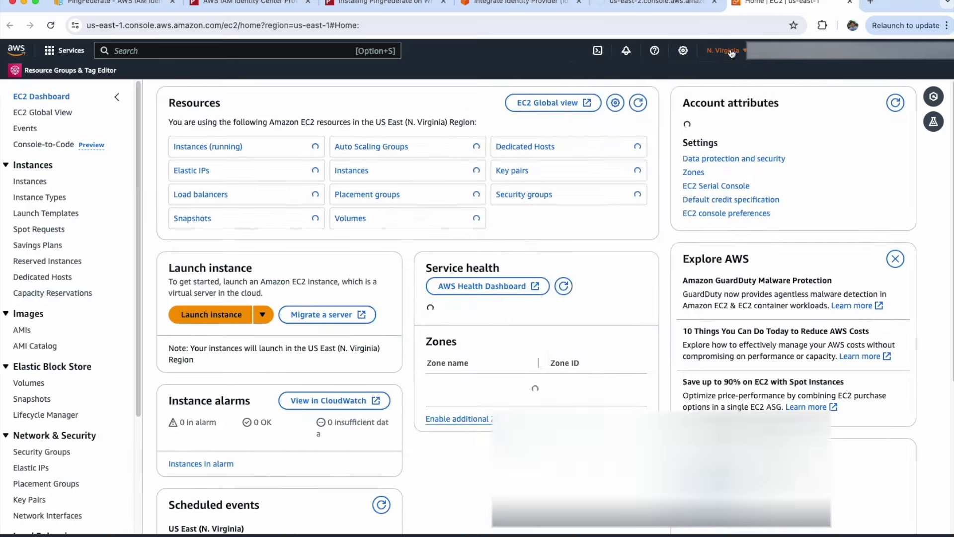
Switch to the Ohio region and start a new instance named PingFederate_Server
{"action": "left_click", "coordinate": [690, 97]}
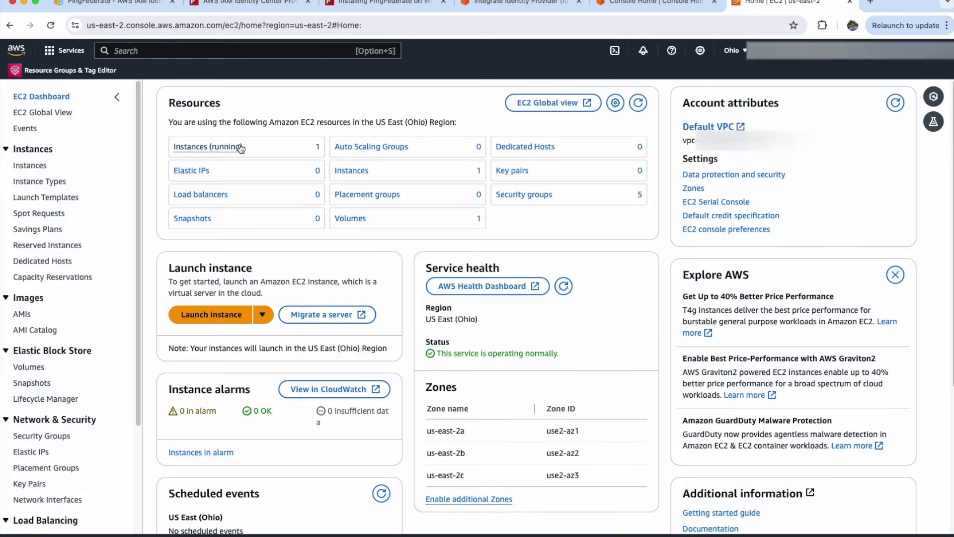
{"action": "left_click", "coordinate": [212, 314]}
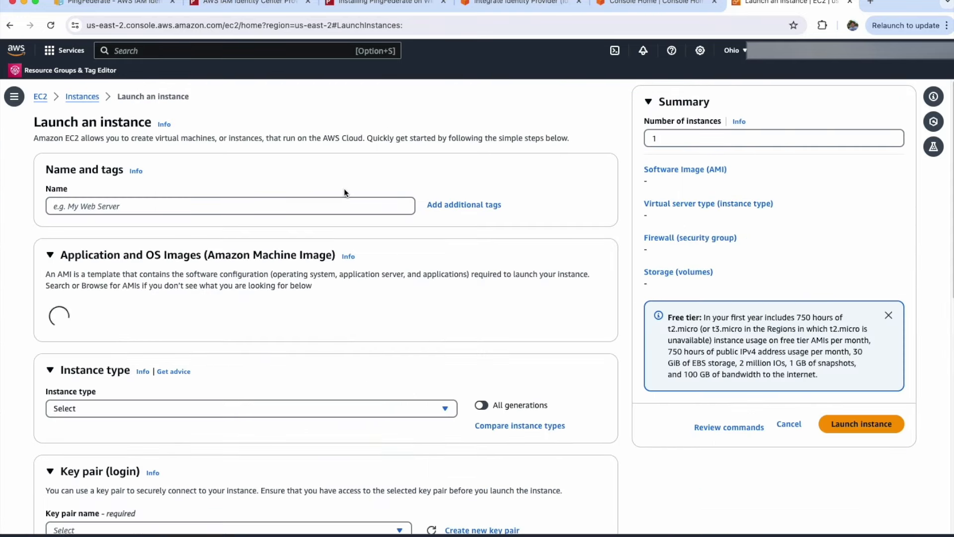
{"action": "left_click", "coordinate": [266, 207]}
{"action": "type", "text": "PingFederate_Server"}
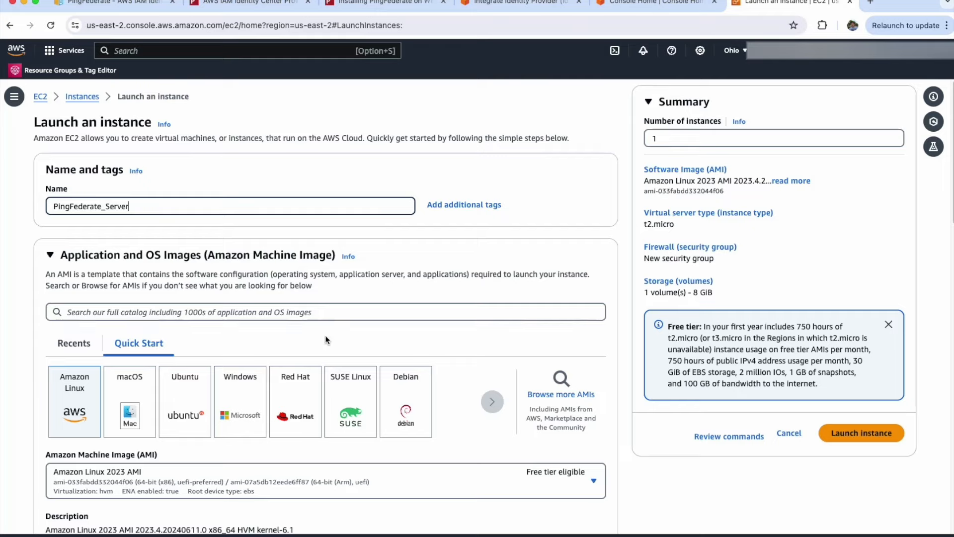
Choose the Windows Server 2019 Base image and the m5.xlarge instance type
{"action": "left_click", "coordinate": [240, 401]}
{"action": "scroll", "coordinate": [417, 436], "scroll_direction": "down", "scroll_amount": 6}
{"action": "left_click", "coordinate": [237, 162]}
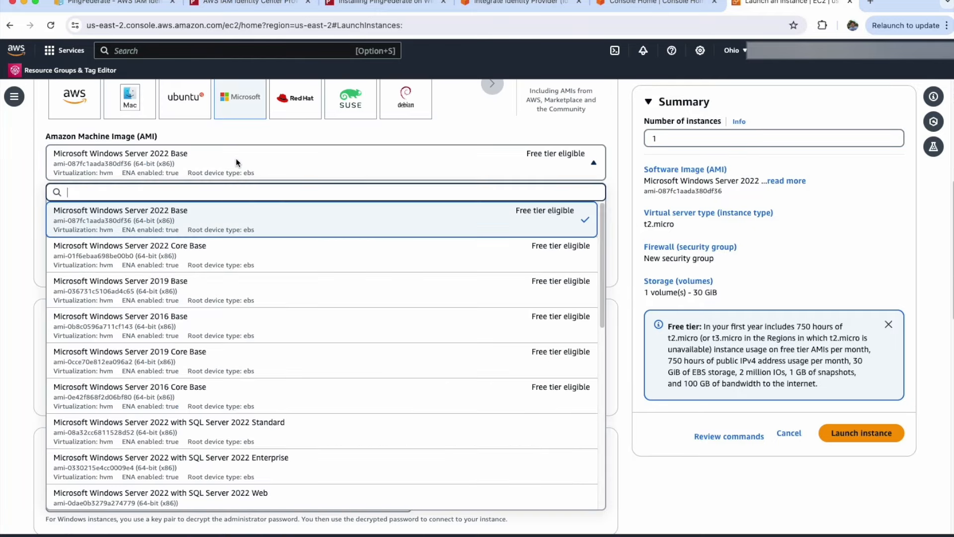
{"action": "left_click", "coordinate": [151, 287]}
{"action": "left_click", "coordinate": [445, 367]}
{"action": "type", "text": "m5"}
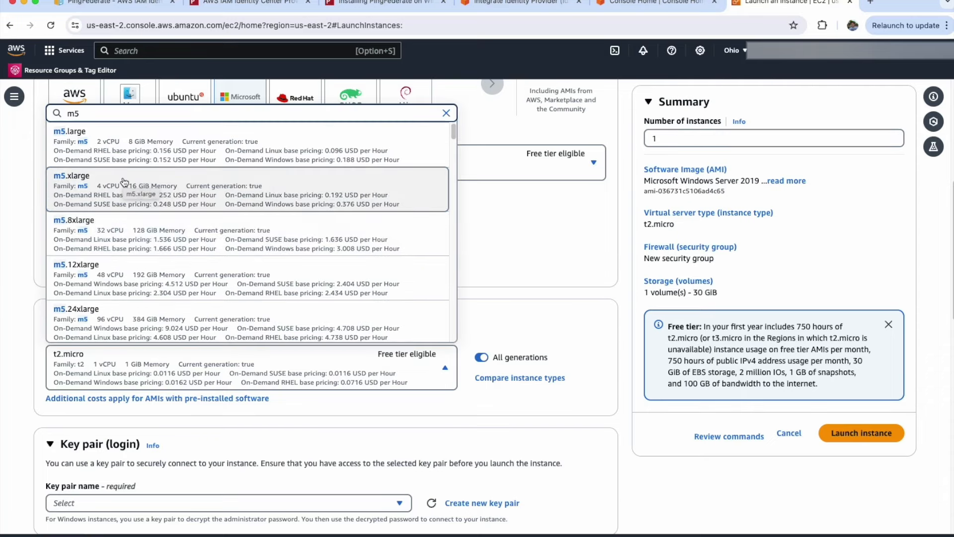
{"action": "left_click", "coordinate": [124, 181]}
{"action": "scroll", "coordinate": [395, 293], "scroll_direction": "down", "scroll_amount": 5}
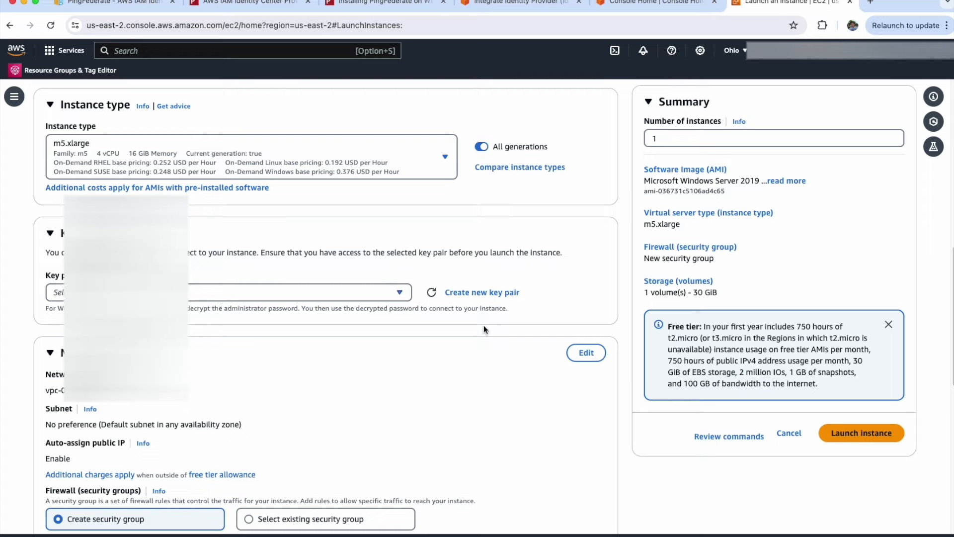
Create the pingfedkp key pair and select an existing security group
{"action": "left_click", "coordinate": [474, 292]}
{"action": "left_click", "coordinate": [596, 459]}
{"action": "type", "text": "pingfedkp"}
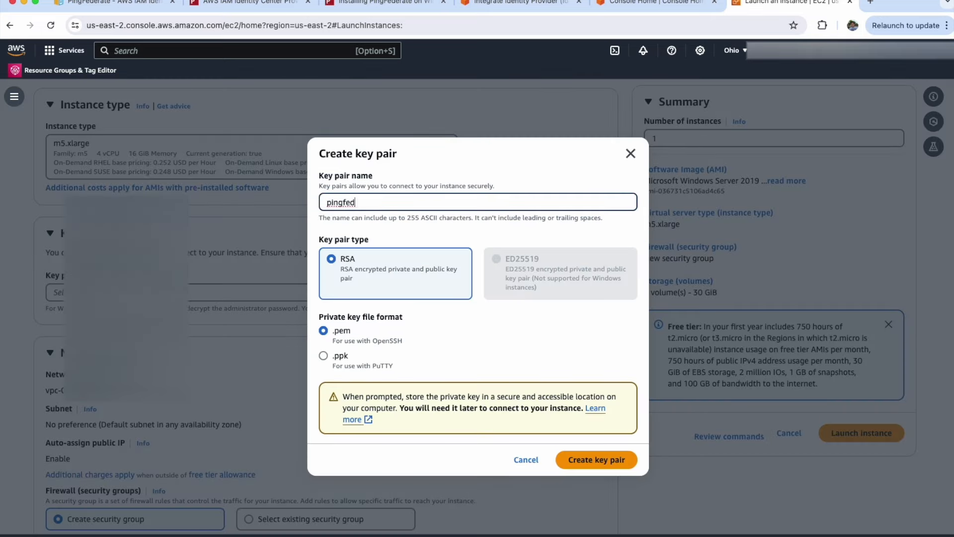
{"action": "left_click", "coordinate": [609, 460]}
{"action": "scroll", "coordinate": [333, 426], "scroll_direction": "down", "scroll_amount": 3}
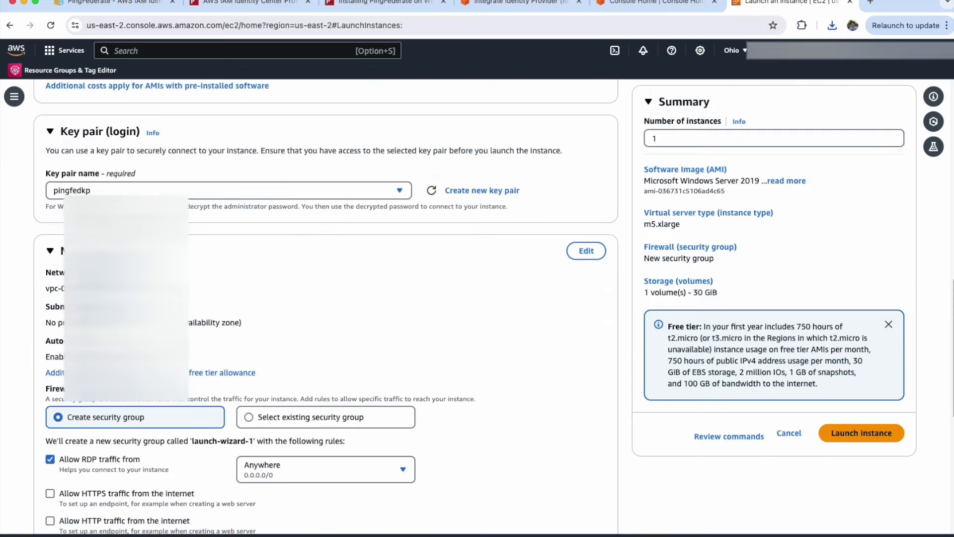
{"action": "scroll", "coordinate": [508, 308], "scroll_direction": "down", "scroll_amount": 2}
{"action": "left_click", "coordinate": [329, 334]}
{"action": "left_click", "coordinate": [330, 374]}
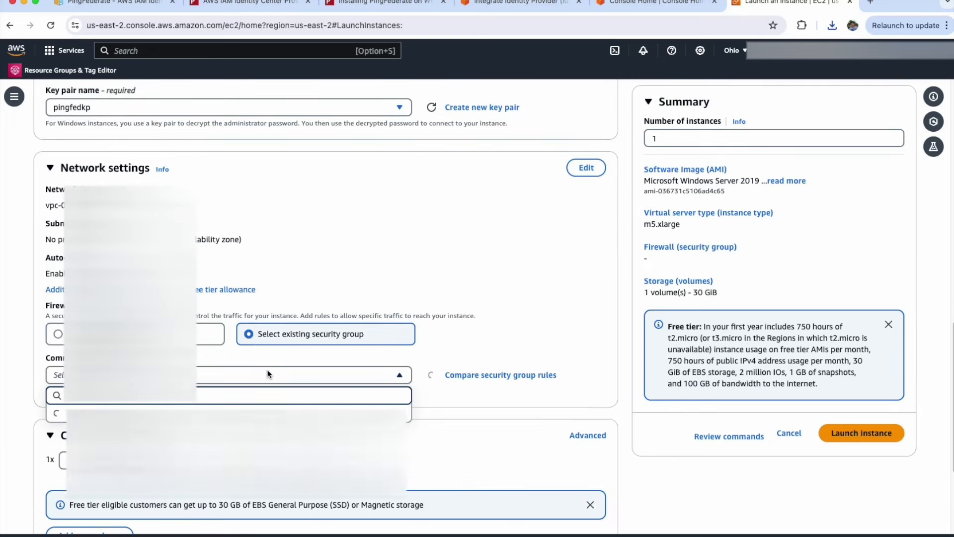
{"action": "scroll", "coordinate": [228, 453], "scroll_direction": "down", "scroll_amount": 2}
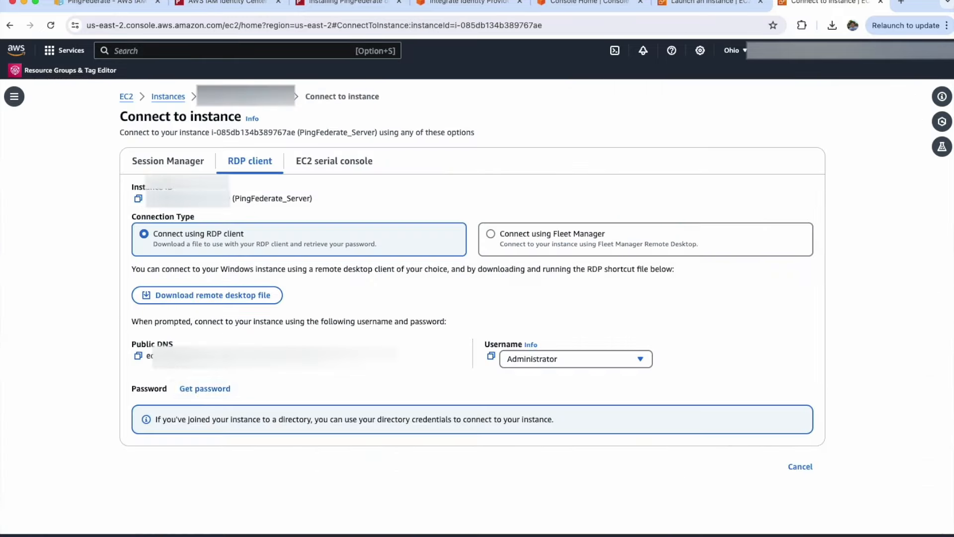
Decrypt the Administrator password with the key file and open a remote desktop session to the instance
{"action": "left_click", "coordinate": [204, 389]}
{"action": "left_click", "coordinate": [216, 257]}
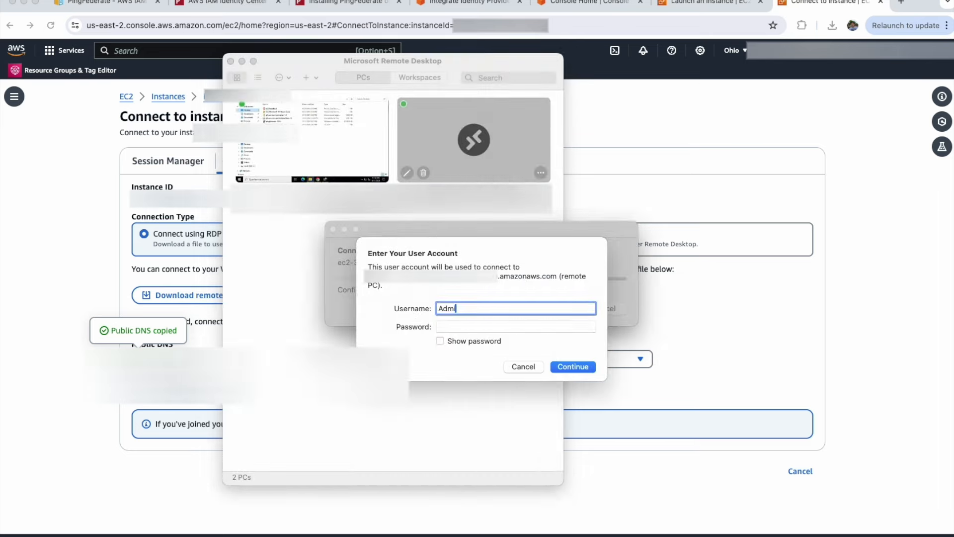
{"action": "type", "text": "nistrator"}
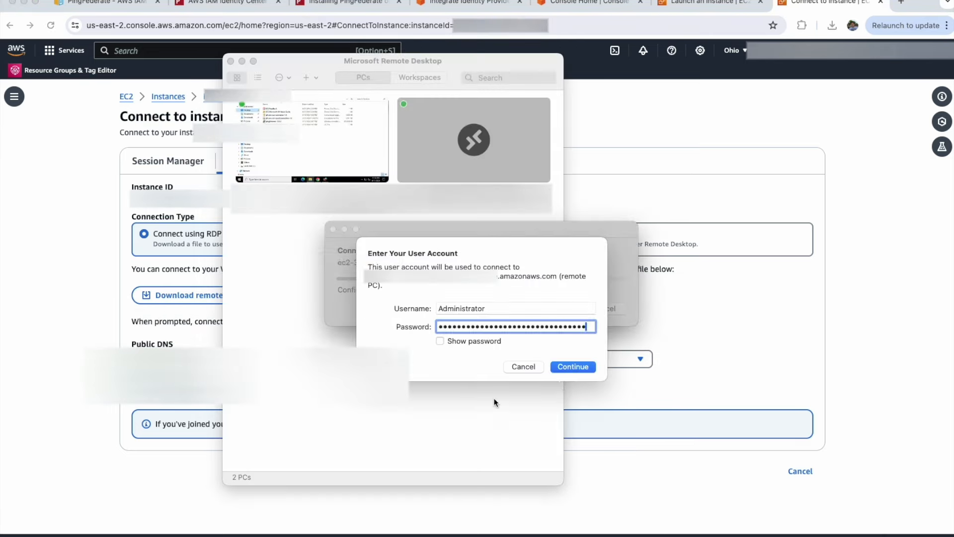
{"action": "left_click", "coordinate": [571, 366]}
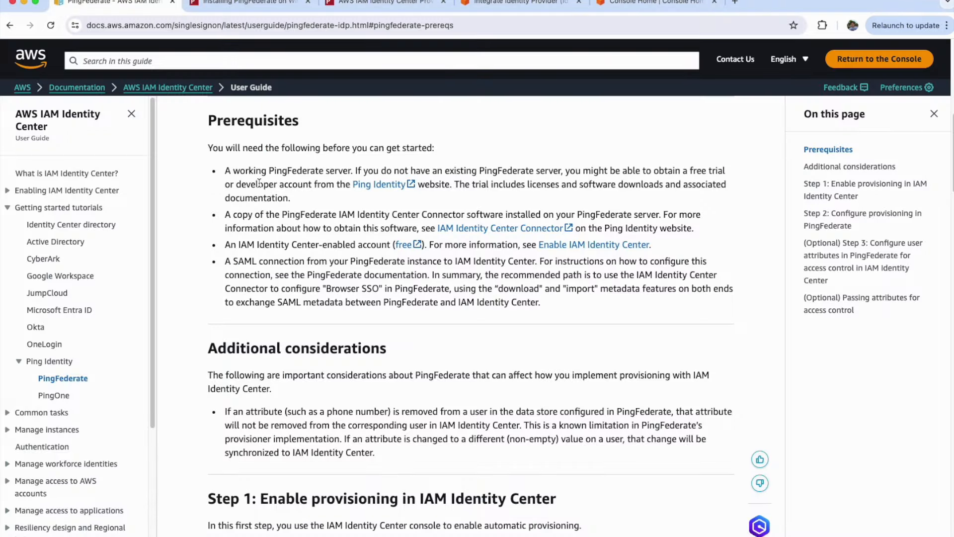
{"action": "left_click_drag", "start_coordinate": [258, 183], "coordinate": [449, 188]}
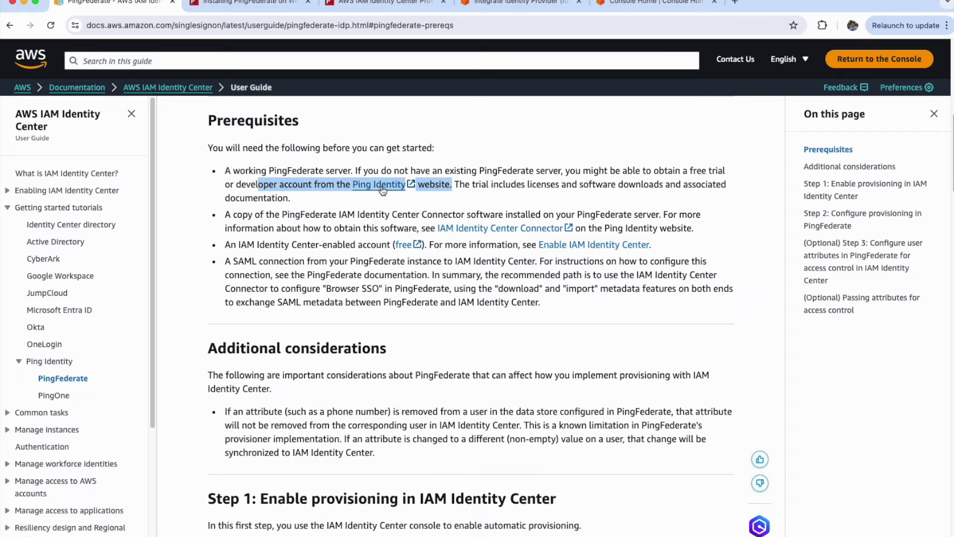
Switch to the Ping Identity 'Installing PingFederate on Windows' guide and read its prerequisites
{"action": "left_click", "coordinate": [232, 10]}
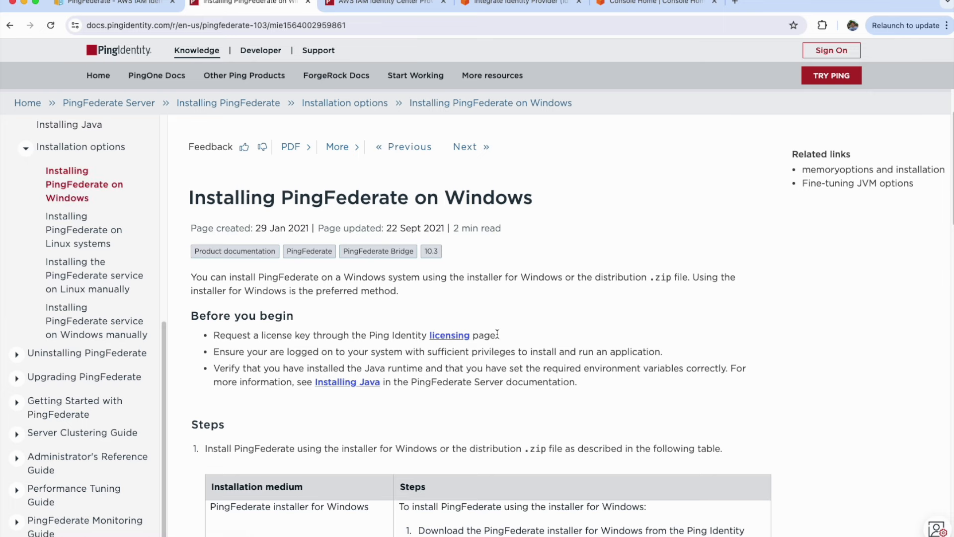
{"action": "scroll", "coordinate": [497, 334], "scroll_direction": "down", "scroll_amount": 4}
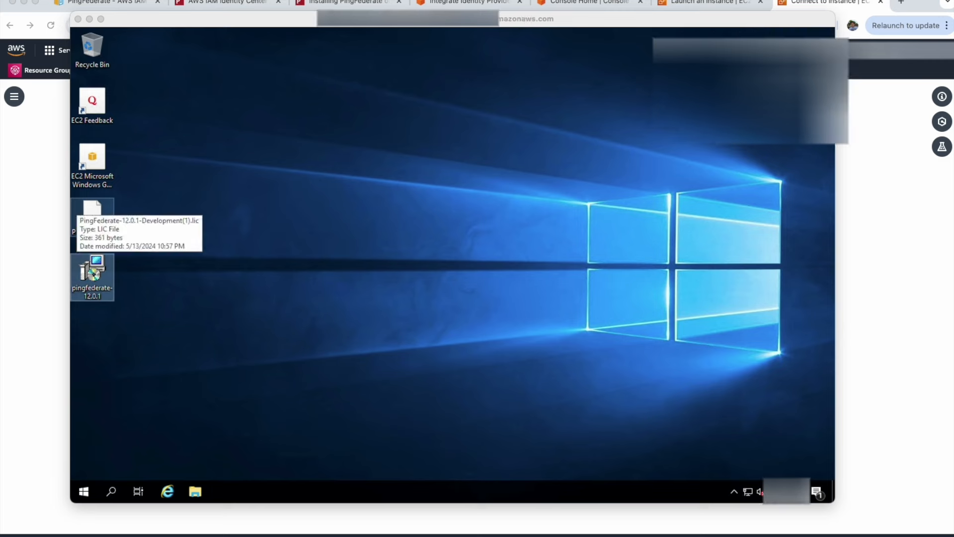
Run the PingFederate installer, dismiss the Java not found error, and type 'download java for windows'
{"action": "right_click", "coordinate": [229, 246]}
{"action": "left_click", "coordinate": [249, 283]}
{"action": "double_click", "coordinate": [92, 271]}
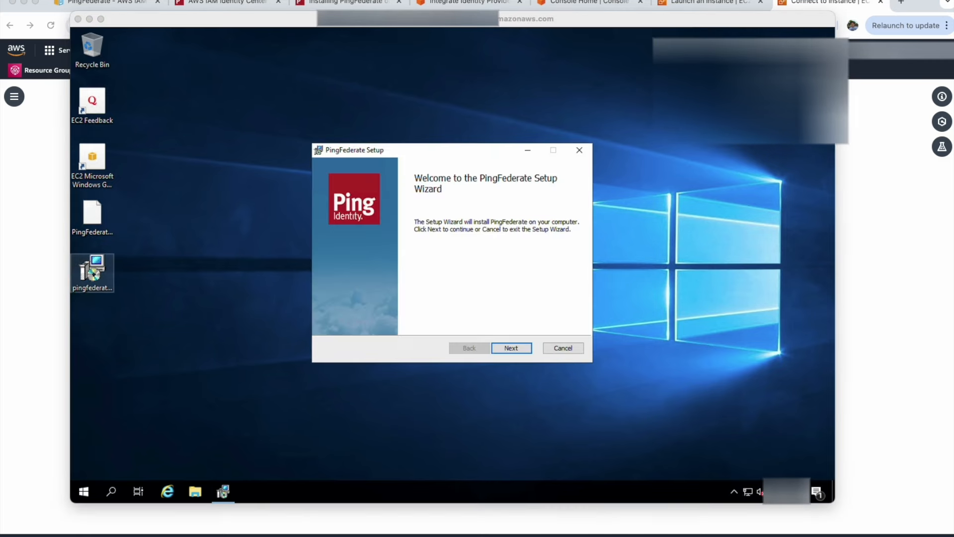
{"action": "left_click", "coordinate": [497, 347]}
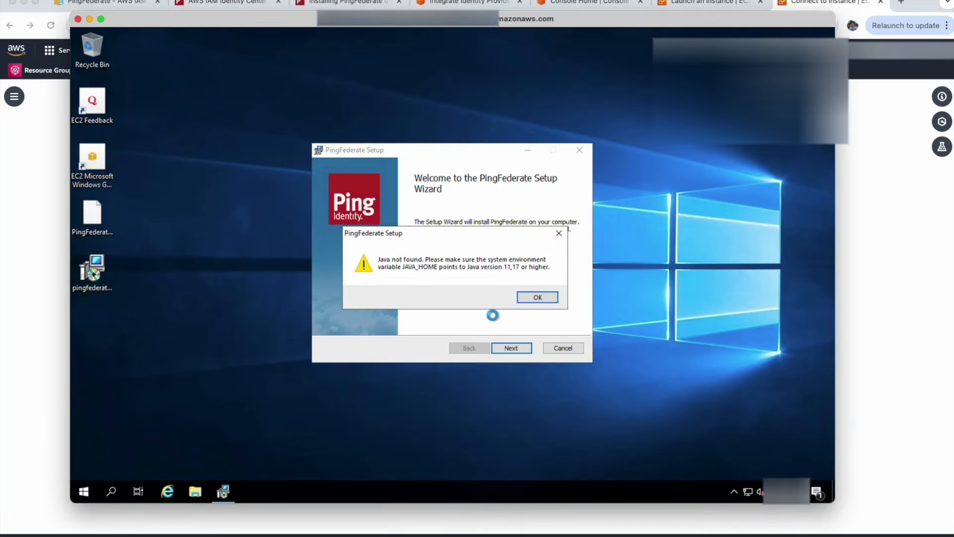
{"action": "left_click", "coordinate": [546, 299]}
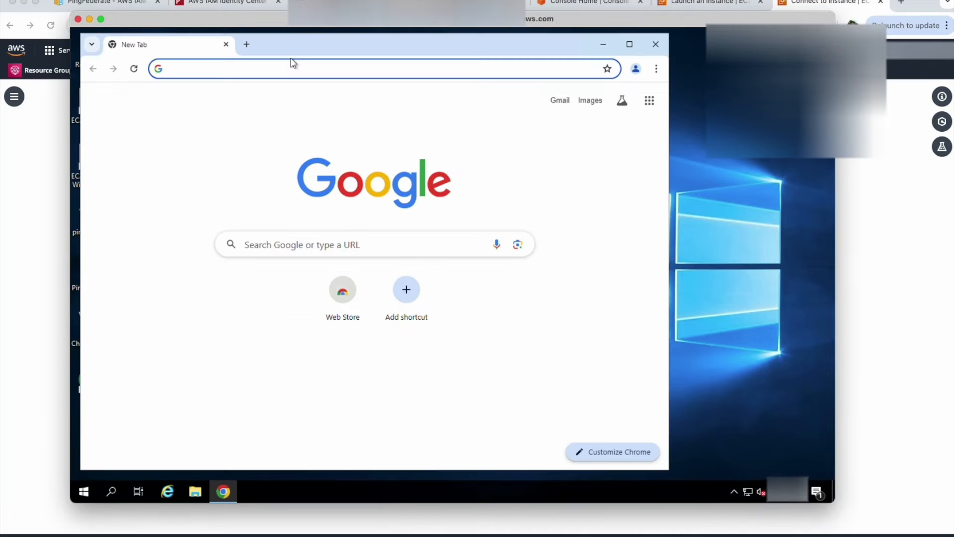
{"action": "type", "text": "download java for windows"}
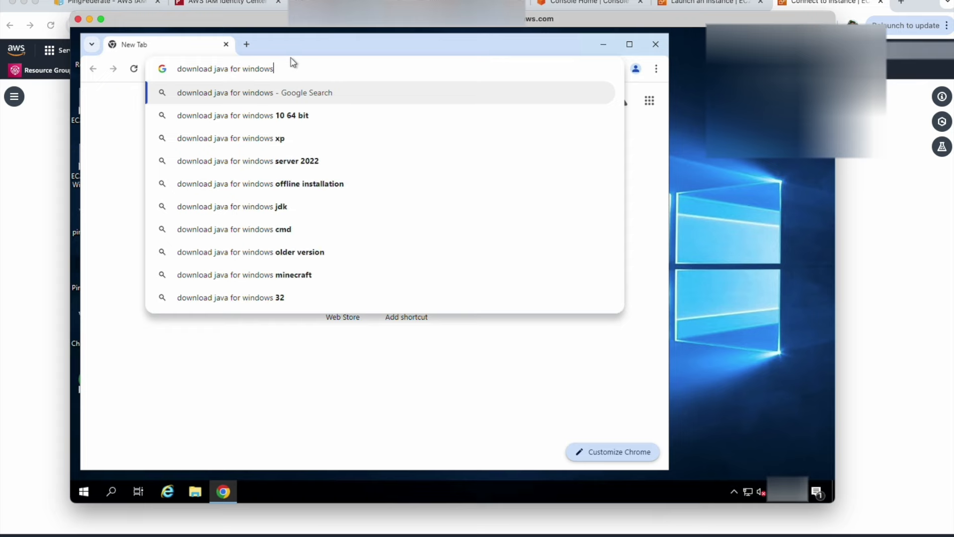
Search for Java for Windows and open Oracle's Java Downloads page
{"action": "key", "text": "Return"}
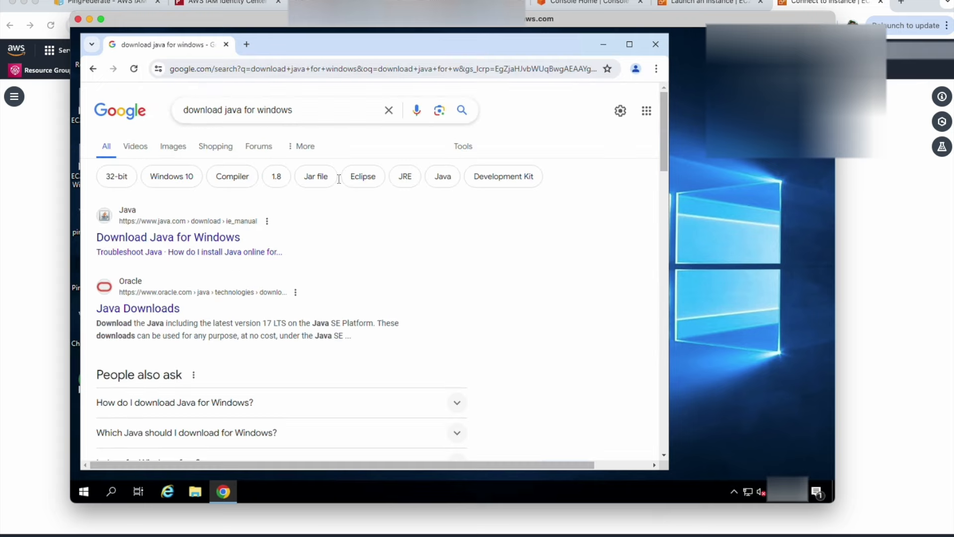
{"action": "left_click", "coordinate": [216, 237]}
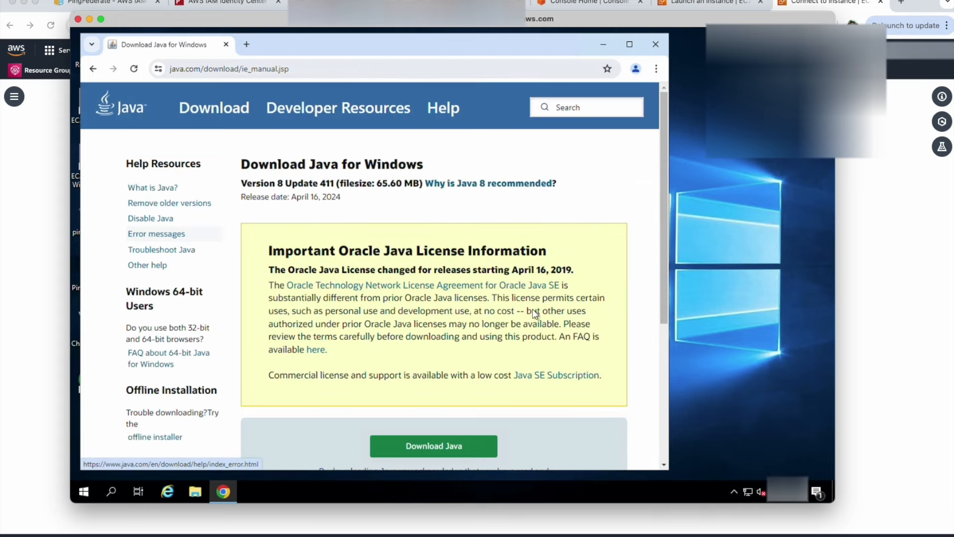
{"action": "scroll", "coordinate": [535, 309], "scroll_direction": "down", "scroll_amount": 5}
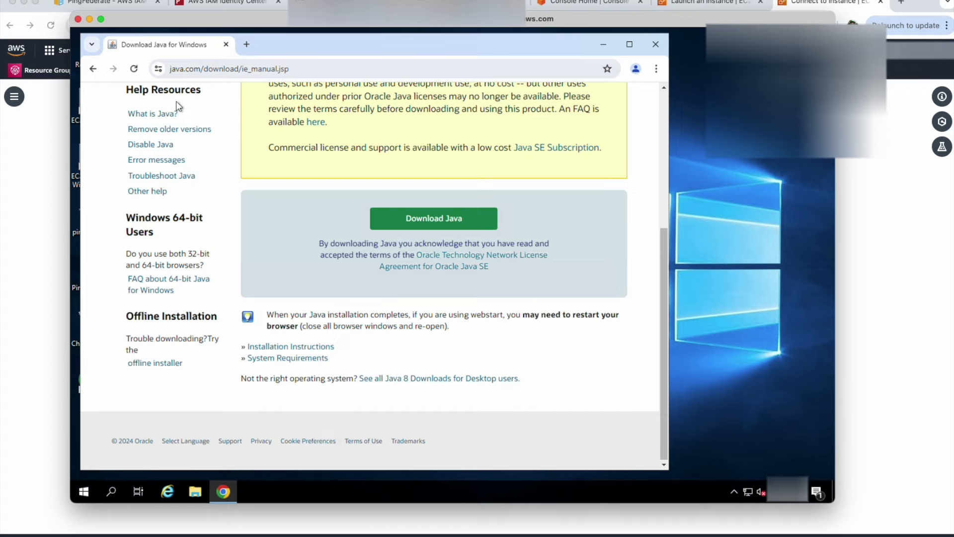
{"action": "left_click", "coordinate": [93, 69]}
{"action": "scroll", "coordinate": [224, 296], "scroll_direction": "down", "scroll_amount": 3}
{"action": "scroll", "coordinate": [227, 297], "scroll_direction": "up", "scroll_amount": 2}
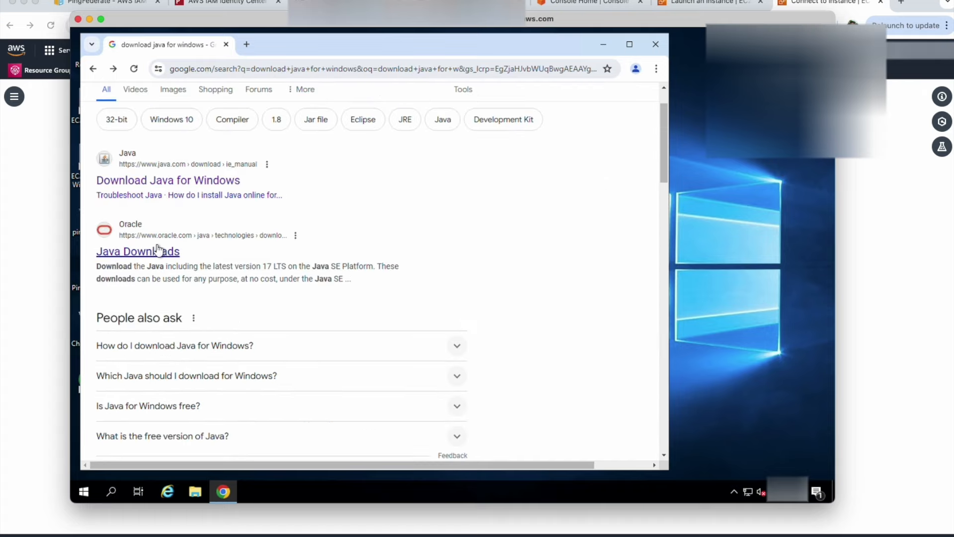
{"action": "left_click", "coordinate": [149, 249]}
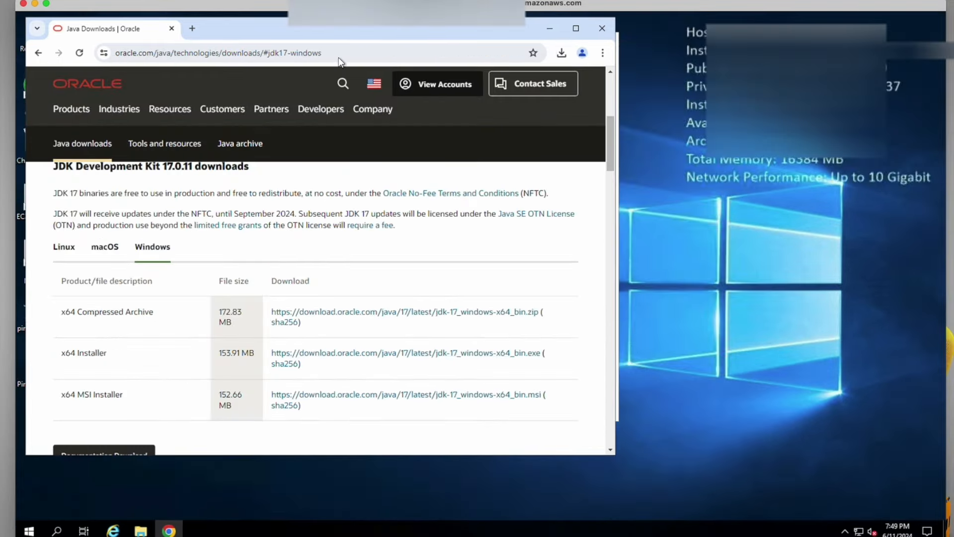
Launch the jdk-17_windows-x64_bin installer from the Downloads folder
{"action": "left_click", "coordinate": [339, 58]}
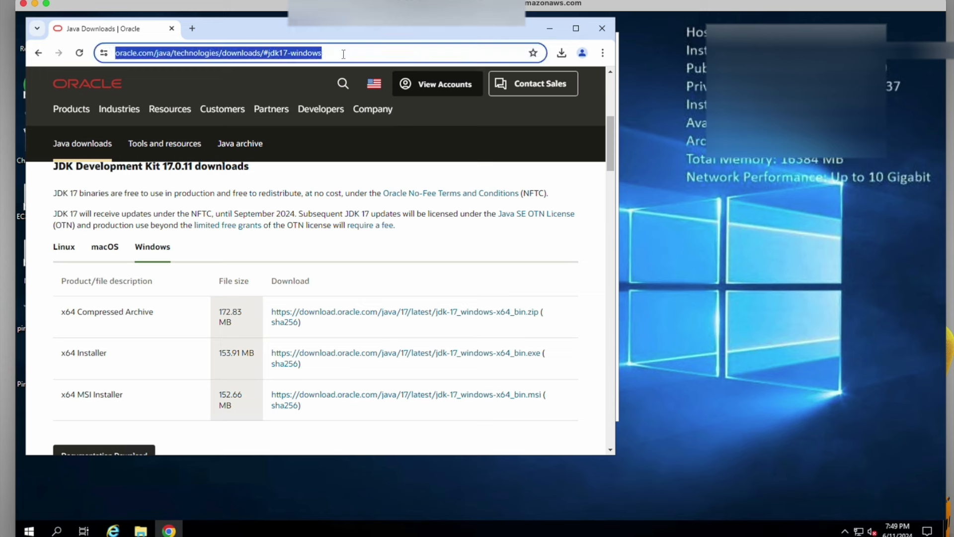
{"action": "type", "text": "https://ec2amaz-3ogm2ih:9999/pingfederate/app"}
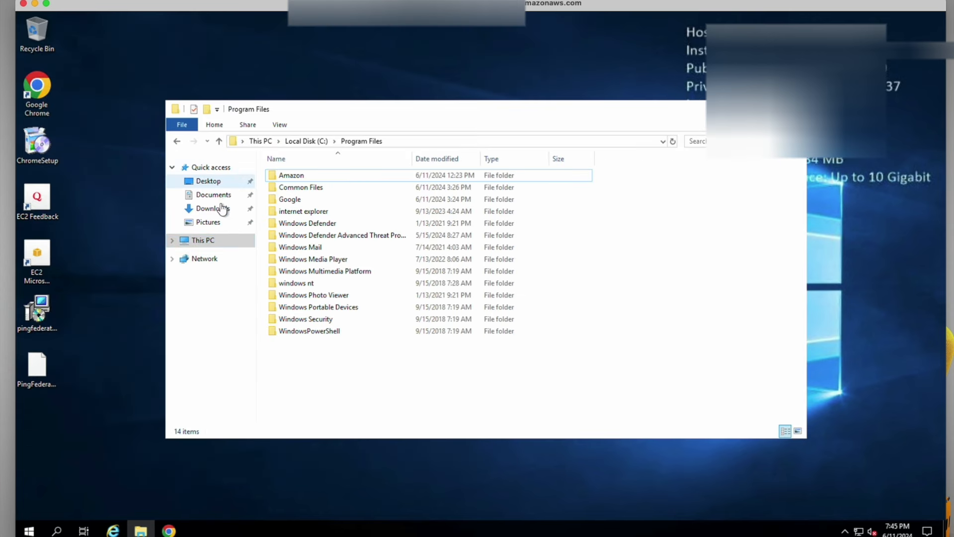
{"action": "left_click", "coordinate": [222, 208]}
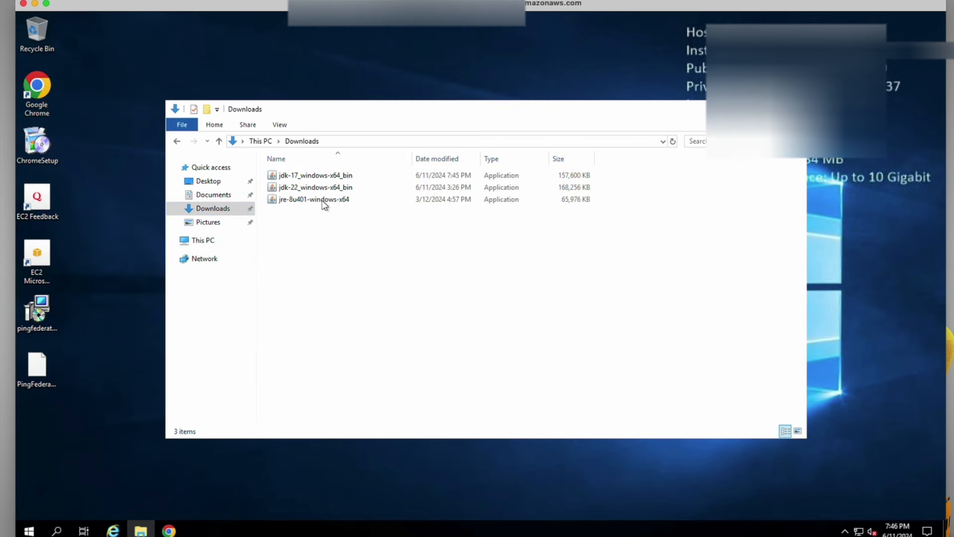
{"action": "double_click", "coordinate": [326, 175]}
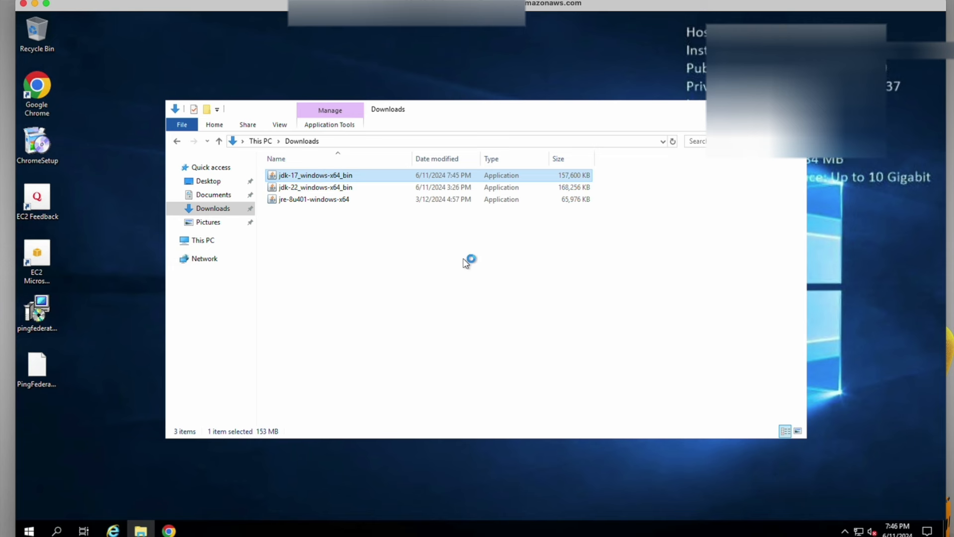
Finish the JDK 17 installation and open the environment variables settings via 'env'
{"action": "left_click", "coordinate": [541, 363]}
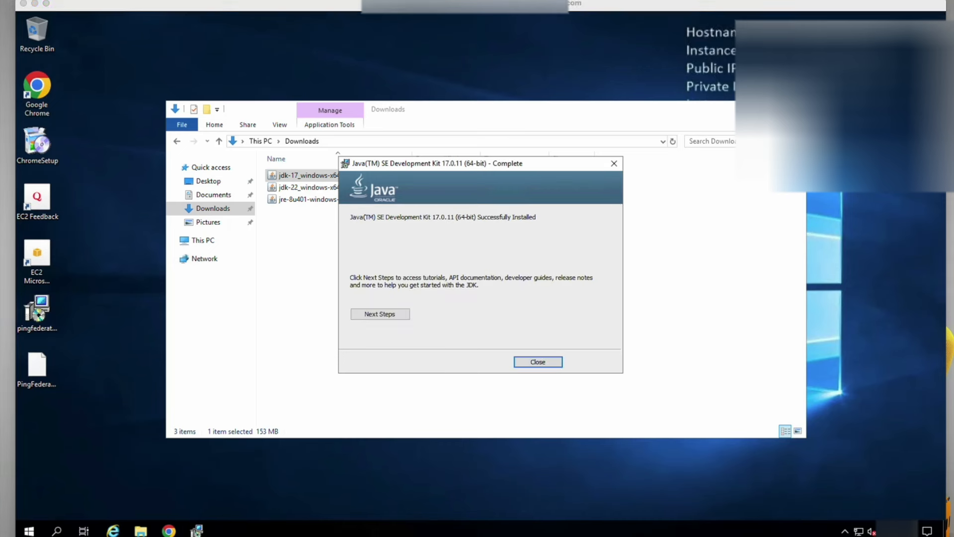
{"action": "left_click", "coordinate": [538, 362]}
{"action": "left_click", "coordinate": [56, 531]}
{"action": "type", "text": "env"}
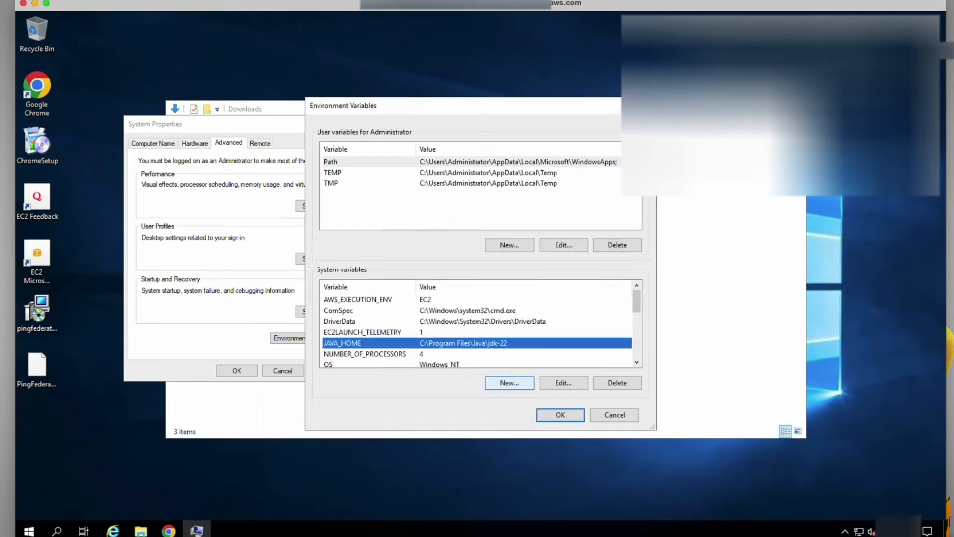
Set the JAVA_HOME system variable to C:\Program Files\Java\jdk-17 and apply the change
{"action": "left_click", "coordinate": [563, 383]}
{"action": "left_click", "coordinate": [338, 295]}
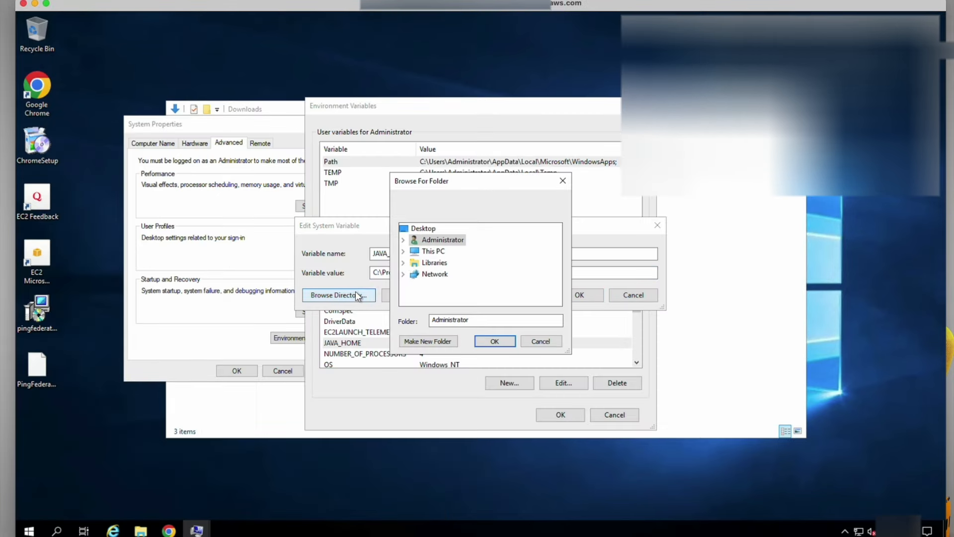
{"action": "left_click", "coordinate": [403, 252]}
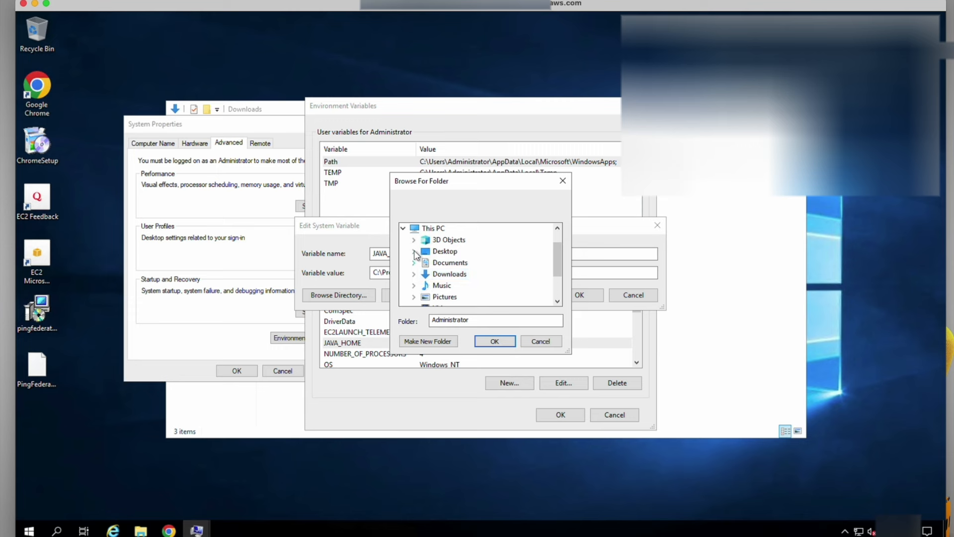
{"action": "scroll", "coordinate": [425, 272], "scroll_direction": "down", "scroll_amount": 1}
{"action": "left_click", "coordinate": [415, 274]}
{"action": "left_click", "coordinate": [425, 263]}
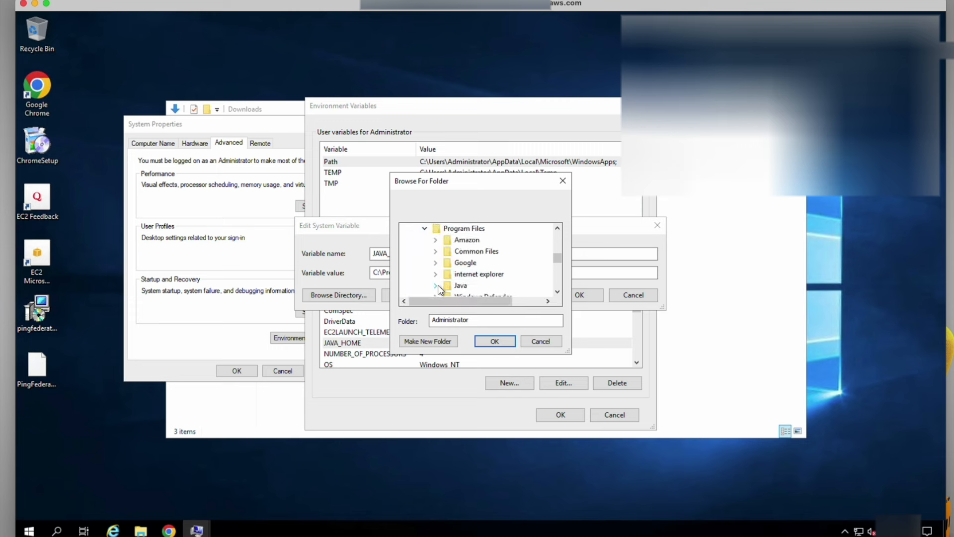
{"action": "left_click", "coordinate": [435, 285]}
{"action": "left_click", "coordinate": [465, 229]}
{"action": "left_click", "coordinate": [494, 341]}
{"action": "left_click", "coordinate": [579, 294]}
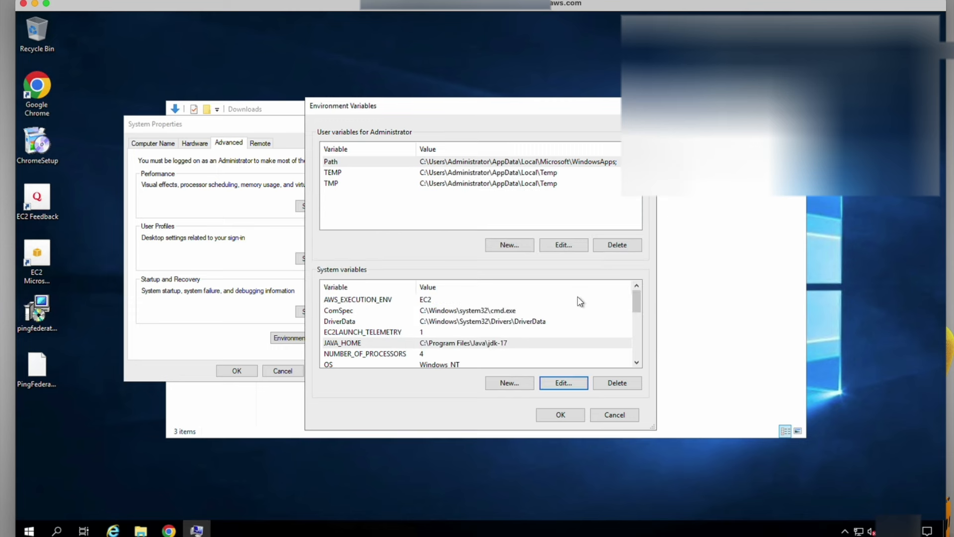
{"action": "left_click", "coordinate": [561, 414]}
Run PingFederate setup with admin port 9999 and default folder C:\Program Files\Ping Identity\, then install
{"action": "left_click", "coordinate": [235, 371]}
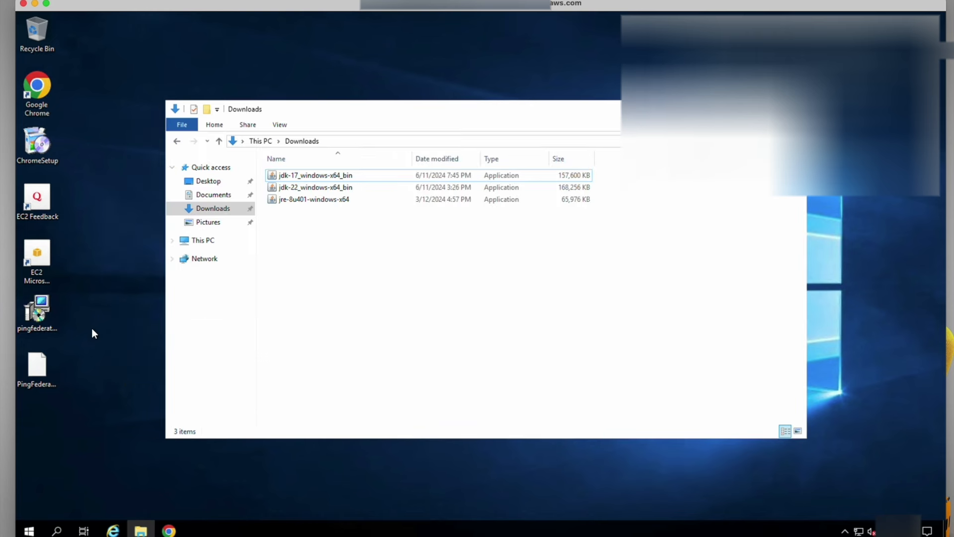
{"action": "double_click", "coordinate": [38, 308]}
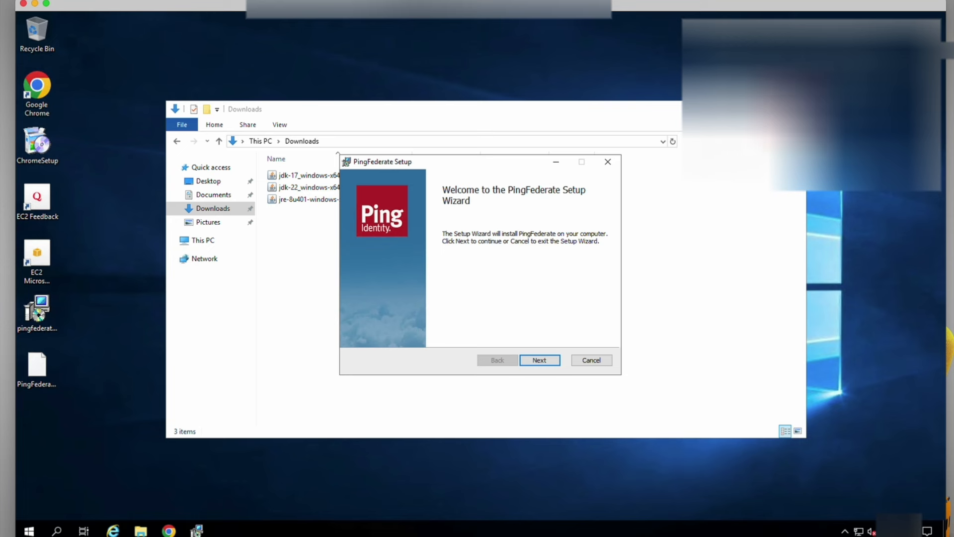
{"action": "left_click", "coordinate": [794, 109]}
{"action": "left_click", "coordinate": [542, 361]}
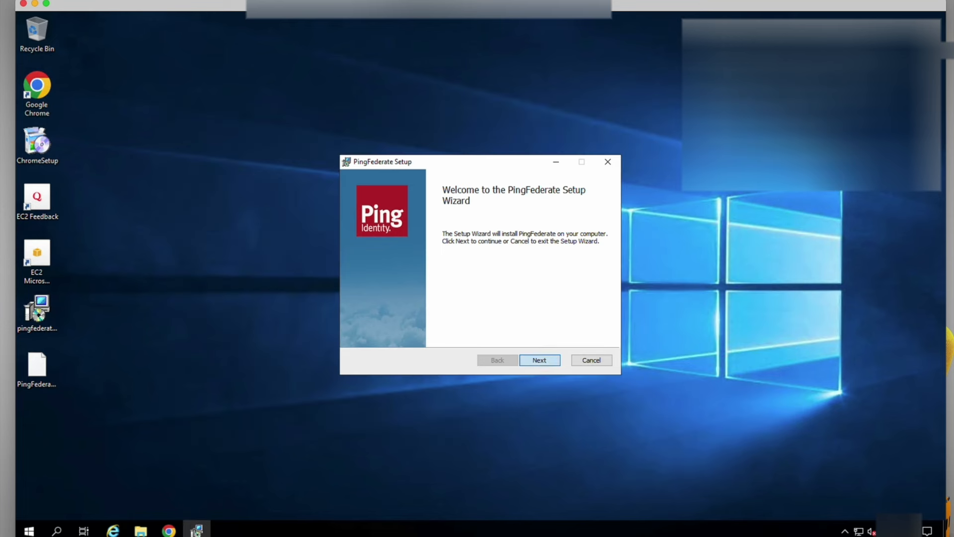
{"action": "left_click", "coordinate": [543, 362]}
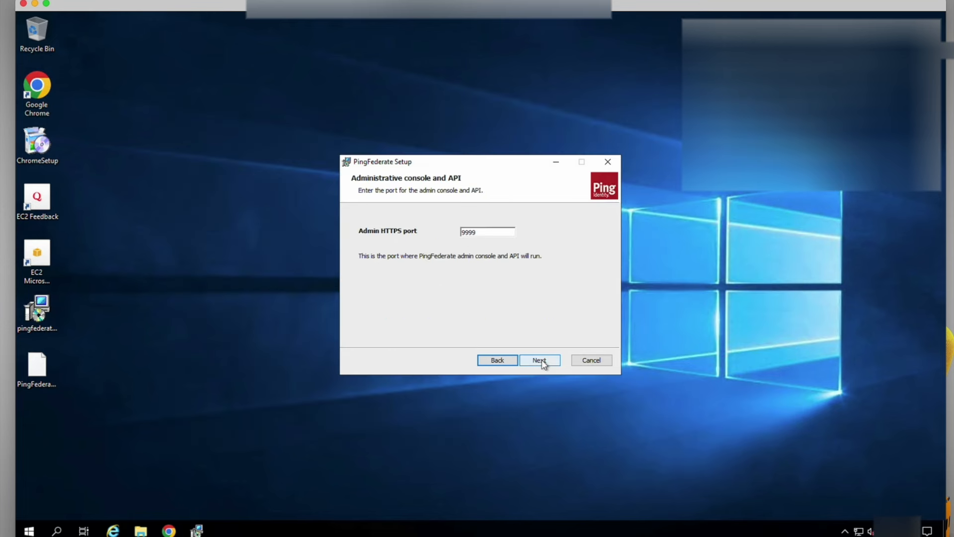
{"action": "left_click", "coordinate": [541, 360]}
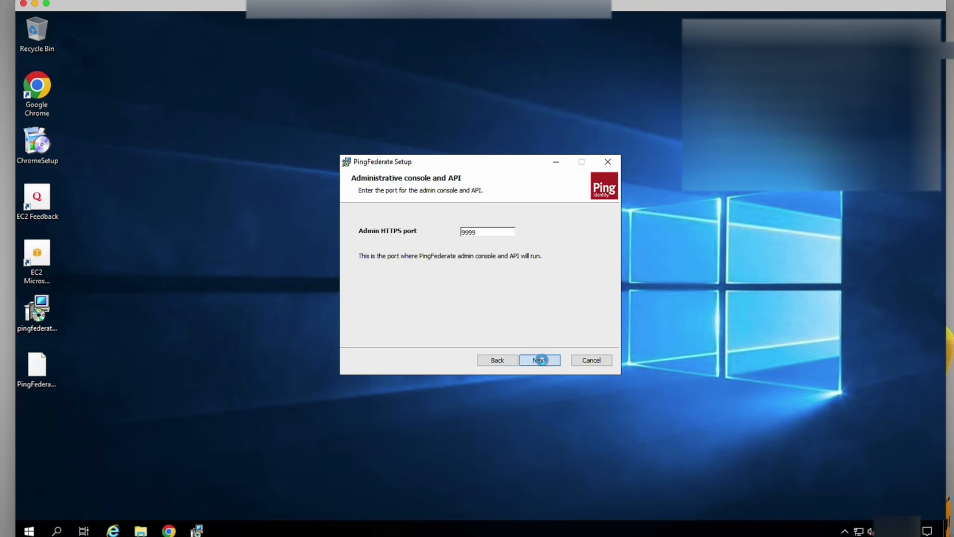
{"action": "left_click", "coordinate": [541, 360]}
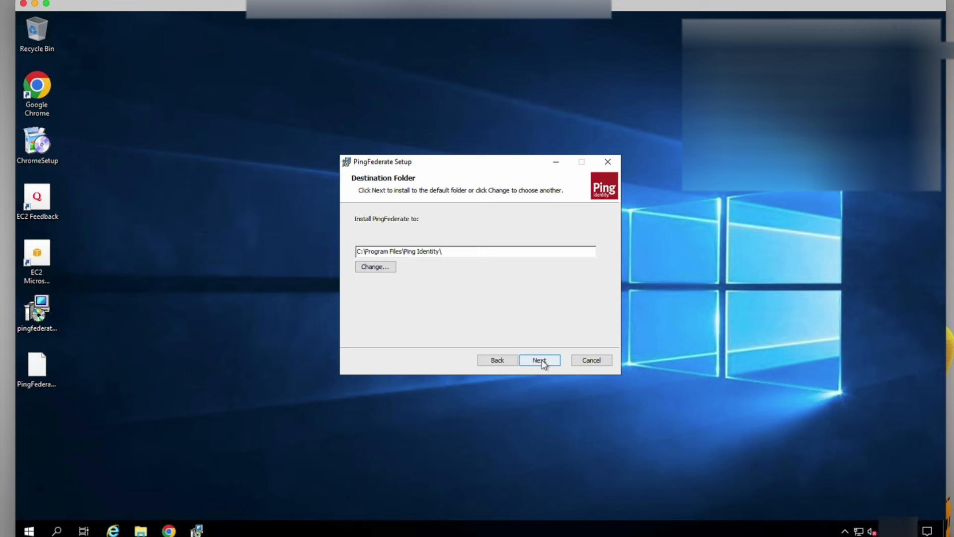
{"action": "left_click", "coordinate": [541, 361]}
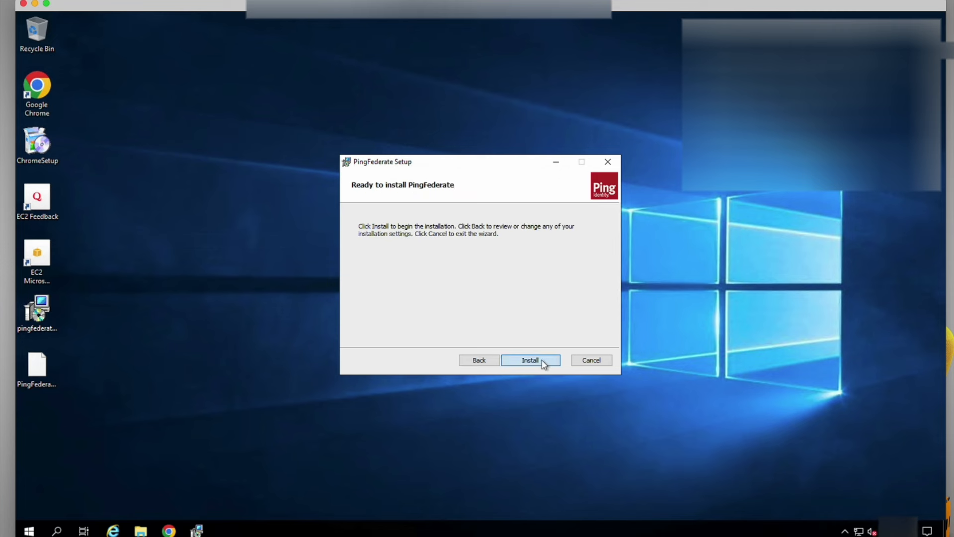
{"action": "left_click", "coordinate": [544, 362]}
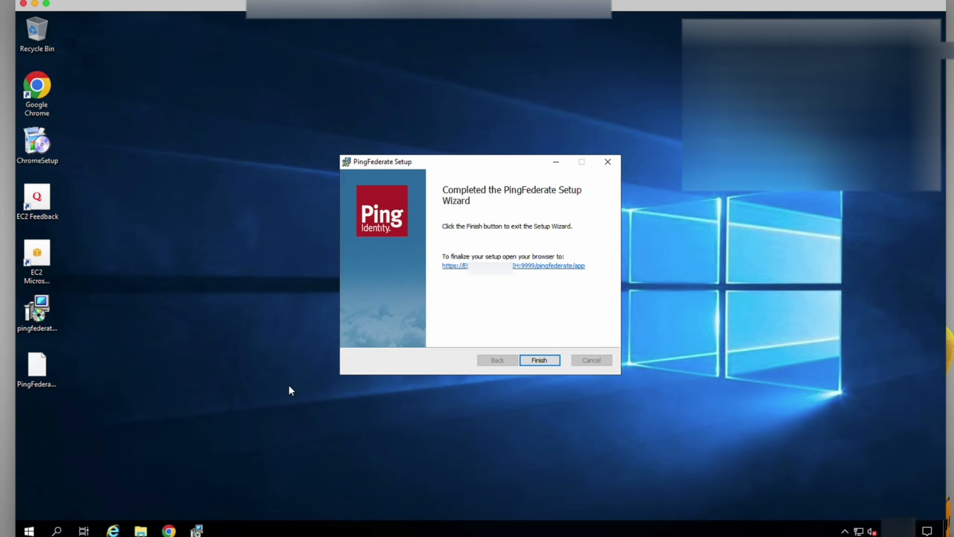
Bypass the certificate warning, accept the terms, keep the base URL and skip PingOne
{"action": "left_click", "coordinate": [562, 266]}
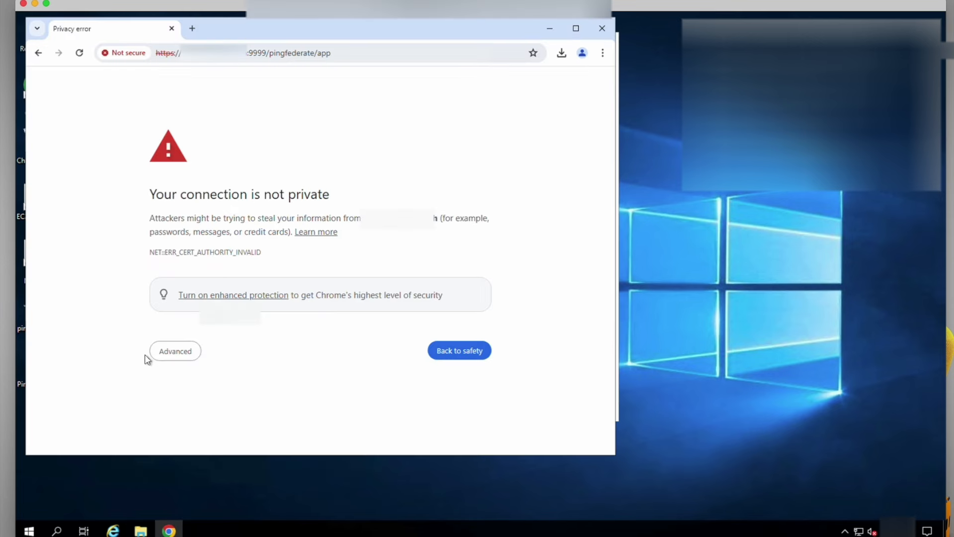
{"action": "left_click", "coordinate": [160, 351]}
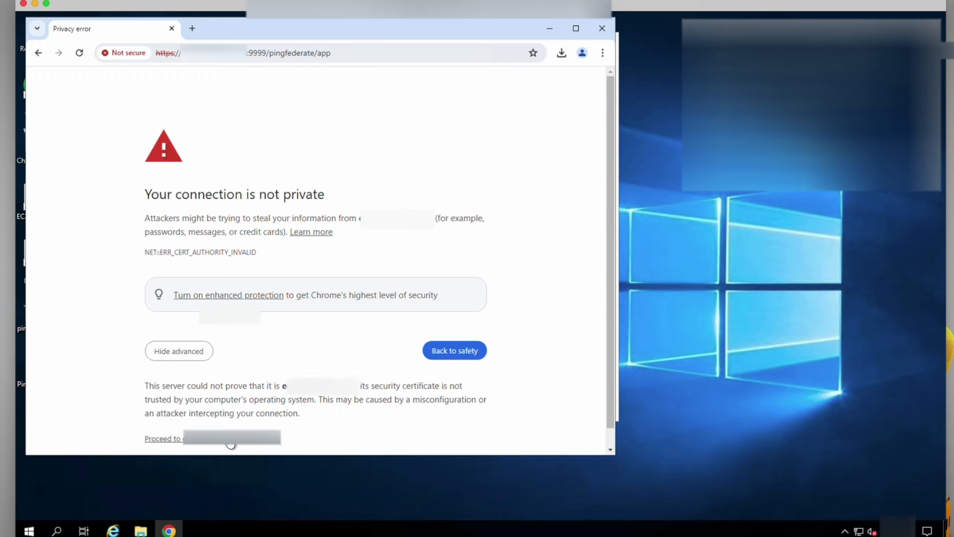
{"action": "left_click", "coordinate": [231, 441]}
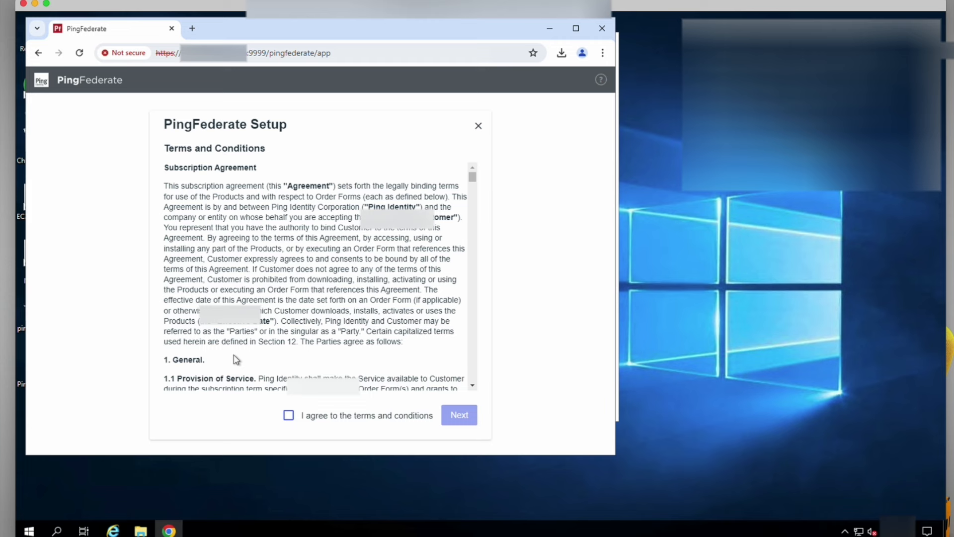
{"action": "left_click", "coordinate": [289, 415]}
{"action": "left_click", "coordinate": [450, 411]}
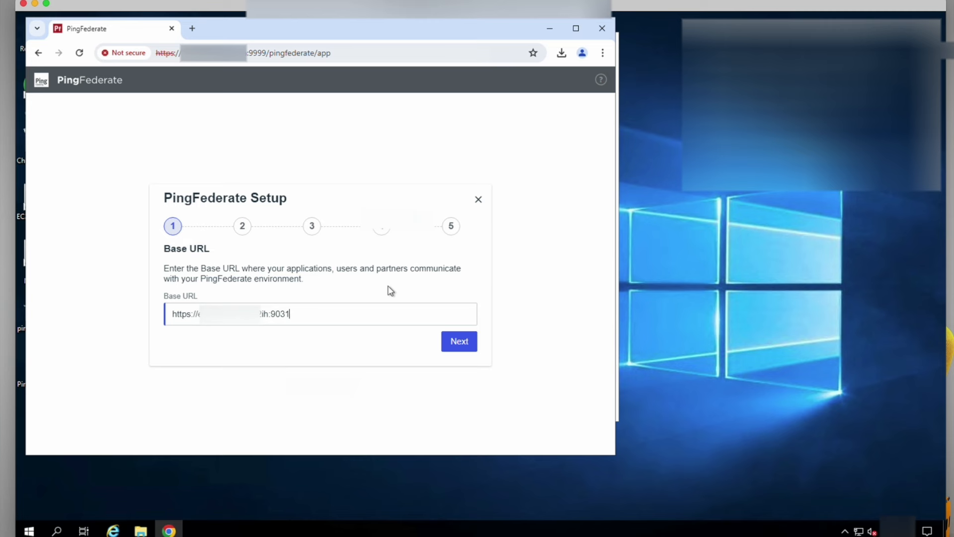
{"action": "left_click", "coordinate": [462, 347]}
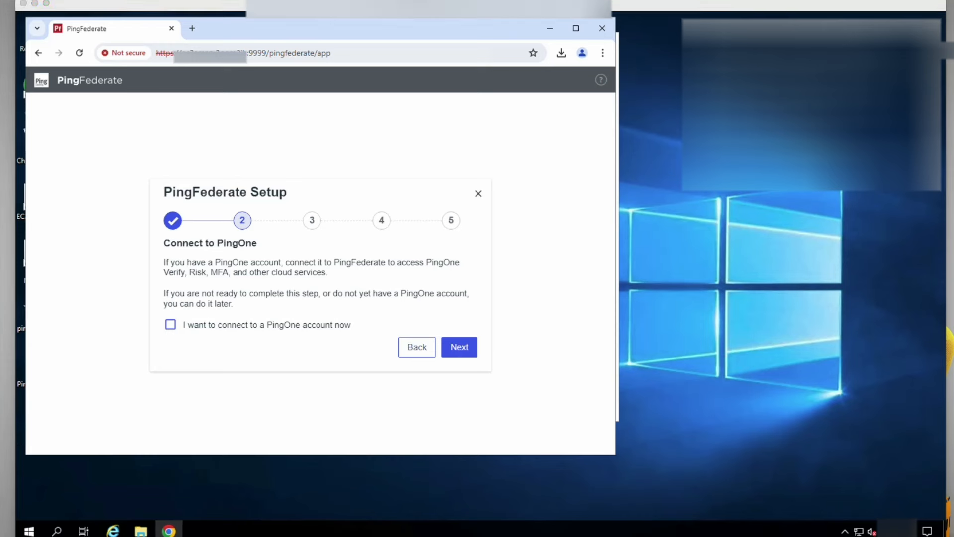
{"action": "left_click", "coordinate": [458, 346]}
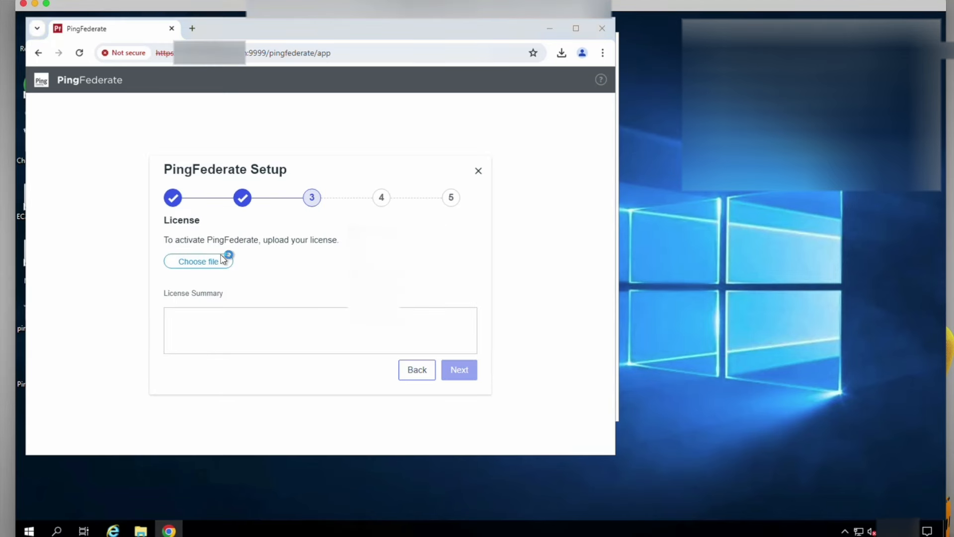
Upload the .lic licence file from the Desktop, set the administrator password, and finish setup
{"action": "left_click", "coordinate": [219, 256]}
{"action": "left_click", "coordinate": [72, 102]}
{"action": "left_click", "coordinate": [202, 144]}
{"action": "left_click", "coordinate": [416, 276]}
{"action": "scroll", "coordinate": [435, 378], "scroll_direction": "down", "scroll_amount": 1}
{"action": "left_click", "coordinate": [447, 439]}
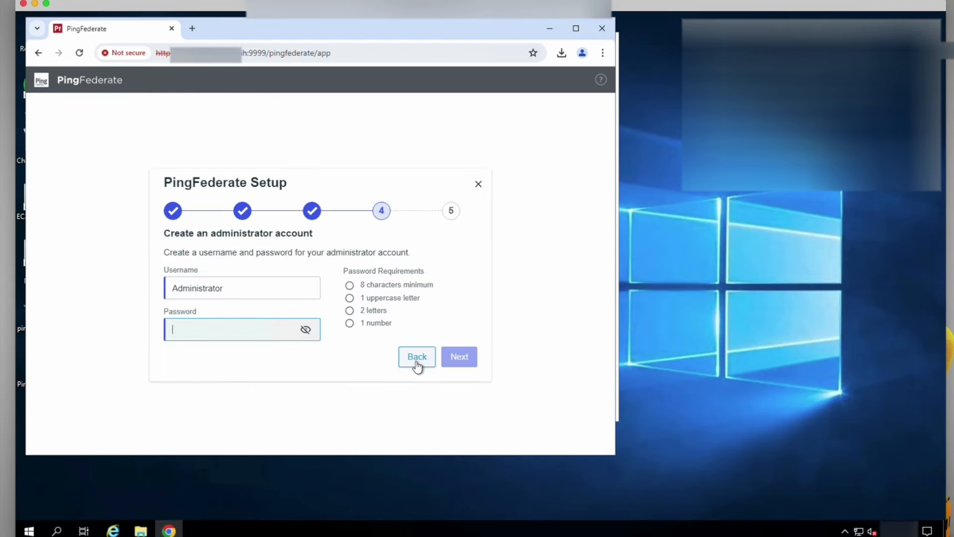
{"action": "type", "text": "••••••••"}
{"action": "left_click", "coordinate": [459, 356]}
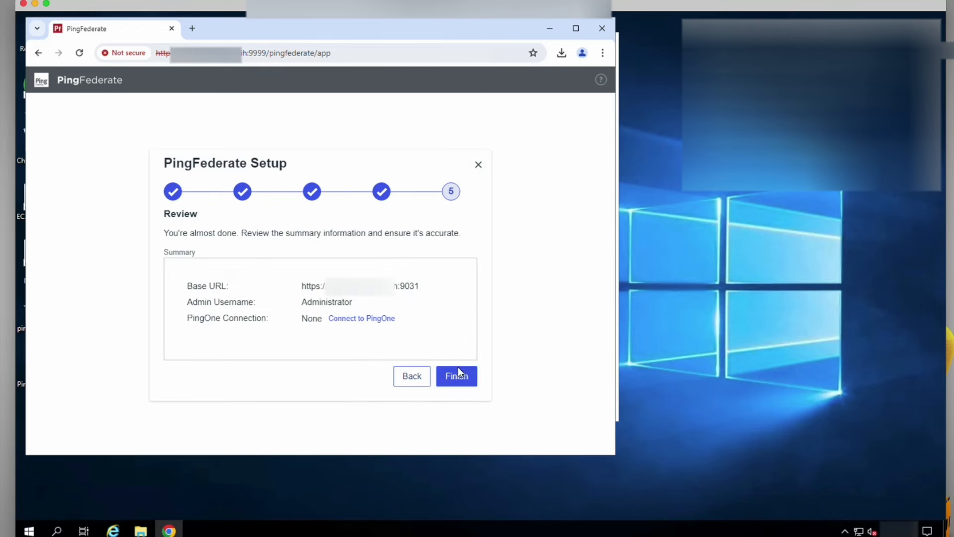
{"action": "left_click", "coordinate": [461, 374]}
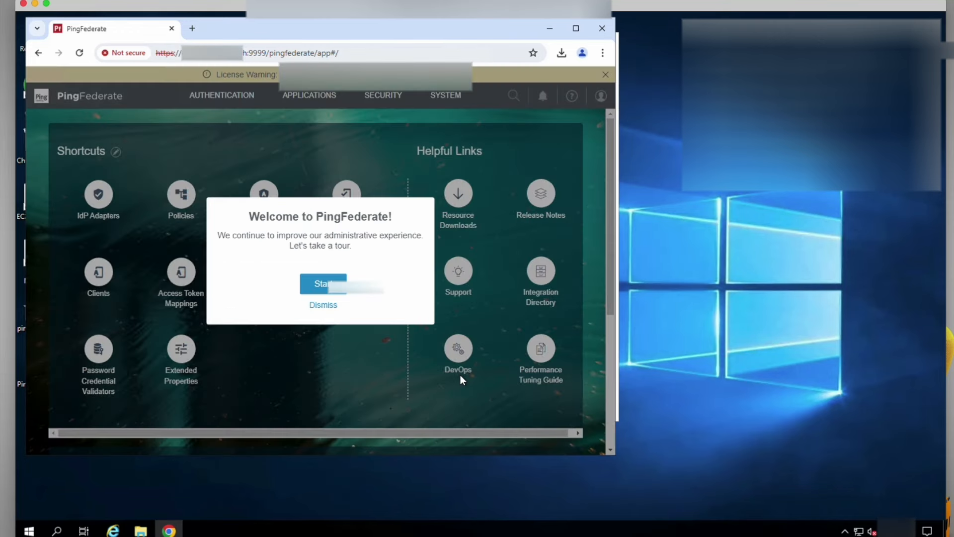
Dismiss the welcome tour, maximize the admin console window, and open the AWS Services menu
{"action": "left_click", "coordinate": [329, 306]}
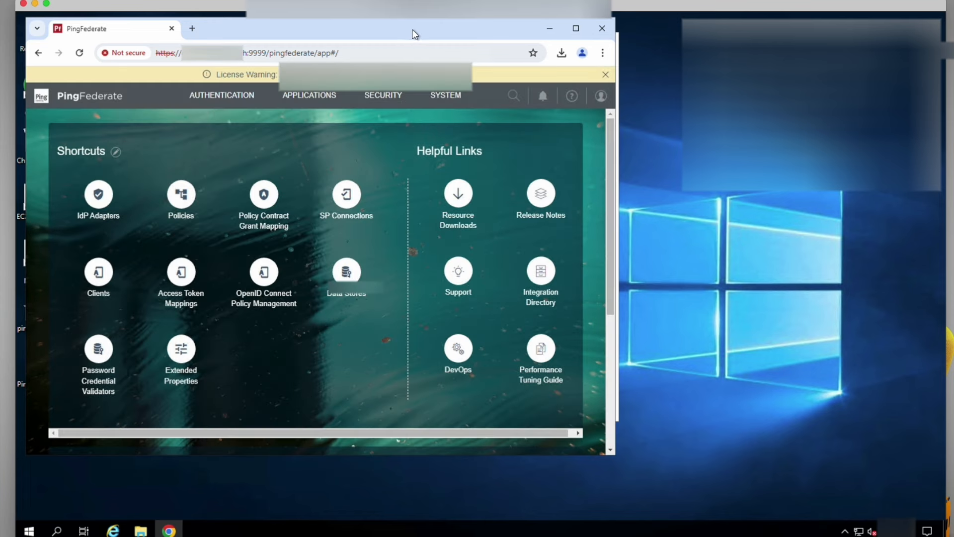
{"action": "left_click_drag", "start_coordinate": [410, 29], "coordinate": [427, 32]}
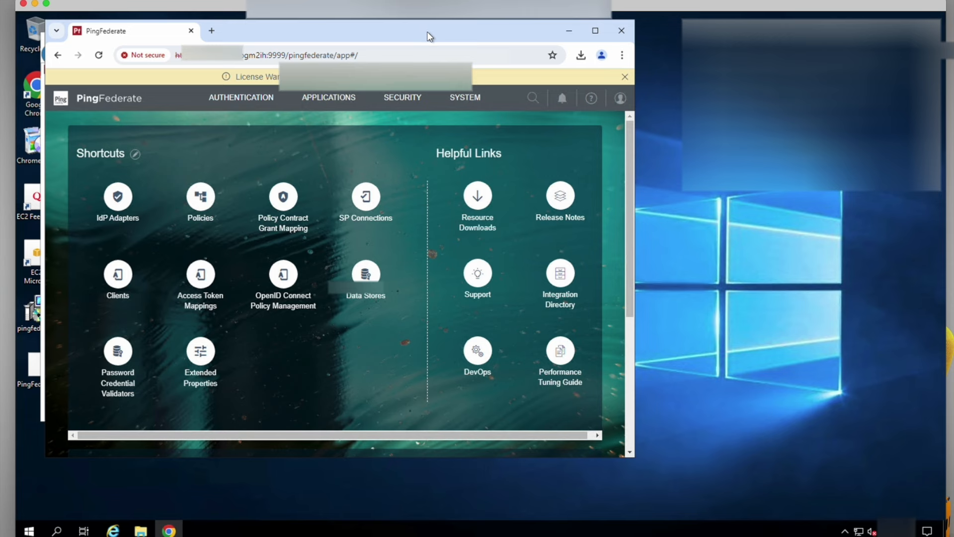
{"action": "double_click", "coordinate": [428, 31]}
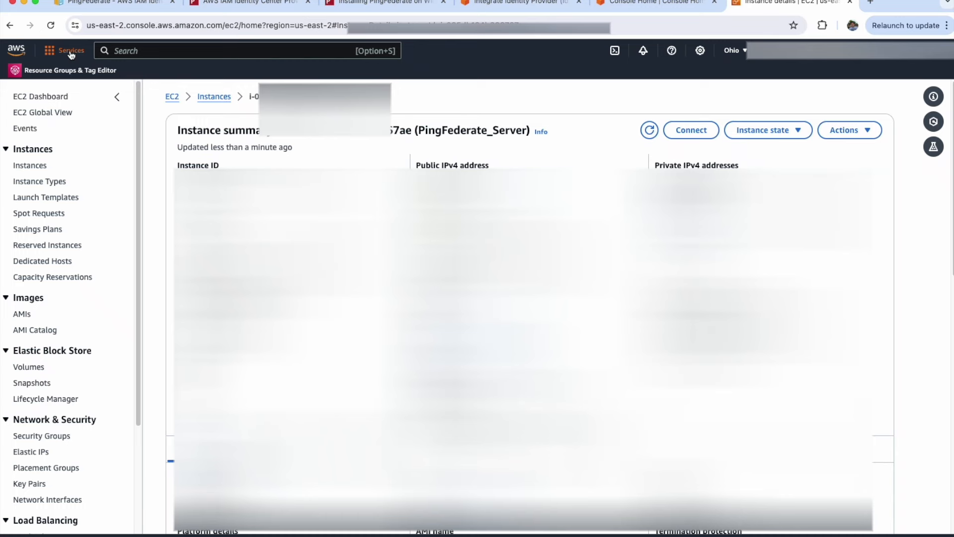
{"action": "left_click", "coordinate": [71, 52]}
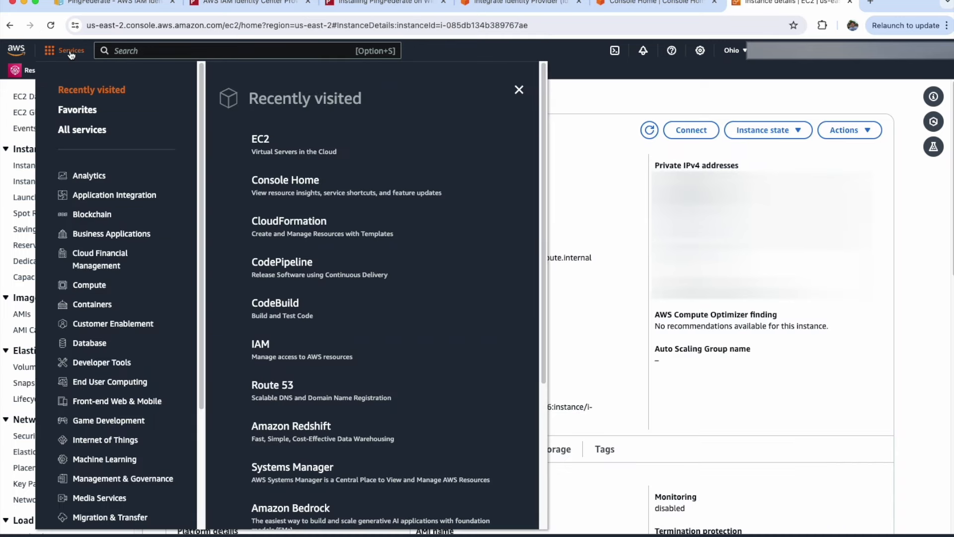
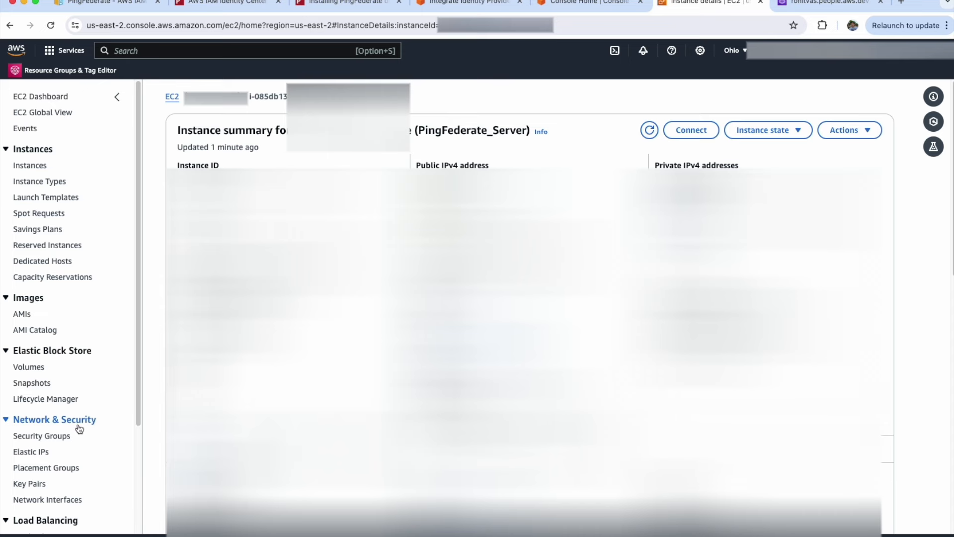
Open Load Balancers in a new tab and start an Application Load Balancer named pingfedadminconsole
{"action": "scroll", "coordinate": [64, 438], "scroll_direction": "down", "scroll_amount": 2}
{"action": "right_click", "coordinate": [47, 430]}
{"action": "left_click", "coordinate": [105, 380]}
{"action": "left_click", "coordinate": [810, 2]}
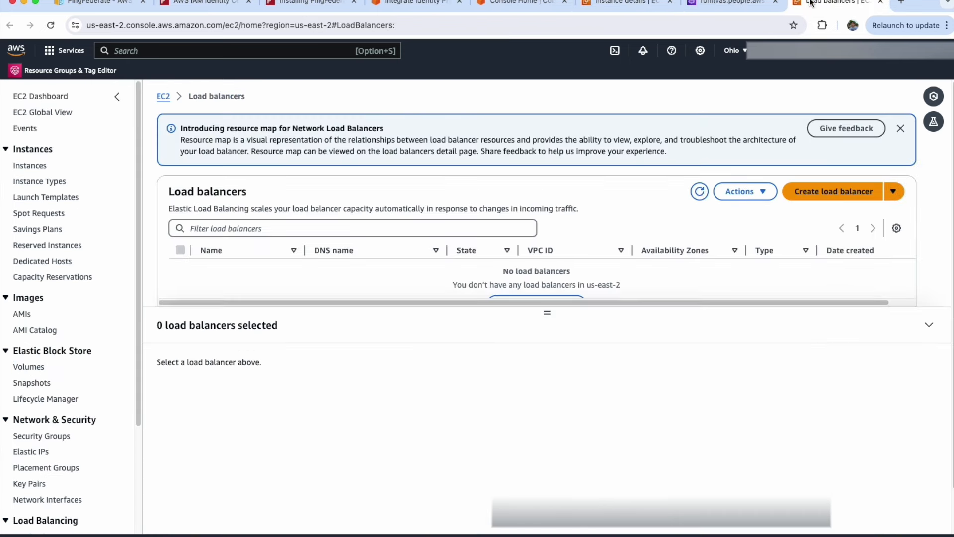
{"action": "scroll", "coordinate": [500, 259], "scroll_direction": "down", "scroll_amount": 1}
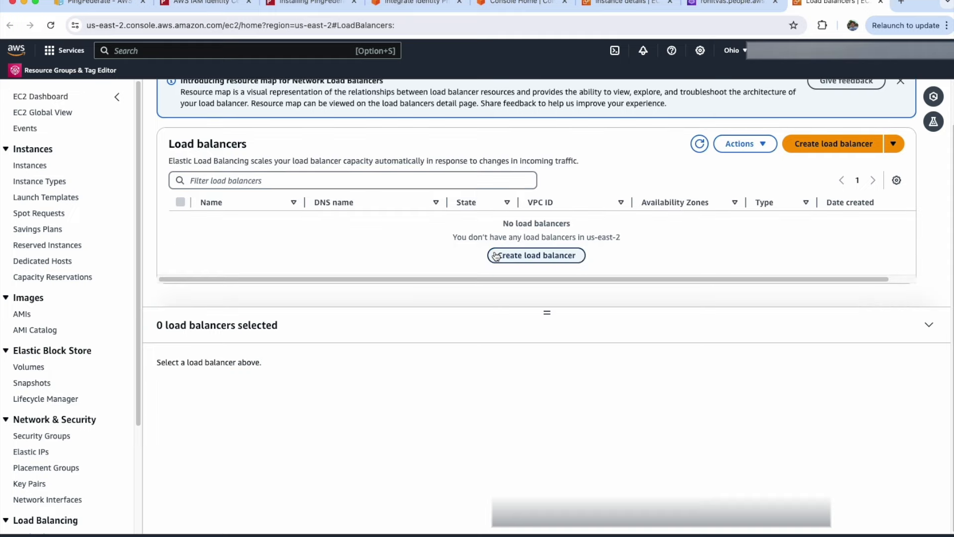
{"action": "left_click", "coordinate": [823, 149]}
{"action": "scroll", "coordinate": [230, 288], "scroll_direction": "down", "scroll_amount": 3}
{"action": "left_click", "coordinate": [128, 418]}
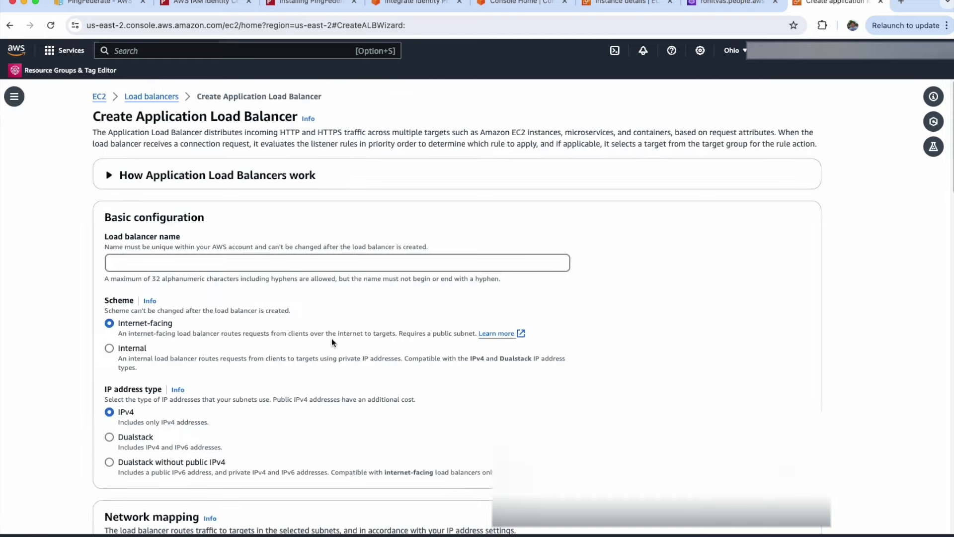
{"action": "left_click", "coordinate": [251, 263]}
{"action": "type", "text": "pingfedadminconsol"}
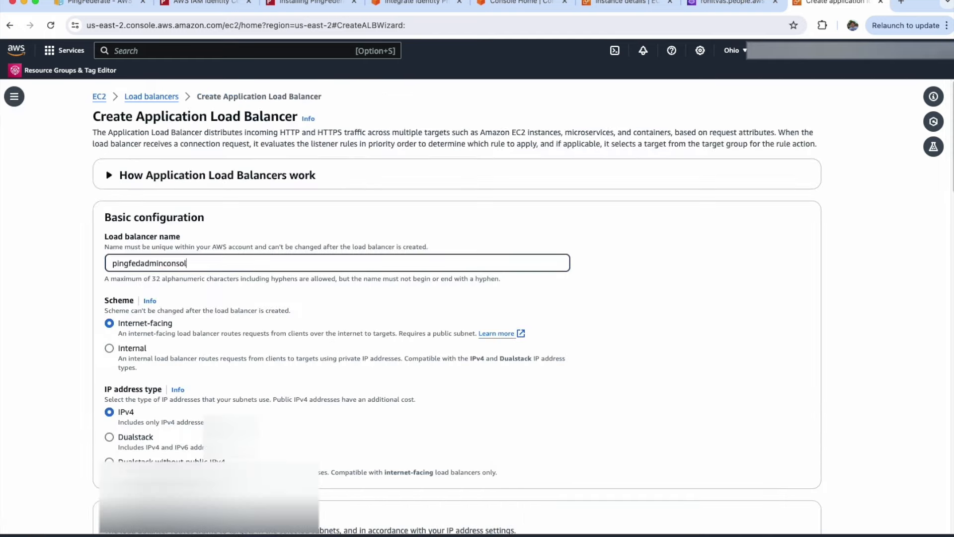
{"action": "type", "text": "e"}
Map zones us-east-2a and us-east-2b and set the listener to HTTPS:443
{"action": "scroll", "coordinate": [213, 357], "scroll_direction": "down", "scroll_amount": 3}
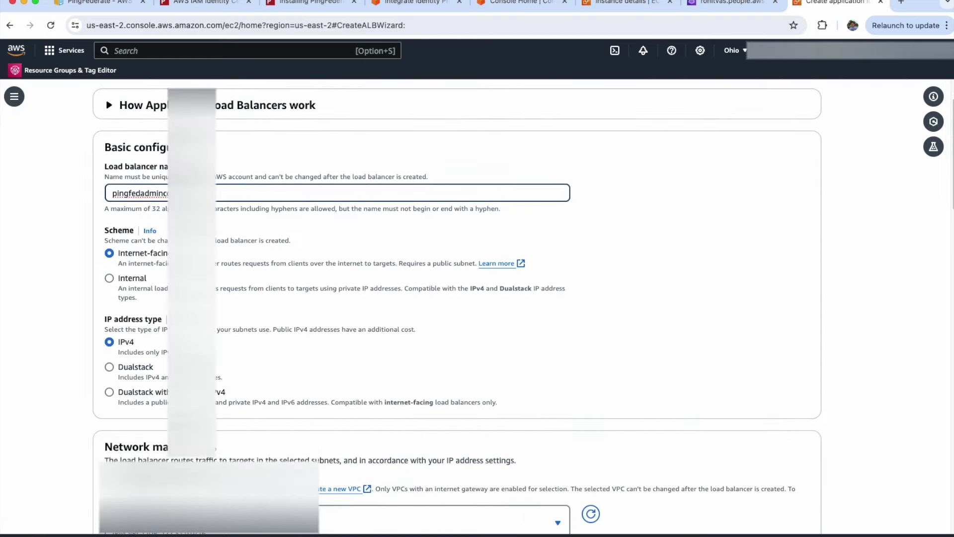
{"action": "scroll", "coordinate": [236, 366], "scroll_direction": "down", "scroll_amount": 10}
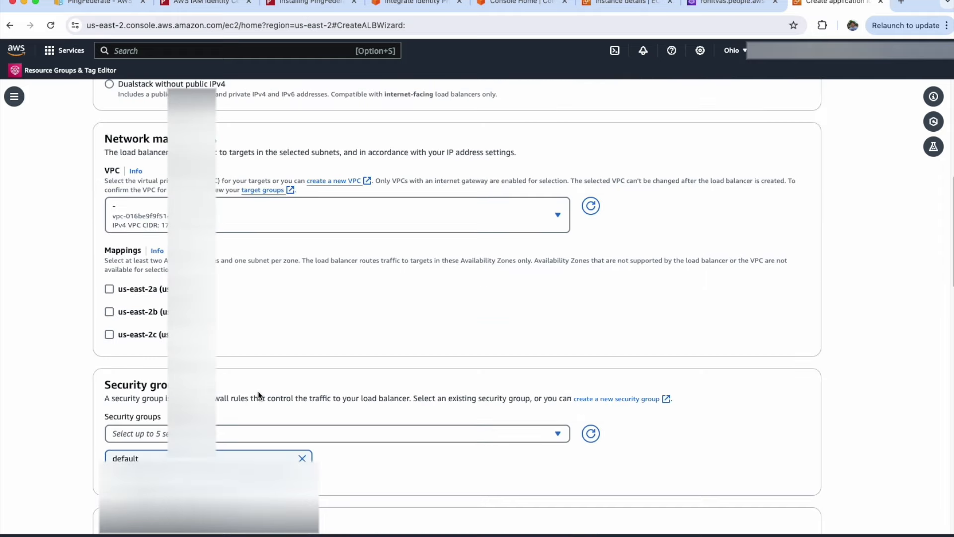
{"action": "left_click", "coordinate": [151, 290]}
{"action": "left_click", "coordinate": [151, 374]}
{"action": "left_click", "coordinate": [220, 321]}
{"action": "left_click", "coordinate": [220, 322]}
{"action": "scroll", "coordinate": [359, 447], "scroll_direction": "down", "scroll_amount": 12}
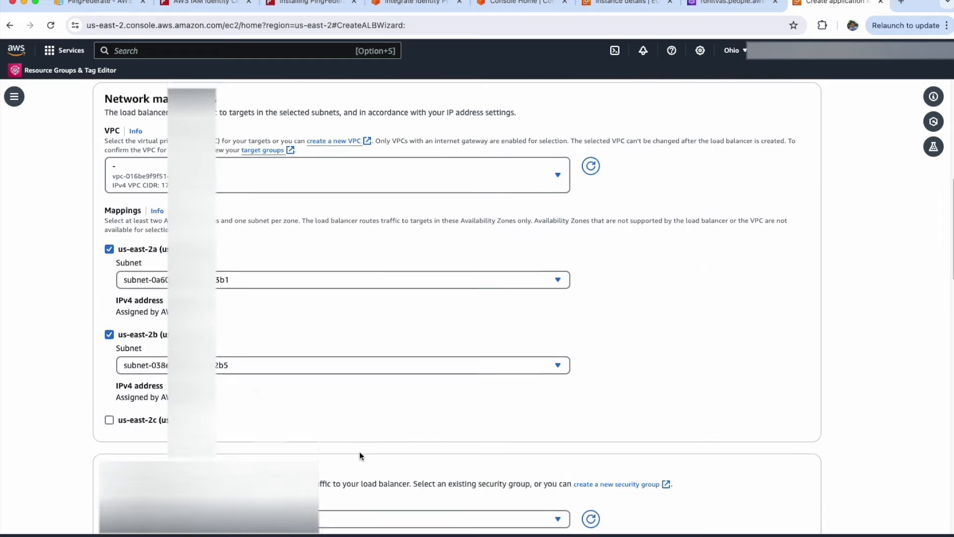
{"action": "left_click", "coordinate": [149, 303]}
{"action": "left_click", "coordinate": [135, 339]}
Open target group creation in a new tab from the listener's forwarding options
{"action": "left_click", "coordinate": [437, 302]}
{"action": "right_click", "coordinate": [382, 318]}
{"action": "left_click", "coordinate": [423, 326]}
{"action": "left_click", "coordinate": [840, 3]}
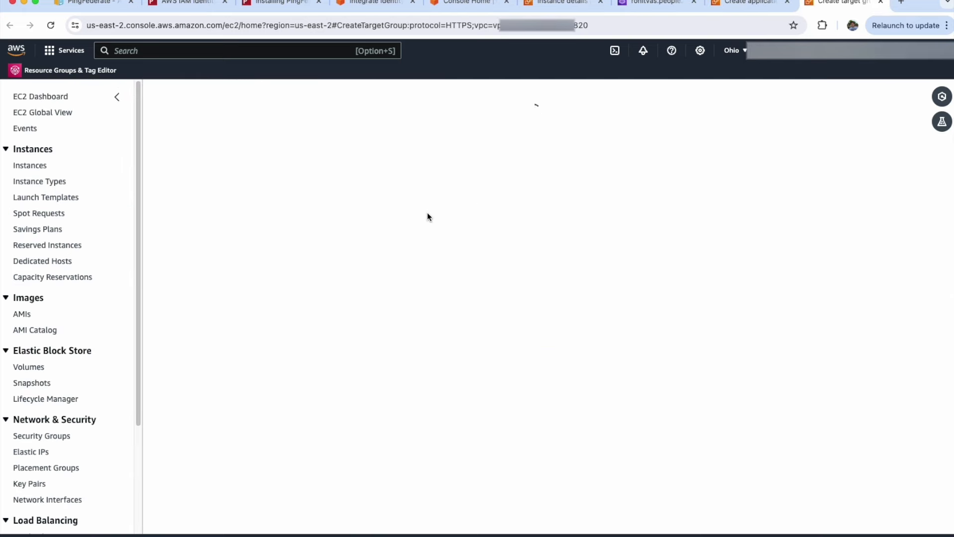
Name the target group pingfedserverinstance and change its port from 443 to 9999
{"action": "scroll", "coordinate": [405, 297], "scroll_direction": "down", "scroll_amount": 6}
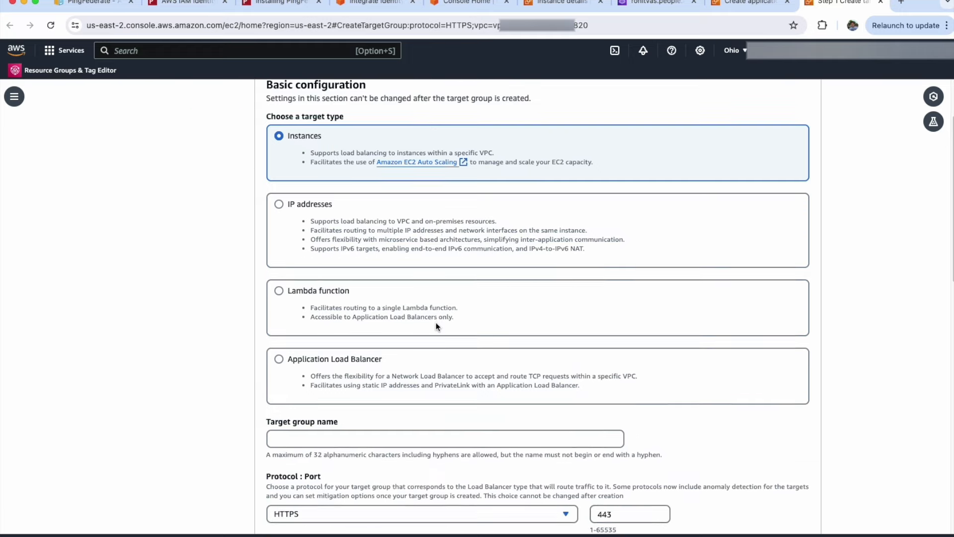
{"action": "left_click", "coordinate": [348, 232]}
{"action": "type", "text": "pingfedserverinstance"}
{"action": "double_click", "coordinate": [648, 308]}
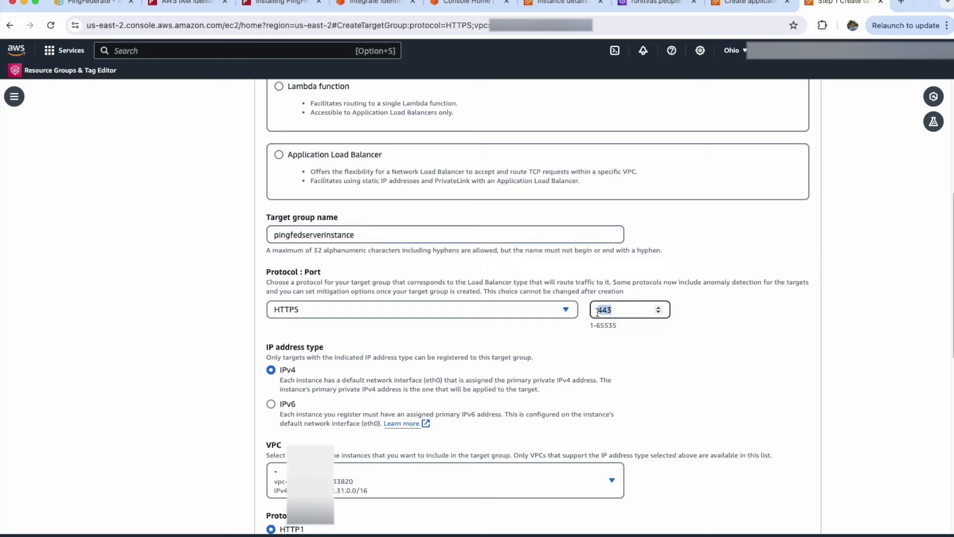
{"action": "type", "text": "9999"}
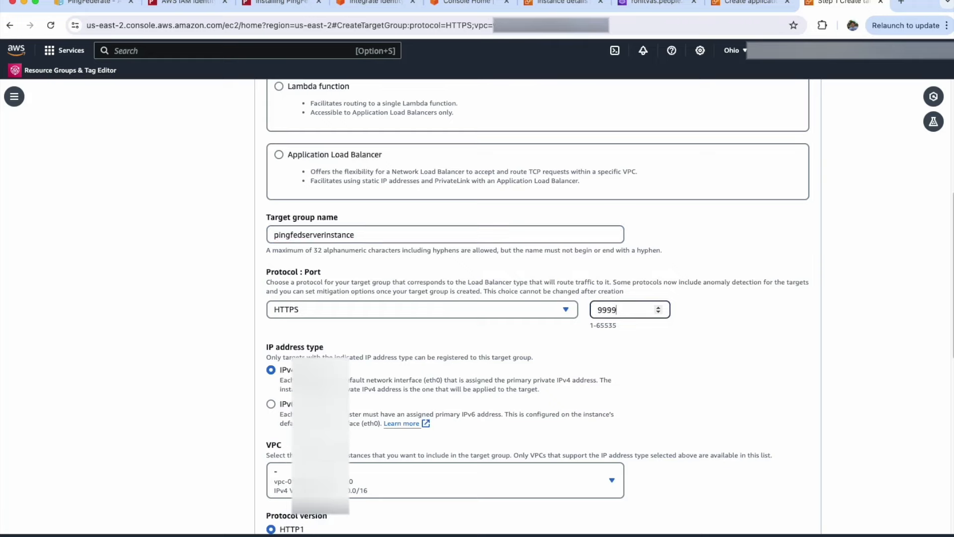
{"action": "left_click", "coordinate": [689, 370]}
Set the advanced health-check success codes to 200-499 and continue to target registration
{"action": "scroll", "coordinate": [703, 390], "scroll_direction": "down", "scroll_amount": 5}
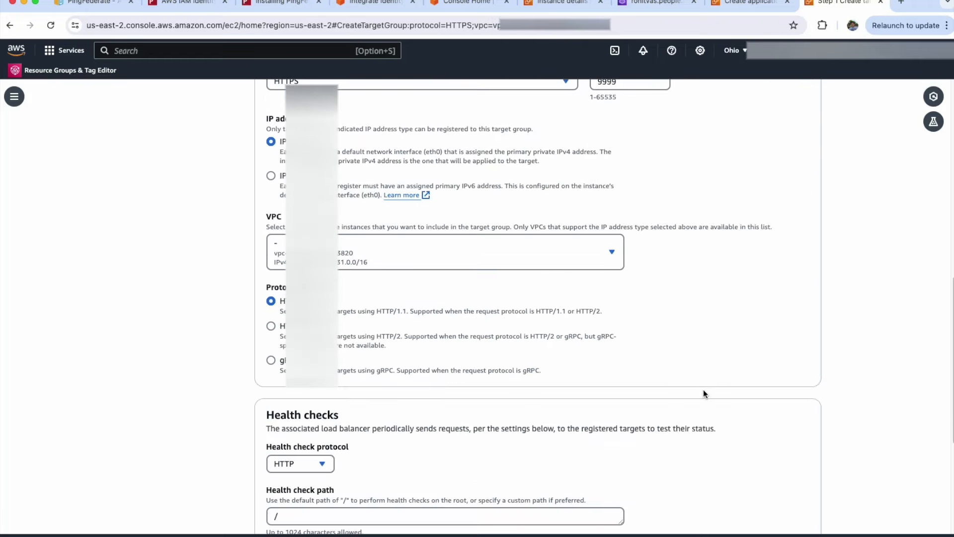
{"action": "scroll", "coordinate": [702, 389], "scroll_direction": "down", "scroll_amount": 4}
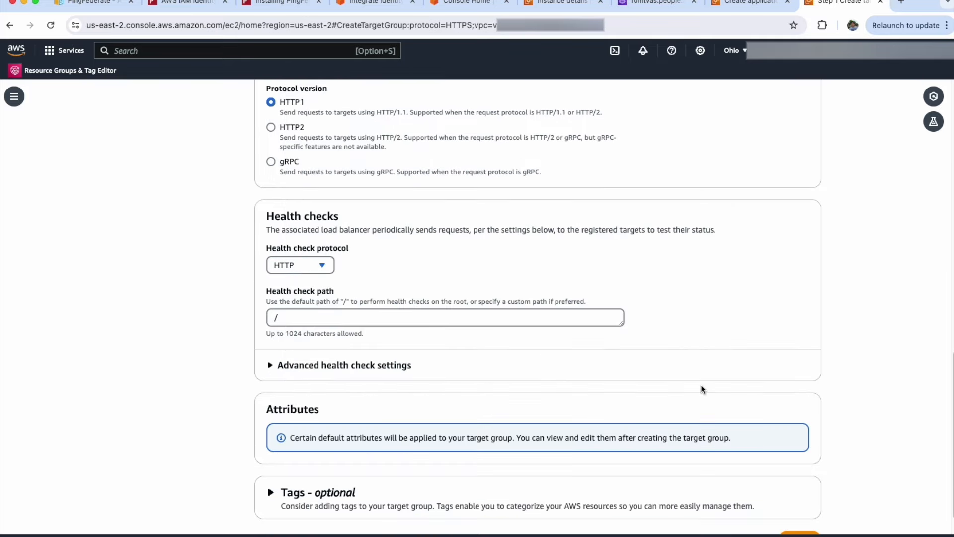
{"action": "scroll", "coordinate": [702, 386], "scroll_direction": "down", "scroll_amount": 1}
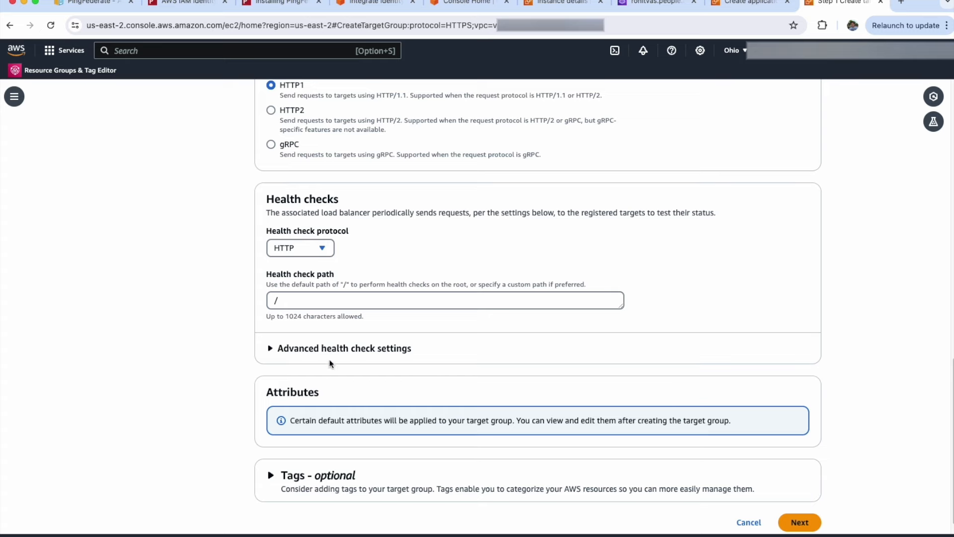
{"action": "left_click", "coordinate": [278, 349]}
{"action": "scroll", "coordinate": [393, 354], "scroll_direction": "down", "scroll_amount": 4}
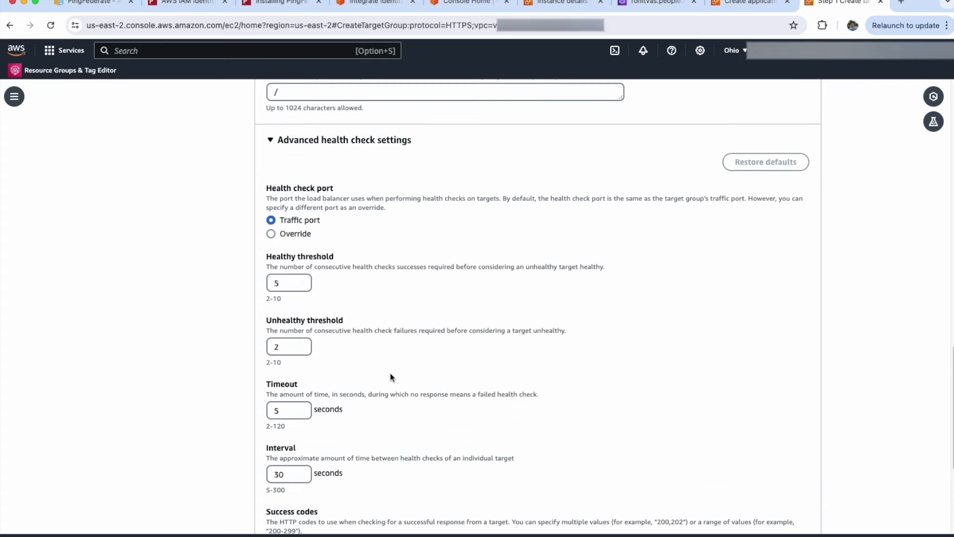
{"action": "scroll", "coordinate": [391, 373], "scroll_direction": "down", "scroll_amount": 2}
{"action": "left_click_drag", "start_coordinate": [304, 422], "coordinate": [267, 426]}
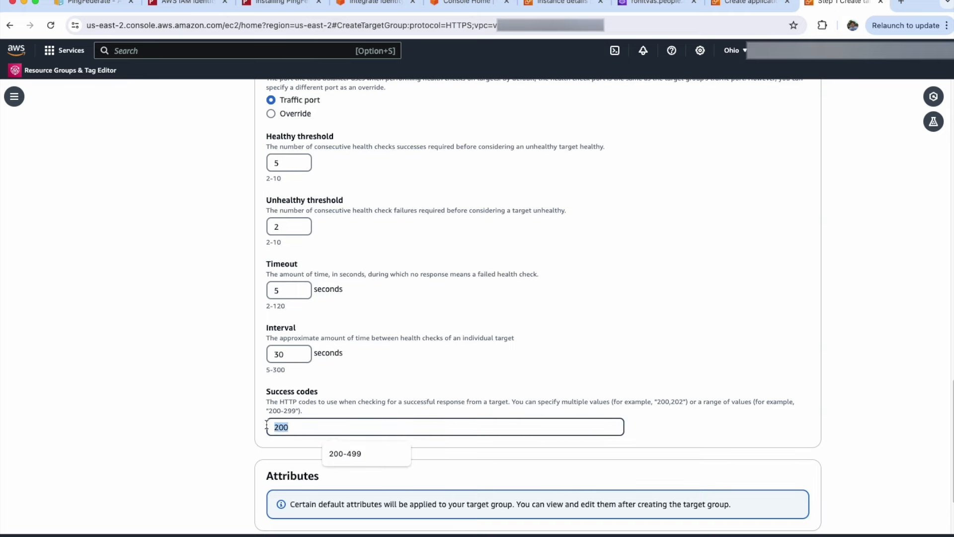
{"action": "left_click", "coordinate": [301, 425]}
{"action": "type", "text": "-499"}
{"action": "left_click", "coordinate": [336, 393]}
{"action": "scroll", "coordinate": [612, 393], "scroll_direction": "down", "scroll_amount": 3}
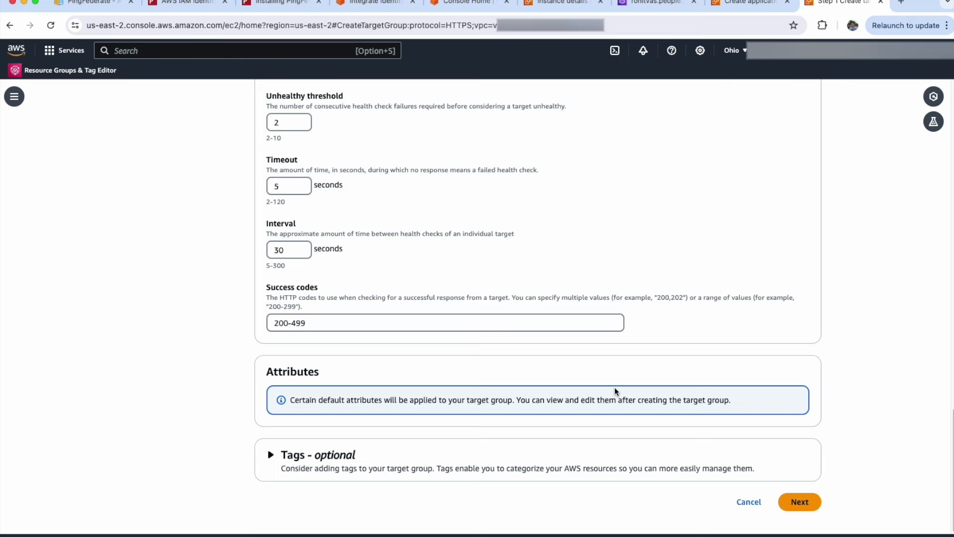
{"action": "left_click", "coordinate": [804, 503]}
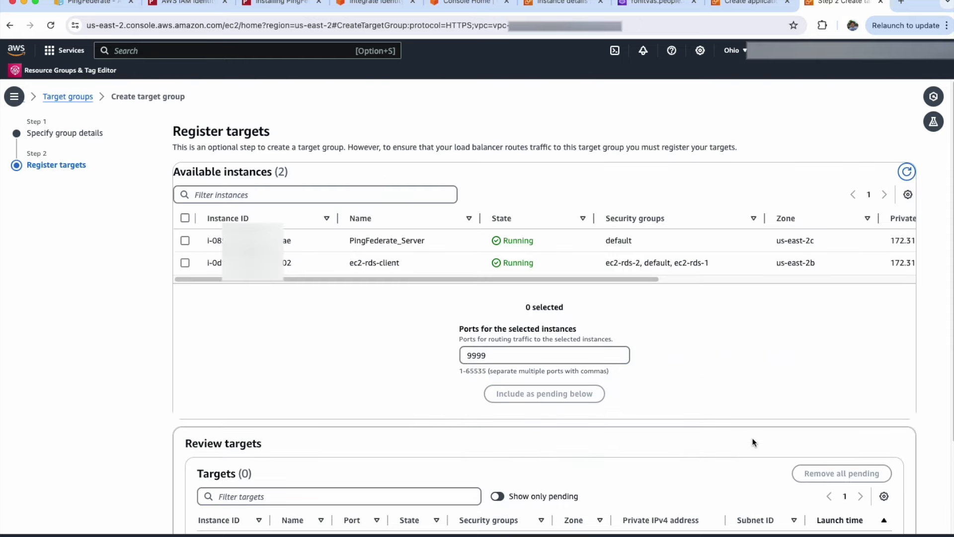
Create the pingfedserverinstance group and register PingFederate_Server as a target on port 9999
{"action": "left_click", "coordinate": [185, 241]}
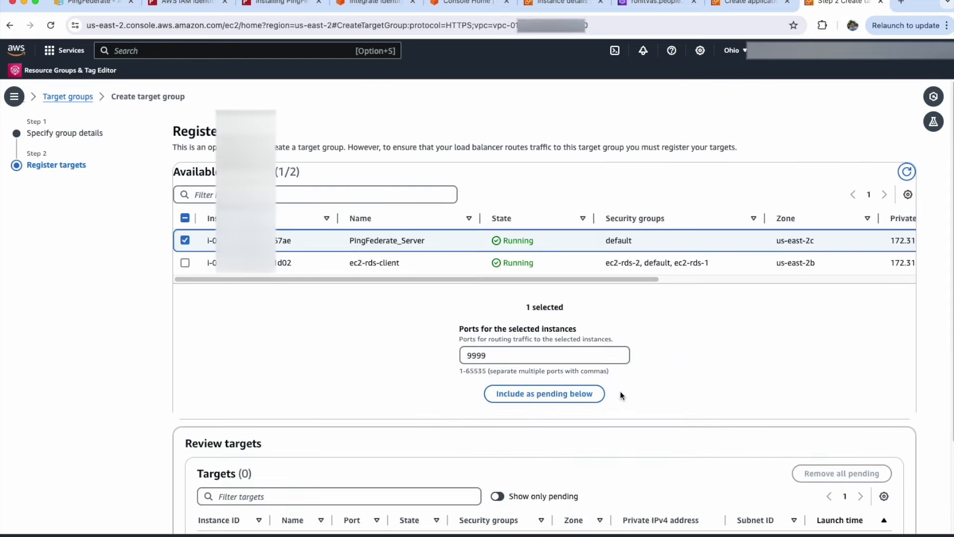
{"action": "scroll", "coordinate": [622, 391], "scroll_direction": "down", "scroll_amount": 3}
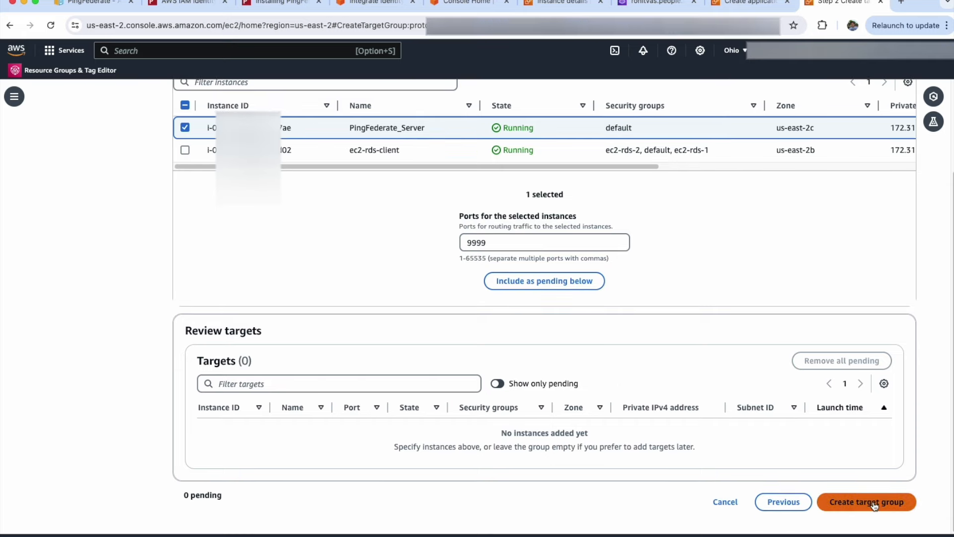
{"action": "left_click", "coordinate": [875, 504]}
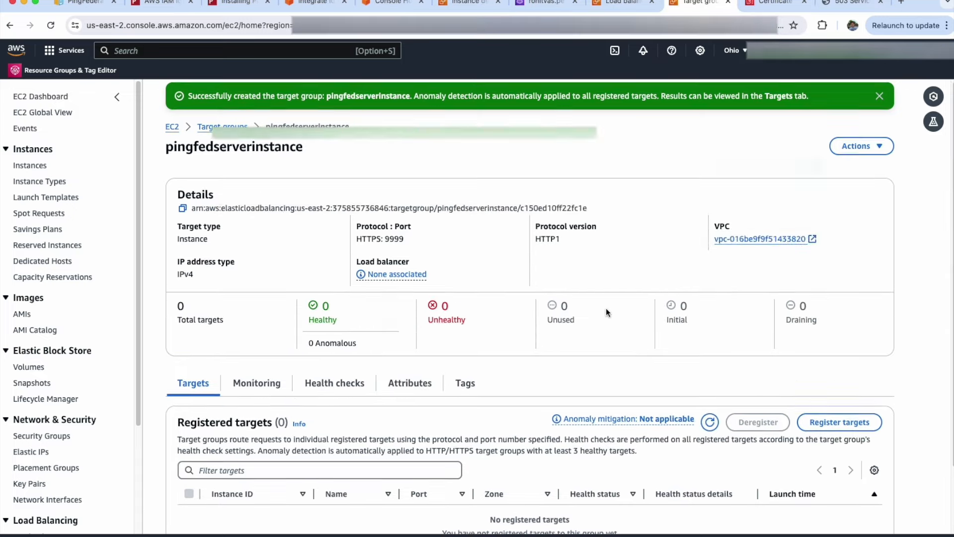
{"action": "scroll", "coordinate": [606, 313], "scroll_direction": "down", "scroll_amount": 3}
{"action": "left_click", "coordinate": [531, 478]}
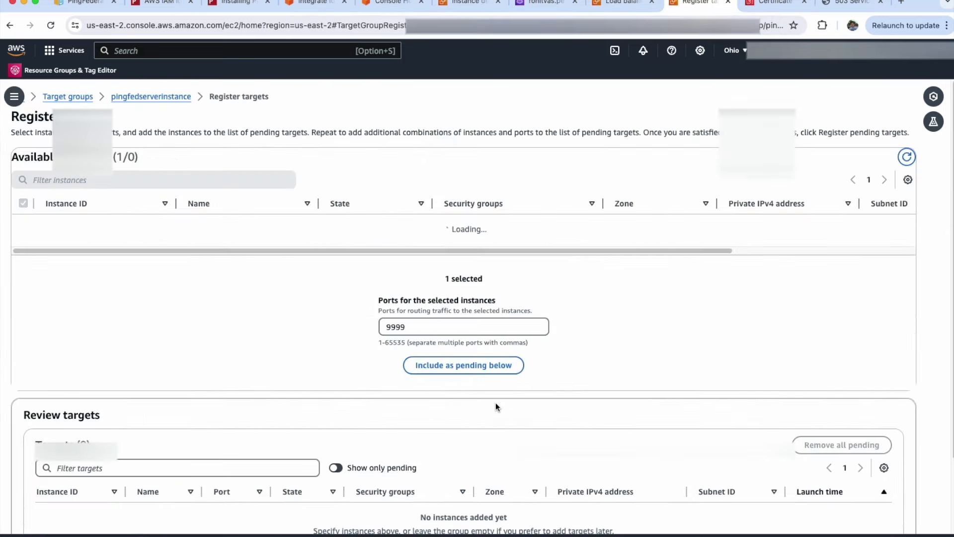
{"action": "scroll", "coordinate": [496, 407], "scroll_direction": "down", "scroll_amount": 3}
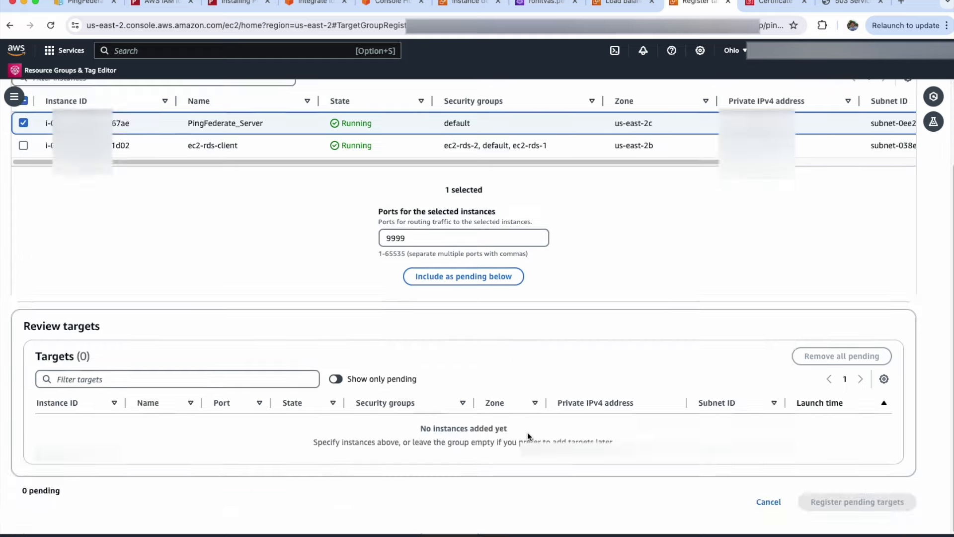
{"action": "left_click", "coordinate": [477, 289]}
{"action": "left_click", "coordinate": [841, 503]}
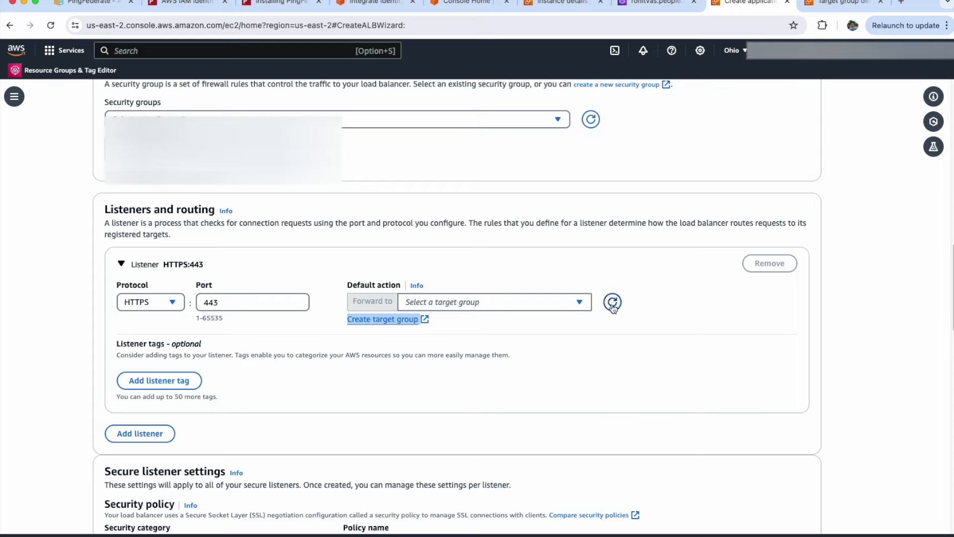
Forward the HTTPS:443 listener to the pingfedserverinstance target group
{"action": "left_click", "coordinate": [541, 307]}
{"action": "left_click", "coordinate": [462, 342]}
{"action": "scroll", "coordinate": [281, 419], "scroll_direction": "down", "scroll_amount": 1}
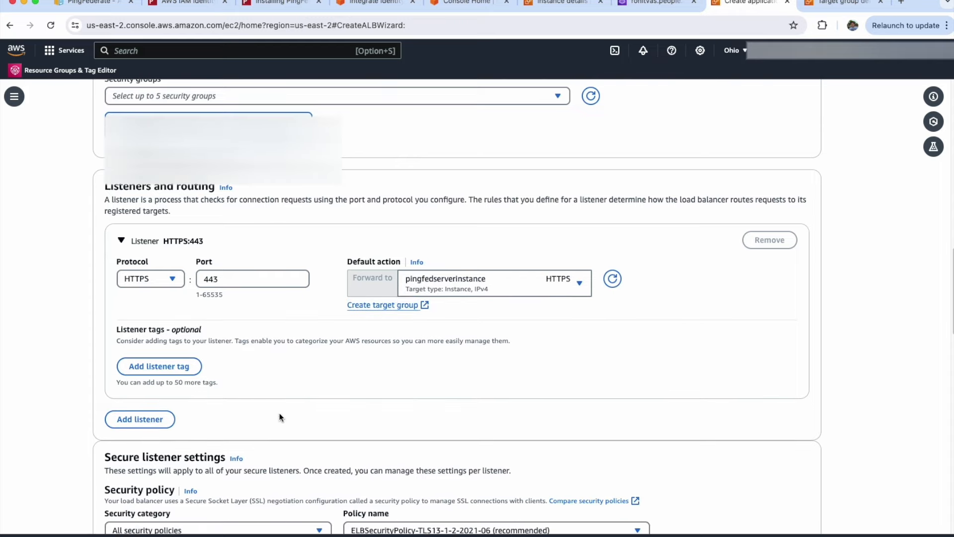
{"action": "scroll", "coordinate": [281, 416], "scroll_direction": "down", "scroll_amount": 5}
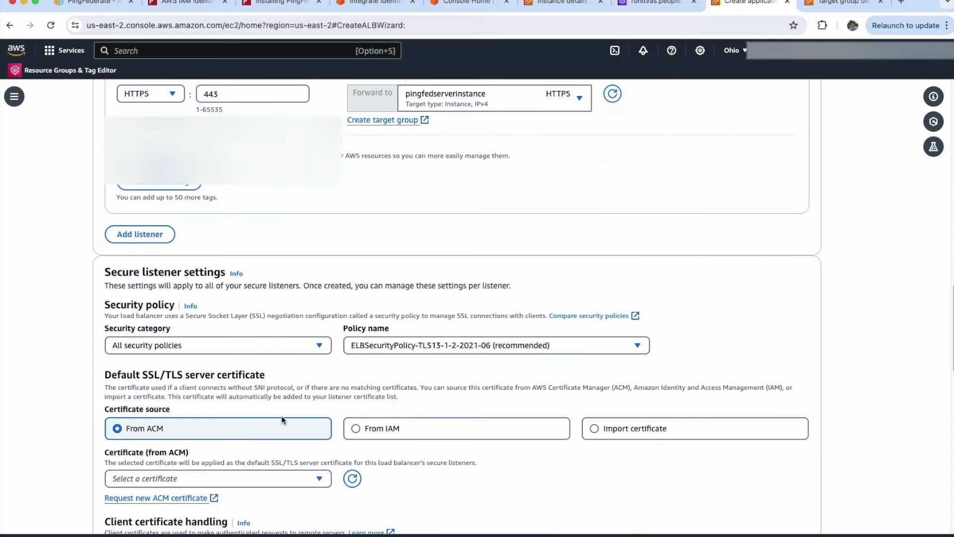
{"action": "left_click", "coordinate": [397, 345]}
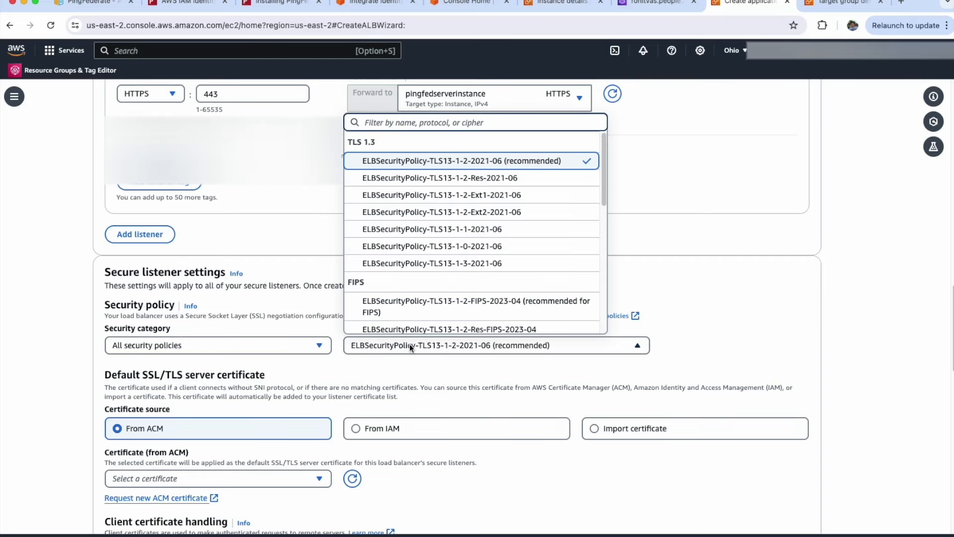
{"action": "left_click", "coordinate": [409, 346]}
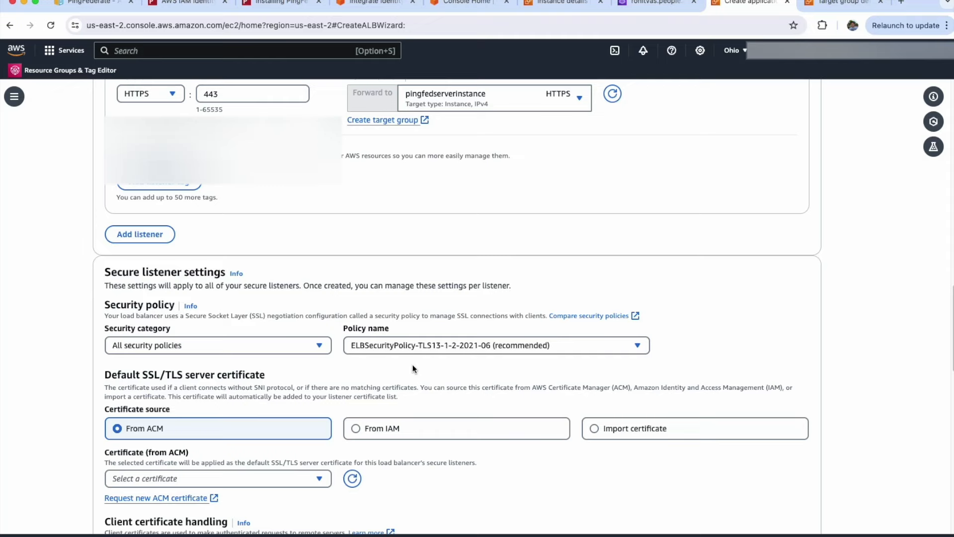
{"action": "left_click", "coordinate": [298, 347]}
{"action": "left_click", "coordinate": [298, 367]}
{"action": "scroll", "coordinate": [299, 375], "scroll_direction": "down", "scroll_amount": 2}
{"action": "left_click", "coordinate": [299, 374]}
{"action": "left_click", "coordinate": [299, 374]}
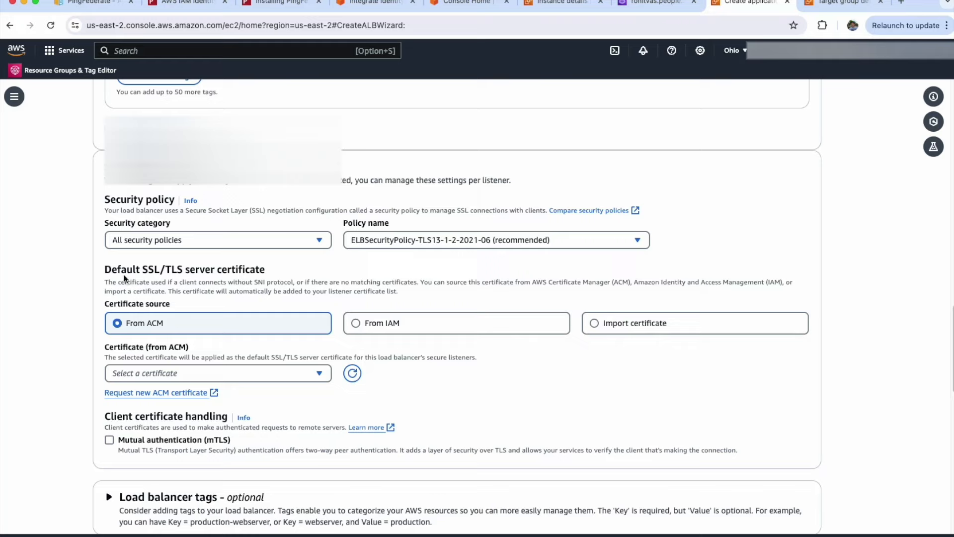
Open Certificate Manager in a new tab via the console search
{"action": "left_click", "coordinate": [69, 51]}
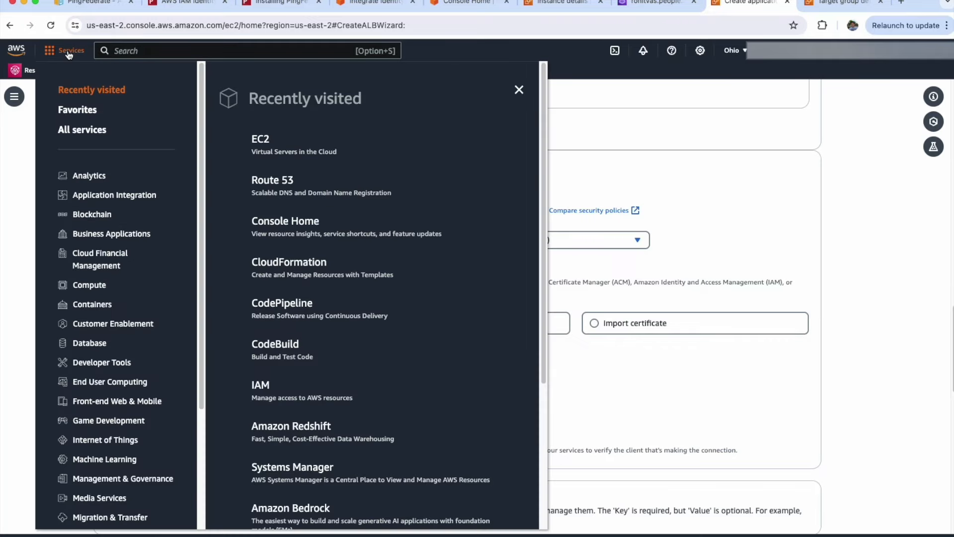
{"action": "left_click", "coordinate": [164, 50]}
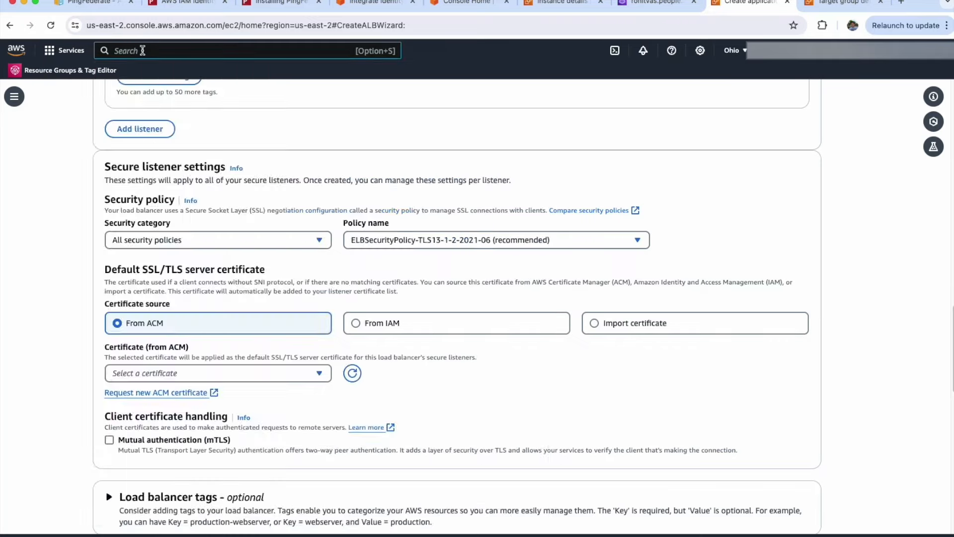
{"action": "type", "text": "certifica"}
{"action": "right_click", "coordinate": [319, 136]}
{"action": "left_click", "coordinate": [433, 144]}
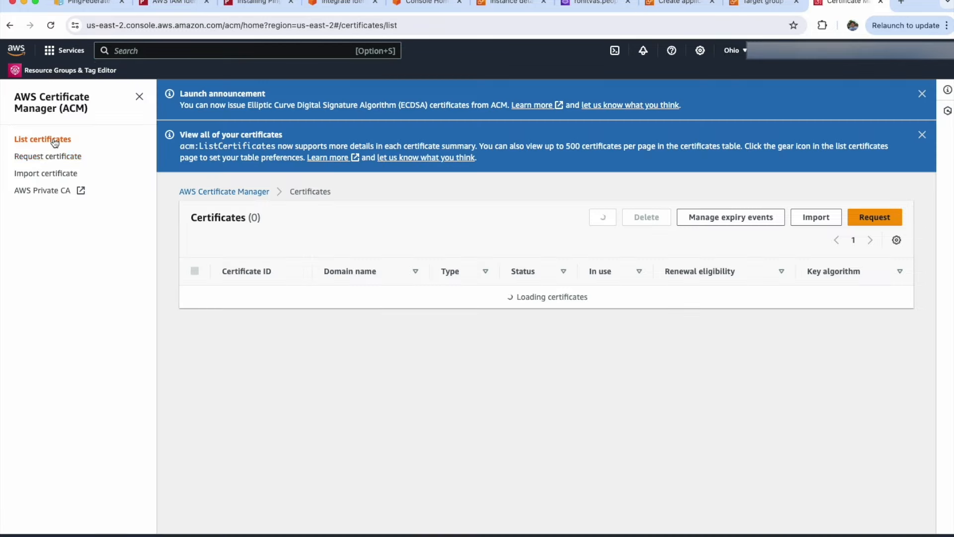
Request a public certificate for the pingfedadminconsole domain with DNS validation
{"action": "left_click", "coordinate": [58, 156]}
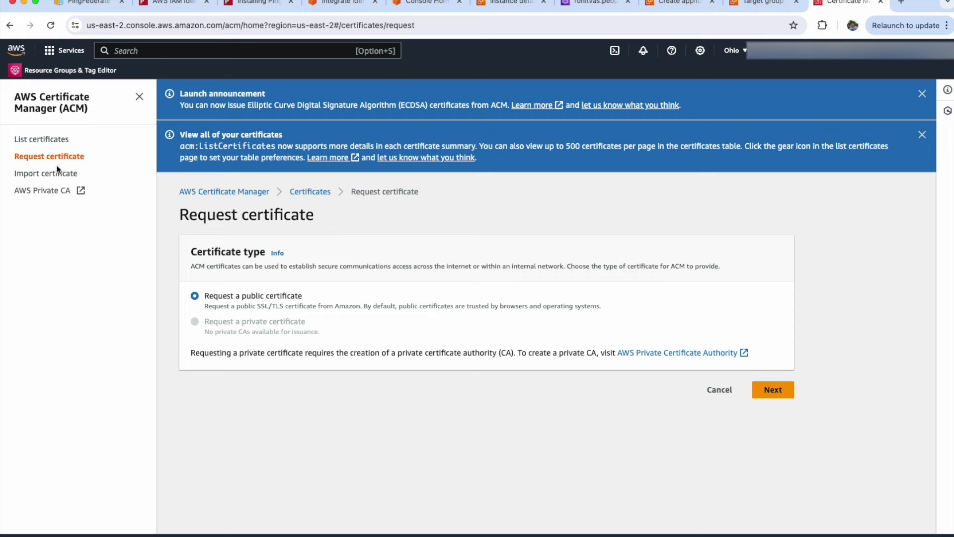
{"action": "left_click", "coordinate": [56, 144]}
{"action": "left_click", "coordinate": [38, 156]}
{"action": "left_click", "coordinate": [769, 391]}
{"action": "left_click", "coordinate": [344, 309]}
{"action": "type", "text": "pingfedadminconsole.rohitva"}
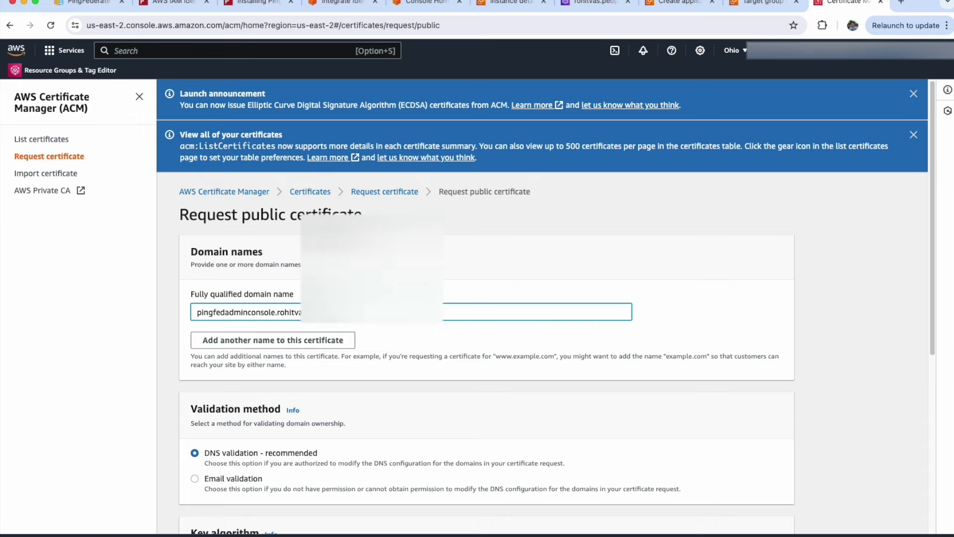
{"action": "scroll", "coordinate": [361, 378], "scroll_direction": "down", "scroll_amount": 2}
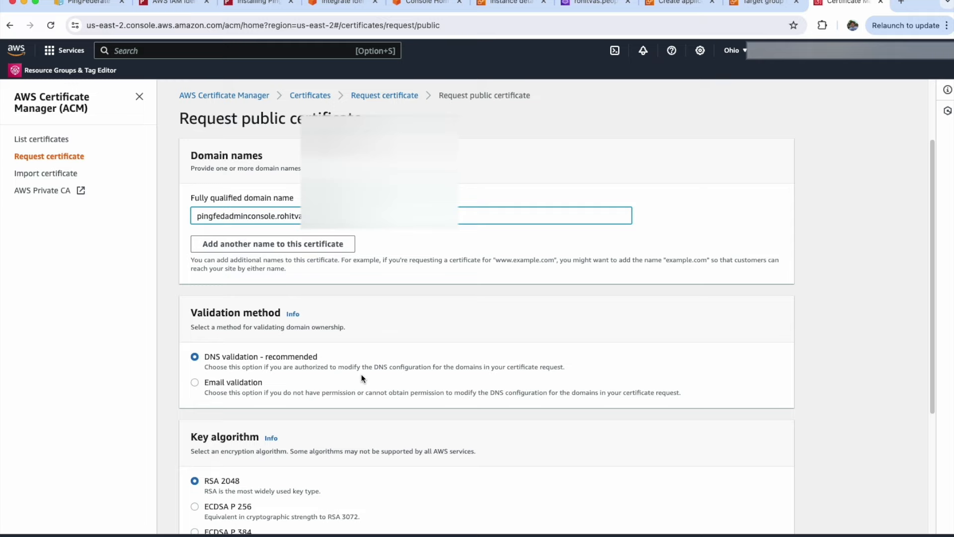
{"action": "scroll", "coordinate": [361, 379], "scroll_direction": "down", "scroll_amount": 4}
{"action": "left_click", "coordinate": [765, 515]}
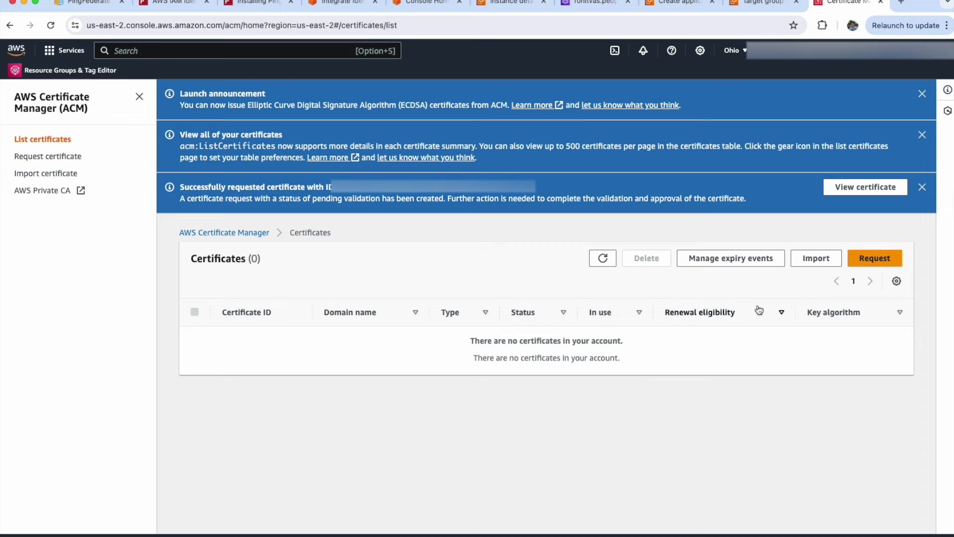
Create the certificate's DNS validation records in Route 53 and return to the certificate list
{"action": "left_click", "coordinate": [839, 187]}
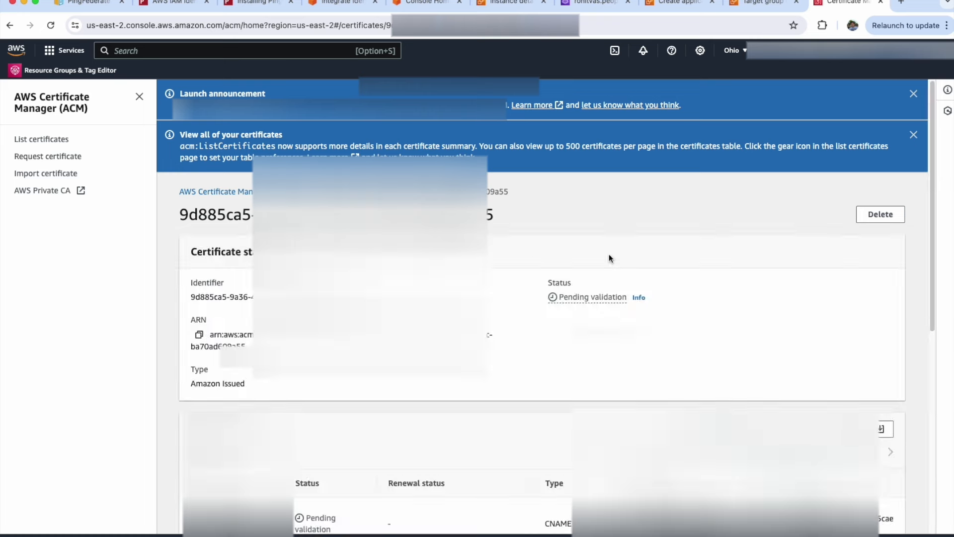
{"action": "scroll", "coordinate": [570, 386], "scroll_direction": "down", "scroll_amount": 3}
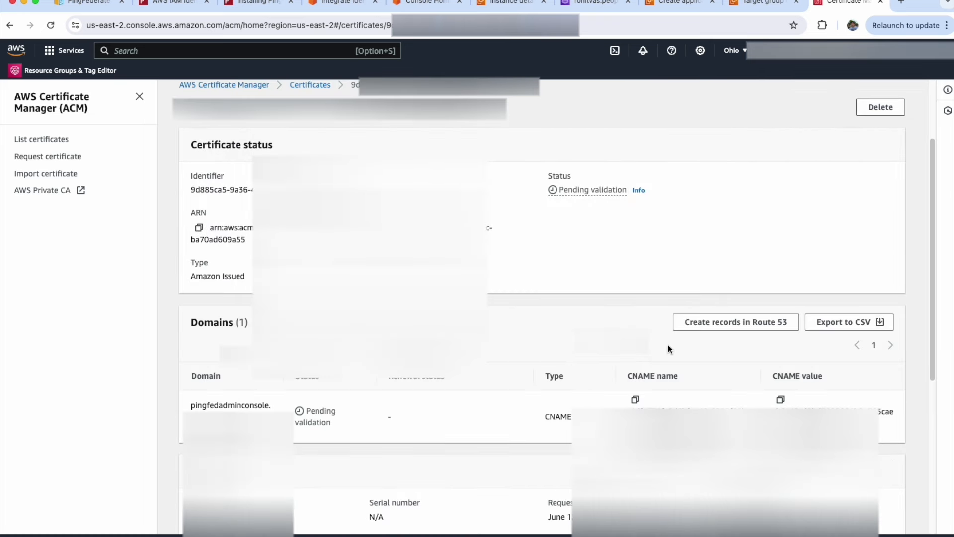
{"action": "left_click", "coordinate": [721, 323]}
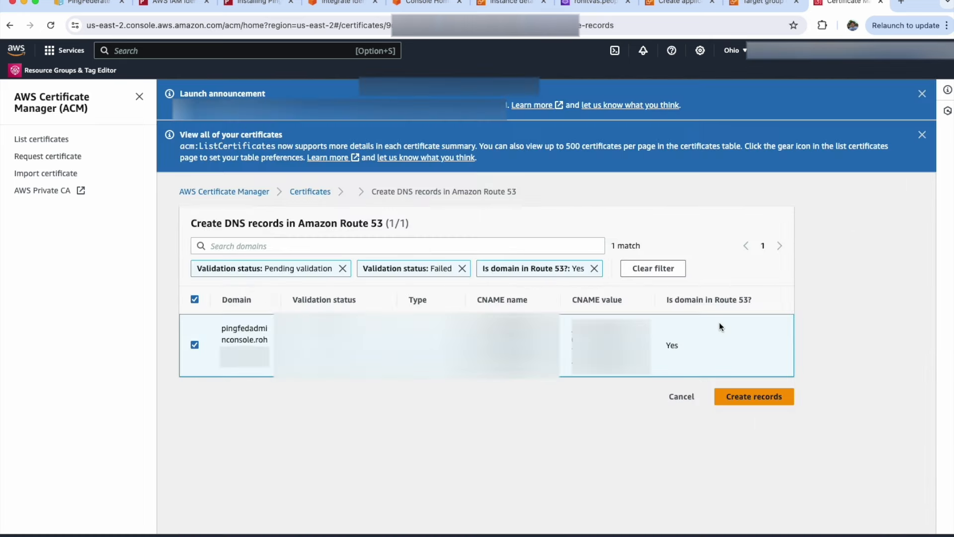
{"action": "left_click", "coordinate": [756, 400]}
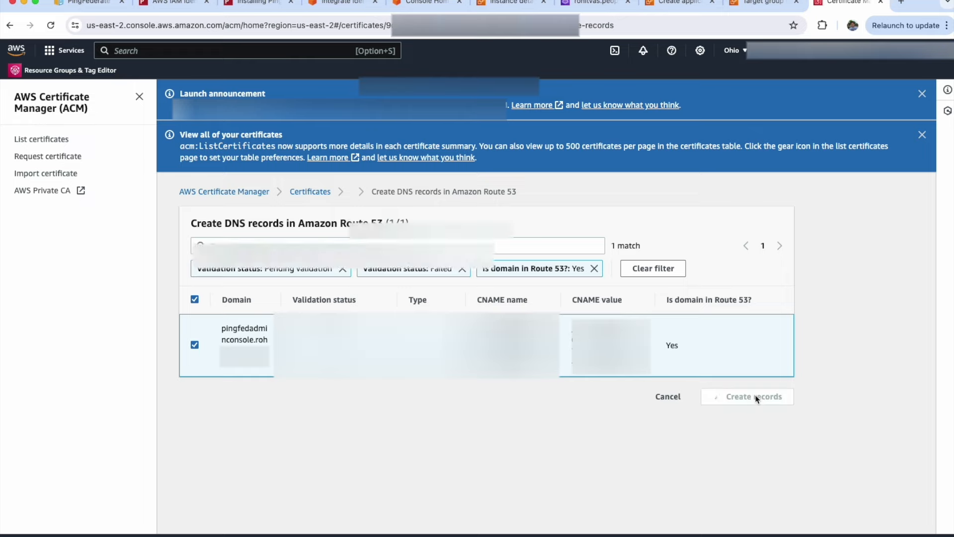
{"action": "scroll", "coordinate": [575, 374], "scroll_direction": "down", "scroll_amount": 5}
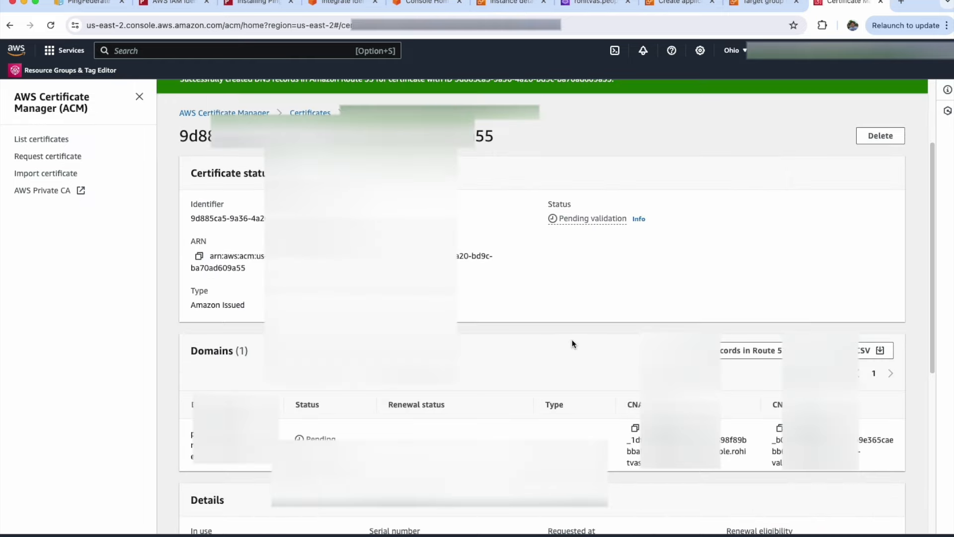
{"action": "scroll", "coordinate": [572, 343], "scroll_direction": "down", "scroll_amount": 2}
{"action": "scroll", "coordinate": [571, 329], "scroll_direction": "up", "scroll_amount": 3}
{"action": "scroll", "coordinate": [571, 329], "scroll_direction": "down", "scroll_amount": 3}
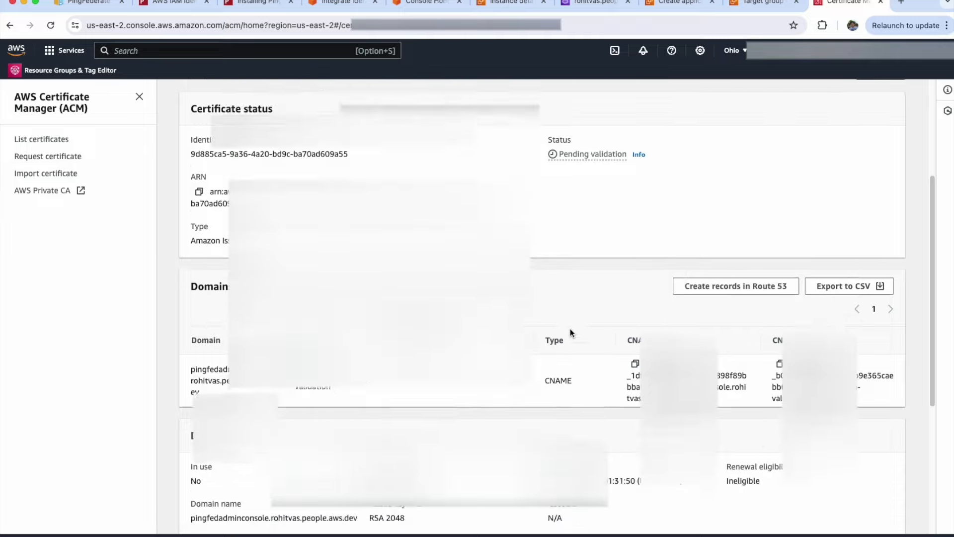
{"action": "scroll", "coordinate": [570, 329], "scroll_direction": "up", "scroll_amount": 3}
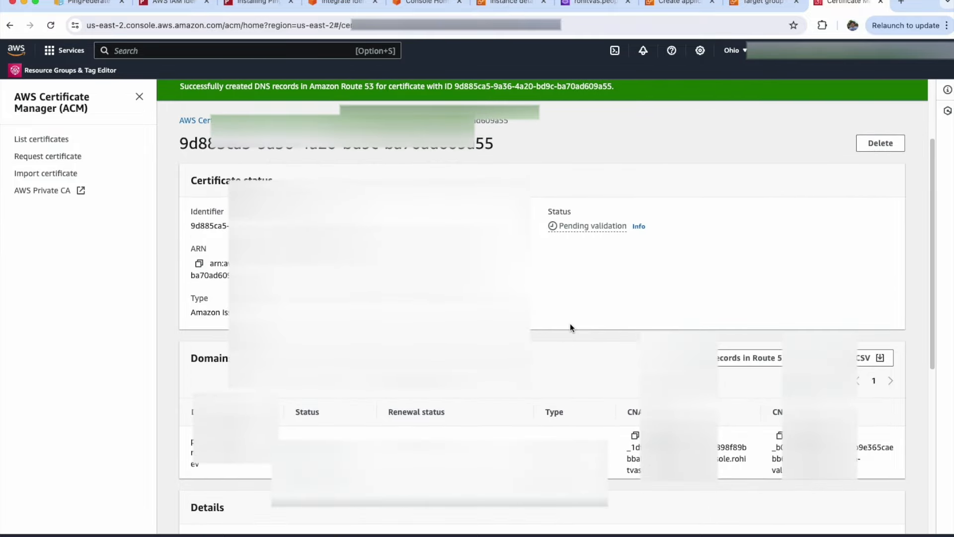
{"action": "left_click", "coordinate": [41, 139]}
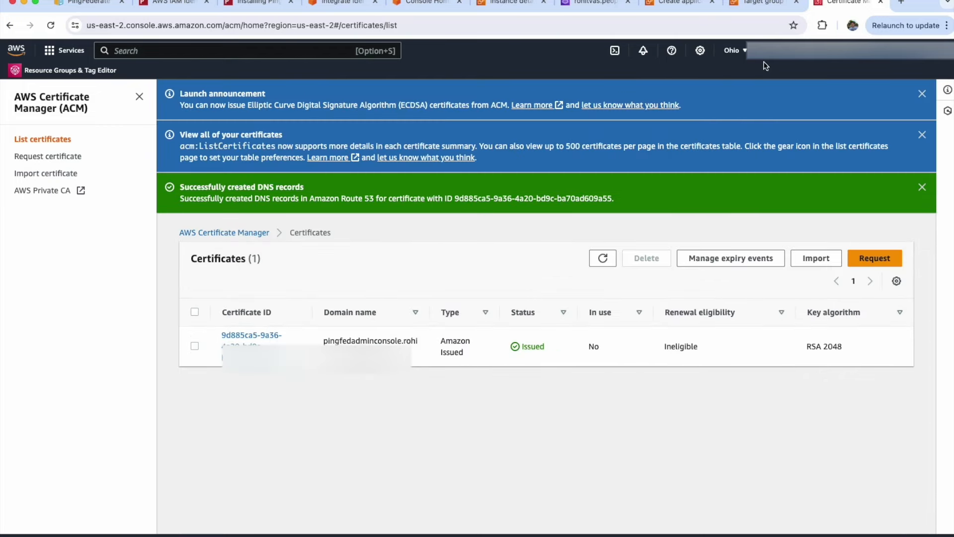
Attach the pingfedadminconsole ACM certificate to the HTTPS listener and create the load balancer
{"action": "left_click", "coordinate": [679, 3]}
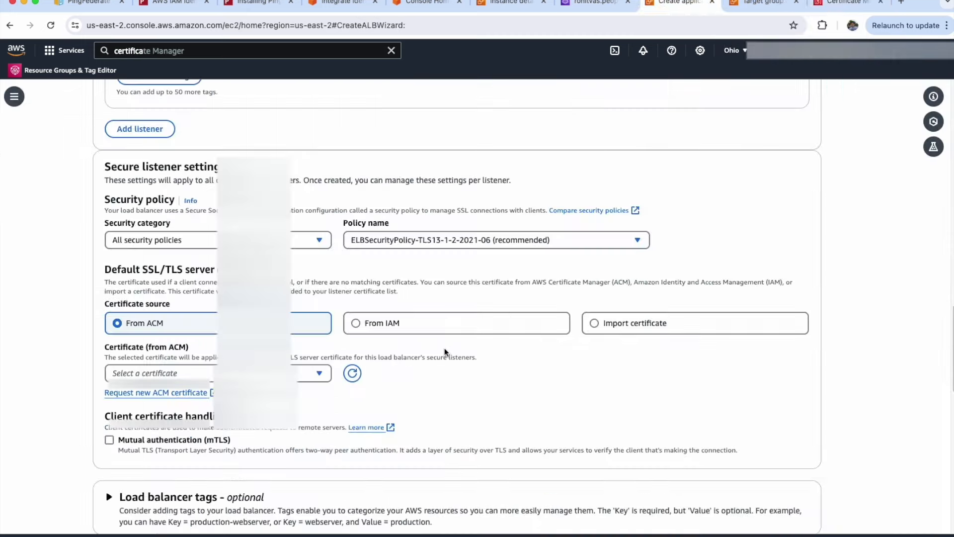
{"action": "left_click", "coordinate": [318, 374]}
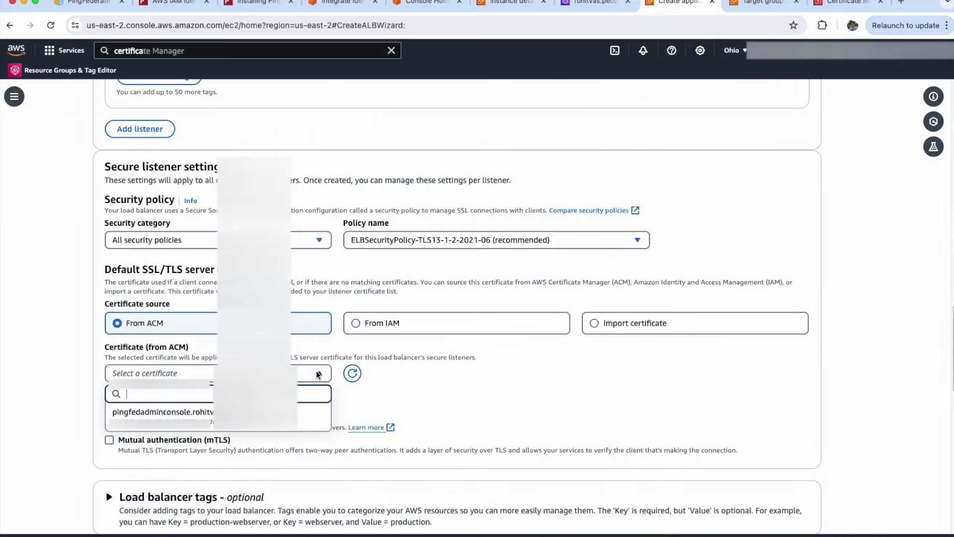
{"action": "left_click", "coordinate": [164, 412]}
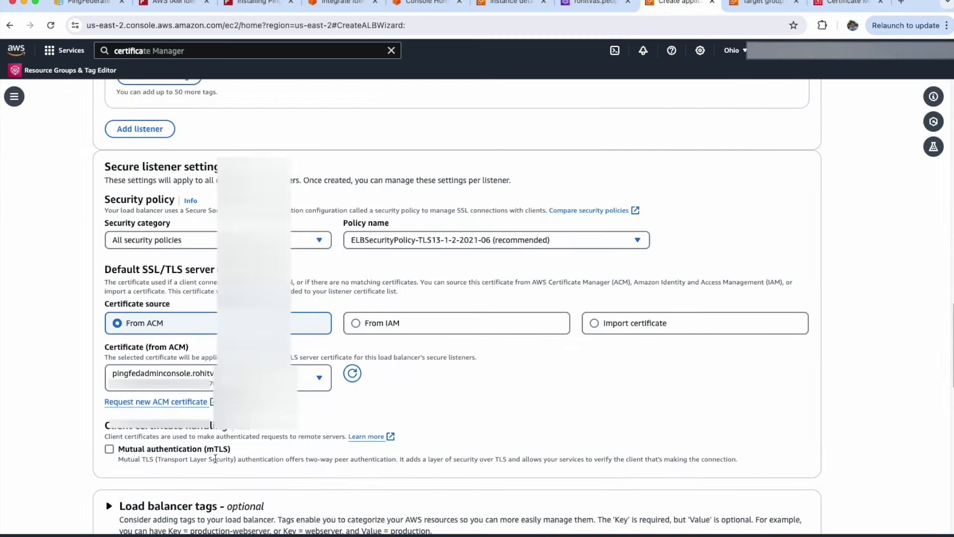
{"action": "scroll", "coordinate": [473, 428], "scroll_direction": "down", "scroll_amount": 5}
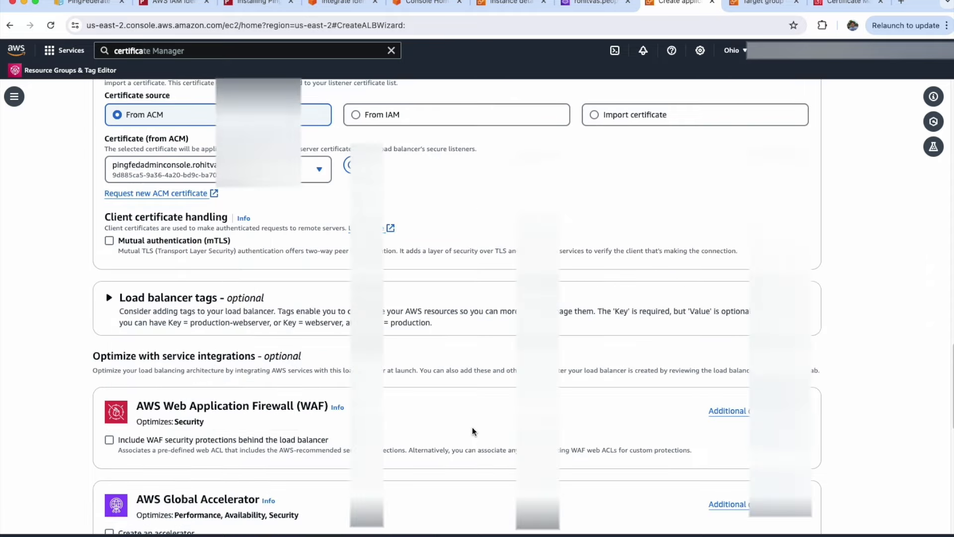
{"action": "scroll", "coordinate": [324, 400], "scroll_direction": "down", "scroll_amount": 12}
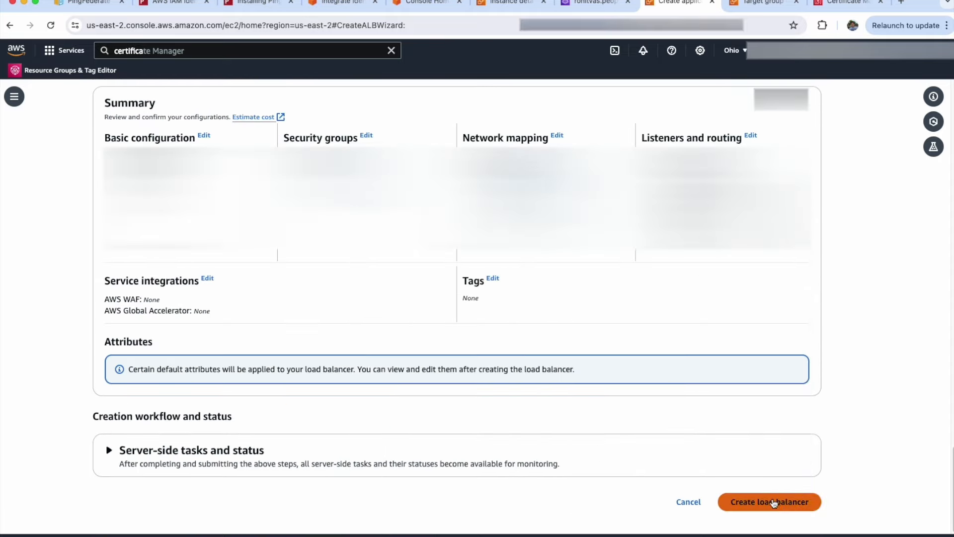
{"action": "left_click", "coordinate": [773, 502]}
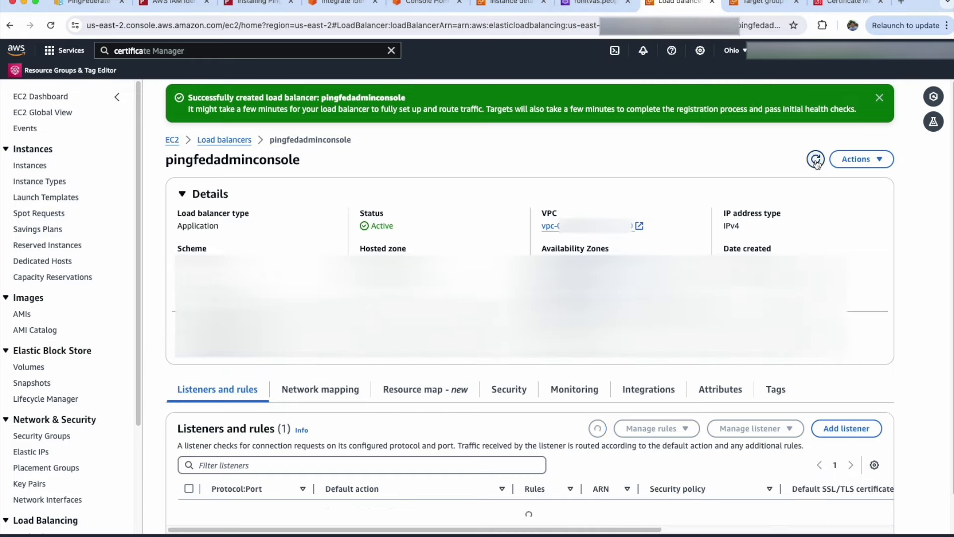
{"action": "left_click", "coordinate": [596, 2]}
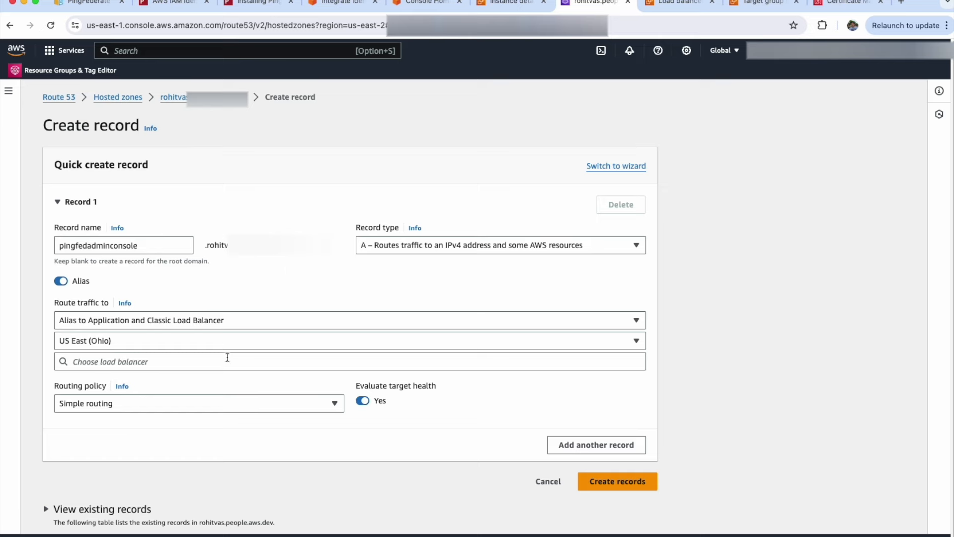
Name the new record pingfedadminconsole and make it an alias to an Application Load Balancer
{"action": "left_click", "coordinate": [222, 363]}
{"action": "left_click", "coordinate": [222, 287]}
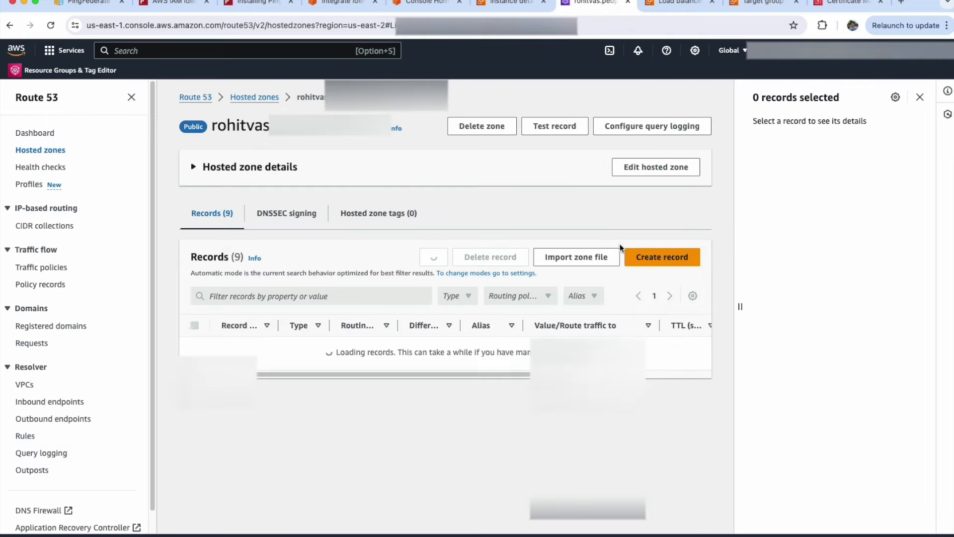
{"action": "left_click", "coordinate": [660, 257]}
{"action": "type", "text": "pingfedadminconsole"}
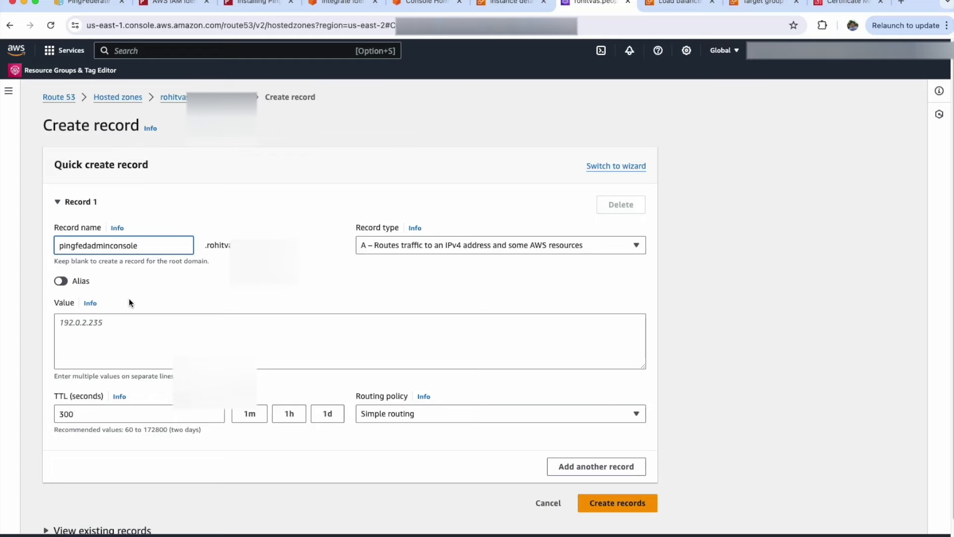
{"action": "left_click", "coordinate": [61, 281]}
{"action": "left_click", "coordinate": [112, 321]}
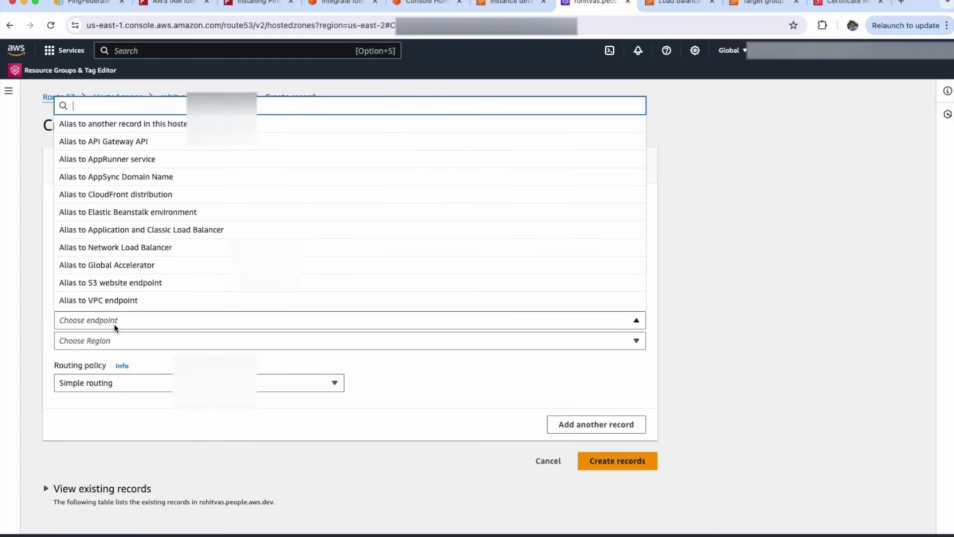
{"action": "left_click", "coordinate": [130, 230]}
Target the US East (Ohio) dualstack load balancer and create the A record
{"action": "left_click", "coordinate": [129, 344]}
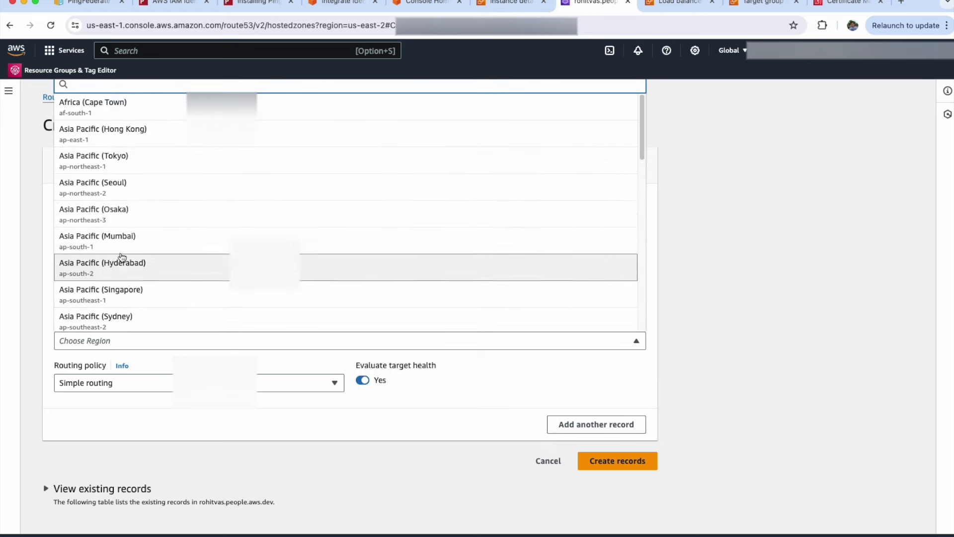
{"action": "scroll", "coordinate": [130, 185], "scroll_direction": "down", "scroll_amount": 3}
{"action": "scroll", "coordinate": [130, 185], "scroll_direction": "up", "scroll_amount": 3}
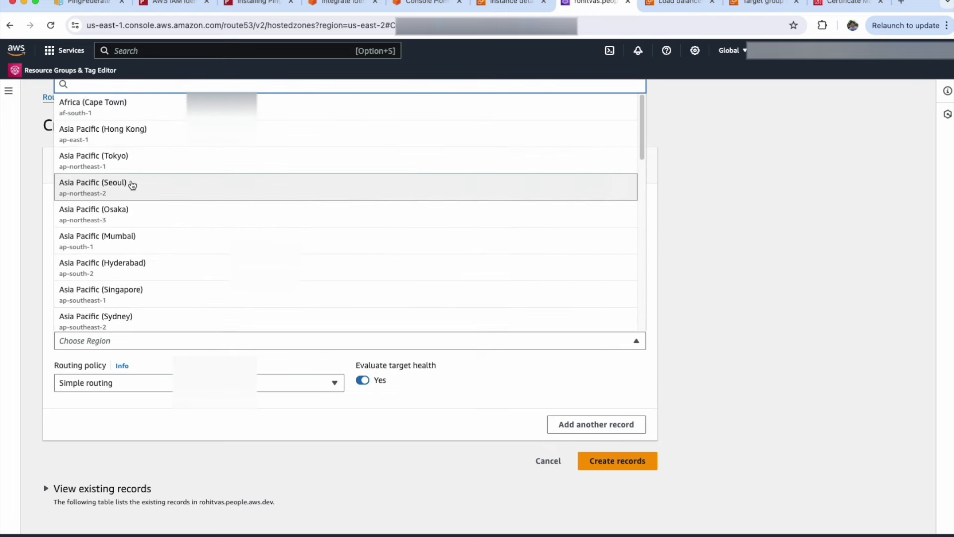
{"action": "type", "text": "us-east-2"}
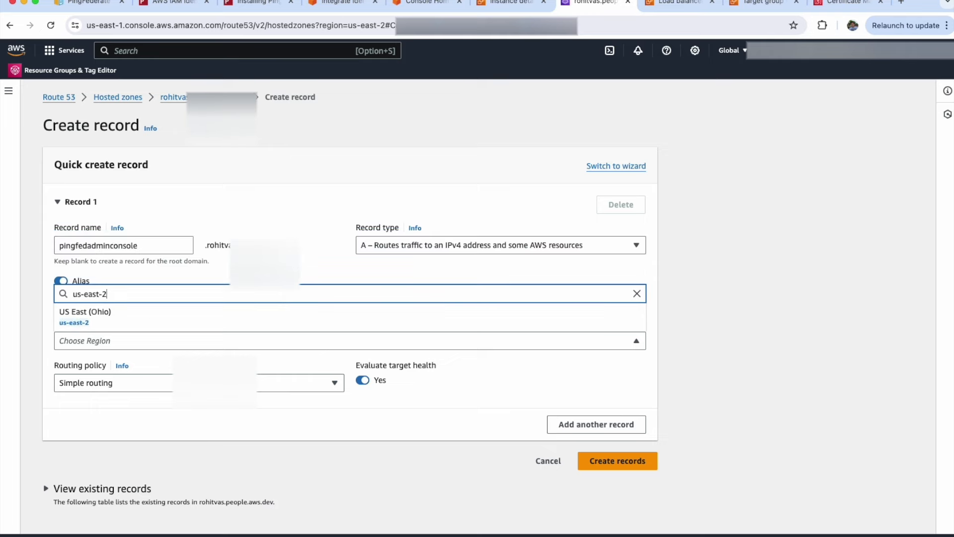
{"action": "left_click", "coordinate": [106, 318]}
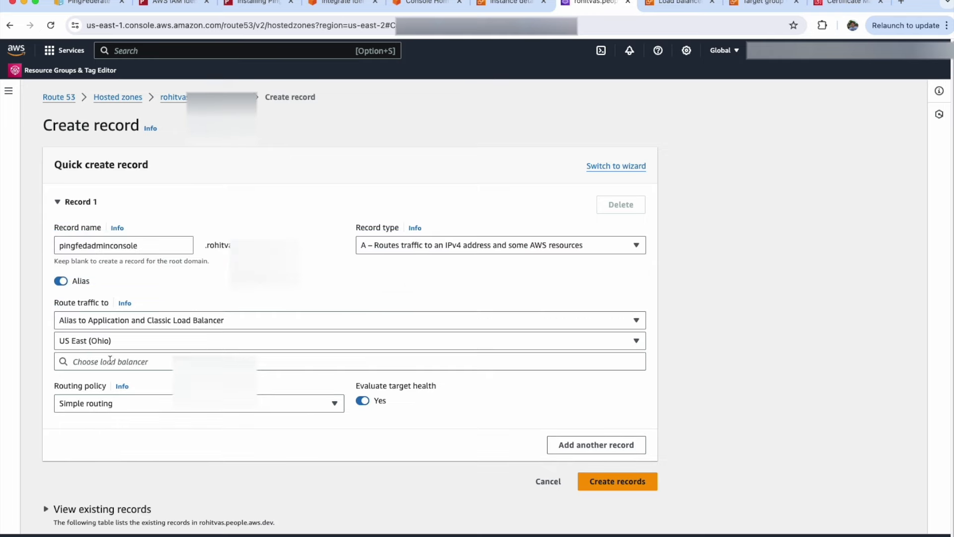
{"action": "left_click", "coordinate": [101, 380]}
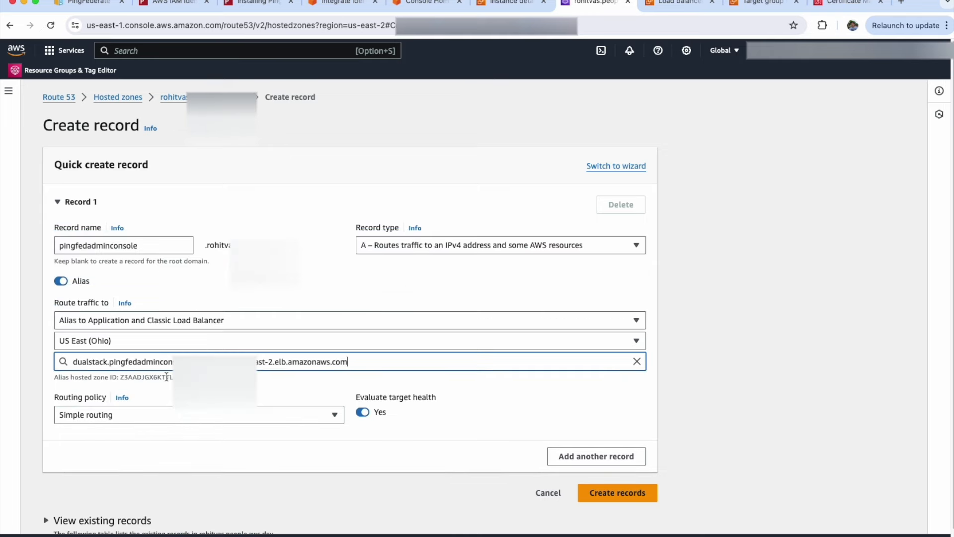
{"action": "left_click", "coordinate": [621, 494]}
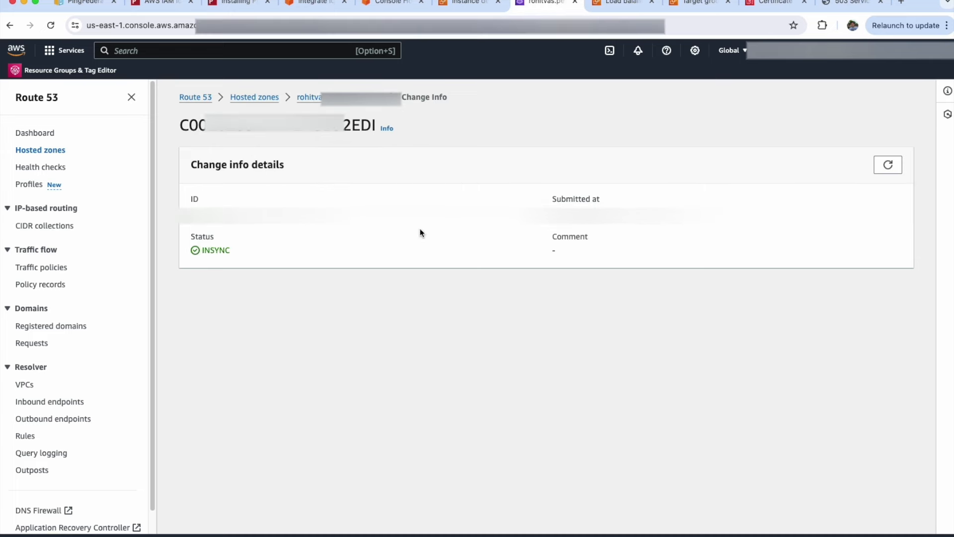
{"action": "left_click", "coordinate": [826, 6]}
Reload the pingfedadminconsole site twice to test the new record
{"action": "left_click", "coordinate": [56, 25]}
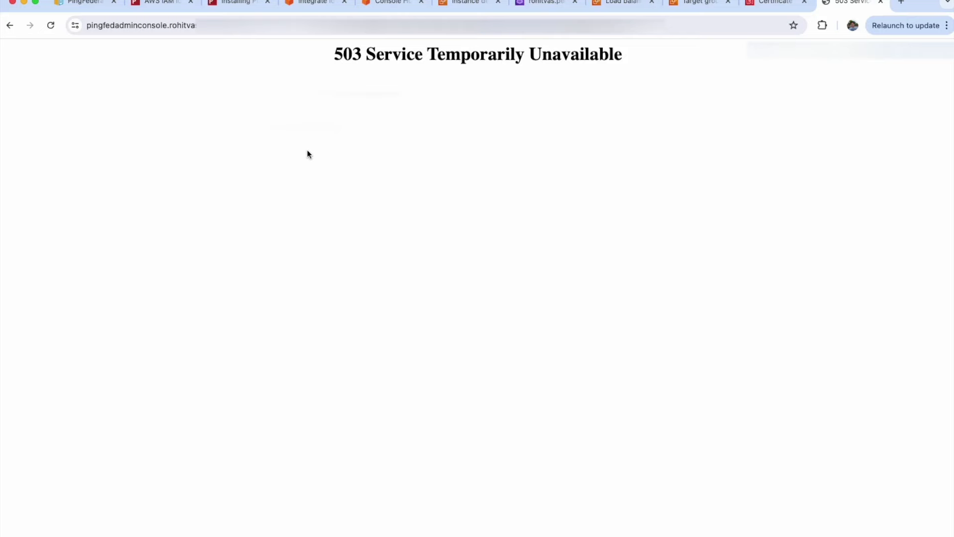
{"action": "left_click", "coordinate": [52, 26]}
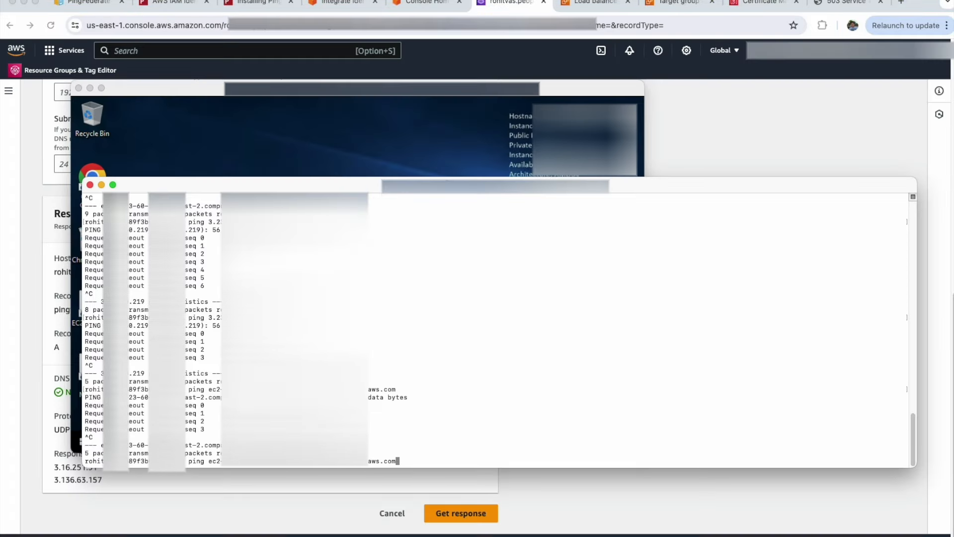
Run the ping to the EC2 host and stop it with Ctrl+C after repeated timeouts
{"action": "key", "text": "Return"}
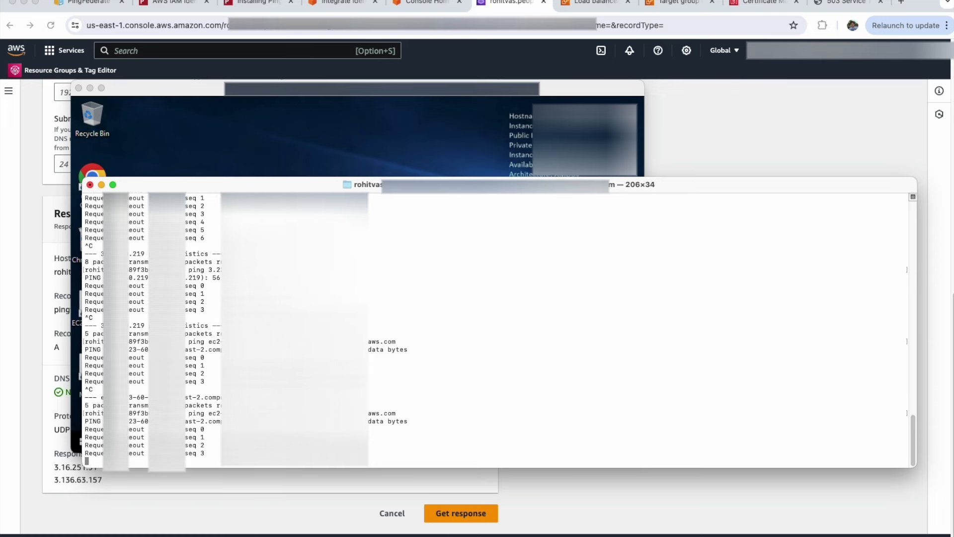
{"action": "key", "text": "ctrl+c"}
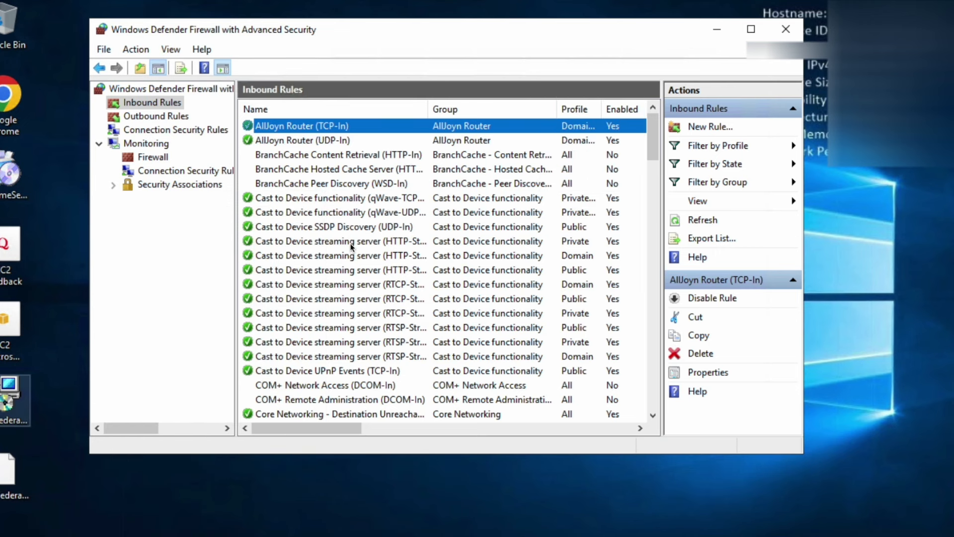
Set up a custom inbound rule for all programs allowing ICMPv4 from any IP address
{"action": "left_click", "coordinate": [715, 127]}
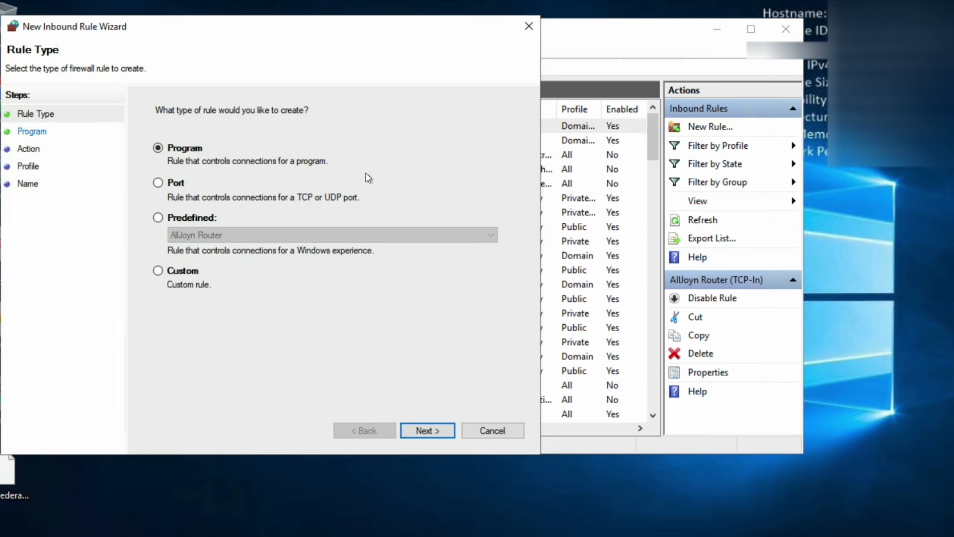
{"action": "left_click", "coordinate": [158, 270]}
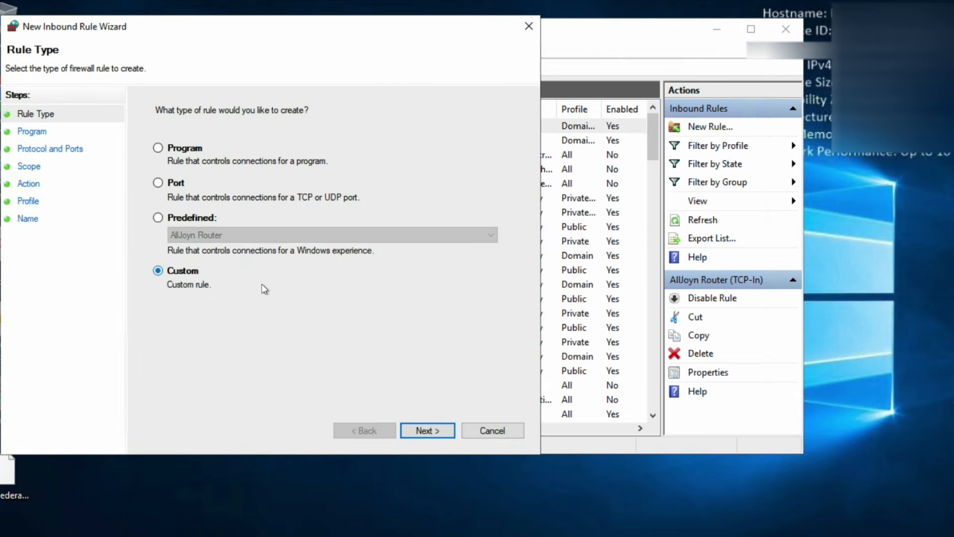
{"action": "left_click", "coordinate": [428, 428]}
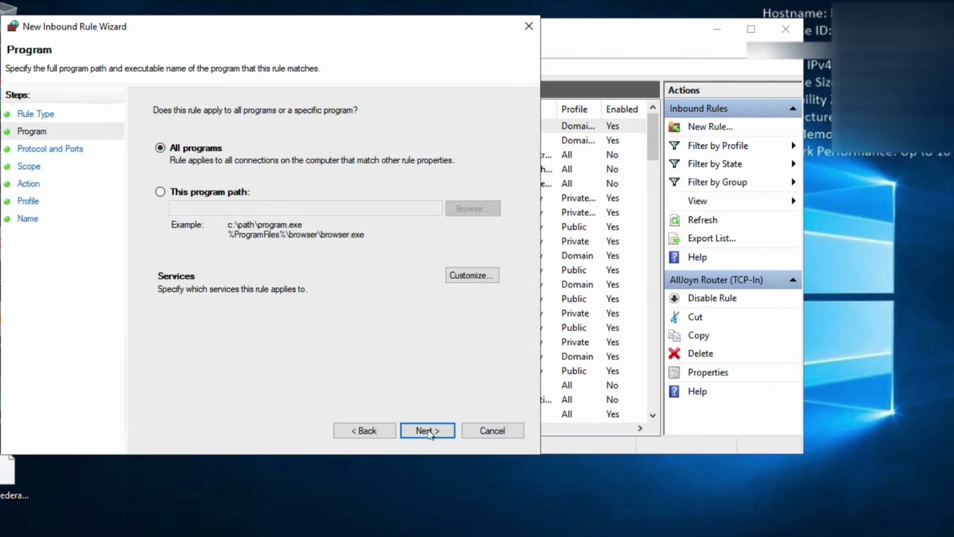
{"action": "left_click", "coordinate": [428, 430]}
{"action": "left_click", "coordinate": [348, 154]}
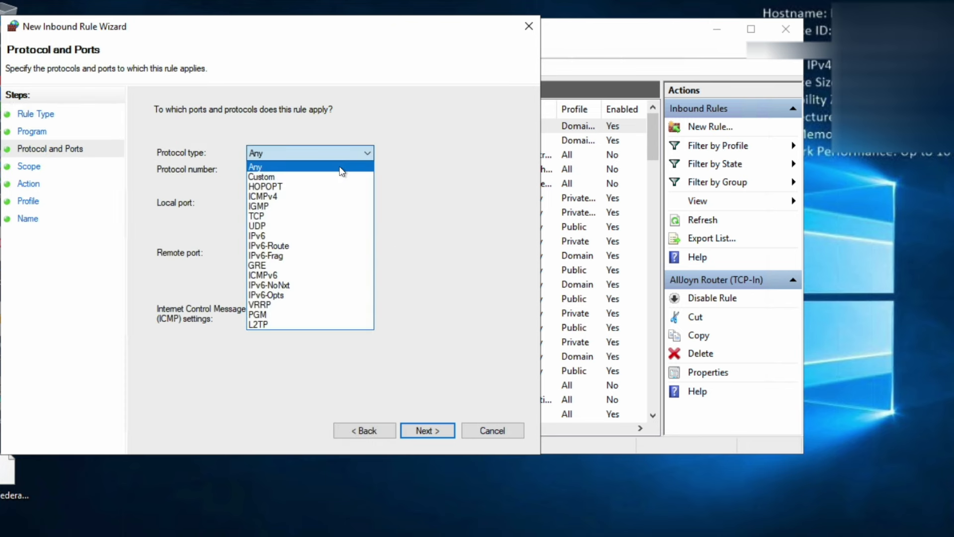
{"action": "left_click", "coordinate": [313, 196]}
{"action": "left_click", "coordinate": [434, 431]}
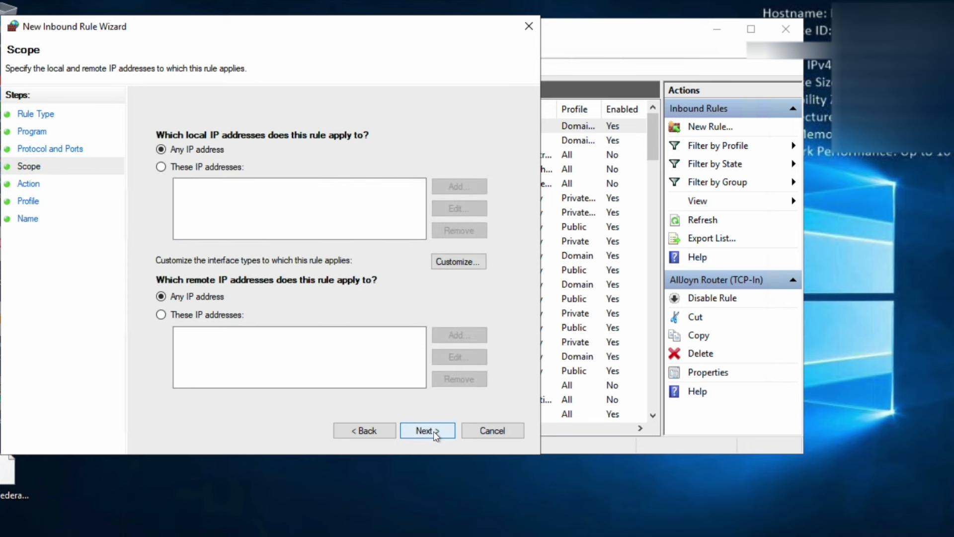
{"action": "left_click", "coordinate": [448, 433]}
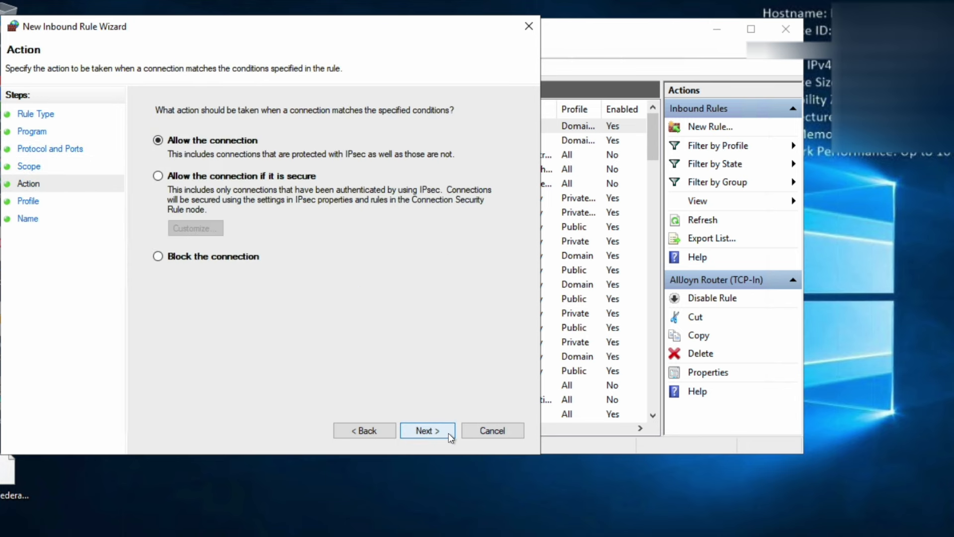
{"action": "left_click", "coordinate": [436, 433]}
Name the rule EnableICMP with description 'enable ICMP' and finish creating it
{"action": "left_click", "coordinate": [437, 437]}
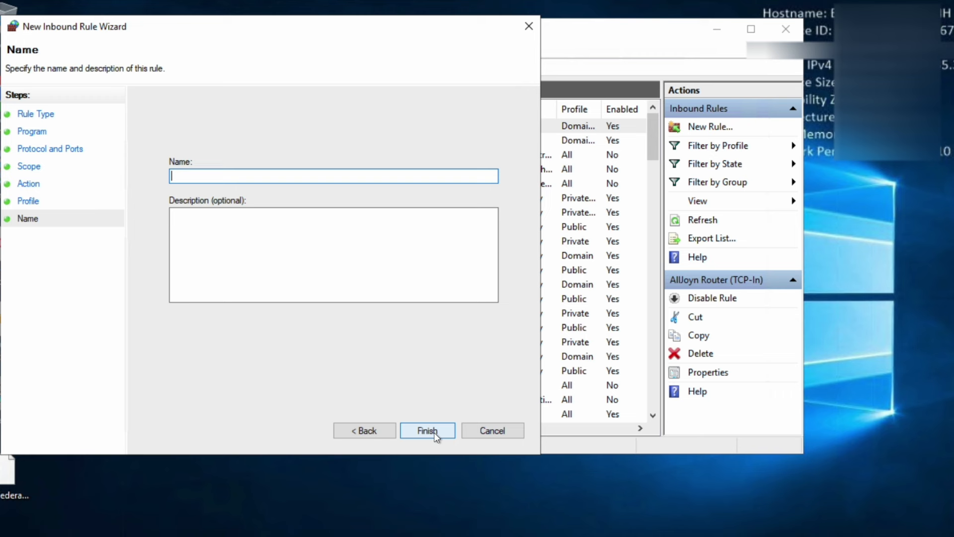
{"action": "type", "text": "EnableICMP"}
{"action": "left_click", "coordinate": [336, 281]}
{"action": "type", "text": "enable ICMP"}
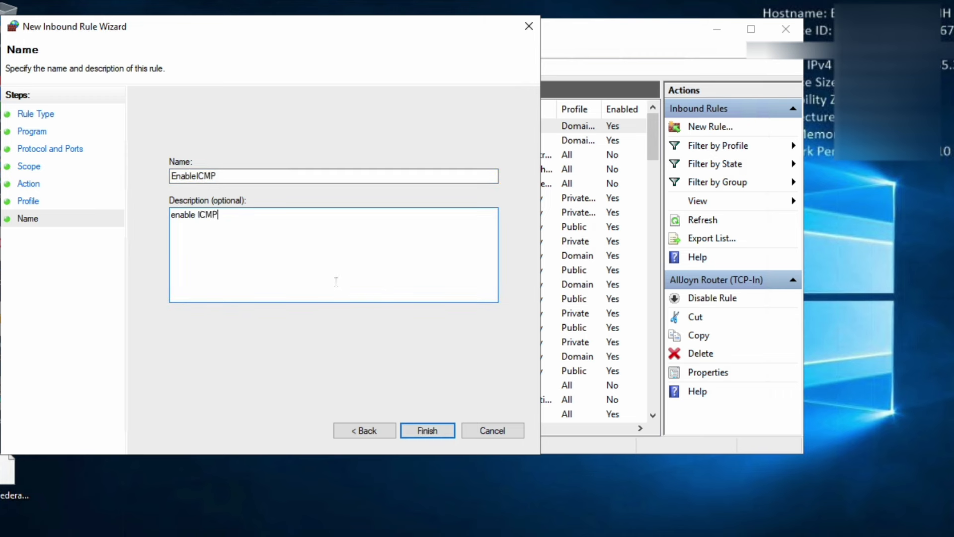
{"action": "left_click", "coordinate": [440, 432]}
Rerun the earlier ping command in Terminal now that ICMP is allowed
{"action": "mouse_move", "coordinate": [340, 429]}
{"action": "left_mouse_down"}
{"action": "mouse_move", "coordinate": [354, 432]}
{"action": "mouse_move", "coordinate": [332, 430]}
{"action": "left_mouse_up"}
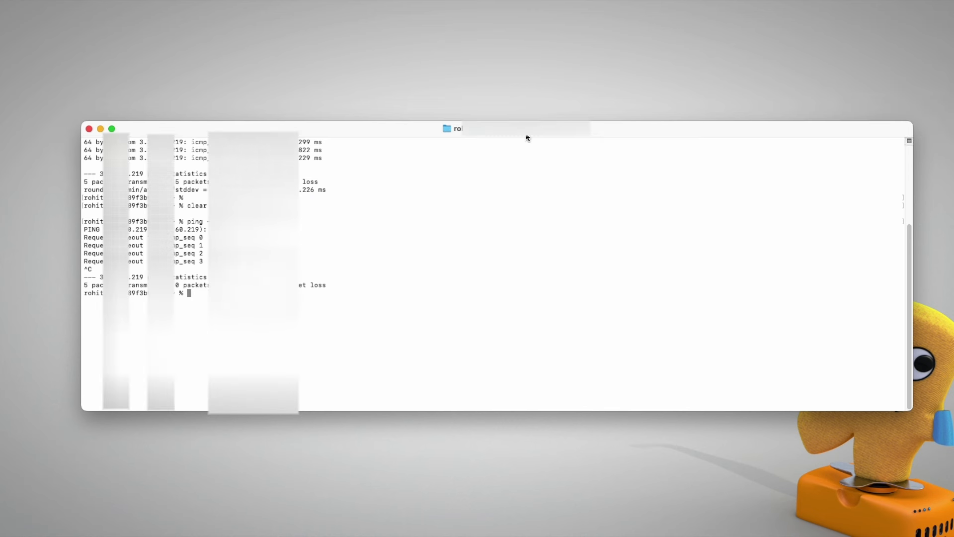
{"action": "key", "text": "Up"}
{"action": "key", "text": "Return"}
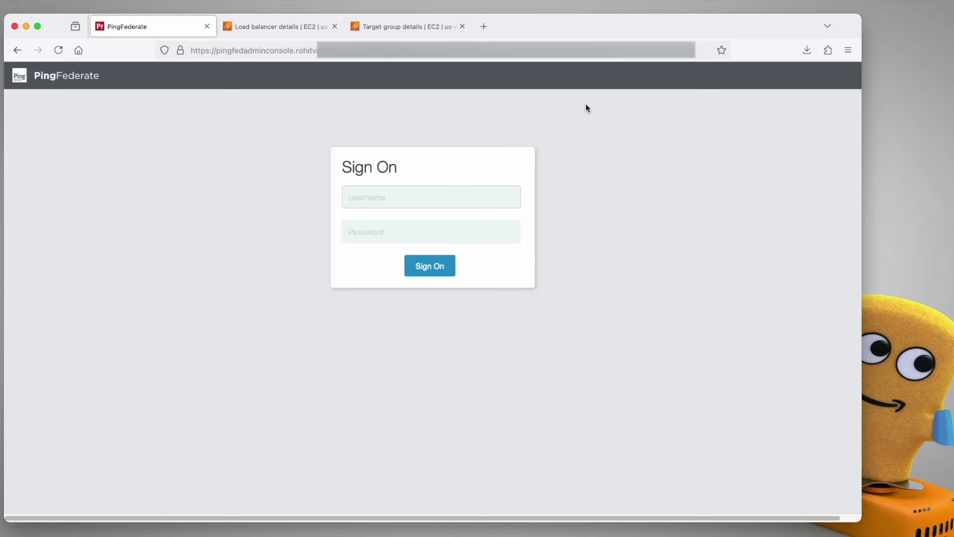
Sign in to the PingFederate admin console as Administrator with the account password
{"action": "type", "text": "Administrator"}
{"action": "key", "text": "Tab"}
{"action": "type", "text": "••••••••"}
{"action": "key", "text": "Return"}
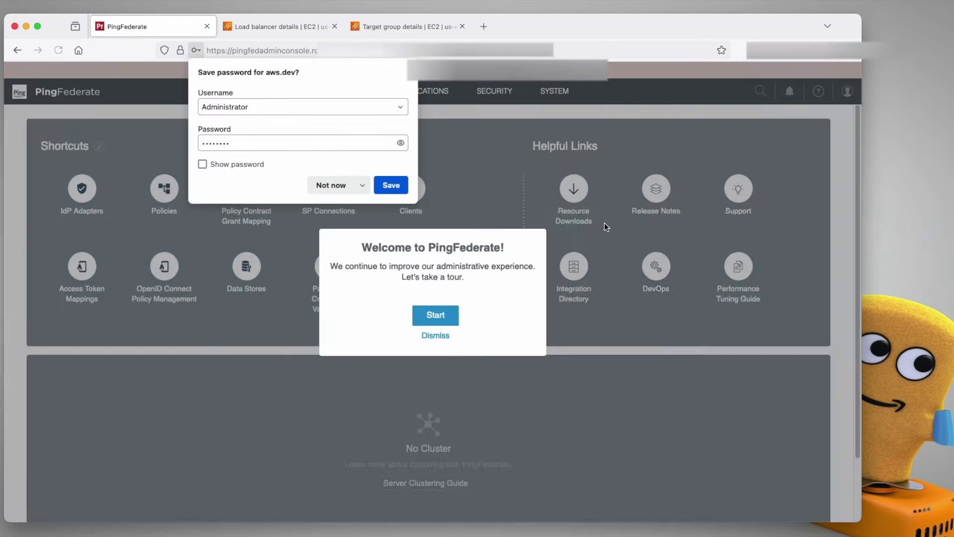
Dismiss the welcome tour and check the licence expiration (Jul 14, 2024) before returning to EC2
{"action": "left_click", "coordinate": [435, 315]}
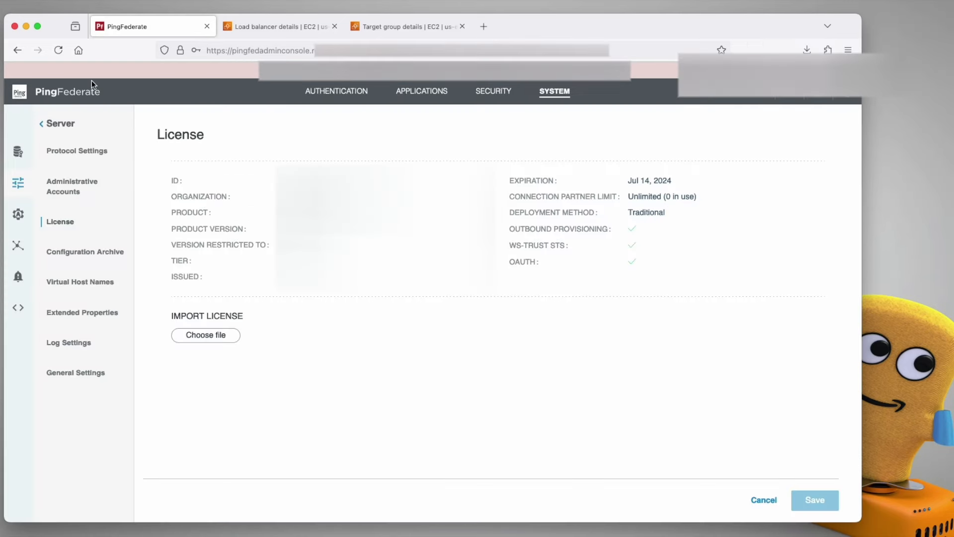
{"action": "left_click", "coordinate": [59, 51]}
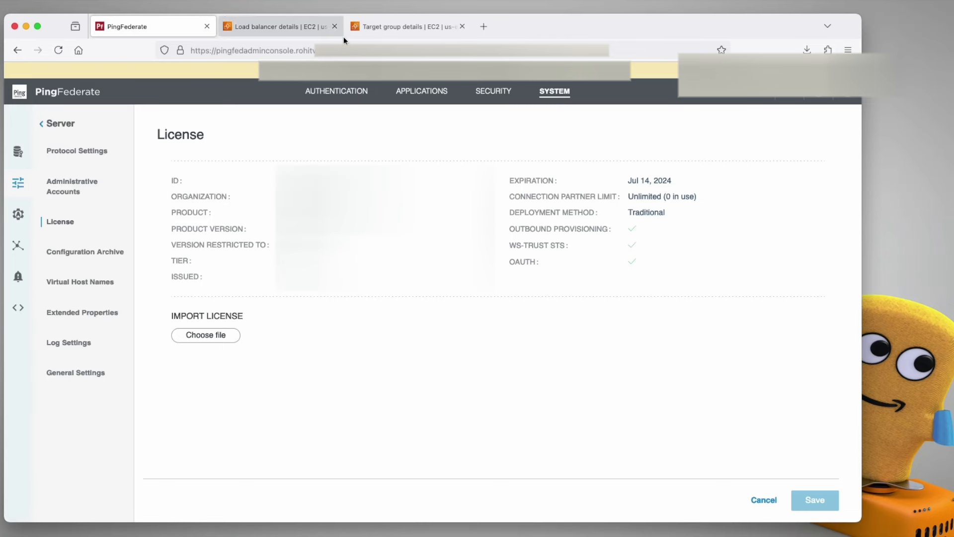
{"action": "left_click", "coordinate": [317, 28]}
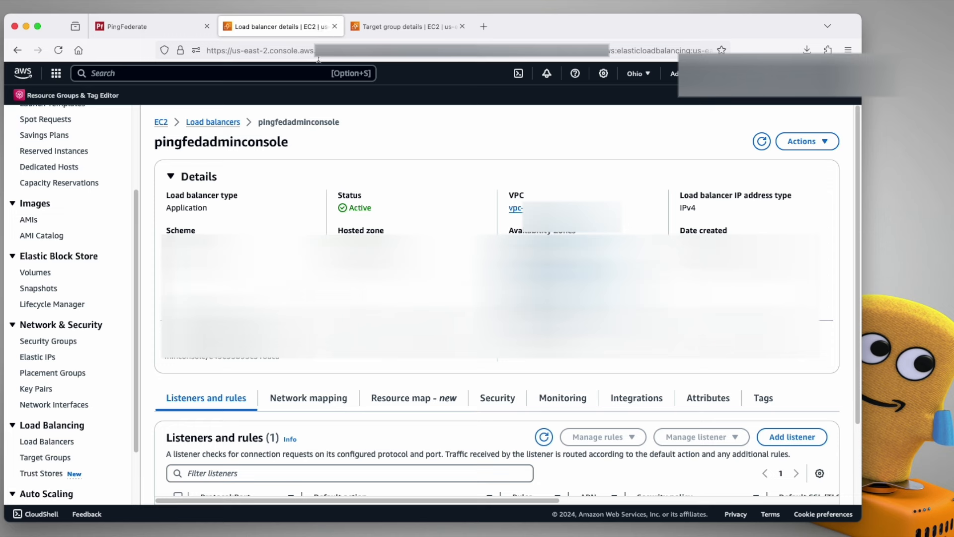
Start a new load balancer named pingbalancer from the load balancers list
{"action": "left_click", "coordinate": [227, 124]}
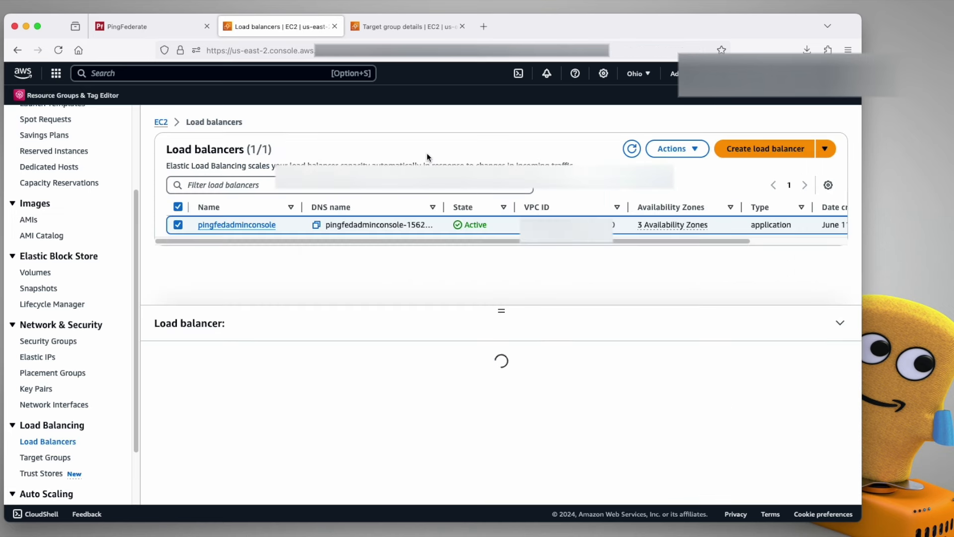
{"action": "left_click", "coordinate": [764, 149]}
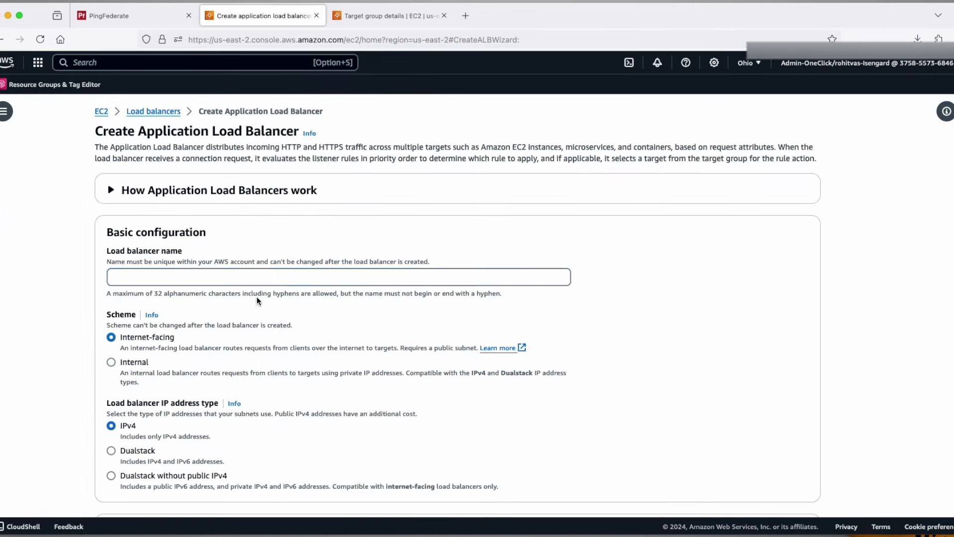
{"action": "type", "text": "pingbalancer"}
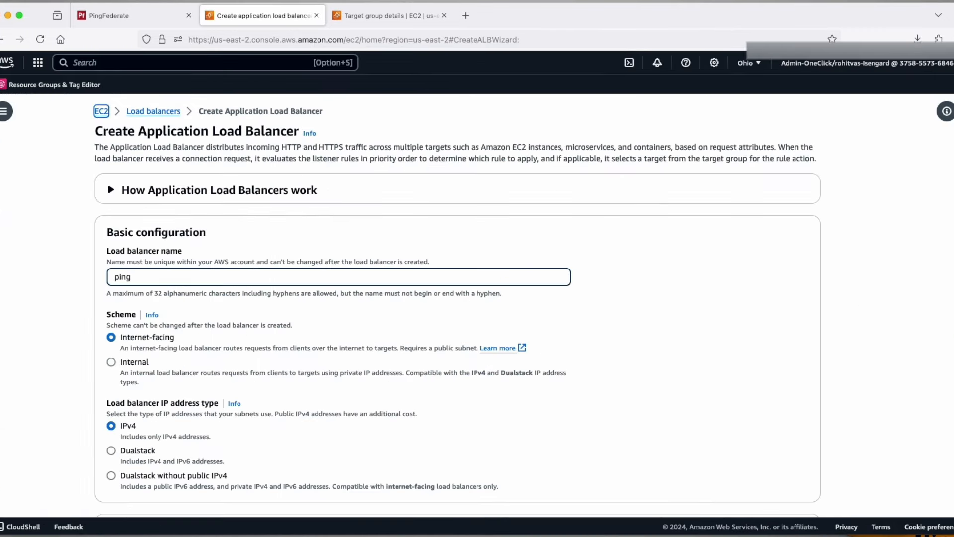
{"action": "scroll", "coordinate": [356, 335], "scroll_direction": "down", "scroll_amount": 7}
{"action": "scroll", "coordinate": [356, 336], "scroll_direction": "down", "scroll_amount": 4}
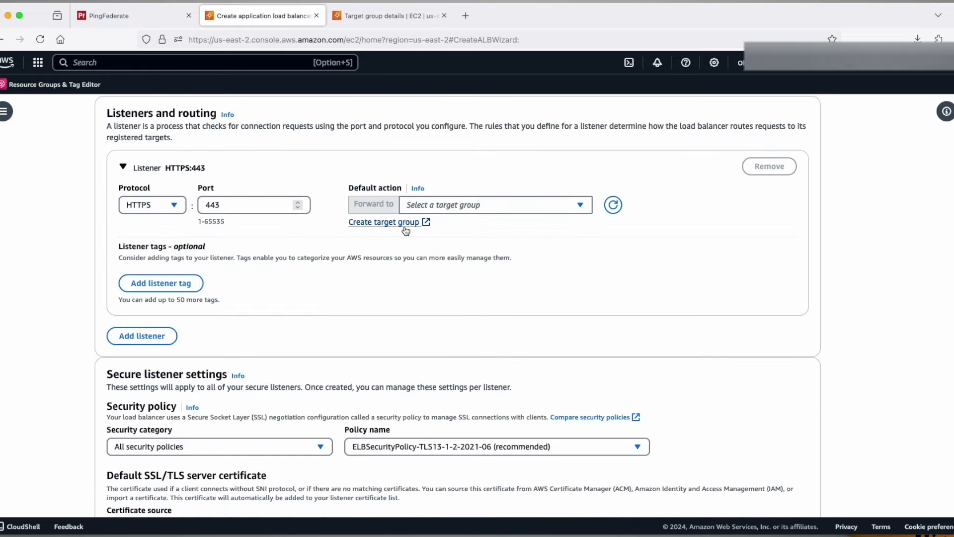
Define target group pingfedec2 on HTTPS port 9031 with success codes 200-499
{"action": "left_click", "coordinate": [405, 228]}
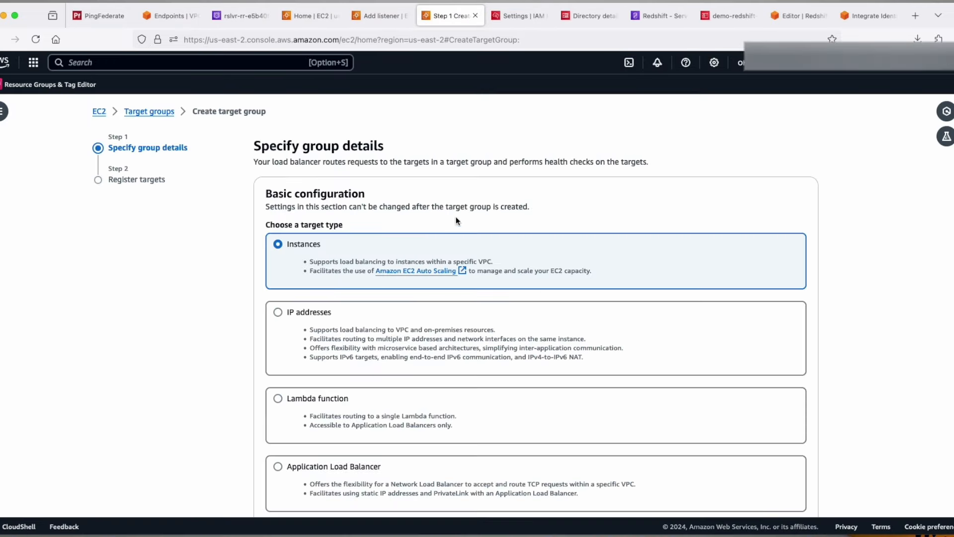
{"action": "scroll", "coordinate": [433, 313], "scroll_direction": "down", "scroll_amount": 5}
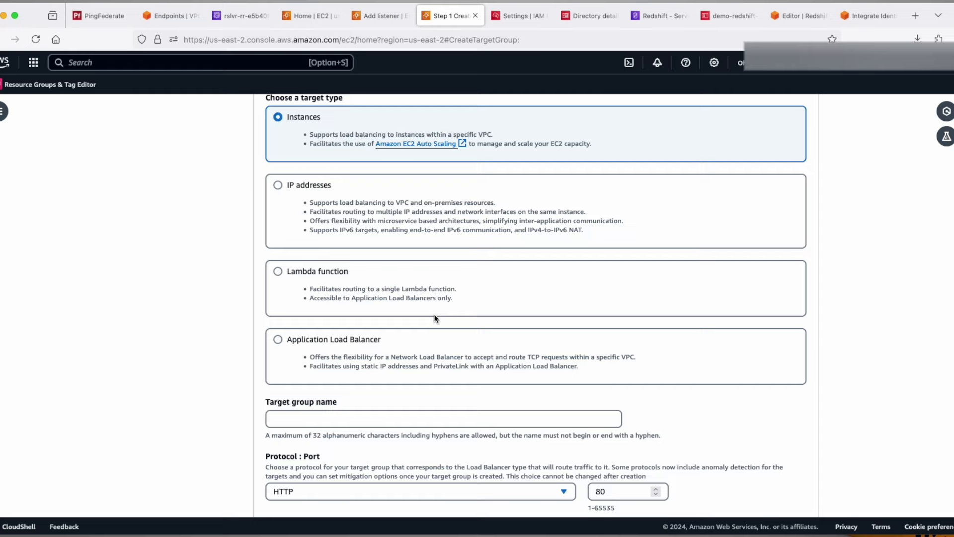
{"action": "left_click", "coordinate": [435, 314]}
{"action": "type", "text": "pingfedec2"}
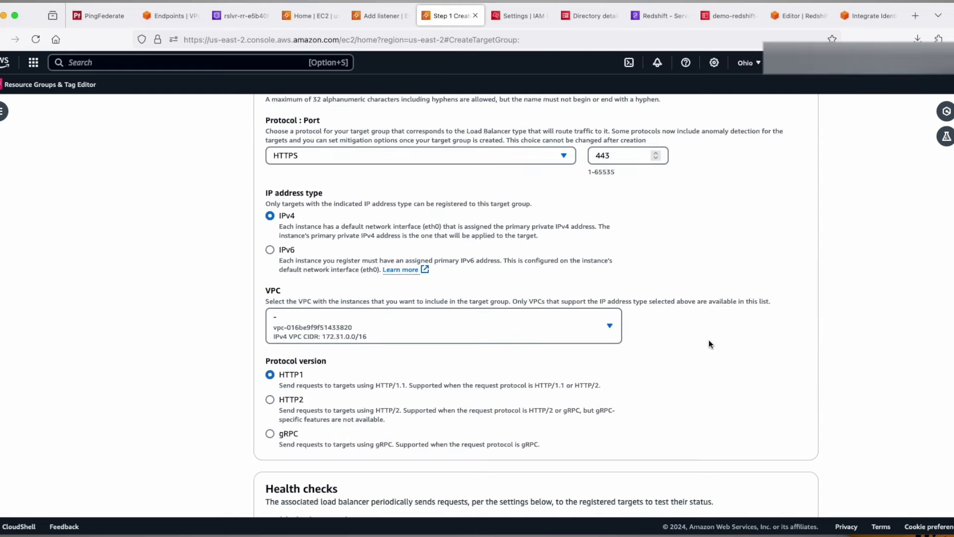
{"action": "key", "text": "Tab"}
{"action": "type", "text": "9031"}
{"action": "scroll", "coordinate": [590, 222], "scroll_direction": "down", "scroll_amount": 10}
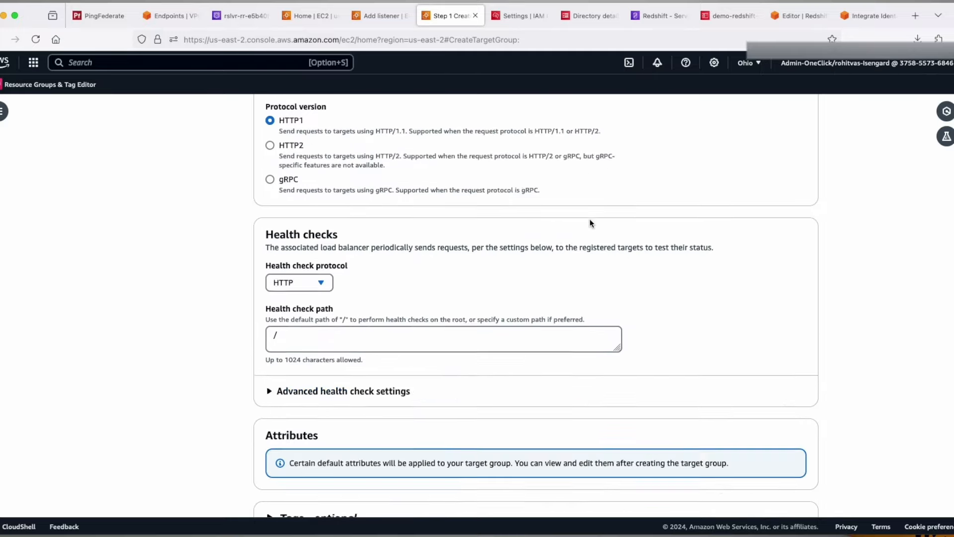
{"action": "scroll", "coordinate": [426, 328], "scroll_direction": "down", "scroll_amount": 5}
{"action": "left_click", "coordinate": [335, 309]}
{"action": "type", "text": "-499"}
Register the PingFederate_Server instance on port 9031 and create the target group
{"action": "left_click", "coordinate": [794, 484]}
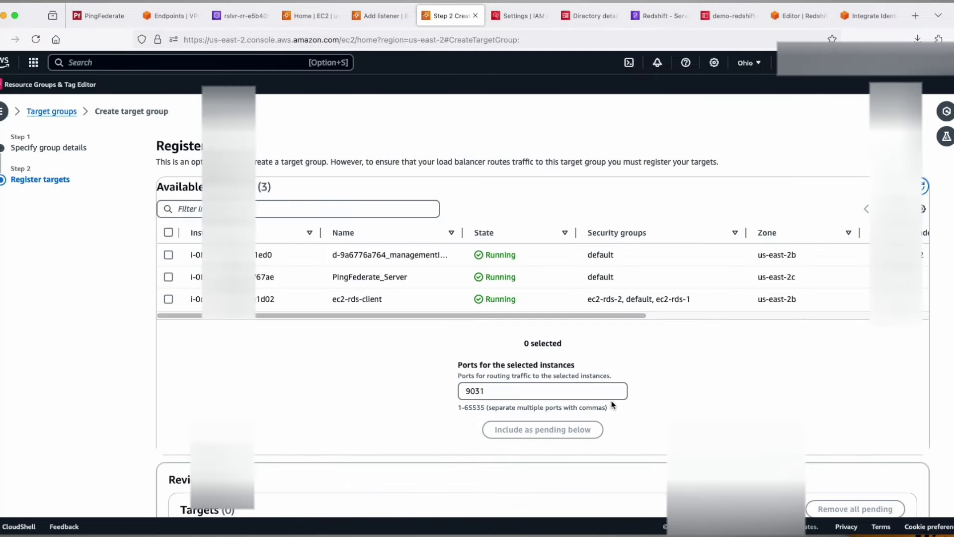
{"action": "left_click", "coordinate": [191, 277]}
{"action": "scroll", "coordinate": [512, 356], "scroll_direction": "down", "scroll_amount": 3}
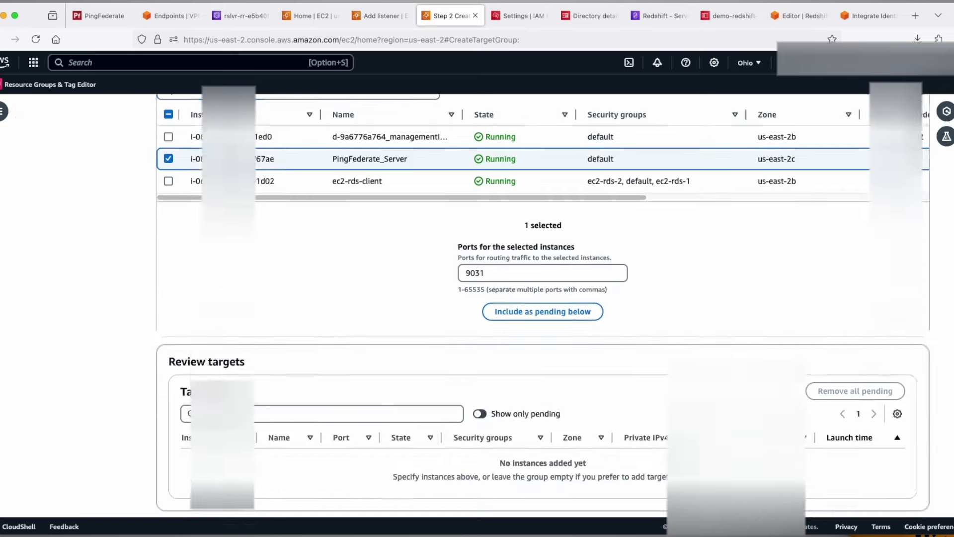
{"action": "left_click", "coordinate": [570, 266]}
{"action": "left_click", "coordinate": [878, 494]}
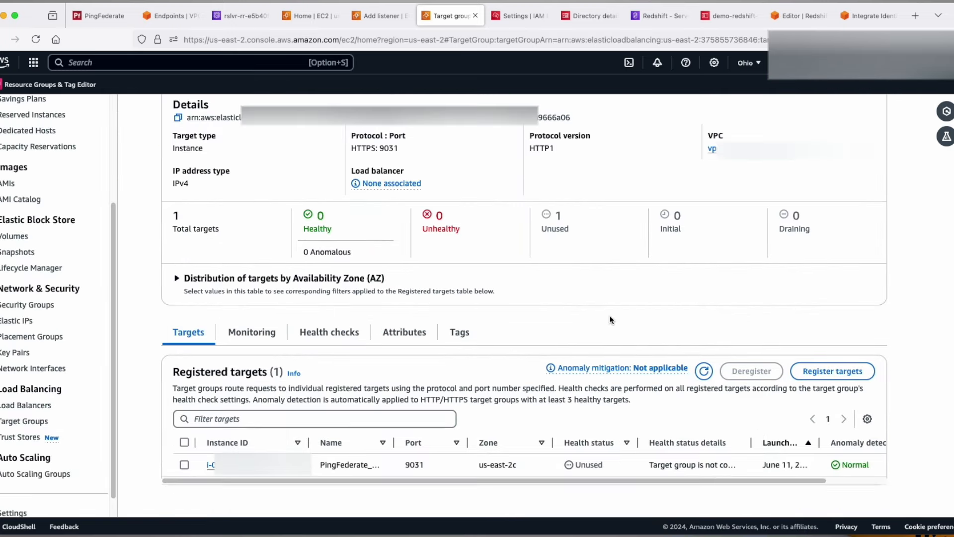
Forward the new listener to the pingfedserver target group and review the available ACM certificates
{"action": "left_click", "coordinate": [382, 15]}
{"action": "scroll", "coordinate": [557, 347], "scroll_direction": "down", "scroll_amount": 4}
{"action": "left_click", "coordinate": [412, 345]}
{"action": "left_click", "coordinate": [394, 383]}
{"action": "scroll", "coordinate": [575, 410], "scroll_direction": "down", "scroll_amount": 7}
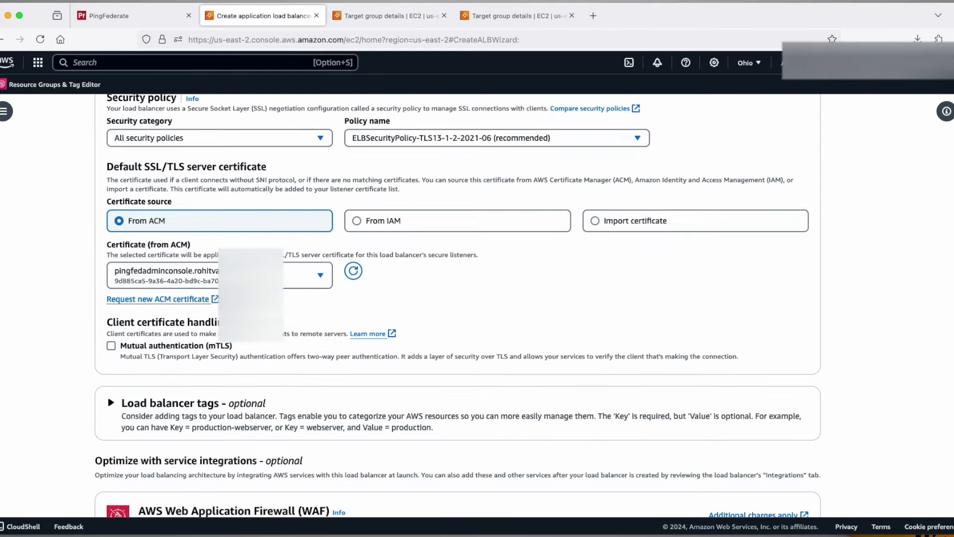
{"action": "left_click", "coordinate": [269, 279]}
{"action": "left_click", "coordinate": [269, 278]}
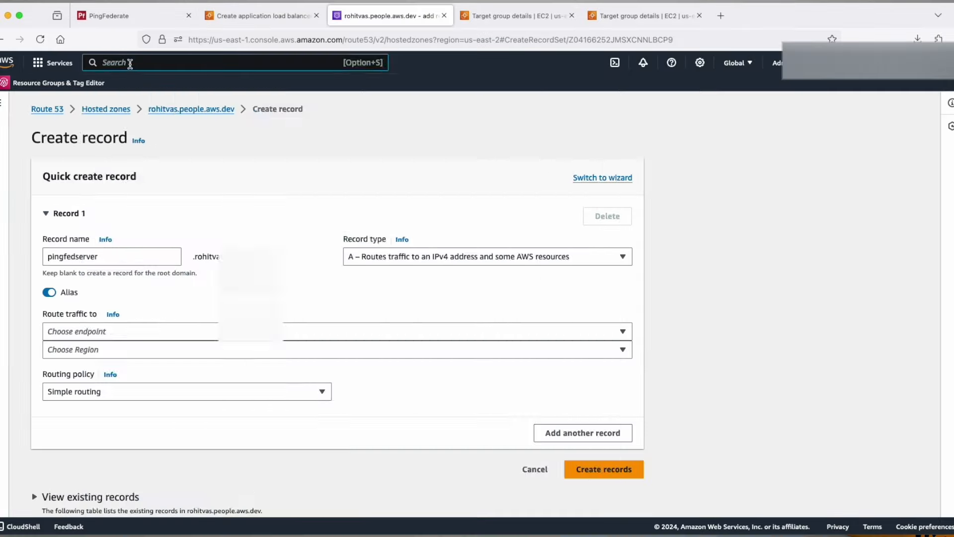
Request a public ACM certificate for the pingfedserver domain
{"action": "type", "text": "cert"}
{"action": "left_click", "coordinate": [319, 149]}
{"action": "left_click", "coordinate": [32, 172]}
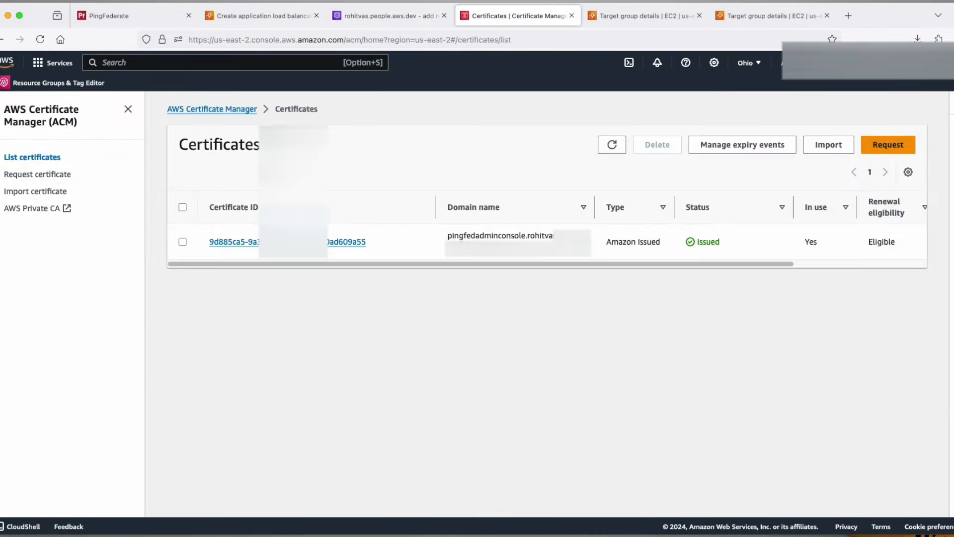
{"action": "left_click", "coordinate": [889, 145]}
{"action": "type", "text": "pingfedserver"}
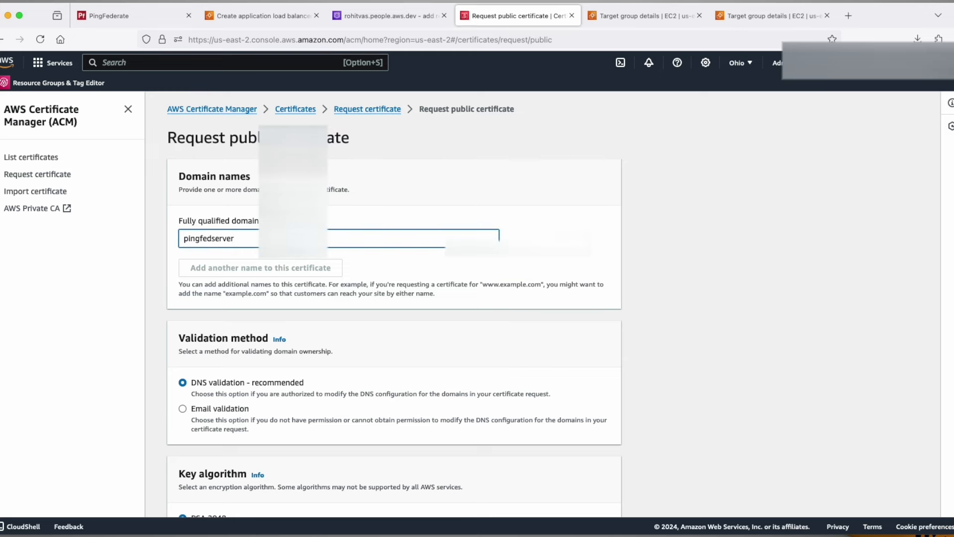
{"action": "type", "text": ".rohitva"}
{"action": "scroll", "coordinate": [517, 426], "scroll_direction": "down", "scroll_amount": 3}
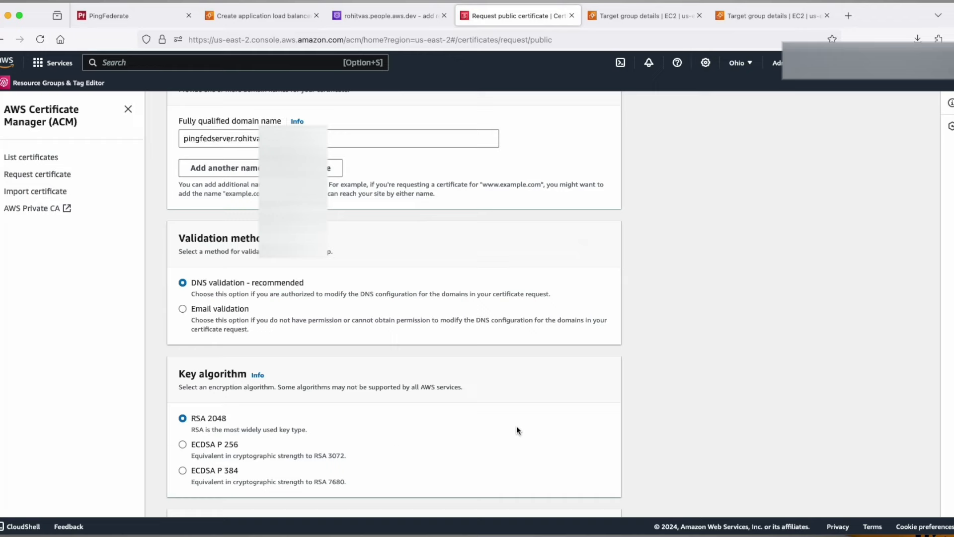
{"action": "scroll", "coordinate": [517, 425], "scroll_direction": "down", "scroll_amount": 2}
{"action": "scroll", "coordinate": [517, 430], "scroll_direction": "down", "scroll_amount": 1}
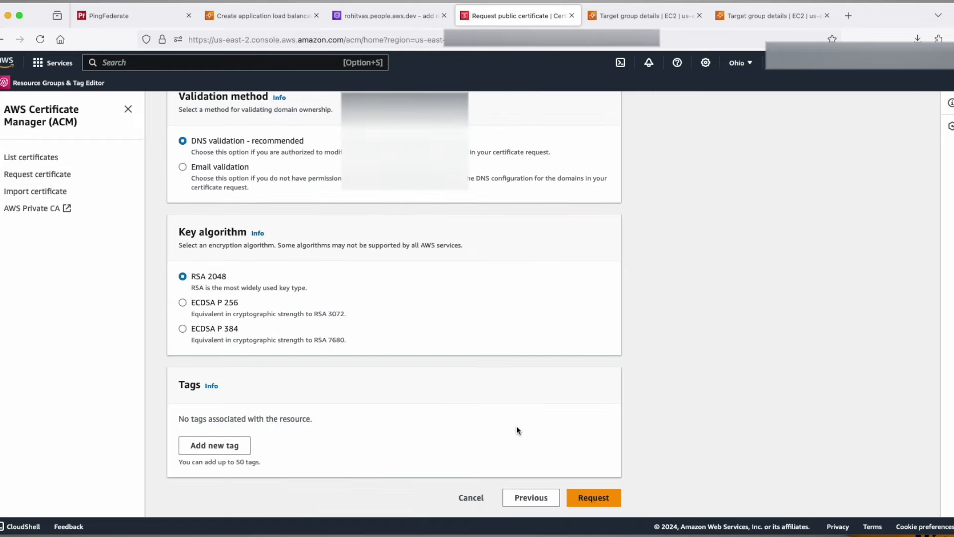
{"action": "left_click", "coordinate": [591, 497]}
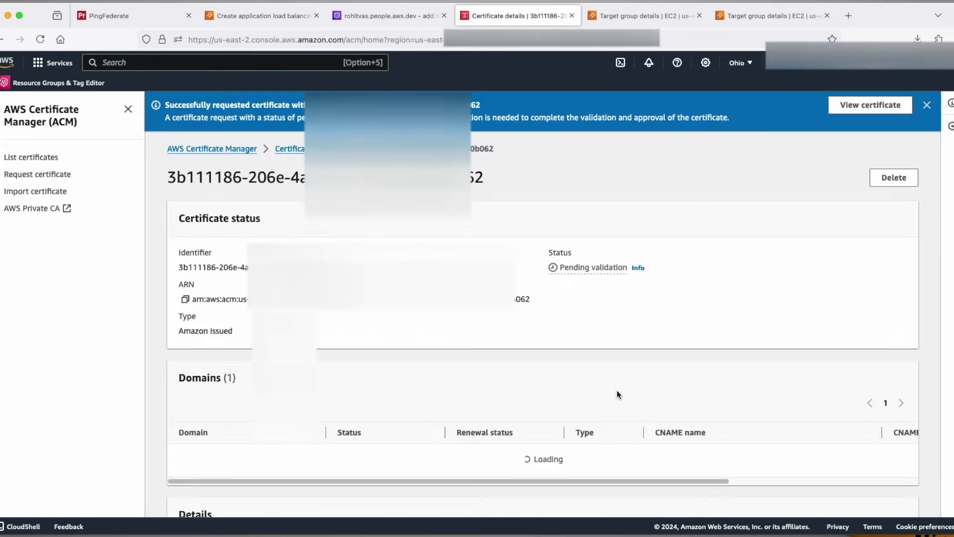
Create the Route 53 DNS validation records for the pending pingfedserver certificate
{"action": "scroll", "coordinate": [616, 392], "scroll_direction": "down", "scroll_amount": 7}
{"action": "scroll", "coordinate": [617, 392], "scroll_direction": "up", "scroll_amount": 6}
{"action": "left_click", "coordinate": [39, 158]}
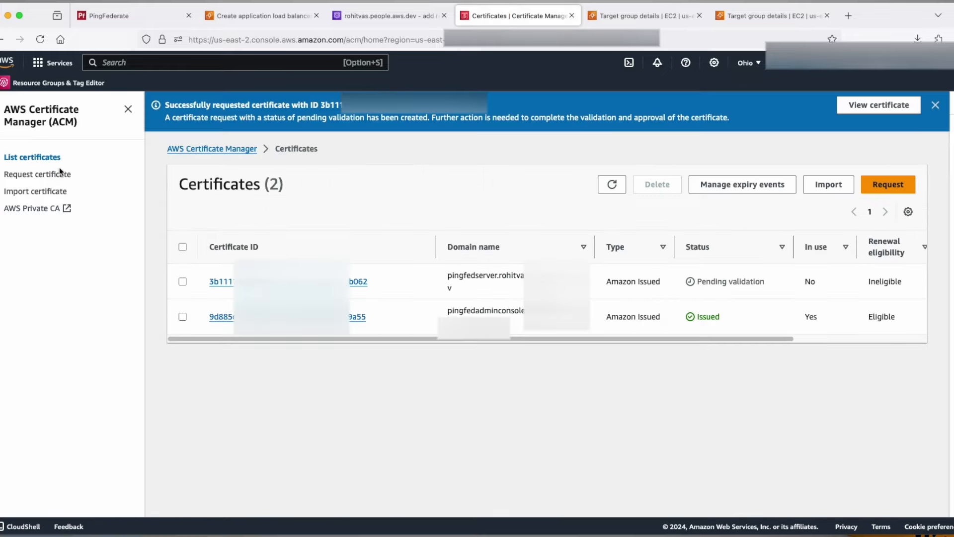
{"action": "left_click", "coordinate": [357, 282]}
{"action": "left_click", "coordinate": [775, 375]}
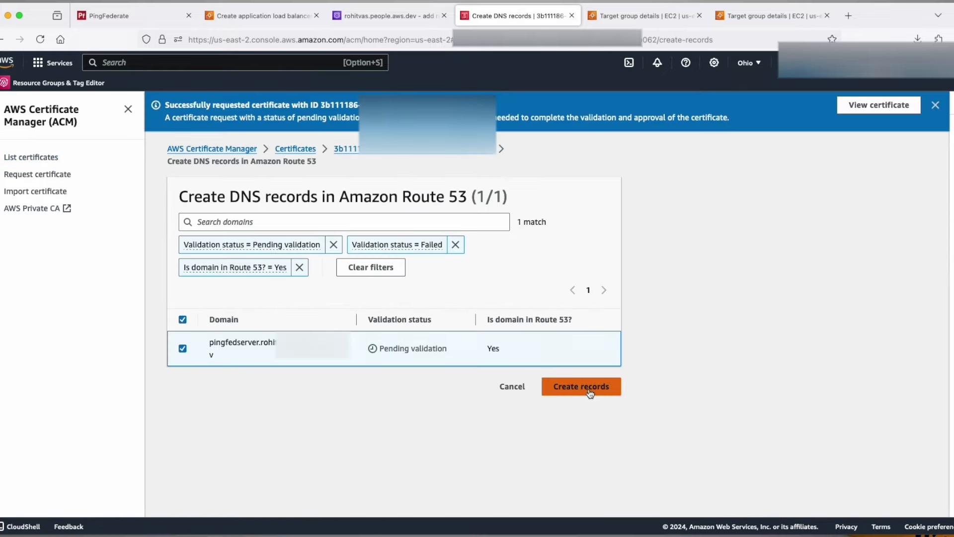
{"action": "left_click", "coordinate": [590, 393]}
{"action": "scroll", "coordinate": [611, 338], "scroll_direction": "down", "scroll_amount": 4}
{"action": "scroll", "coordinate": [621, 357], "scroll_direction": "up", "scroll_amount": 2}
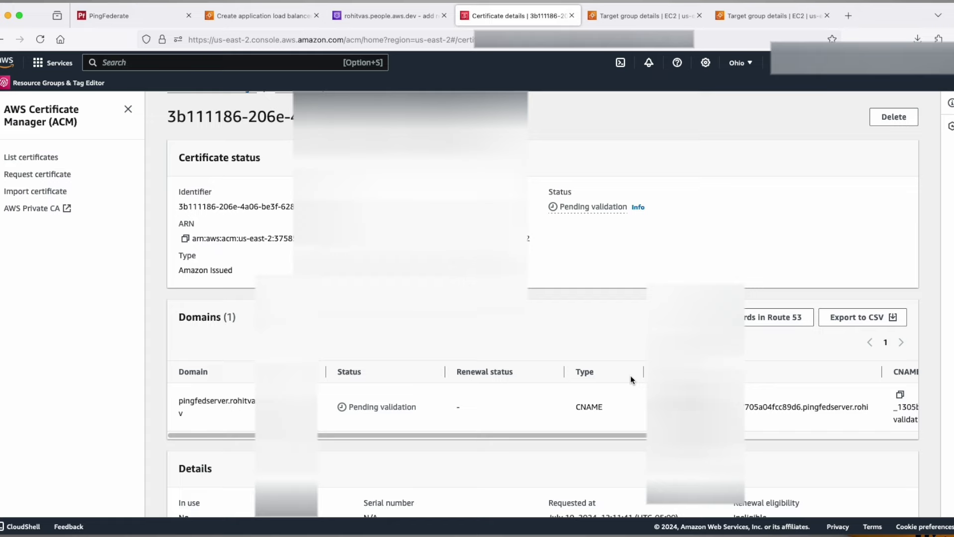
Dismiss the notices, refresh the certificate statuses, and return to the load balancer page
{"action": "left_click", "coordinate": [45, 158]}
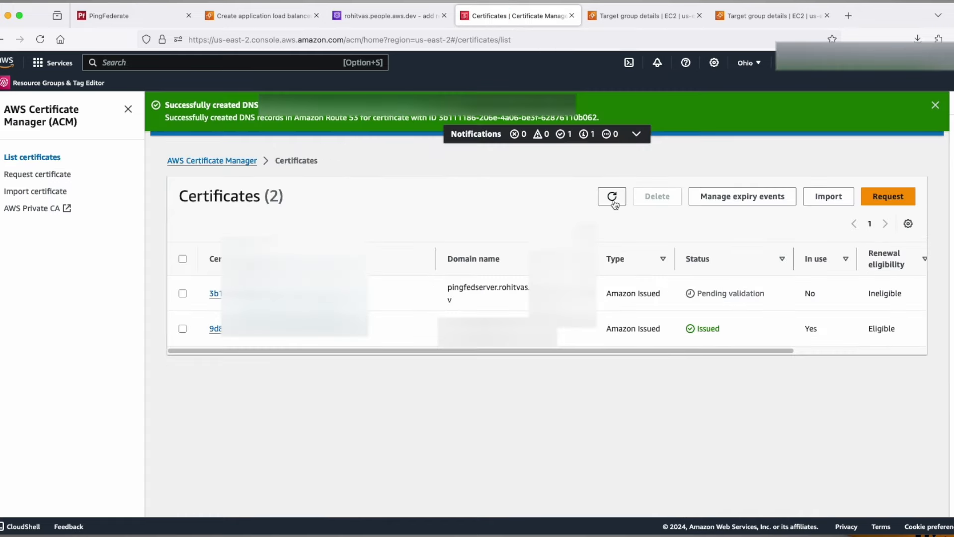
{"action": "left_click", "coordinate": [934, 107]}
{"action": "left_click", "coordinate": [935, 106]}
{"action": "left_click", "coordinate": [612, 145]}
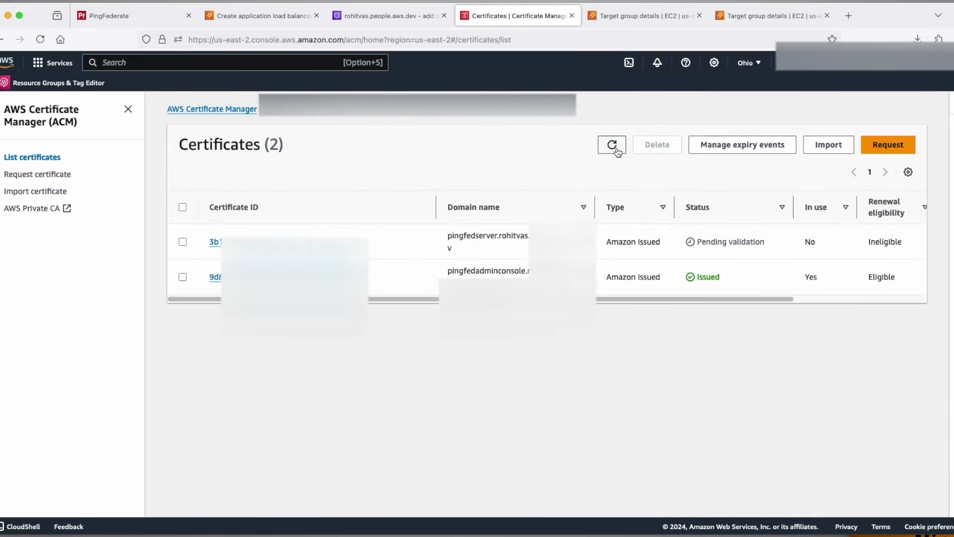
{"action": "left_click", "coordinate": [258, 22]}
{"action": "left_click", "coordinate": [352, 271]}
Create the pingfedserver application load balancer
{"action": "scroll", "coordinate": [543, 366], "scroll_direction": "down", "scroll_amount": 15}
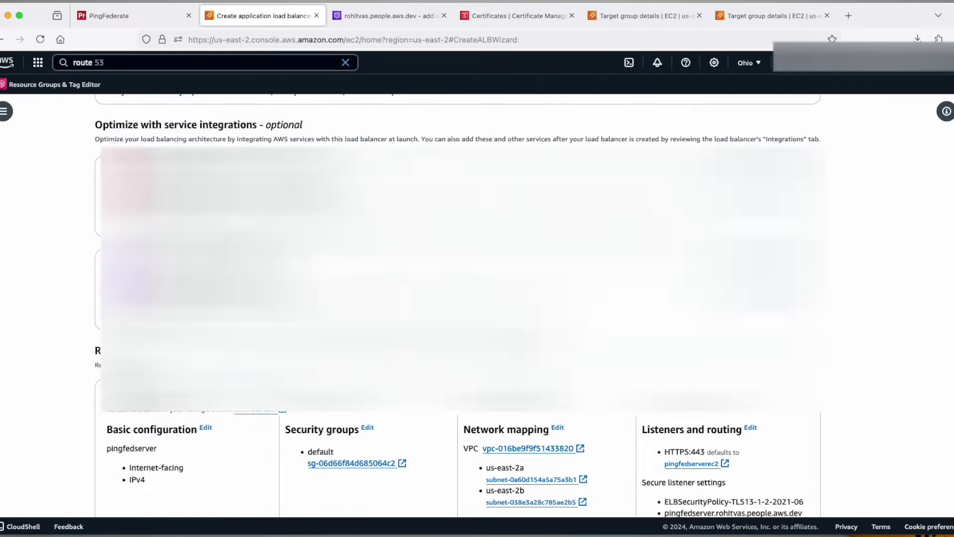
{"action": "left_click", "coordinate": [775, 487]}
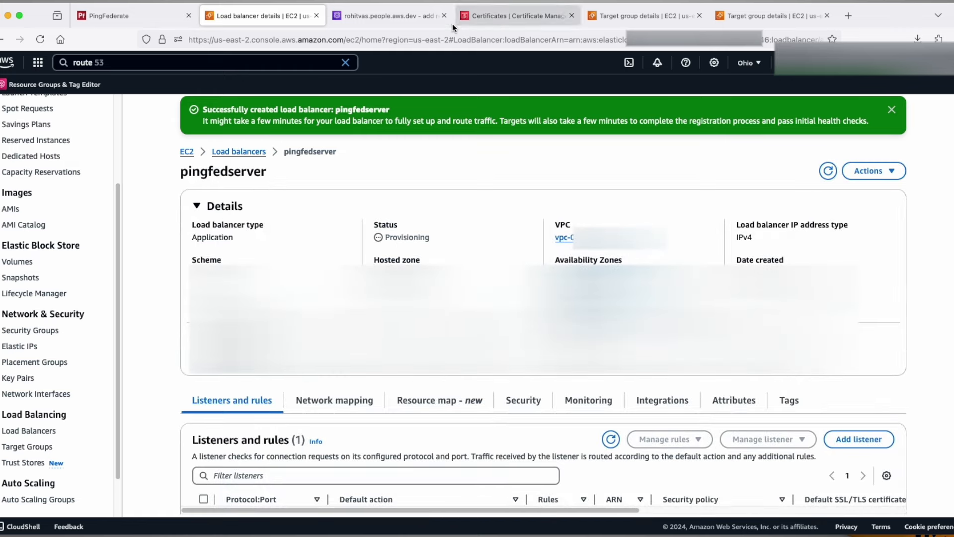
{"action": "left_click", "coordinate": [413, 19]}
{"action": "left_click", "coordinate": [653, 155]}
Create the pingfedserver A record as an alias to the pingfedserver ALB in US East (Ohio)
{"action": "left_click", "coordinate": [190, 329]}
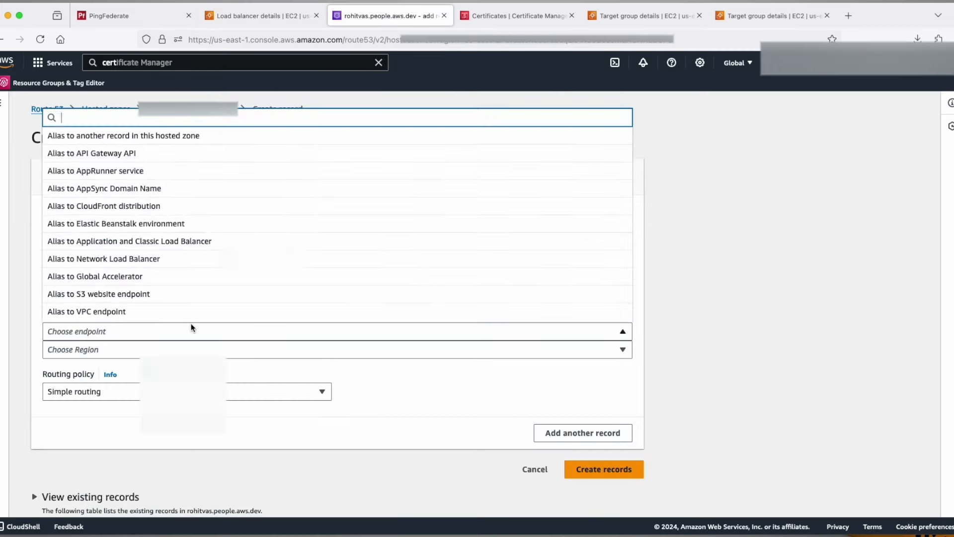
{"action": "left_click", "coordinate": [184, 241]}
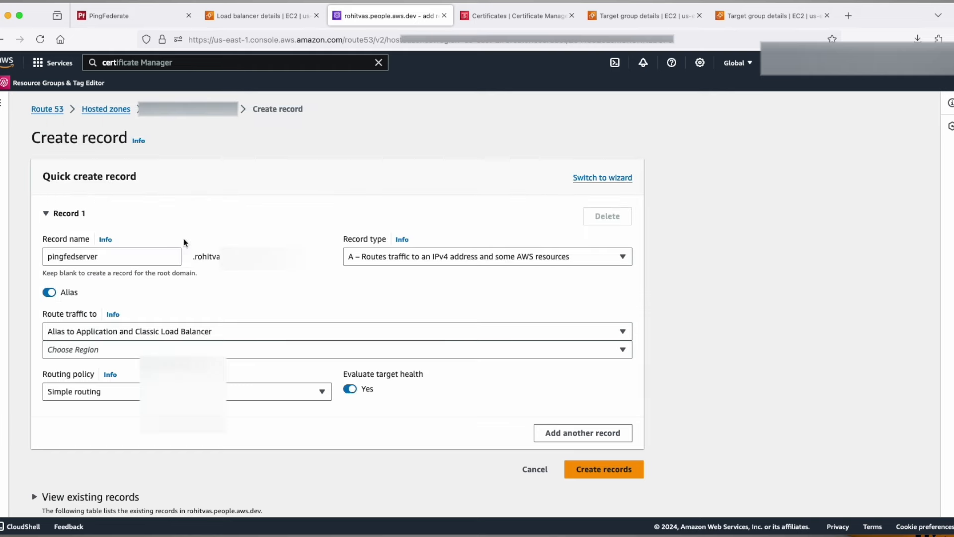
{"action": "left_click", "coordinate": [149, 351]}
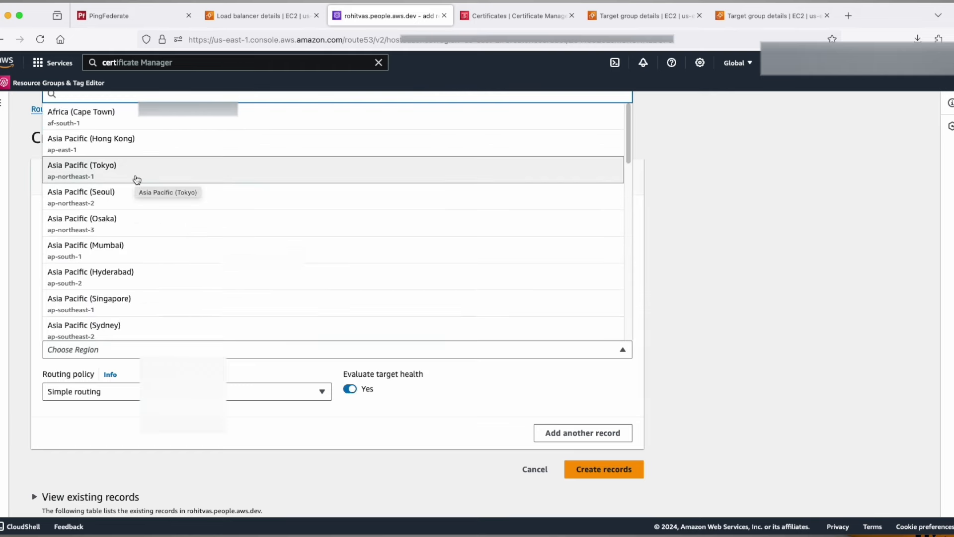
{"action": "type", "text": "us-east"}
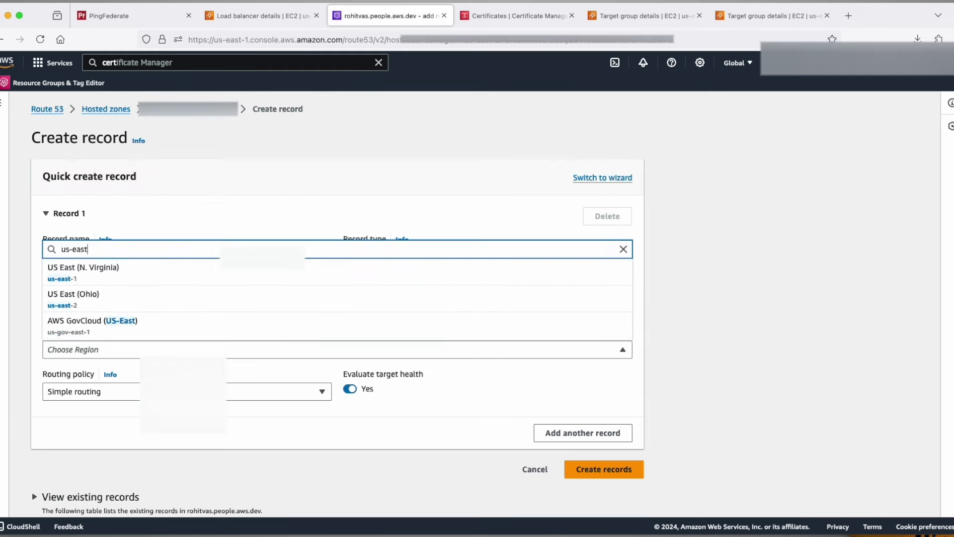
{"action": "left_click", "coordinate": [80, 295]}
{"action": "left_click", "coordinate": [227, 373]}
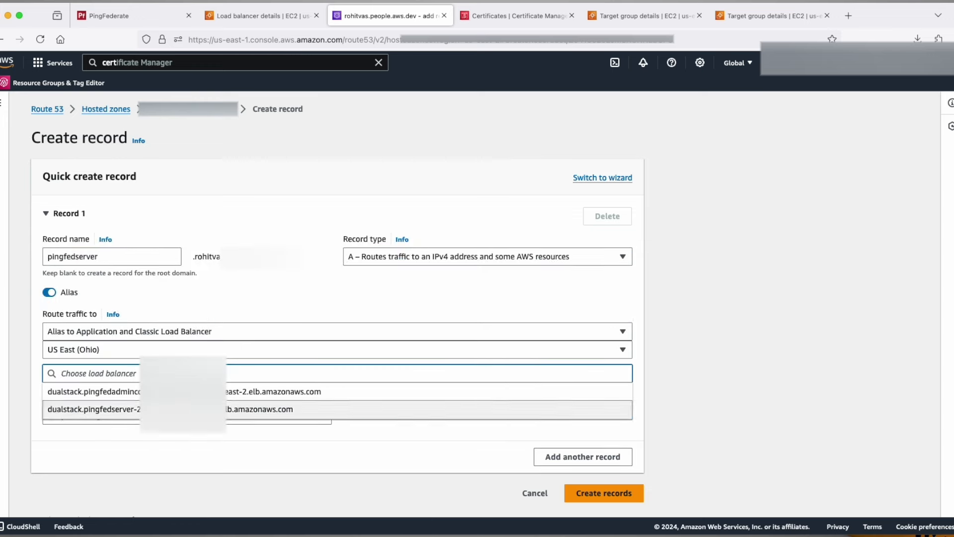
{"action": "left_click", "coordinate": [249, 409]}
{"action": "left_click", "coordinate": [572, 512]}
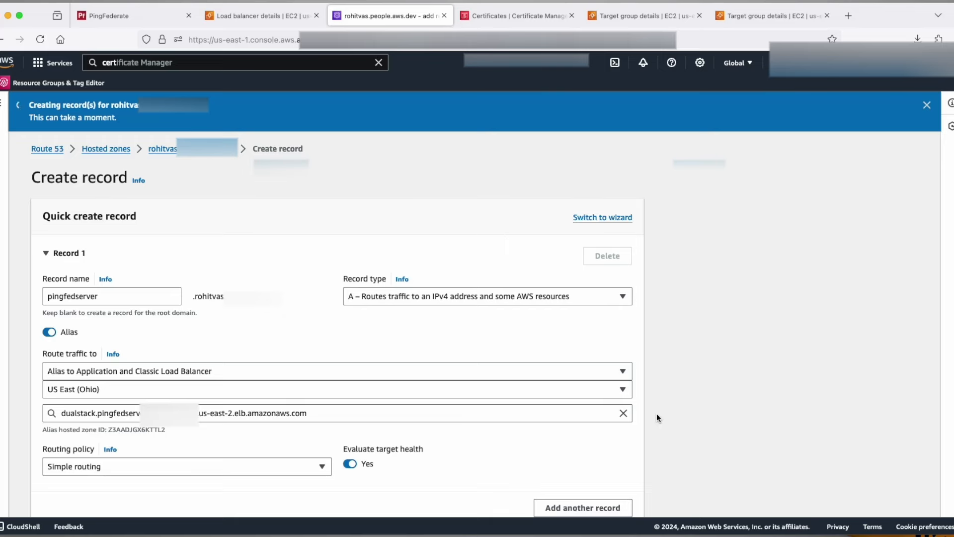
{"action": "left_click", "coordinate": [144, 16]}
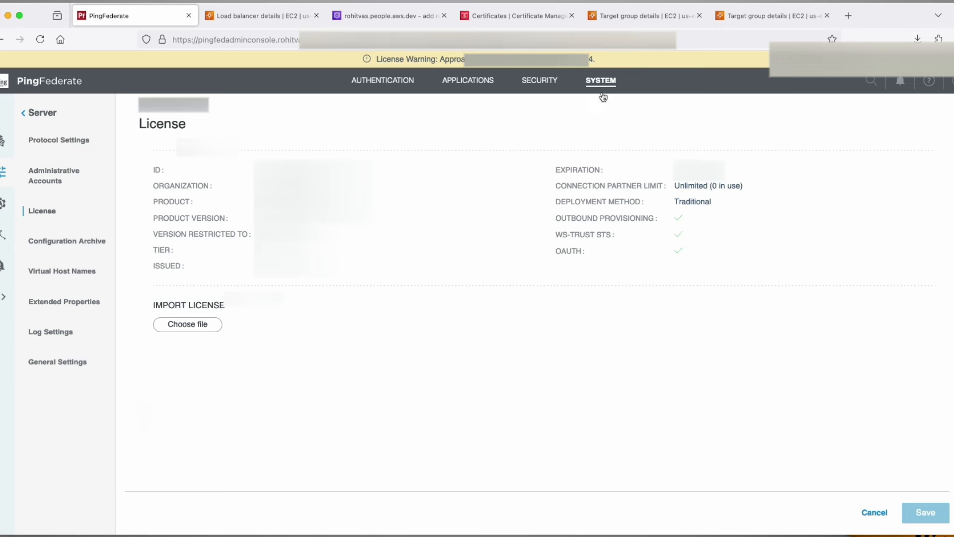
{"action": "left_click", "coordinate": [602, 93]}
In Protocol Settings, change the Base URL's host to the pingfedserver domain
{"action": "left_click", "coordinate": [52, 175]}
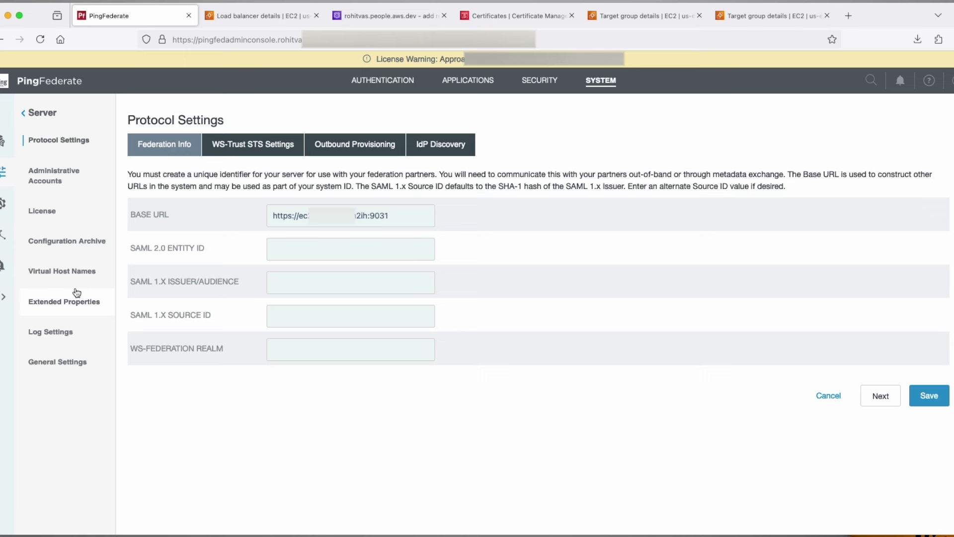
{"action": "left_click", "coordinate": [388, 212]}
{"action": "left_click_drag", "start_coordinate": [397, 213], "coordinate": [202, 216]}
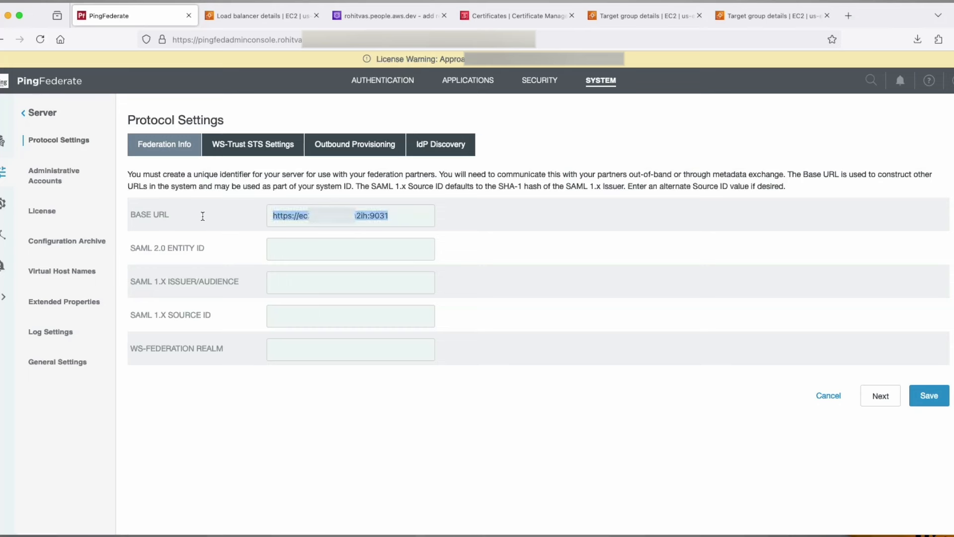
{"action": "left_click", "coordinate": [370, 219]}
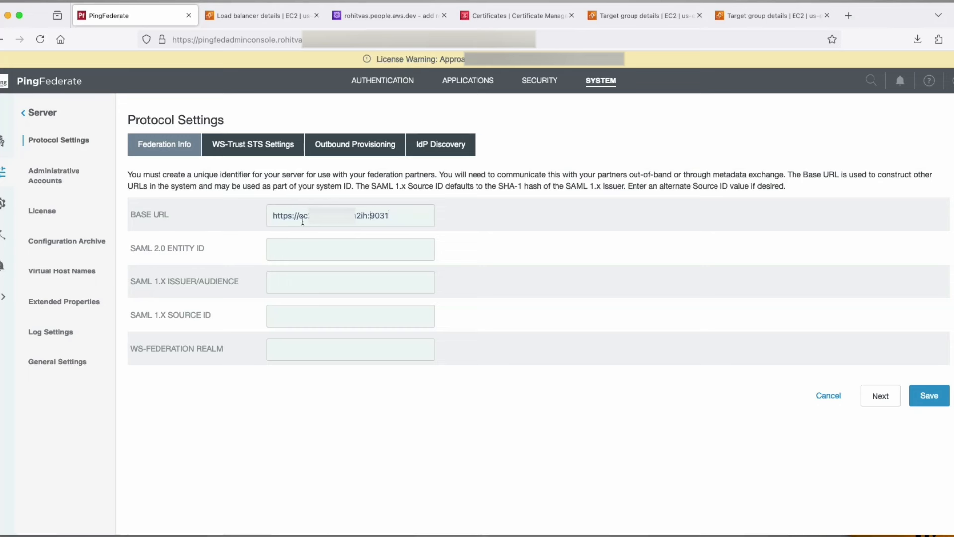
{"action": "left_click_drag", "start_coordinate": [295, 216], "coordinate": [393, 218]}
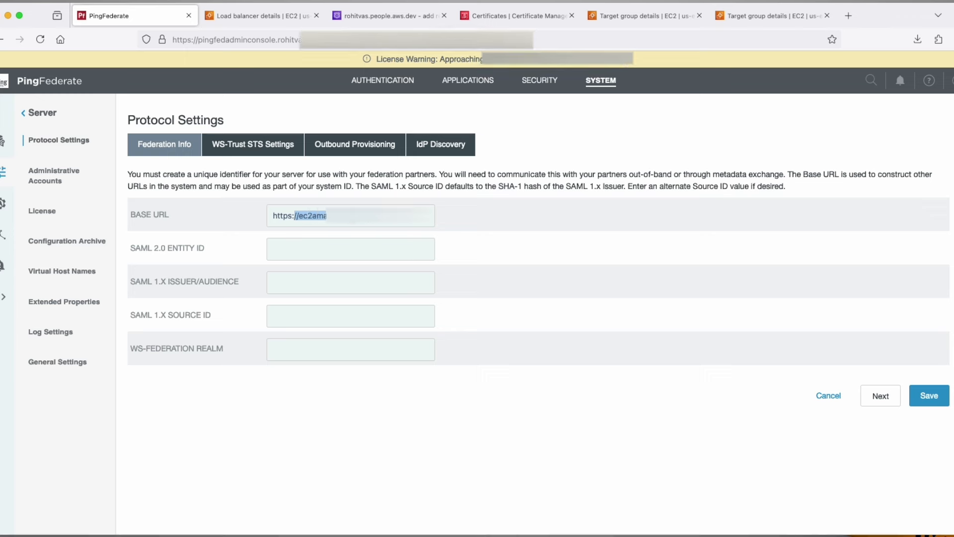
{"action": "key", "text": "BackSpace"}
{"action": "type", "text": ".rohitvas"}
{"action": "key", "text": "super+z"}
{"action": "left_click", "coordinate": [306, 215]}
{"action": "double_click", "coordinate": [305, 215]}
{"action": "type", "text": "pingfeds"}
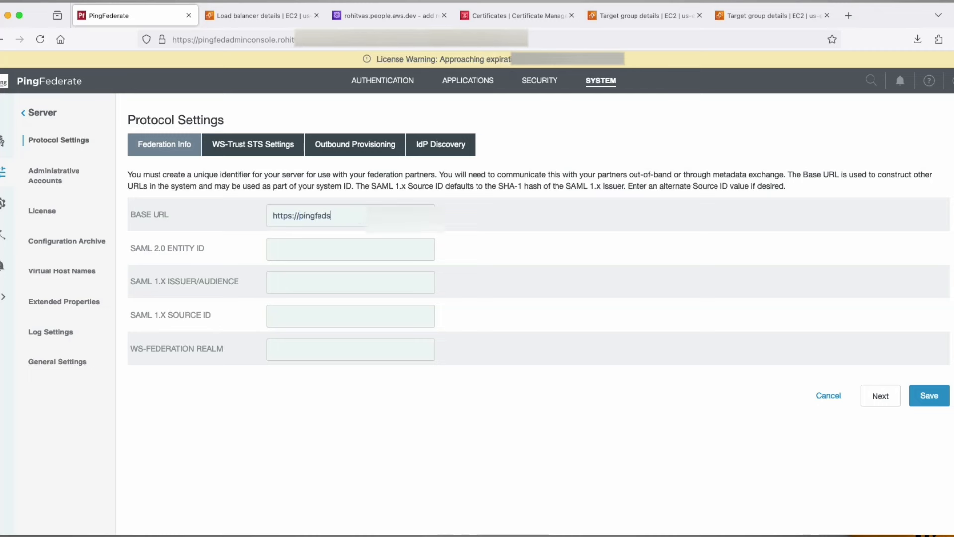
{"action": "type", "text": "erver..rohitva"}
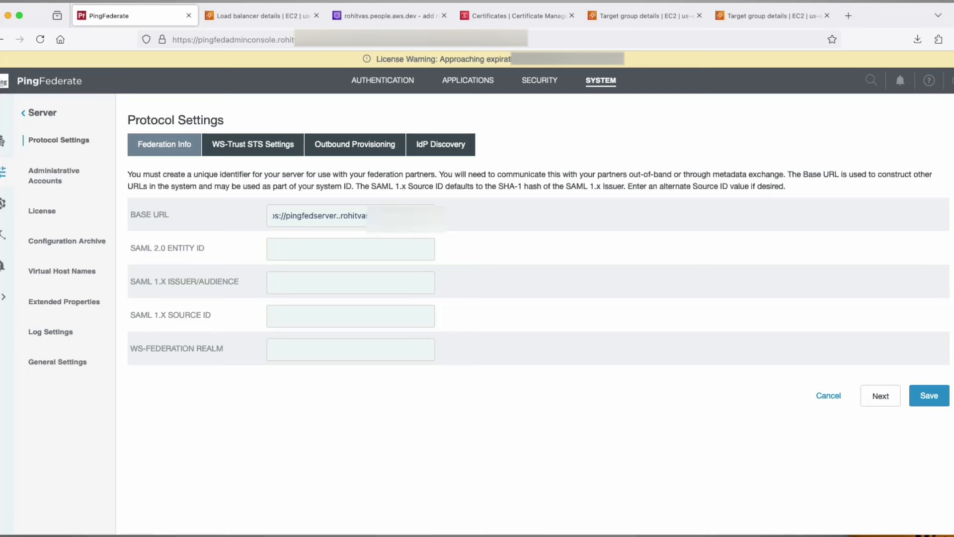
{"action": "left_click", "coordinate": [339, 217]}
{"action": "key", "text": "BackSpace"}
Copy the Base URL into SAML 2.0 Entity ID and save the protocol settings
{"action": "key", "text": "super+a"}
{"action": "left_click", "coordinate": [329, 246]}
{"action": "key", "text": "super+v"}
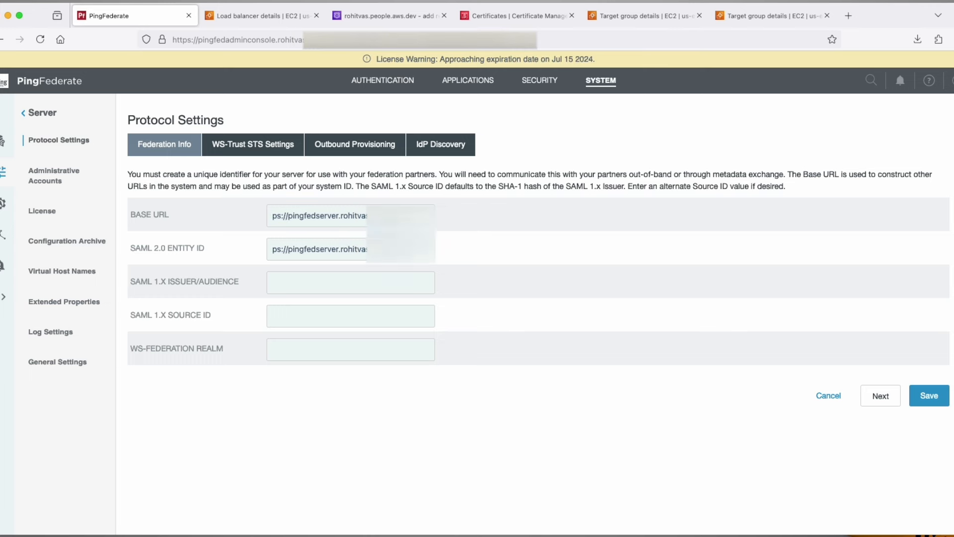
{"action": "left_click", "coordinate": [877, 396]}
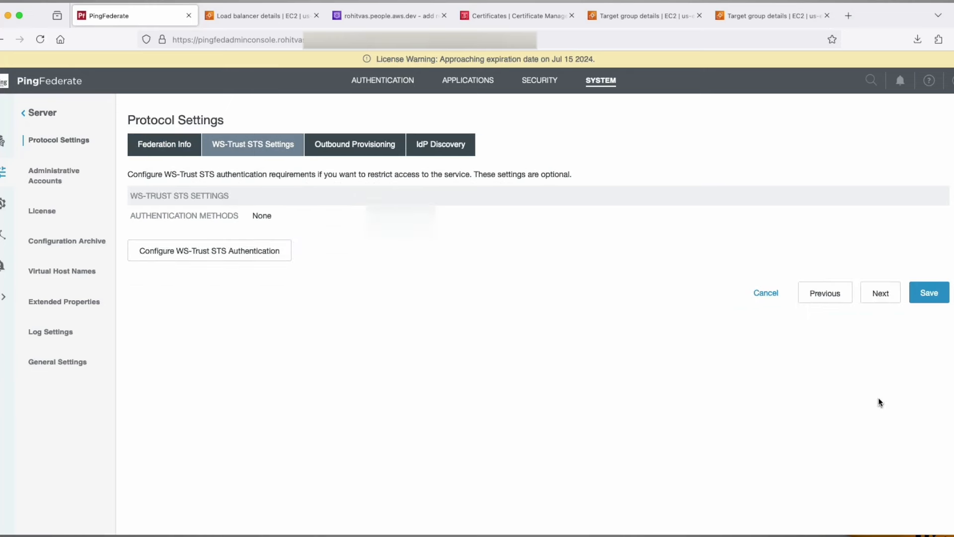
{"action": "left_click", "coordinate": [879, 292]}
{"action": "left_click", "coordinate": [887, 349]}
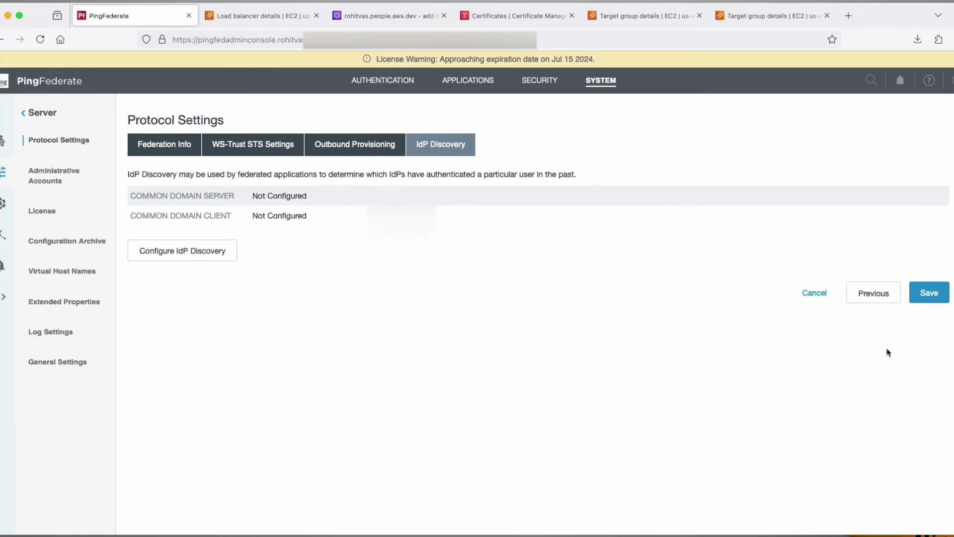
{"action": "left_click", "coordinate": [928, 292]}
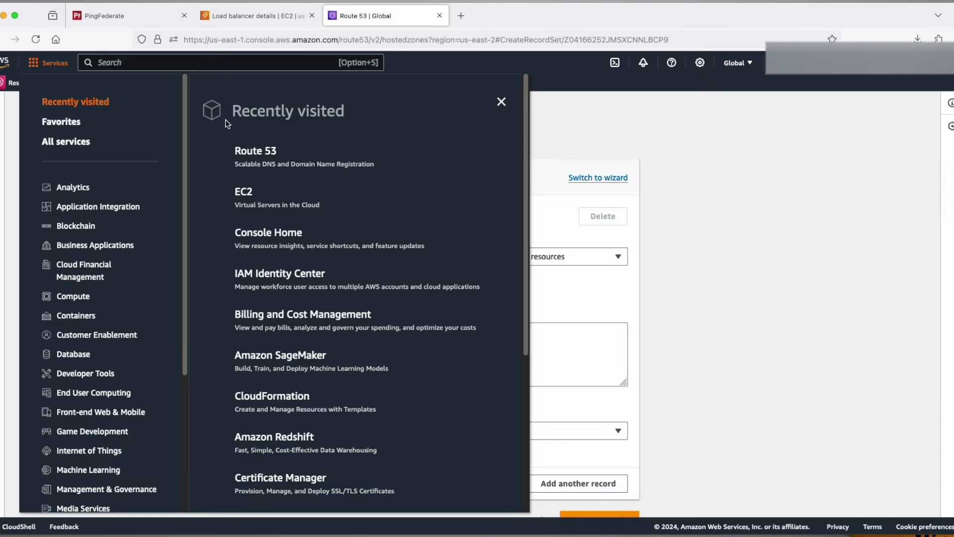
Open IAM Identity Center in a new tab and enable it
{"action": "right_click", "coordinate": [284, 273]}
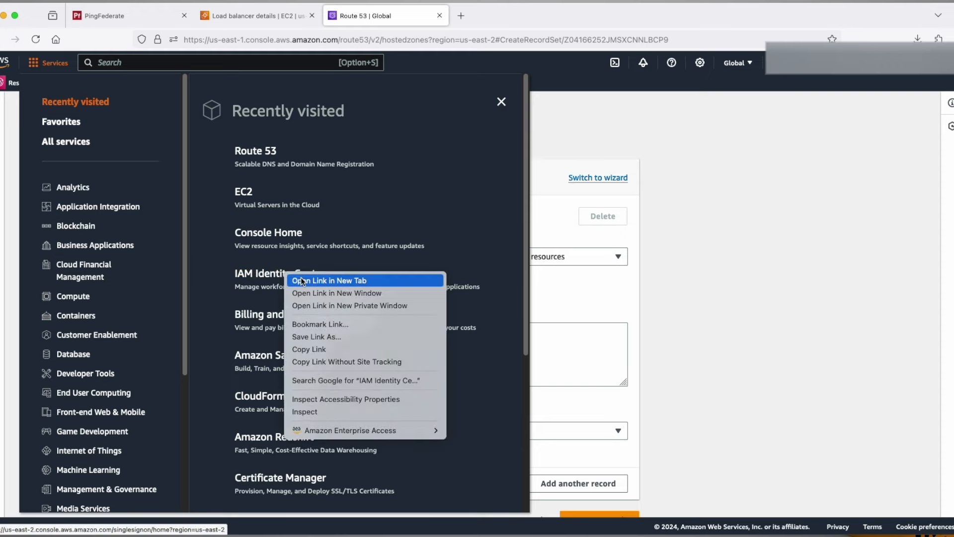
{"action": "left_click", "coordinate": [298, 280]}
{"action": "left_click", "coordinate": [462, 19]}
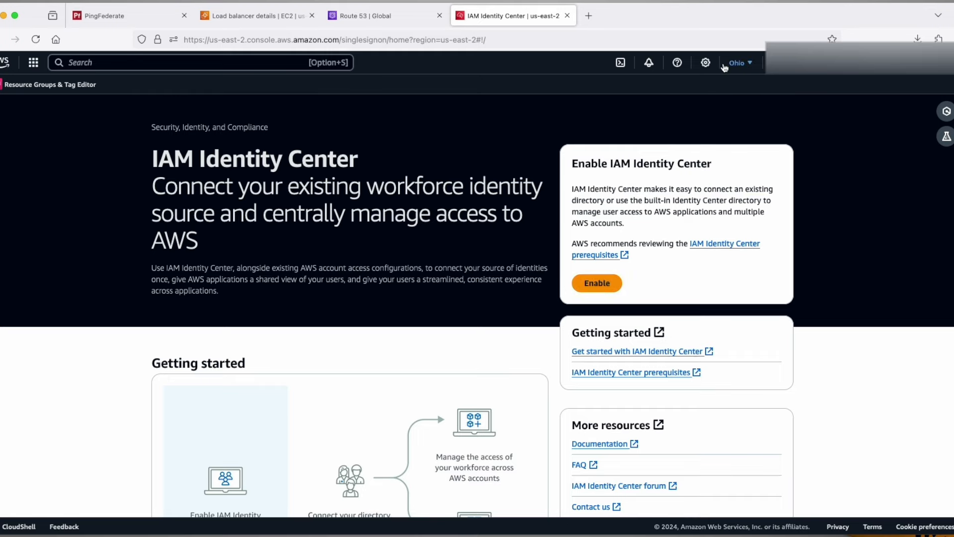
{"action": "left_click", "coordinate": [603, 285]}
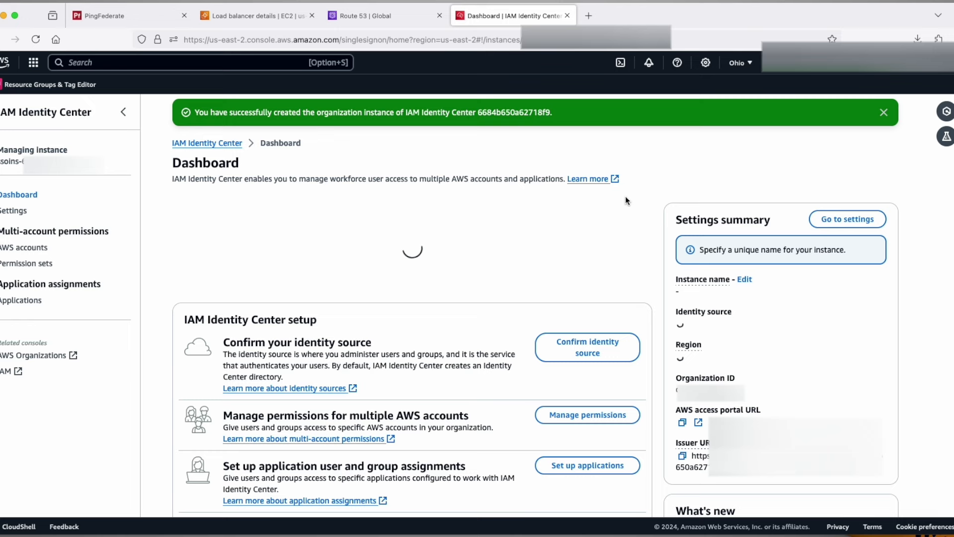
Switch the identity source to an external identity provider and download the service provider metadata file
{"action": "left_click", "coordinate": [15, 243]}
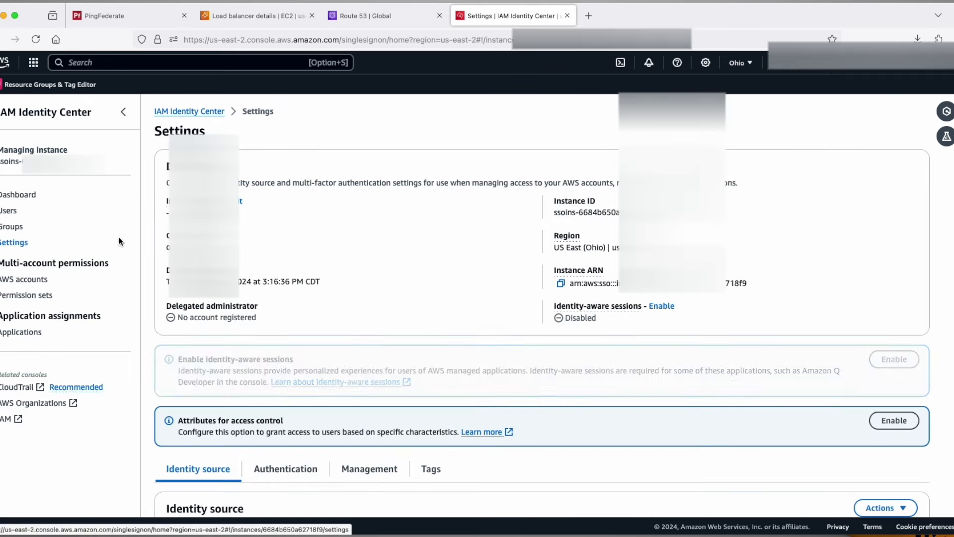
{"action": "scroll", "coordinate": [626, 313], "scroll_direction": "down", "scroll_amount": 2}
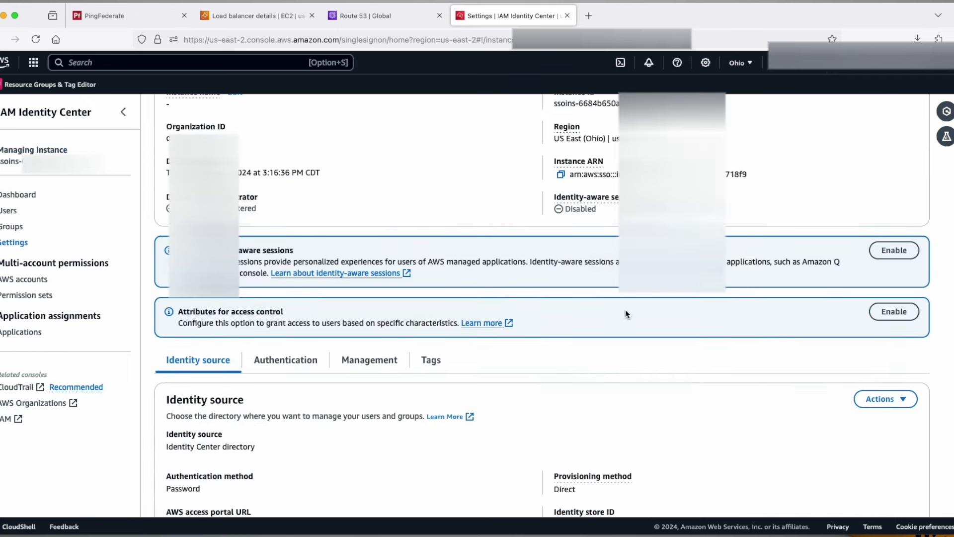
{"action": "left_click", "coordinate": [889, 399]}
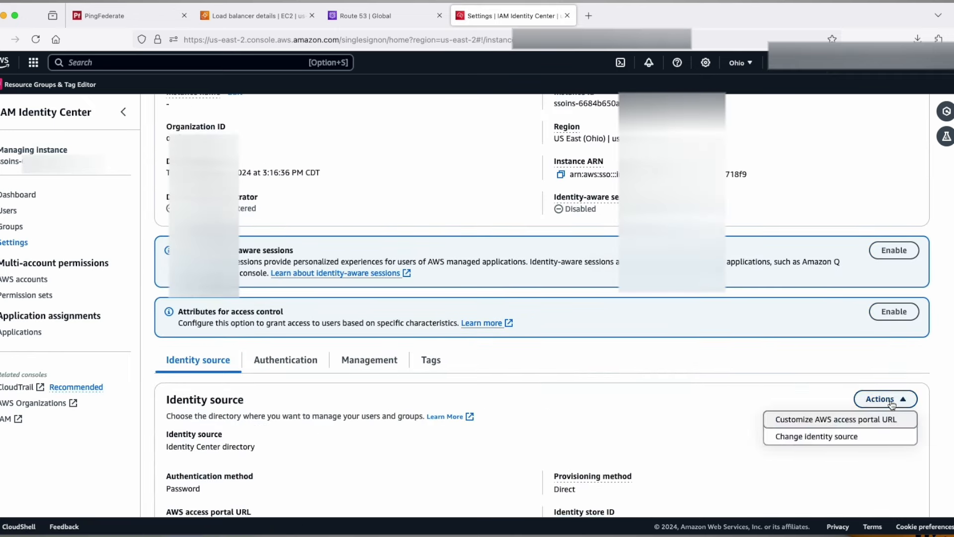
{"action": "left_click", "coordinate": [841, 436]}
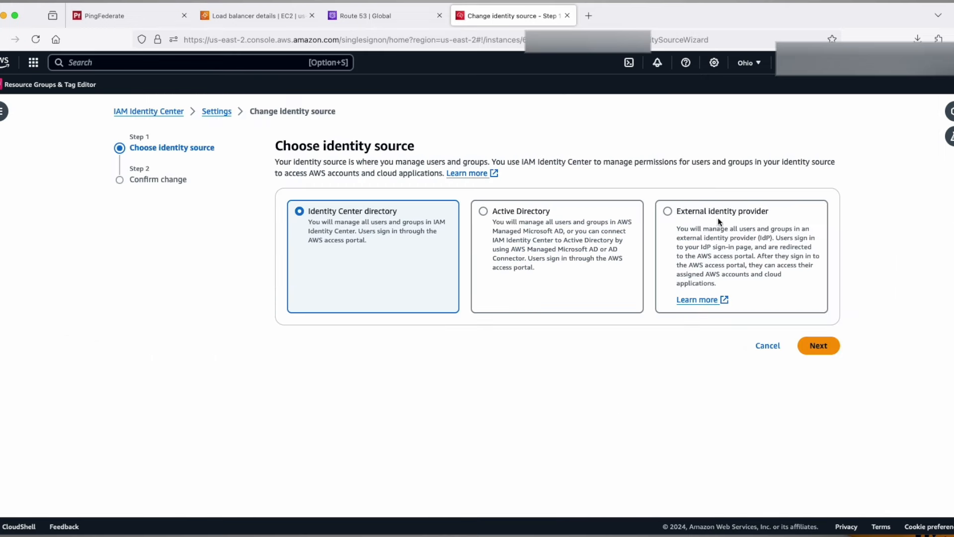
{"action": "left_click", "coordinate": [718, 211]}
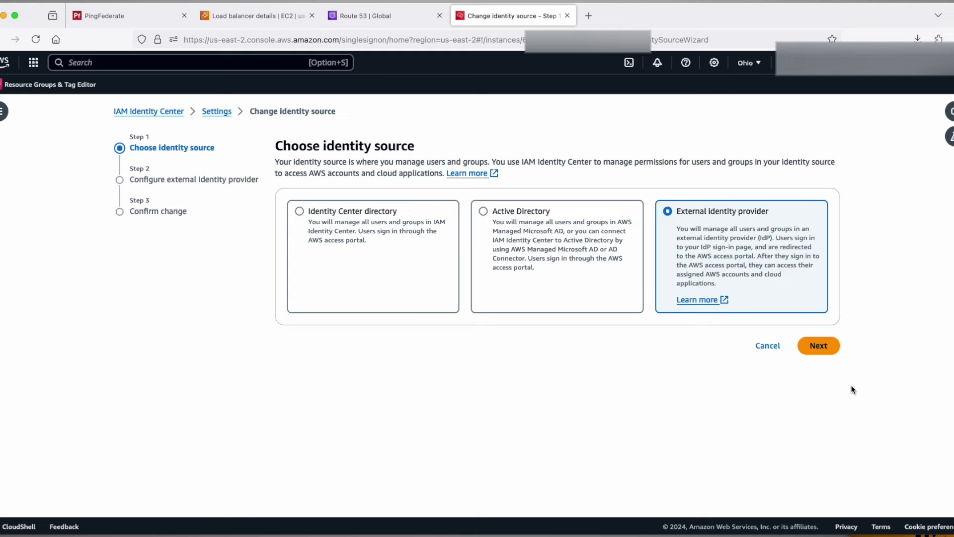
{"action": "left_click", "coordinate": [825, 351]}
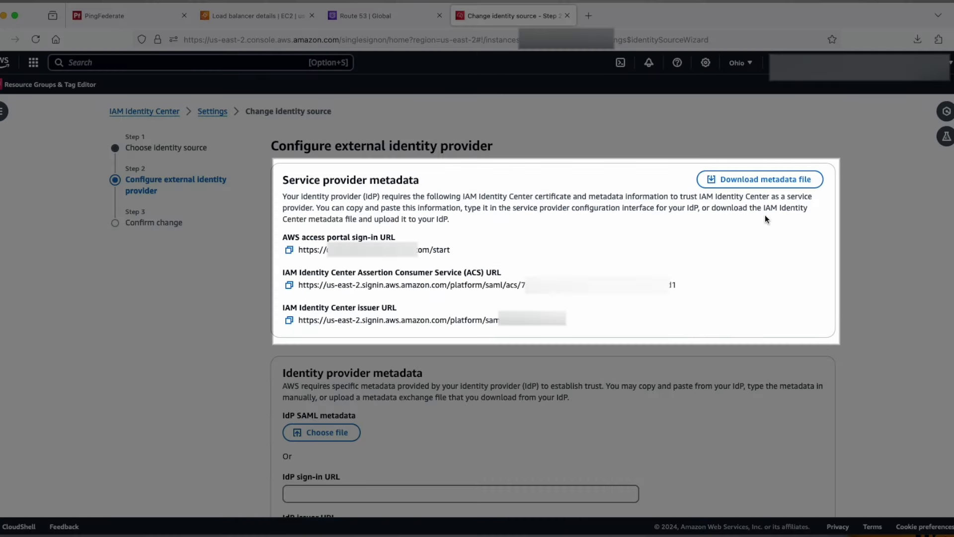
{"action": "left_click", "coordinate": [748, 180]}
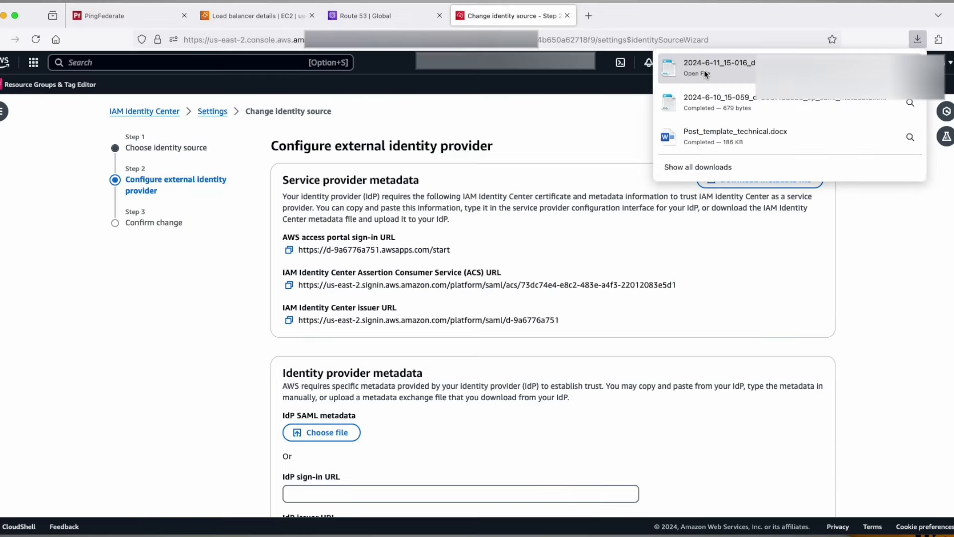
{"action": "left_click", "coordinate": [105, 16]}
{"action": "left_click", "coordinate": [463, 81]}
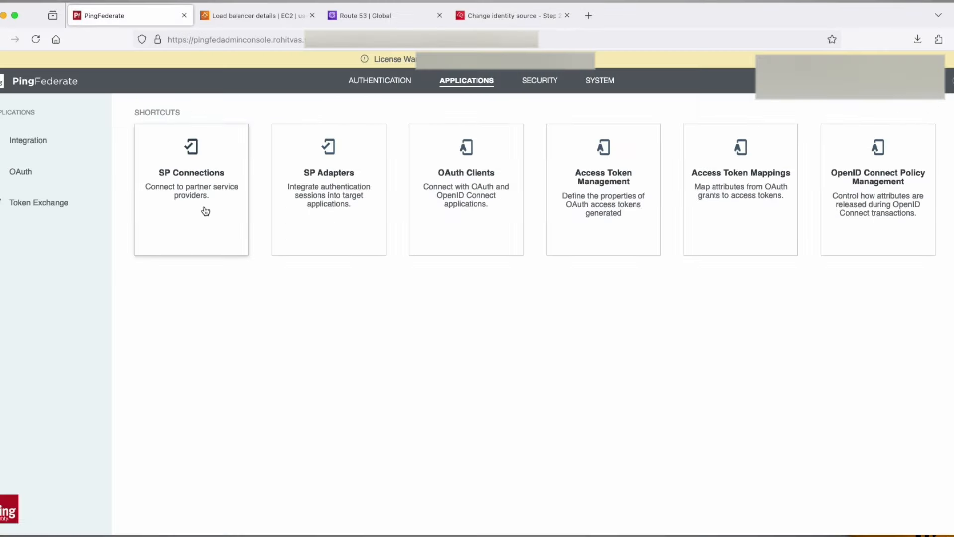
Create a new SP connection without a template, using Browser SSO profiles over SAML 2.0
{"action": "left_click", "coordinate": [178, 175]}
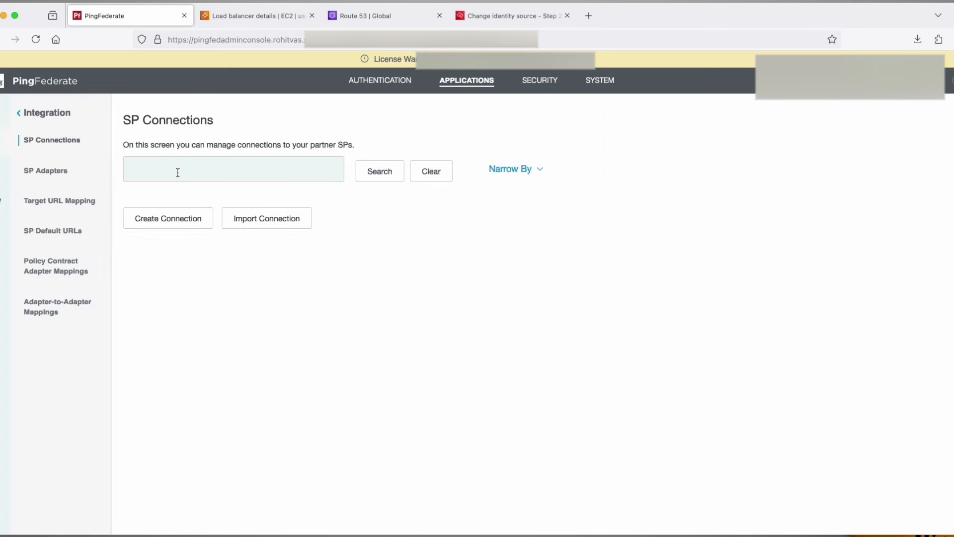
{"action": "left_click", "coordinate": [180, 217]}
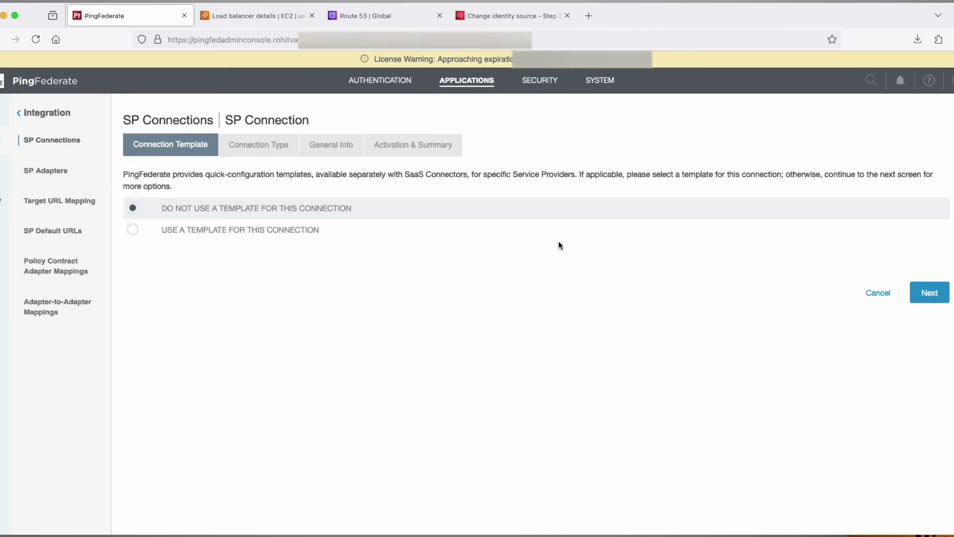
{"action": "left_click", "coordinate": [928, 293]}
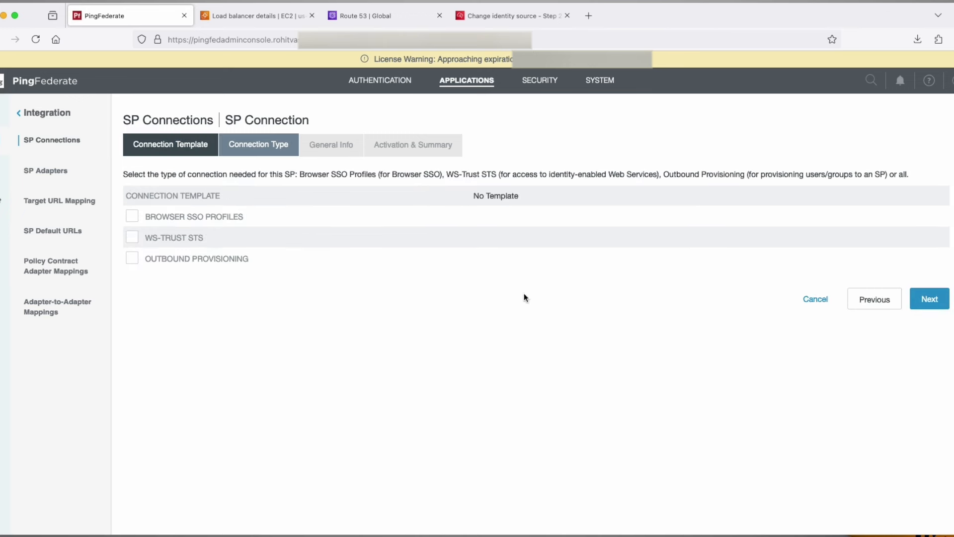
{"action": "left_click", "coordinate": [132, 217]}
{"action": "left_click", "coordinate": [518, 244]}
{"action": "left_click", "coordinate": [502, 231]}
{"action": "left_click", "coordinate": [929, 327]}
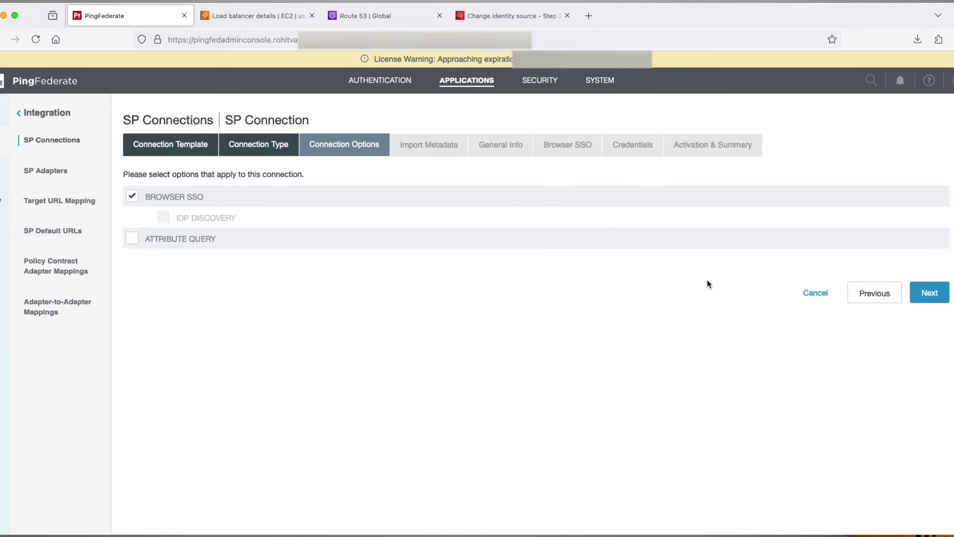
{"action": "left_click", "coordinate": [929, 293]}
Import the downloaded IAM Identity Center metadata XML file and continue past General Info
{"action": "left_click", "coordinate": [339, 209]}
{"action": "left_click", "coordinate": [375, 239]}
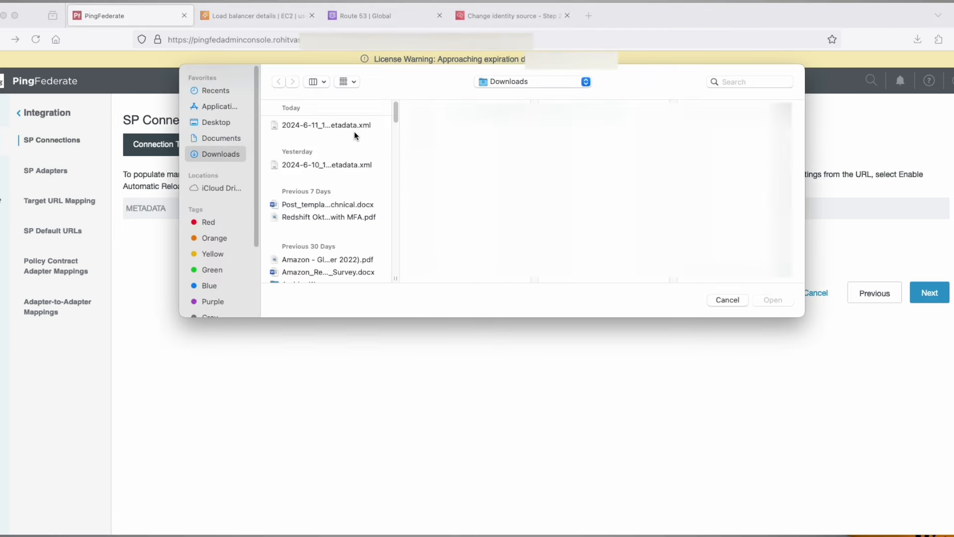
{"action": "left_click", "coordinate": [351, 125]}
{"action": "key", "text": "Return"}
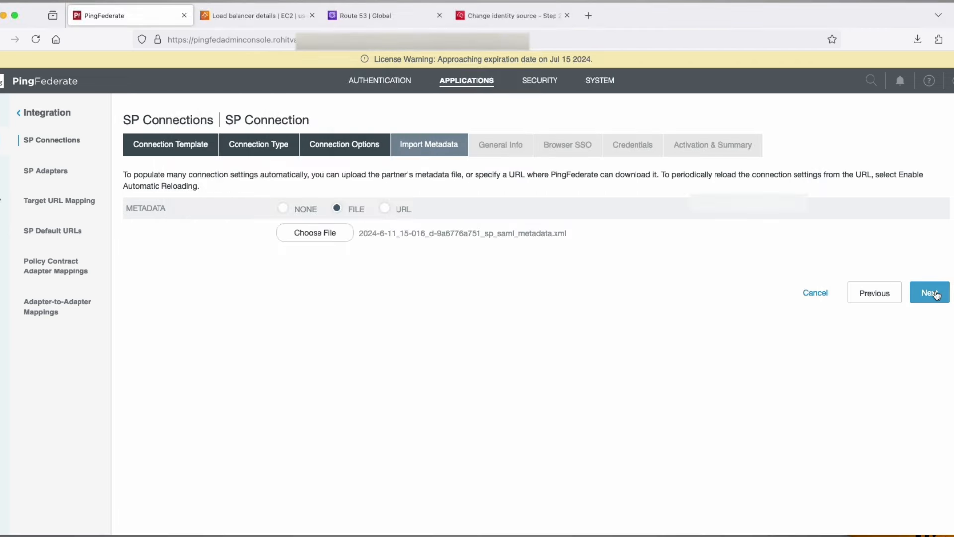
{"action": "left_click", "coordinate": [929, 293]}
{"action": "left_click", "coordinate": [437, 146]}
{"action": "left_click", "coordinate": [516, 149]}
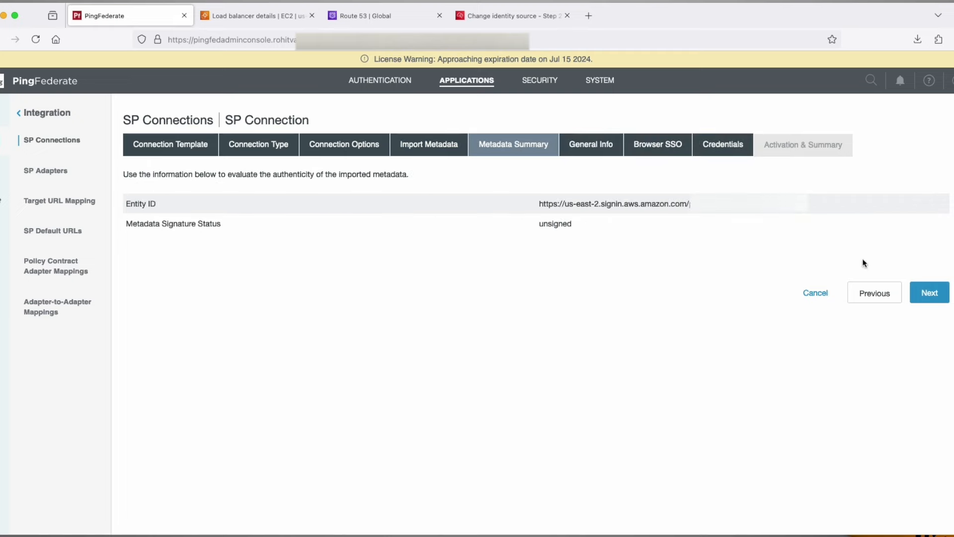
{"action": "left_click", "coordinate": [934, 295]}
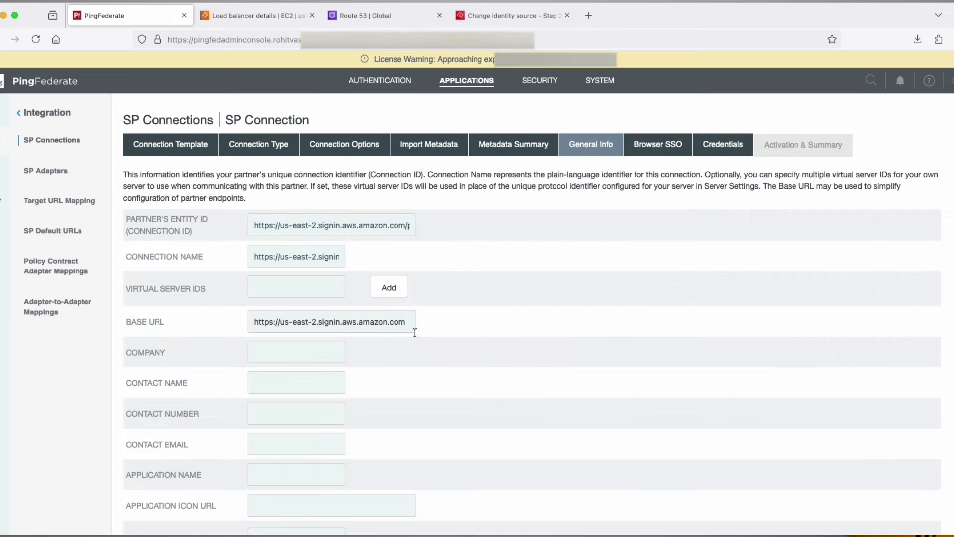
{"action": "scroll", "coordinate": [416, 333], "scroll_direction": "down", "scroll_amount": 3}
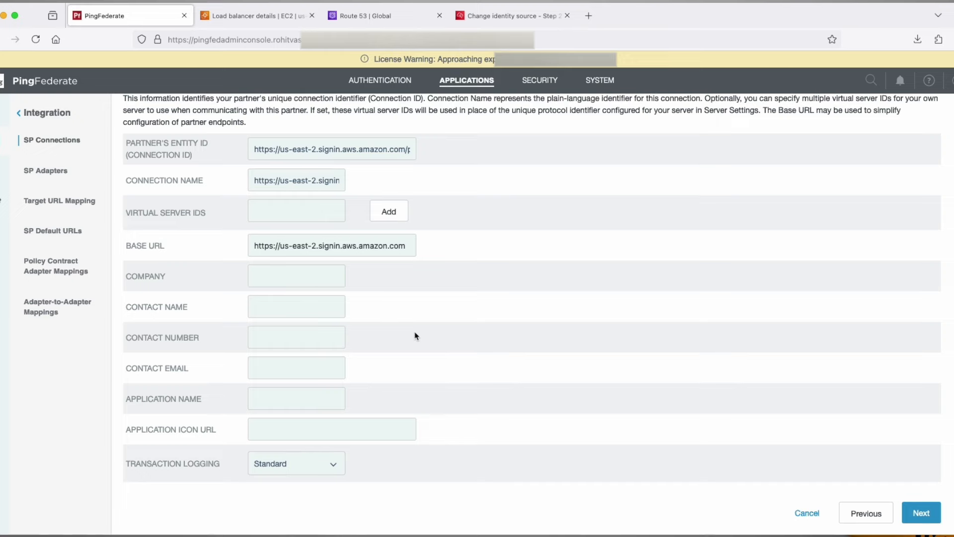
{"action": "scroll", "coordinate": [794, 439], "scroll_direction": "up", "scroll_amount": 3}
{"action": "scroll", "coordinate": [845, 483], "scroll_direction": "down", "scroll_amount": 3}
{"action": "left_click", "coordinate": [920, 513]}
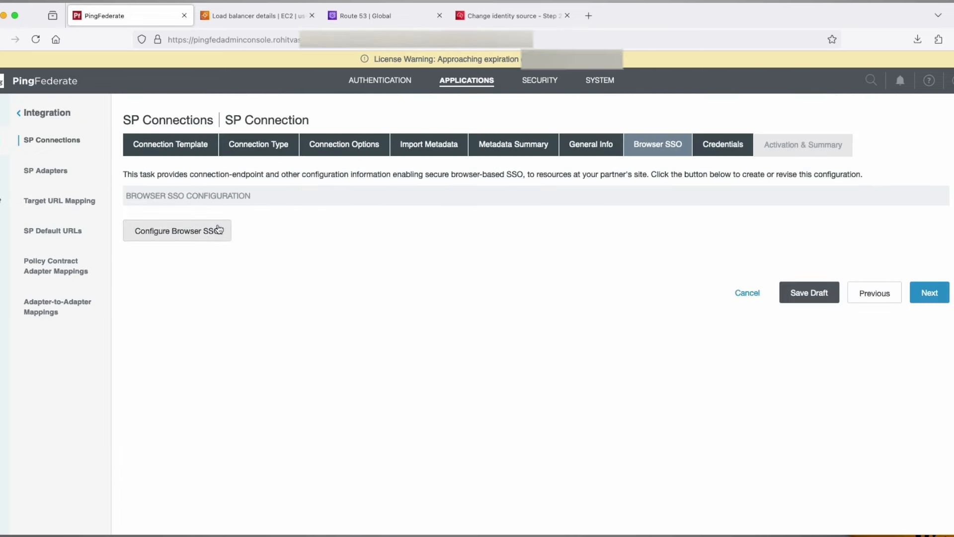
Enable IdP-initiated and SP-initiated SSO and keep the 5-minute assertion lifetime
{"action": "left_click", "coordinate": [191, 238]}
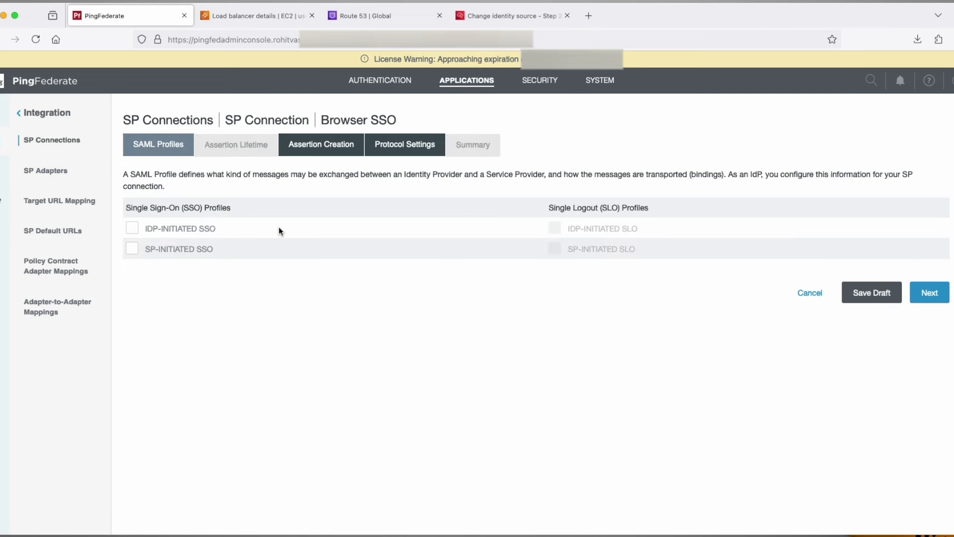
{"action": "left_click", "coordinate": [132, 228]}
{"action": "left_click", "coordinate": [132, 248]}
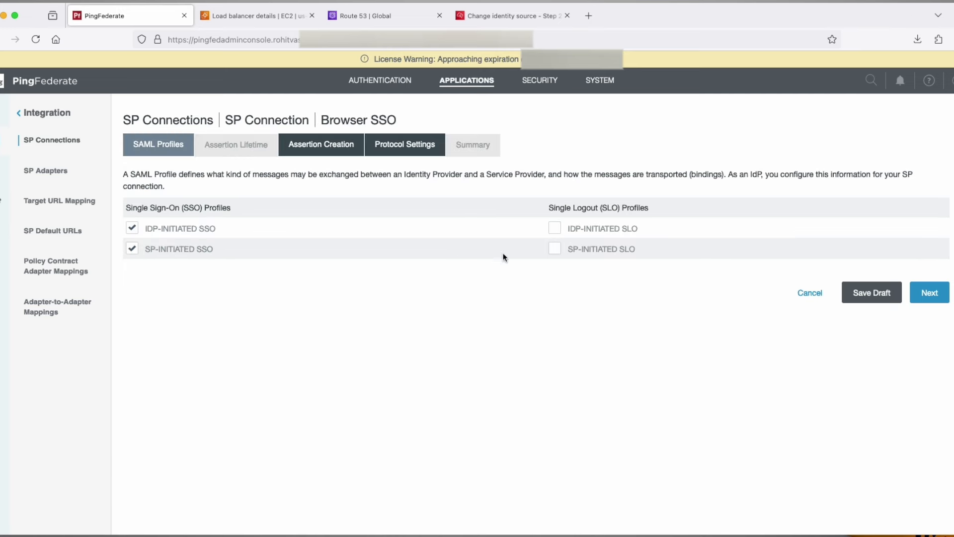
{"action": "left_click", "coordinate": [928, 294]}
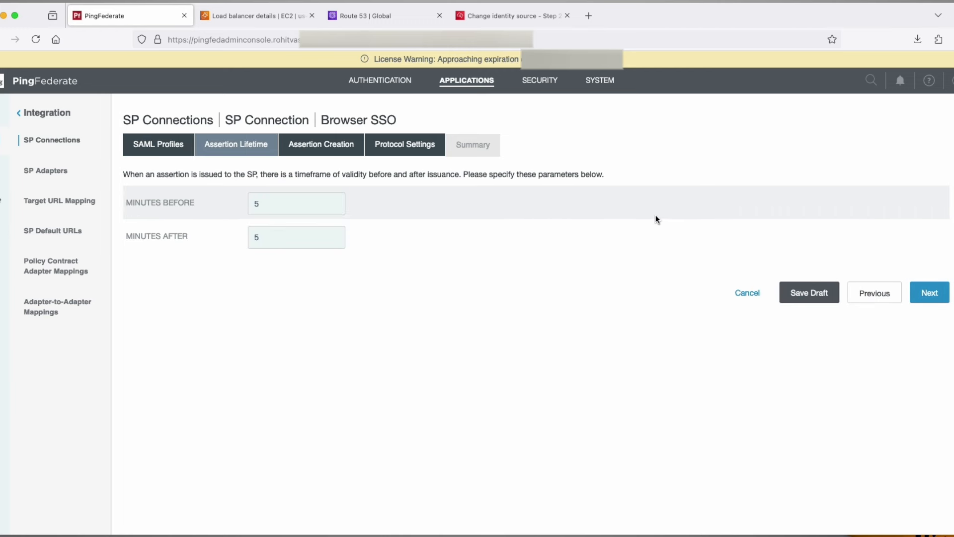
{"action": "left_click", "coordinate": [927, 293]}
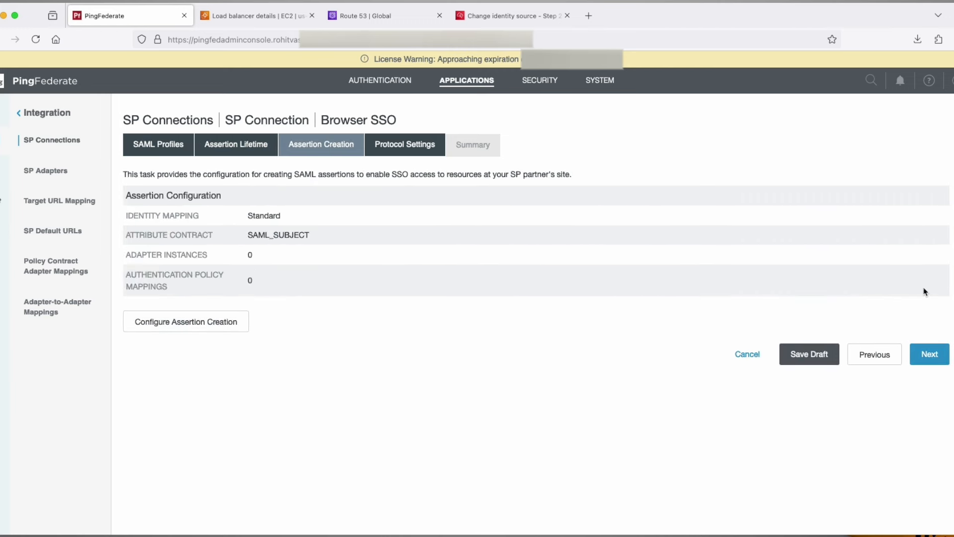
Use standard identity mapping with emailAddress SAML_SUBJECT format, then begin mapping a new IdP adapter instance
{"action": "left_click", "coordinate": [931, 355]}
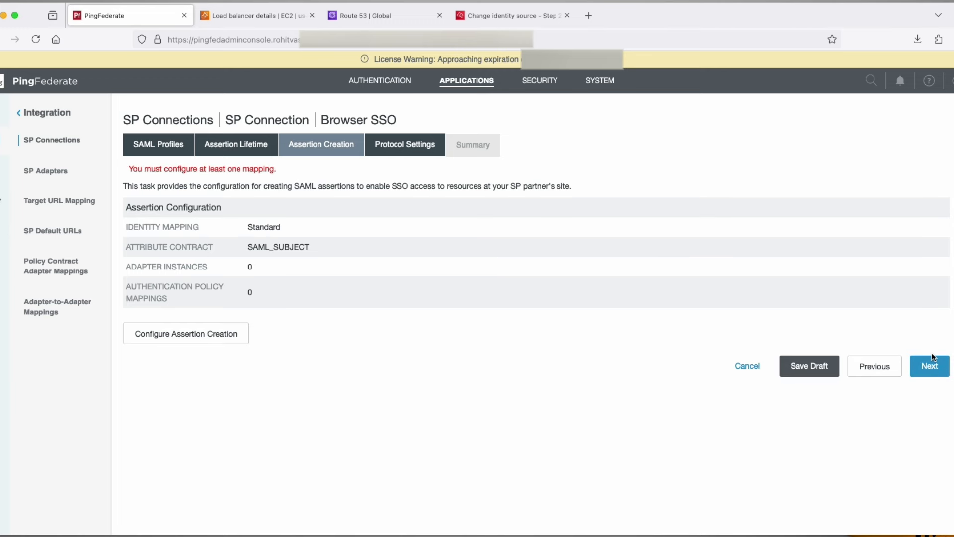
{"action": "left_click", "coordinate": [208, 334]}
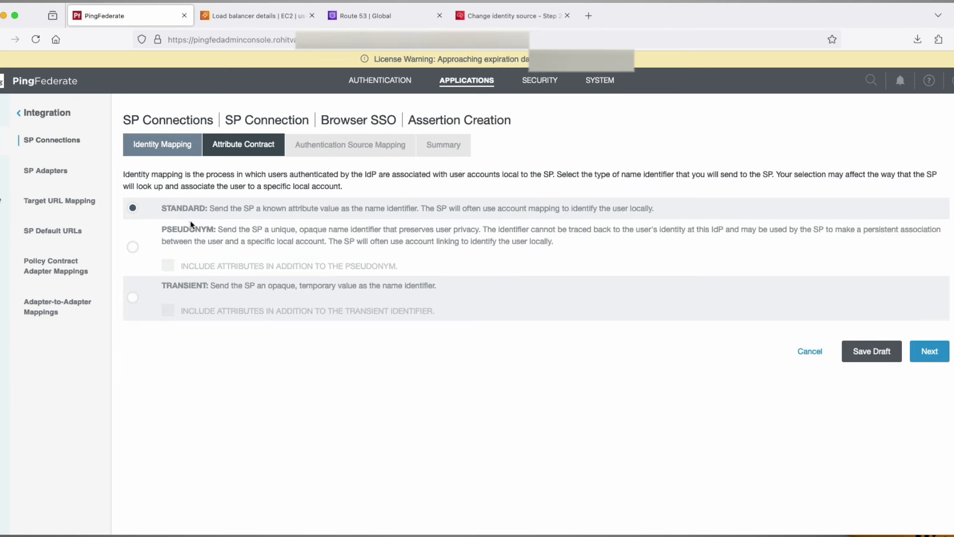
{"action": "left_click", "coordinate": [925, 353]}
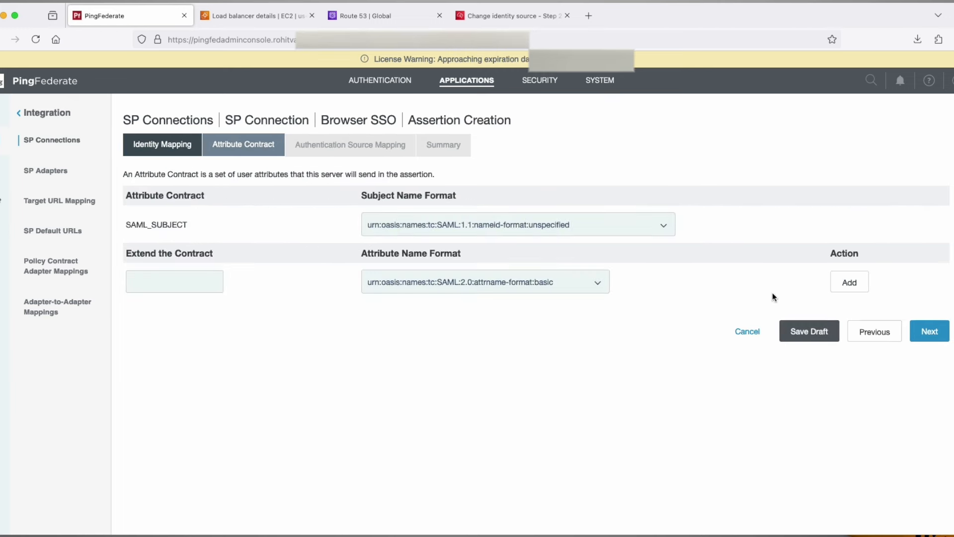
{"action": "left_click", "coordinate": [663, 224]}
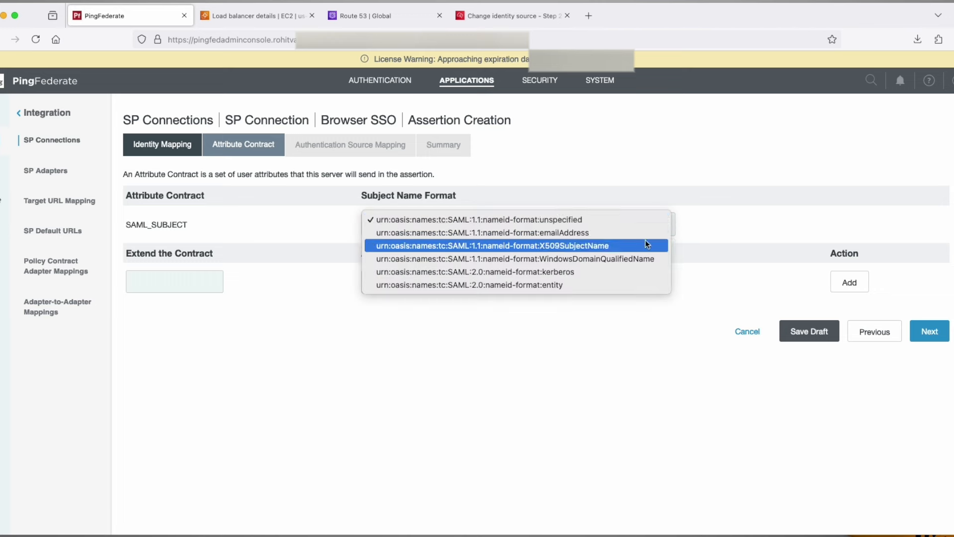
{"action": "left_click", "coordinate": [643, 232]}
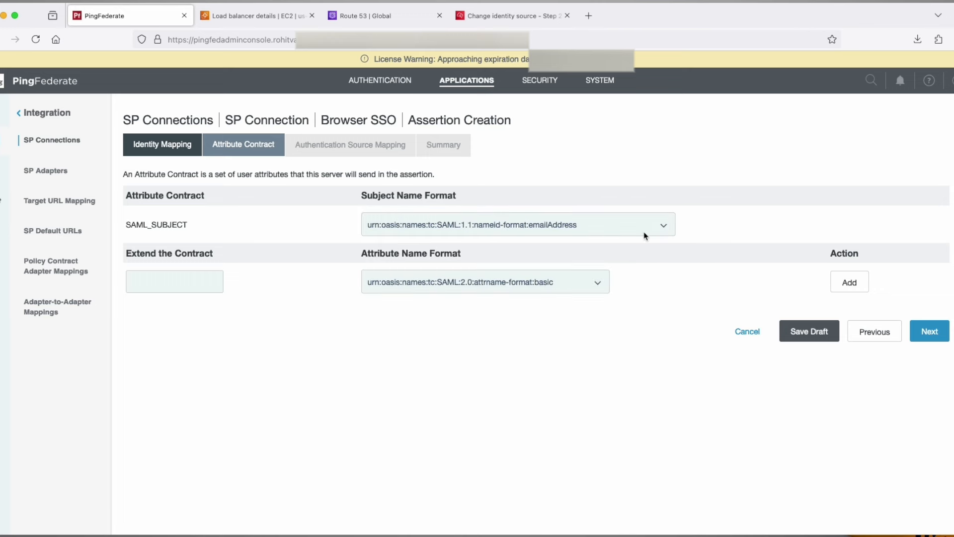
{"action": "left_click", "coordinate": [936, 336]}
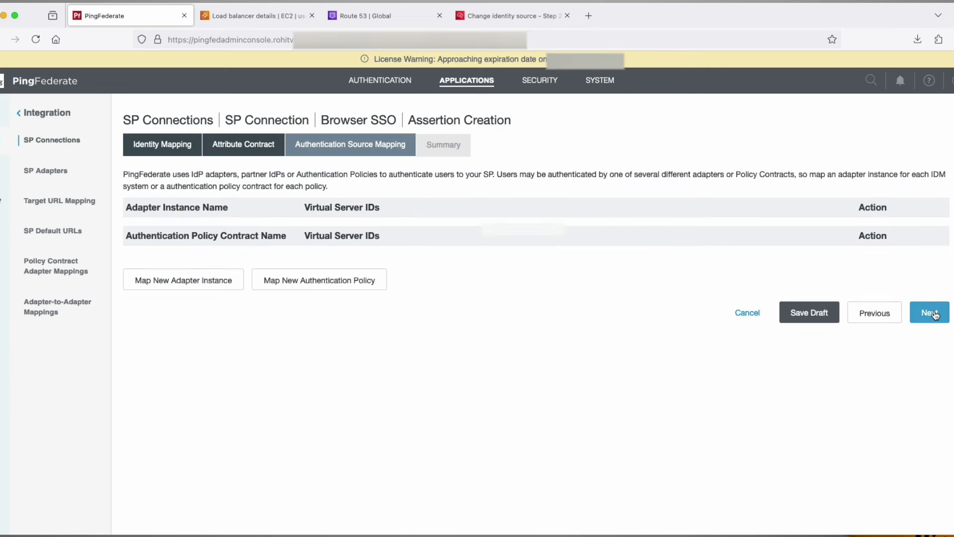
{"action": "left_click", "coordinate": [936, 315]}
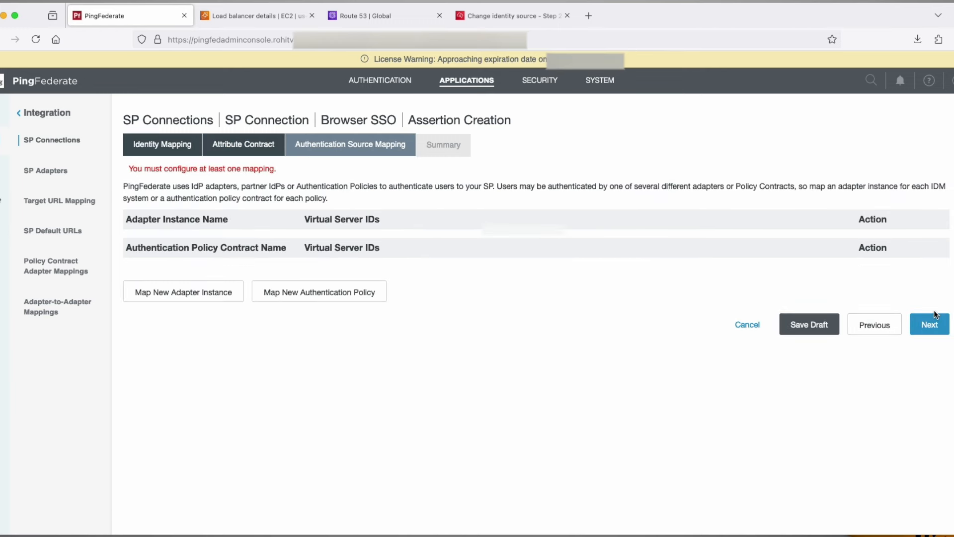
{"action": "left_click", "coordinate": [212, 294]}
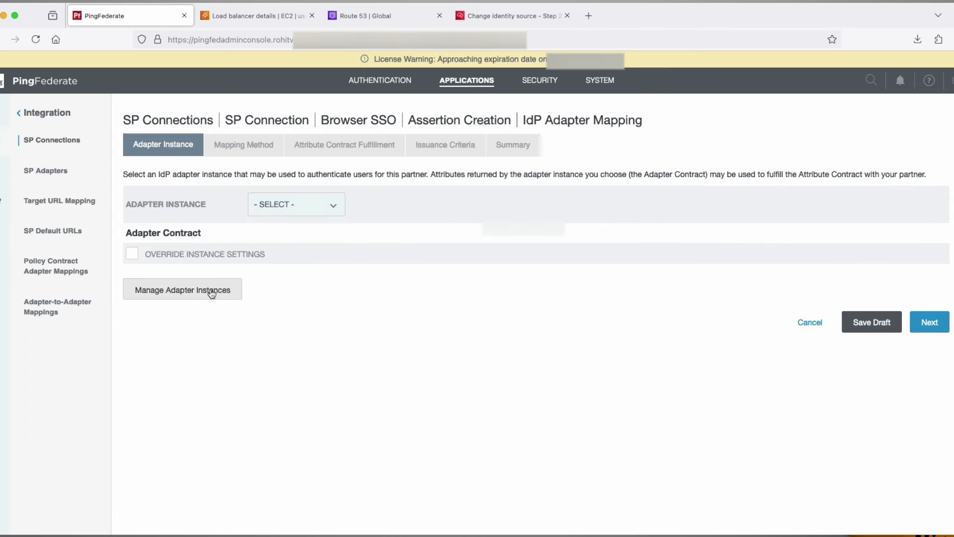
Check the adapter instance list without choosing one, then save the AWS sign-in SP connection as a draft
{"action": "left_click", "coordinate": [284, 202]}
{"action": "left_click", "coordinate": [282, 217]}
{"action": "left_click", "coordinate": [877, 323]}
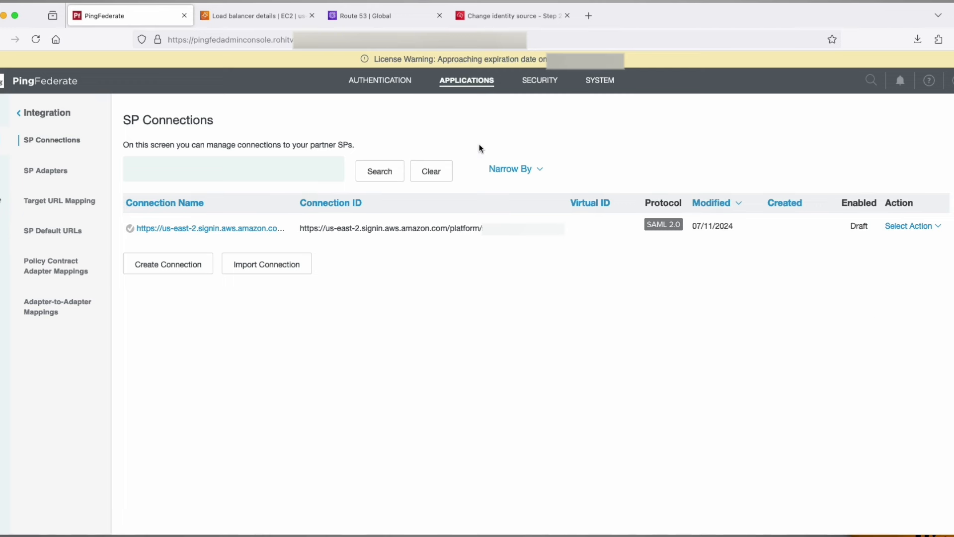
Search the AWS console for 'directory' and open Directory Service in a new browser tab
{"action": "left_click", "coordinate": [496, 16]}
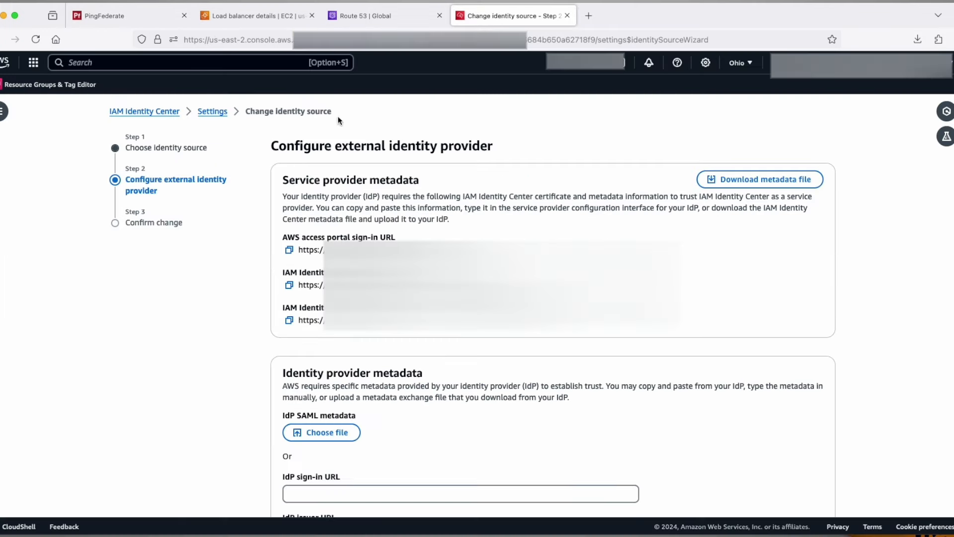
{"action": "left_click", "coordinate": [34, 64]}
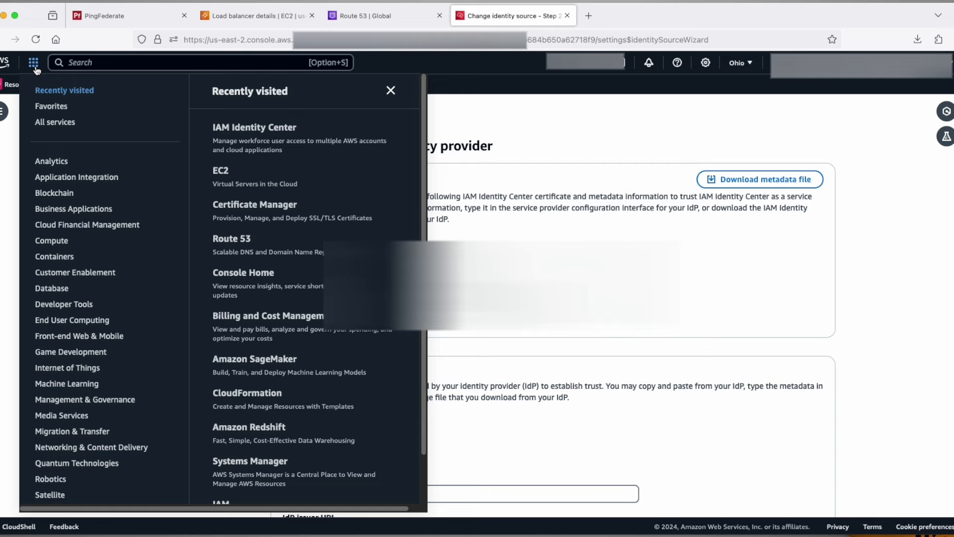
{"action": "key", "text": "alt+s"}
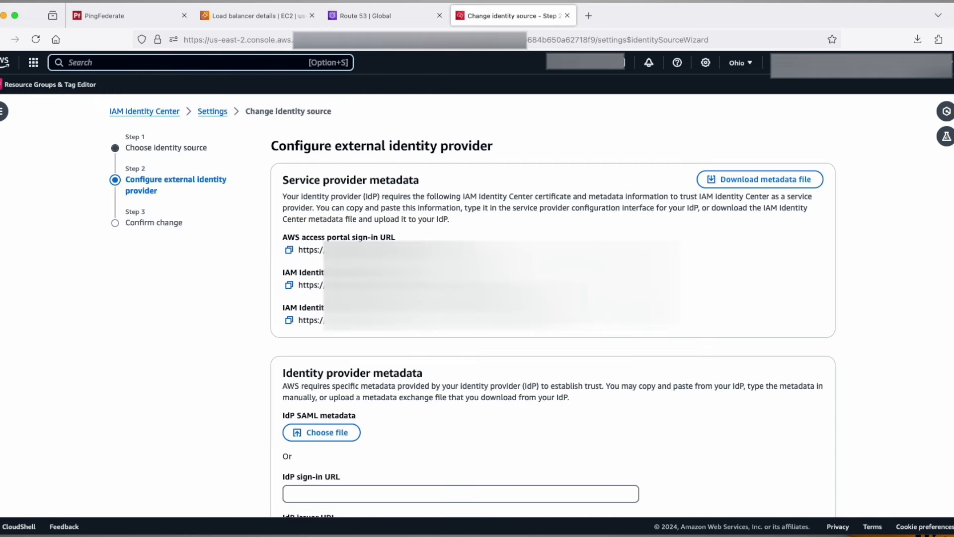
{"action": "type", "text": "directory"}
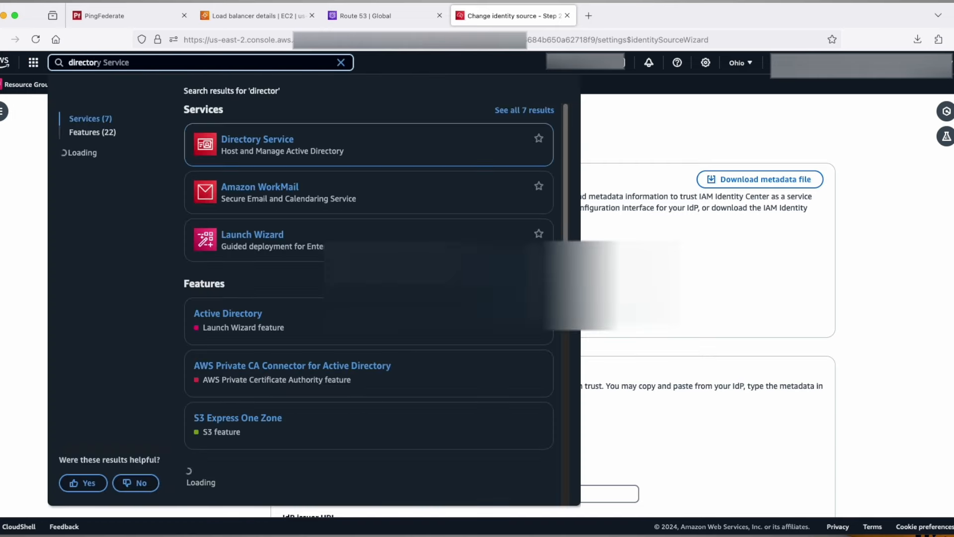
{"action": "right_click", "coordinate": [280, 141]}
{"action": "left_click", "coordinate": [293, 145]}
{"action": "left_click", "coordinate": [624, 18]}
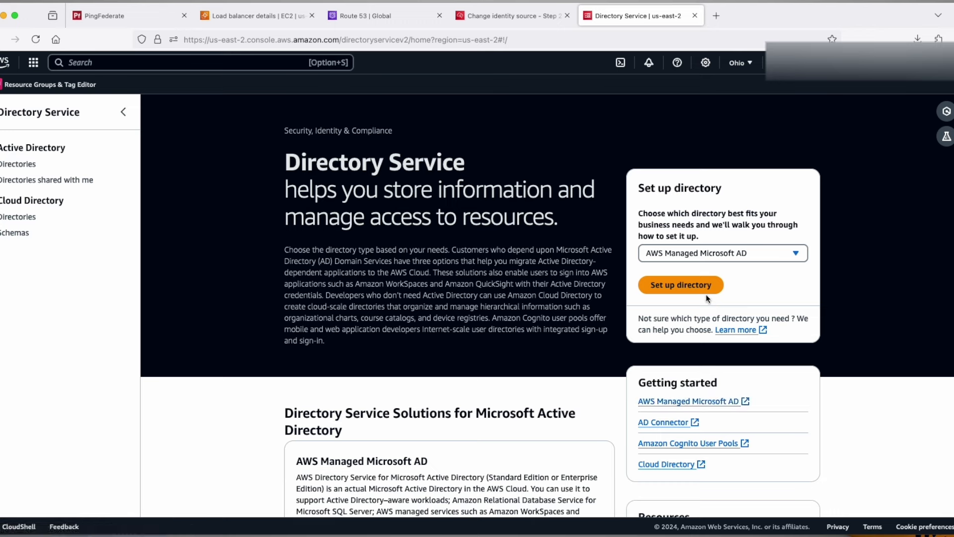
Keep AWS Managed Microsoft AD as the directory type and launch the setup wizard
{"action": "left_click", "coordinate": [701, 254]}
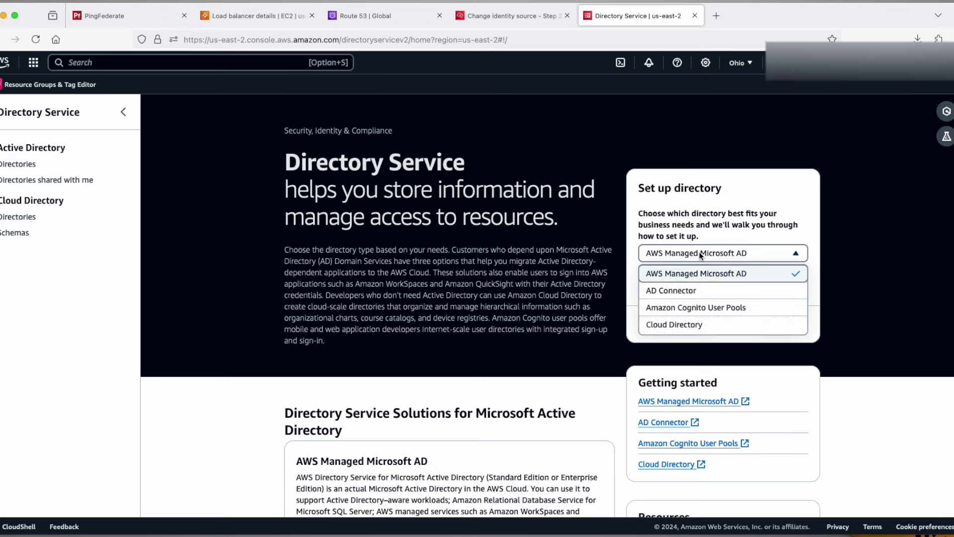
{"action": "left_click", "coordinate": [701, 275]}
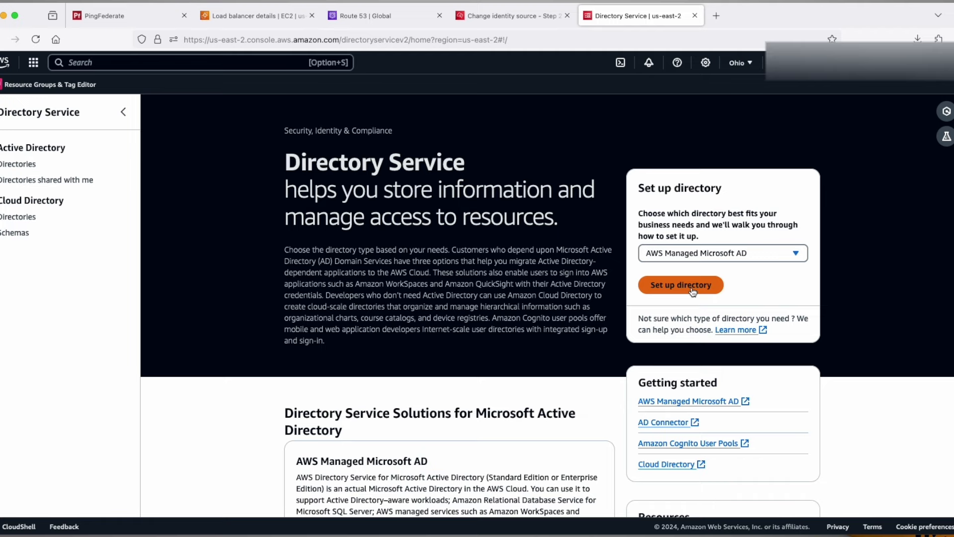
{"action": "left_click", "coordinate": [692, 289]}
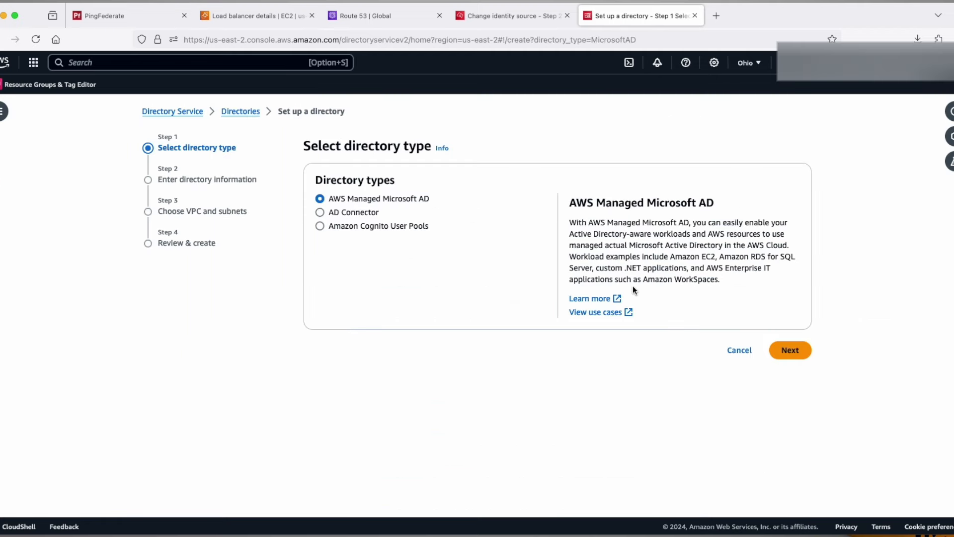
Choose Standard Edition with DNS name 'pingfeddirectory.rohitvas', NetBIOS 'CORP' and description 'directory for ping fed LDAP'
{"action": "left_click", "coordinate": [791, 350]}
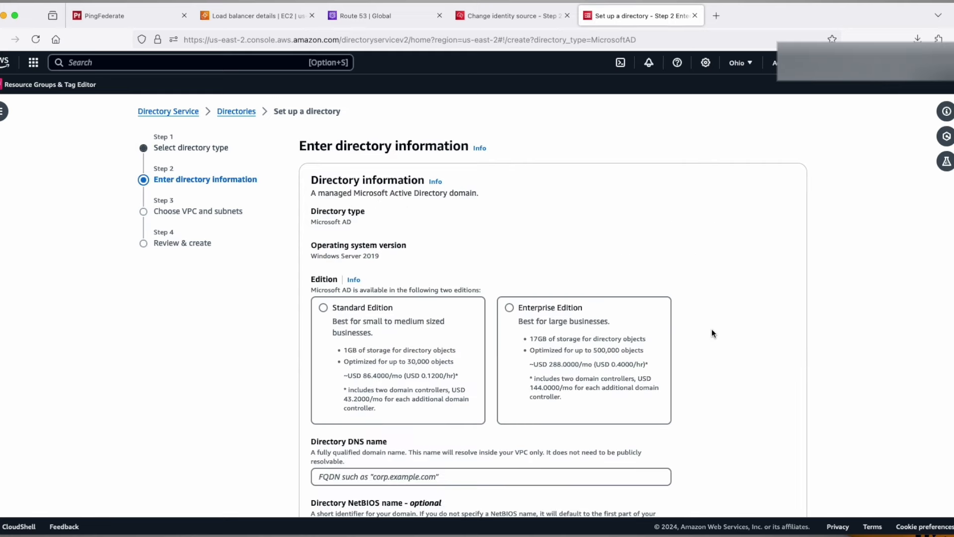
{"action": "scroll", "coordinate": [714, 329], "scroll_direction": "down", "scroll_amount": 3}
{"action": "left_click", "coordinate": [324, 198]}
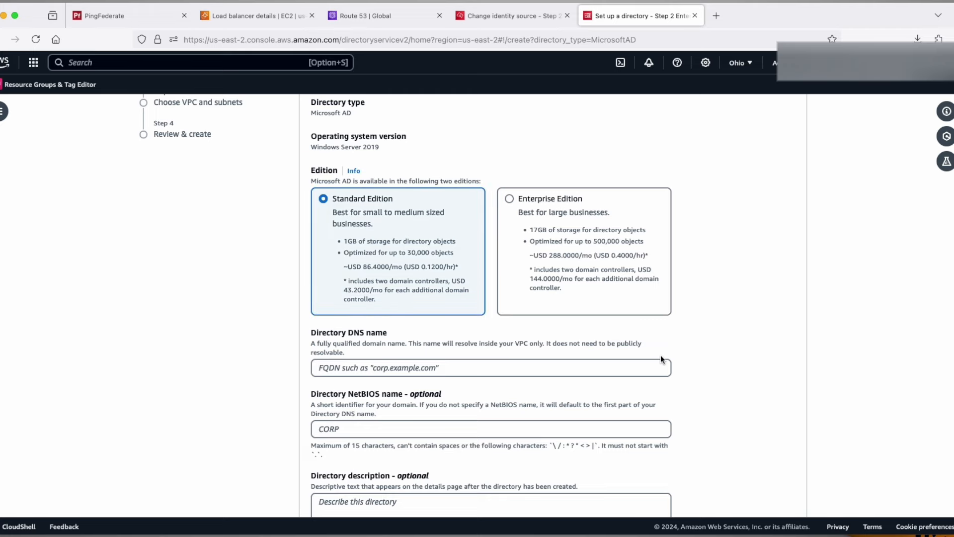
{"action": "scroll", "coordinate": [664, 360], "scroll_direction": "down", "scroll_amount": 2}
{"action": "left_click", "coordinate": [402, 314]}
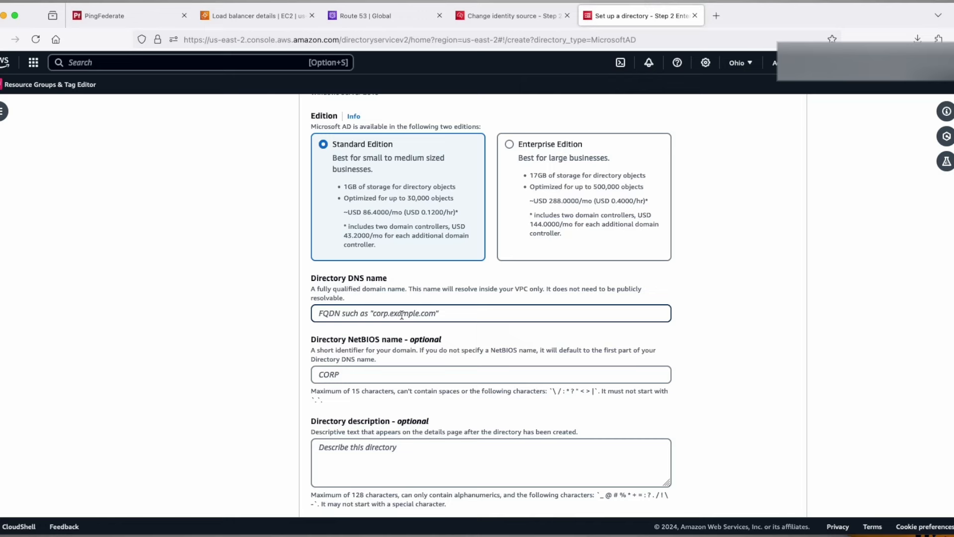
{"action": "type", "text": "pingfed"}
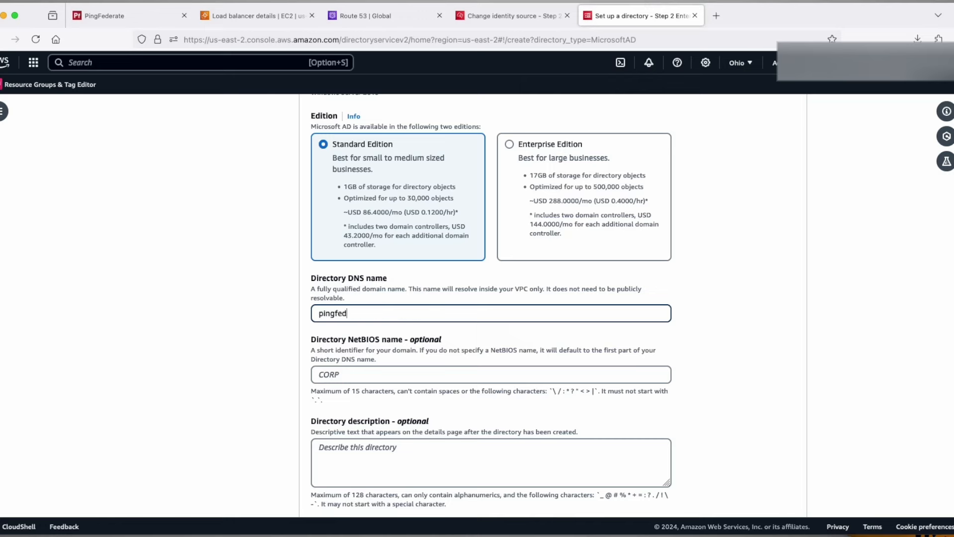
{"action": "type", "text": "directory.rohitvas"}
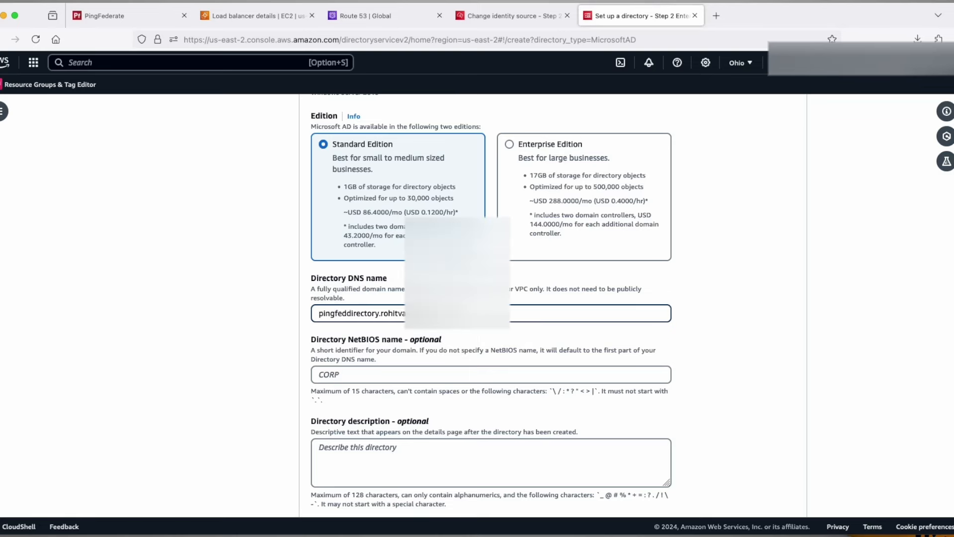
{"action": "key", "text": "Tab"}
{"action": "type", "text": "CORP"}
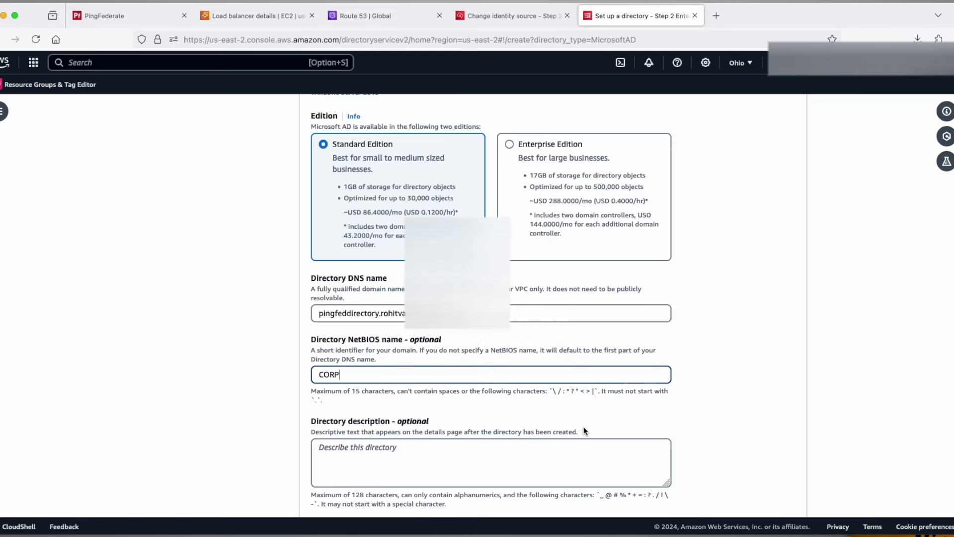
{"action": "scroll", "coordinate": [520, 410], "scroll_direction": "down", "scroll_amount": 3}
{"action": "left_click", "coordinate": [473, 330]}
{"action": "type", "text": "directory for p"}
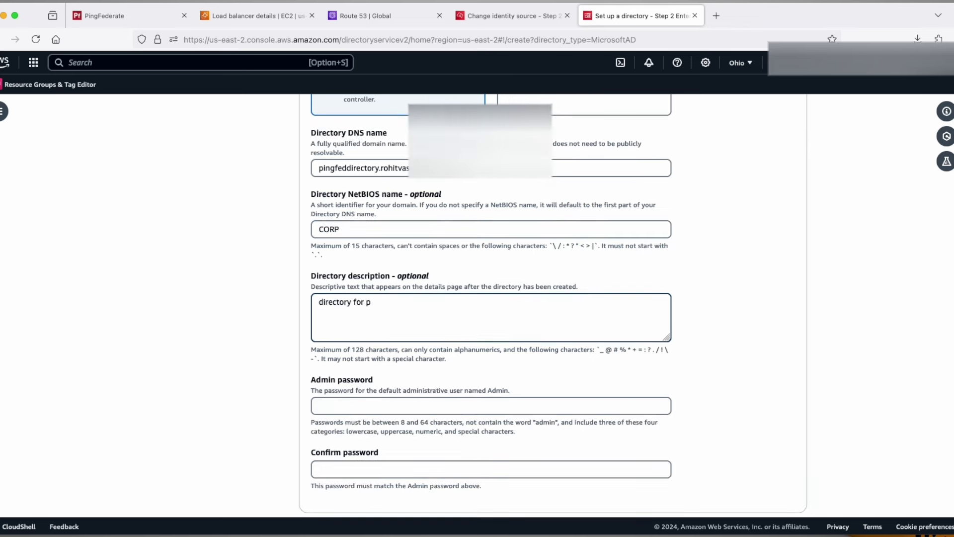
{"action": "type", "text": "ing fed LDAP"}
Enter and confirm the directory admin password, then continue to networking
{"action": "scroll", "coordinate": [717, 363], "scroll_direction": "down", "scroll_amount": 2}
{"action": "left_click", "coordinate": [457, 357]}
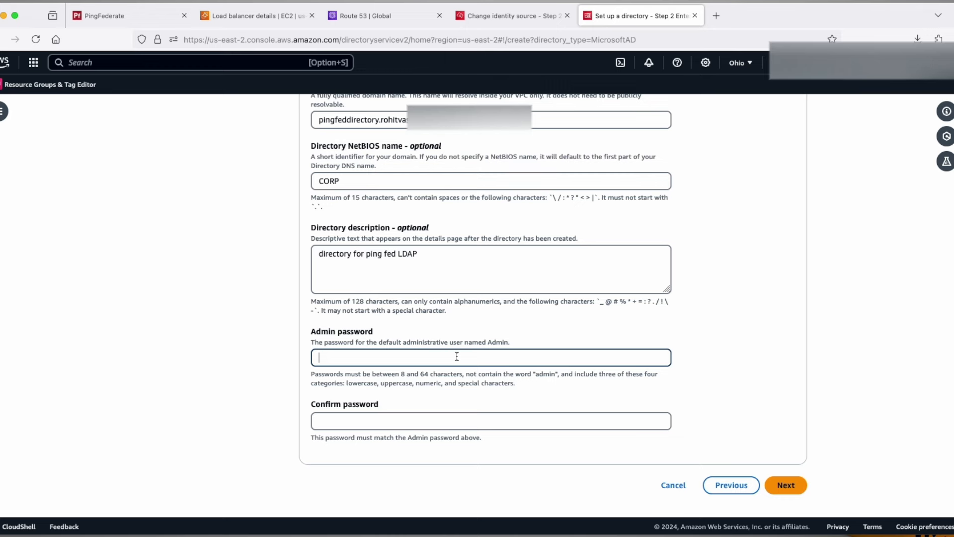
{"action": "type", "text": "•••"}
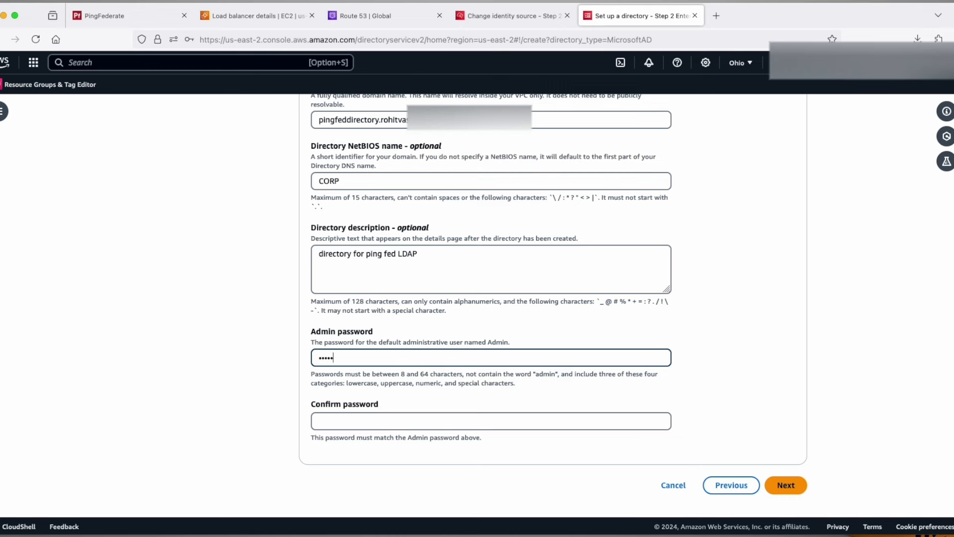
{"action": "key", "text": "BackSpace"}
{"action": "key", "text": "BackSpace"}
{"action": "key", "text": "BackSpace"}
{"action": "key", "text": "BackSpace"}
{"action": "key", "text": "BackSpace"}
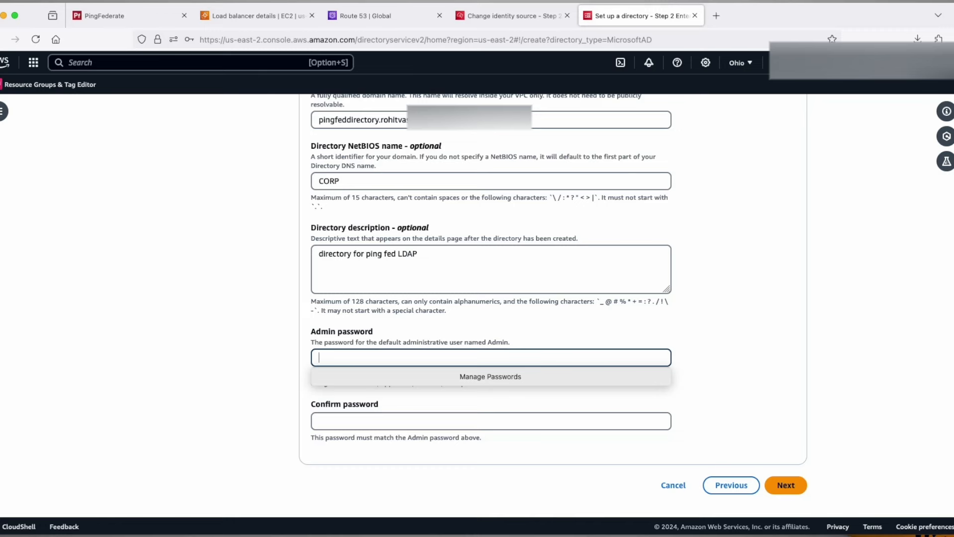
{"action": "type", "text": "*********"}
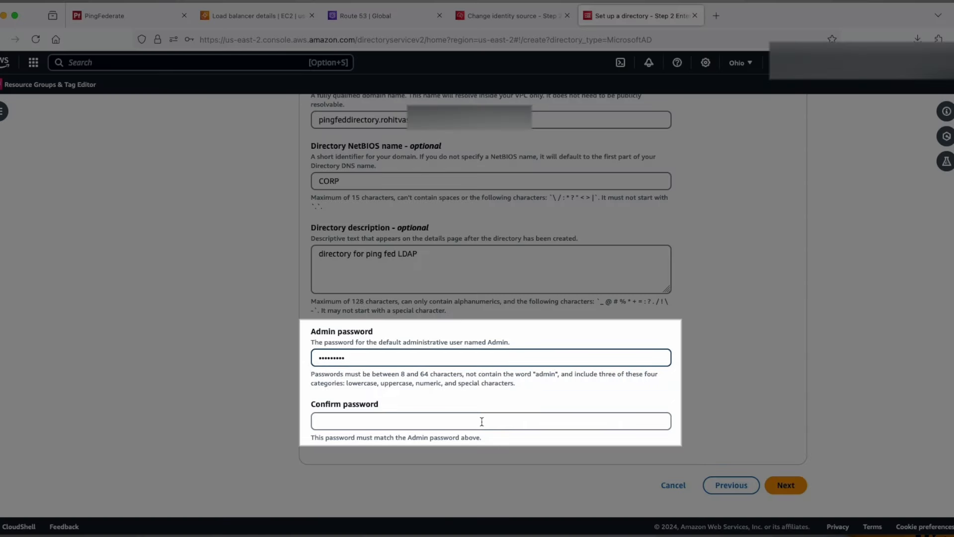
{"action": "left_click", "coordinate": [482, 421]}
{"action": "type", "text": "********"}
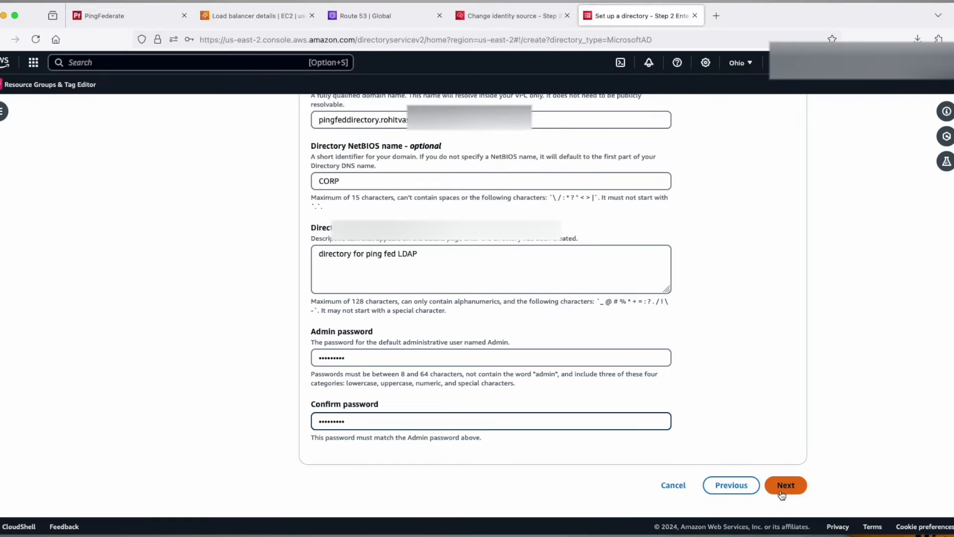
{"action": "left_click", "coordinate": [783, 486]}
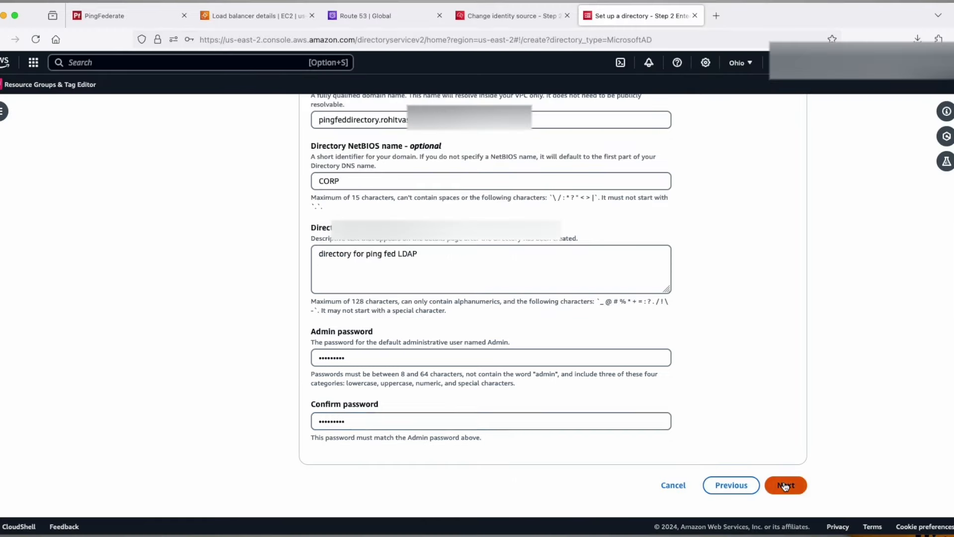
Keep the chosen VPC and place the directory in the us-east-2b and us-east-2c private subnets
{"action": "left_click", "coordinate": [332, 178]}
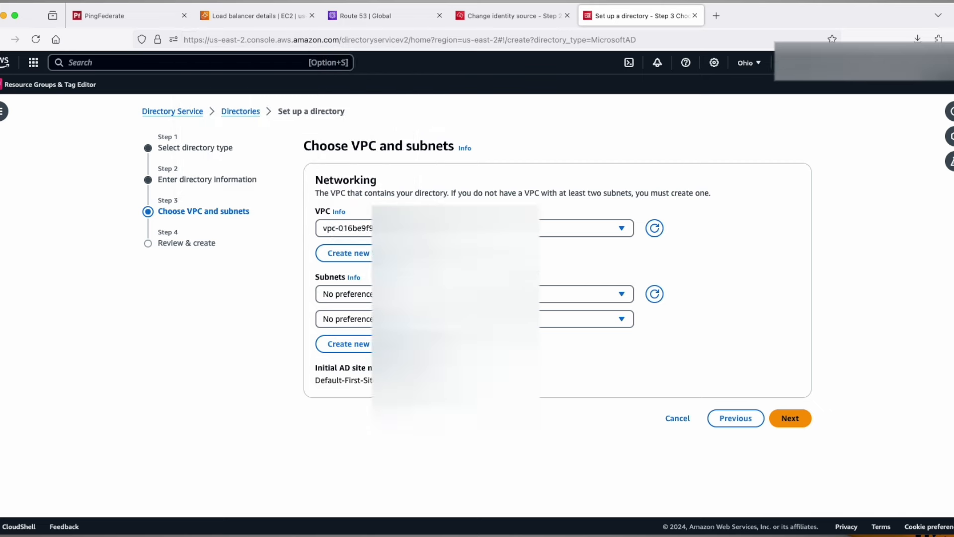
{"action": "left_click", "coordinate": [497, 228]}
{"action": "left_click", "coordinate": [497, 267]}
{"action": "left_click", "coordinate": [584, 297]}
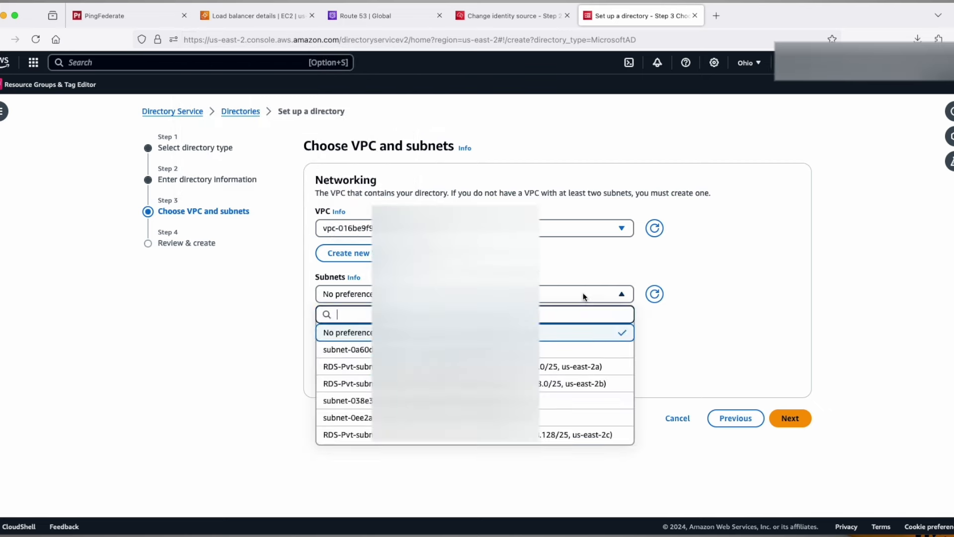
{"action": "left_click", "coordinate": [497, 383]}
{"action": "left_click", "coordinate": [497, 318]}
{"action": "left_click", "coordinate": [497, 298]}
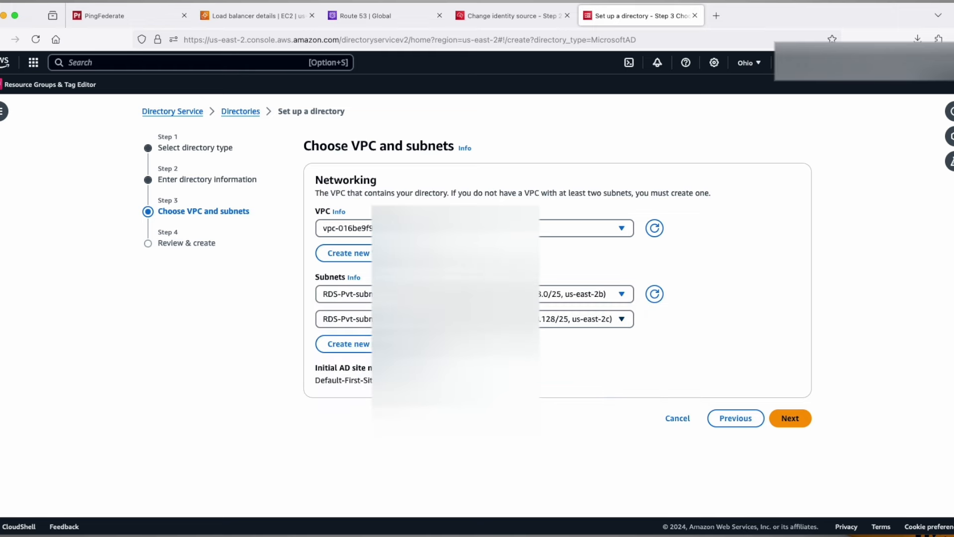
{"action": "left_click", "coordinate": [790, 418]}
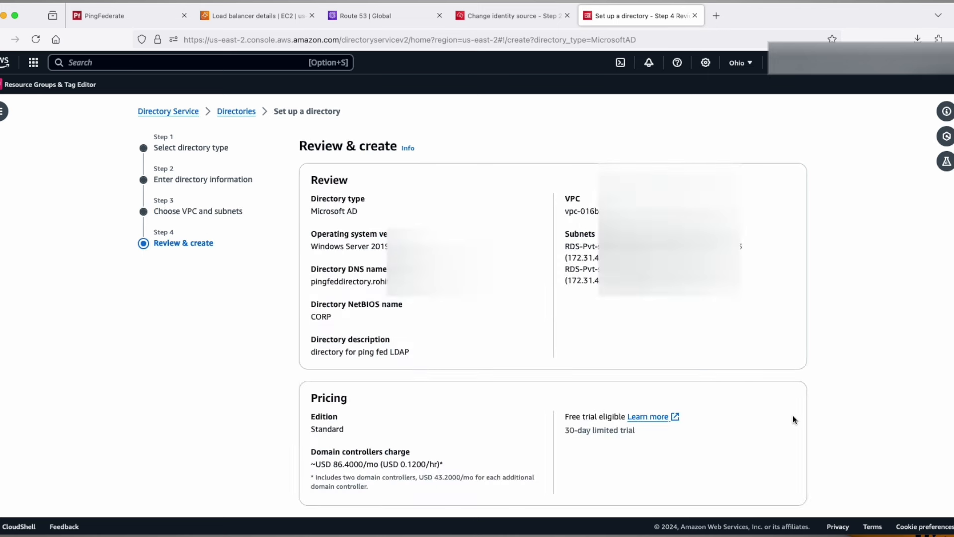
Create the directory, review the new pingfeddirectory details, and return to PingFederate
{"action": "scroll", "coordinate": [792, 419], "scroll_direction": "down", "scroll_amount": 2}
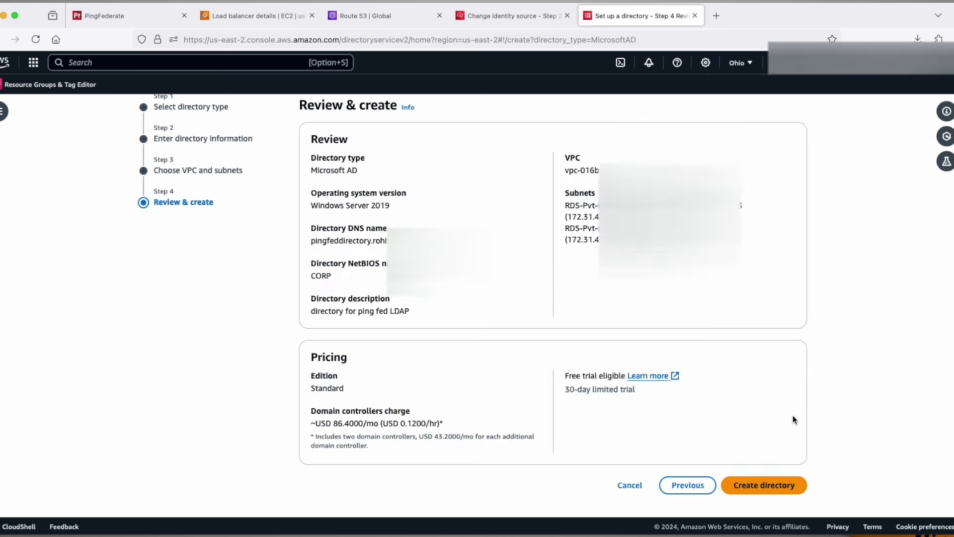
{"action": "left_click", "coordinate": [787, 489]}
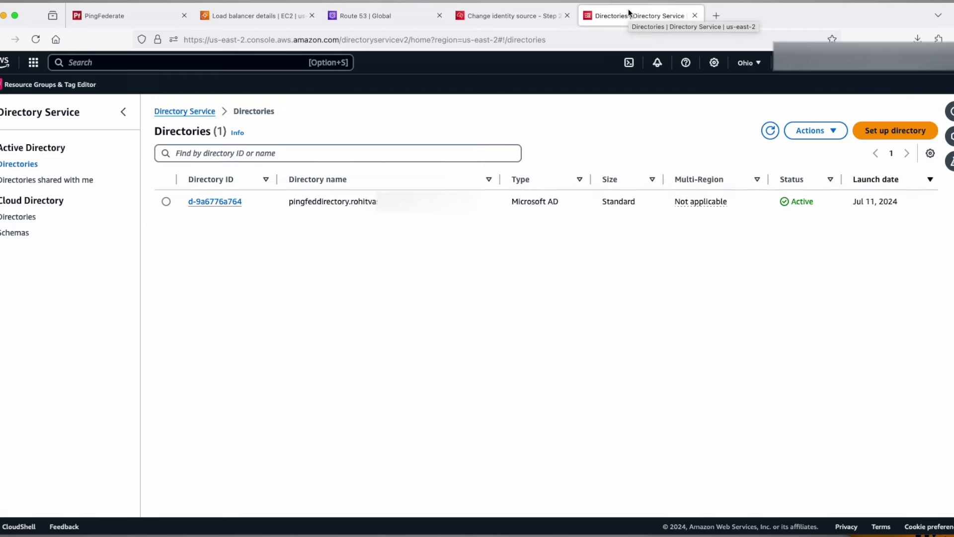
{"action": "left_click", "coordinate": [224, 202]}
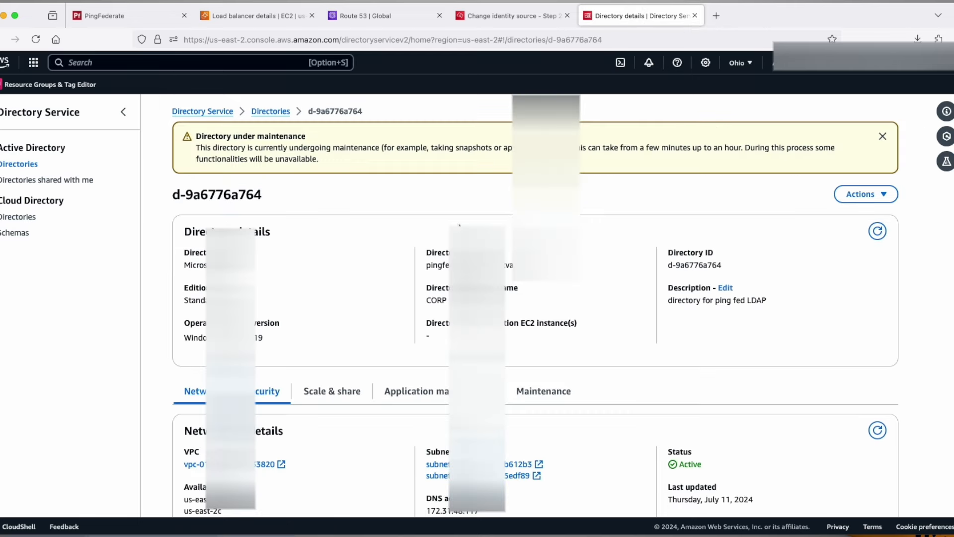
{"action": "scroll", "coordinate": [578, 394], "scroll_direction": "down", "scroll_amount": 3}
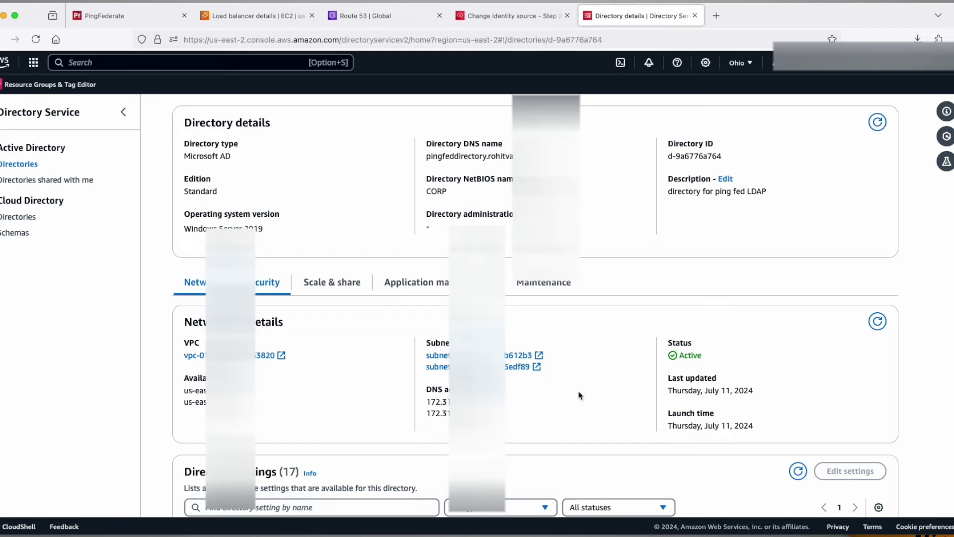
{"action": "scroll", "coordinate": [579, 396], "scroll_direction": "down", "scroll_amount": 3}
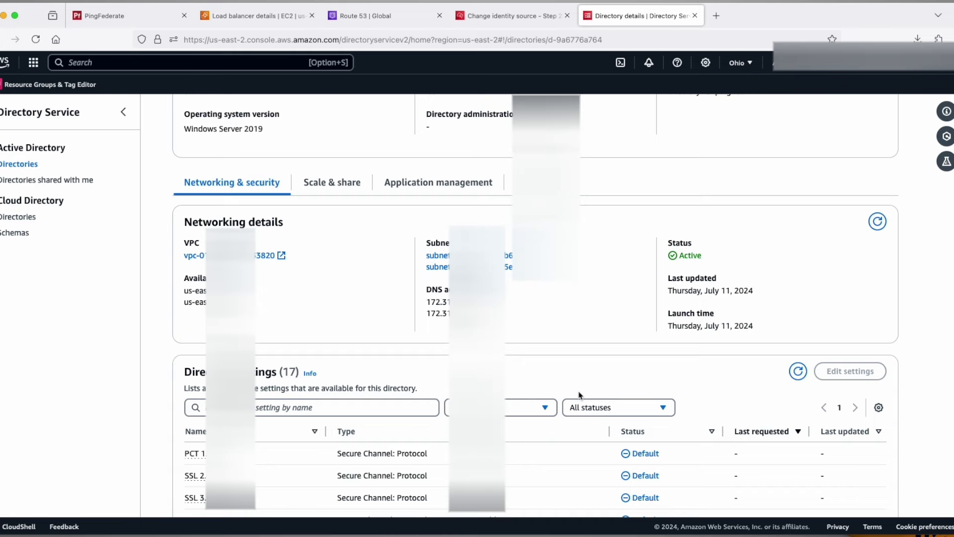
{"action": "left_click", "coordinate": [143, 16]}
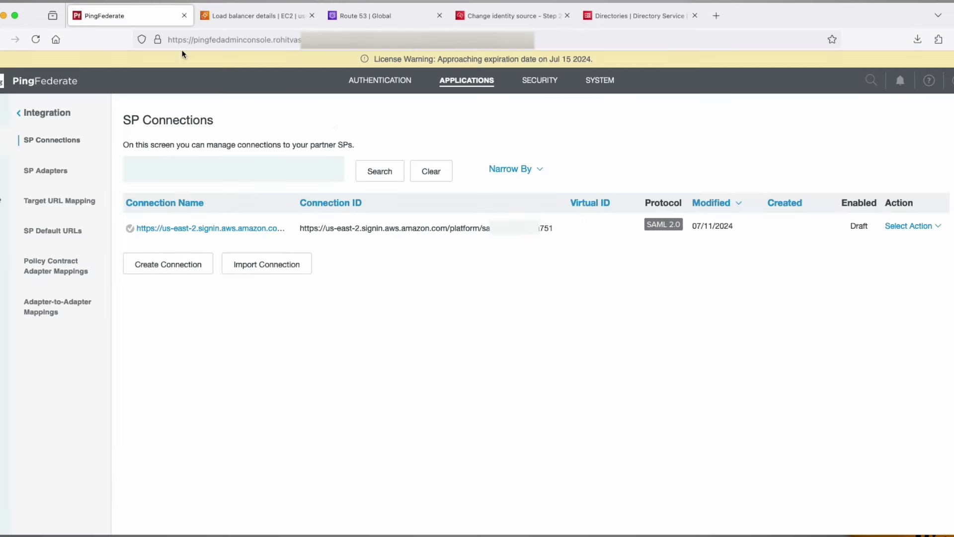
Add a new LDAP data store named AWSManagedAD from the system data stores list
{"action": "left_click", "coordinate": [602, 81]}
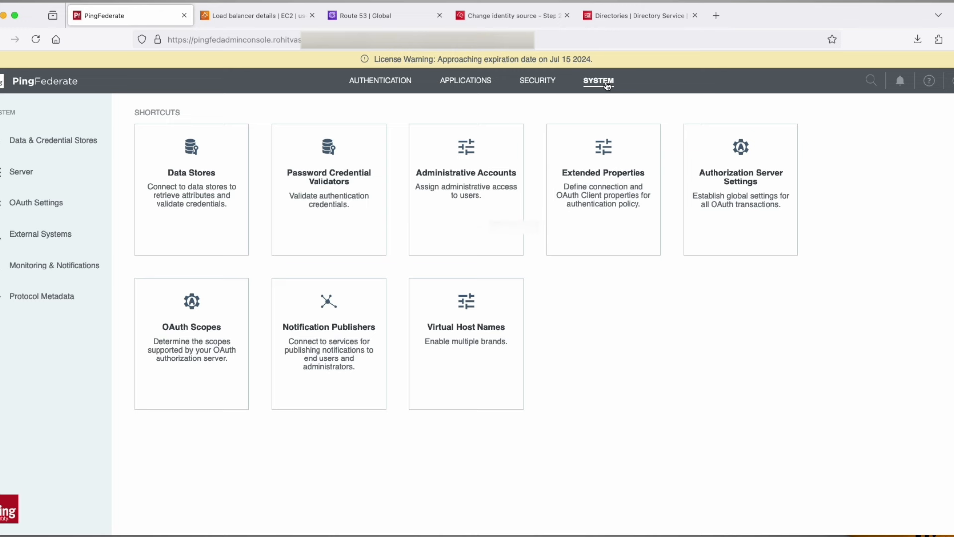
{"action": "left_click", "coordinate": [207, 180]}
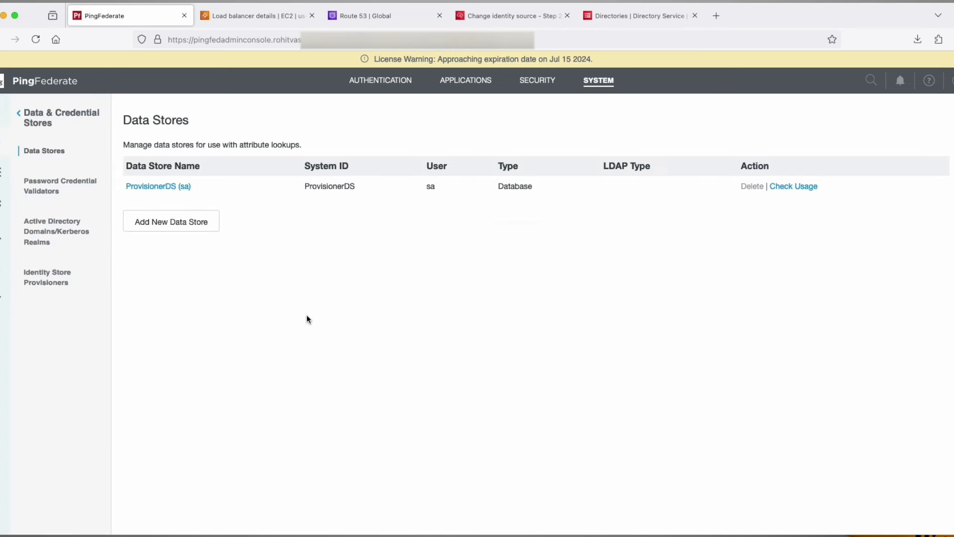
{"action": "left_click", "coordinate": [183, 224]}
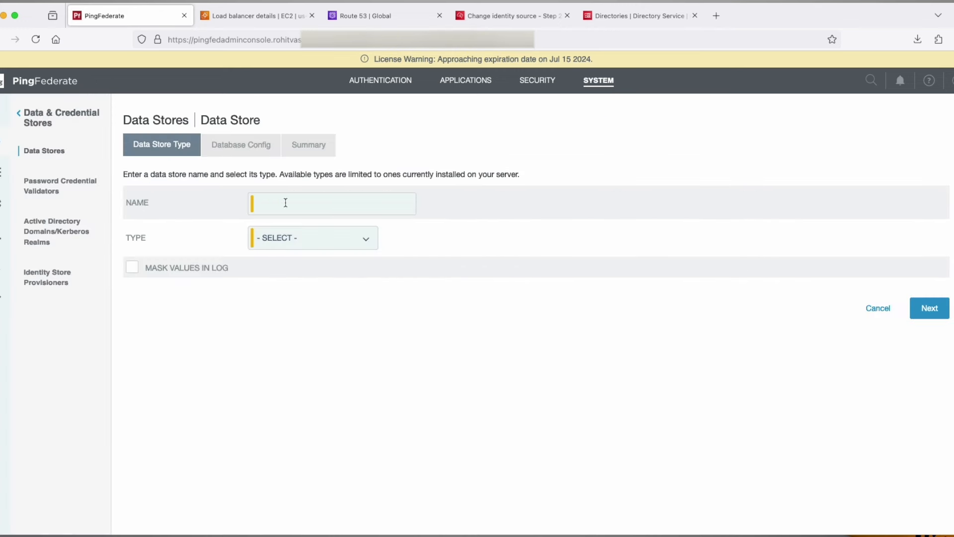
{"action": "type", "text": "AWS"}
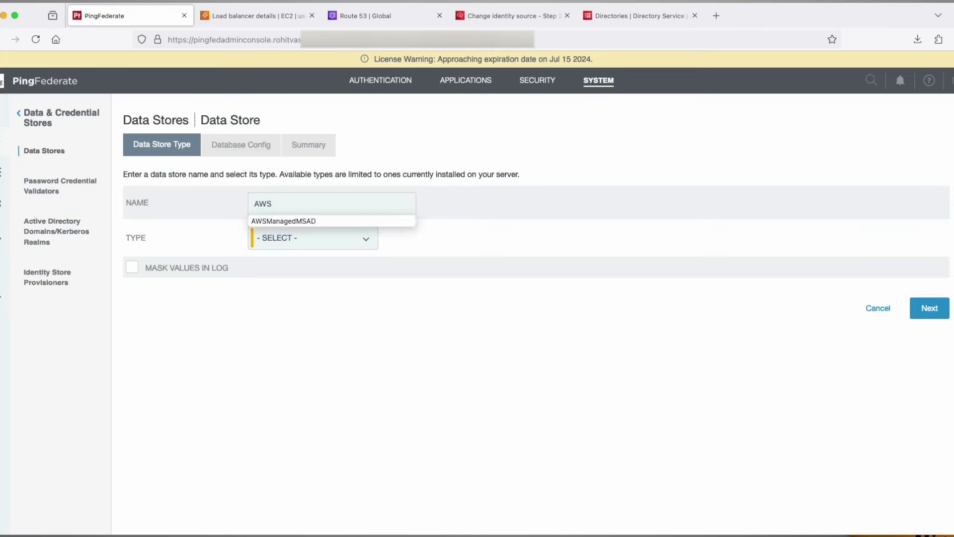
{"action": "left_click", "coordinate": [298, 220]}
{"action": "left_click", "coordinate": [313, 238]}
{"action": "left_click", "coordinate": [298, 258]}
{"action": "left_click", "coordinate": [928, 308]}
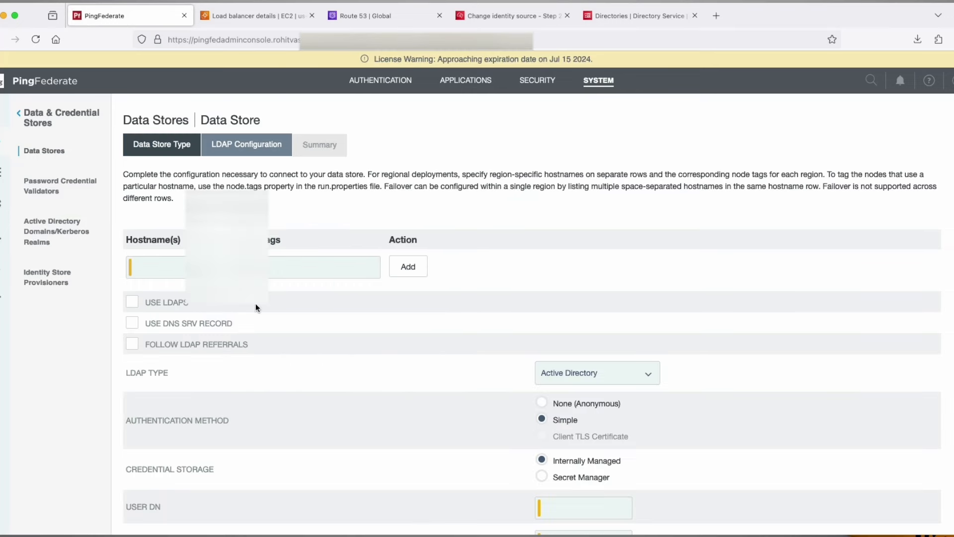
Add the pingfeddirectory hostname and set the bind user DN to Admin with its password
{"action": "type", "text": "pi"}
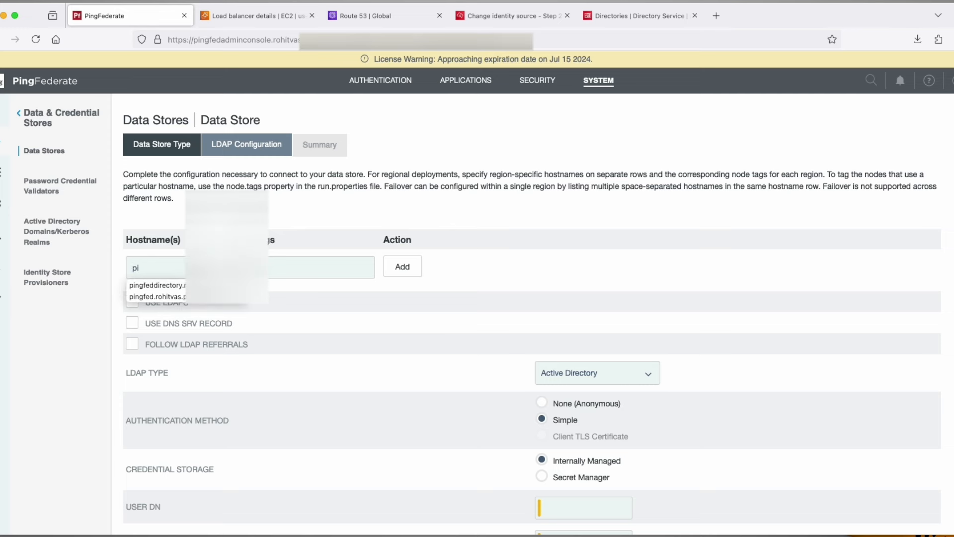
{"action": "key", "text": "Down"}
{"action": "key", "text": "Return"}
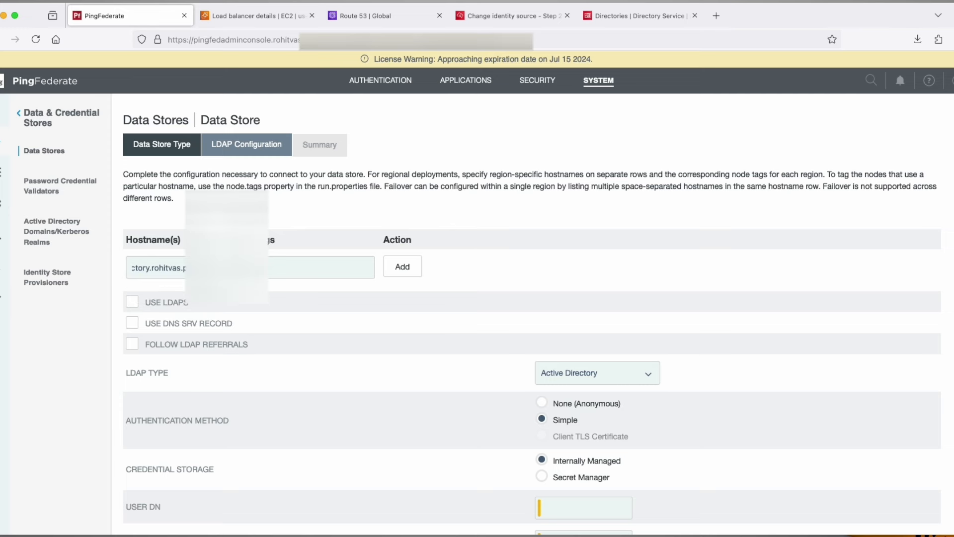
{"action": "left_click", "coordinate": [401, 267]}
{"action": "scroll", "coordinate": [512, 380], "scroll_direction": "down", "scroll_amount": 2}
{"action": "scroll", "coordinate": [623, 345], "scroll_direction": "down", "scroll_amount": 2}
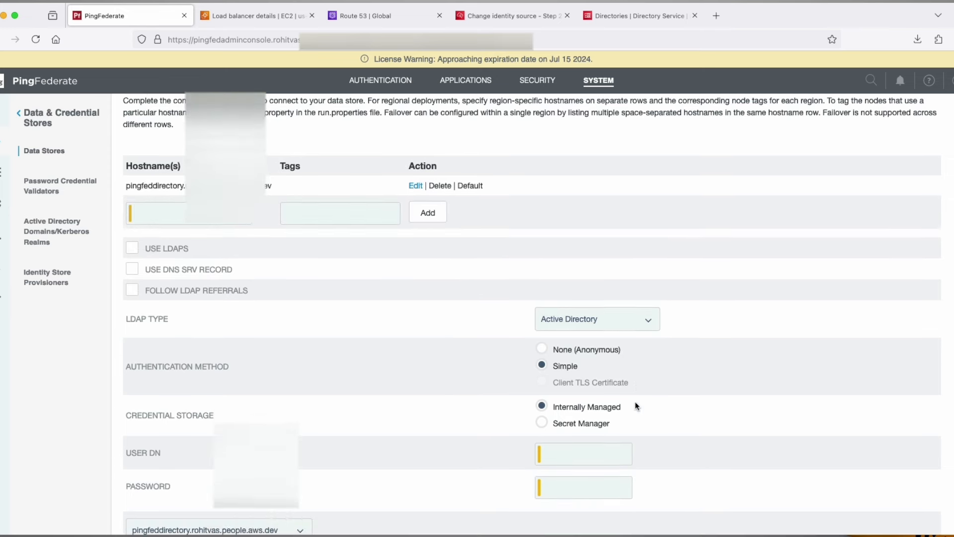
{"action": "left_click", "coordinate": [600, 420]}
{"action": "type", "text": "Admin"}
{"action": "key", "text": "Tab"}
{"action": "type", "text": "*********"}
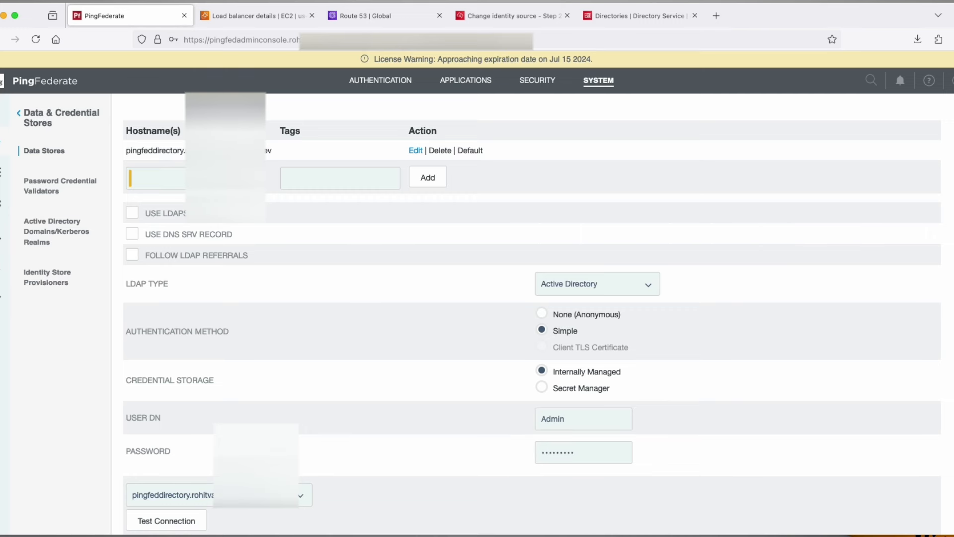
Test the LDAP connection, review the failure, and switch to the Directory Service tab
{"action": "scroll", "coordinate": [450, 472], "scroll_direction": "down", "scroll_amount": 2}
{"action": "left_click", "coordinate": [189, 465]}
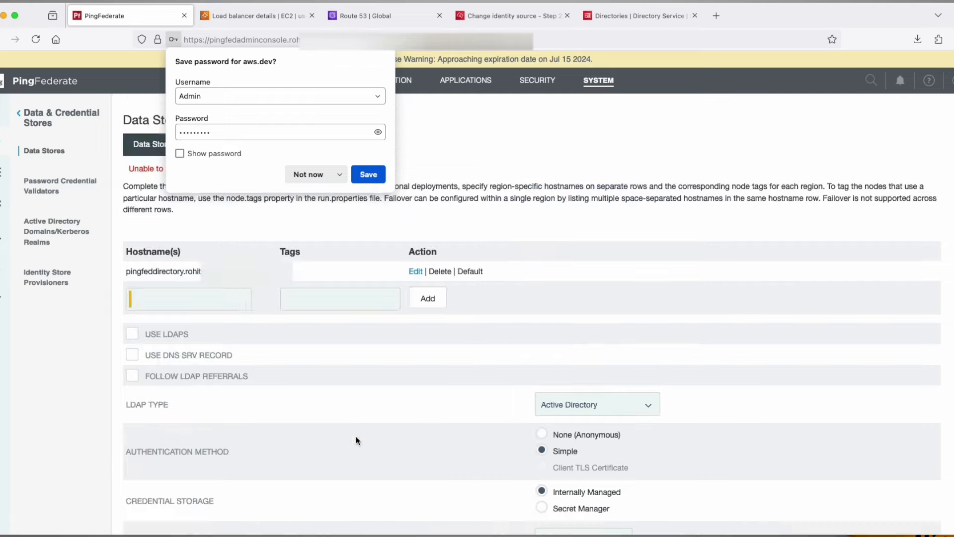
{"action": "left_click", "coordinate": [308, 174]}
{"action": "scroll", "coordinate": [493, 343], "scroll_direction": "down", "scroll_amount": 3}
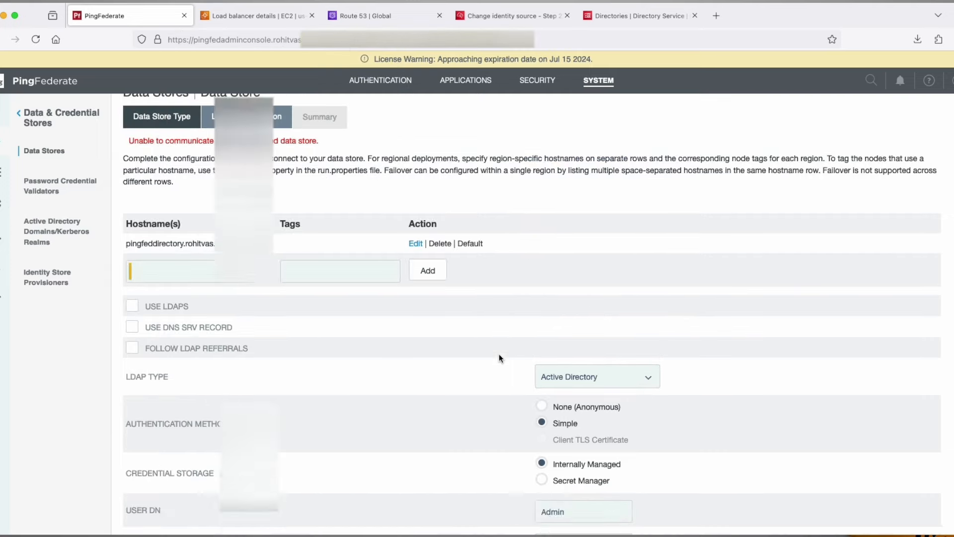
{"action": "scroll", "coordinate": [500, 358], "scroll_direction": "down", "scroll_amount": 3}
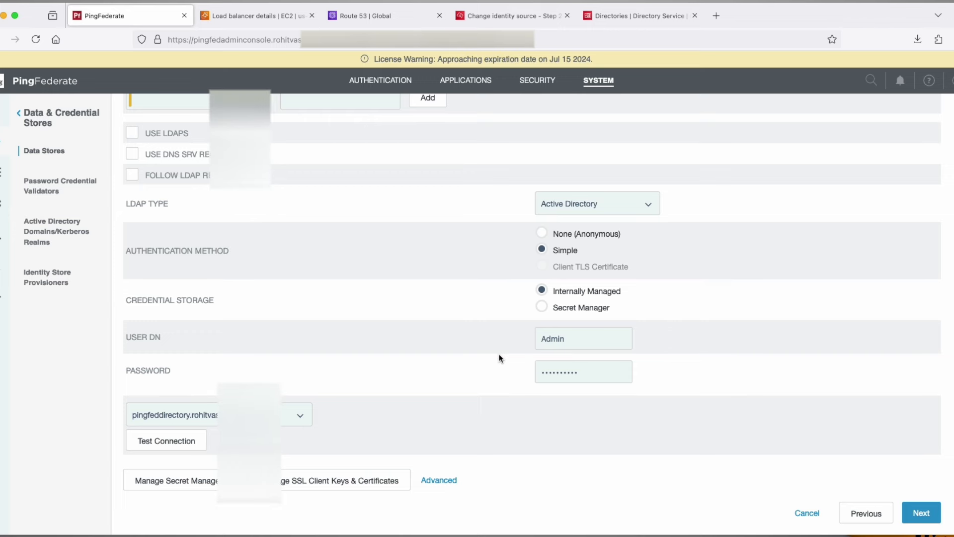
{"action": "scroll", "coordinate": [500, 358], "scroll_direction": "up", "scroll_amount": 4}
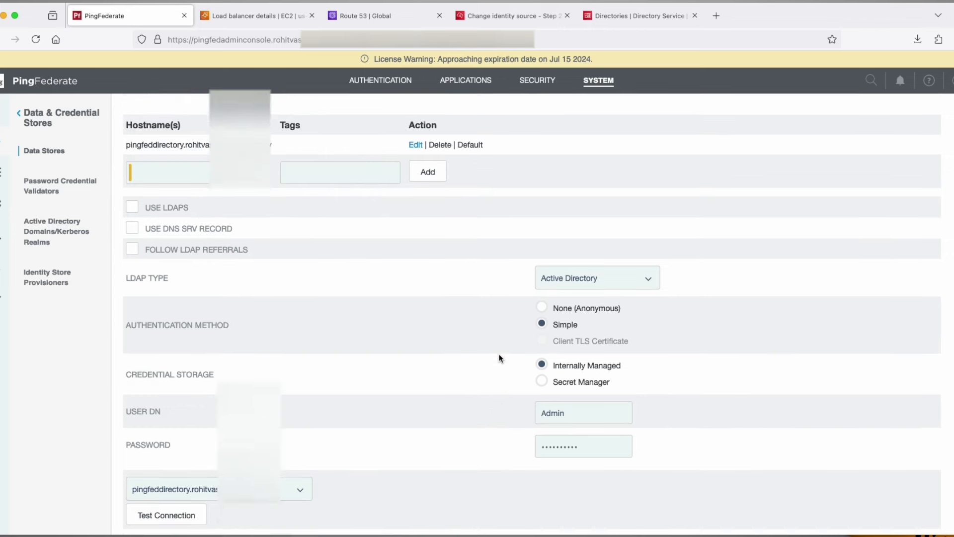
{"action": "scroll", "coordinate": [500, 358], "scroll_direction": "down", "scroll_amount": 4}
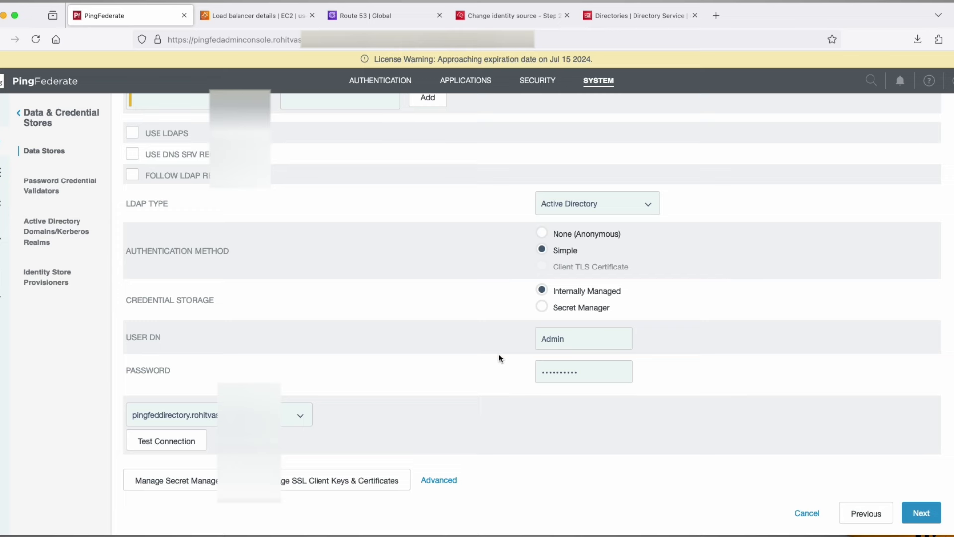
{"action": "scroll", "coordinate": [500, 358], "scroll_direction": "up", "scroll_amount": 5}
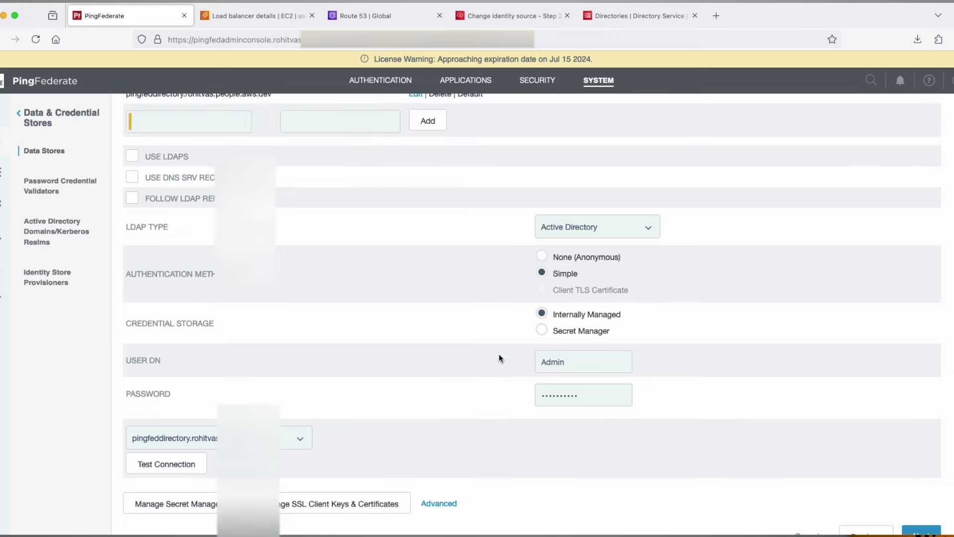
{"action": "scroll", "coordinate": [500, 358], "scroll_direction": "up", "scroll_amount": 2}
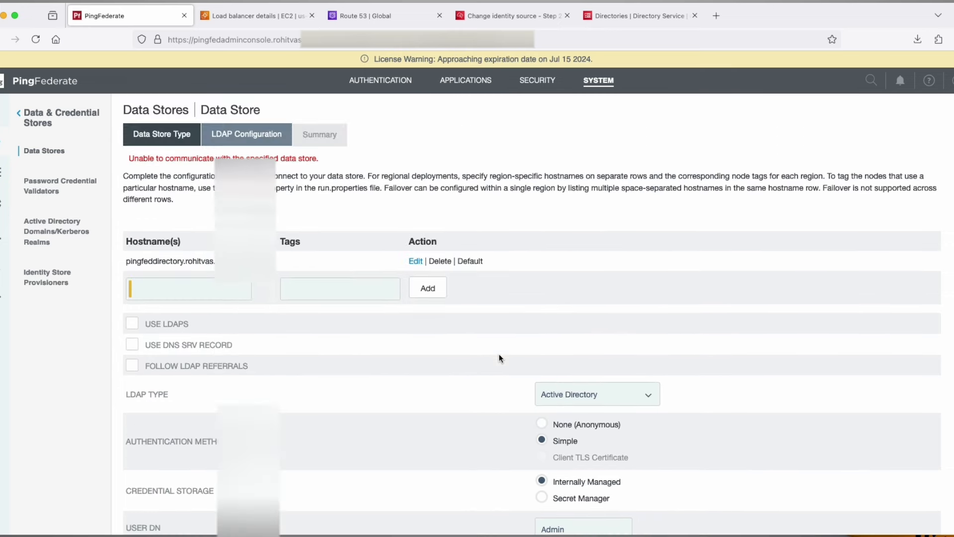
{"action": "scroll", "coordinate": [500, 357], "scroll_direction": "down", "scroll_amount": 7}
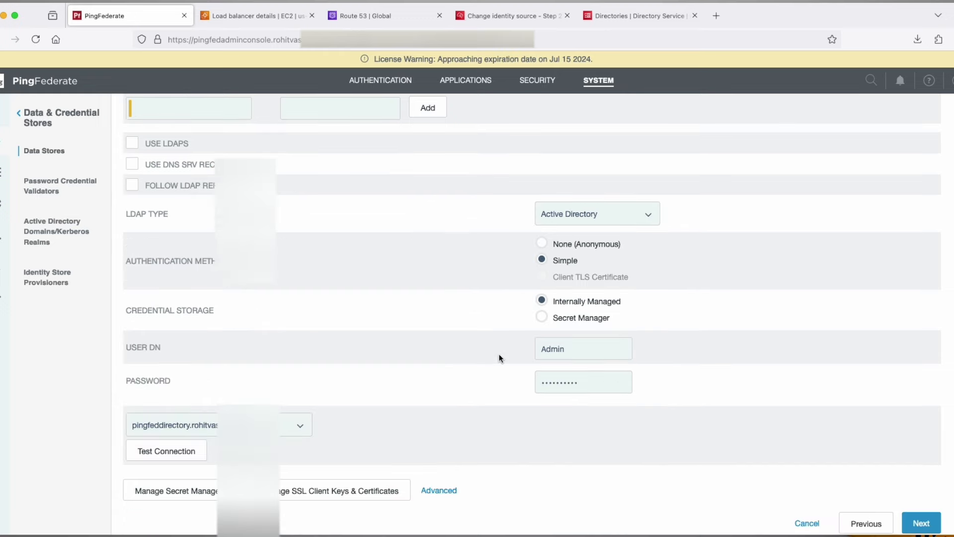
{"action": "scroll", "coordinate": [500, 358], "scroll_direction": "down", "scroll_amount": 1}
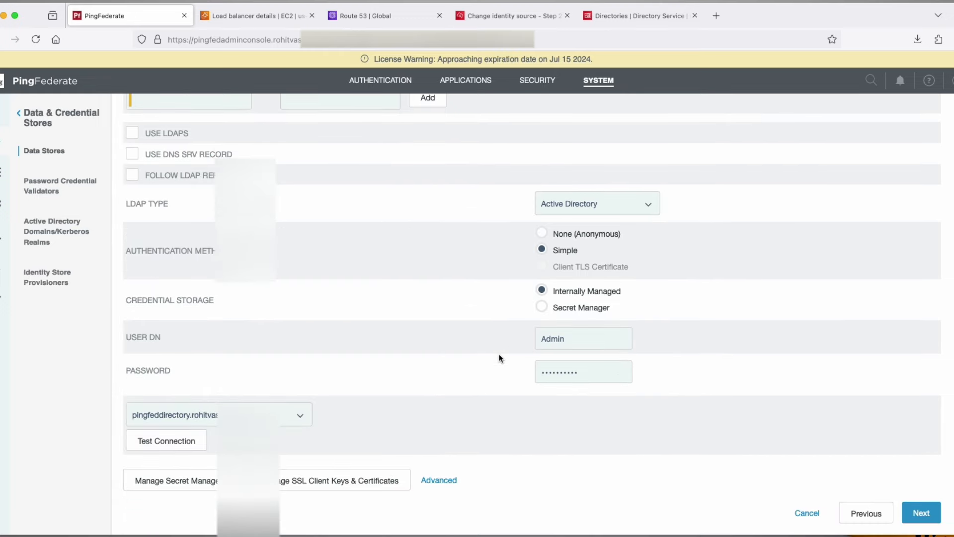
{"action": "left_click", "coordinate": [630, 13]}
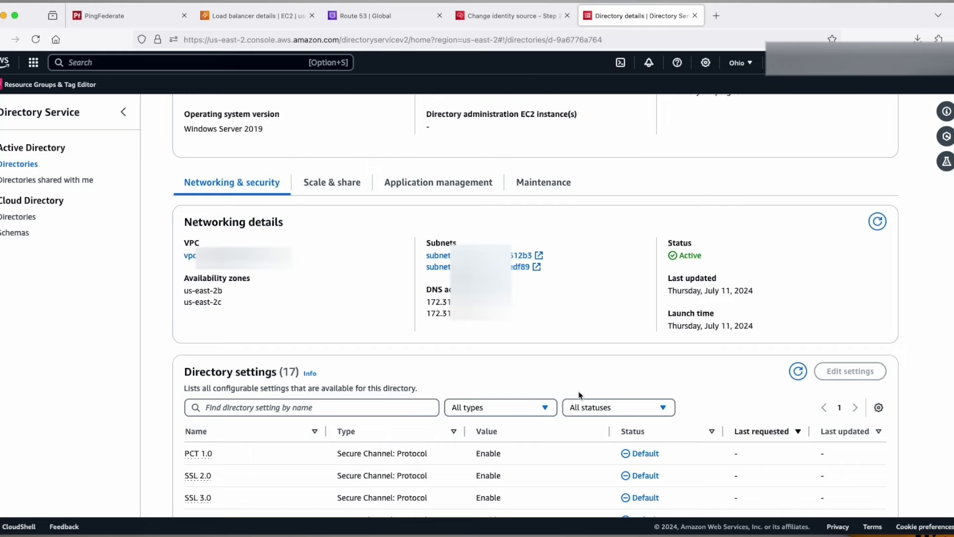
Start a new Route 53 inbound resolver endpoint named PingFederateInbound
{"action": "left_click", "coordinate": [365, 16]}
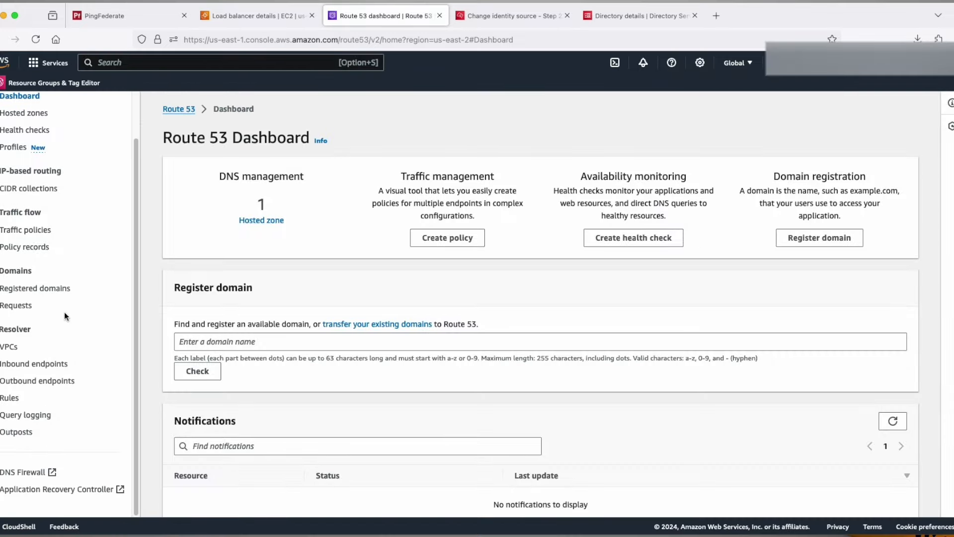
{"action": "left_click", "coordinate": [52, 364]}
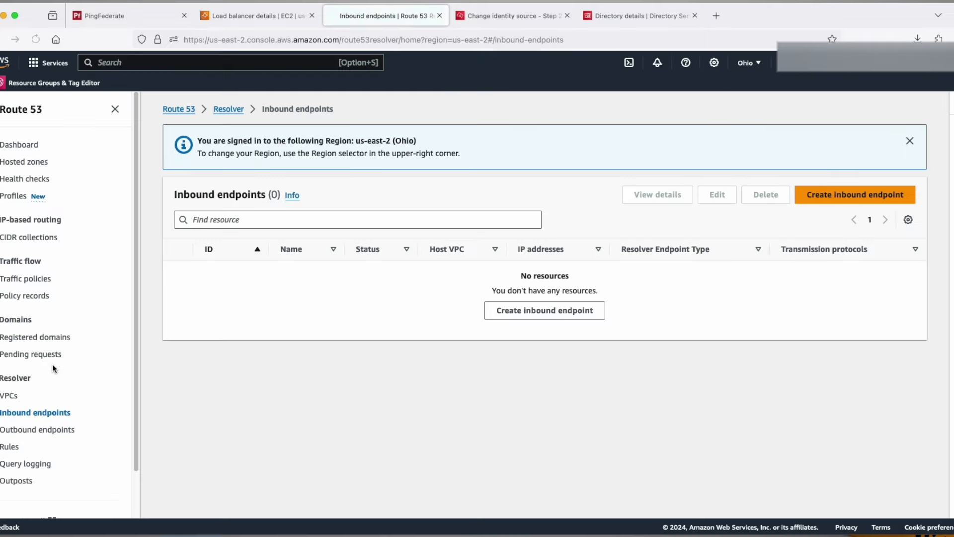
{"action": "left_click", "coordinate": [847, 197]}
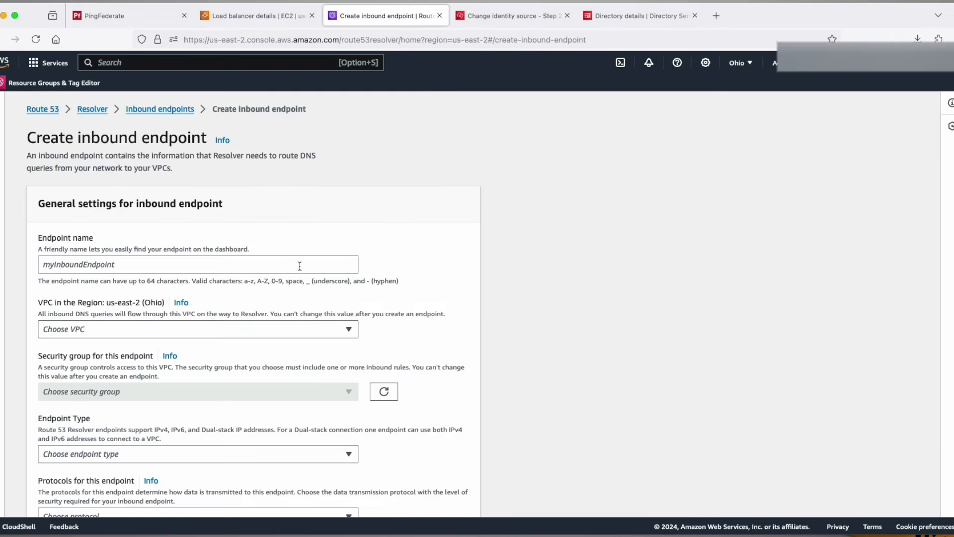
{"action": "left_click", "coordinate": [284, 263]}
{"action": "type", "text": "PingFederateInbound"}
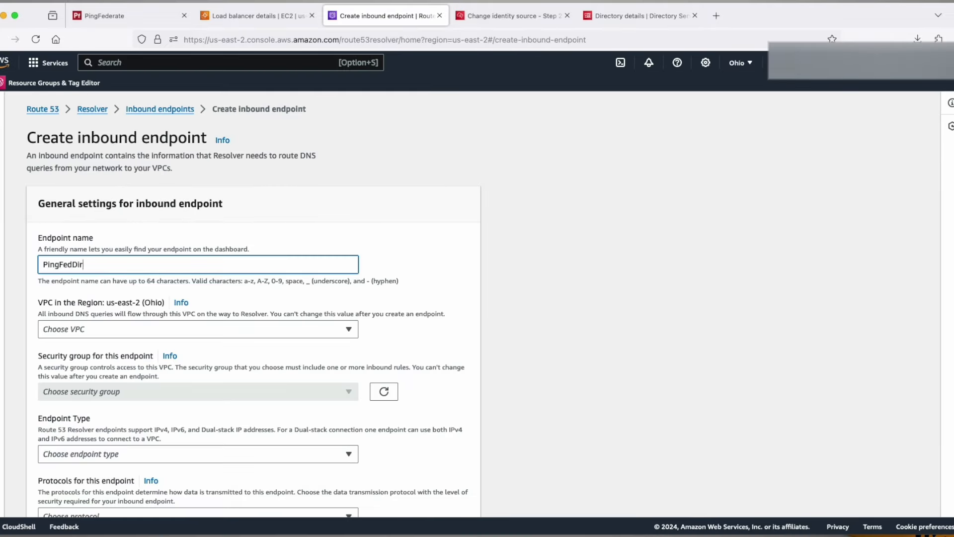
Set the endpoint's VPC, default security group and IPv4 endpoint type
{"action": "left_click", "coordinate": [343, 331]}
{"action": "left_click", "coordinate": [315, 348]}
{"action": "scroll", "coordinate": [535, 341], "scroll_direction": "down", "scroll_amount": 4}
{"action": "left_click", "coordinate": [243, 211]}
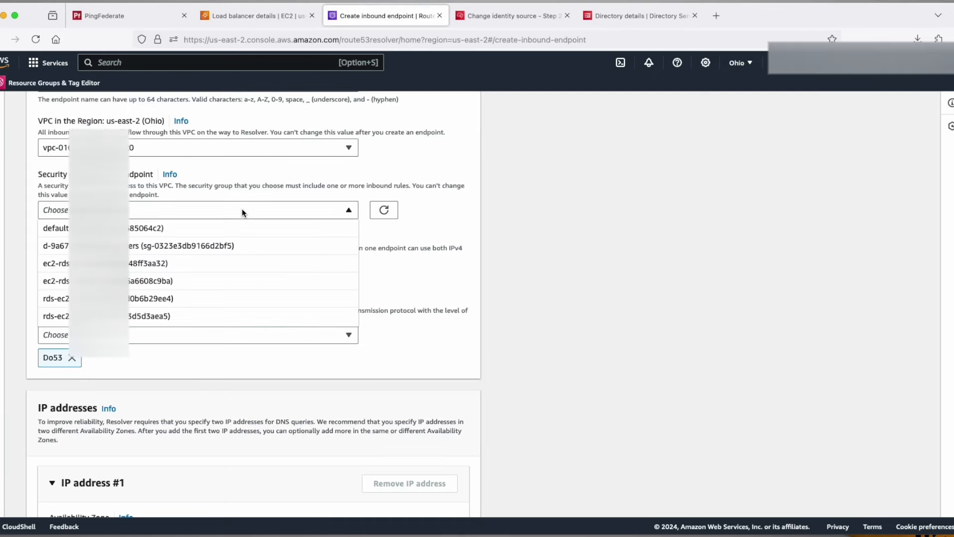
{"action": "left_click", "coordinate": [221, 226]}
{"action": "left_click", "coordinate": [222, 208]}
{"action": "left_click", "coordinate": [221, 208]}
{"action": "left_click", "coordinate": [323, 273]}
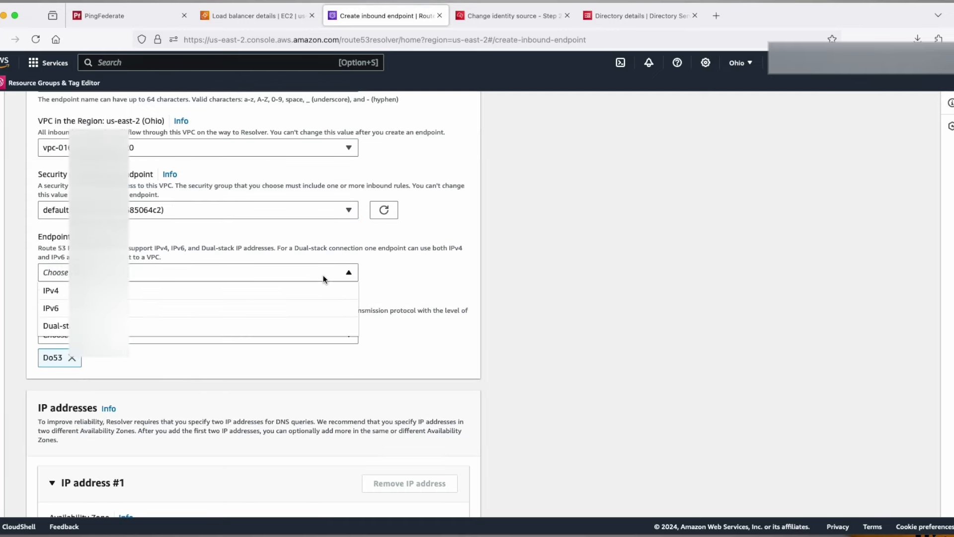
{"action": "left_click", "coordinate": [309, 287]}
Check the directory's availability zones, us-east-2b and us-east-2c, in the directory details
{"action": "scroll", "coordinate": [316, 290], "scroll_direction": "down", "scroll_amount": 5}
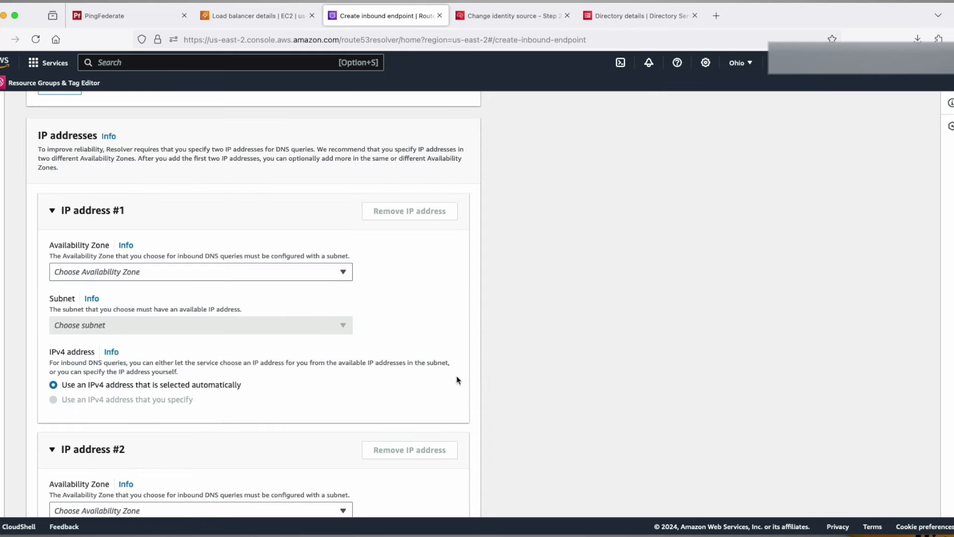
{"action": "left_click", "coordinate": [320, 272]}
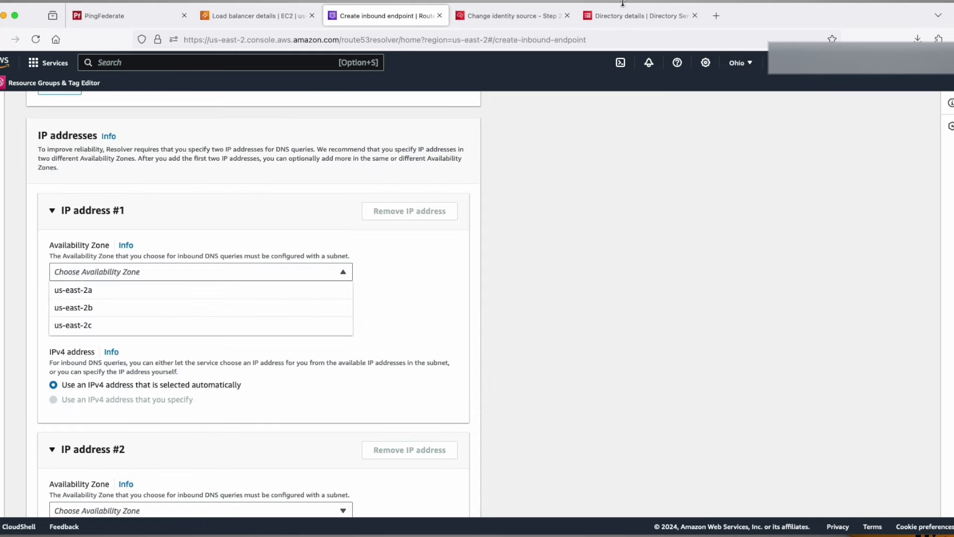
{"action": "left_click", "coordinate": [641, 16]}
{"action": "left_click_drag", "start_coordinate": [201, 390], "coordinate": [253, 406]}
{"action": "left_click", "coordinate": [252, 405]}
{"action": "left_click", "coordinate": [535, 18]}
{"action": "left_click", "coordinate": [378, 16]}
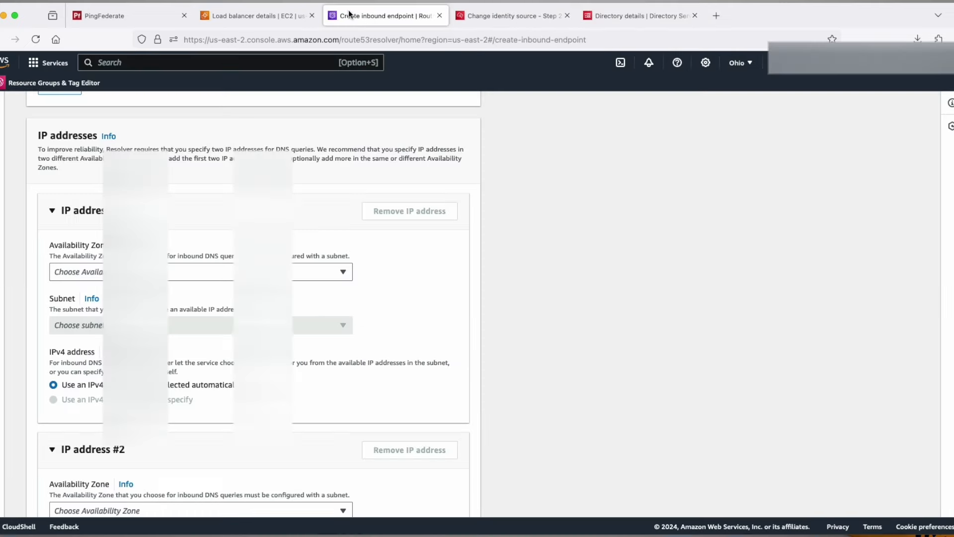
Place IP one in us-east-2b/RDS-Pvt-subnet-1 and IP two in us-east-2c/RDS-Pvt-subnet-2
{"action": "left_click", "coordinate": [209, 271]}
{"action": "left_click", "coordinate": [210, 307]}
{"action": "left_click", "coordinate": [209, 325]}
{"action": "left_click", "coordinate": [318, 343]}
{"action": "scroll", "coordinate": [335, 371], "scroll_direction": "down", "scroll_amount": 3}
{"action": "left_click", "coordinate": [318, 347]}
{"action": "left_click", "coordinate": [318, 401]}
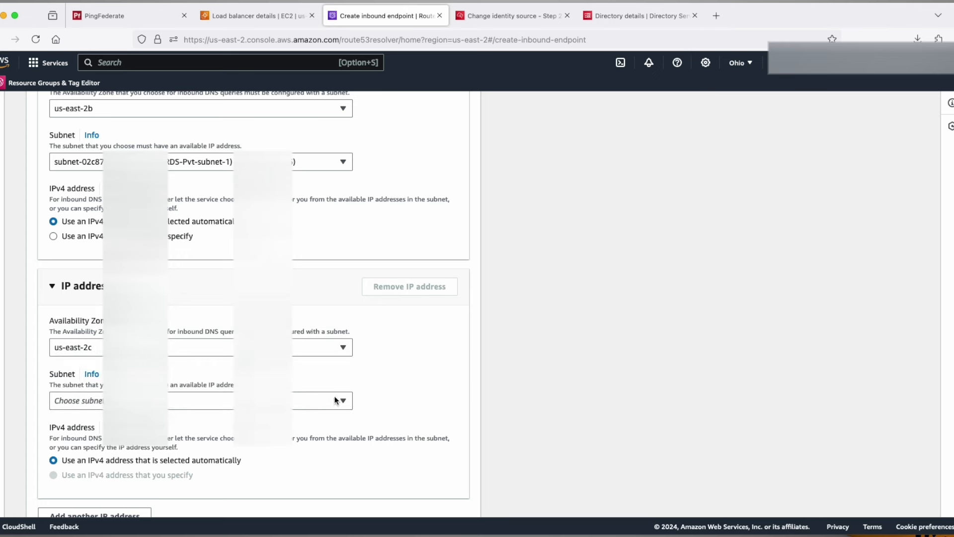
{"action": "left_click", "coordinate": [309, 400]}
{"action": "left_click", "coordinate": [289, 434]}
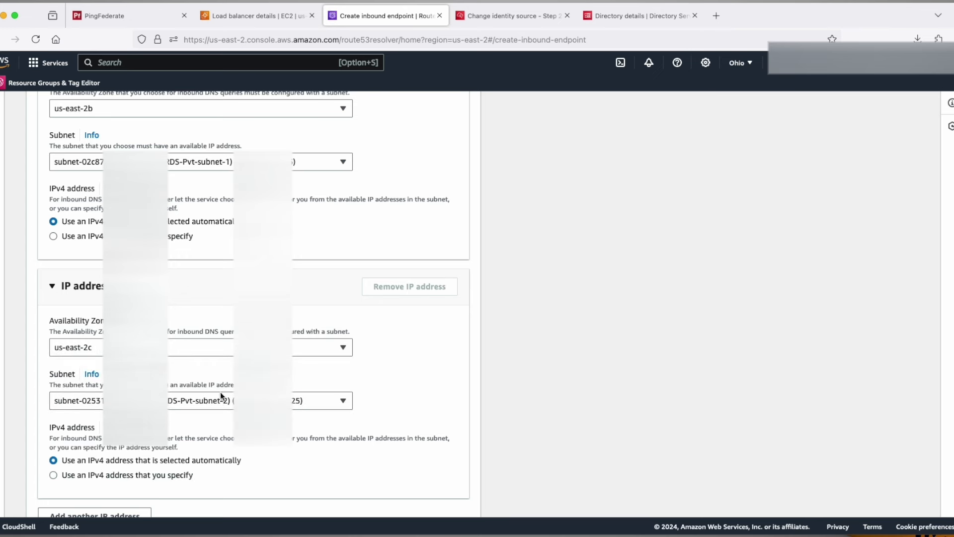
Create the inbound endpoint and go to the Outbound endpoints list
{"action": "scroll", "coordinate": [392, 398], "scroll_direction": "down", "scroll_amount": 5}
{"action": "left_click", "coordinate": [415, 498]}
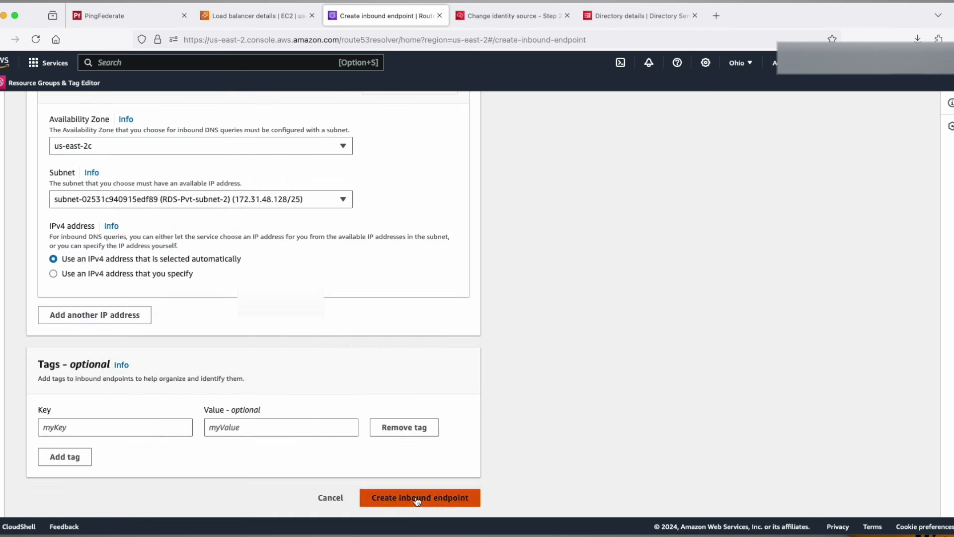
{"action": "left_click", "coordinate": [39, 430]}
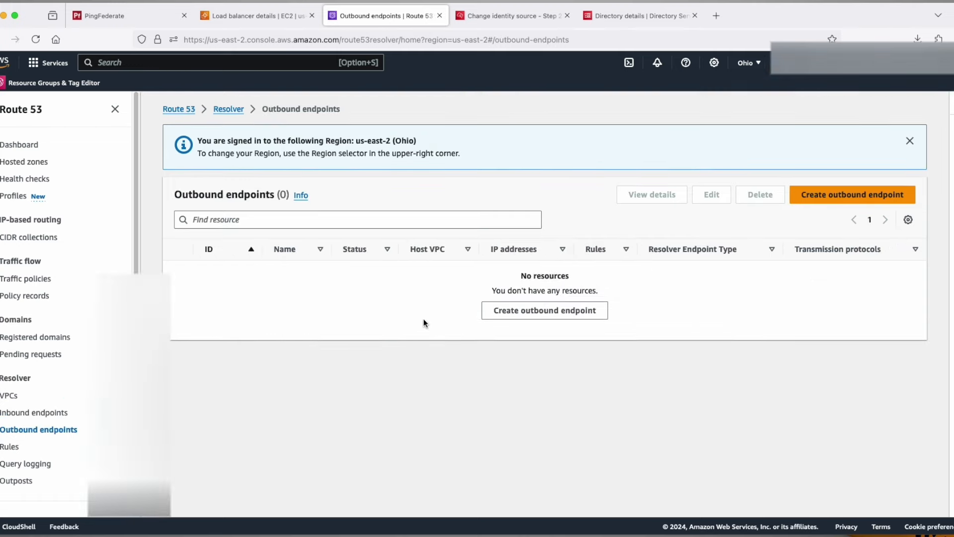
Start outbound endpoint PingFedDirOB with the VPC, default security group and IPv4 type
{"action": "left_click", "coordinate": [852, 195]}
{"action": "left_click", "coordinate": [222, 263]}
{"action": "type", "text": "PingFedDirOB"}
{"action": "left_click", "coordinate": [238, 329]}
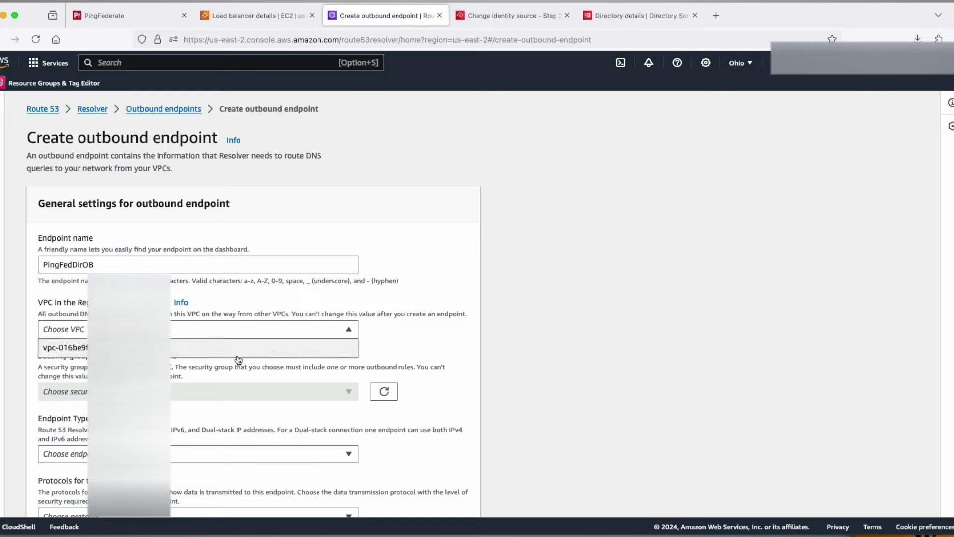
{"action": "left_click", "coordinate": [238, 351]}
{"action": "left_click", "coordinate": [238, 391]}
{"action": "left_click", "coordinate": [233, 279]}
{"action": "scroll", "coordinate": [547, 374], "scroll_direction": "down", "scroll_amount": 4}
{"action": "left_click", "coordinate": [243, 236]}
{"action": "left_click", "coordinate": [245, 254]}
Put its two IPs in the us-east-2b and us-east-2c private subnets
{"action": "scroll", "coordinate": [684, 391], "scroll_direction": "down", "scroll_amount": 5}
{"action": "left_click", "coordinate": [263, 263]}
{"action": "left_click", "coordinate": [264, 298]}
{"action": "left_click", "coordinate": [264, 316]}
{"action": "left_click", "coordinate": [263, 336]}
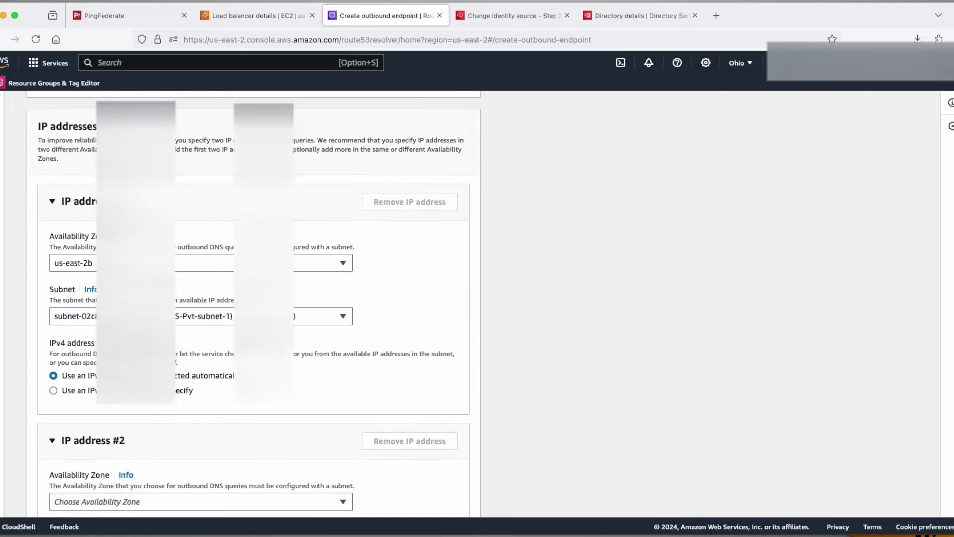
{"action": "scroll", "coordinate": [263, 348], "scroll_direction": "down", "scroll_amount": 3}
{"action": "left_click", "coordinate": [263, 326]}
{"action": "left_click", "coordinate": [263, 381]}
{"action": "left_click", "coordinate": [264, 381]}
{"action": "left_click", "coordinate": [305, 417]}
Create the outbound endpoint and go to the Resolver rules list
{"action": "scroll", "coordinate": [425, 370], "scroll_direction": "down", "scroll_amount": 3}
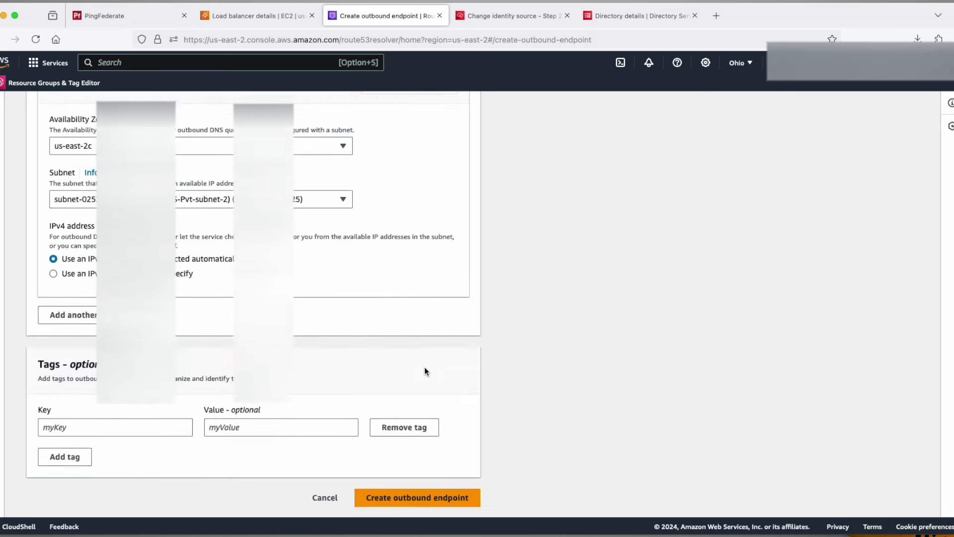
{"action": "left_click", "coordinate": [417, 497]}
{"action": "left_click", "coordinate": [15, 445]}
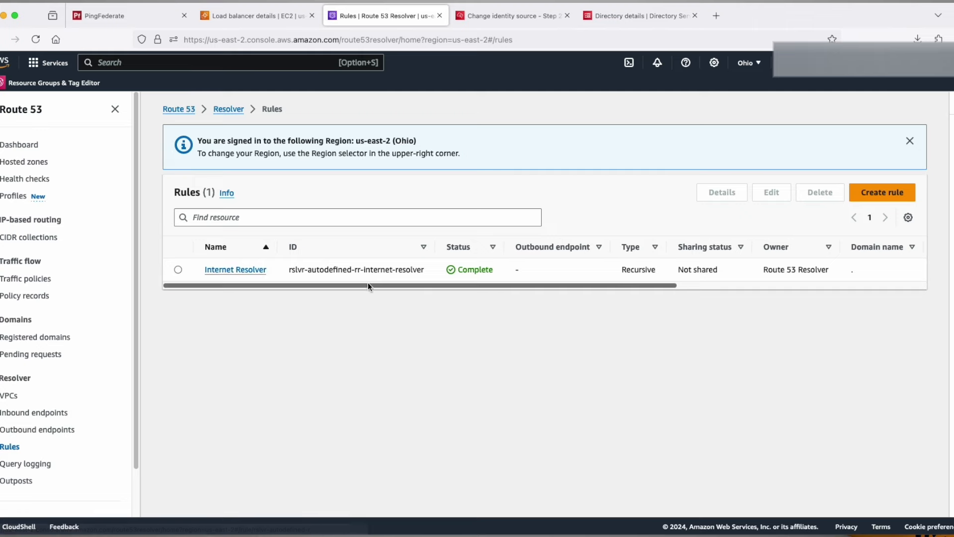
Start a new resolver rule named awsmanagedmsadaccess
{"action": "left_click", "coordinate": [884, 196]}
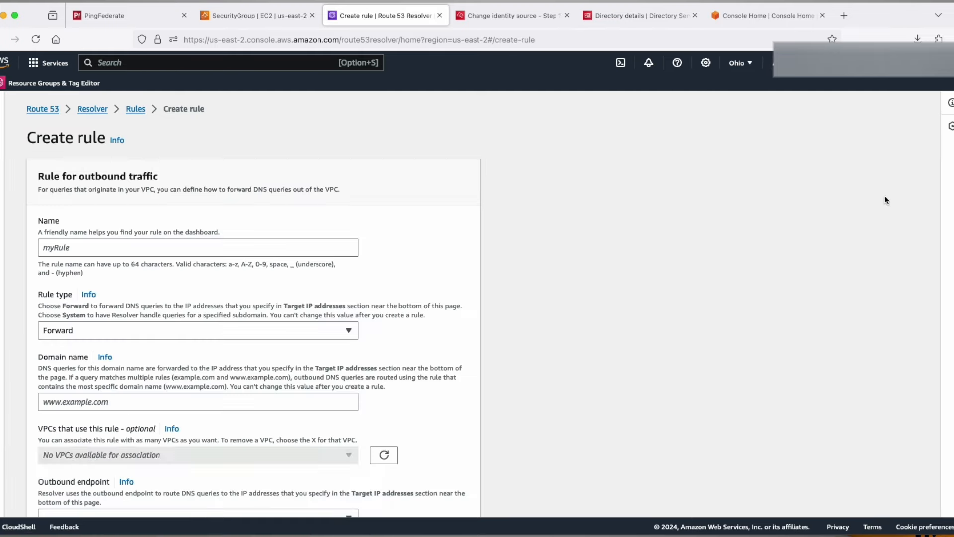
{"action": "left_click", "coordinate": [207, 246]}
{"action": "type", "text": "aw"}
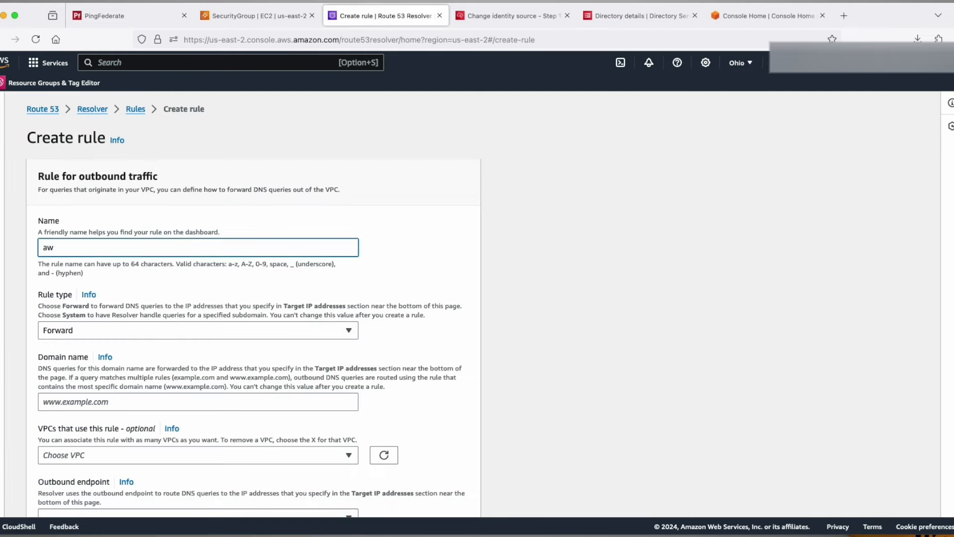
{"action": "type", "text": "smanagedmsadaccess"}
{"action": "scroll", "coordinate": [255, 297], "scroll_direction": "down", "scroll_amount": 2}
{"action": "left_click", "coordinate": [252, 306]}
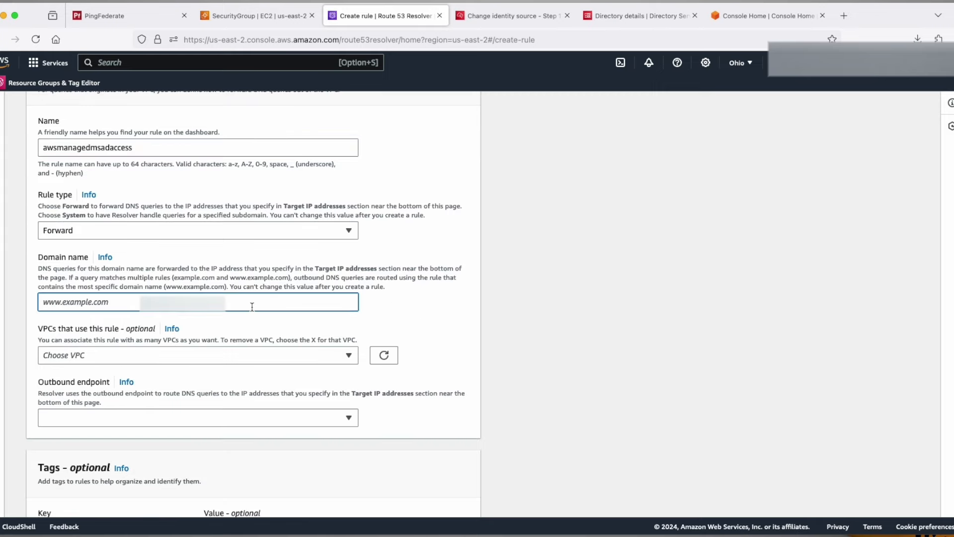
Copy the directory's DNS name and use it as the rule's domain name
{"action": "left_click", "coordinate": [638, 15]}
{"action": "double_click", "coordinate": [469, 198]}
{"action": "key", "text": "super+c"}
{"action": "left_click", "coordinate": [380, 16]}
{"action": "key", "text": "super+v"}
Associate the rule with the VPC and route it through outbound endpoint PingFedDirOB
{"action": "left_click", "coordinate": [199, 355]}
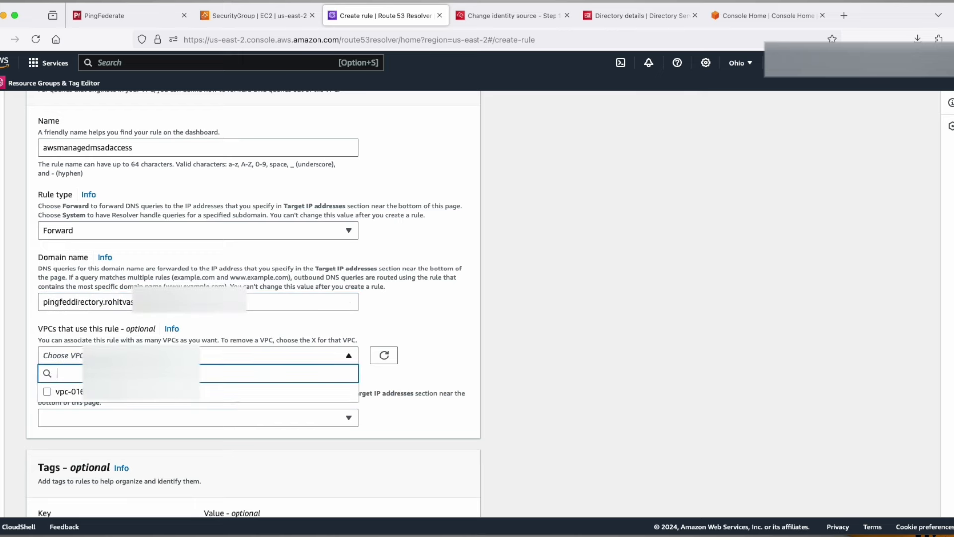
{"action": "left_click", "coordinate": [65, 391]}
{"action": "left_click", "coordinate": [407, 328]}
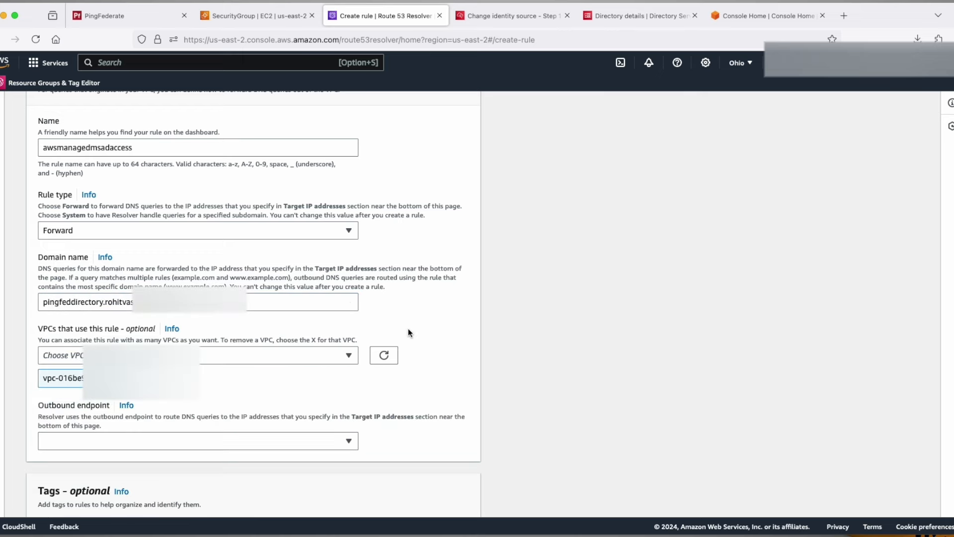
{"action": "scroll", "coordinate": [418, 341], "scroll_direction": "down", "scroll_amount": 2}
{"action": "left_click", "coordinate": [348, 341]}
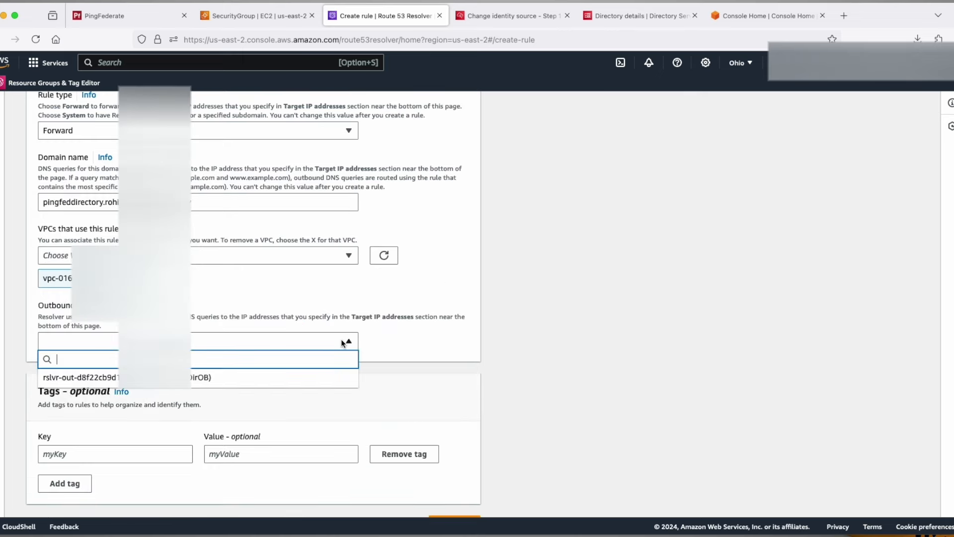
{"action": "left_click", "coordinate": [310, 378]}
Go through the rule's target settings, then open the new rule's details
{"action": "scroll", "coordinate": [453, 338], "scroll_direction": "down", "scroll_amount": 1}
{"action": "scroll", "coordinate": [453, 340], "scroll_direction": "down", "scroll_amount": 1}
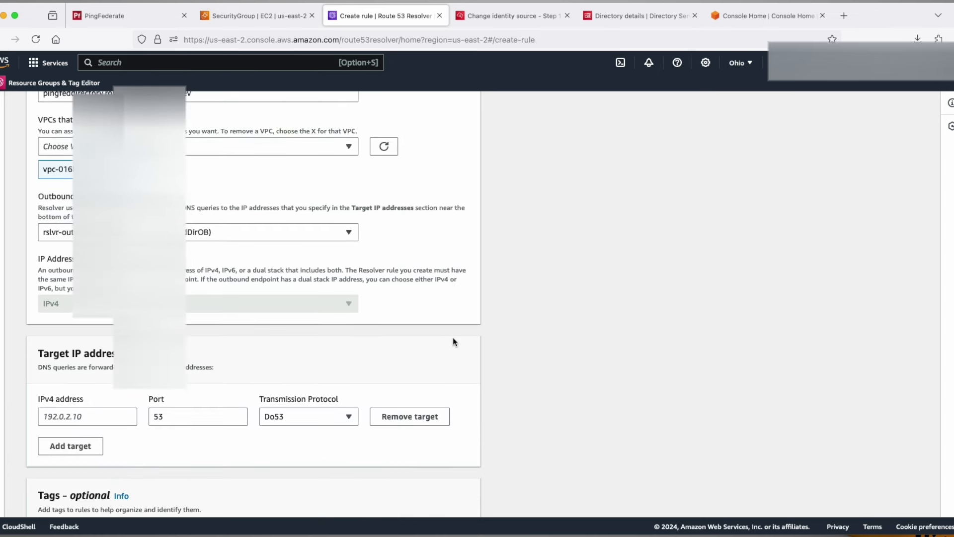
{"action": "scroll", "coordinate": [453, 341], "scroll_direction": "down", "scroll_amount": 2}
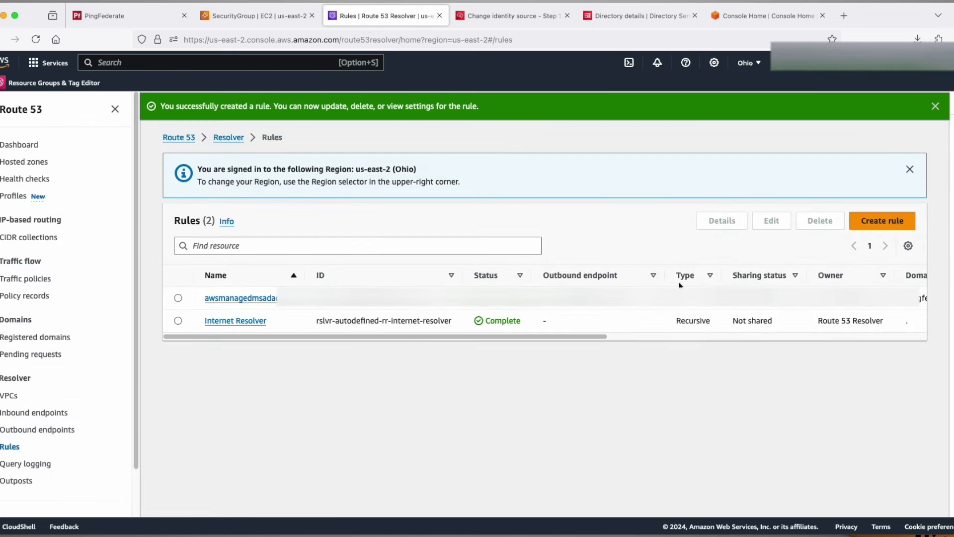
{"action": "left_click_drag", "start_coordinate": [598, 337], "coordinate": [572, 332]}
{"action": "left_click", "coordinate": [272, 301]}
{"action": "scroll", "coordinate": [439, 342], "scroll_direction": "down", "scroll_amount": 10}
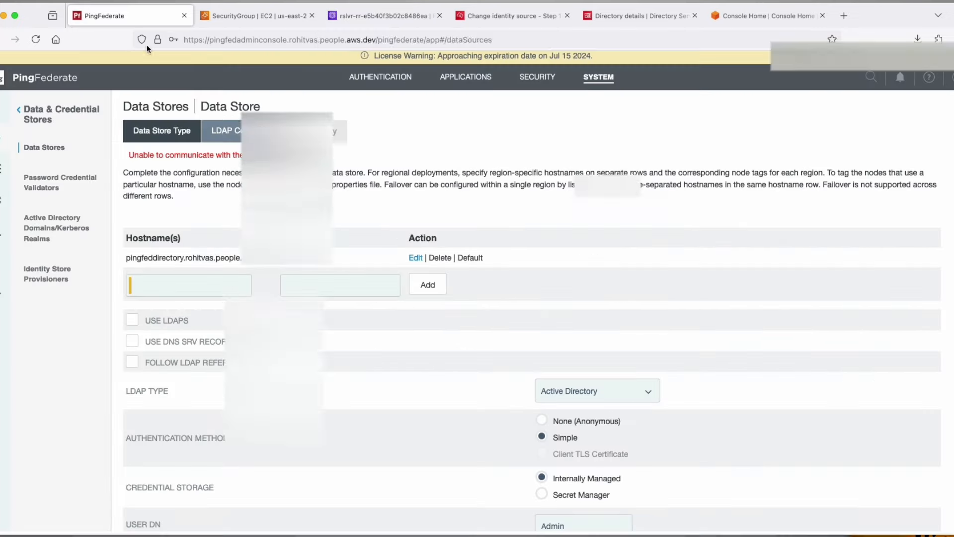
{"action": "scroll", "coordinate": [273, 246], "scroll_direction": "down", "scroll_amount": 5}
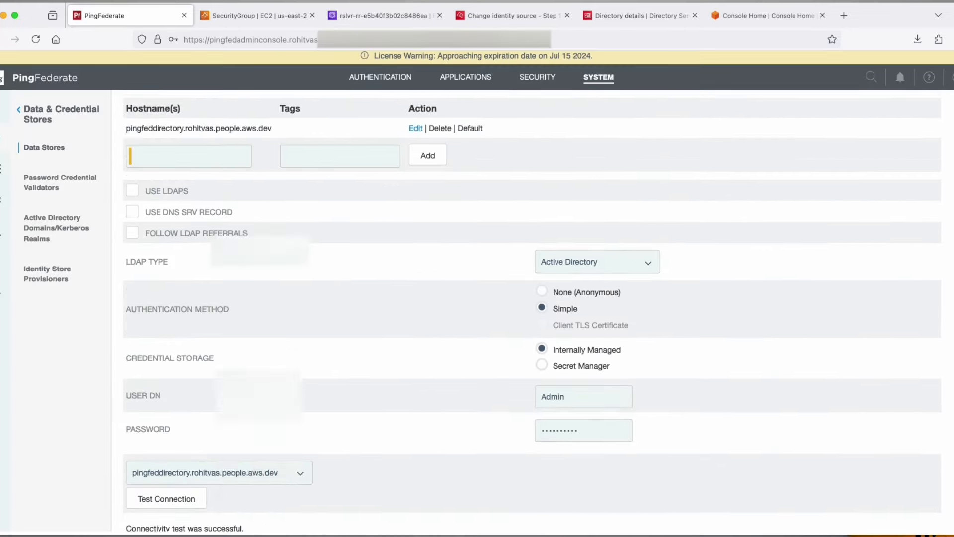
Confirm the successful connection test and save the AWSManagedMSAD LDAP data store from its summary
{"action": "scroll", "coordinate": [224, 443], "scroll_direction": "down", "scroll_amount": 2}
{"action": "triple_click", "coordinate": [225, 443]}
{"action": "scroll", "coordinate": [246, 448], "scroll_direction": "up", "scroll_amount": 5}
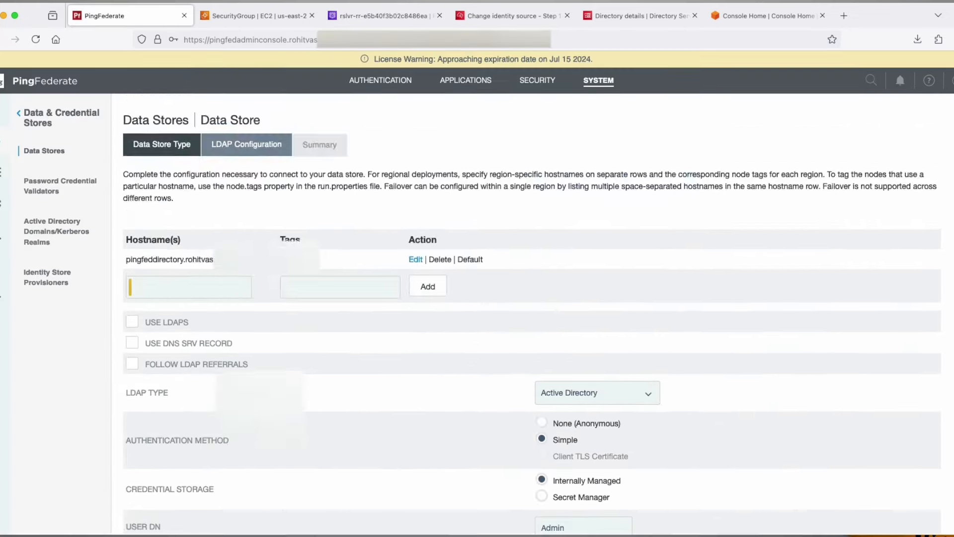
{"action": "scroll", "coordinate": [246, 448], "scroll_direction": "down", "scroll_amount": 5}
{"action": "left_click", "coordinate": [271, 440]}
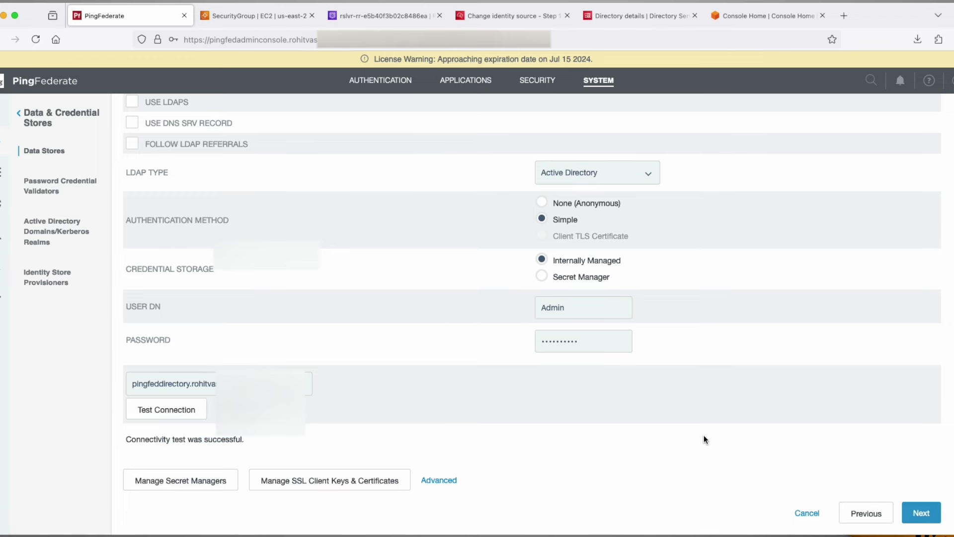
{"action": "left_click", "coordinate": [921, 513]}
{"action": "scroll", "coordinate": [707, 434], "scroll_direction": "down", "scroll_amount": 10}
{"action": "left_click", "coordinate": [921, 513]}
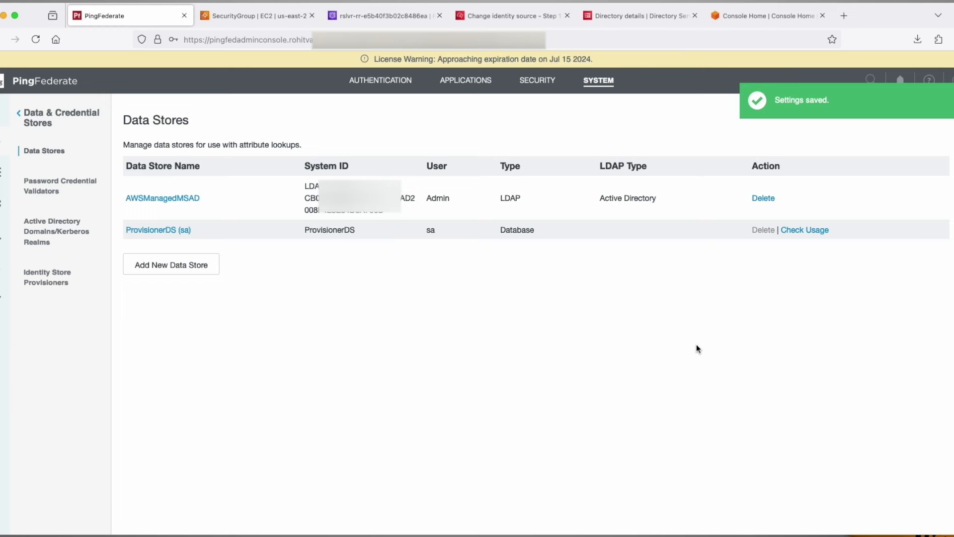
Create a new password credential validator with name and ID awsmanagedmsadpassval
{"action": "left_click", "coordinate": [71, 188]}
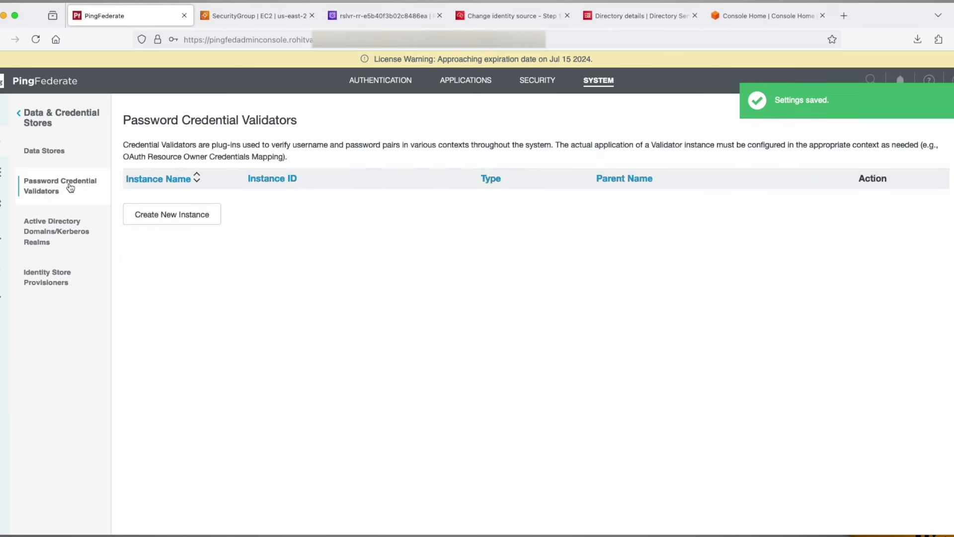
{"action": "left_click", "coordinate": [190, 216]}
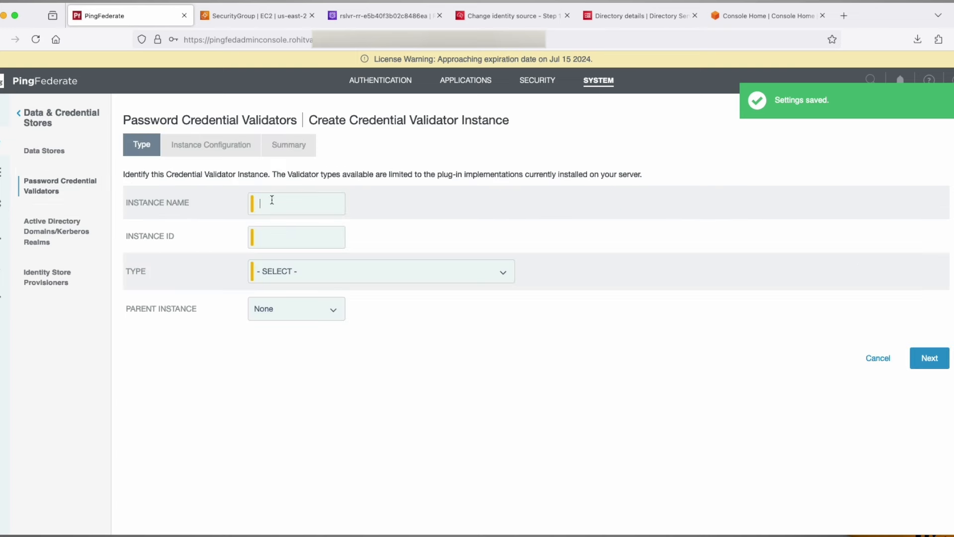
{"action": "type", "text": "awsmana"}
{"action": "type", "text": "gedmsadpassval"}
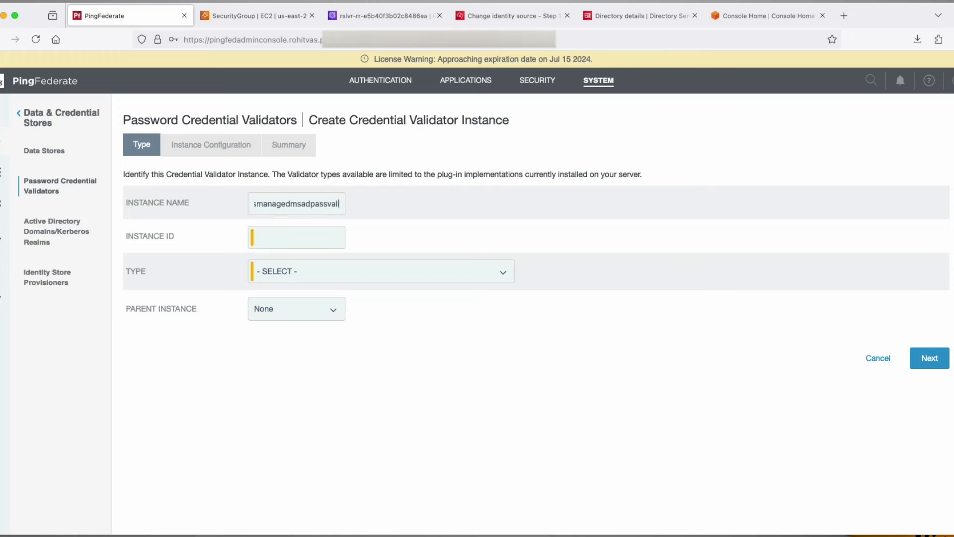
{"action": "key", "text": "super+a"}
{"action": "key", "text": "super+c"}
{"action": "key", "text": "Tab"}
{"action": "key", "text": "super+v"}
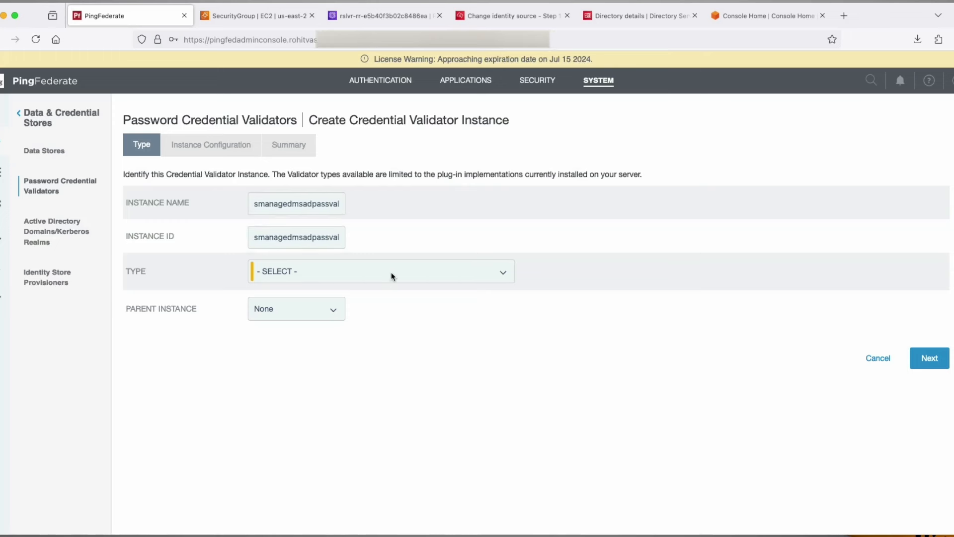
Make it an LDAP Username Password Credential Validator using the AWSManagedMSAD data store
{"action": "left_click", "coordinate": [391, 277]}
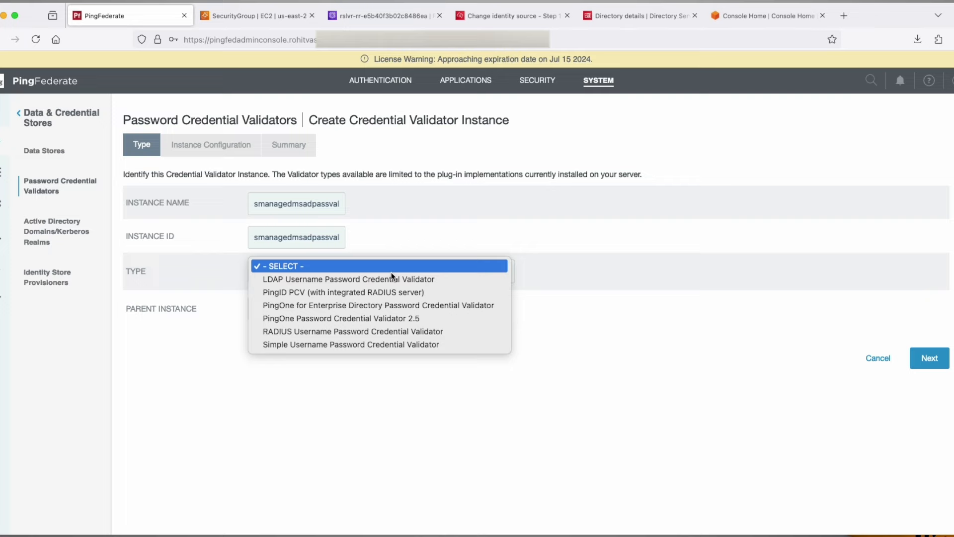
{"action": "left_click", "coordinate": [348, 278]}
{"action": "left_click", "coordinate": [929, 358]}
{"action": "scroll", "coordinate": [464, 247], "scroll_direction": "down", "scroll_amount": 2}
{"action": "left_click", "coordinate": [396, 308]}
{"action": "left_click", "coordinate": [378, 320]}
{"action": "left_click", "coordinate": [389, 343]}
{"action": "key", "text": "super+Tab"}
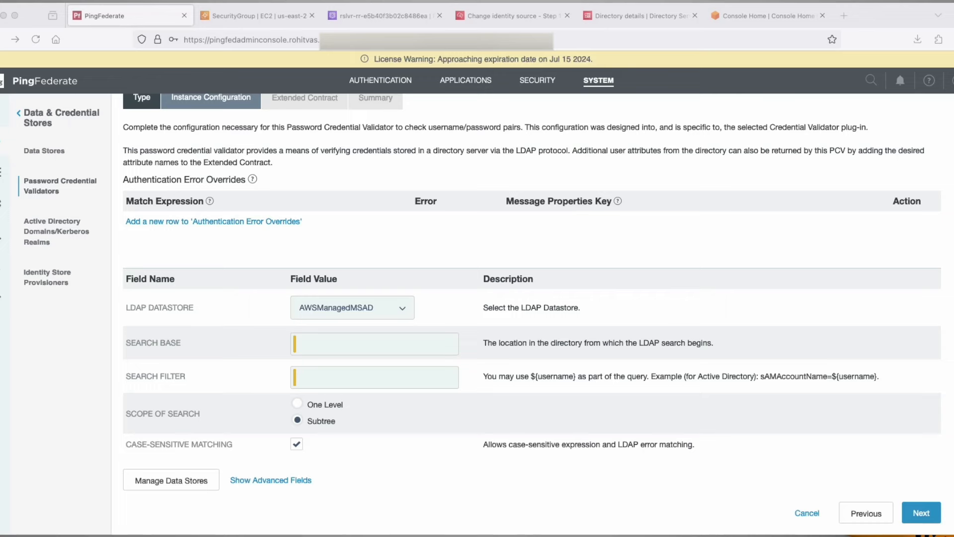
Enter search base ou=CORP,dc=pingfeddirectory,... and search filter sAMAccountName=${username}
{"action": "left_click", "coordinate": [322, 343]}
{"action": "type", "text": "ou="}
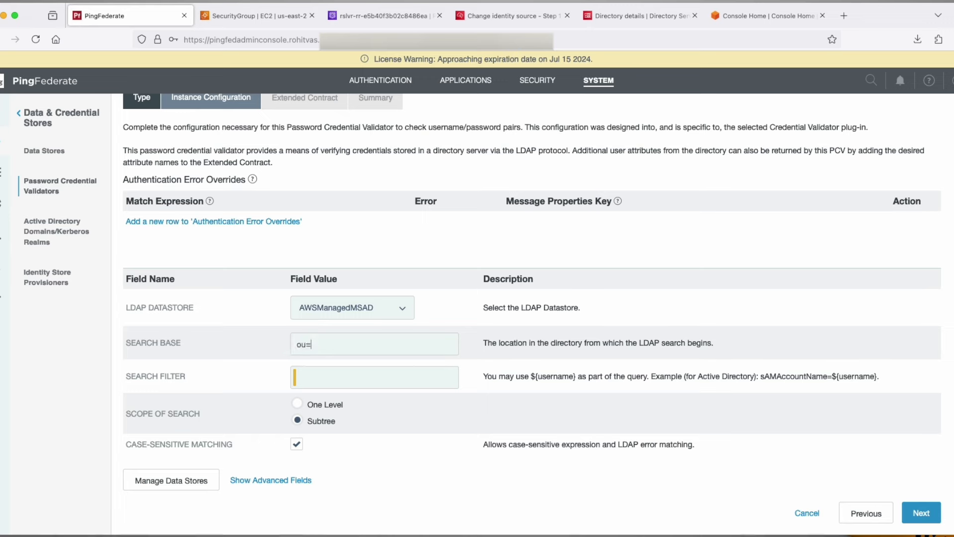
{"action": "type", "text": "CORP,dc=pingfeddirectory,dc=rohit"}
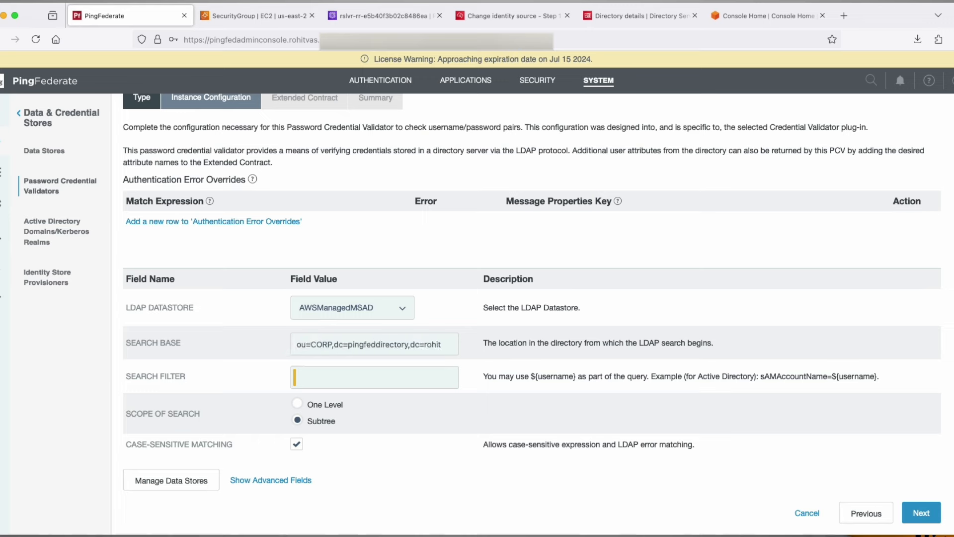
{"action": "type", "text": "vas,dc="}
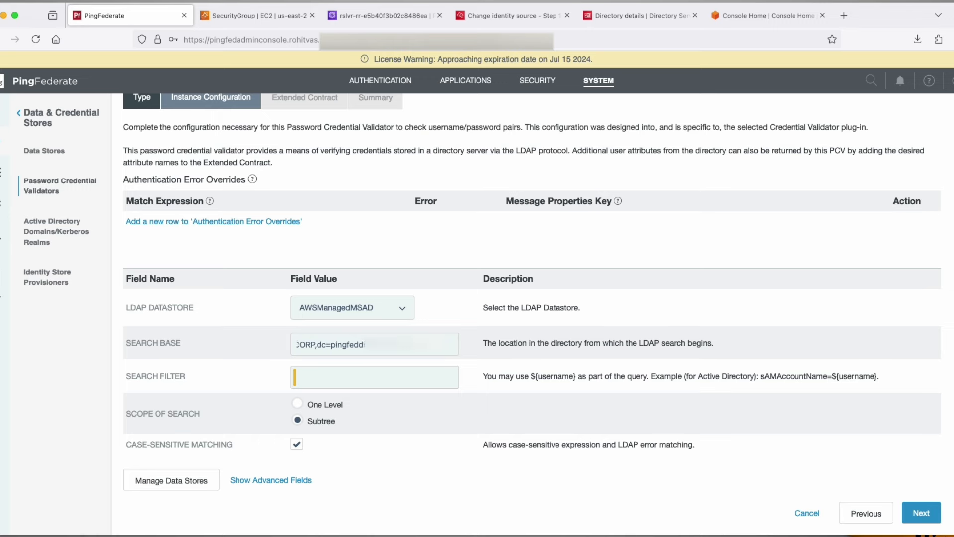
{"action": "type", "text": ",dc=rohitvas,dc="}
{"action": "left_click_drag", "start_coordinate": [761, 376], "coordinate": [878, 376]}
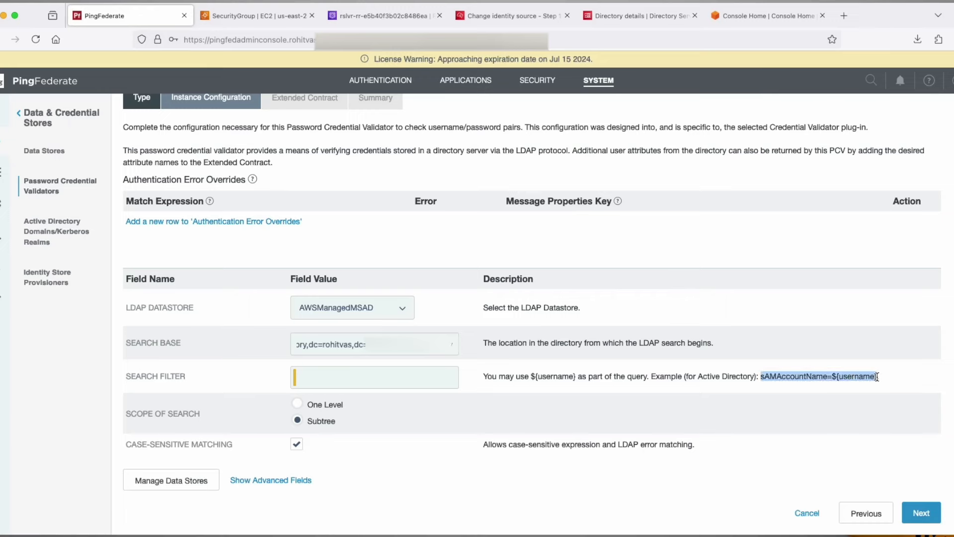
{"action": "left_click", "coordinate": [340, 370]}
{"action": "key", "text": "super+v"}
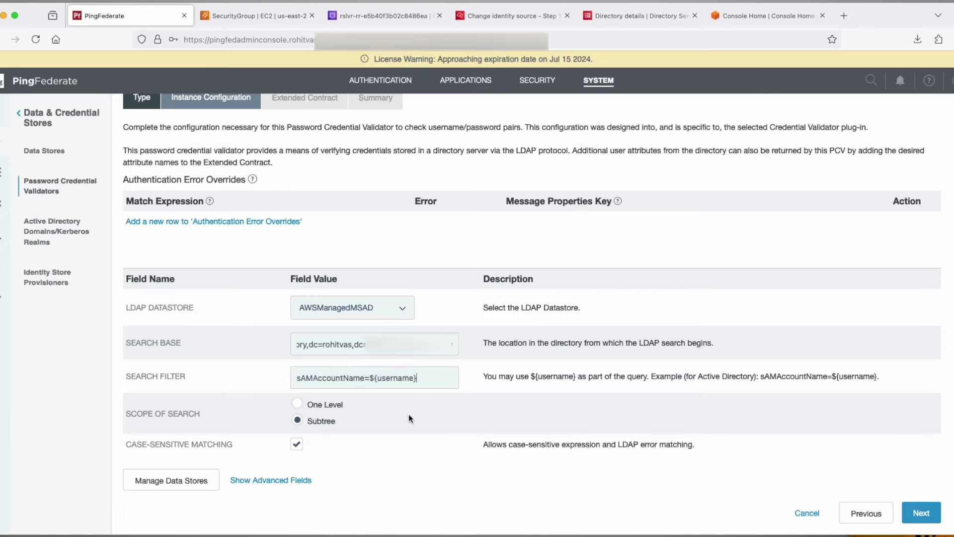
{"action": "scroll", "coordinate": [514, 456], "scroll_direction": "down", "scroll_amount": 1}
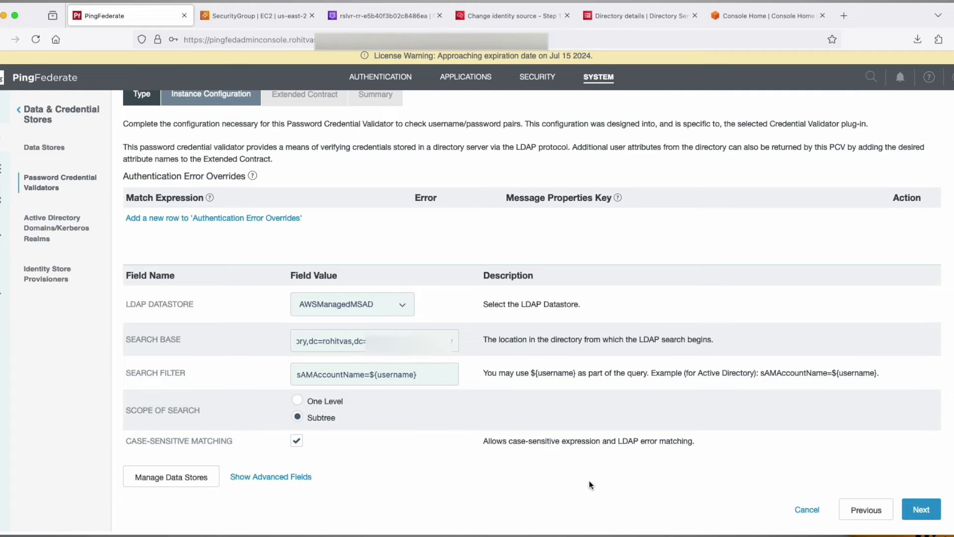
{"action": "left_click_drag", "start_coordinate": [450, 341], "coordinate": [279, 341]}
{"action": "double_click", "coordinate": [366, 341]}
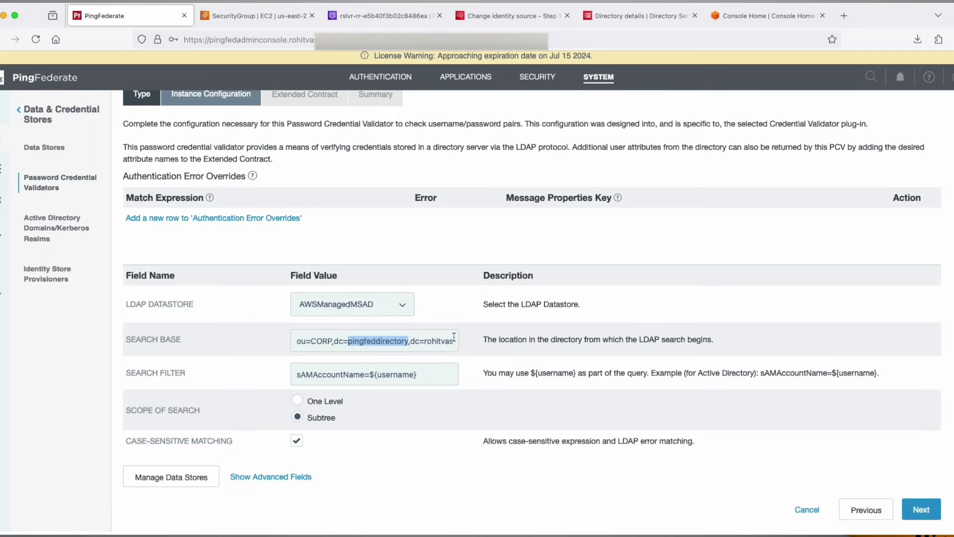
{"action": "left_click", "coordinate": [443, 340]}
Continue through the extended contract and summary, then save the validator
{"action": "left_click", "coordinate": [929, 514]}
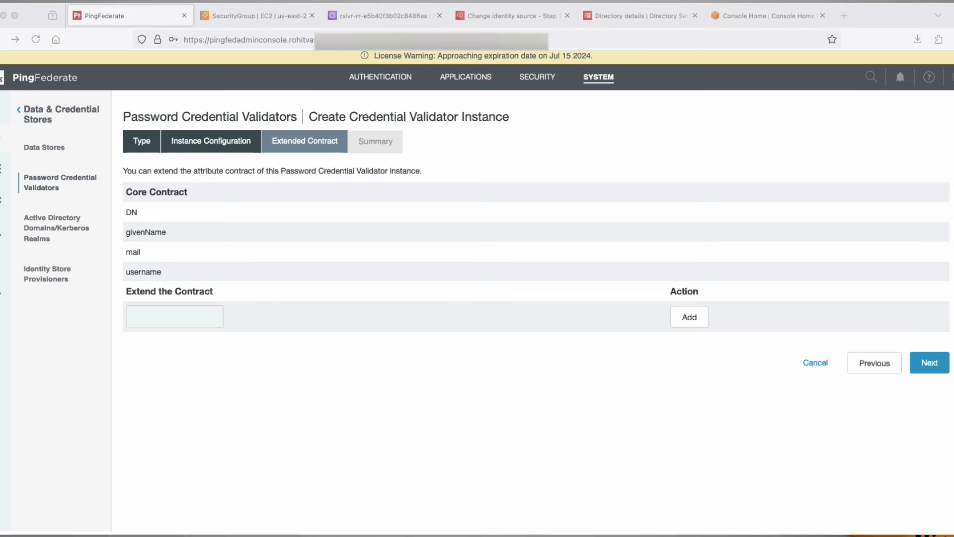
{"action": "left_click", "coordinate": [931, 364]}
{"action": "scroll", "coordinate": [845, 392], "scroll_direction": "down", "scroll_amount": 10}
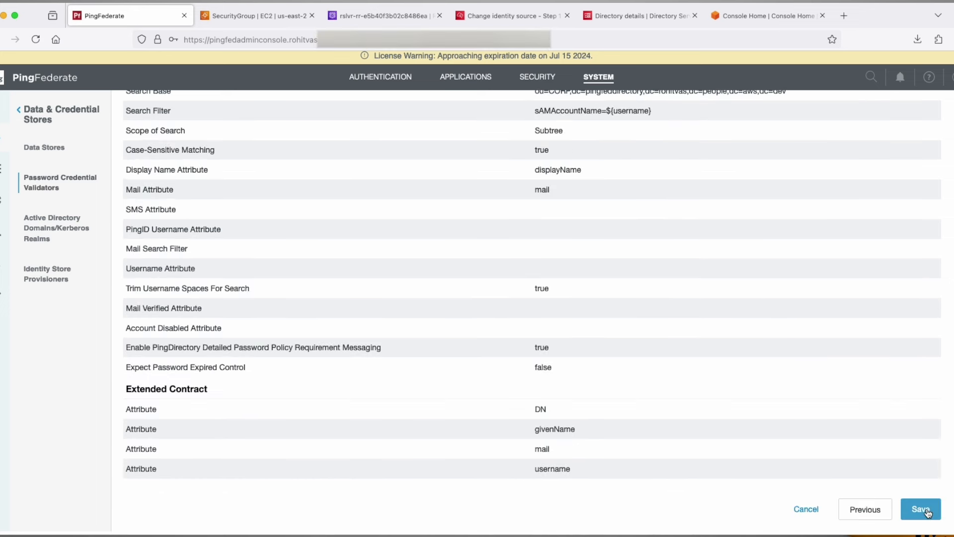
{"action": "left_click", "coordinate": [926, 510]}
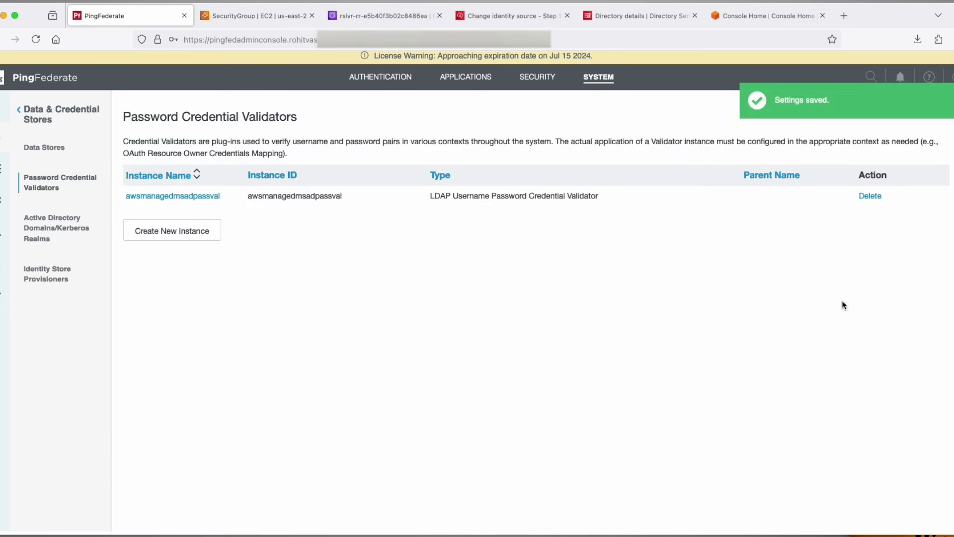
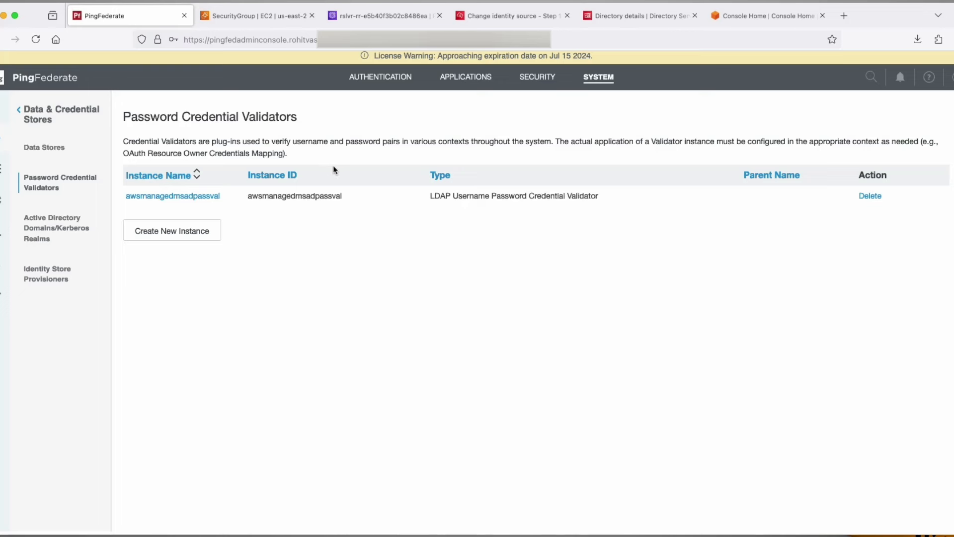
Leave the credential validators page for the Applications area of the console
{"action": "left_click", "coordinate": [457, 83]}
Resume the SP connection's IdP adapter mapping and start a new adapter instance
{"action": "left_click", "coordinate": [169, 172]}
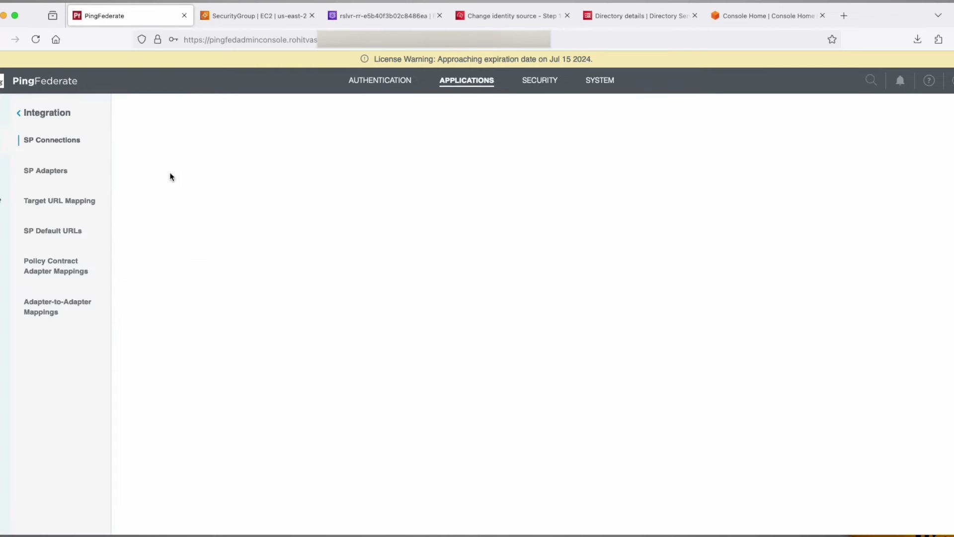
{"action": "left_click", "coordinate": [221, 228]}
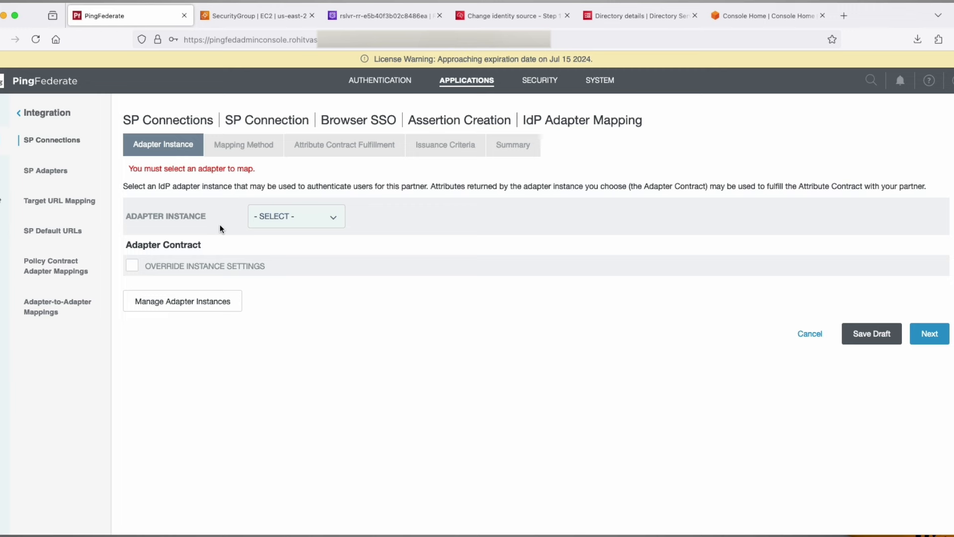
{"action": "left_click", "coordinate": [187, 304]}
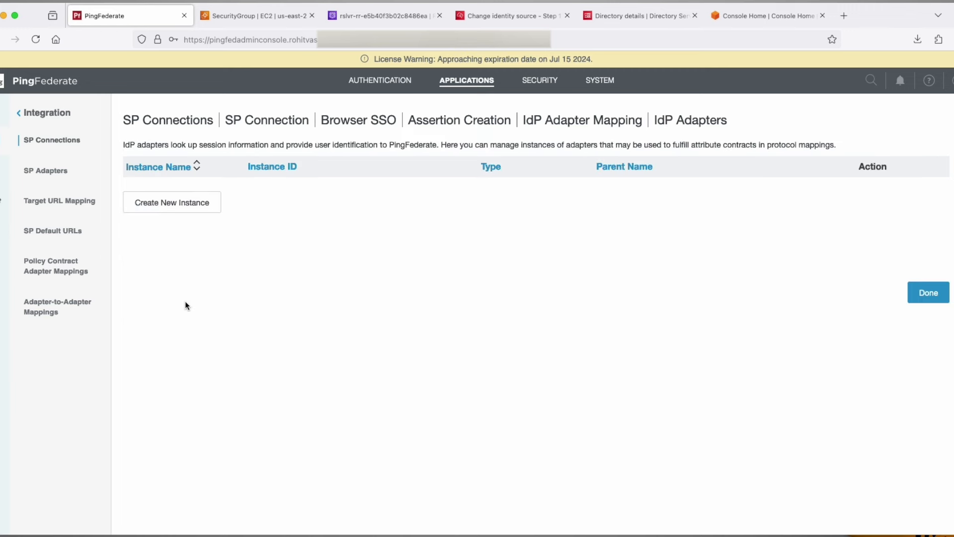
{"action": "left_click", "coordinate": [182, 209]}
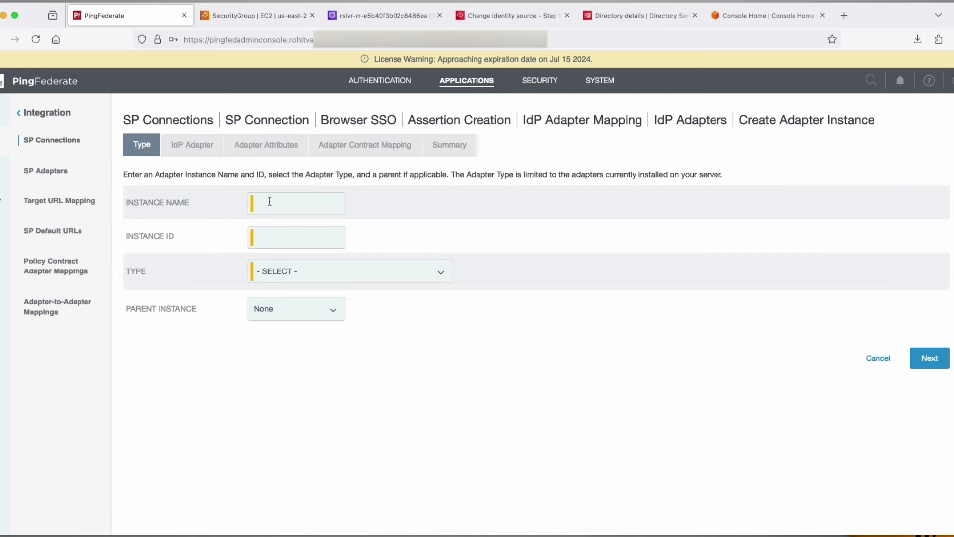
Name the instance awsmanagedmsadadapter, use the same ID, and set type to HTML Form IdP Adapter
{"action": "type", "text": "awsmanagedmsadadapter"}
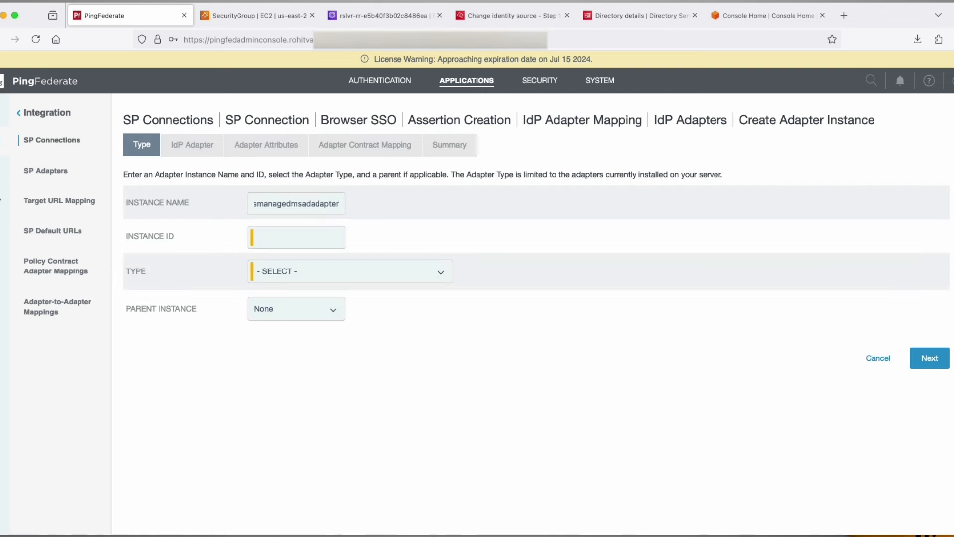
{"action": "double_click", "coordinate": [320, 202]}
{"action": "key", "text": "super+c"}
{"action": "left_click", "coordinate": [287, 237]}
{"action": "key", "text": "super+v"}
{"action": "left_click", "coordinate": [333, 270]}
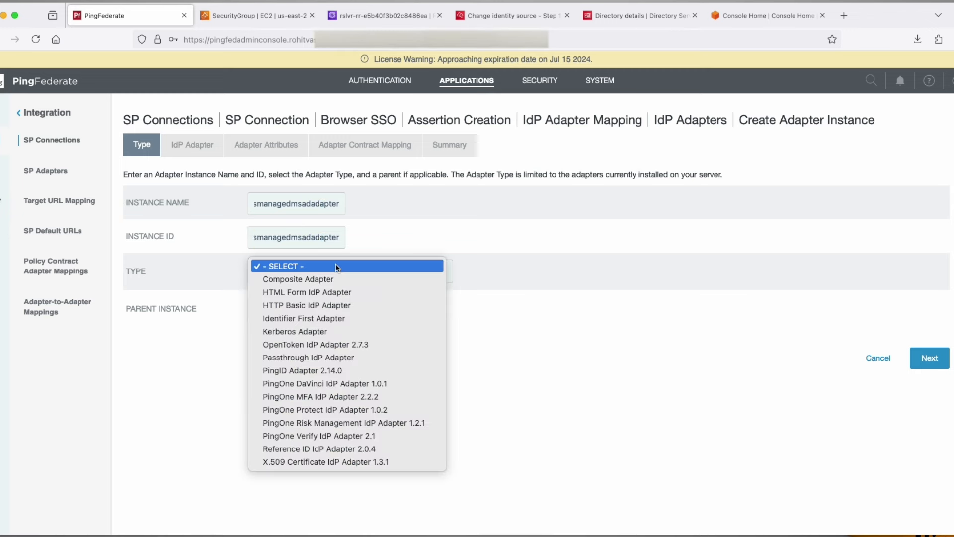
{"action": "left_click", "coordinate": [334, 296]}
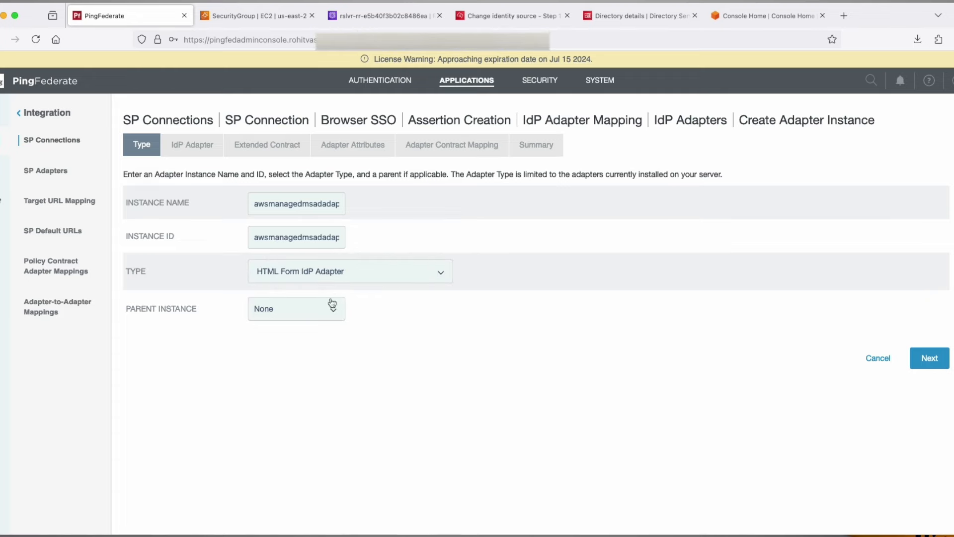
{"action": "left_click", "coordinate": [929, 358]}
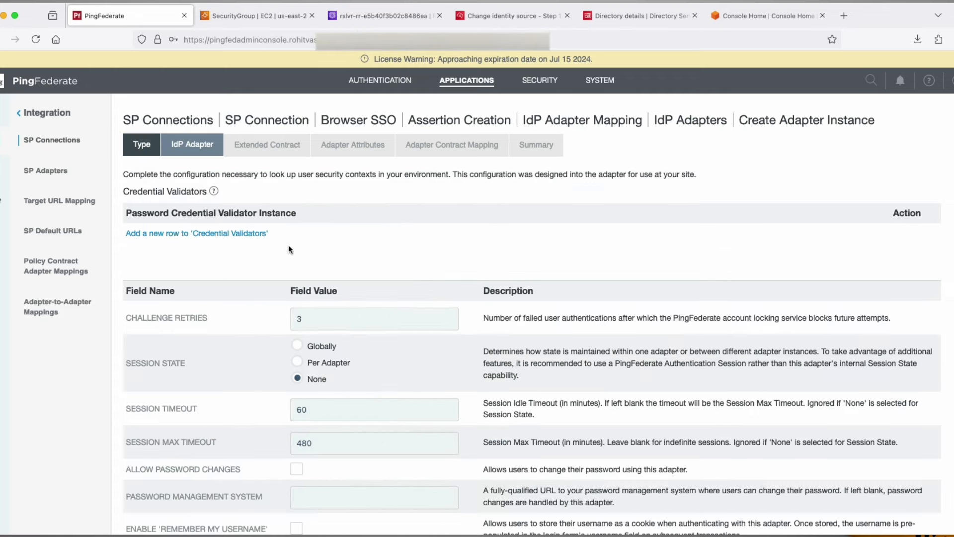
Attach the awsmanagedmsadpassval credential validator to the adapter instance
{"action": "left_click", "coordinate": [213, 233]}
{"action": "left_click", "coordinate": [214, 239]}
{"action": "left_click", "coordinate": [216, 251]}
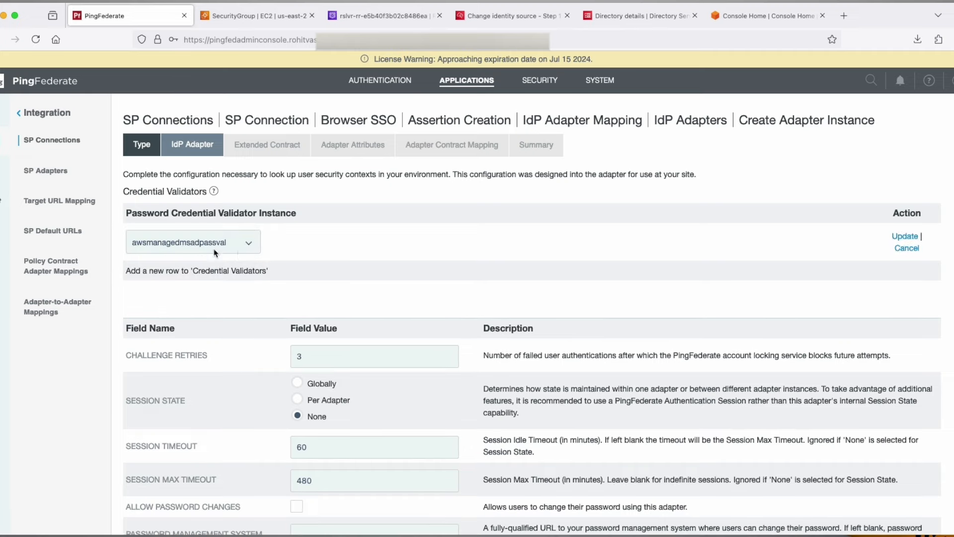
{"action": "left_click", "coordinate": [904, 237]}
{"action": "scroll", "coordinate": [332, 282], "scroll_direction": "down", "scroll_amount": 5}
{"action": "scroll", "coordinate": [412, 305], "scroll_direction": "down", "scroll_amount": 8}
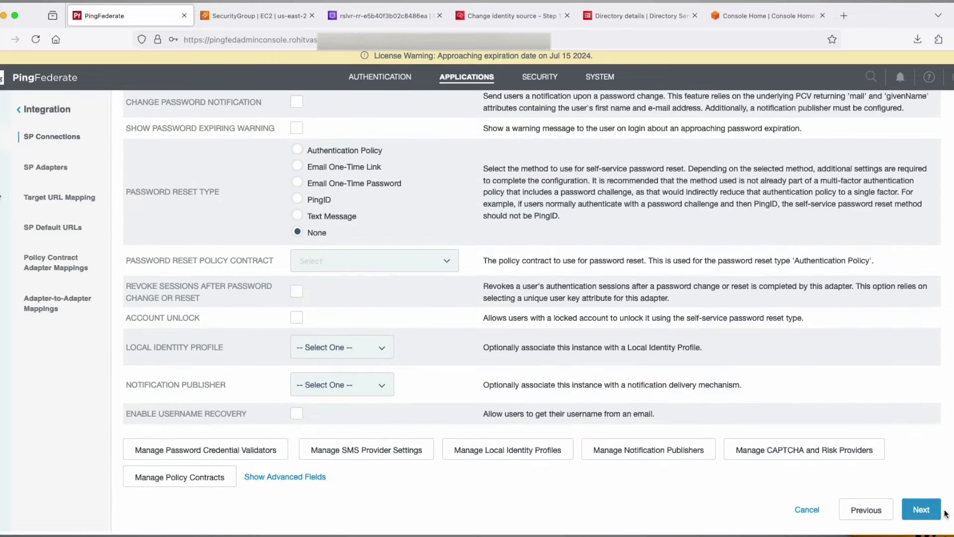
{"action": "left_click", "coordinate": [919, 512]}
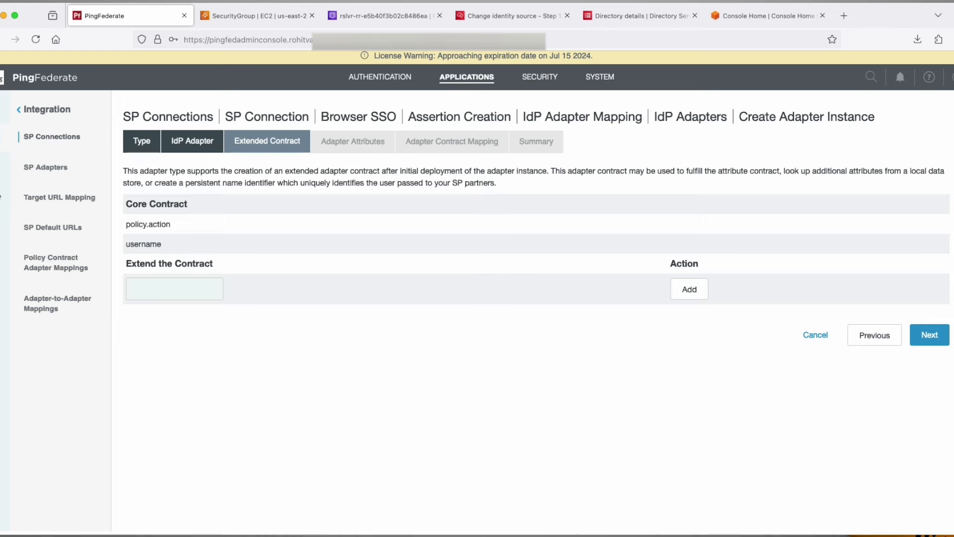
Extend the adapter contract with an email attribute
{"action": "type", "text": "email"}
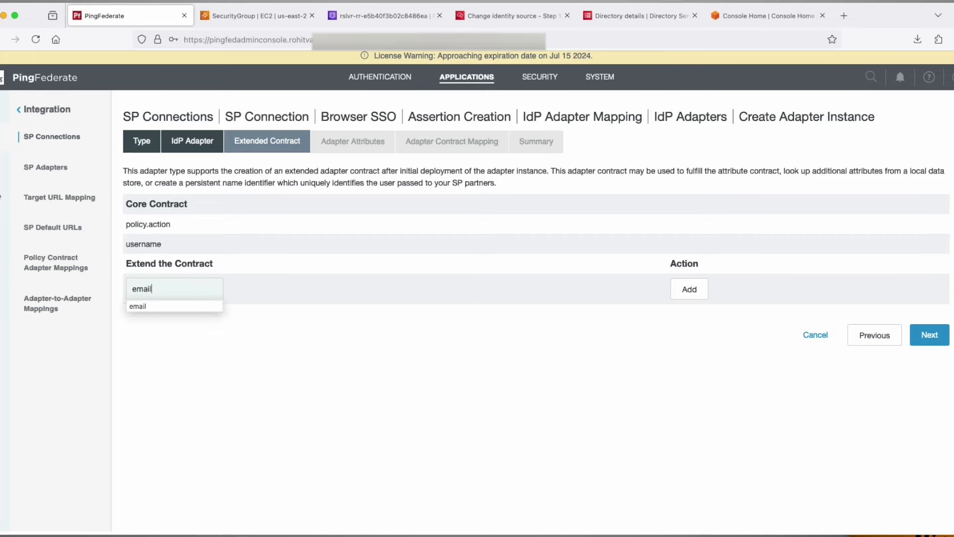
{"action": "left_click", "coordinate": [153, 306]}
{"action": "left_click", "coordinate": [688, 290]}
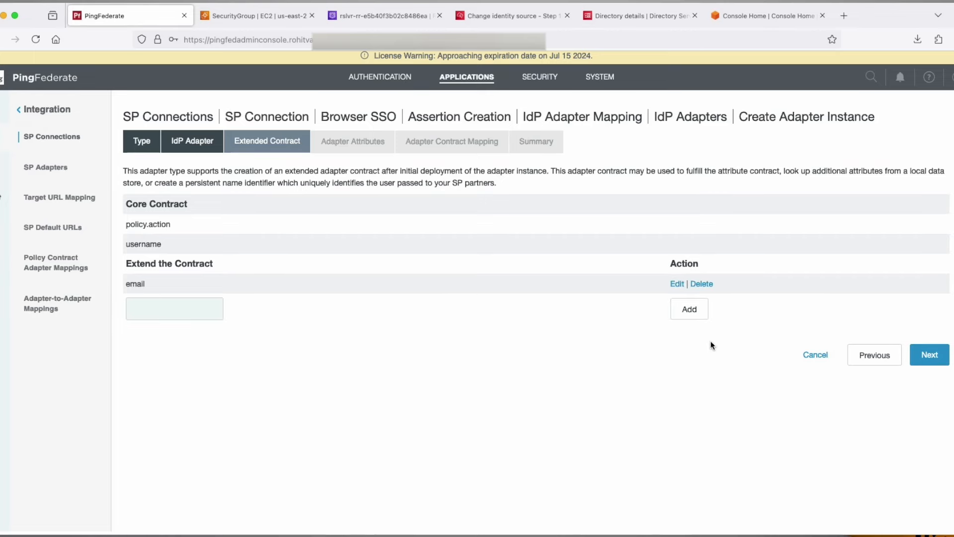
{"action": "left_click", "coordinate": [935, 359]}
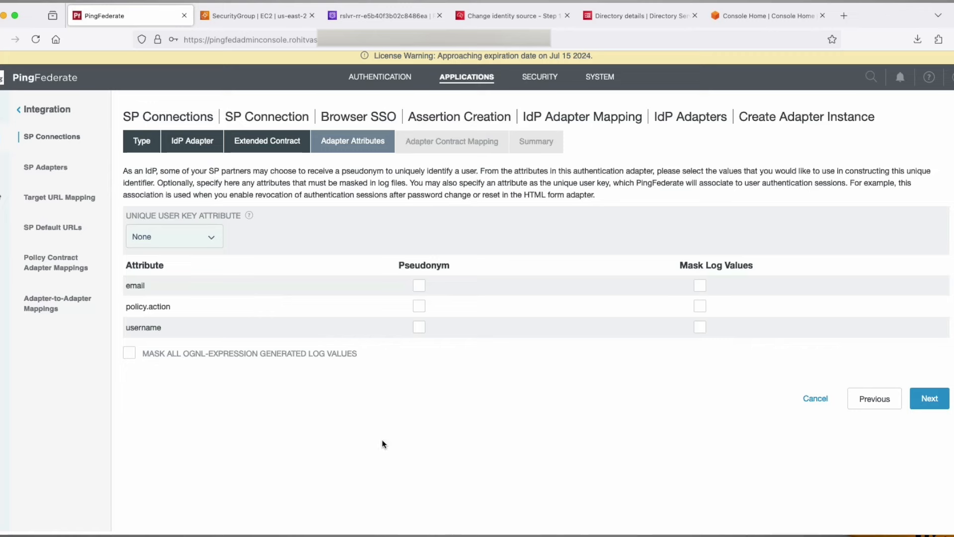
Leave the unique user key as None and mark username as the pseudonym
{"action": "left_click", "coordinate": [207, 237]}
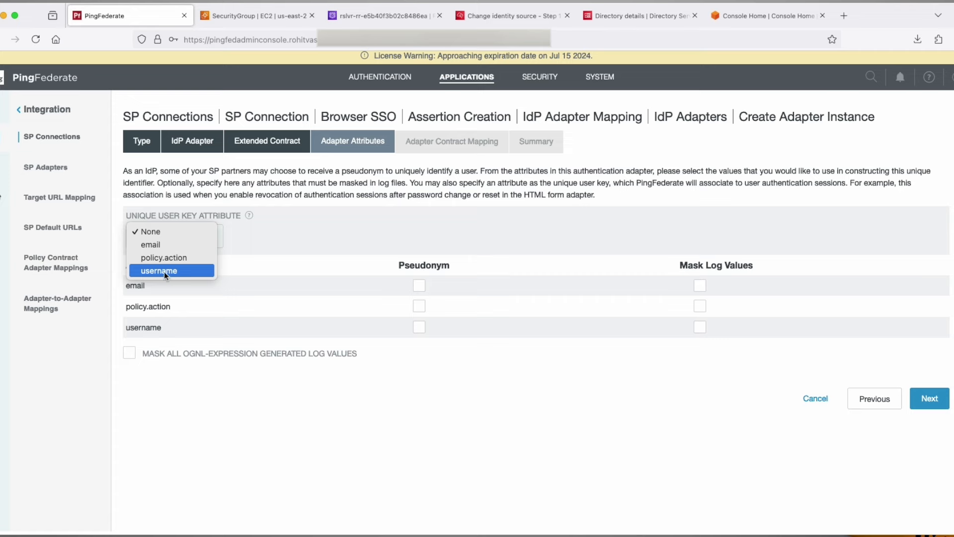
{"action": "left_click", "coordinate": [230, 233]}
{"action": "left_click", "coordinate": [419, 327]}
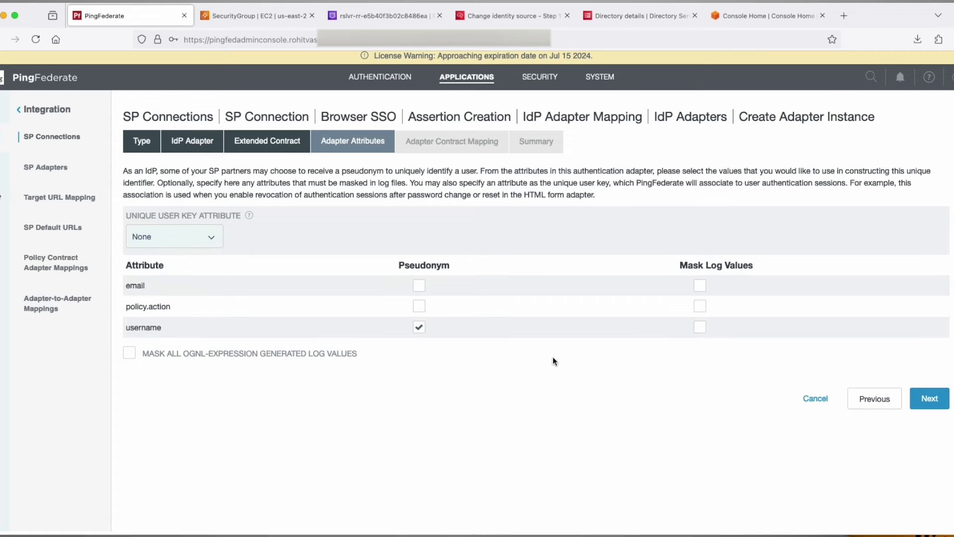
{"action": "left_click", "coordinate": [922, 398]}
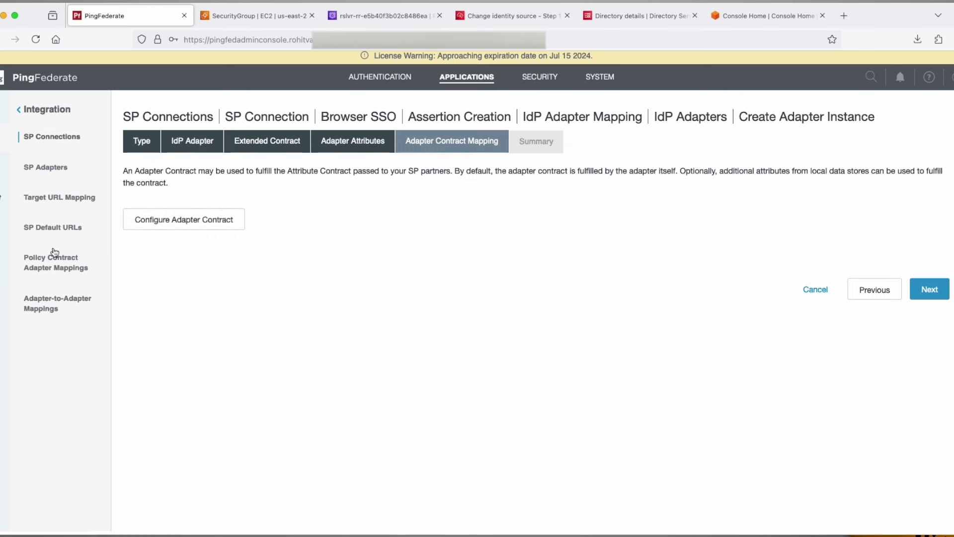
Add attribute source awsmanagedmsad on the AWSManagedMSAD data store, reusing its ID as description
{"action": "left_click", "coordinate": [213, 217]}
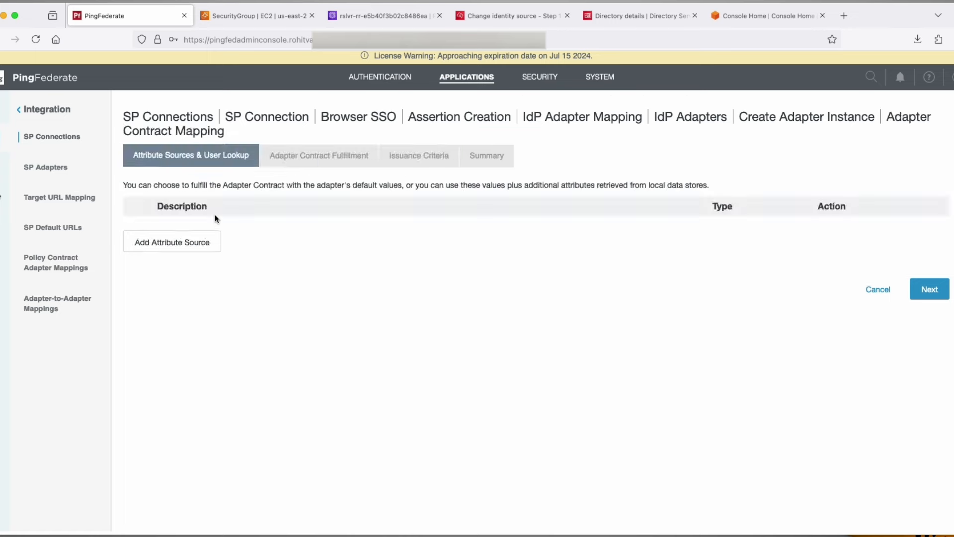
{"action": "left_click", "coordinate": [195, 243]}
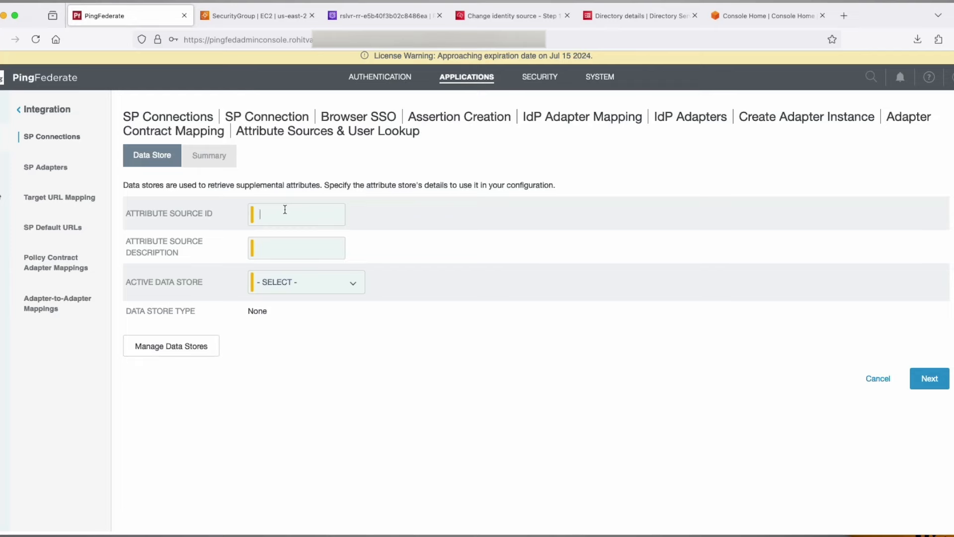
{"action": "left_click", "coordinate": [345, 290]}
{"action": "left_click", "coordinate": [344, 293]}
{"action": "left_click", "coordinate": [285, 216]}
{"action": "type", "text": "awsmanagedmsad"}
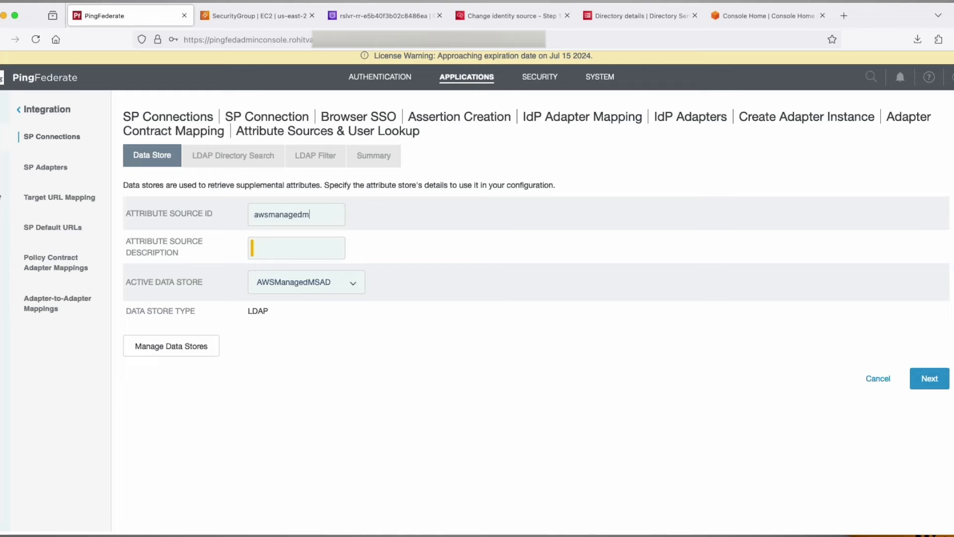
{"action": "double_click", "coordinate": [306, 214]}
{"action": "key", "text": "super+c"}
{"action": "left_click", "coordinate": [306, 248]}
{"action": "key", "text": "super+v"}
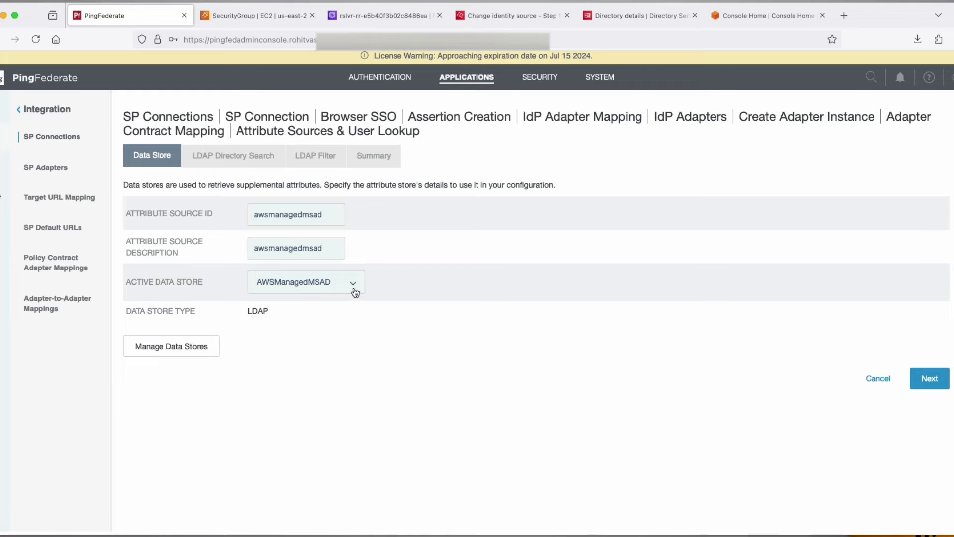
{"action": "left_click", "coordinate": [929, 379]}
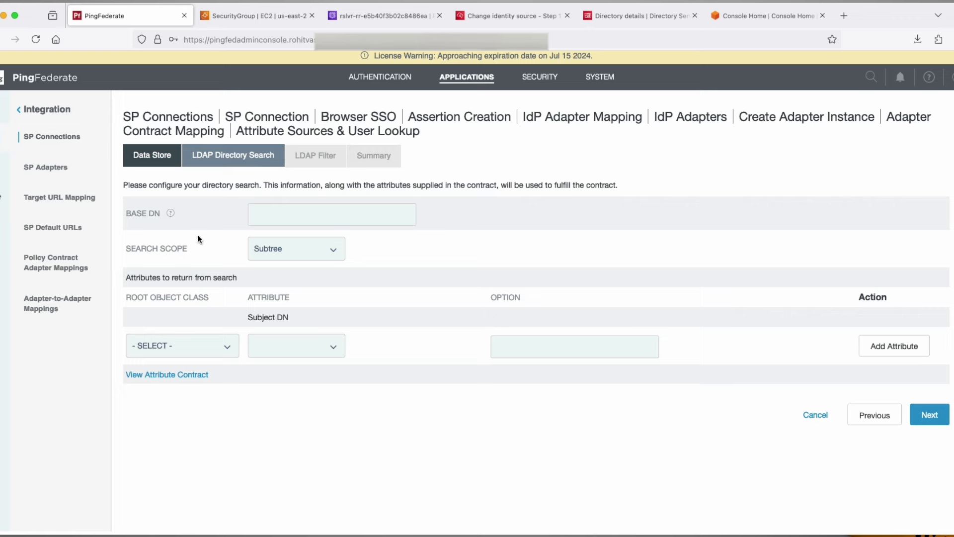
Paste the ou=CORP Base DN and correct its domain to pingfeddirectory
{"action": "key", "text": "super+Tab"}
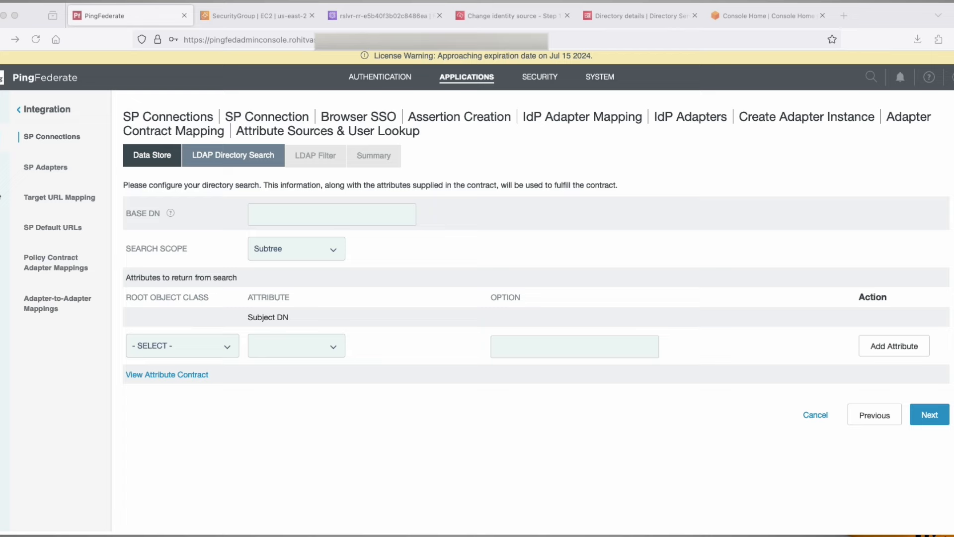
{"action": "left_click", "coordinate": [286, 219]}
{"action": "key", "text": "cmd+v"}
{"action": "left_click_drag", "start_coordinate": [276, 220], "coordinate": [222, 217]}
{"action": "left_click", "coordinate": [349, 216]}
{"action": "key", "text": "Left"}
{"action": "key", "text": "Left"}
{"action": "key", "text": "Left"}
{"action": "key", "text": "Left"}
{"action": "type", "text": "directory"}
{"action": "left_click_drag", "start_coordinate": [276, 215], "coordinate": [243, 215]}
{"action": "left_click", "coordinate": [362, 244]}
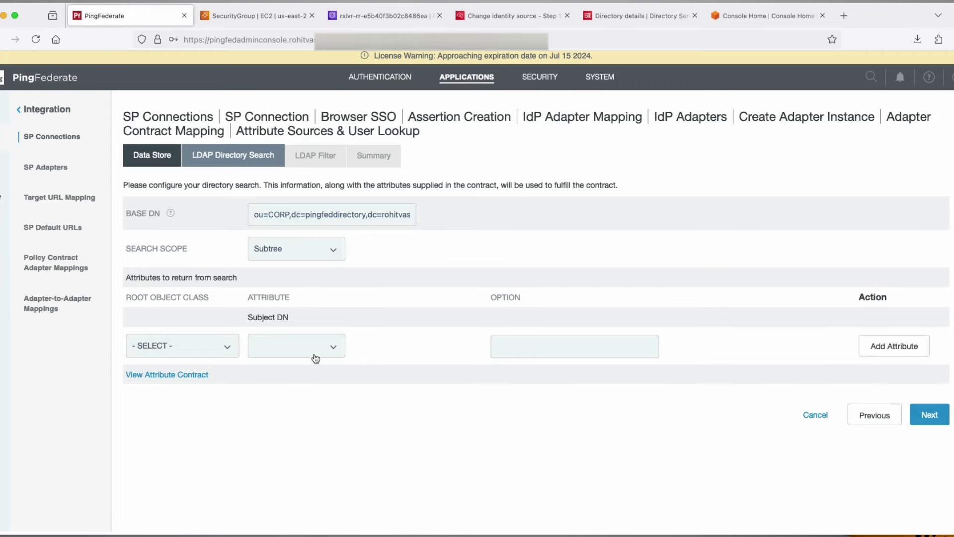
{"action": "left_click", "coordinate": [927, 417]}
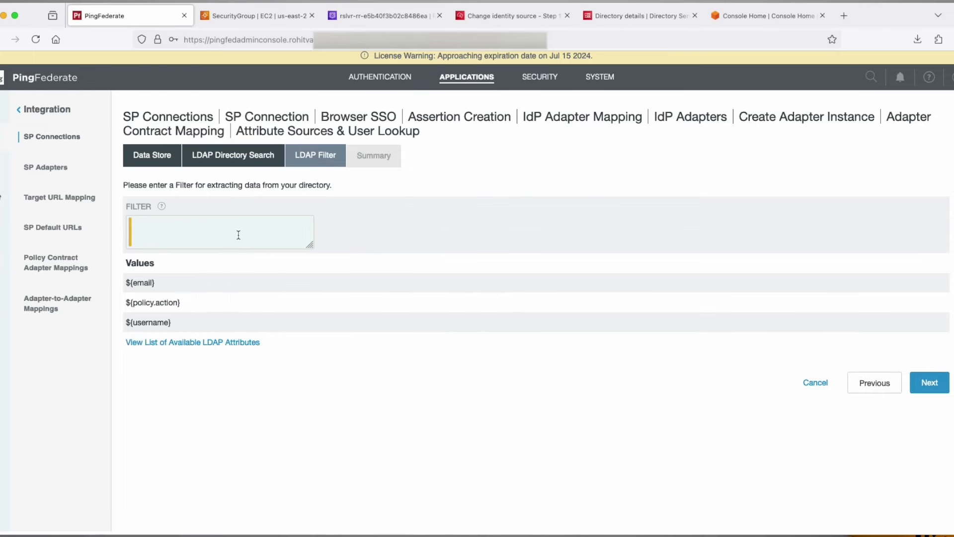
Enter the LDAP filter sAMAccountName=${username}
{"action": "key", "text": "super+Tab"}
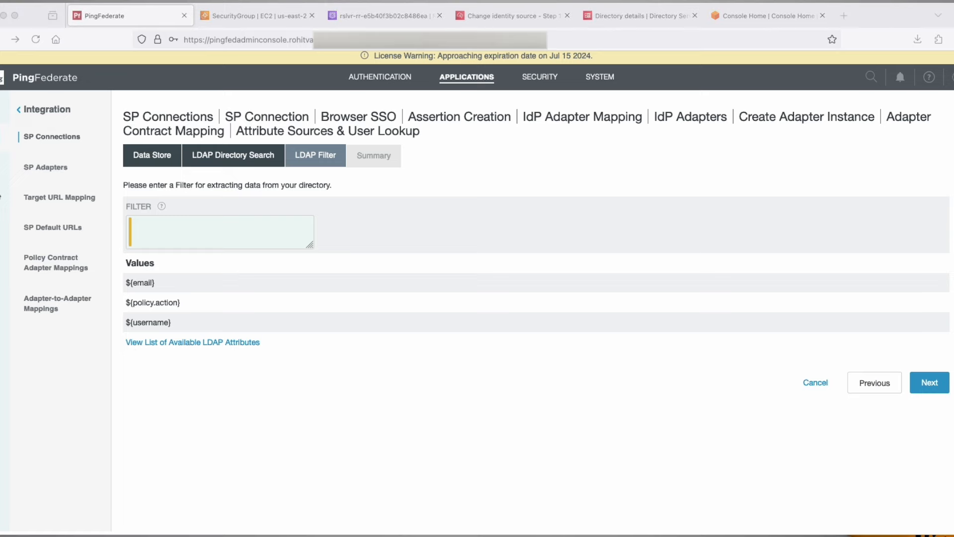
{"action": "left_click", "coordinate": [209, 232]}
{"action": "key", "text": "super+v"}
{"action": "left_click", "coordinate": [927, 380]}
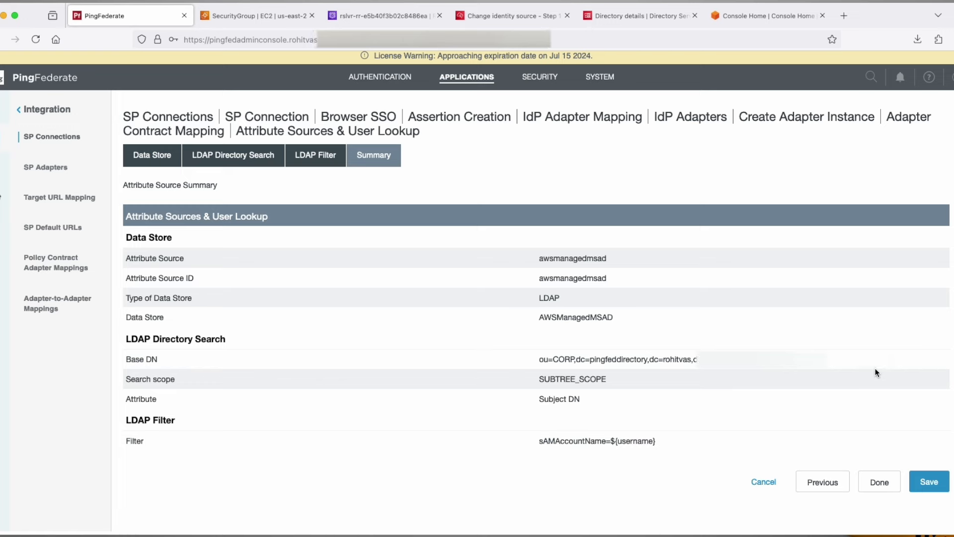
Add mail to the attributes returned by the directory search and save it
{"action": "left_click", "coordinate": [231, 155]}
{"action": "left_click", "coordinate": [229, 346]}
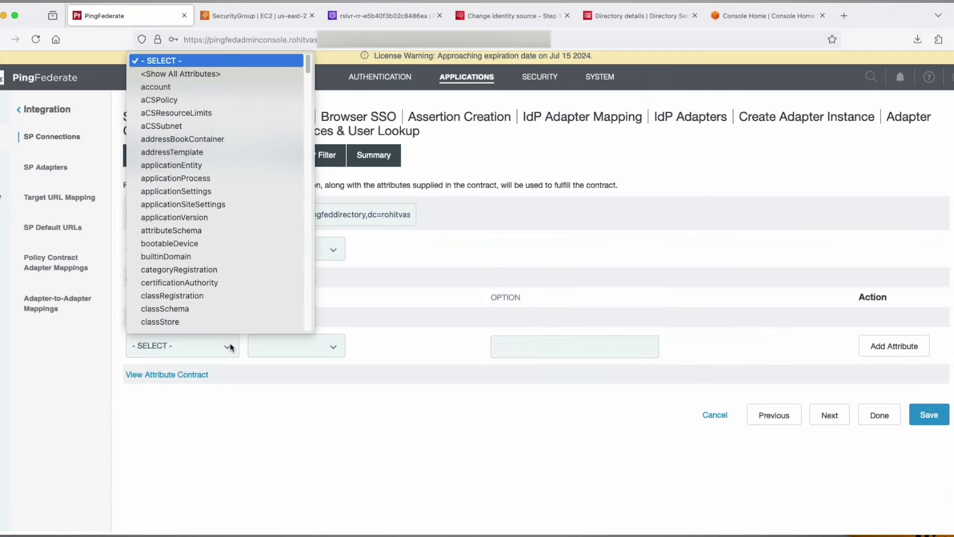
{"action": "left_click", "coordinate": [180, 74]}
{"action": "left_click", "coordinate": [326, 351]}
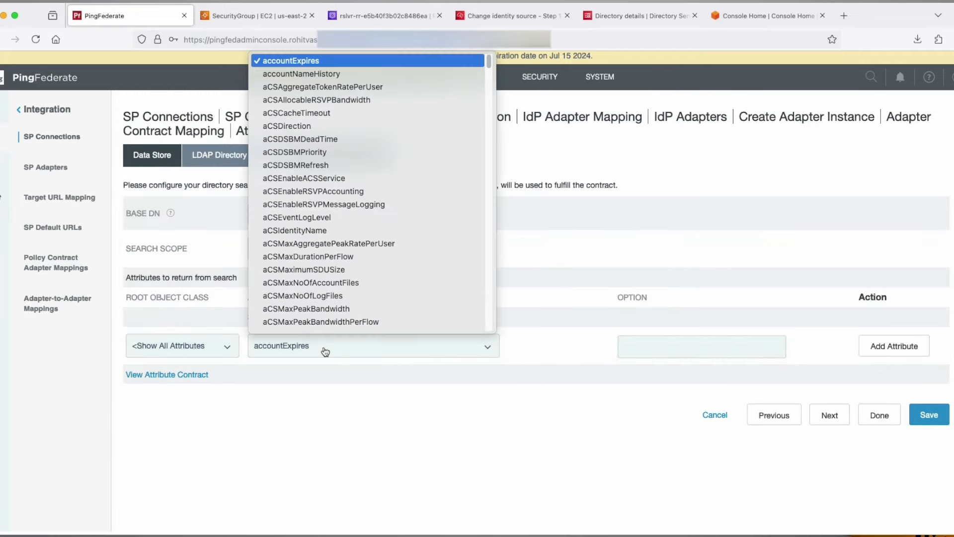
{"action": "key", "text": "m"}
{"action": "key", "text": "m"}
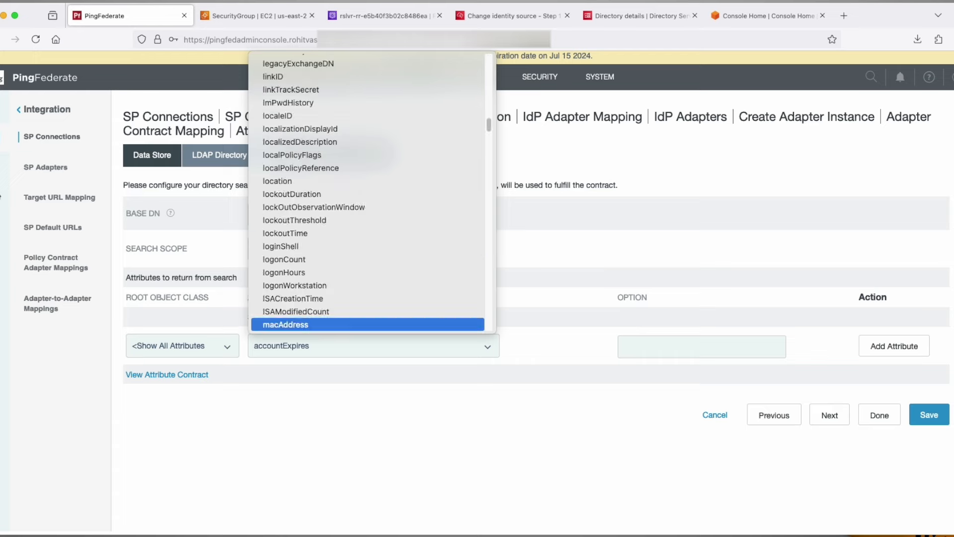
{"action": "left_click", "coordinate": [364, 313]}
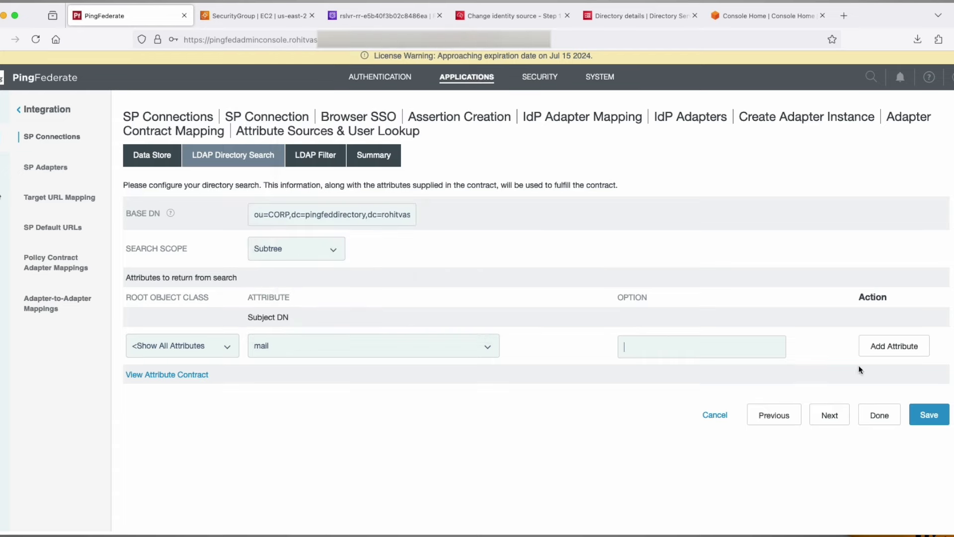
{"action": "left_click", "coordinate": [890, 347]}
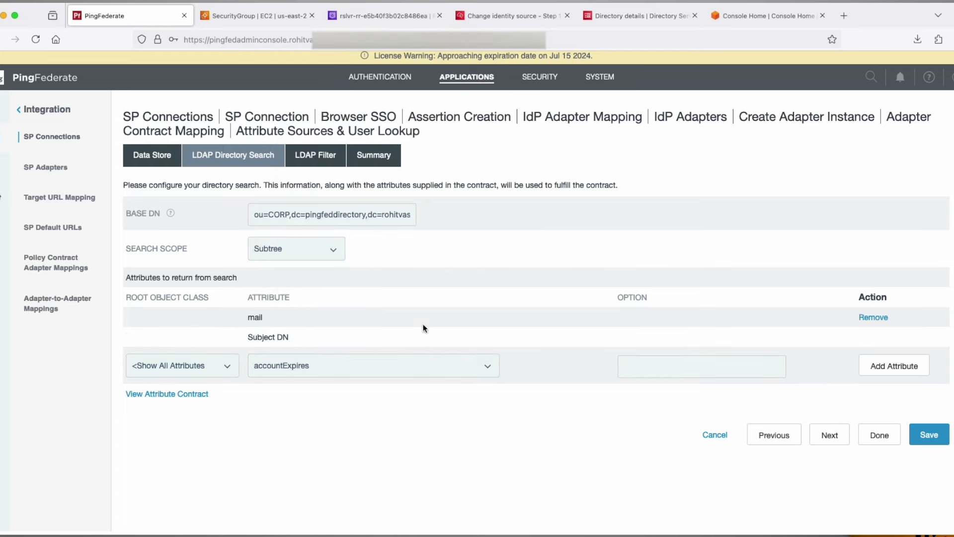
{"action": "left_click", "coordinate": [928, 435]}
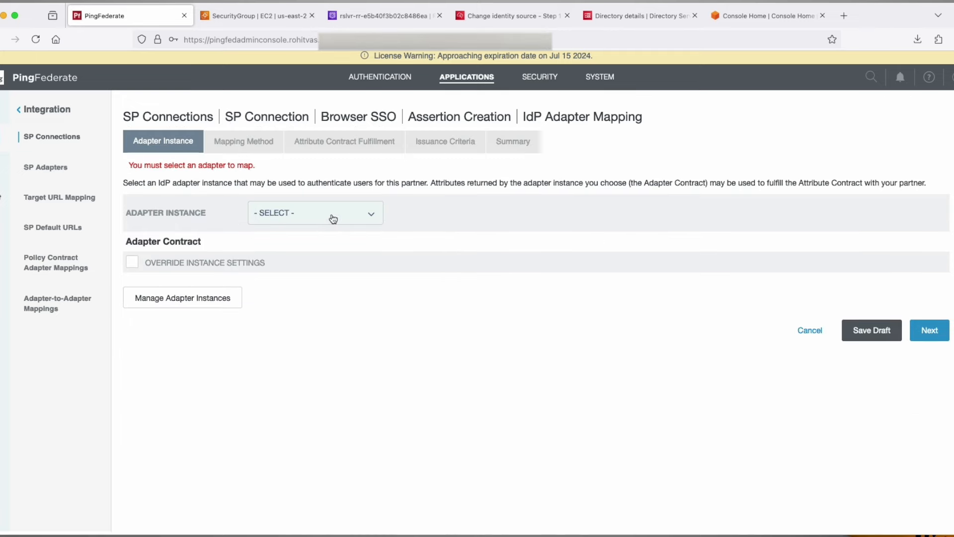
Select the awsmanagedmsadadapter instance and keep adapter-contract-only mapping
{"action": "left_click", "coordinate": [333, 217]}
{"action": "left_click", "coordinate": [320, 219]}
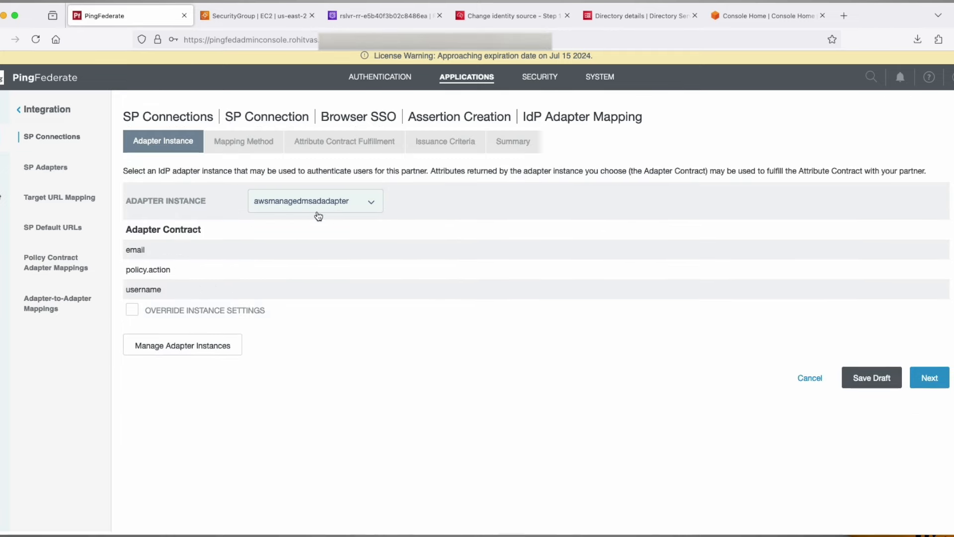
{"action": "left_click", "coordinate": [927, 378]}
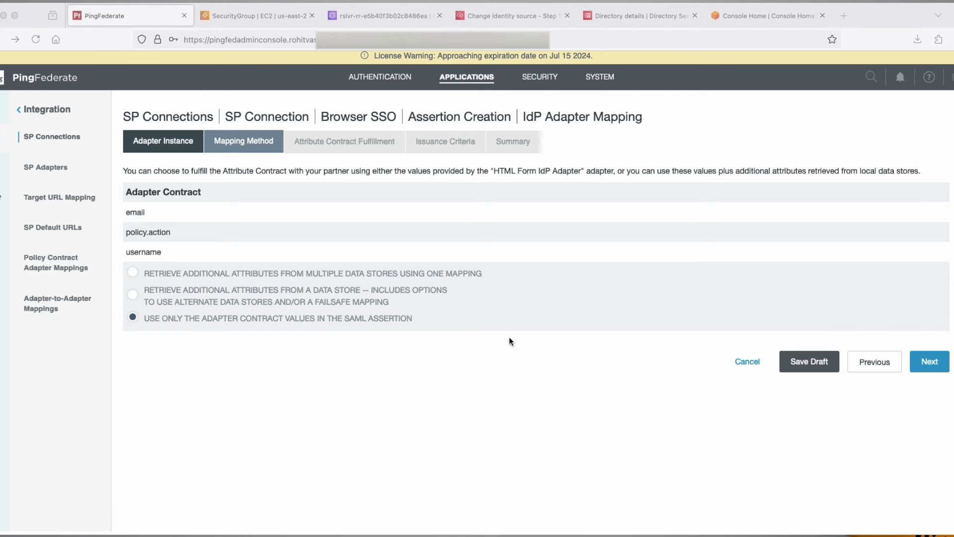
{"action": "left_click", "coordinate": [921, 366]}
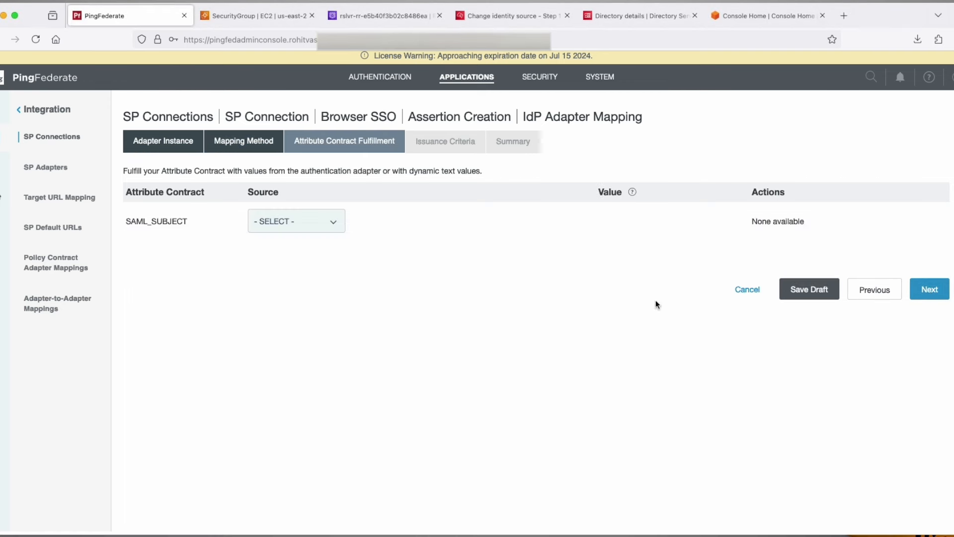
Map SAML_SUBJECT to the adapter's email value, with no issuance criteria
{"action": "left_click", "coordinate": [316, 217]}
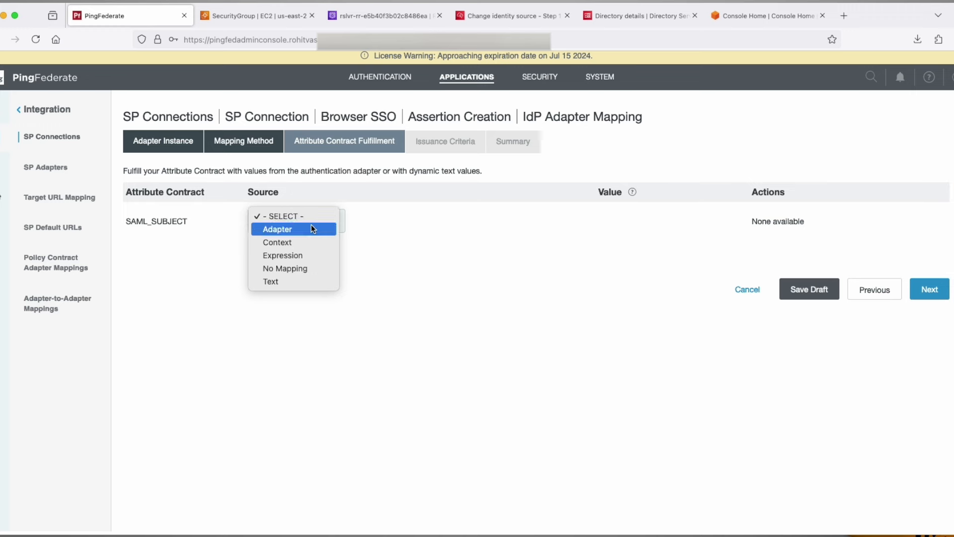
{"action": "left_click", "coordinate": [311, 227]}
{"action": "left_click", "coordinate": [570, 221]}
{"action": "left_click", "coordinate": [574, 228]}
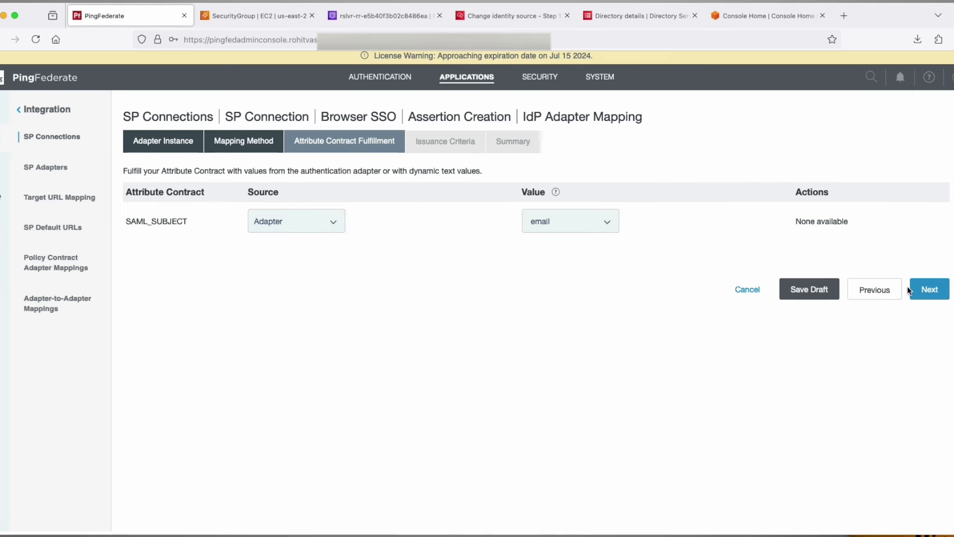
{"action": "left_click", "coordinate": [933, 289]}
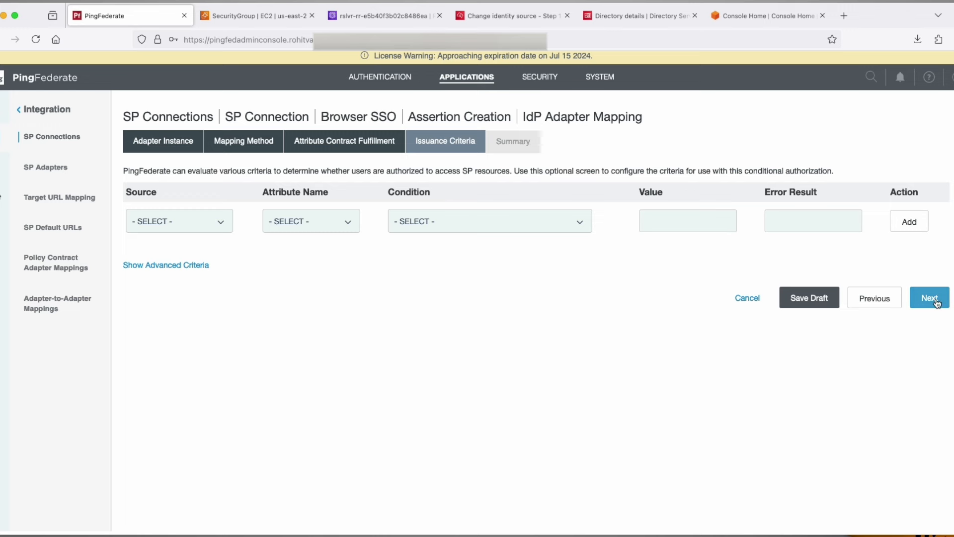
{"action": "left_click", "coordinate": [935, 290]}
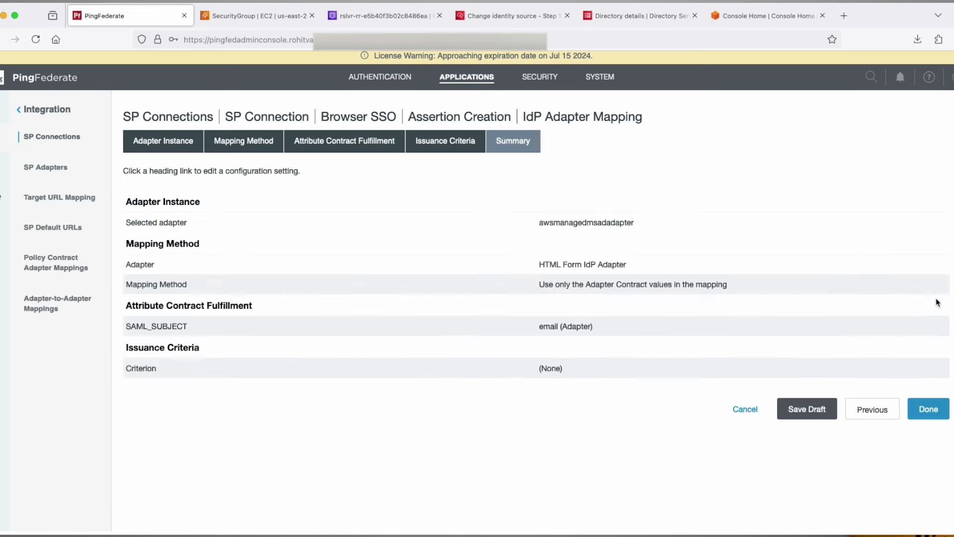
Save the IdP adapter mapping and complete assertion creation
{"action": "left_click", "coordinate": [933, 411]}
{"action": "left_click", "coordinate": [931, 410]}
{"action": "scroll", "coordinate": [932, 328], "scroll_direction": "down", "scroll_amount": 2}
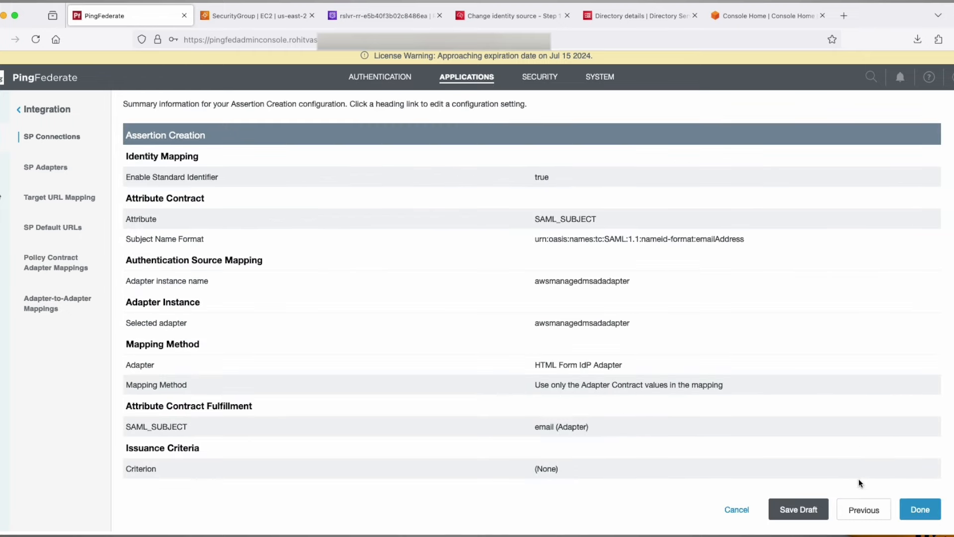
{"action": "left_click", "coordinate": [922, 510]}
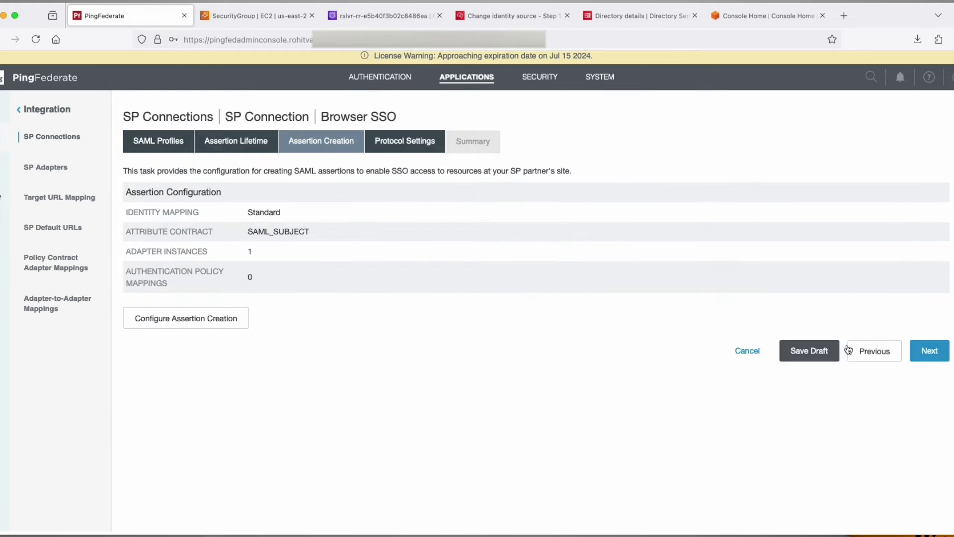
Allow only POST and Redirect SAML bindings by disabling ARTIFACT and SOAP
{"action": "left_click", "coordinate": [938, 352]}
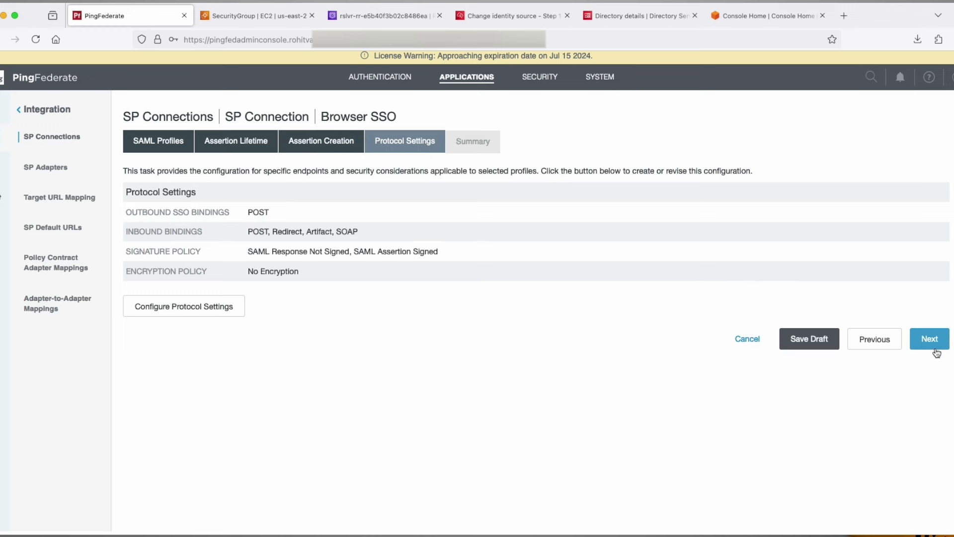
{"action": "left_click", "coordinate": [231, 306]}
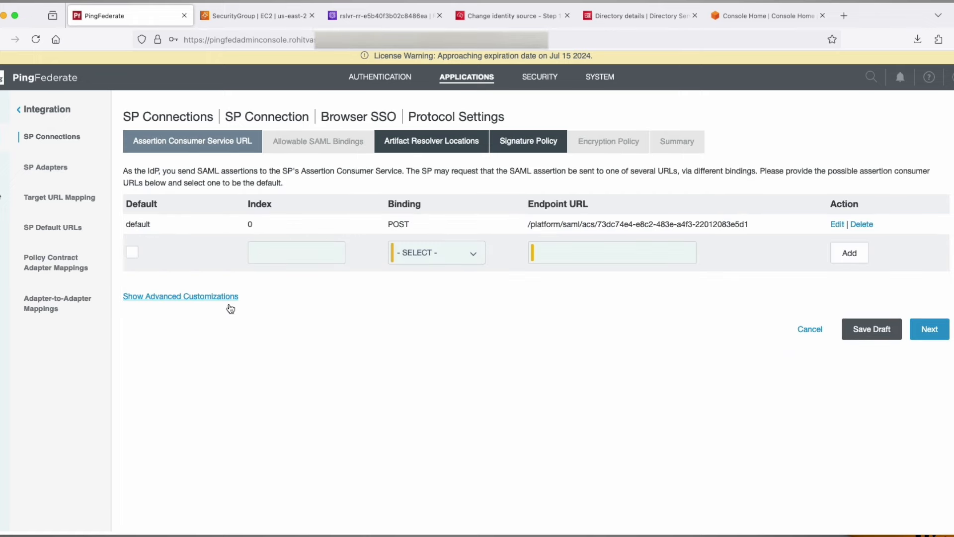
{"action": "left_click", "coordinate": [936, 338]}
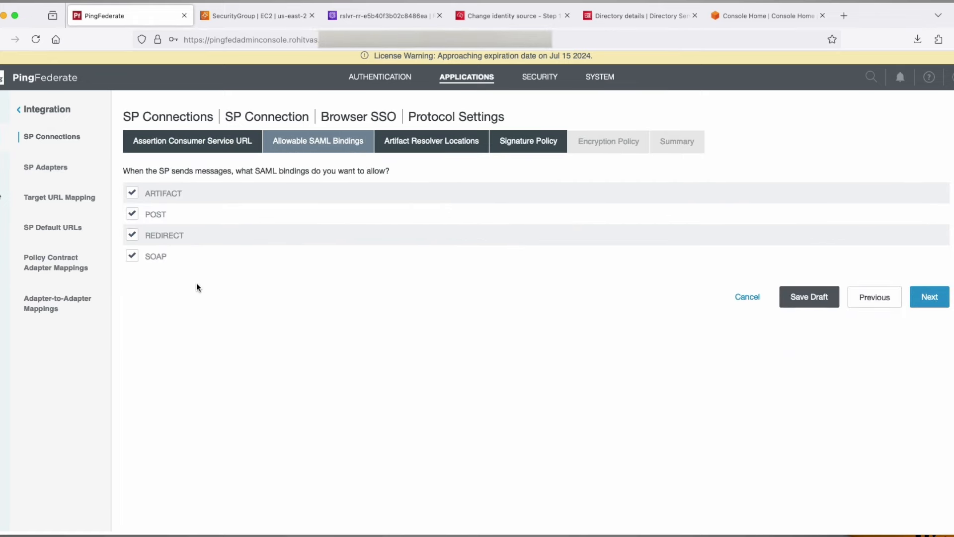
{"action": "left_click", "coordinate": [133, 256]}
{"action": "left_click", "coordinate": [132, 193]}
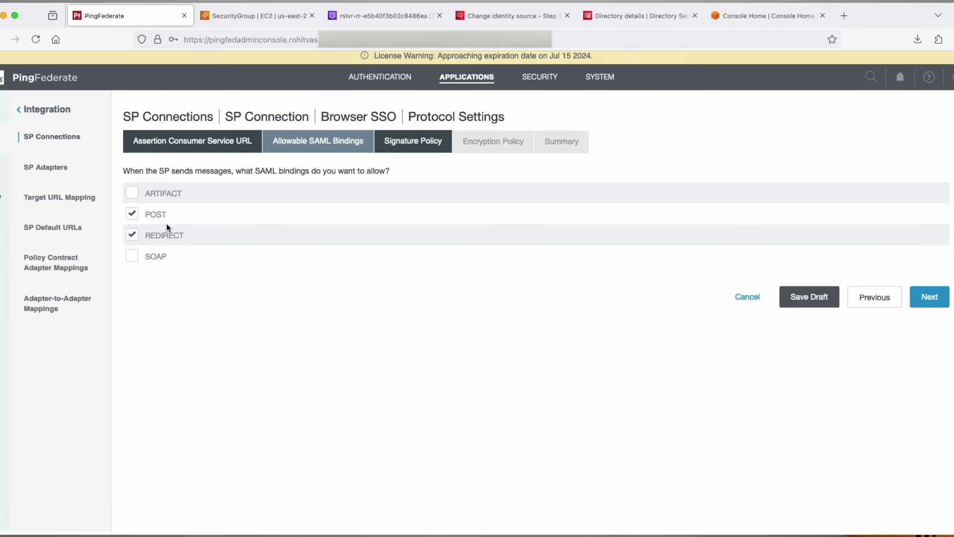
Keep assertions signed with no encryption and finish the protocol settings
{"action": "left_click", "coordinate": [929, 297]}
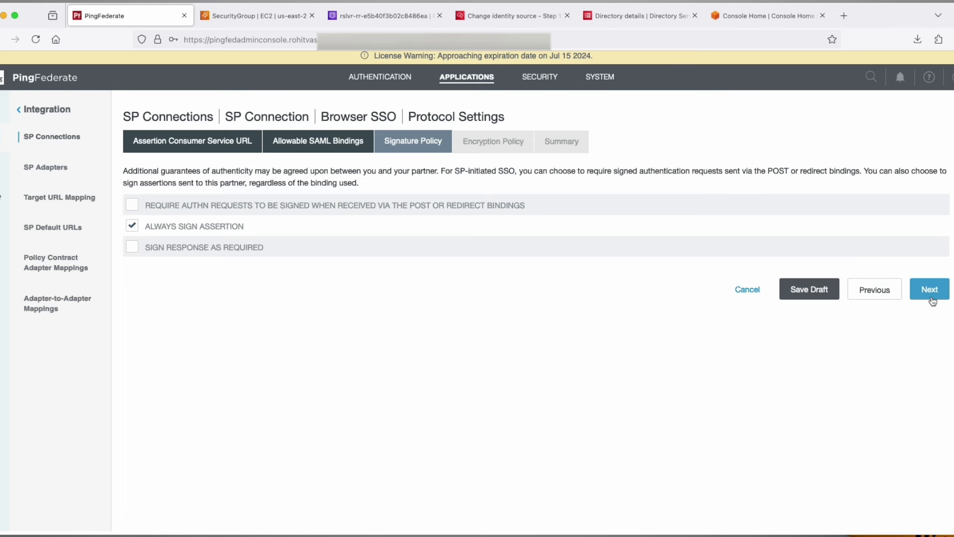
{"action": "left_click", "coordinate": [930, 292]}
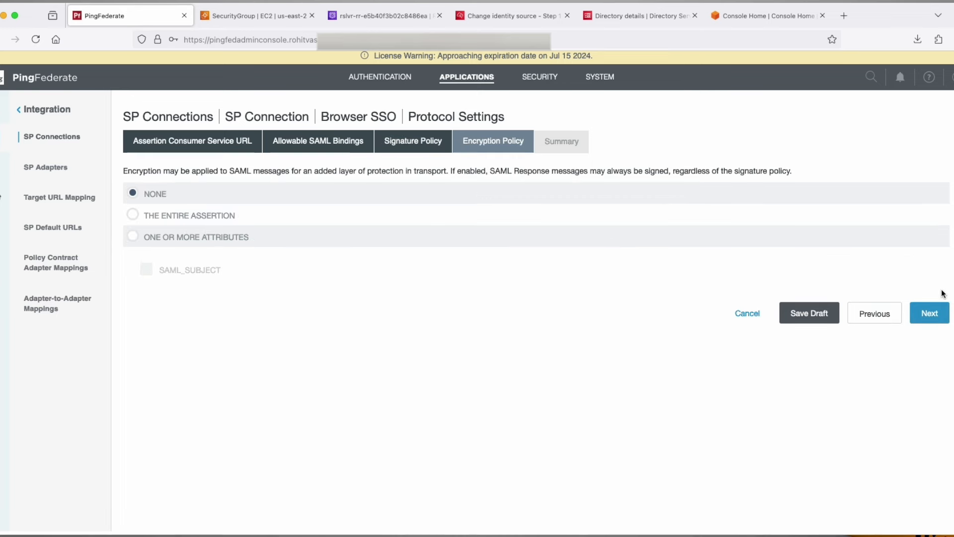
{"action": "left_click", "coordinate": [937, 316]}
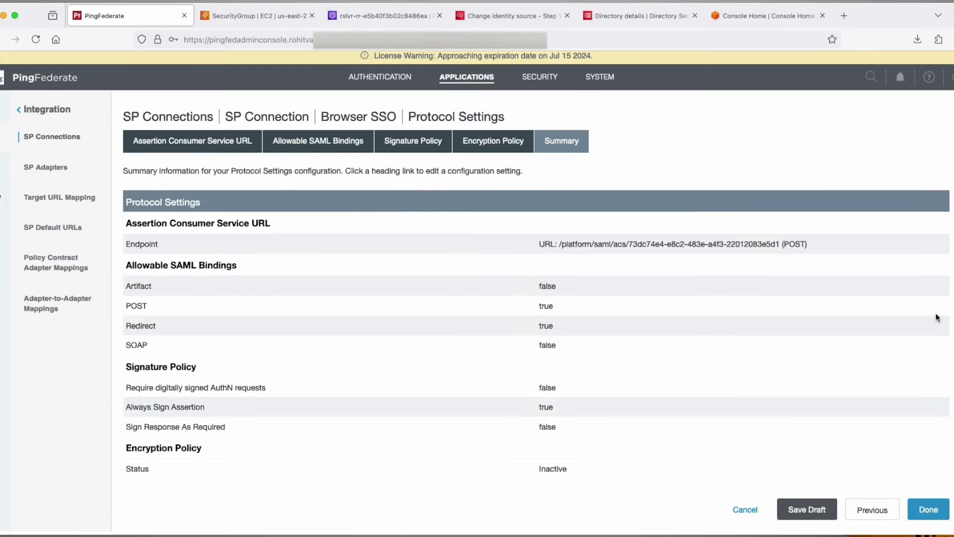
{"action": "left_click", "coordinate": [925, 511]}
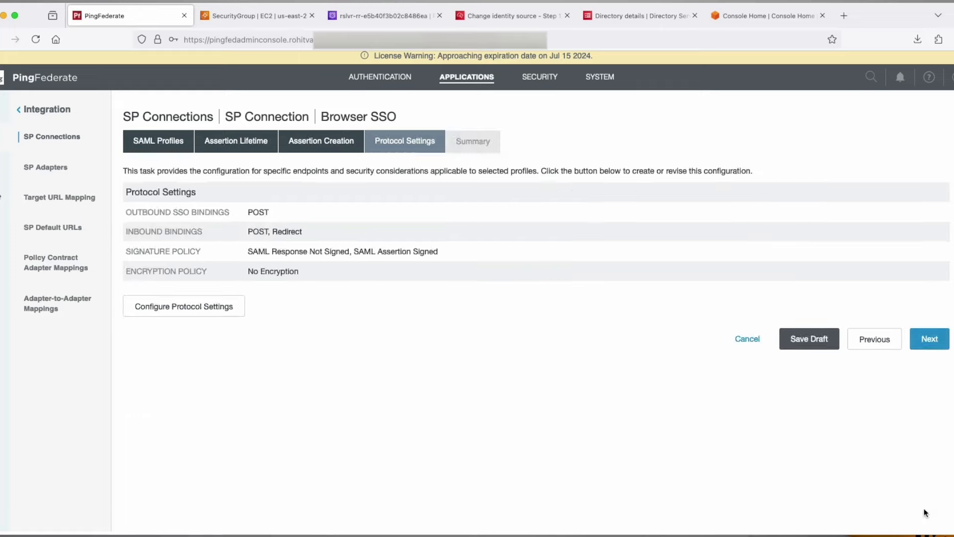
Review the Browser SSO summary and finish its configuration
{"action": "left_click", "coordinate": [921, 340]}
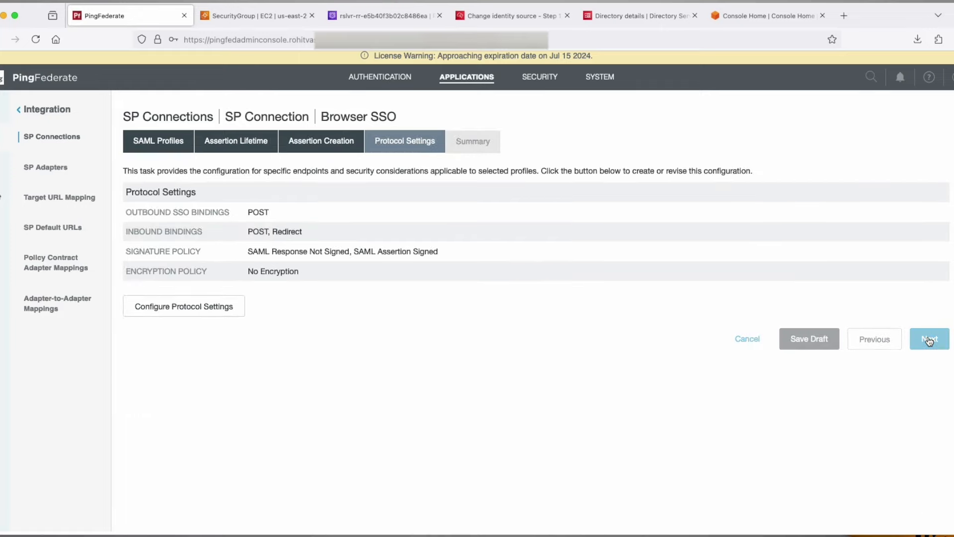
{"action": "scroll", "coordinate": [737, 354], "scroll_direction": "down", "scroll_amount": 3}
{"action": "scroll", "coordinate": [737, 351], "scroll_direction": "down", "scroll_amount": 7}
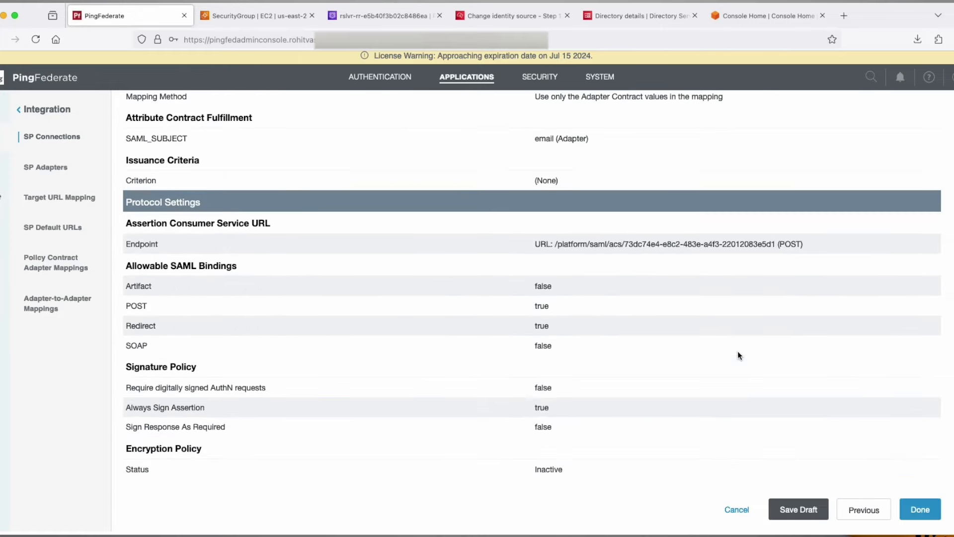
{"action": "left_click", "coordinate": [921, 512]}
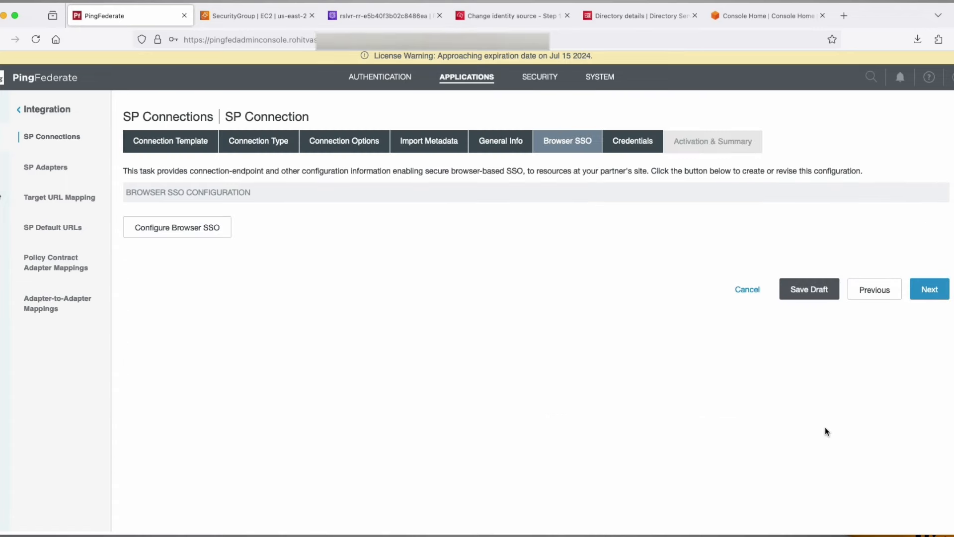
Find no signing certificates in the connection credentials and go to certificate management
{"action": "left_click", "coordinate": [929, 289]}
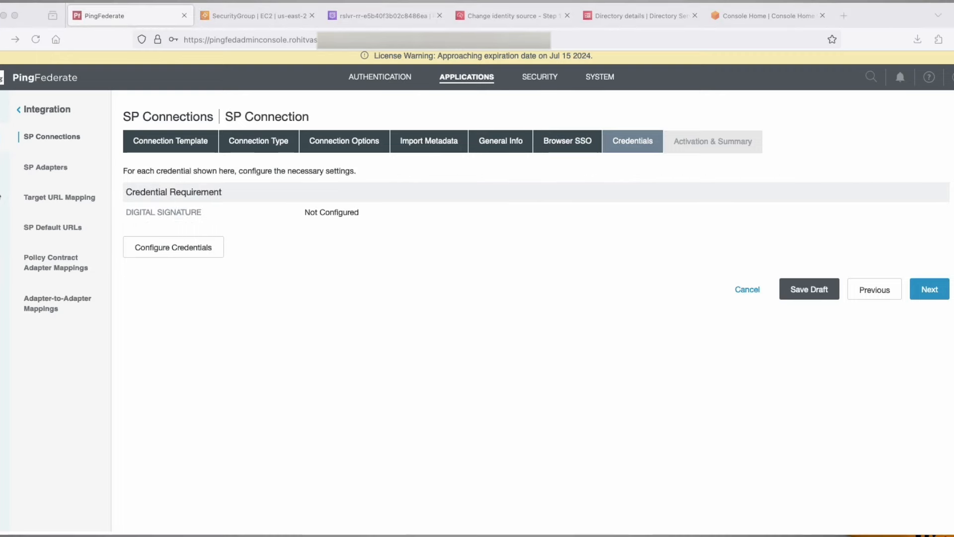
{"action": "left_click", "coordinate": [176, 249]}
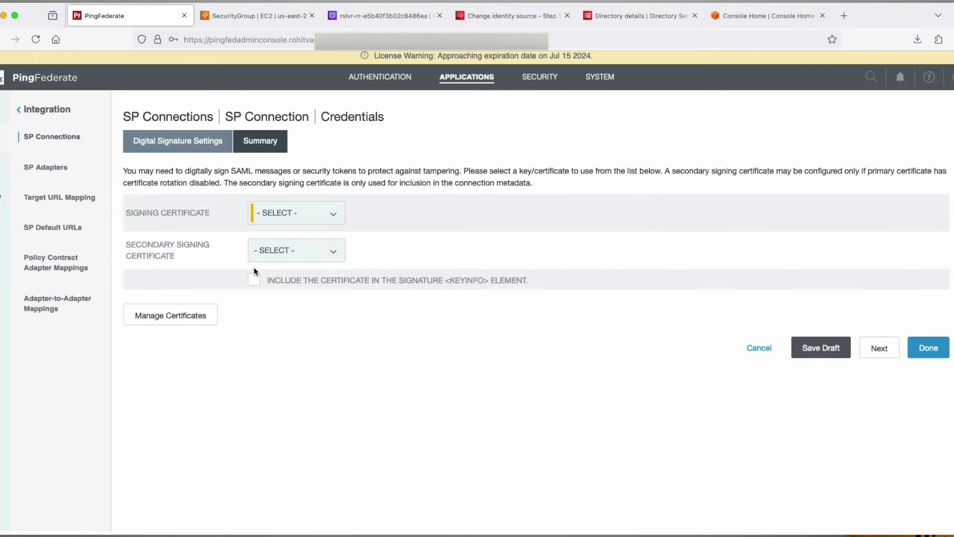
{"action": "left_click", "coordinate": [289, 221]}
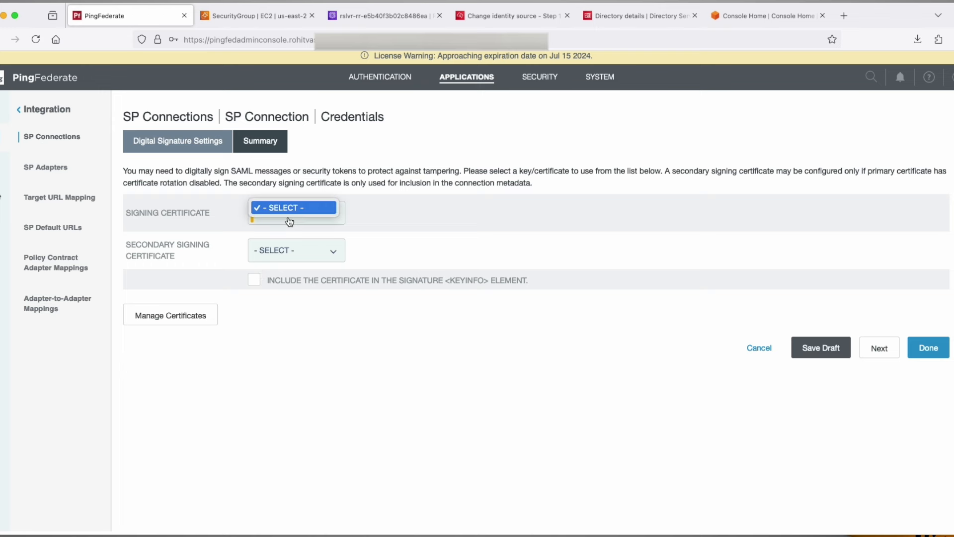
{"action": "left_click", "coordinate": [290, 221]}
{"action": "left_click", "coordinate": [297, 249]}
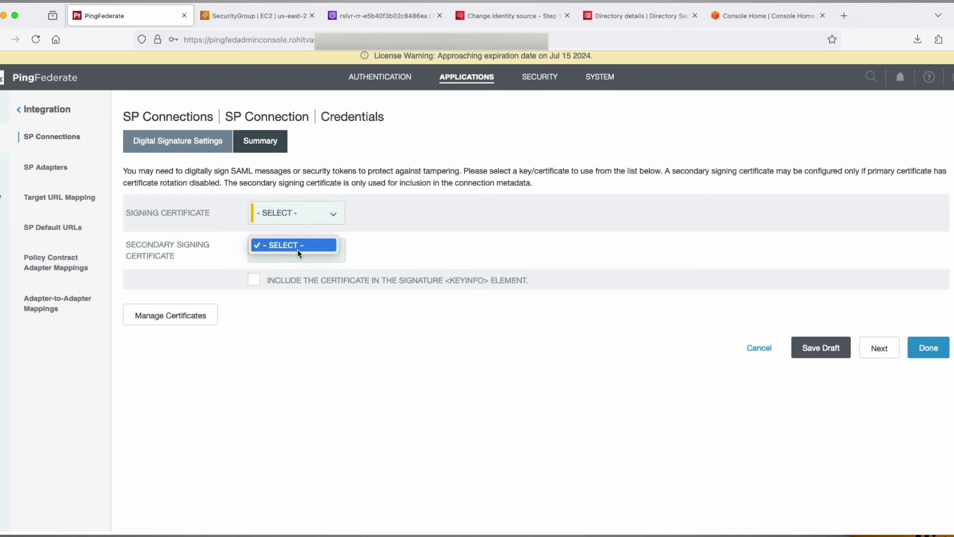
{"action": "left_click", "coordinate": [298, 257]}
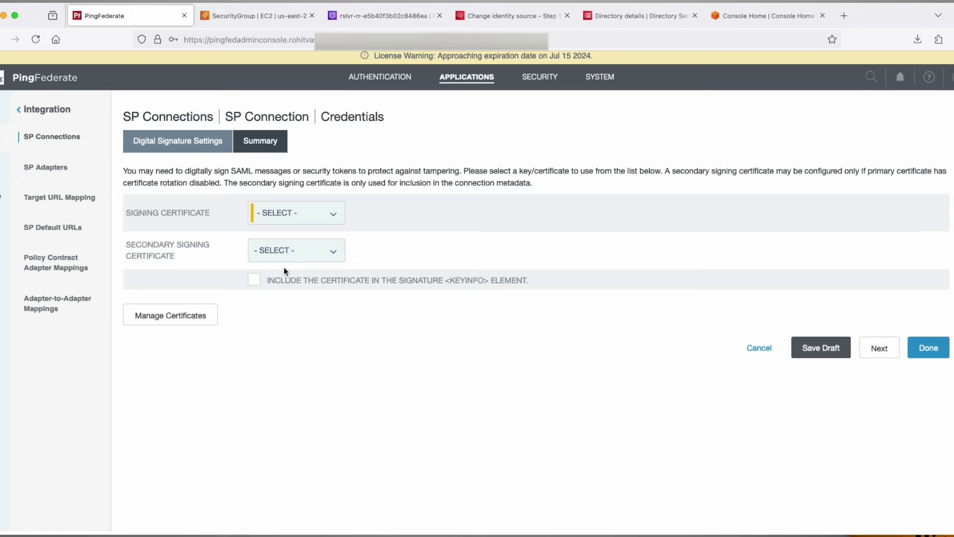
{"action": "left_click", "coordinate": [198, 316]}
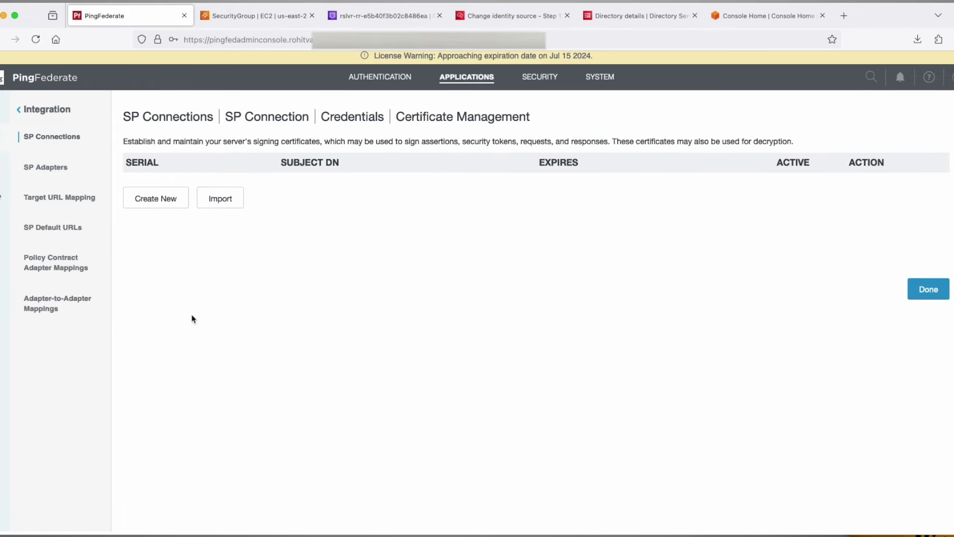
Create certificate awsmanagedmsadcert with the directory's DNS name as a DNS Name SAN
{"action": "left_click", "coordinate": [161, 198]}
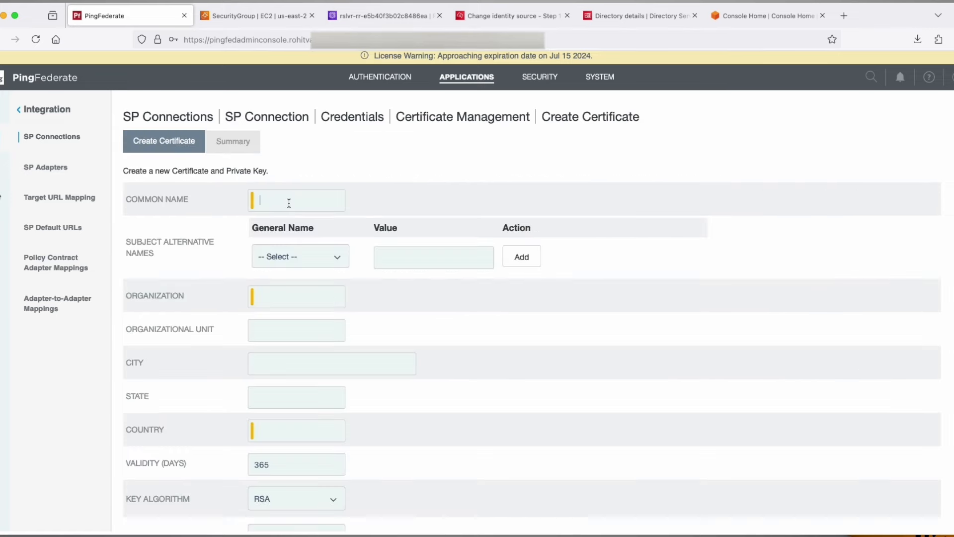
{"action": "type", "text": "awsmanagedmsadcert"}
{"action": "left_click", "coordinate": [331, 254]}
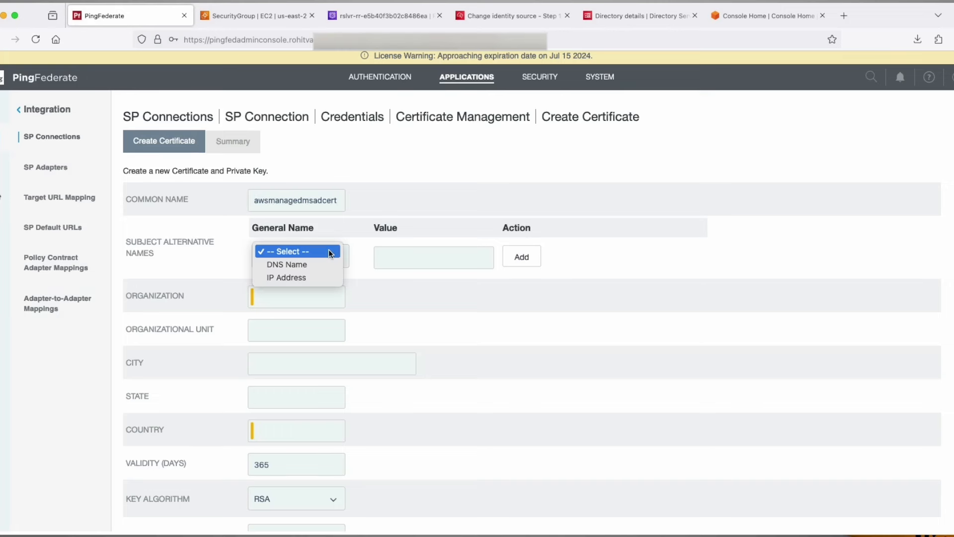
{"action": "left_click", "coordinate": [326, 264]}
{"action": "left_click", "coordinate": [396, 258]}
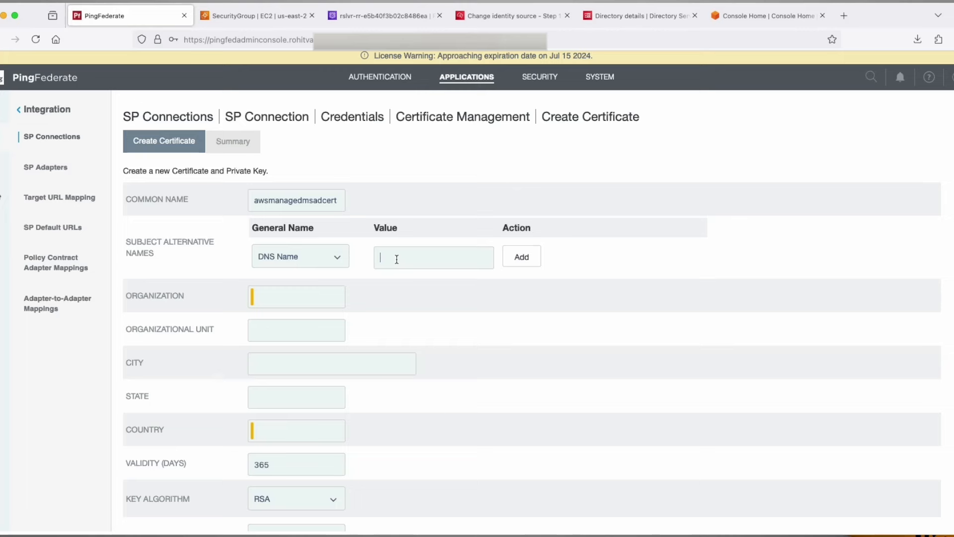
{"action": "left_click", "coordinate": [601, 16]}
{"action": "key", "text": "super+c"}
{"action": "left_click", "coordinate": [106, 17]}
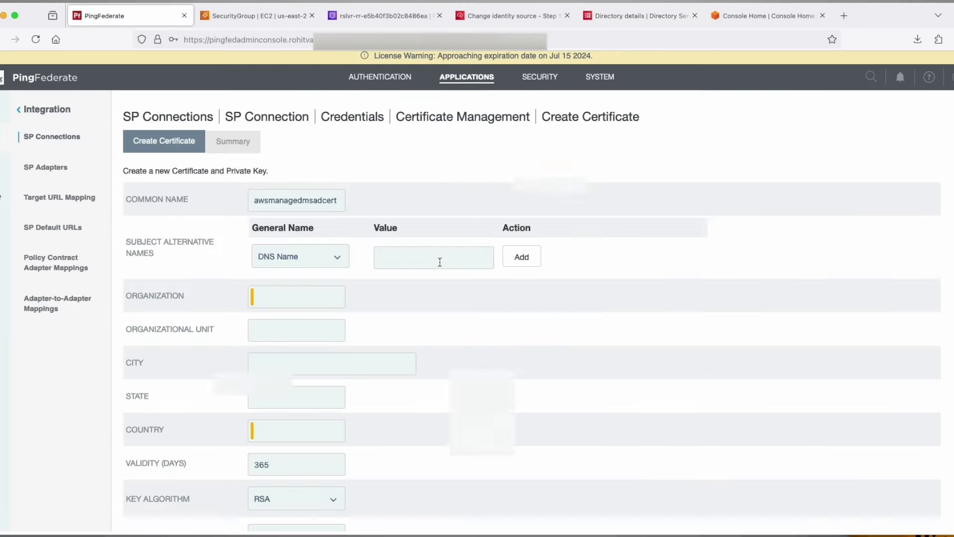
{"action": "left_click", "coordinate": [439, 262]}
{"action": "key", "text": "super+v"}
{"action": "left_click", "coordinate": [522, 256]}
Set organization aws and country US, then save the certificate
{"action": "type", "text": "aws"}
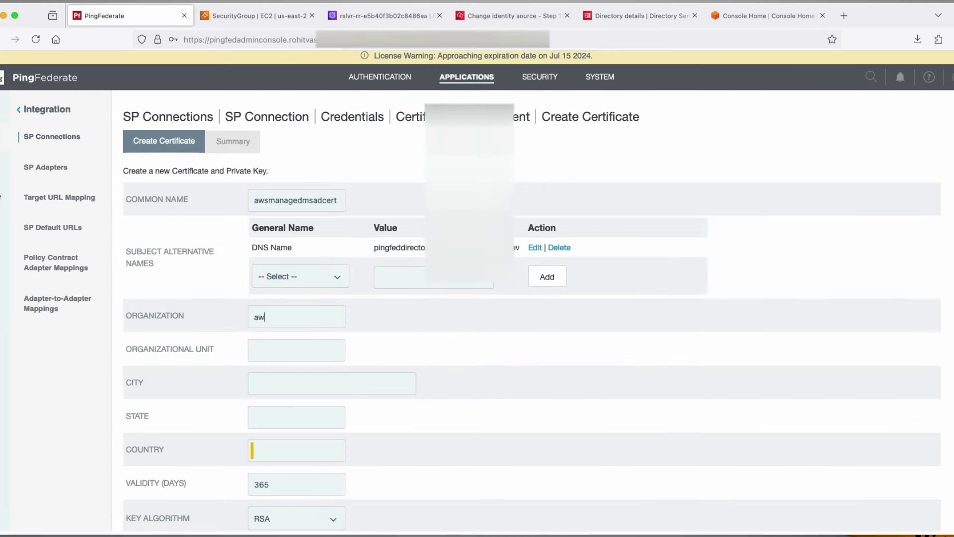
{"action": "scroll", "coordinate": [403, 368], "scroll_direction": "down", "scroll_amount": 5}
{"action": "type", "text": "USA"}
{"action": "key", "text": "BackSpace"}
{"action": "scroll", "coordinate": [803, 485], "scroll_direction": "down", "scroll_amount": 1}
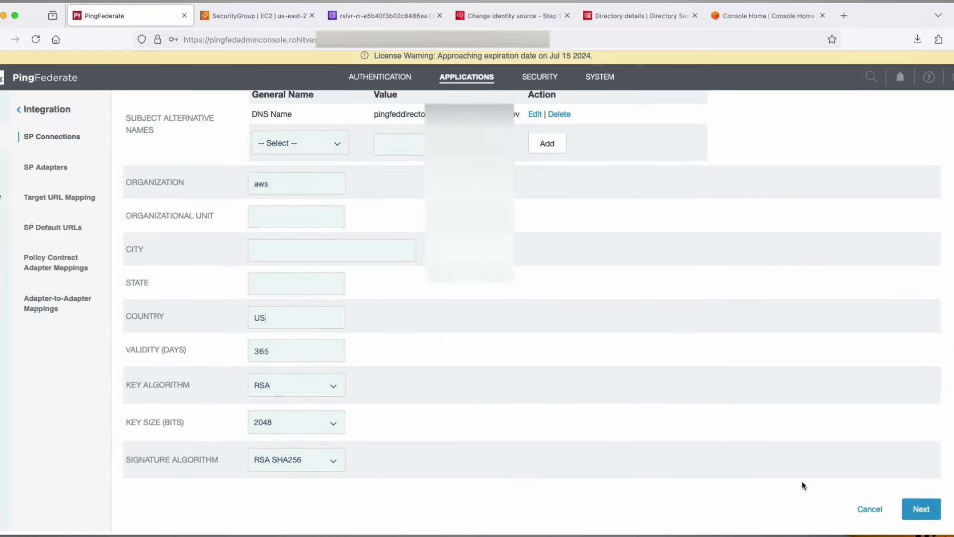
{"action": "left_click", "coordinate": [921, 508]}
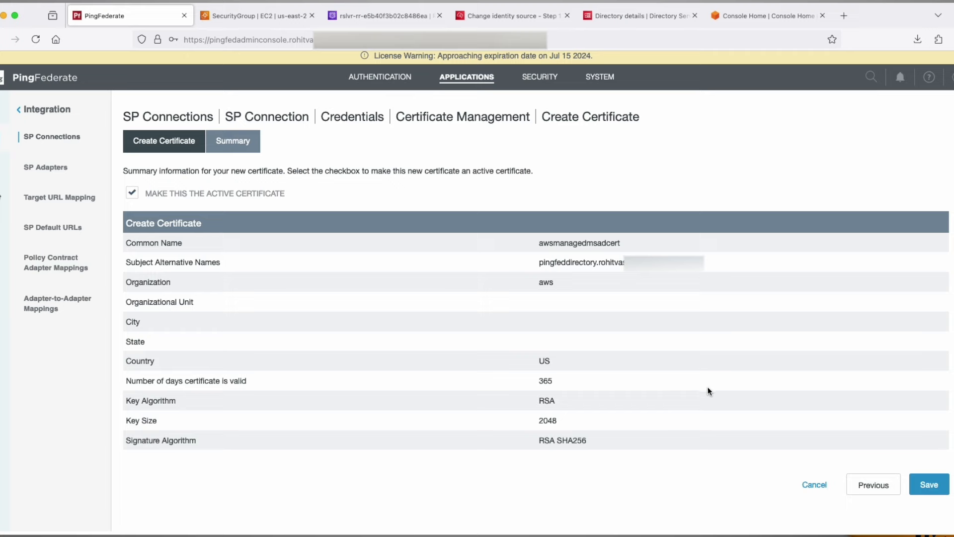
{"action": "left_click", "coordinate": [938, 484]}
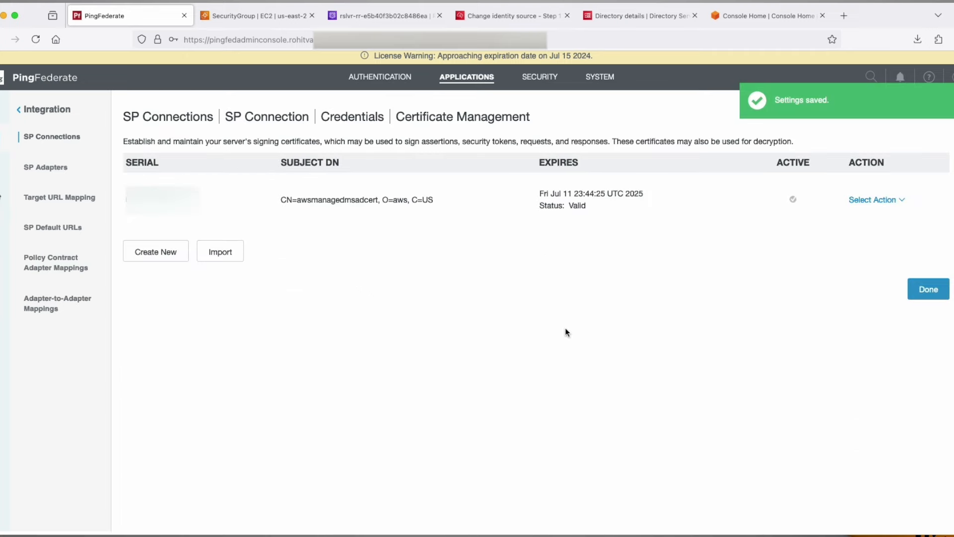
{"action": "left_click", "coordinate": [927, 289]}
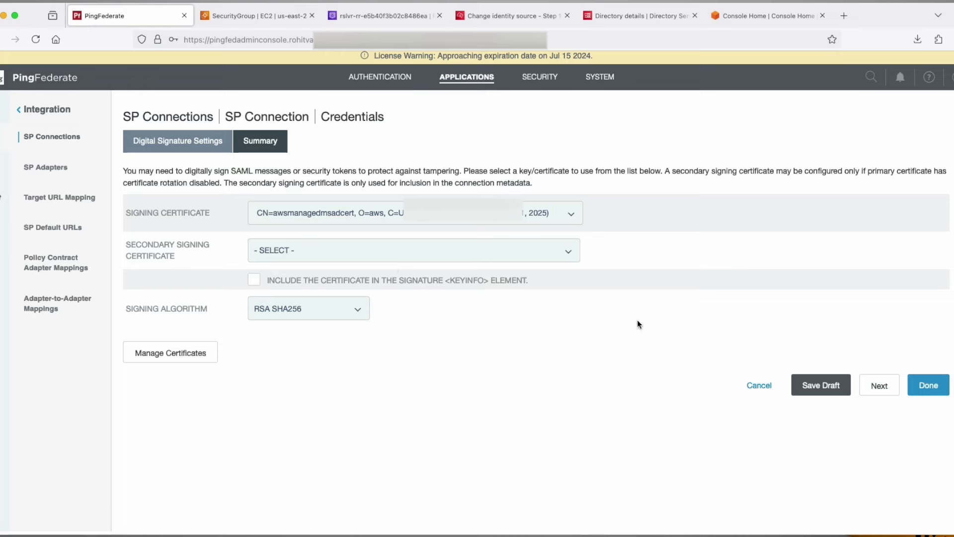
Finish the signature settings and save the AWS SP connection
{"action": "left_click", "coordinate": [928, 386]}
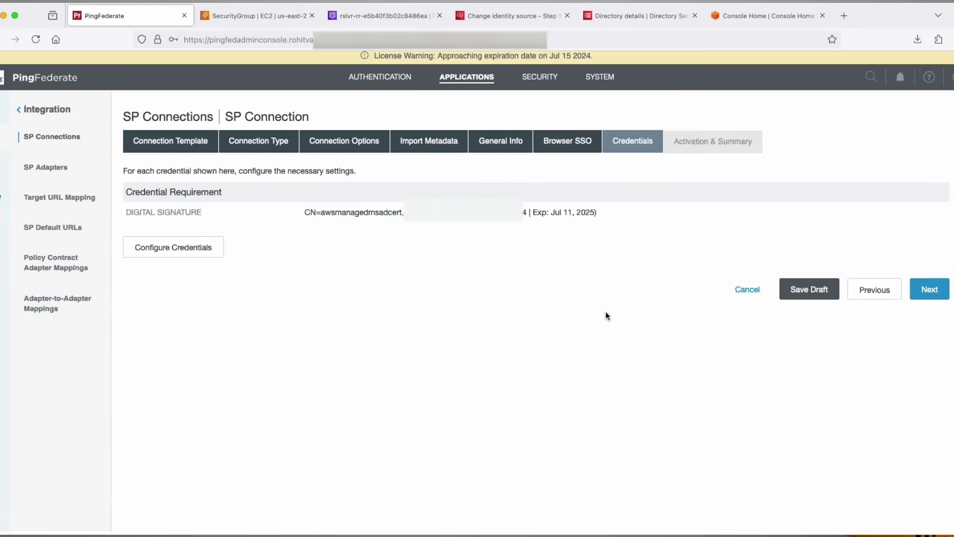
{"action": "left_click", "coordinate": [929, 291]}
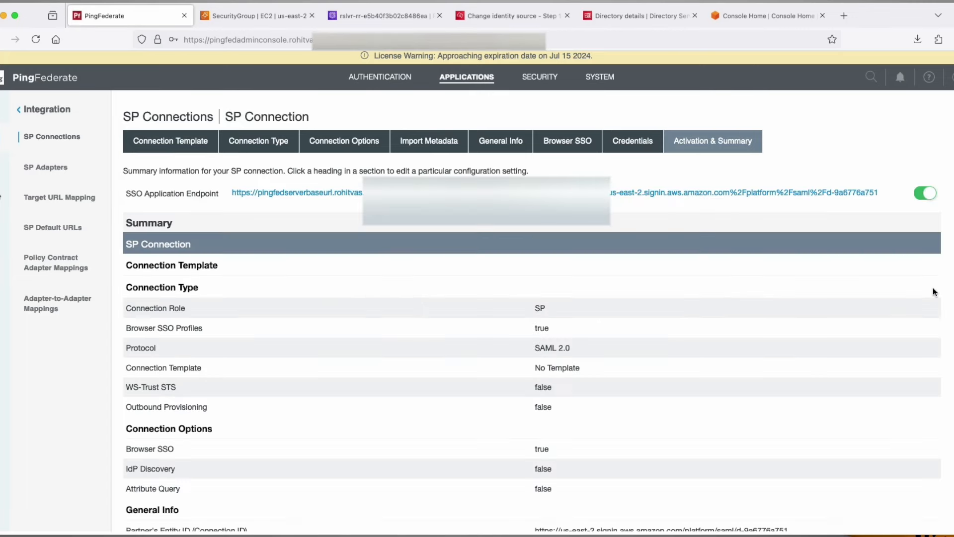
{"action": "scroll", "coordinate": [767, 311], "scroll_direction": "down", "scroll_amount": 15}
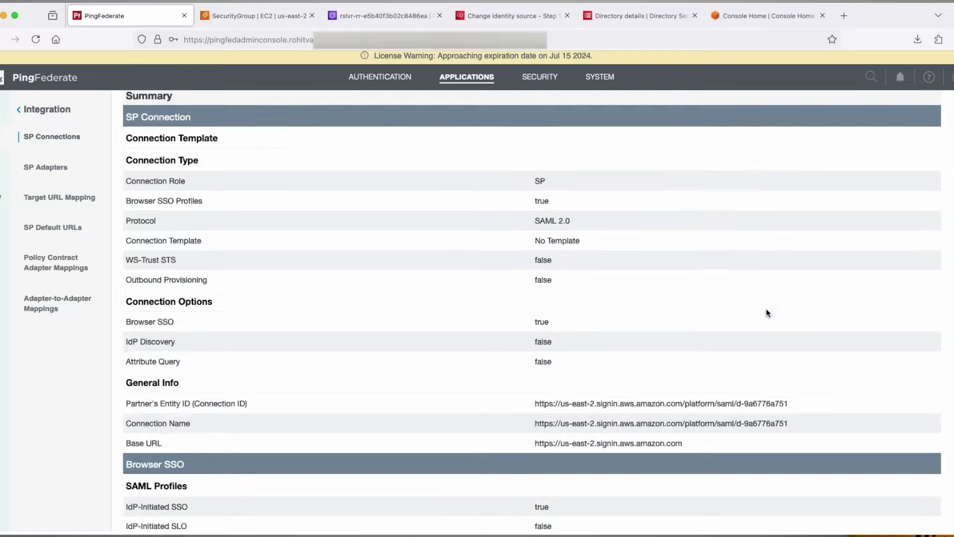
{"action": "scroll", "coordinate": [766, 312], "scroll_direction": "down", "scroll_amount": 6}
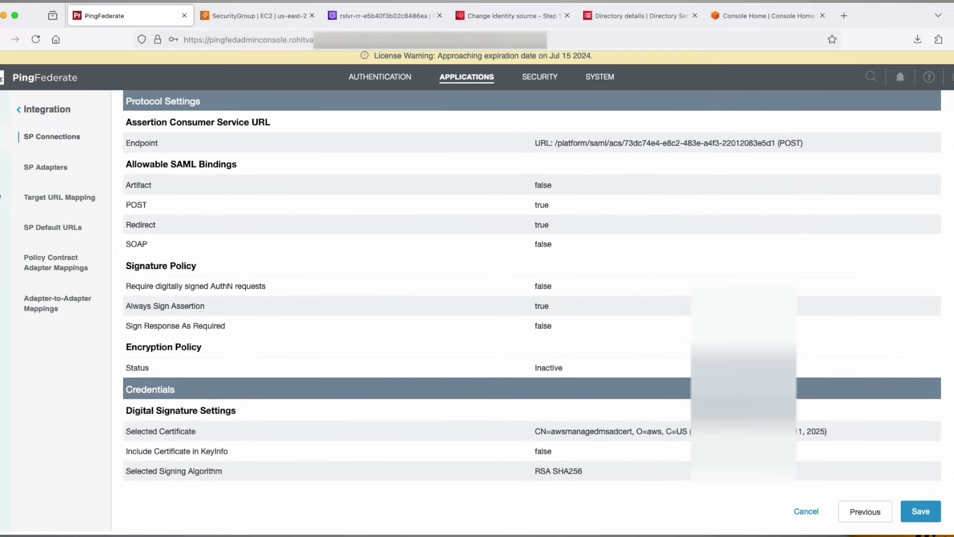
{"action": "left_click", "coordinate": [927, 512]}
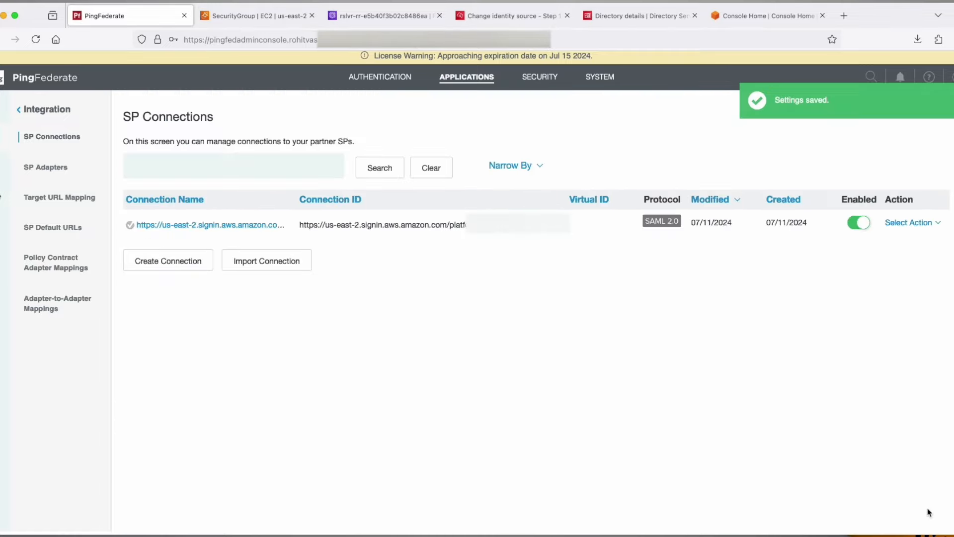
Reopen the AWS SP connection's summary and save it again
{"action": "left_click", "coordinate": [251, 225]}
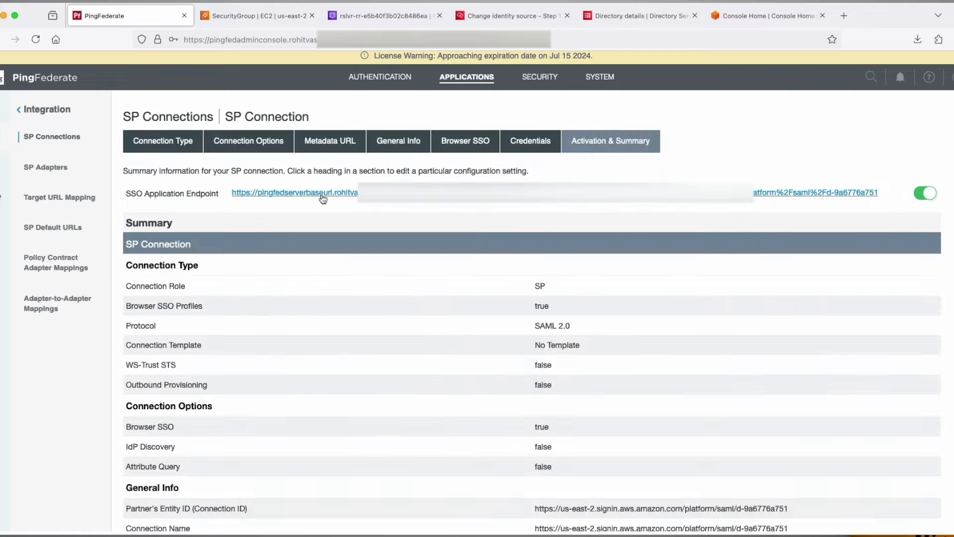
{"action": "scroll", "coordinate": [716, 323], "scroll_direction": "down", "scroll_amount": 20}
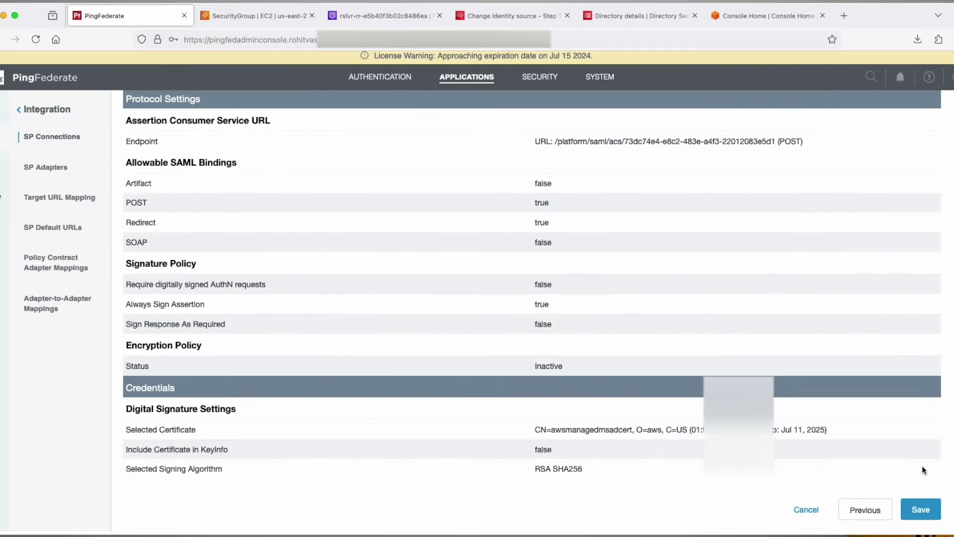
{"action": "left_click", "coordinate": [920, 509]}
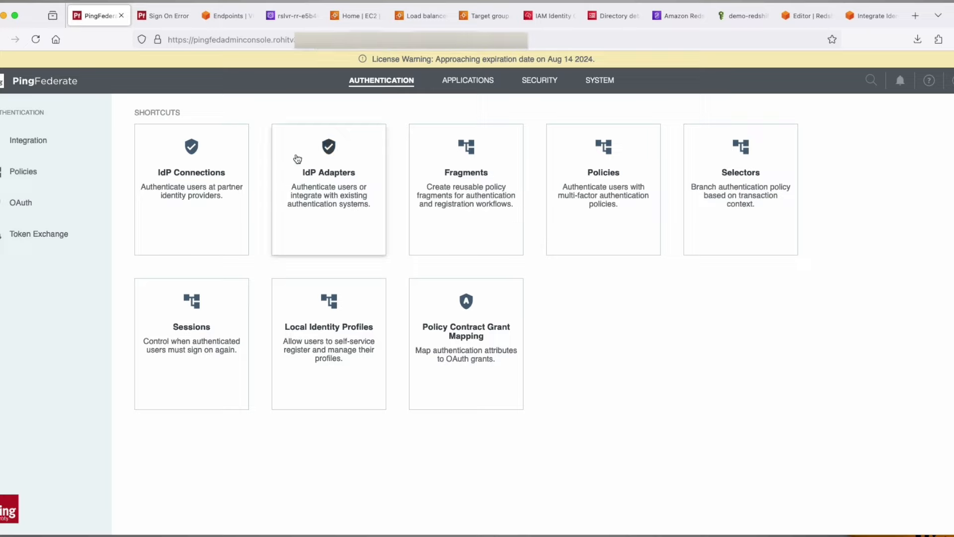
Map the adapter contract's email to mail from LDAP source awsmanagedmsad
{"action": "left_click", "coordinate": [330, 171]}
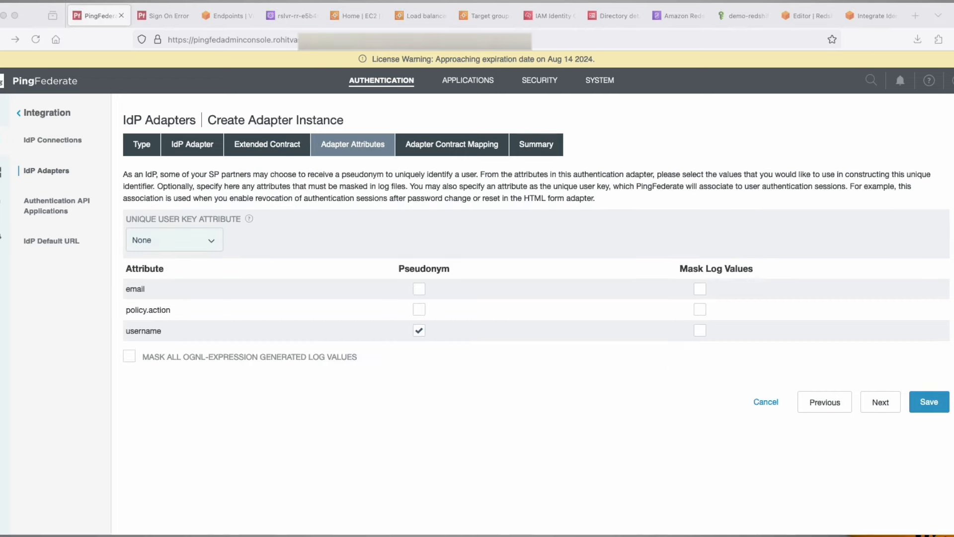
{"action": "left_click", "coordinate": [862, 403]}
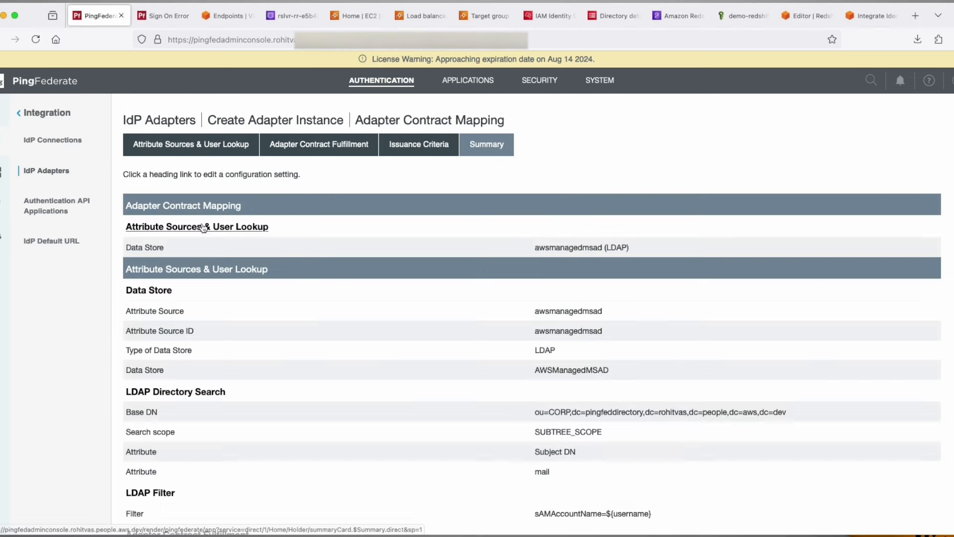
{"action": "left_click", "coordinate": [174, 144]}
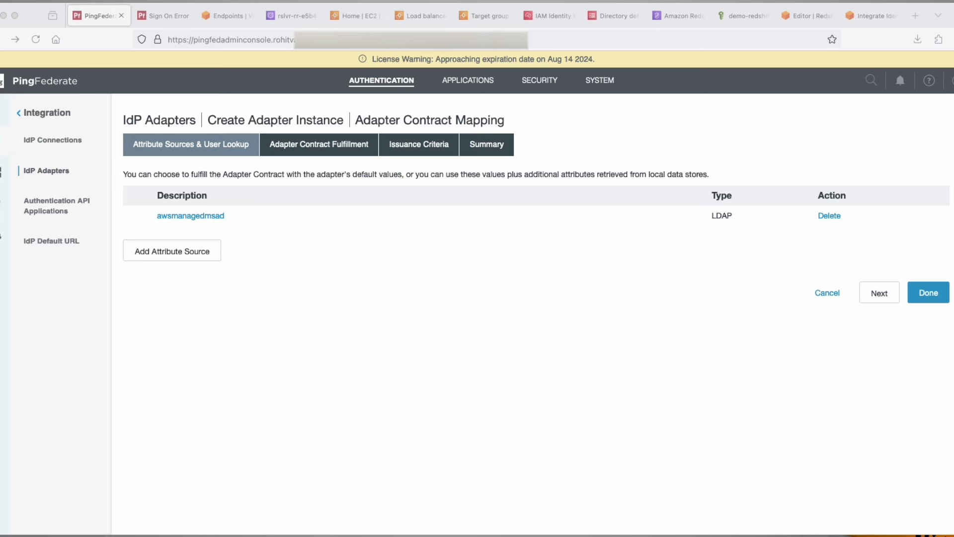
{"action": "left_click", "coordinate": [880, 294]}
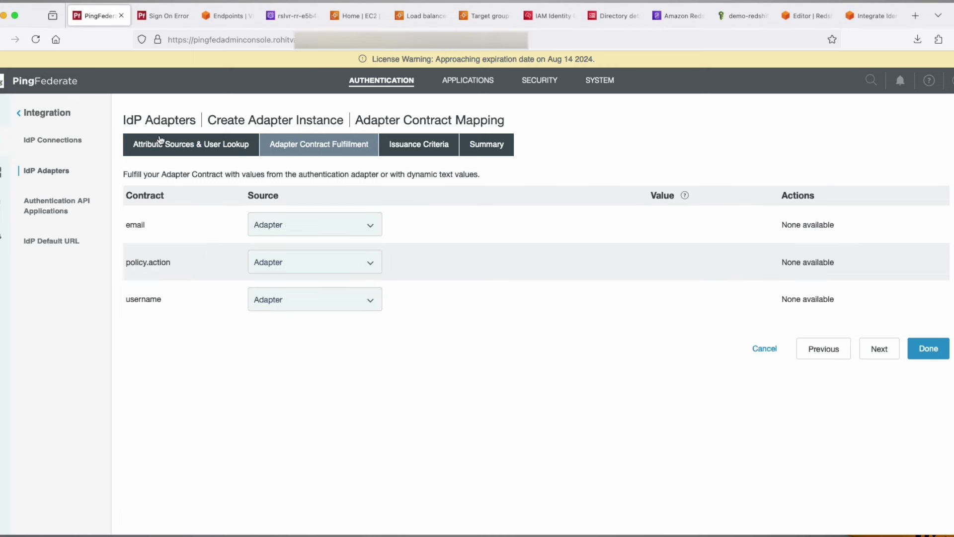
{"action": "left_click", "coordinate": [308, 225]}
{"action": "left_click", "coordinate": [293, 260]}
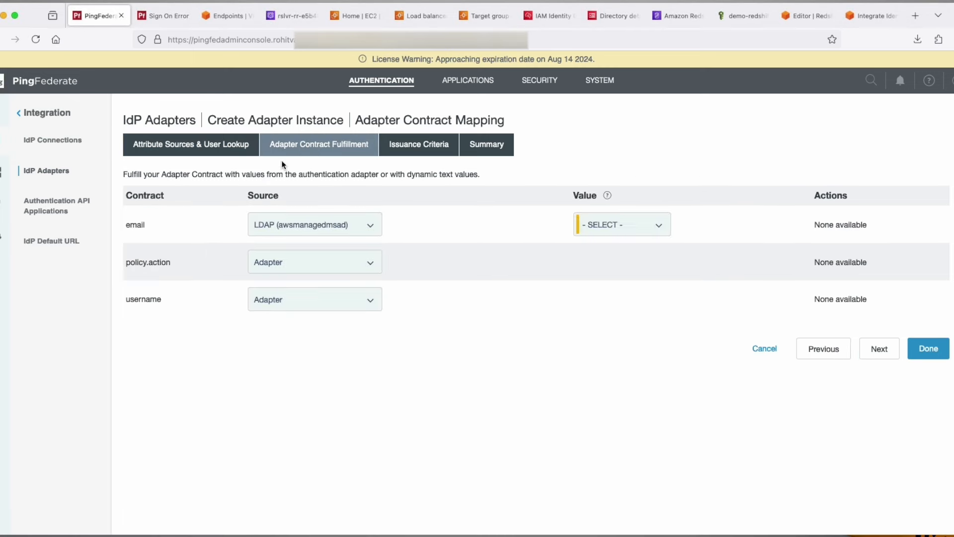
{"action": "left_click", "coordinate": [624, 232]}
{"action": "left_click", "coordinate": [616, 245]}
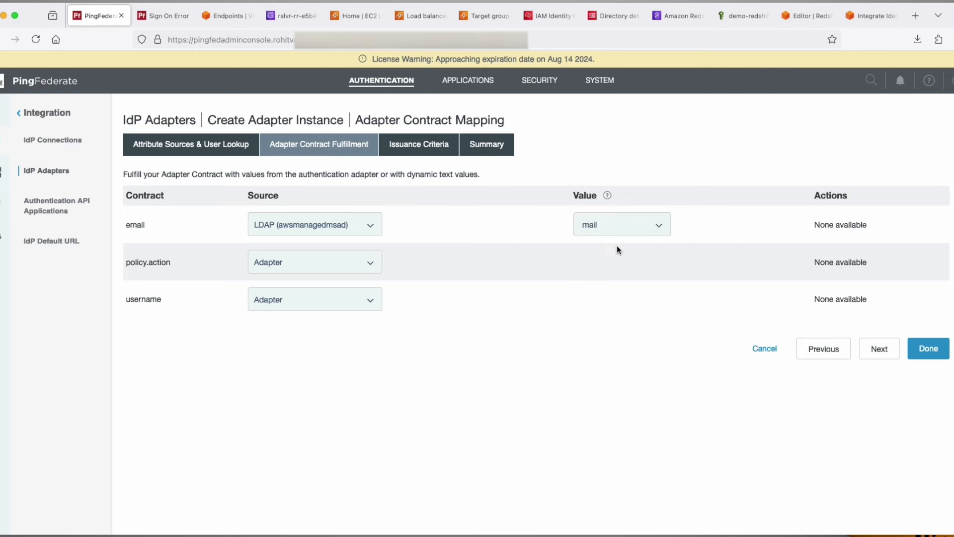
Skip issuance criteria, finish the contract mapping and save the adapter instance
{"action": "left_click", "coordinate": [877, 350]}
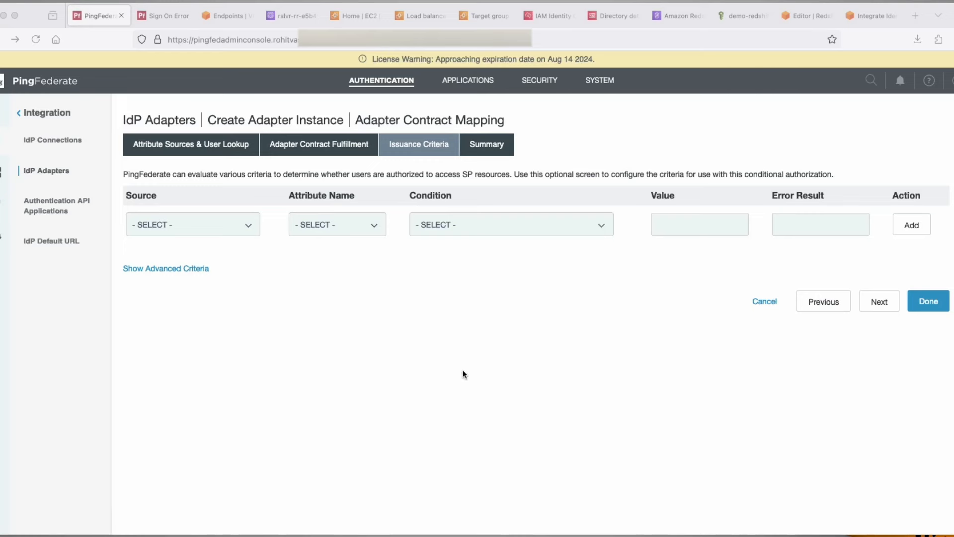
{"action": "left_click", "coordinate": [883, 304]}
{"action": "scroll", "coordinate": [883, 304], "scroll_direction": "down", "scroll_amount": 5}
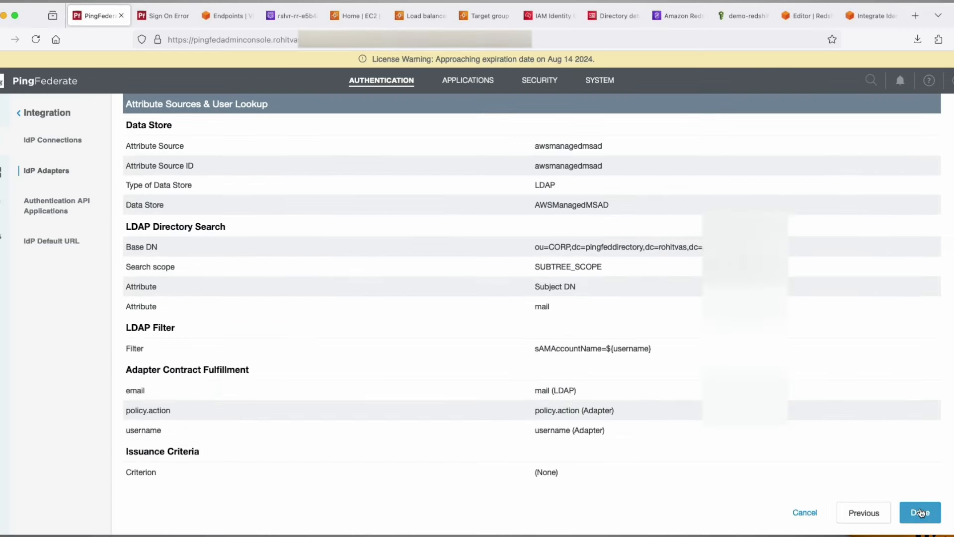
{"action": "left_click", "coordinate": [922, 511]}
{"action": "left_click", "coordinate": [930, 292]}
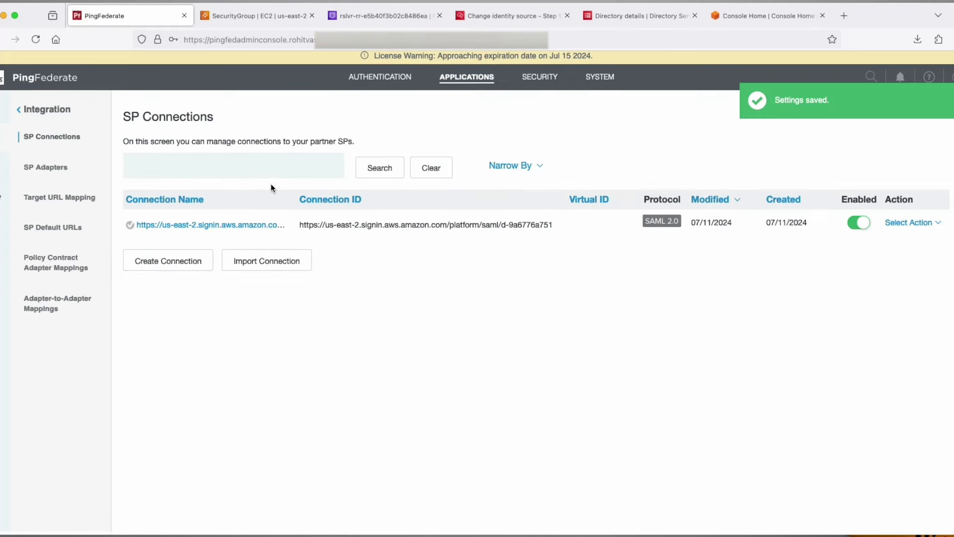
Start an IdP-role metadata export from PingFederate's protocol metadata settings
{"action": "left_click", "coordinate": [600, 77]}
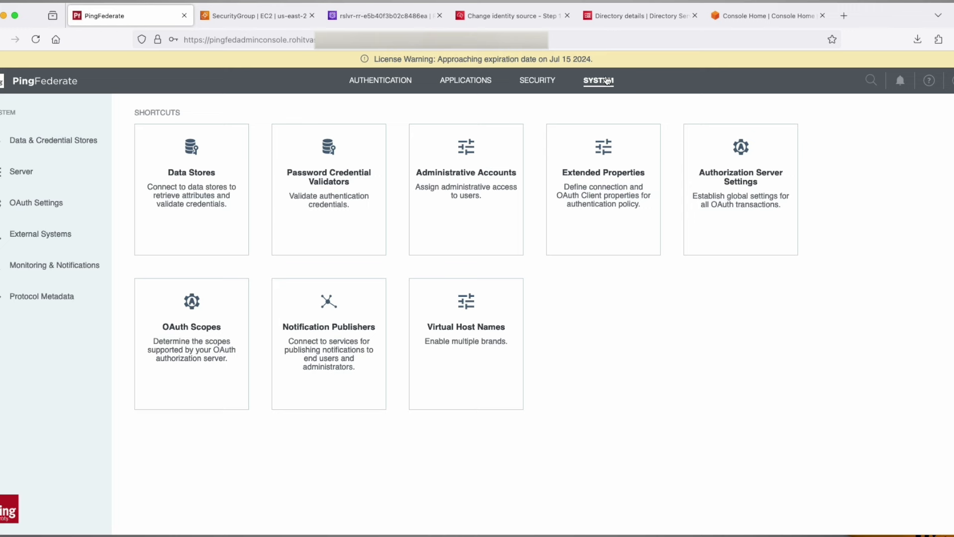
{"action": "left_click", "coordinate": [65, 297]}
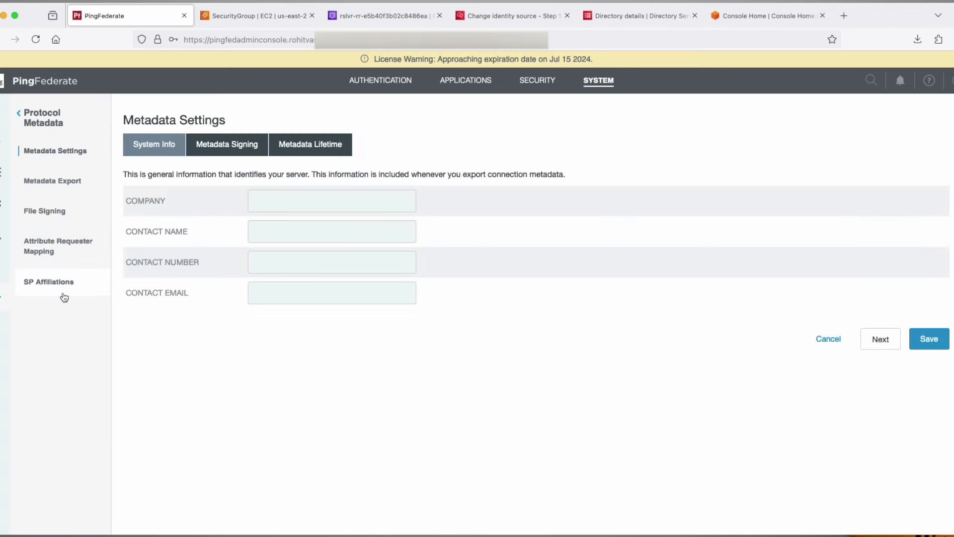
{"action": "left_click", "coordinate": [62, 183]}
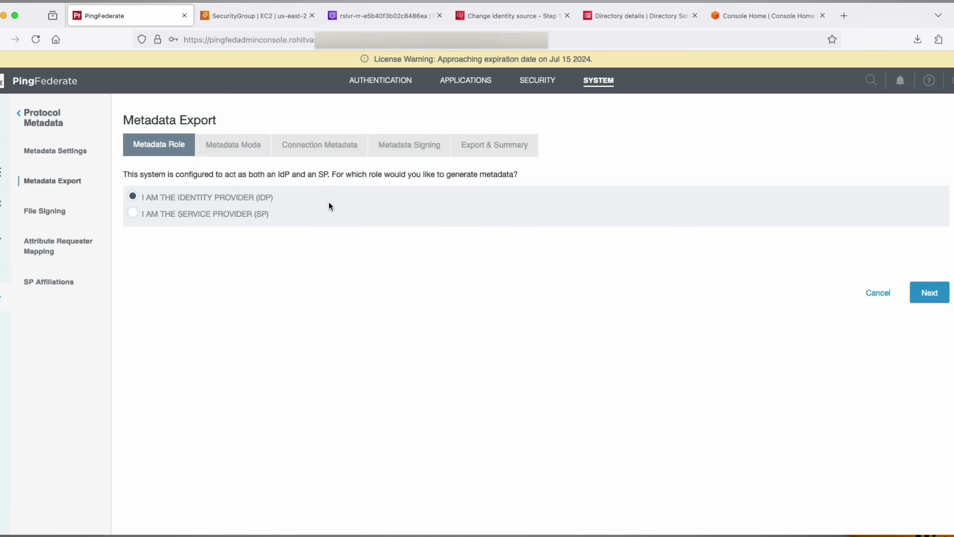
{"action": "left_click", "coordinate": [933, 294]}
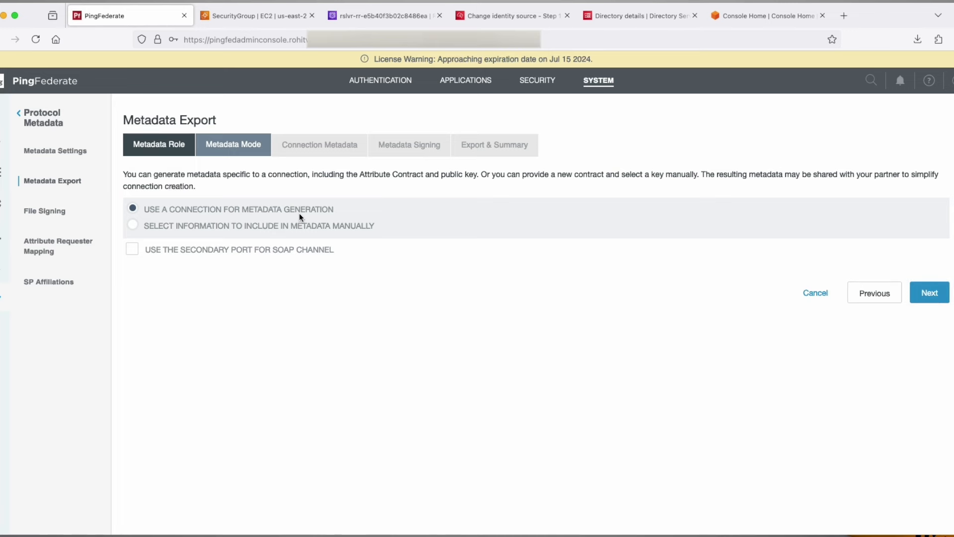
{"action": "left_click", "coordinate": [929, 293]}
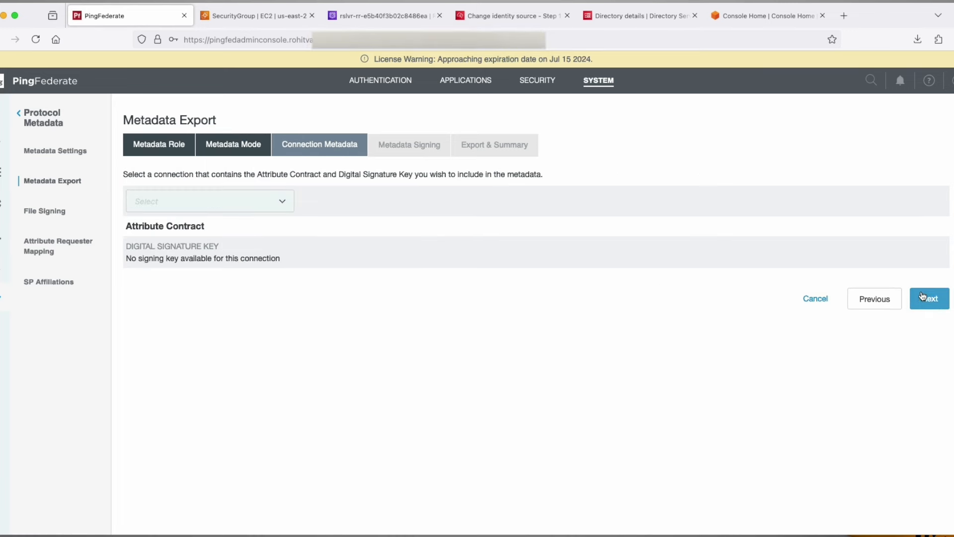
Select the us-east-2 AWS sign-in connection and sign with the awsmanagedmsadcert certificate
{"action": "left_click", "coordinate": [269, 207]}
{"action": "left_click", "coordinate": [197, 290]}
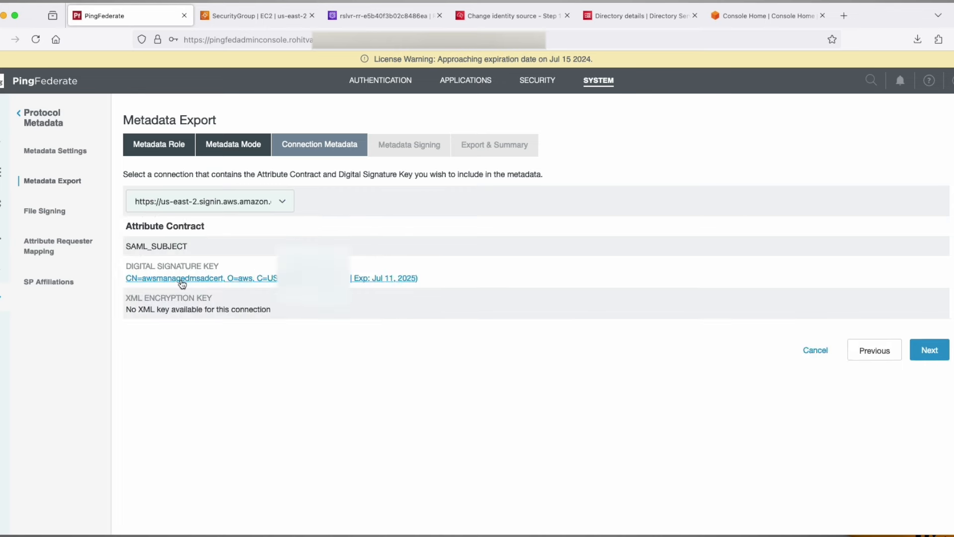
{"action": "left_click", "coordinate": [929, 350]}
{"action": "left_click", "coordinate": [369, 197]}
{"action": "left_click", "coordinate": [362, 211]}
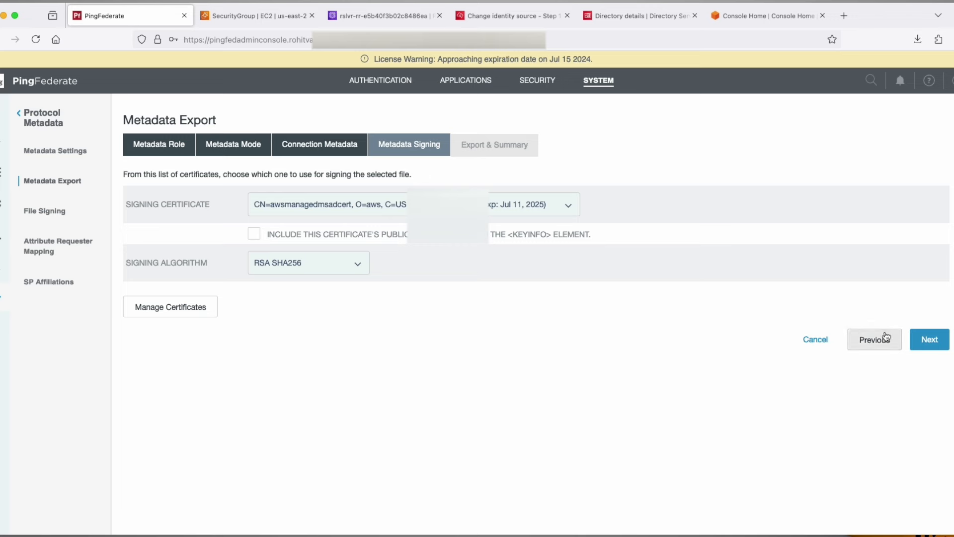
{"action": "left_click", "coordinate": [931, 342]}
Export the metadata file as metadata(1).xml and finish the wizard
{"action": "scroll", "coordinate": [844, 347], "scroll_direction": "down", "scroll_amount": 2}
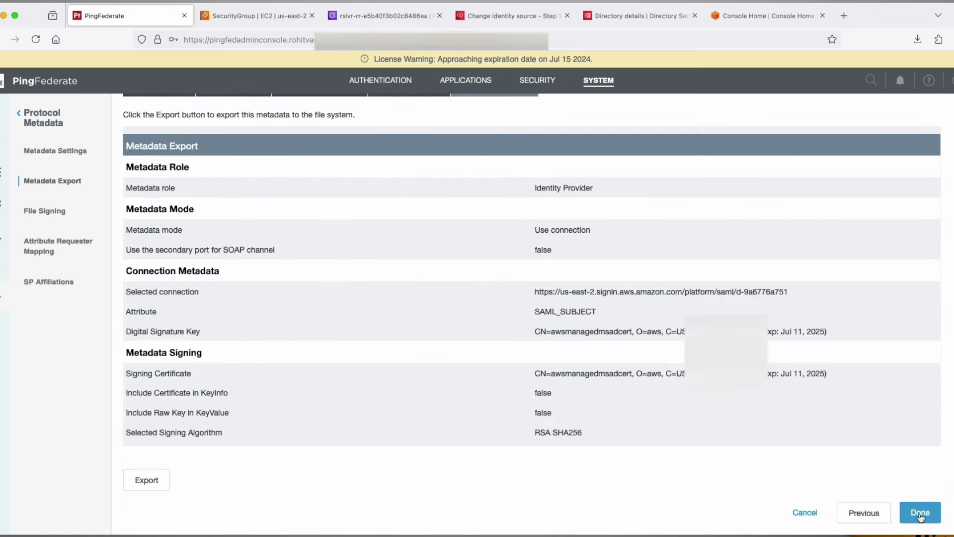
{"action": "left_click", "coordinate": [147, 480]}
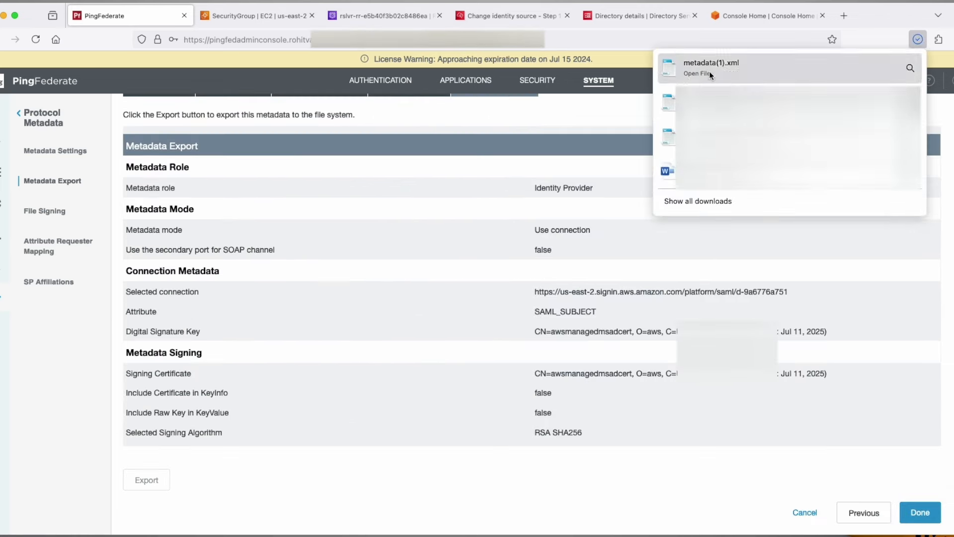
{"action": "left_click", "coordinate": [936, 511]}
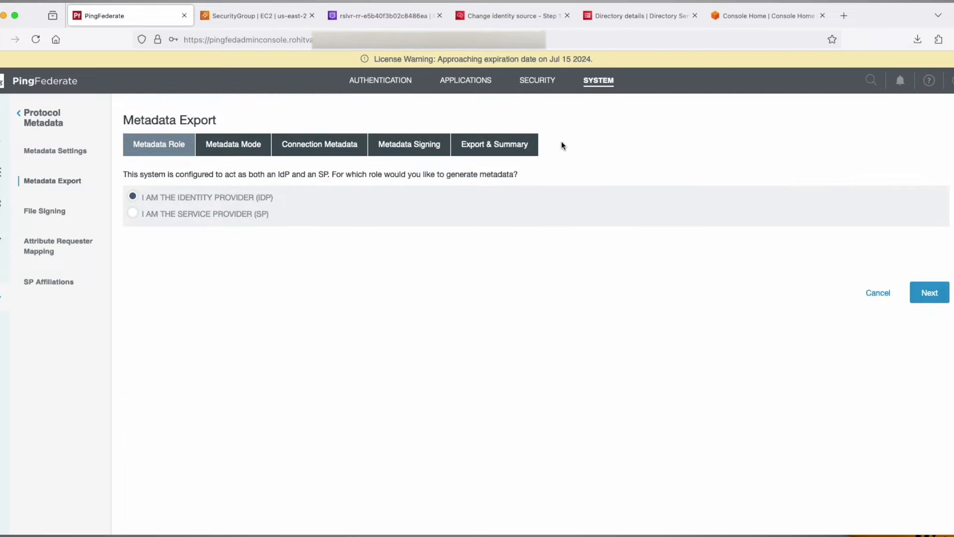
{"action": "left_click", "coordinate": [551, 16]}
Begin changing the IAM Identity Center identity source to an external identity provider
{"action": "left_click", "coordinate": [149, 111]}
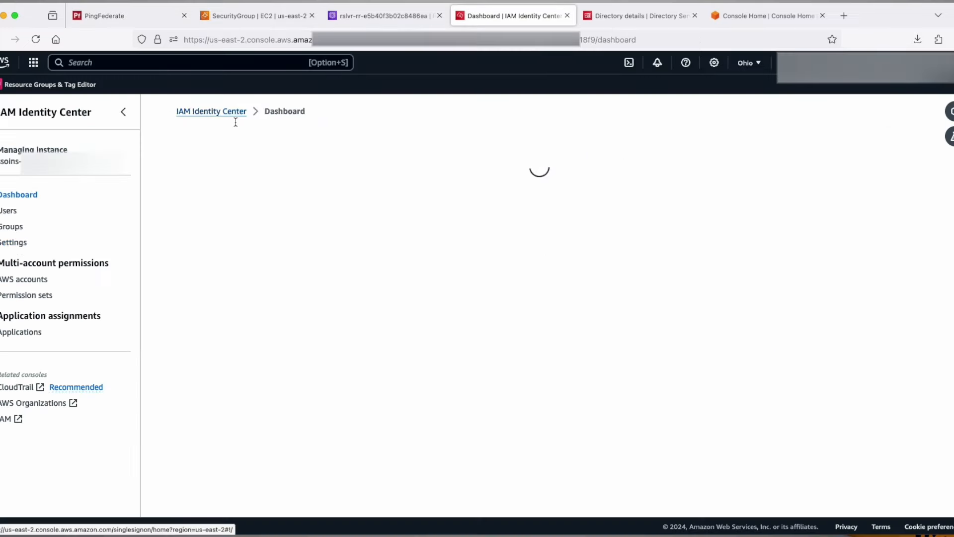
{"action": "left_click", "coordinate": [15, 242]}
{"action": "scroll", "coordinate": [512, 327], "scroll_direction": "down", "scroll_amount": 3}
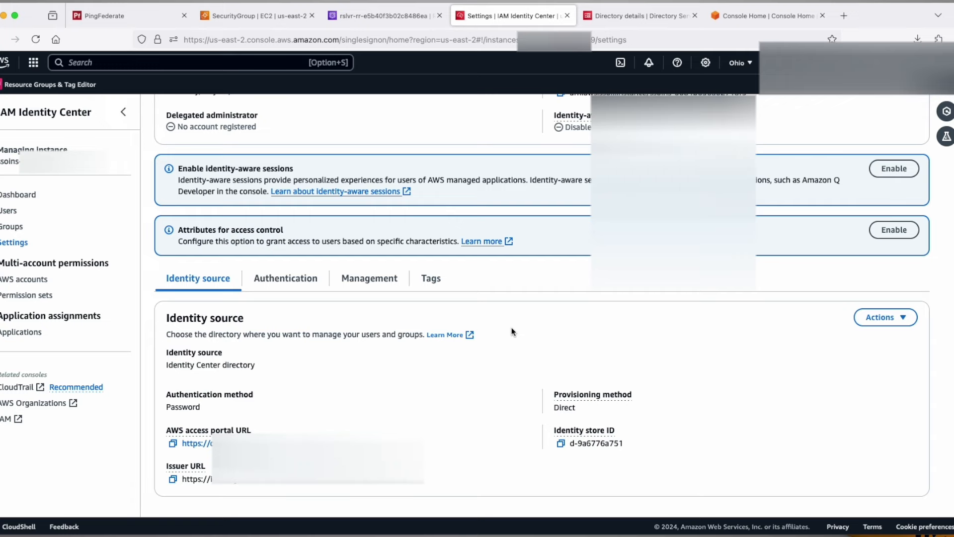
{"action": "left_click", "coordinate": [893, 323]}
{"action": "left_click", "coordinate": [829, 354]}
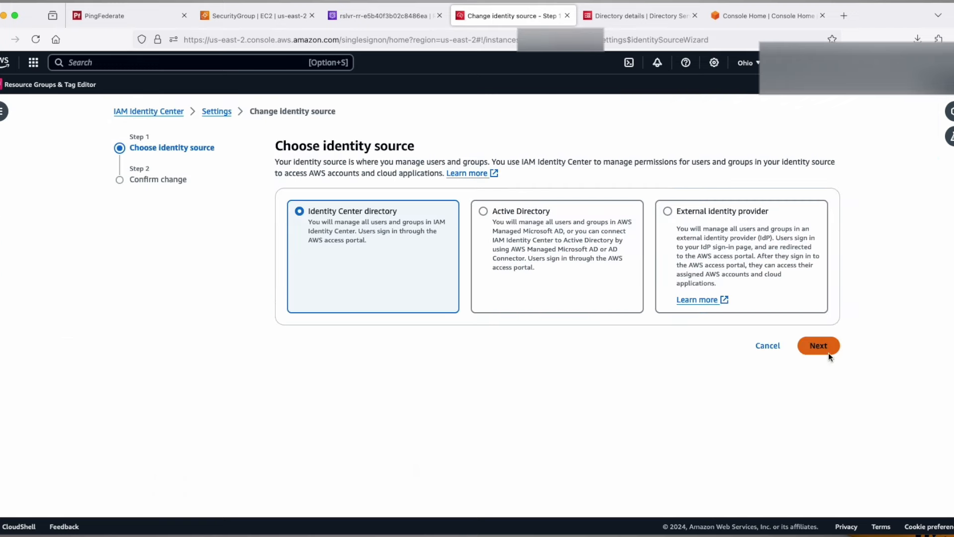
{"action": "left_click", "coordinate": [729, 211]}
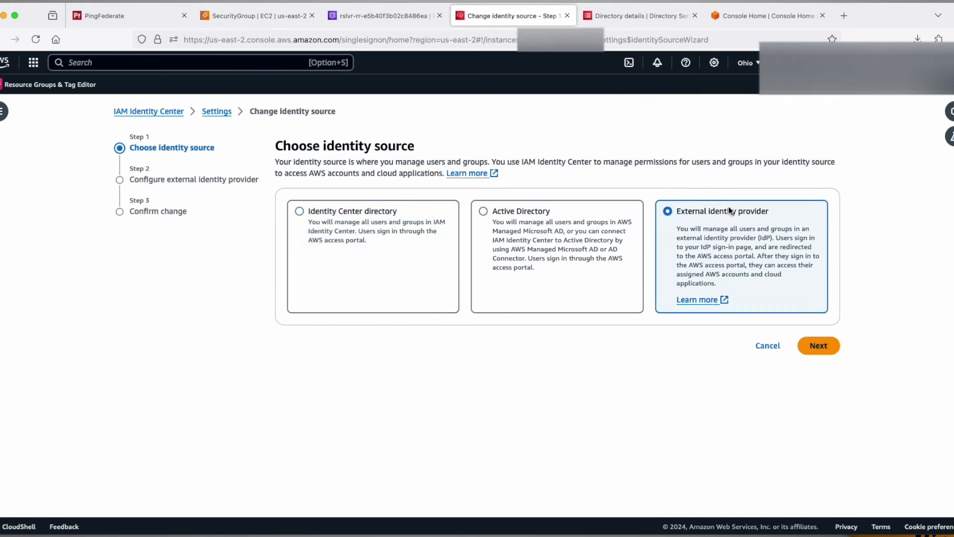
{"action": "left_click", "coordinate": [818, 345]}
Upload metadata(1).xml from Downloads as the IdP SAML metadata
{"action": "scroll", "coordinate": [723, 279], "scroll_direction": "down", "scroll_amount": 3}
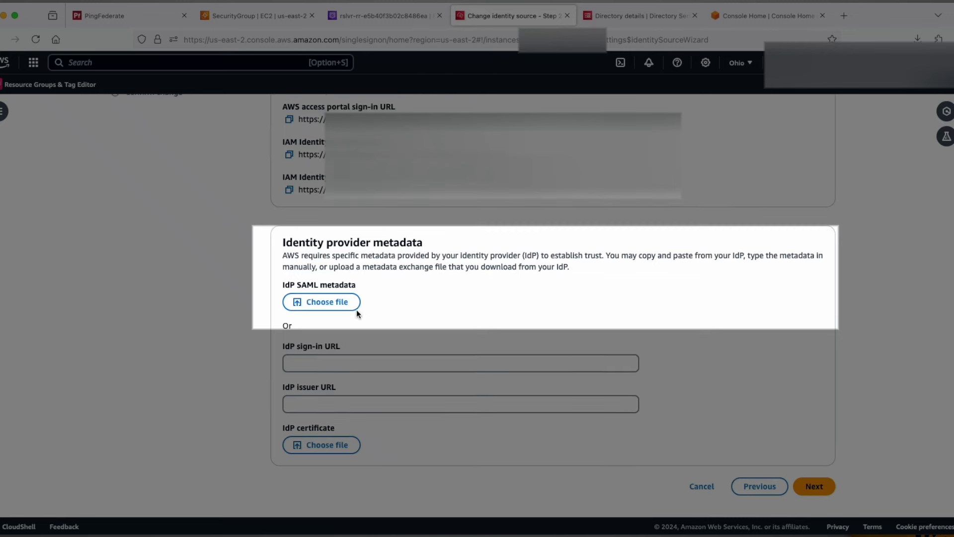
{"action": "left_click", "coordinate": [325, 301]}
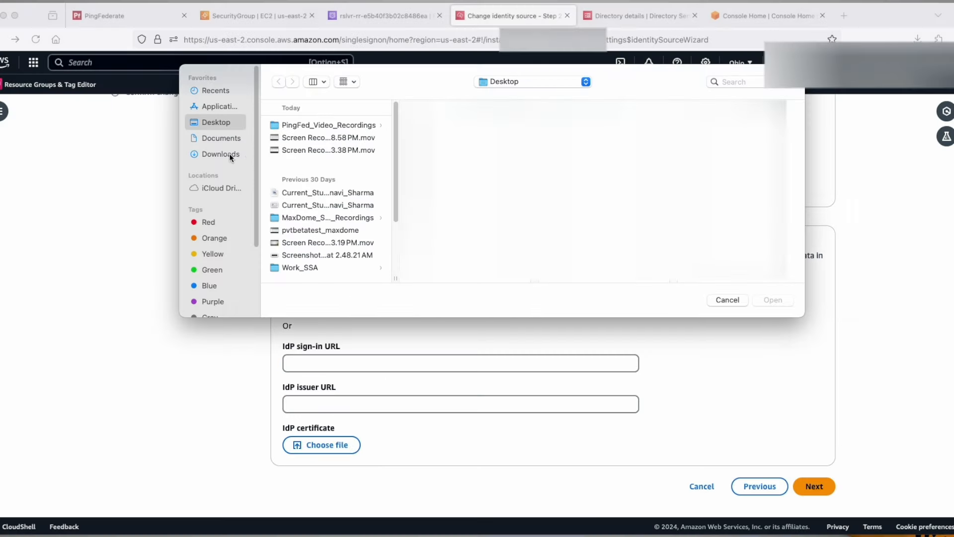
{"action": "left_click", "coordinate": [222, 153]}
{"action": "left_click", "coordinate": [318, 134]}
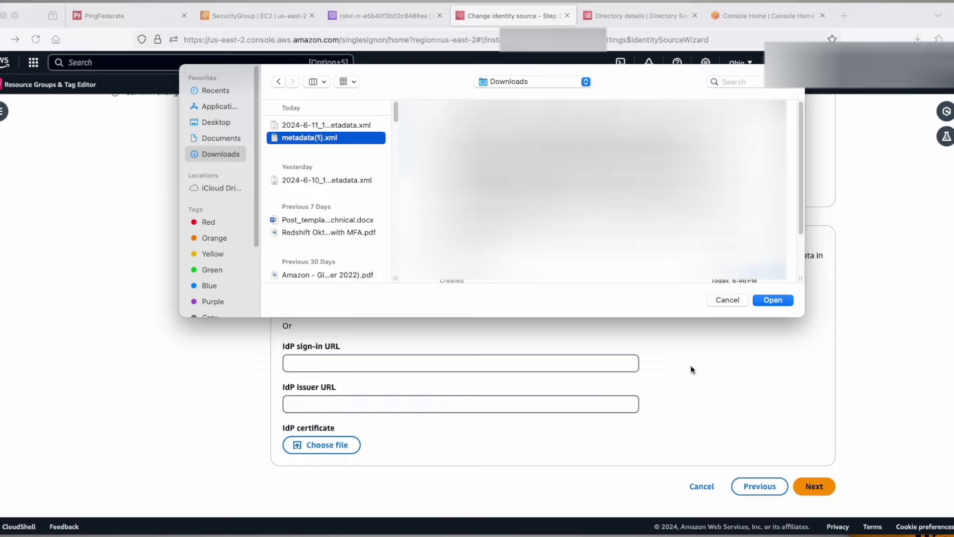
{"action": "left_click", "coordinate": [772, 300]}
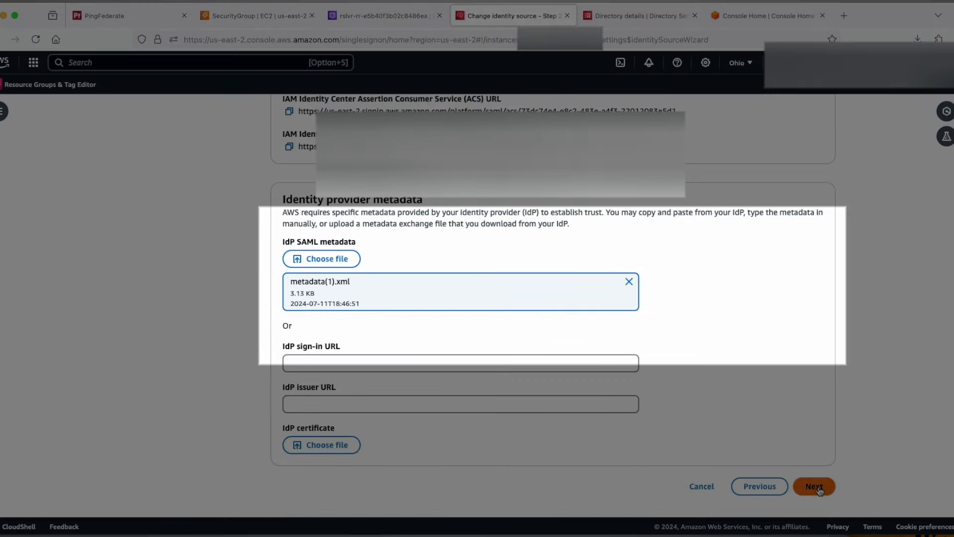
Confirm with ACCEPT and apply the identity source change
{"action": "left_click", "coordinate": [815, 486]}
{"action": "scroll", "coordinate": [636, 355], "scroll_direction": "down", "scroll_amount": 5}
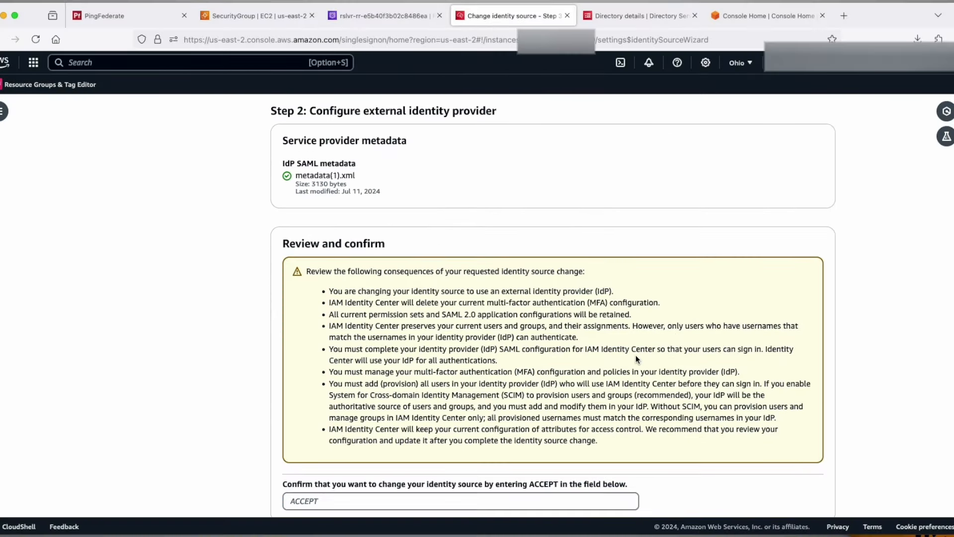
{"action": "left_click", "coordinate": [384, 442]}
{"action": "type", "text": "ACCEPT"}
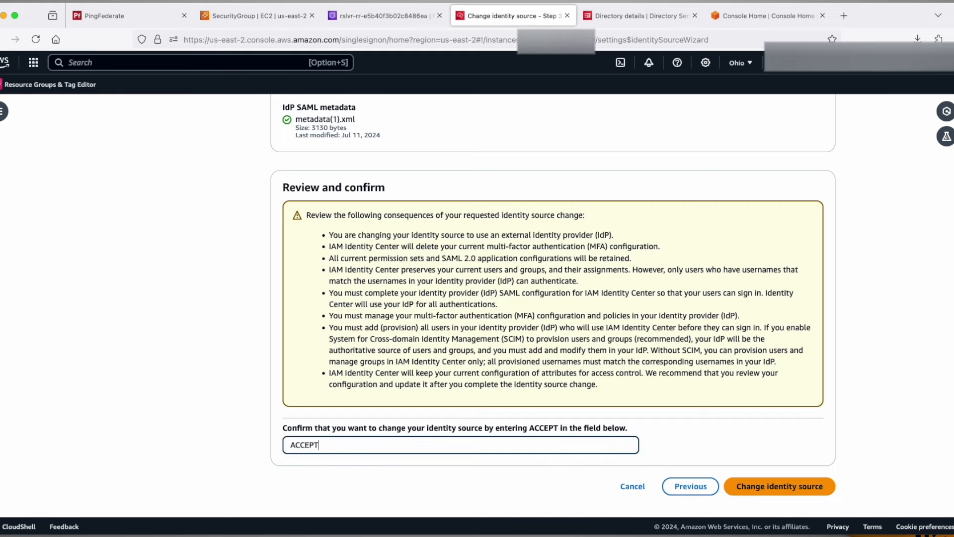
{"action": "left_click", "coordinate": [778, 486]}
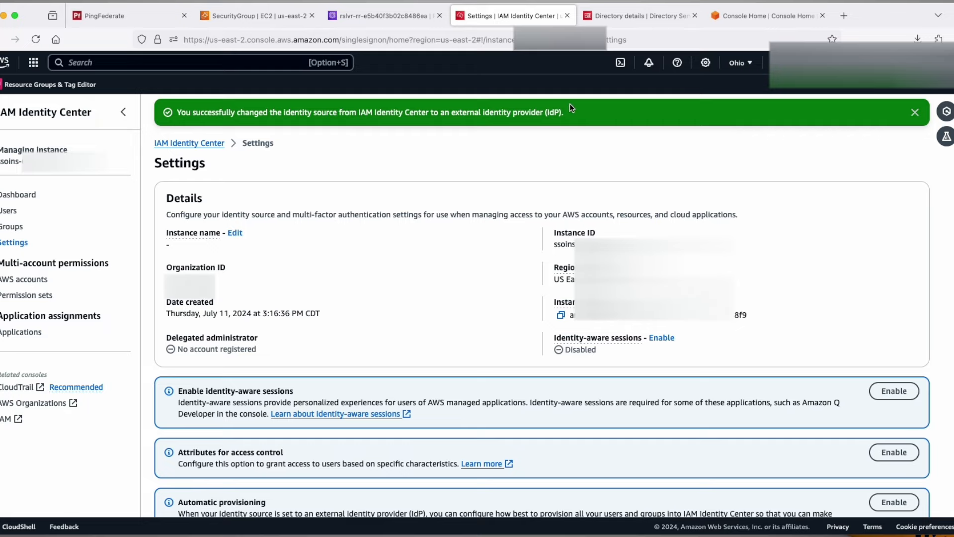
{"action": "scroll", "coordinate": [553, 264], "scroll_direction": "down", "scroll_amount": 2}
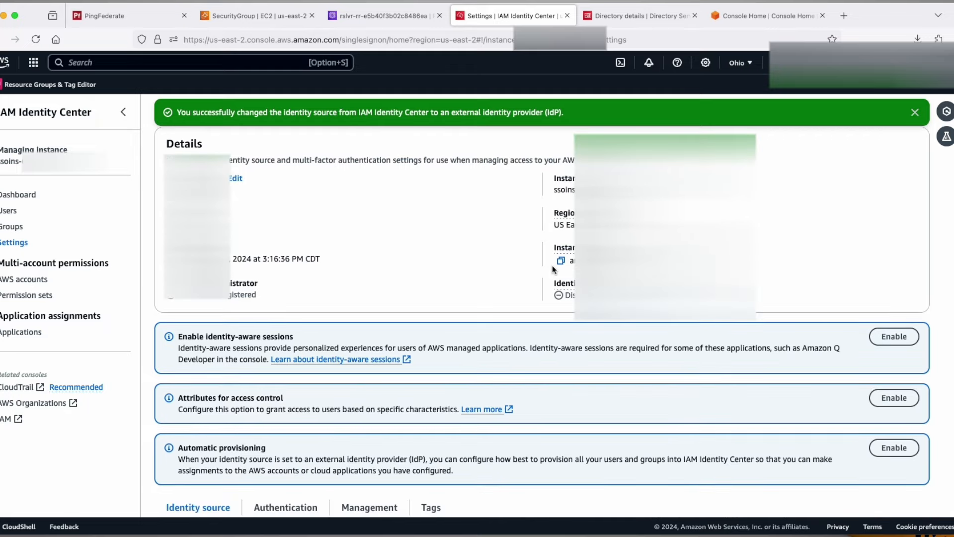
{"action": "scroll", "coordinate": [552, 264], "scroll_direction": "down", "scroll_amount": 2}
{"action": "scroll", "coordinate": [553, 270], "scroll_direction": "down", "scroll_amount": 2}
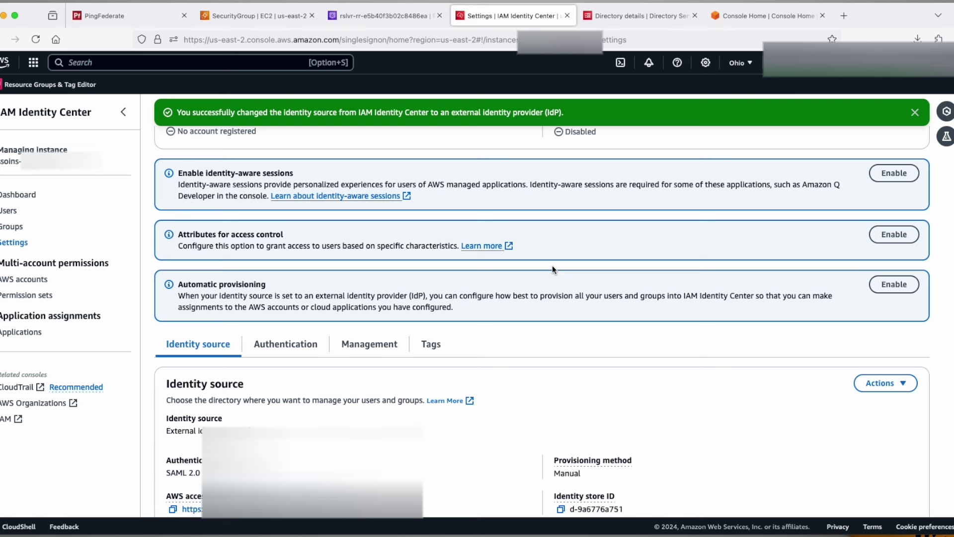
{"action": "scroll", "coordinate": [552, 270], "scroll_direction": "down", "scroll_amount": 2}
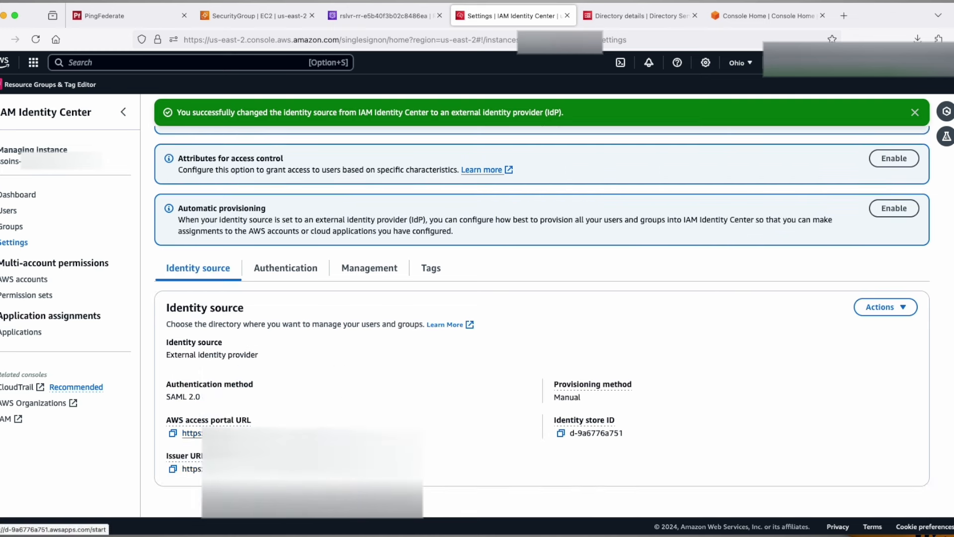
From the directory's Actions menu, start launching a directory administration EC2 instance
{"action": "left_click", "coordinate": [636, 19]}
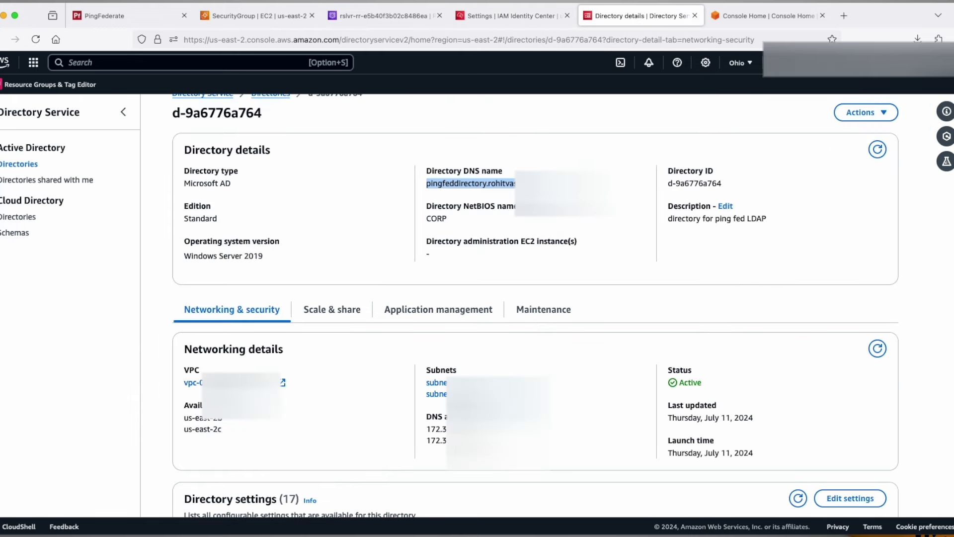
{"action": "left_click", "coordinate": [563, 193]}
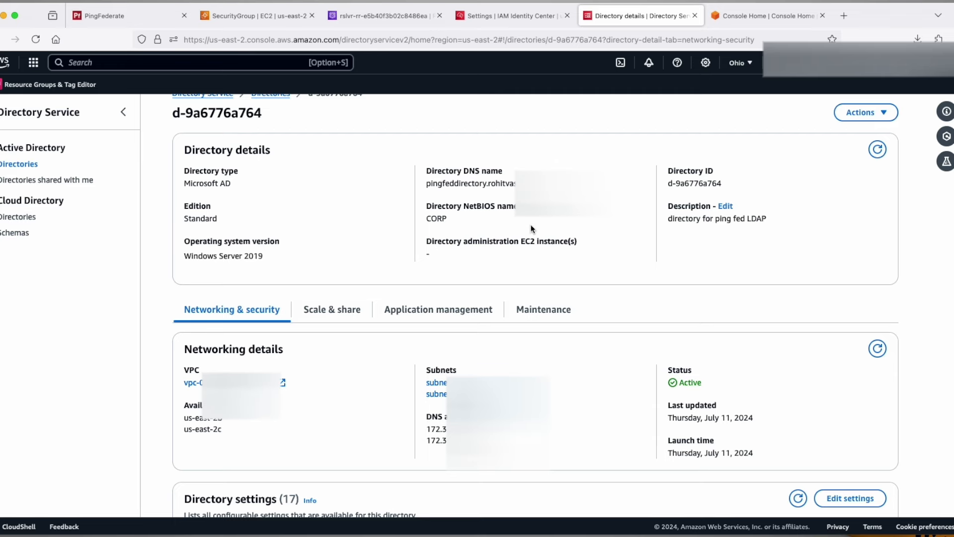
{"action": "scroll", "coordinate": [531, 229], "scroll_direction": "up", "scroll_amount": 1}
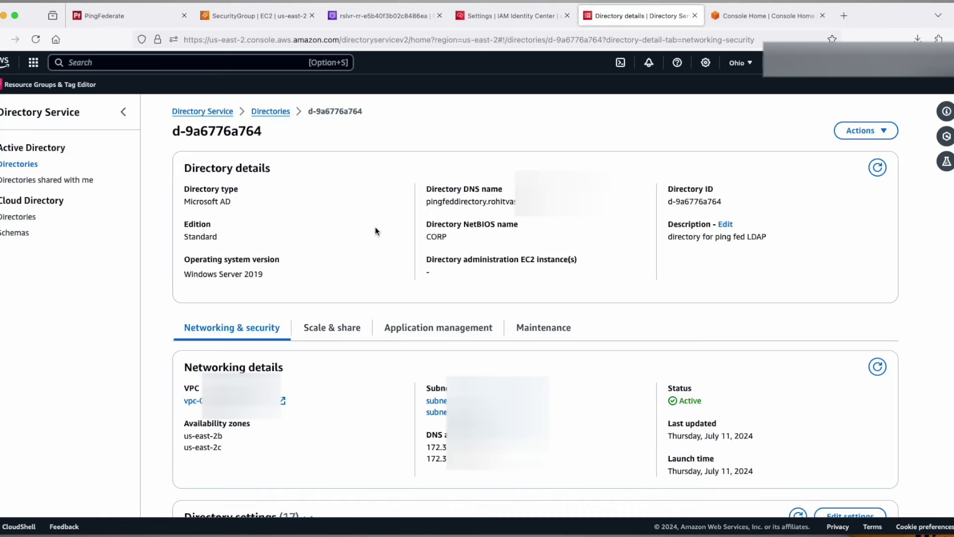
{"action": "left_click", "coordinate": [856, 132]}
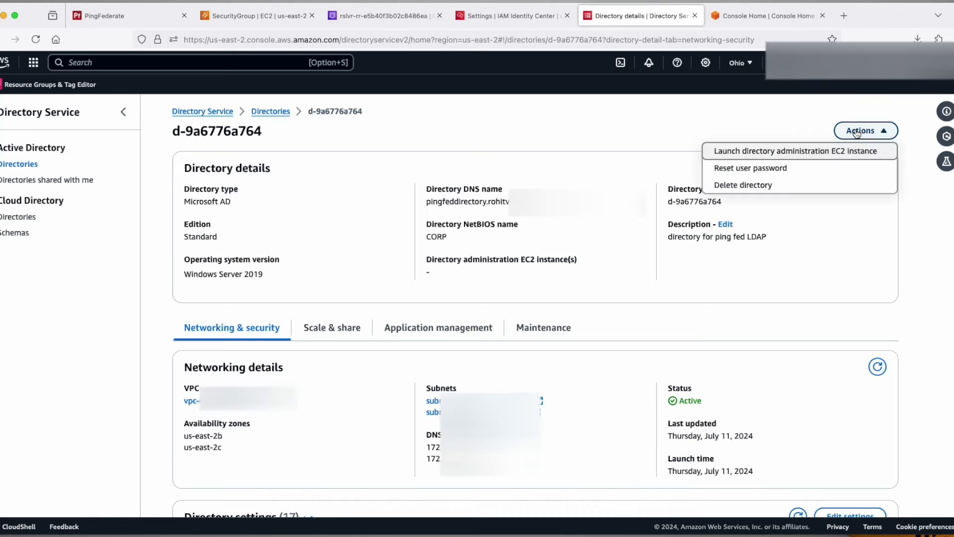
{"action": "left_click", "coordinate": [797, 152]}
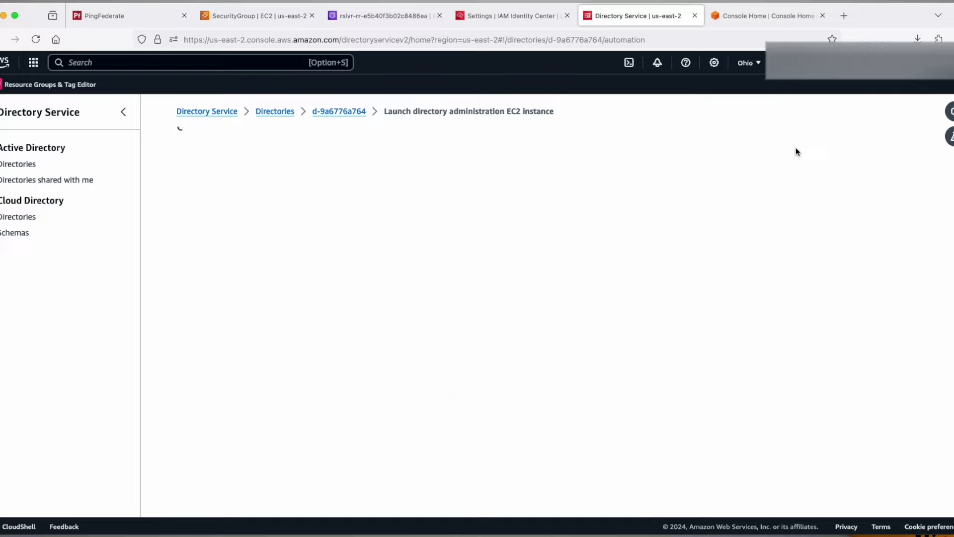
Set the security group to default and submit the instance launch
{"action": "scroll", "coordinate": [623, 286], "scroll_direction": "down", "scroll_amount": 6}
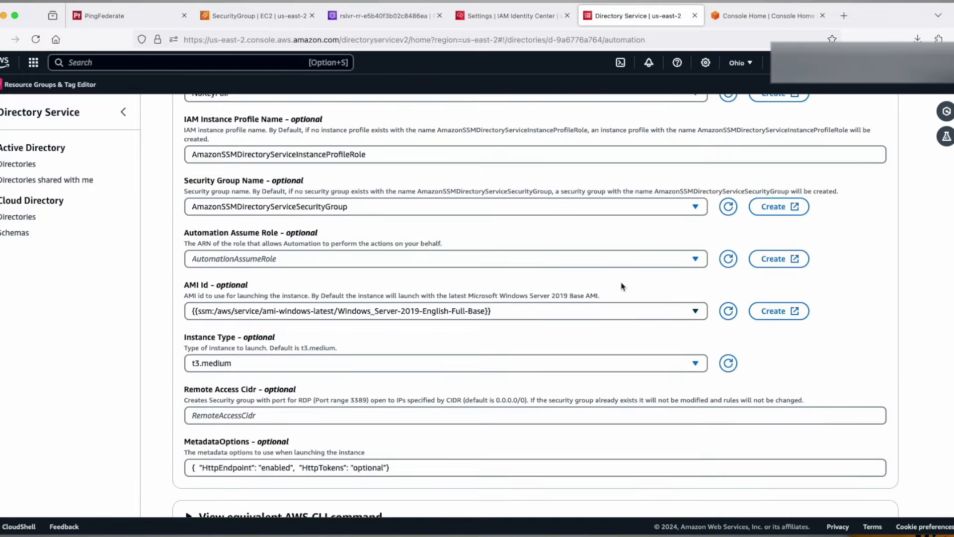
{"action": "scroll", "coordinate": [622, 286], "scroll_direction": "down", "scroll_amount": 2}
{"action": "scroll", "coordinate": [740, 378], "scroll_direction": "up", "scroll_amount": 3}
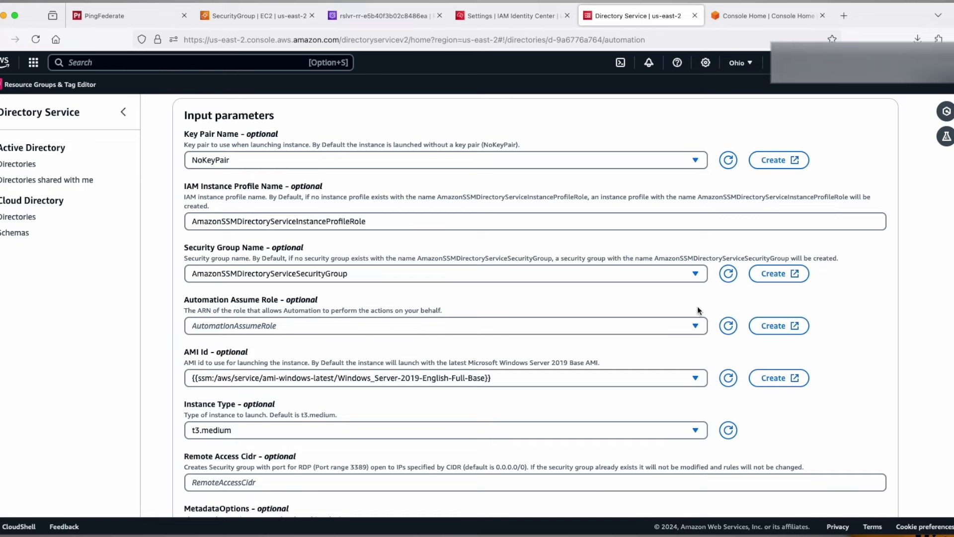
{"action": "left_click", "coordinate": [460, 277]}
{"action": "left_click", "coordinate": [269, 311]}
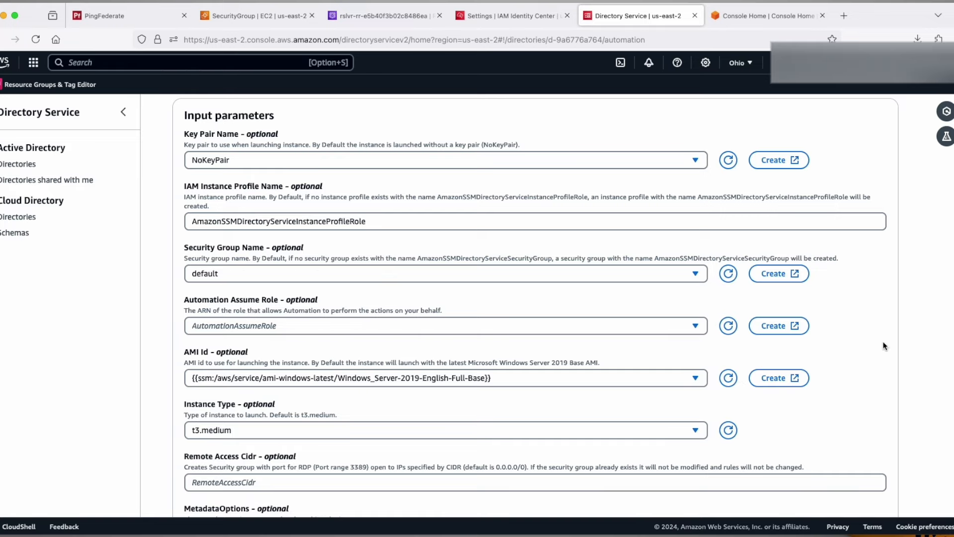
{"action": "scroll", "coordinate": [884, 346], "scroll_direction": "down", "scroll_amount": 3}
{"action": "left_click", "coordinate": [872, 486]}
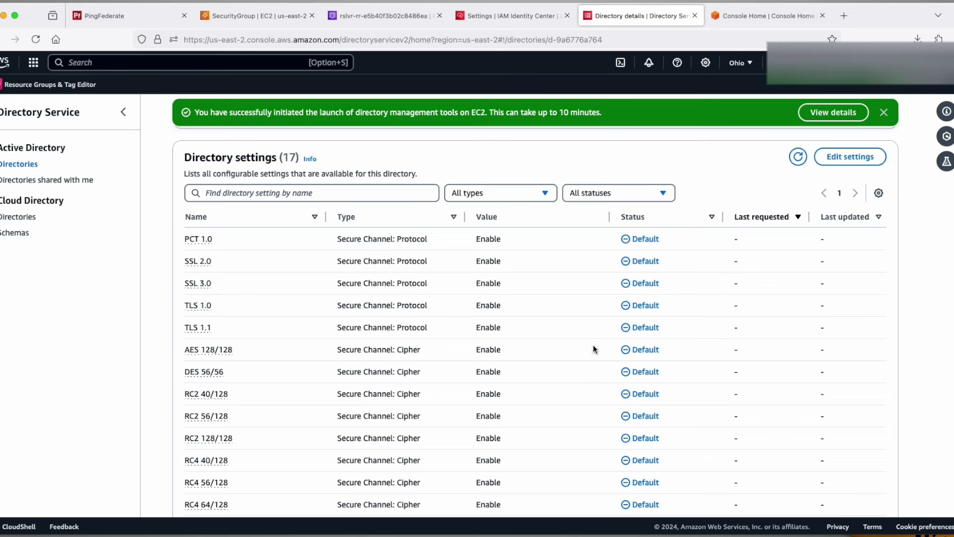
Review the timed-out automation execution's status and failed steps
{"action": "left_click", "coordinate": [831, 114]}
{"action": "scroll", "coordinate": [577, 395], "scroll_direction": "down", "scroll_amount": 3}
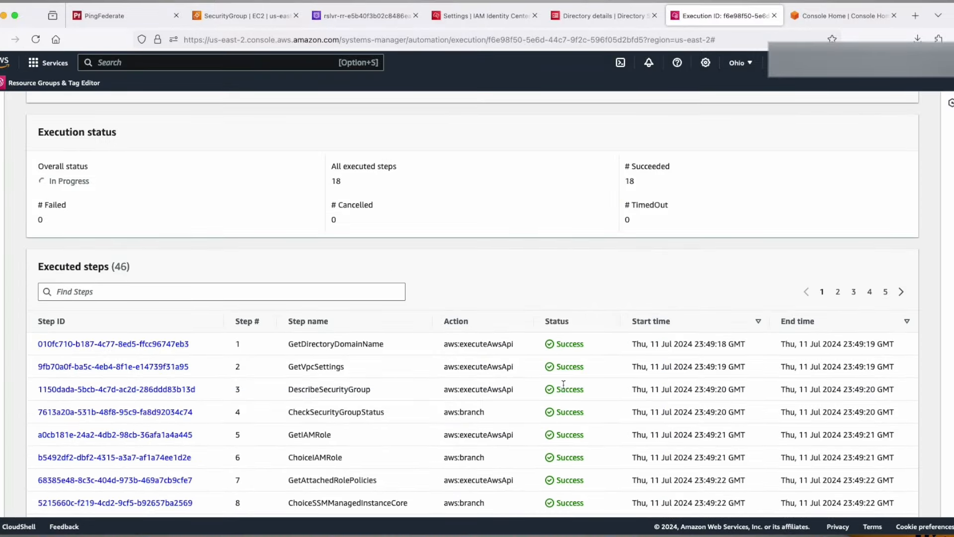
{"action": "scroll", "coordinate": [385, 218], "scroll_direction": "up", "scroll_amount": 1}
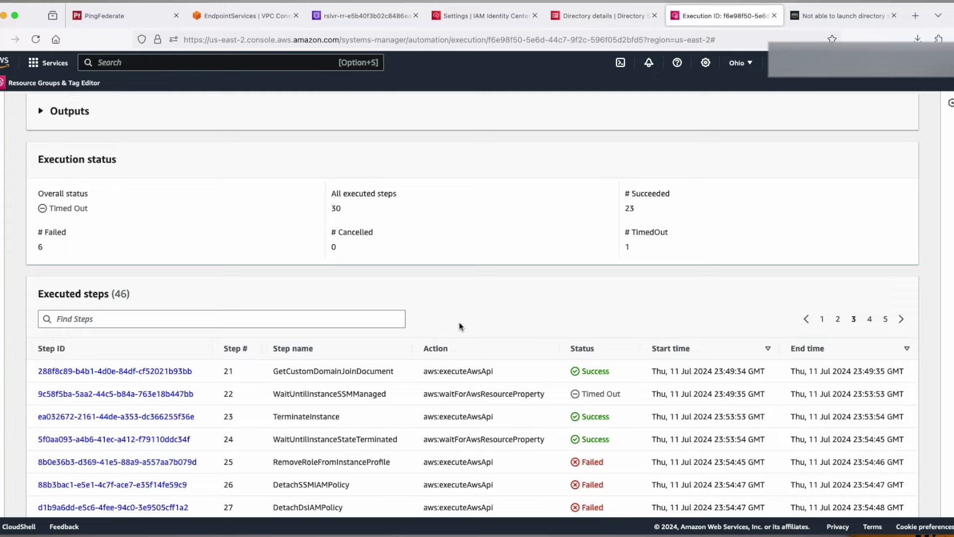
Bring up the re:Post 'Not able to launch directory' thread and its answers
{"action": "key", "text": "ctrl+Tab"}
{"action": "scroll", "coordinate": [451, 379], "scroll_direction": "down", "scroll_amount": 8}
{"action": "scroll", "coordinate": [407, 377], "scroll_direction": "up", "scroll_amount": 2}
Open the linked re:Post troubleshooting article on unmanaged EC2 instances
{"action": "left_click", "coordinate": [397, 326], "text": "super"}
{"action": "left_click", "coordinate": [830, 17]}
{"action": "scroll", "coordinate": [401, 396], "scroll_direction": "down", "scroll_amount": 5}
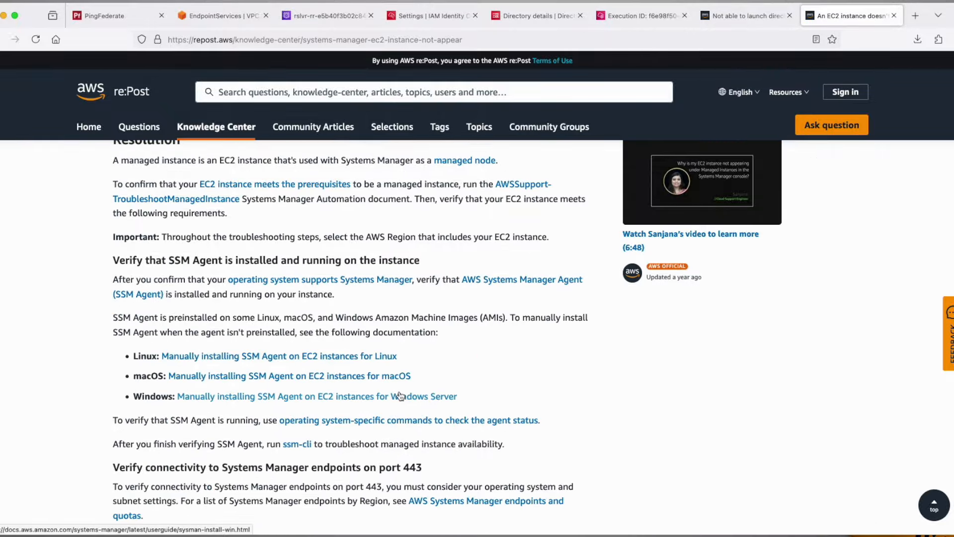
{"action": "scroll", "coordinate": [401, 396], "scroll_direction": "down", "scroll_amount": 13}
{"action": "left_click_drag", "start_coordinate": [437, 420], "coordinate": [292, 422]}
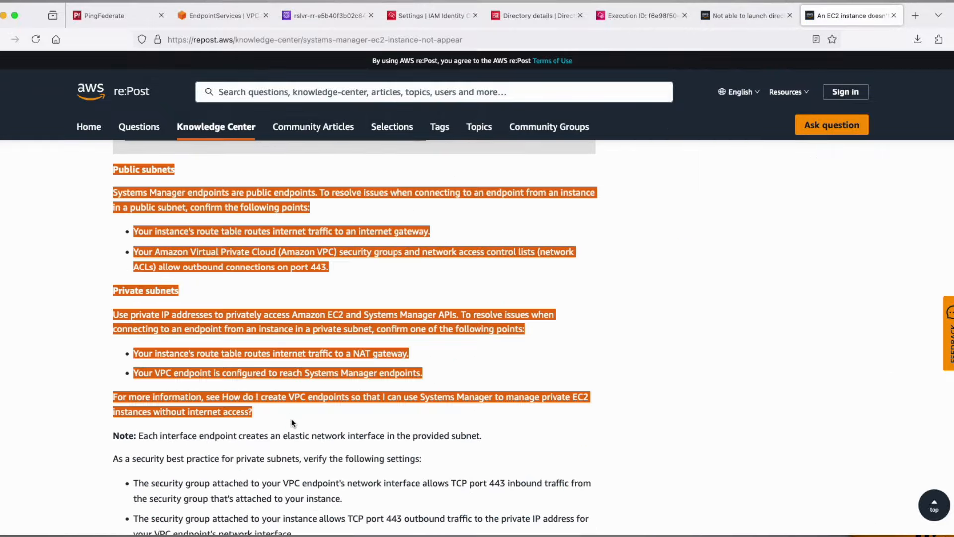
In the VPC endpoints article, copy the example service name com.amazonaws.us-east-1.ssm
{"action": "left_click", "coordinate": [397, 397], "text": "super"}
{"action": "scroll", "coordinate": [493, 417], "scroll_direction": "down", "scroll_amount": 4}
{"action": "left_click", "coordinate": [856, 16]}
{"action": "scroll", "coordinate": [416, 376], "scroll_direction": "down", "scroll_amount": 6}
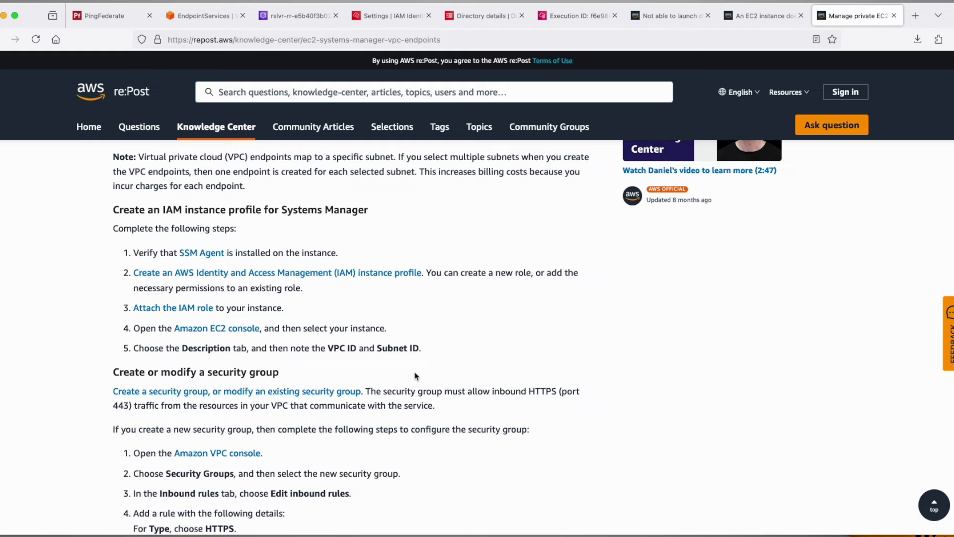
{"action": "scroll", "coordinate": [416, 376], "scroll_direction": "down", "scroll_amount": 10}
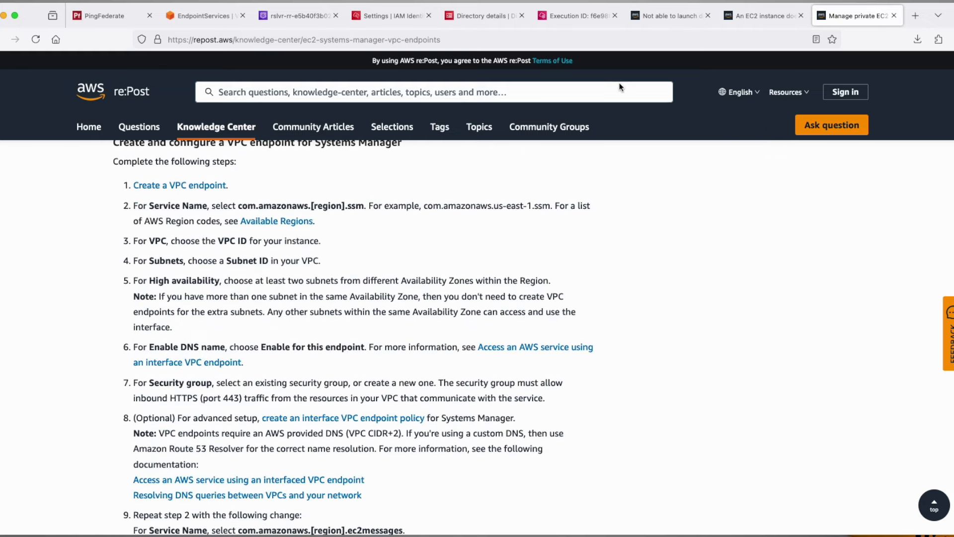
{"action": "left_click_drag", "start_coordinate": [424, 205], "coordinate": [550, 205]}
{"action": "key", "text": "super+c"}
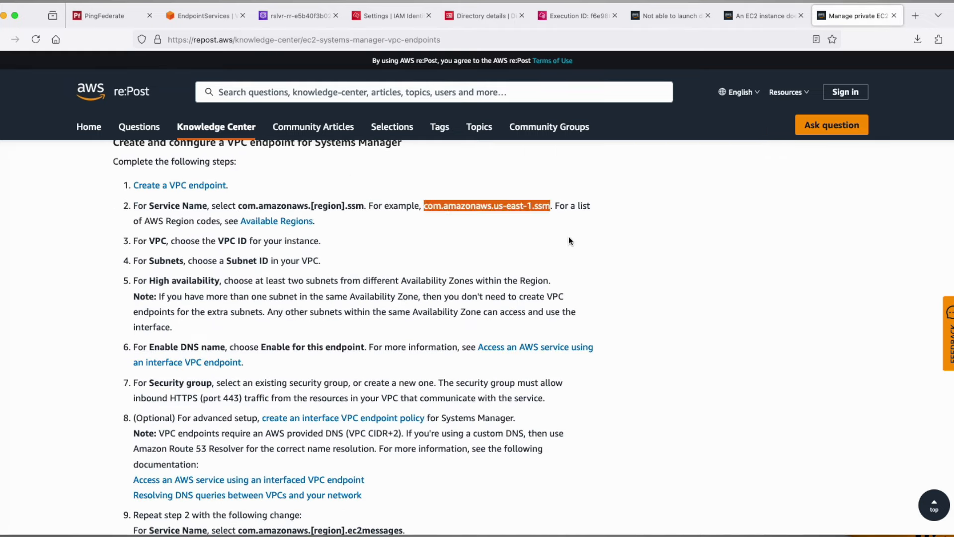
{"action": "left_click", "coordinate": [211, 22]}
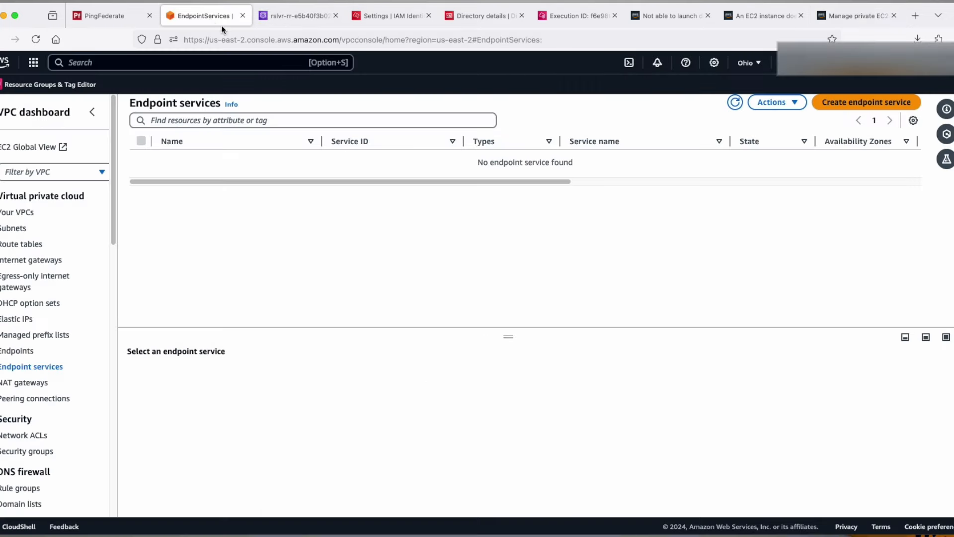
Start a new VPC endpoint with the name tag ssm-endpoint
{"action": "left_click", "coordinate": [859, 17]}
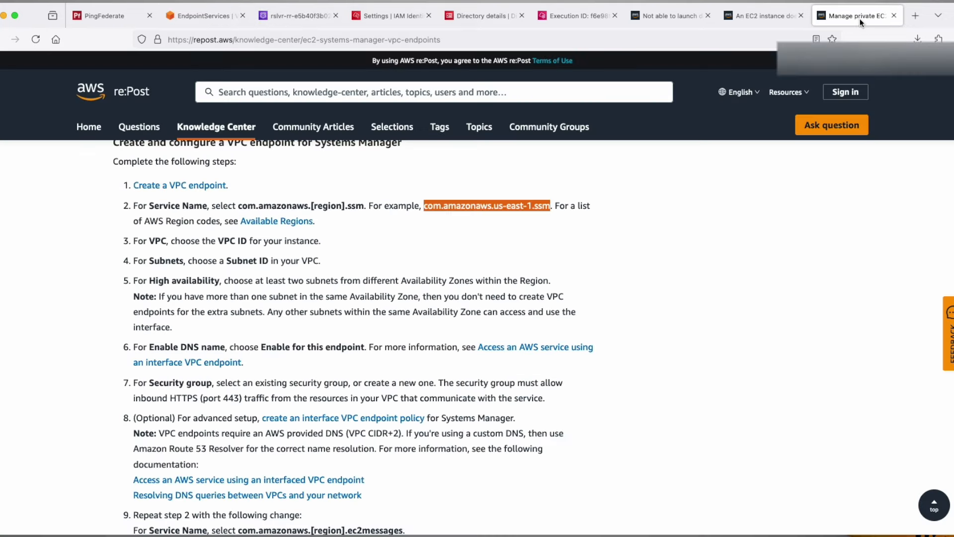
{"action": "left_click", "coordinate": [204, 15]}
{"action": "left_click", "coordinate": [33, 348]}
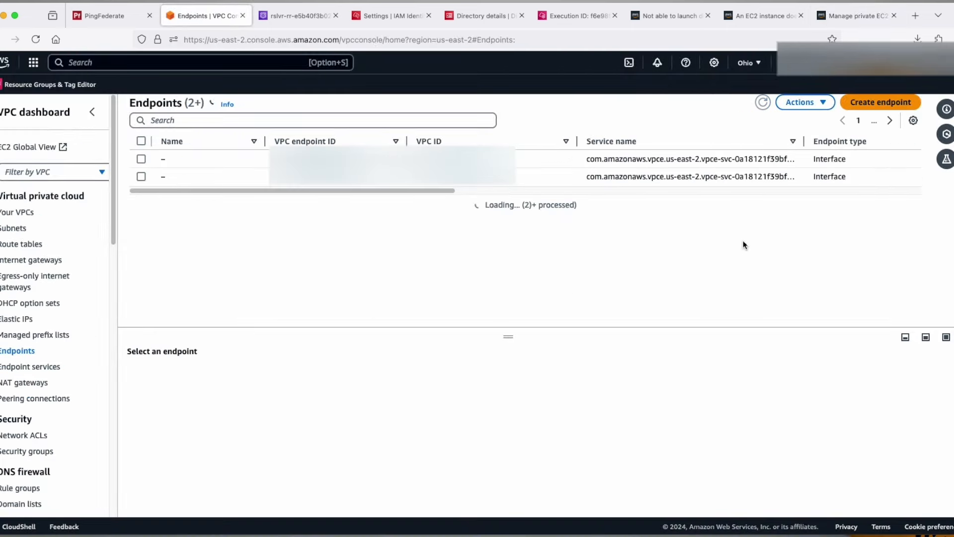
{"action": "left_click", "coordinate": [872, 102]}
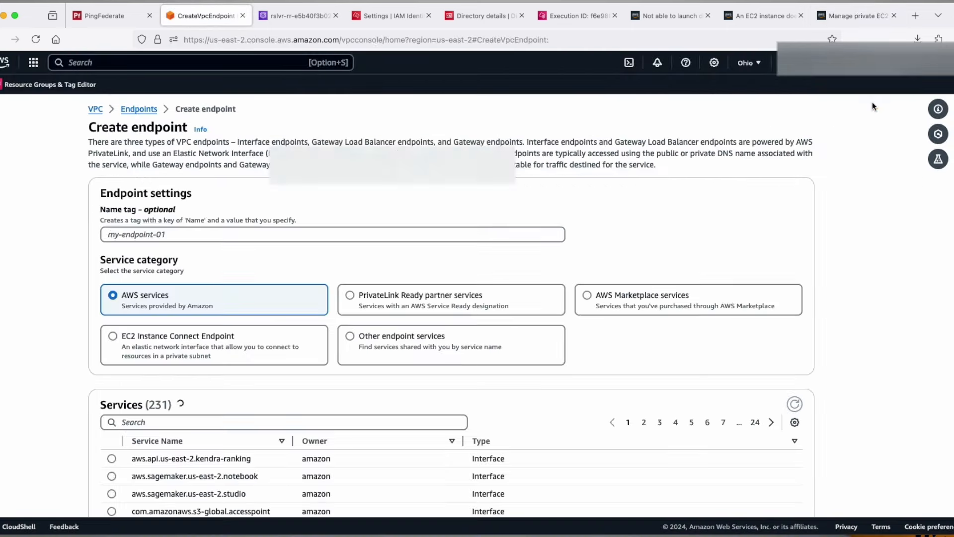
{"action": "left_click", "coordinate": [188, 237]}
{"action": "type", "text": "ssm-endpoint"}
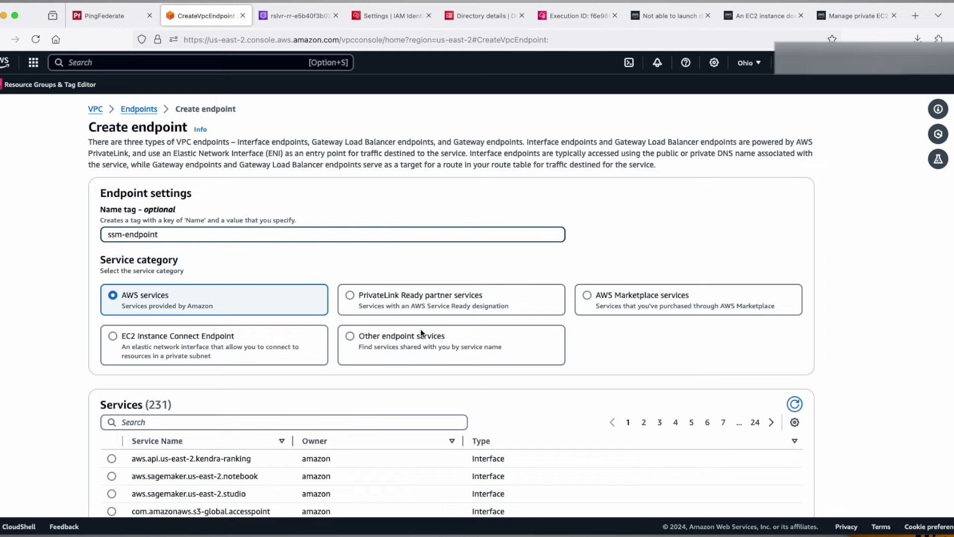
Search for and select the com.amazonaws.us-east-2.ssm service
{"action": "scroll", "coordinate": [421, 330], "scroll_direction": "down", "scroll_amount": 2}
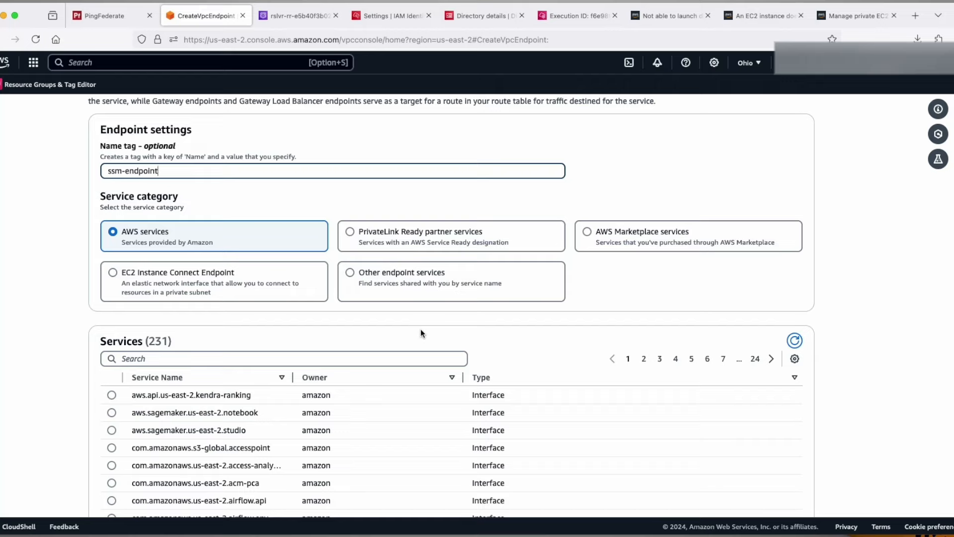
{"action": "left_click", "coordinate": [852, 15]}
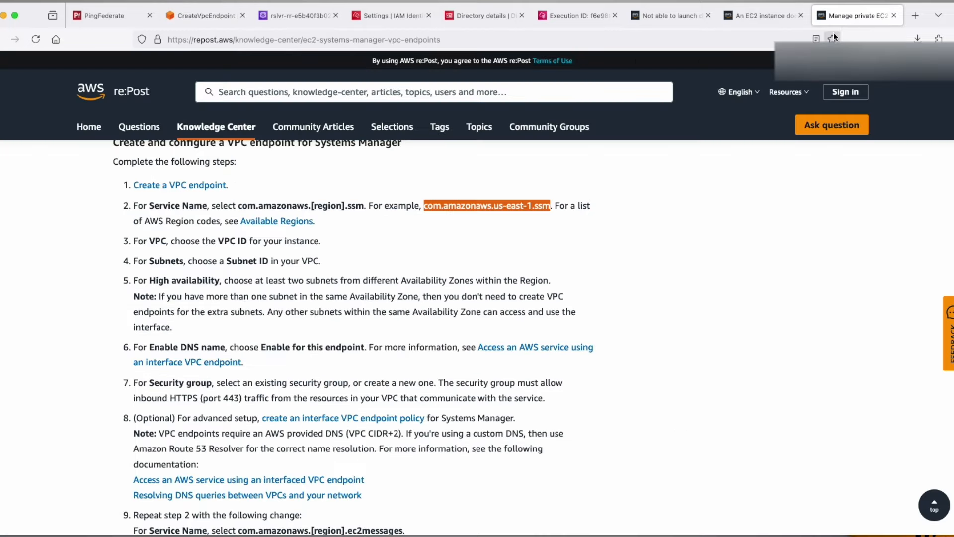
{"action": "left_click", "coordinate": [203, 20]}
{"action": "left_click", "coordinate": [213, 358]}
{"action": "key", "text": "super+v"}
{"action": "double_click", "coordinate": [212, 358]}
{"action": "type", "text": "2"}
{"action": "type", "text": "2"}
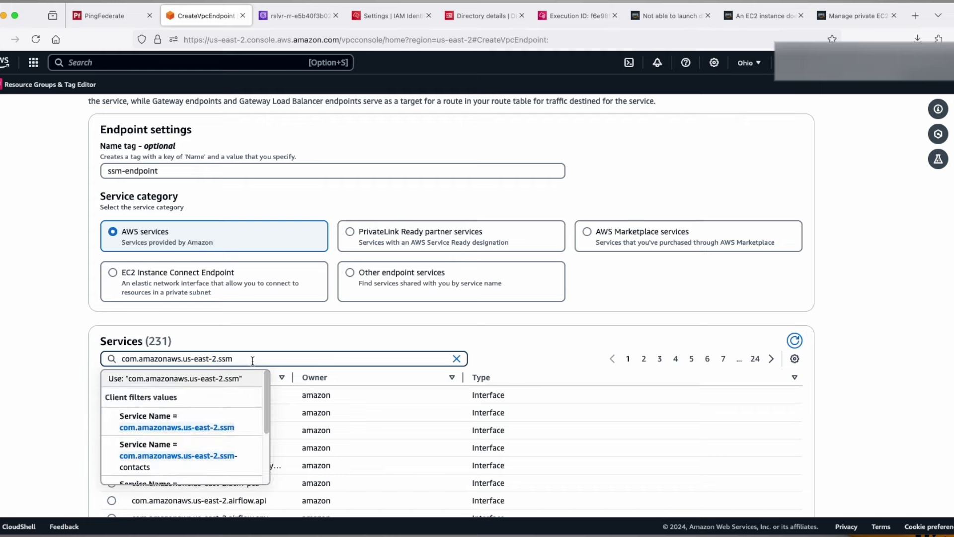
{"action": "left_click", "coordinate": [217, 431]}
{"action": "scroll", "coordinate": [218, 427], "scroll_direction": "down", "scroll_amount": 2}
{"action": "left_click", "coordinate": [124, 357]}
Choose the VPC, subnets in us-east-2b and us-east-2c, and the default security group
{"action": "scroll", "coordinate": [472, 442], "scroll_direction": "down", "scroll_amount": 1}
{"action": "left_click", "coordinate": [471, 439]}
{"action": "left_click", "coordinate": [447, 414]}
{"action": "scroll", "coordinate": [680, 423], "scroll_direction": "down", "scroll_amount": 4}
{"action": "left_click", "coordinate": [113, 358]}
{"action": "left_click", "coordinate": [112, 380]}
{"action": "left_click", "coordinate": [322, 358]}
{"action": "left_click", "coordinate": [323, 385]}
{"action": "left_click", "coordinate": [328, 381]}
{"action": "left_click", "coordinate": [341, 432]}
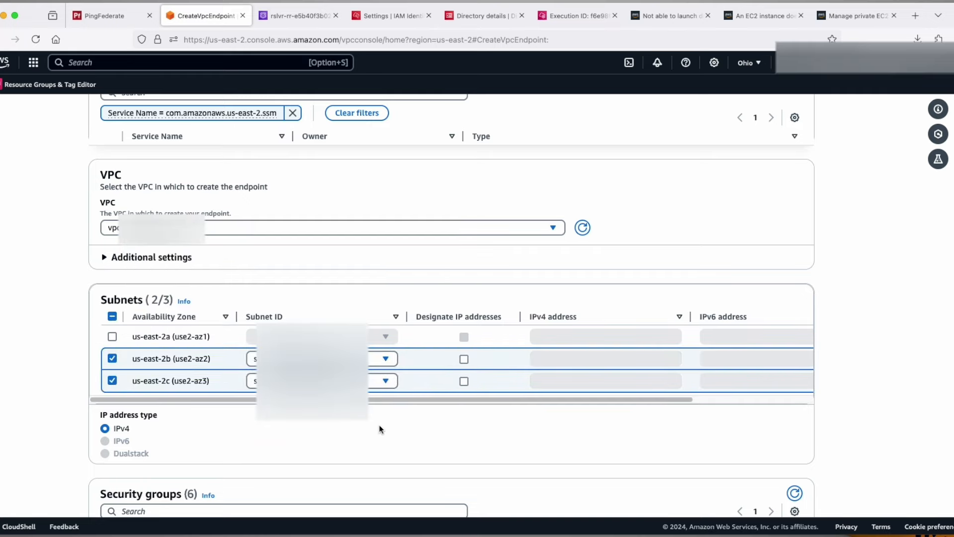
{"action": "scroll", "coordinate": [380, 424], "scroll_direction": "down", "scroll_amount": 5}
{"action": "left_click", "coordinate": [110, 265]}
{"action": "scroll", "coordinate": [348, 298], "scroll_direction": "down", "scroll_amount": 10}
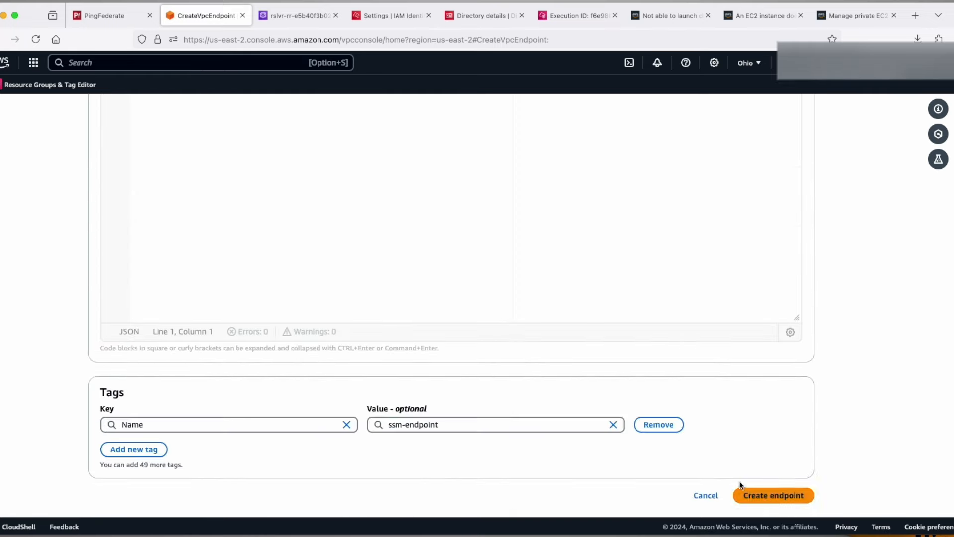
Create the ssm-endpoint VPC endpoint
{"action": "left_click", "coordinate": [775, 495]}
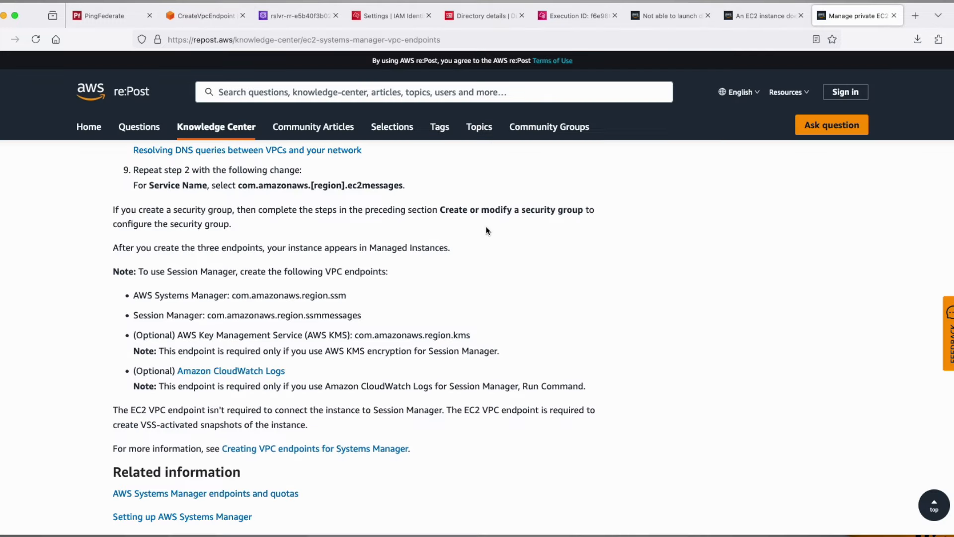
{"action": "scroll", "coordinate": [410, 190], "scroll_direction": "up", "scroll_amount": 1}
{"action": "left_click_drag", "start_coordinate": [406, 198], "coordinate": [233, 198]}
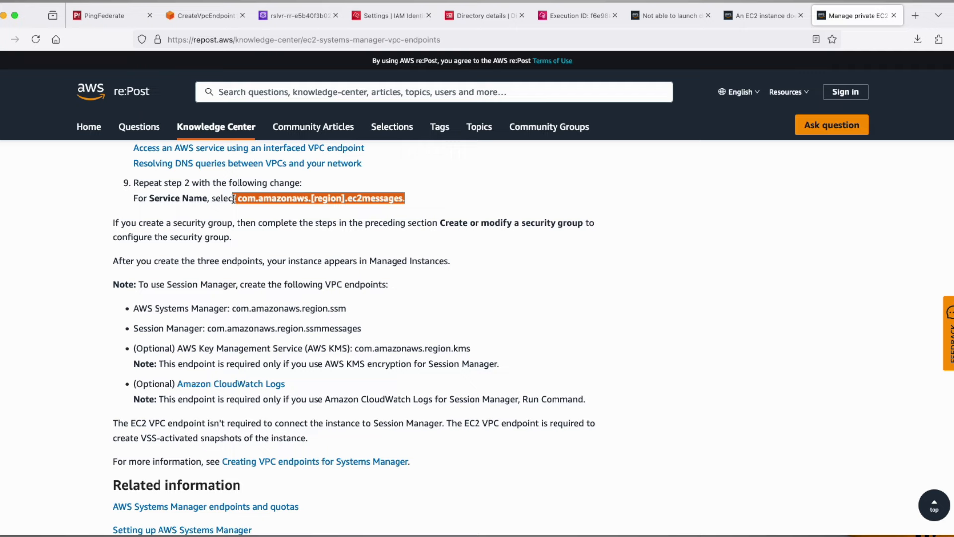
{"action": "left_click", "coordinate": [205, 13]}
Name a second endpoint ec2messages-endpoint and select com.amazonaws.us-east-2.ec2messages
{"action": "left_click", "coordinate": [245, 234]}
{"action": "type", "text": "ec2messages-endpoint"}
{"action": "scroll", "coordinate": [292, 315], "scroll_direction": "down", "scroll_amount": 2}
{"action": "left_click", "coordinate": [291, 313]}
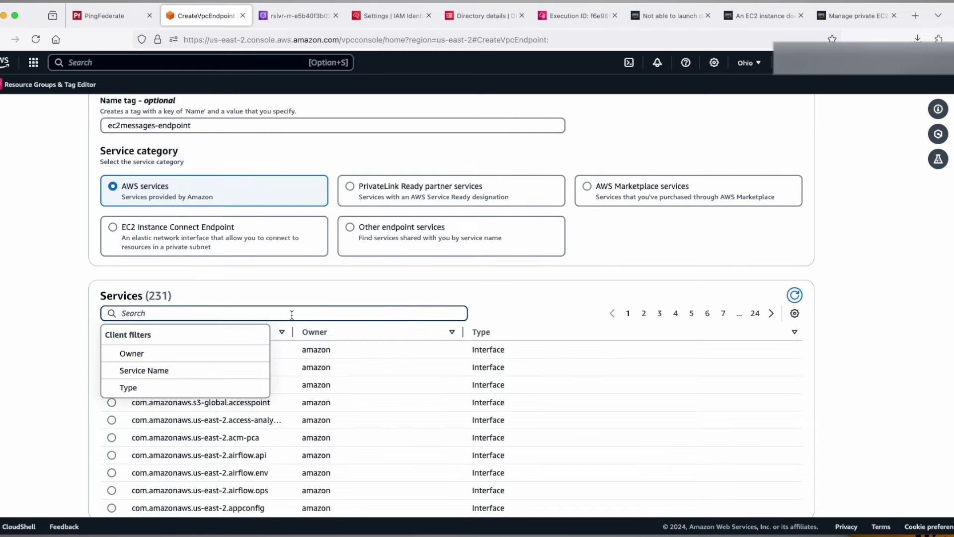
{"action": "key", "text": "super+v"}
{"action": "left_click_drag", "start_coordinate": [236, 315], "coordinate": [219, 314]}
{"action": "type", "text": "ec2messages"}
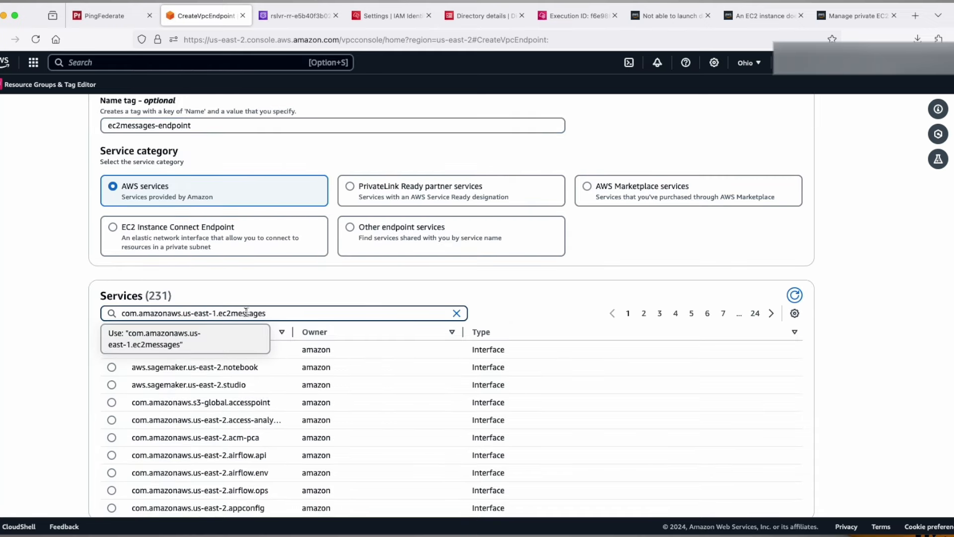
{"action": "type", "text": "2"}
{"action": "left_click", "coordinate": [210, 391]}
{"action": "left_click", "coordinate": [710, 229]}
{"action": "left_click", "coordinate": [392, 376]}
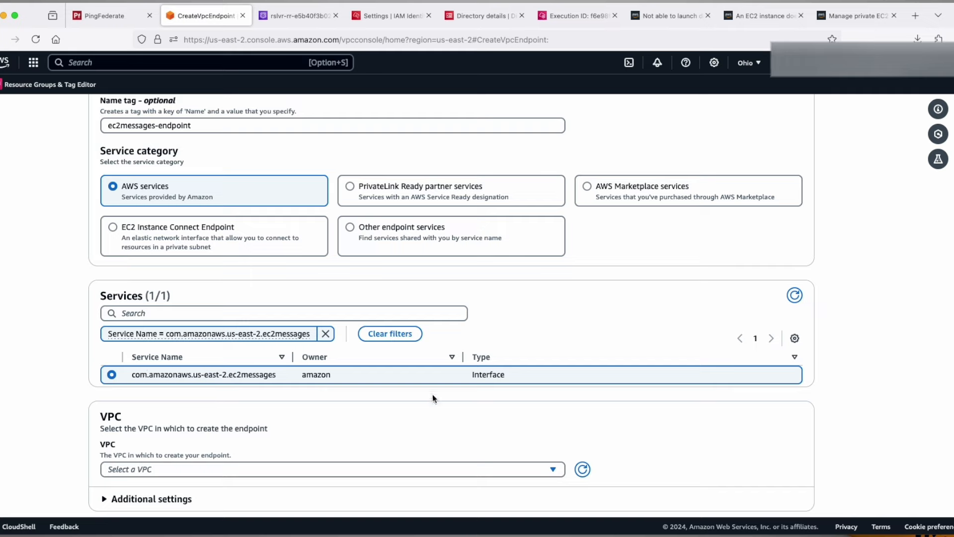
Pick the default VPC and us-east-2b/us-east-2c subnets, then create the endpoint
{"action": "scroll", "coordinate": [389, 397], "scroll_direction": "down", "scroll_amount": 1}
{"action": "left_click", "coordinate": [383, 436]}
{"action": "left_click", "coordinate": [381, 423]}
{"action": "scroll", "coordinate": [382, 423], "scroll_direction": "down", "scroll_amount": 4}
{"action": "left_click", "coordinate": [113, 350]}
{"action": "left_click", "coordinate": [112, 371]}
{"action": "left_click", "coordinate": [366, 351]}
{"action": "left_click", "coordinate": [355, 390]}
{"action": "left_click", "coordinate": [359, 372]}
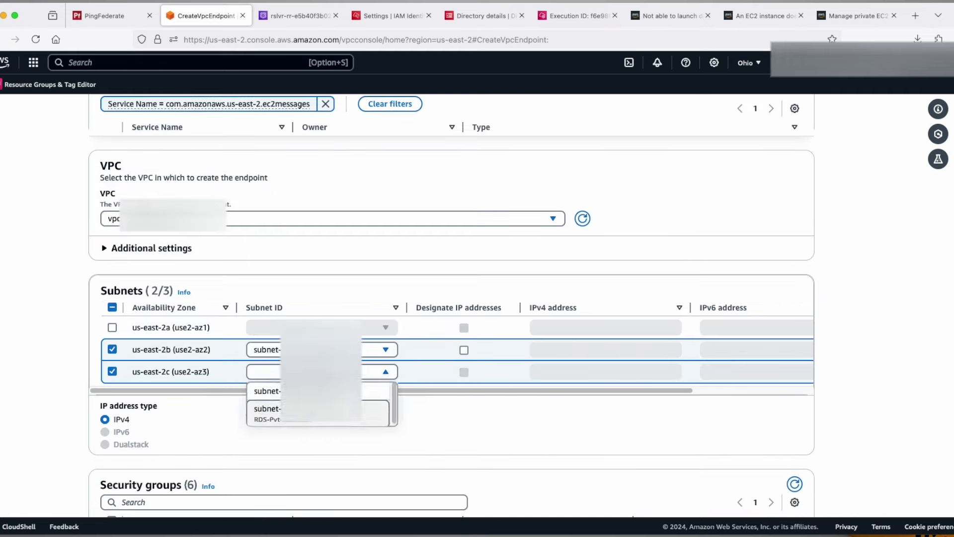
{"action": "left_click", "coordinate": [355, 411]}
{"action": "scroll", "coordinate": [398, 383], "scroll_direction": "down", "scroll_amount": 10}
{"action": "left_click", "coordinate": [789, 496]}
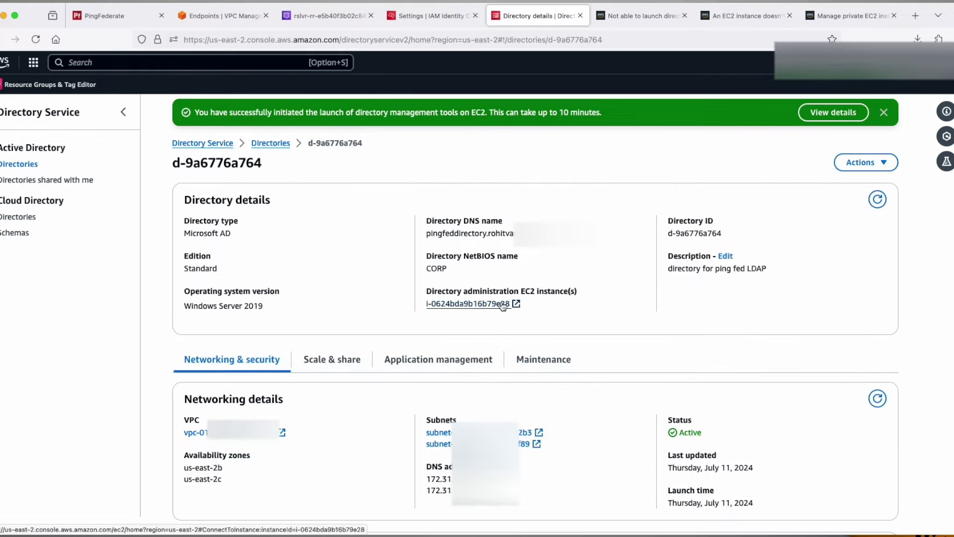
Open the admin instance in a new tab, then relaunch the directory administration EC2 instance
{"action": "right_click", "coordinate": [485, 306]}
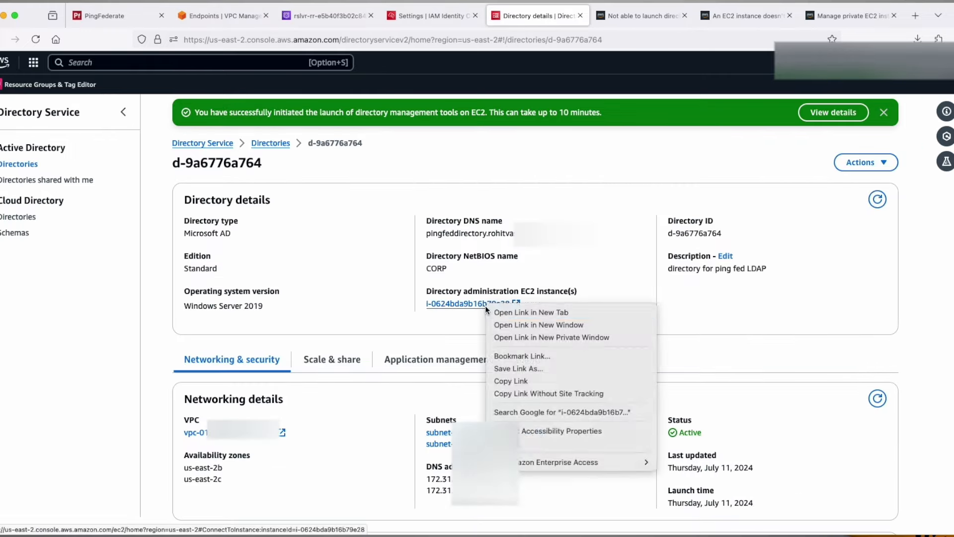
{"action": "left_click", "coordinate": [532, 312]}
{"action": "left_click", "coordinate": [583, 16]}
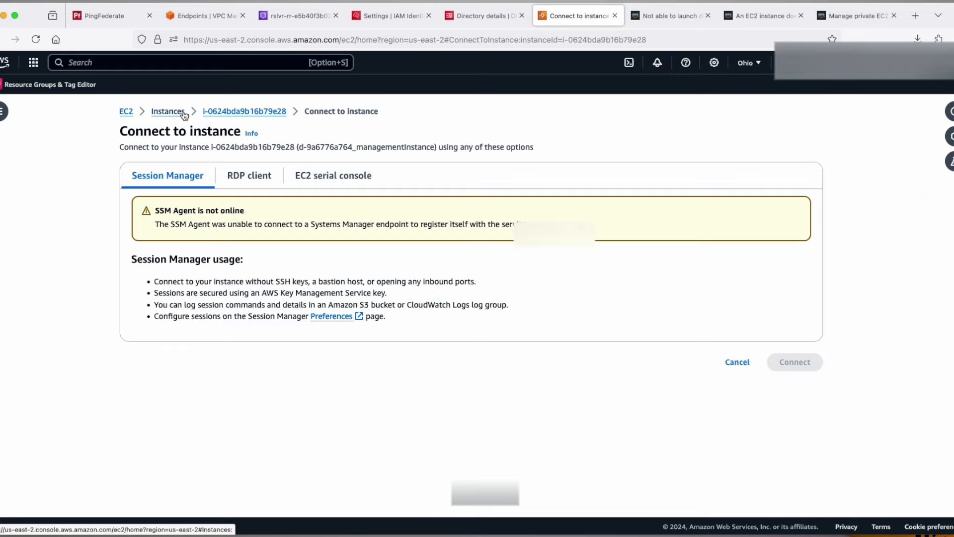
{"action": "left_click", "coordinate": [184, 112]}
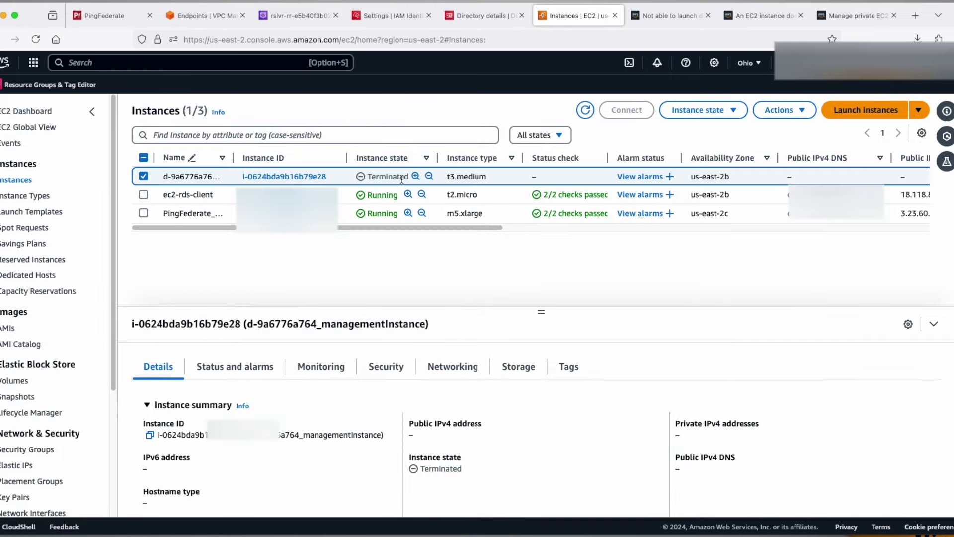
{"action": "left_click", "coordinate": [479, 15]}
{"action": "left_click", "coordinate": [866, 163]}
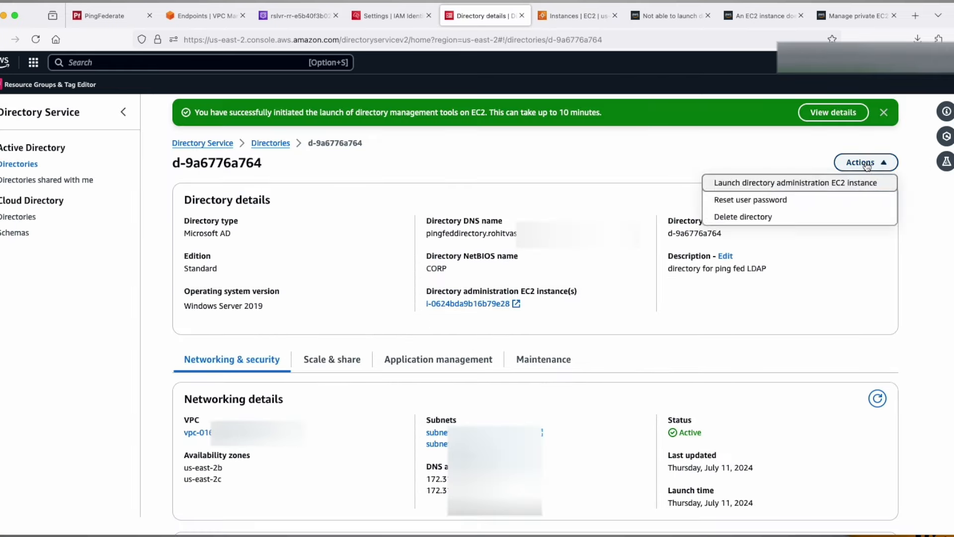
{"action": "left_click", "coordinate": [794, 182]}
Find the WaitUntilInstanceSSMManaged and DomainJoinCustom steps on page 3 of the executed steps
{"action": "scroll", "coordinate": [491, 359], "scroll_direction": "down", "scroll_amount": 4}
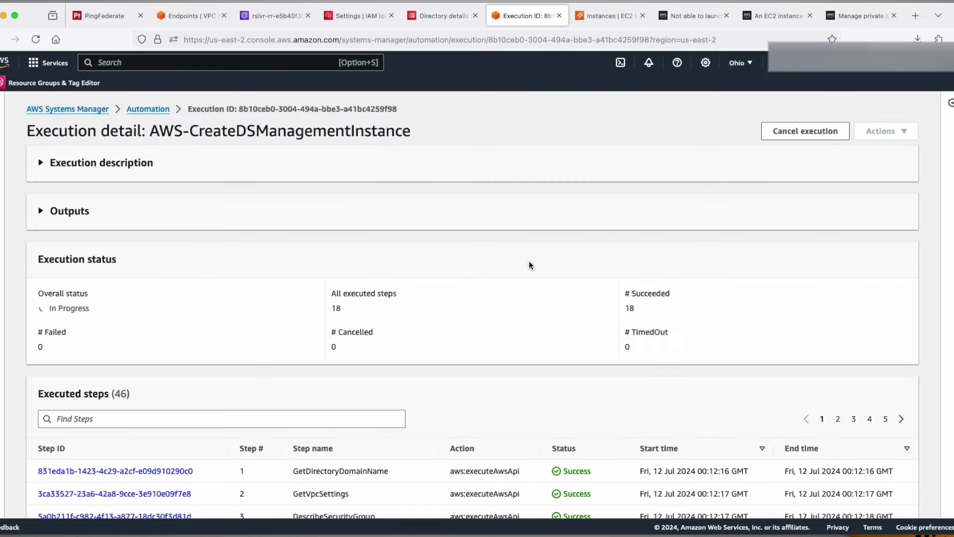
{"action": "scroll", "coordinate": [529, 262], "scroll_direction": "down", "scroll_amount": 3}
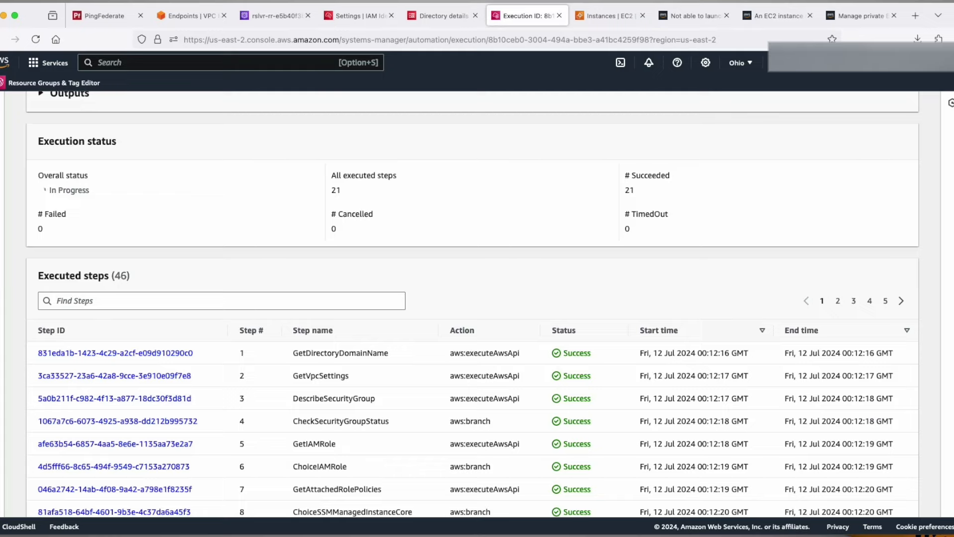
{"action": "left_click", "coordinate": [854, 301]}
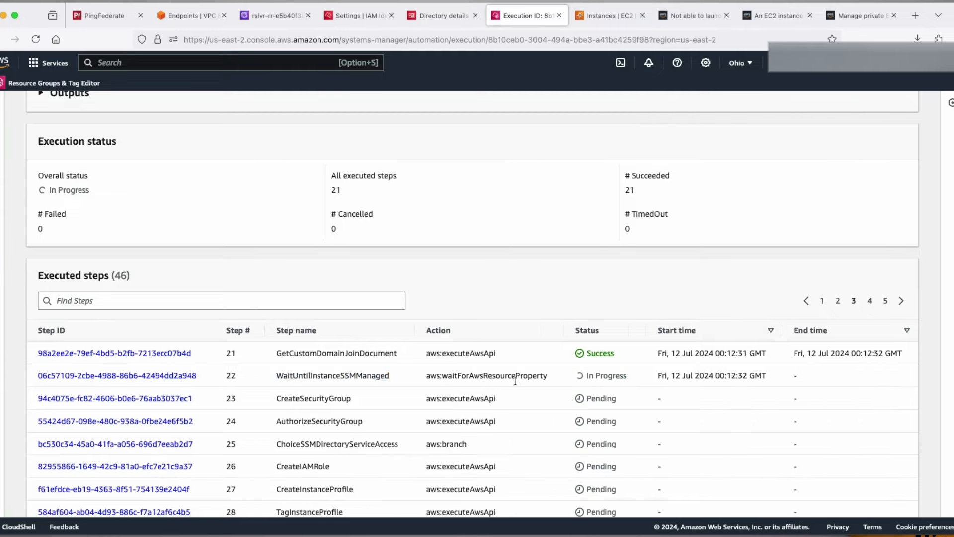
{"action": "double_click", "coordinate": [333, 376]}
{"action": "scroll", "coordinate": [568, 396], "scroll_direction": "down", "scroll_amount": 2}
{"action": "scroll", "coordinate": [479, 364], "scroll_direction": "up", "scroll_amount": 1}
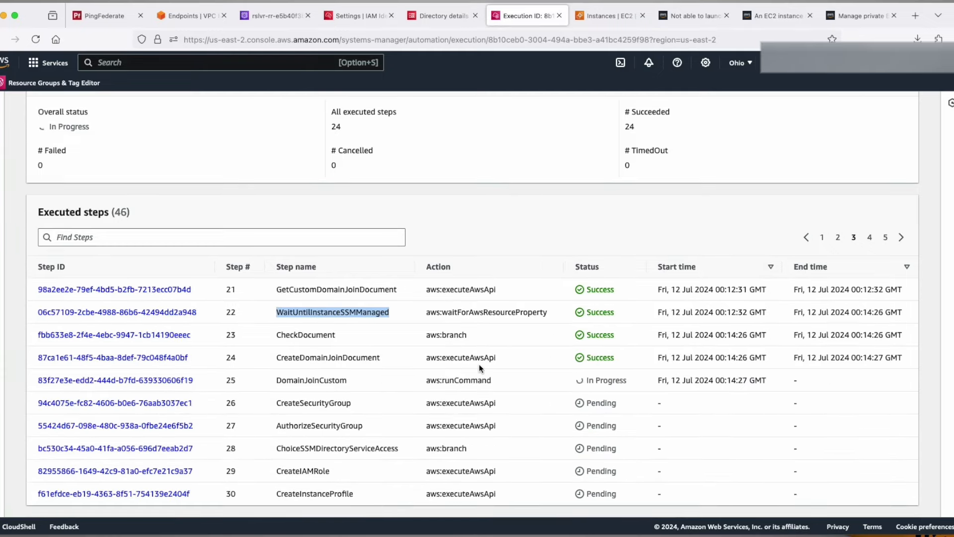
{"action": "scroll", "coordinate": [396, 389], "scroll_direction": "down", "scroll_amount": 1}
{"action": "double_click", "coordinate": [281, 360]}
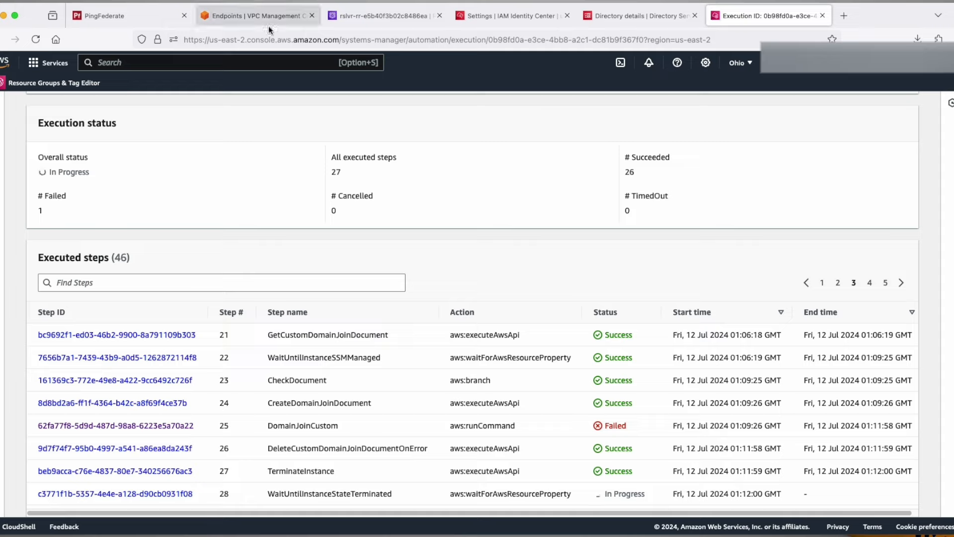
Open failed step 25's details and select its ConnectFailure failure message
{"action": "scroll", "coordinate": [615, 409], "scroll_direction": "down", "scroll_amount": 1}
{"action": "scroll", "coordinate": [623, 422], "scroll_direction": "down", "scroll_amount": 3}
{"action": "left_click", "coordinate": [173, 355]}
{"action": "scroll", "coordinate": [453, 362], "scroll_direction": "down", "scroll_amount": 5}
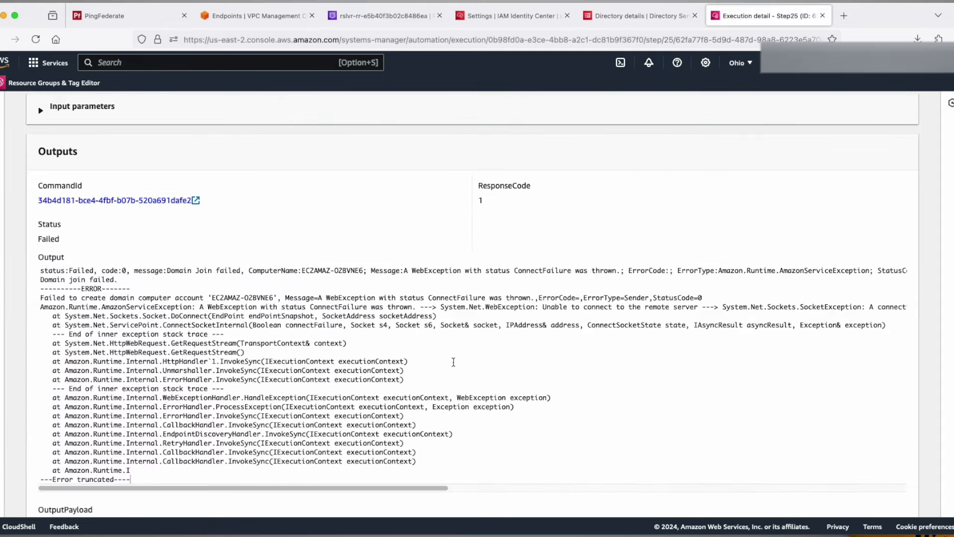
{"action": "scroll", "coordinate": [710, 314], "scroll_direction": "down", "scroll_amount": 10}
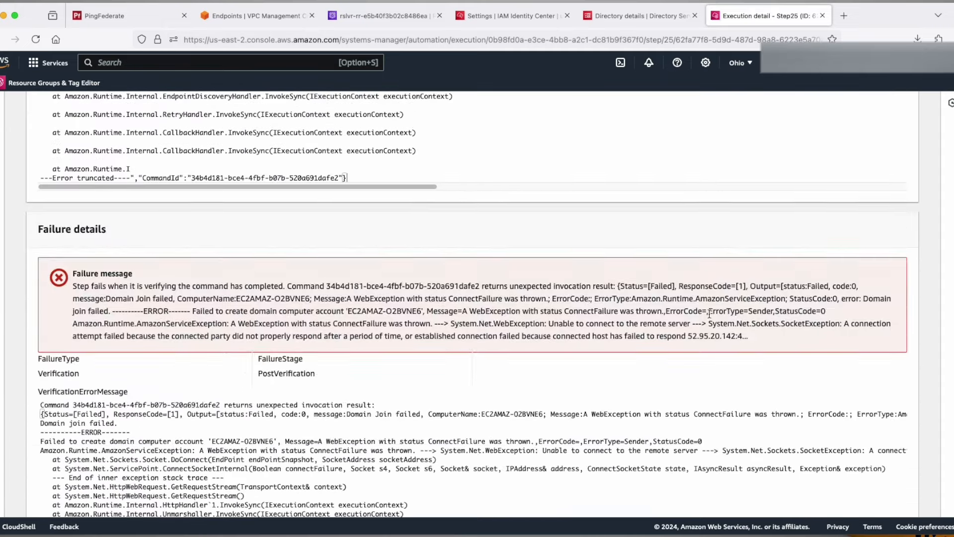
{"action": "left_click_drag", "start_coordinate": [192, 311], "coordinate": [741, 338]}
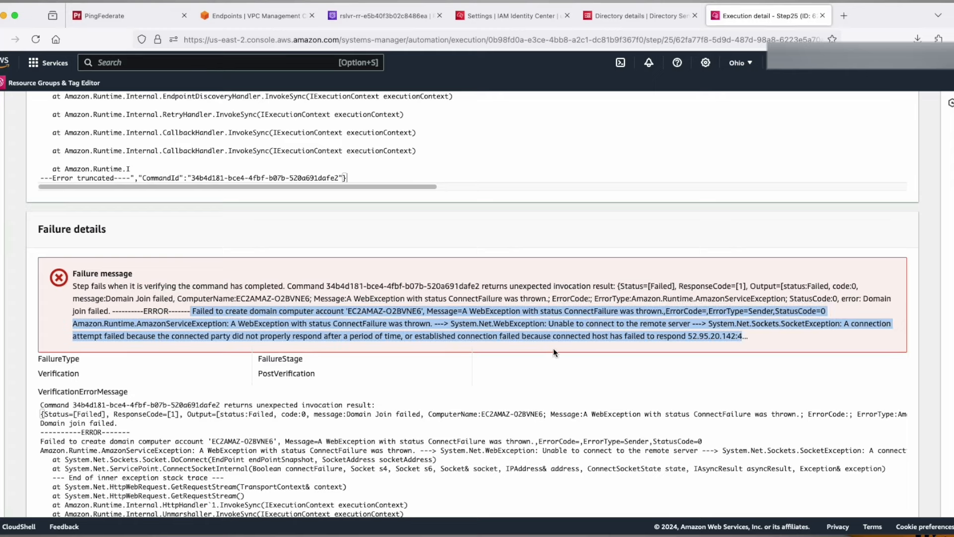
{"action": "left_click", "coordinate": [680, 345]}
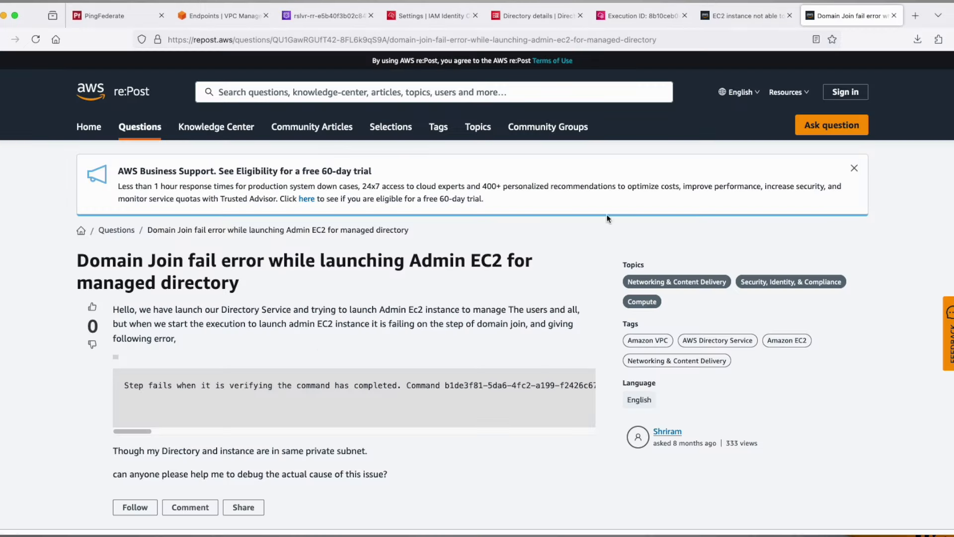
Scroll to the re:Post answer and highlight the paragraph explaining the endpoint IP
{"action": "scroll", "coordinate": [431, 357], "scroll_direction": "down", "scroll_amount": 2}
{"action": "scroll", "coordinate": [431, 353], "scroll_direction": "down", "scroll_amount": 5}
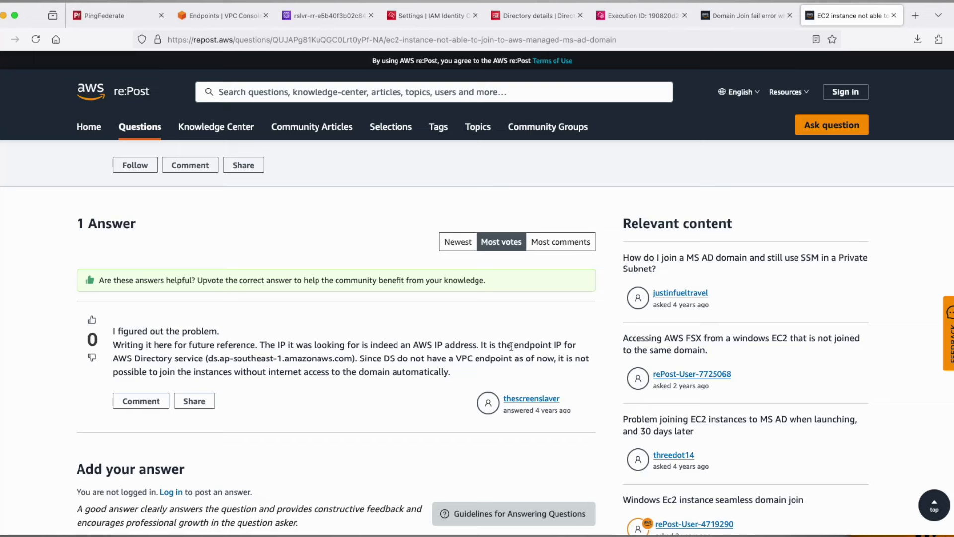
{"action": "left_click_drag", "start_coordinate": [483, 345], "coordinate": [208, 367]}
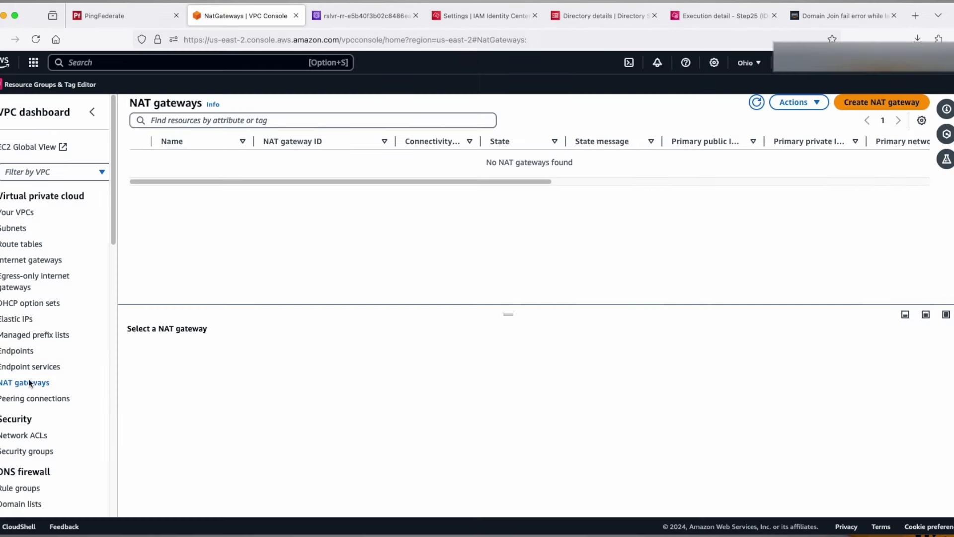
Start a NAT gateway named nat-directory-ldap placed in the subnet-1 subnet
{"action": "left_click", "coordinate": [878, 101]}
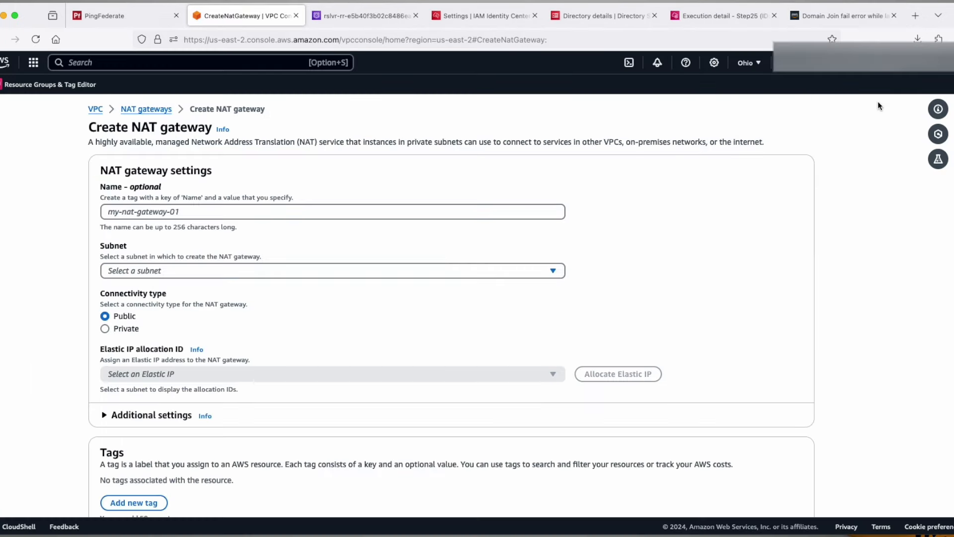
{"action": "left_click", "coordinate": [196, 213]}
{"action": "type", "text": "nat-directory-ldap"}
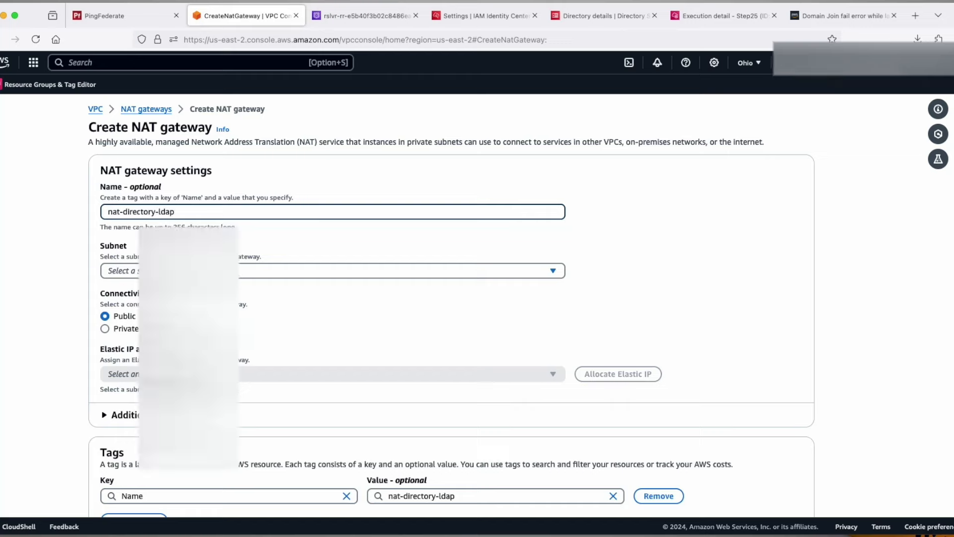
{"action": "left_click", "coordinate": [251, 271]}
{"action": "left_click", "coordinate": [268, 370]}
{"action": "scroll", "coordinate": [613, 328], "scroll_direction": "down", "scroll_amount": 1}
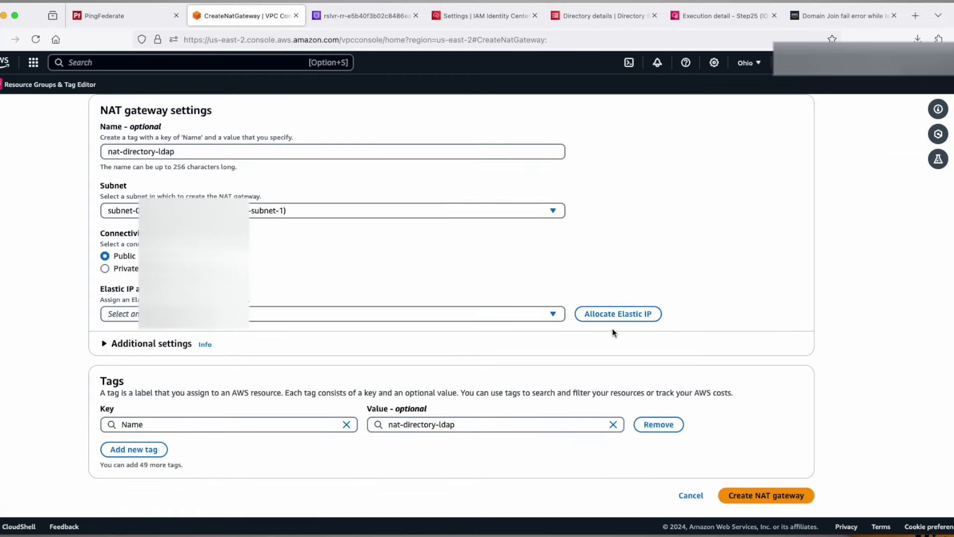
{"action": "left_click", "coordinate": [252, 319]}
{"action": "left_click", "coordinate": [140, 267]}
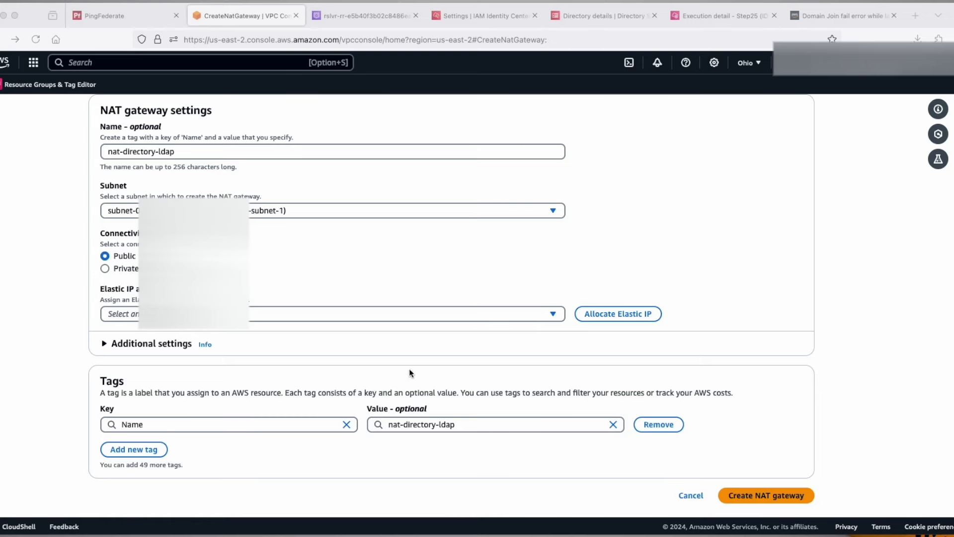
Allocate a new Elastic IP, create the gateway, and refresh to check it is Available
{"action": "left_click", "coordinate": [790, 495]}
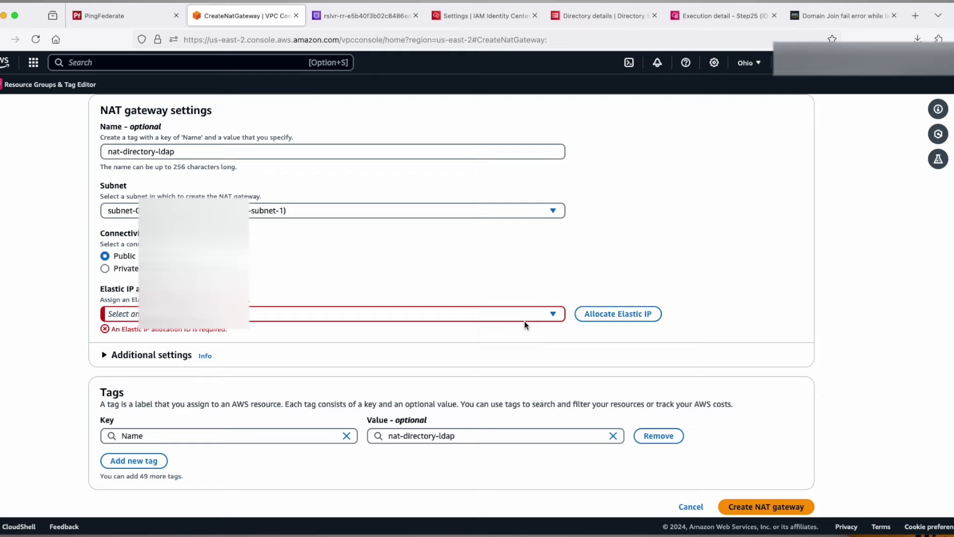
{"action": "left_click", "coordinate": [620, 317]}
{"action": "left_click", "coordinate": [751, 496]}
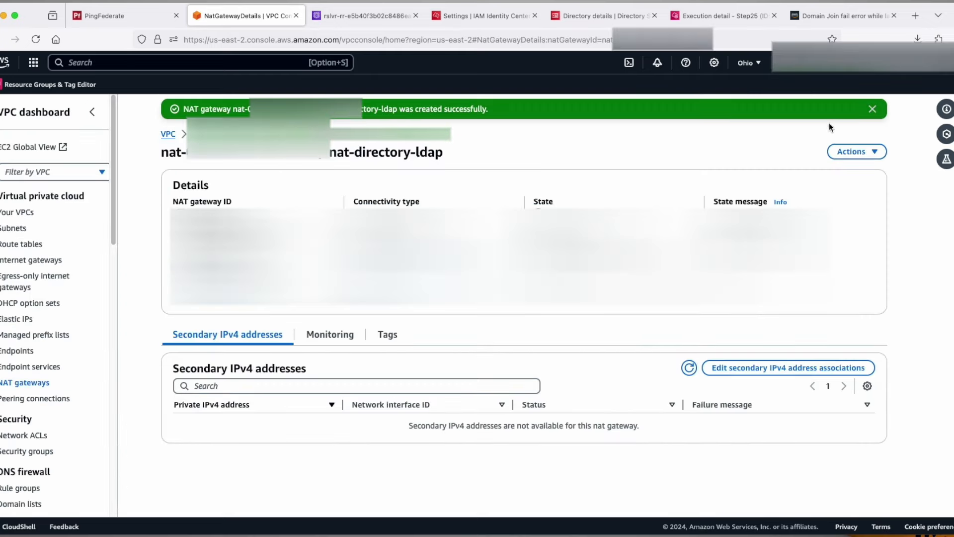
{"action": "left_click", "coordinate": [871, 109]}
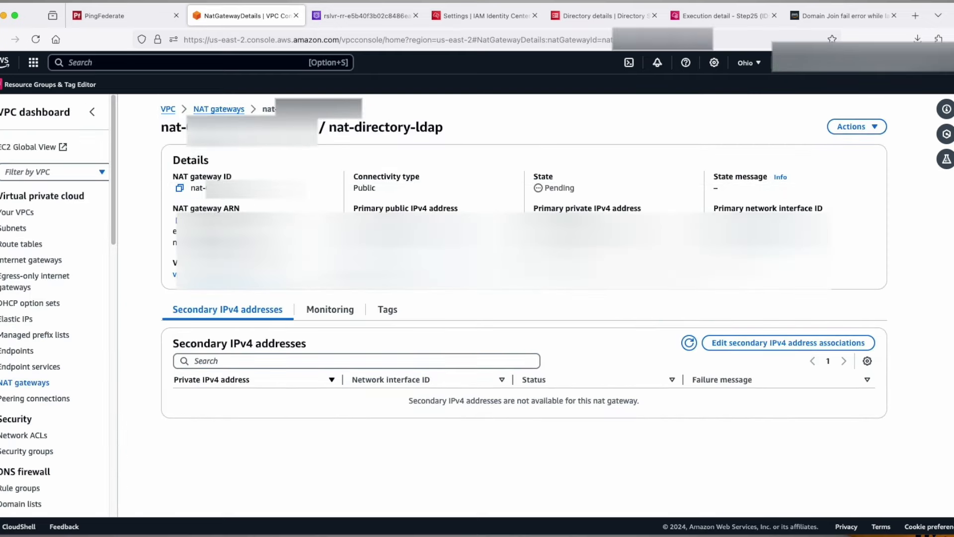
{"action": "left_click", "coordinate": [35, 38]}
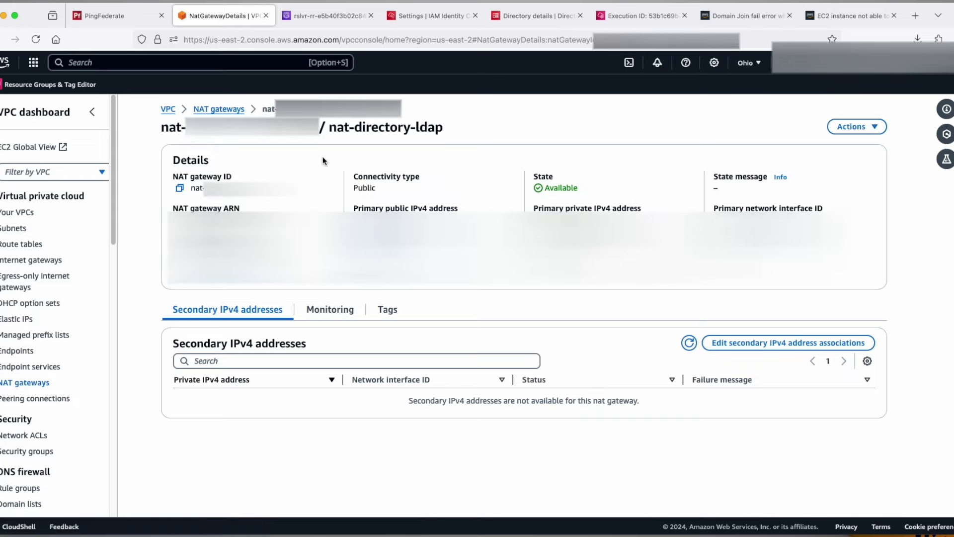
Add an All traffic inbound rule from the pasted /32 address to the default security group
{"action": "left_click", "coordinate": [38, 453]}
{"action": "left_click", "coordinate": [272, 175]}
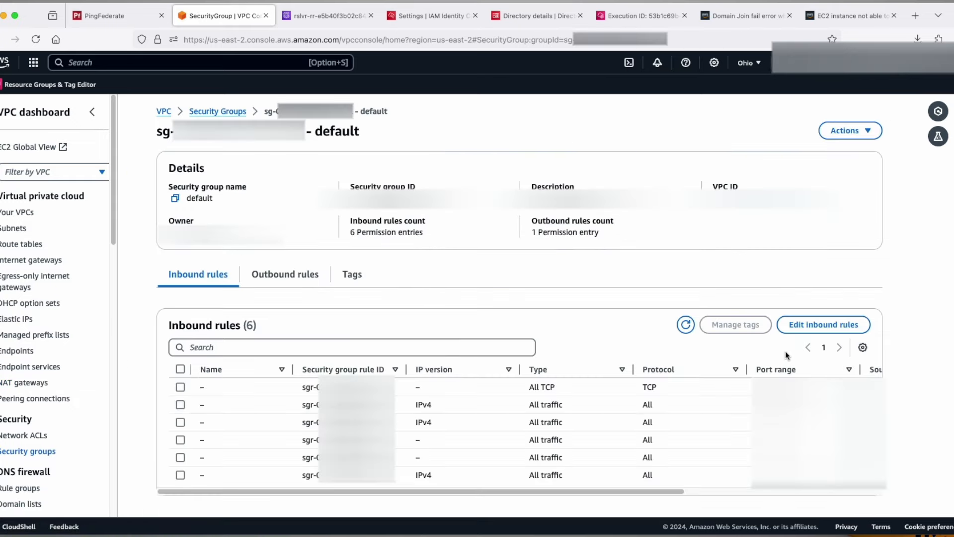
{"action": "left_click", "coordinate": [815, 325]}
{"action": "scroll", "coordinate": [677, 344], "scroll_direction": "down", "scroll_amount": 3}
{"action": "left_click", "coordinate": [144, 438]}
{"action": "left_click", "coordinate": [272, 437]}
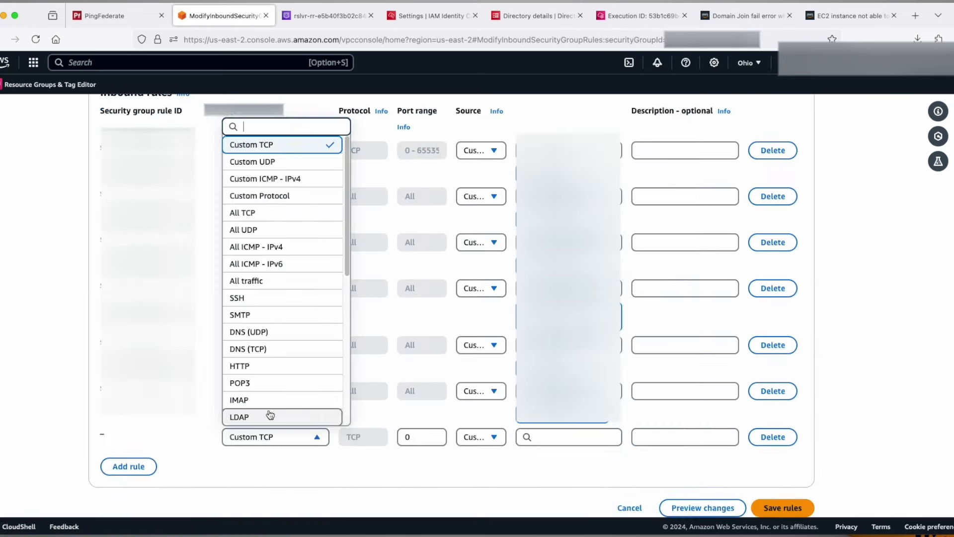
{"action": "left_click", "coordinate": [278, 284]}
{"action": "left_click", "coordinate": [568, 437]}
{"action": "key", "text": "super+v"}
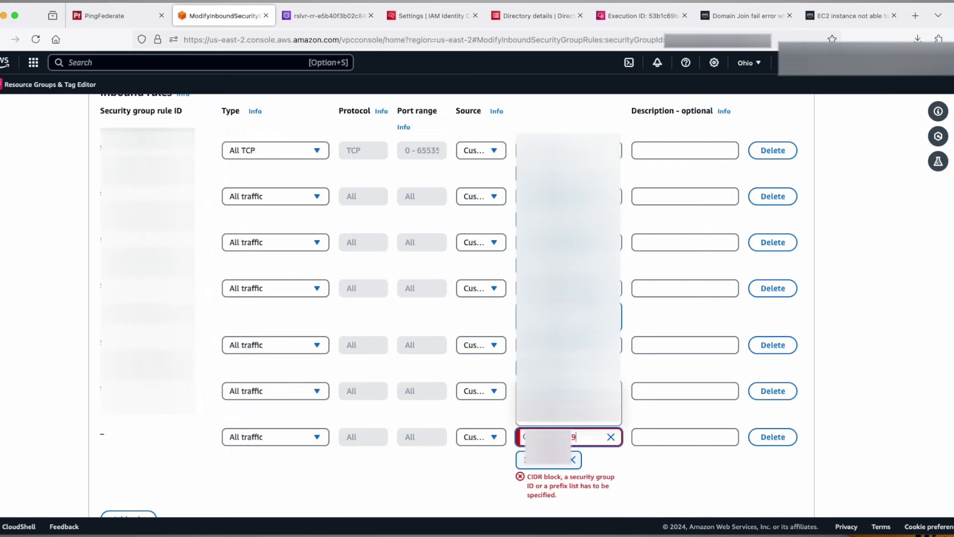
{"action": "left_click", "coordinate": [568, 414]}
{"action": "left_click", "coordinate": [637, 469]}
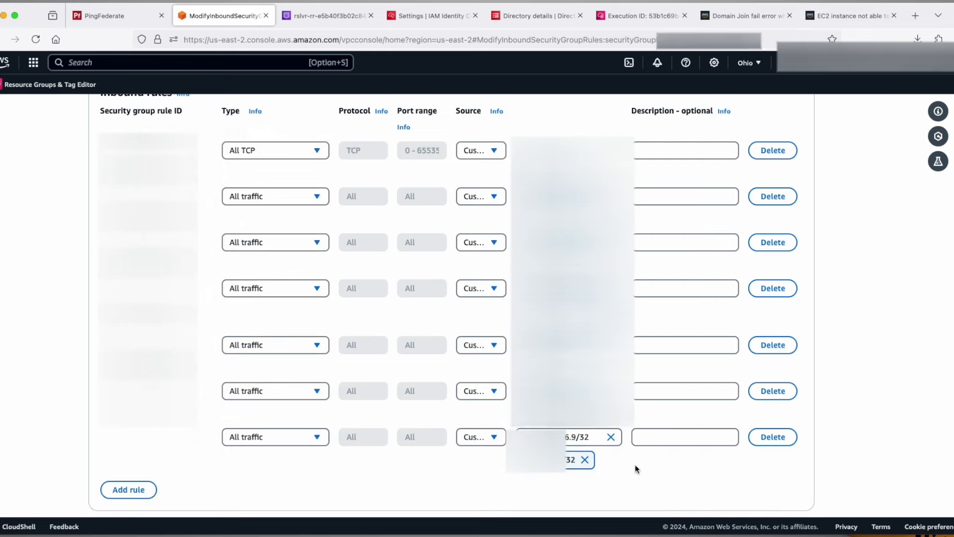
{"action": "scroll", "coordinate": [636, 469], "scroll_direction": "down", "scroll_amount": 2}
{"action": "left_click", "coordinate": [777, 485]}
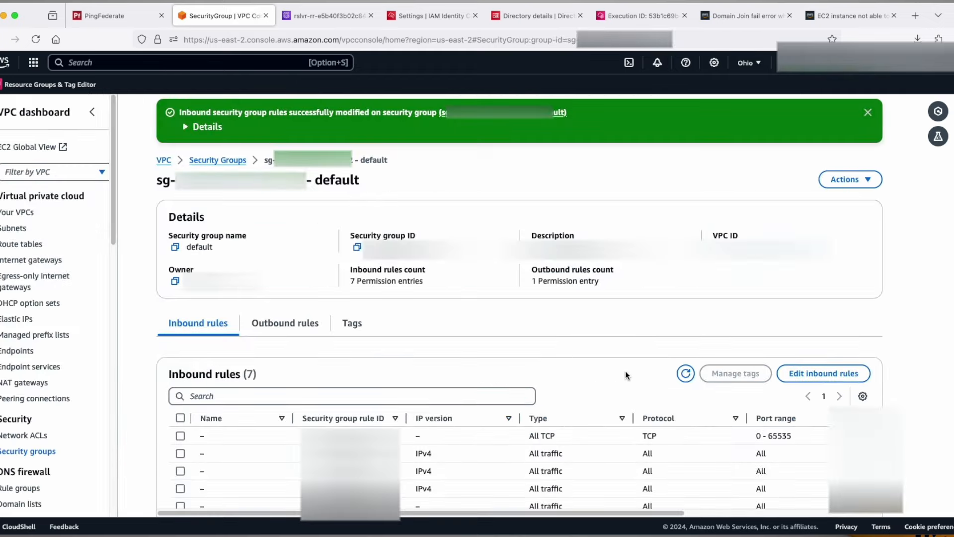
{"action": "left_click", "coordinate": [853, 15]}
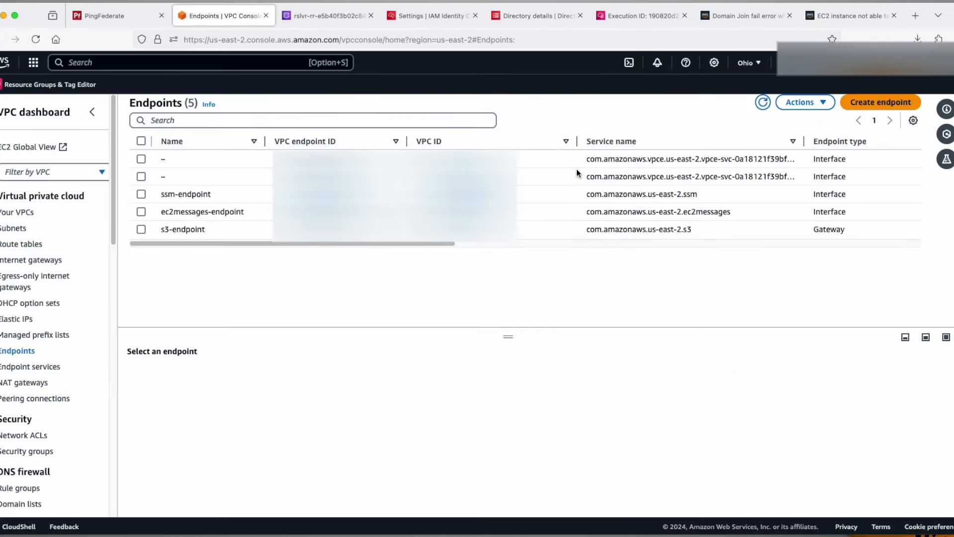
Start a VPC endpoint for the com.amazonaws.us-east-2.ds service
{"action": "left_click", "coordinate": [869, 104]}
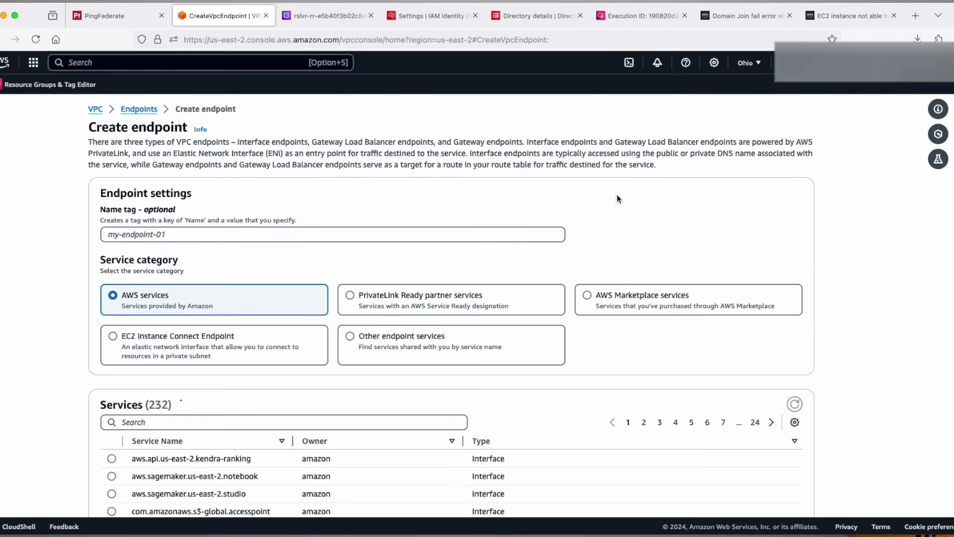
{"action": "scroll", "coordinate": [307, 308], "scroll_direction": "down", "scroll_amount": 3}
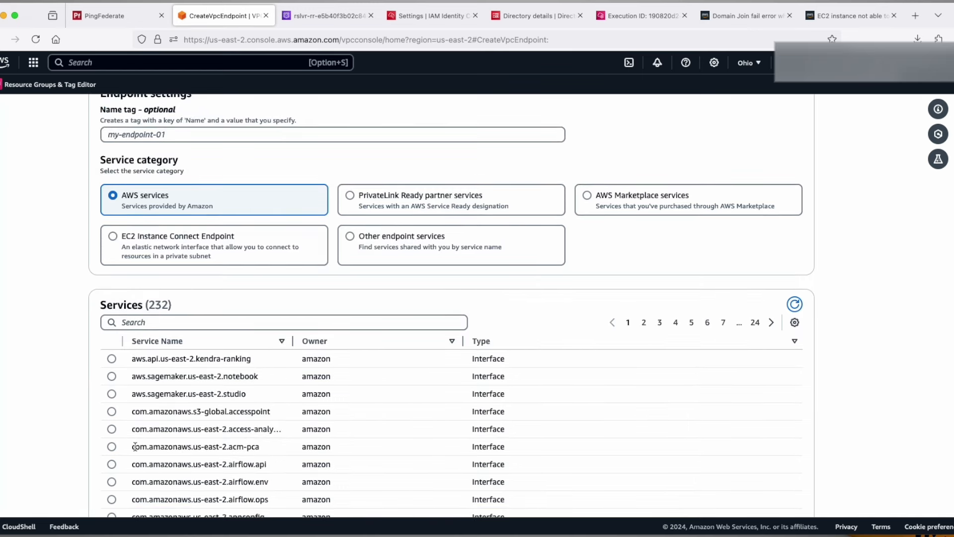
{"action": "left_click_drag", "start_coordinate": [133, 464], "coordinate": [240, 462]}
{"action": "key", "text": "super+c"}
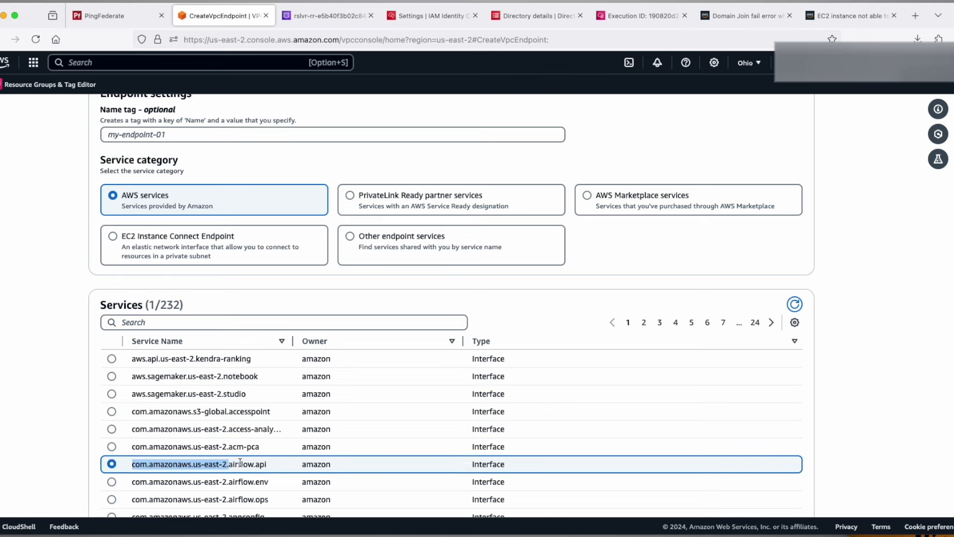
{"action": "left_click", "coordinate": [175, 322]}
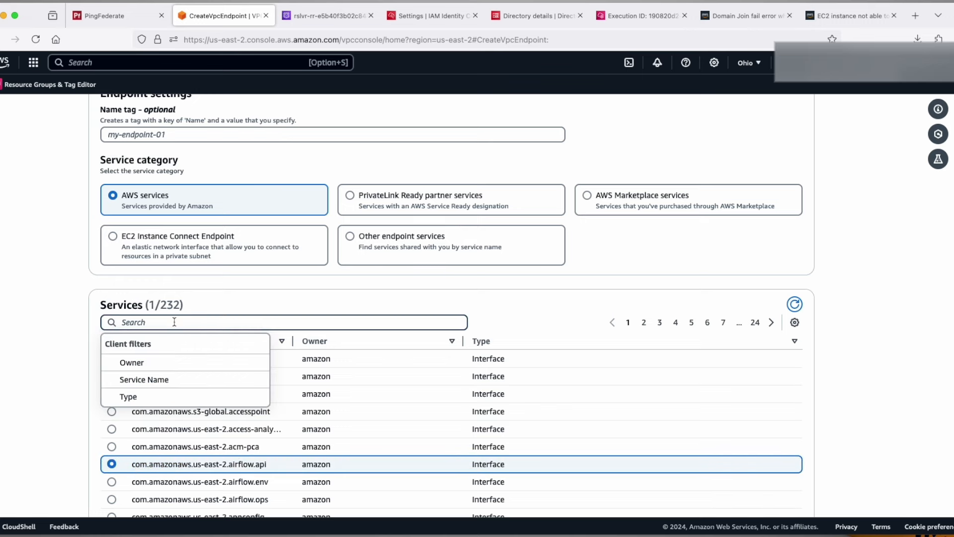
{"action": "key", "text": "super+v"}
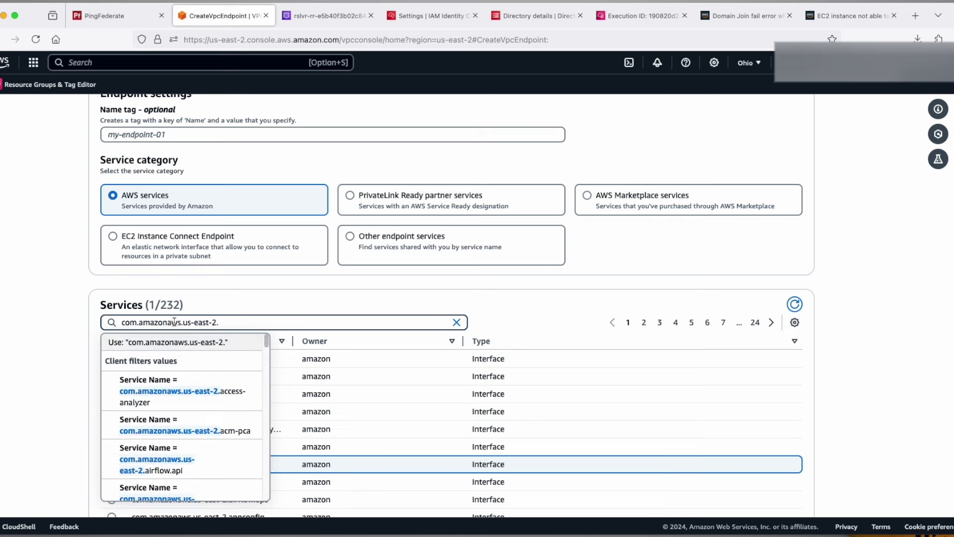
{"action": "type", "text": "ds"}
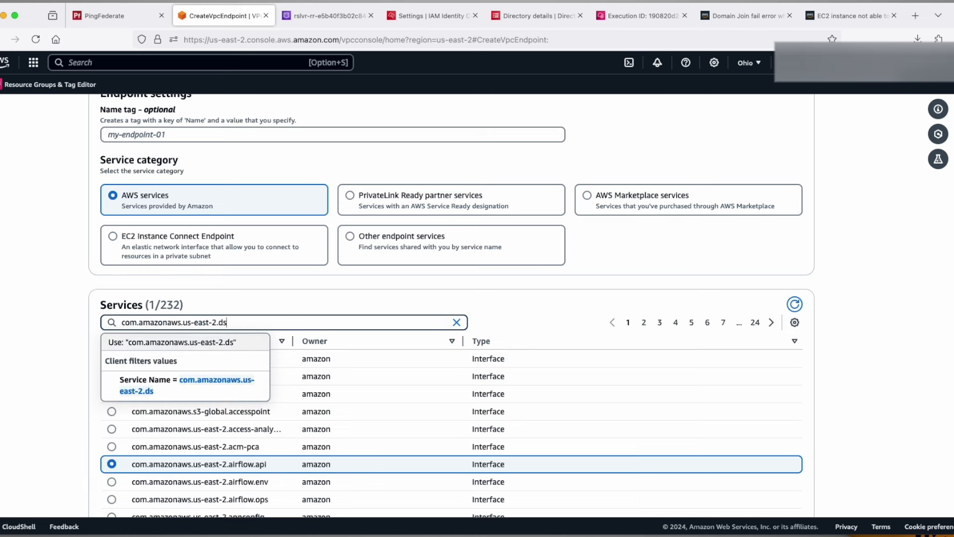
{"action": "left_click", "coordinate": [181, 385]}
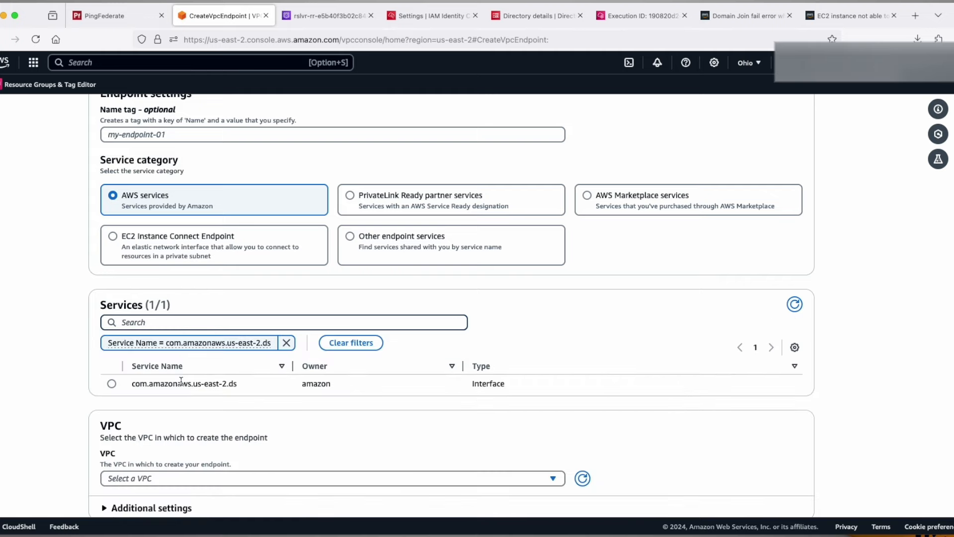
{"action": "left_click", "coordinate": [173, 386]}
Put the endpoint in the VPC's us-east-2b and us-east-2c subnets with the default security group, and create it
{"action": "scroll", "coordinate": [360, 437], "scroll_direction": "down", "scroll_amount": 1}
{"action": "left_click", "coordinate": [359, 437]}
{"action": "left_click", "coordinate": [357, 422]}
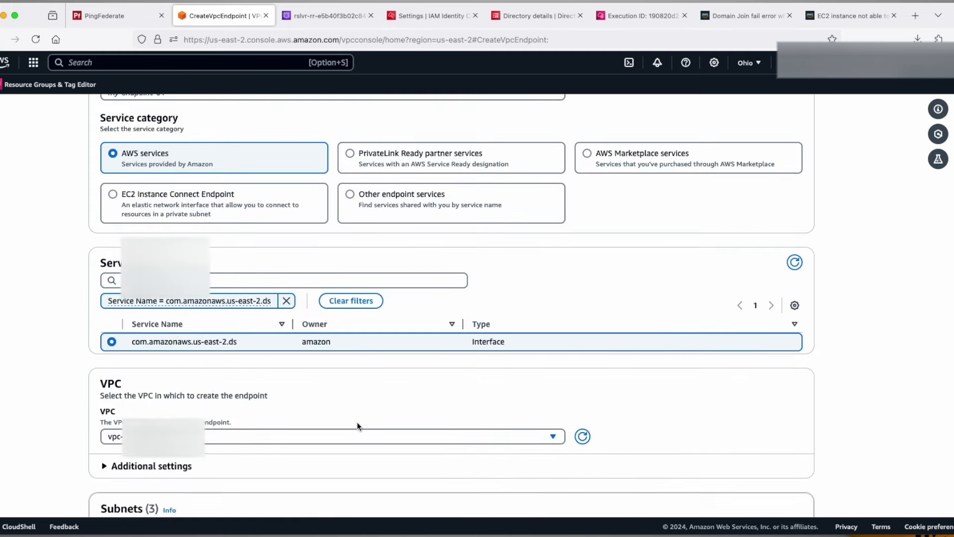
{"action": "scroll", "coordinate": [357, 421], "scroll_direction": "down", "scroll_amount": 3}
{"action": "left_click", "coordinate": [112, 395]}
{"action": "left_click", "coordinate": [111, 417]}
{"action": "scroll", "coordinate": [112, 417], "scroll_direction": "down", "scroll_amount": 5}
{"action": "left_click", "coordinate": [111, 311]}
{"action": "scroll", "coordinate": [512, 425], "scroll_direction": "down", "scroll_amount": 10}
{"action": "left_click", "coordinate": [778, 493]}
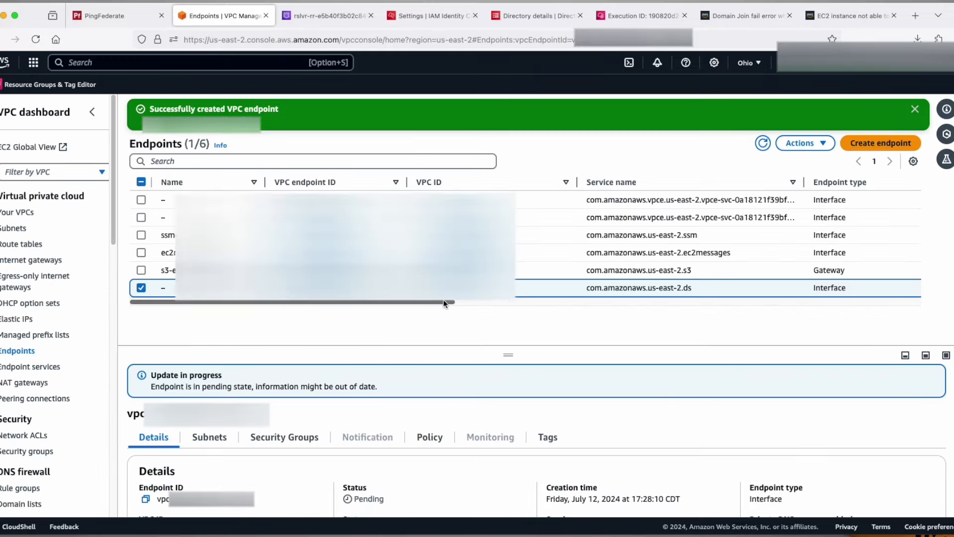
Launch the directory administration EC2 instance with the default security group
{"action": "left_click", "coordinate": [764, 143]}
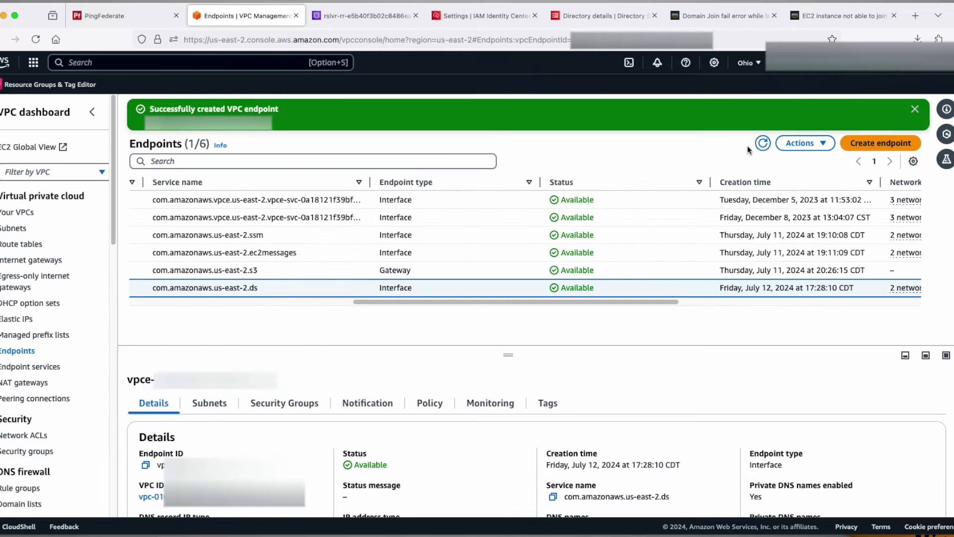
{"action": "left_click", "coordinate": [605, 16]}
{"action": "scroll", "coordinate": [678, 169], "scroll_direction": "up", "scroll_amount": 5}
{"action": "left_click", "coordinate": [884, 111]}
{"action": "scroll", "coordinate": [839, 121], "scroll_direction": "up", "scroll_amount": 3}
{"action": "left_click", "coordinate": [865, 131]}
{"action": "left_click", "coordinate": [824, 152]}
{"action": "scroll", "coordinate": [367, 251], "scroll_direction": "down", "scroll_amount": 5}
{"action": "left_click", "coordinate": [368, 252]}
{"action": "left_click", "coordinate": [368, 271]}
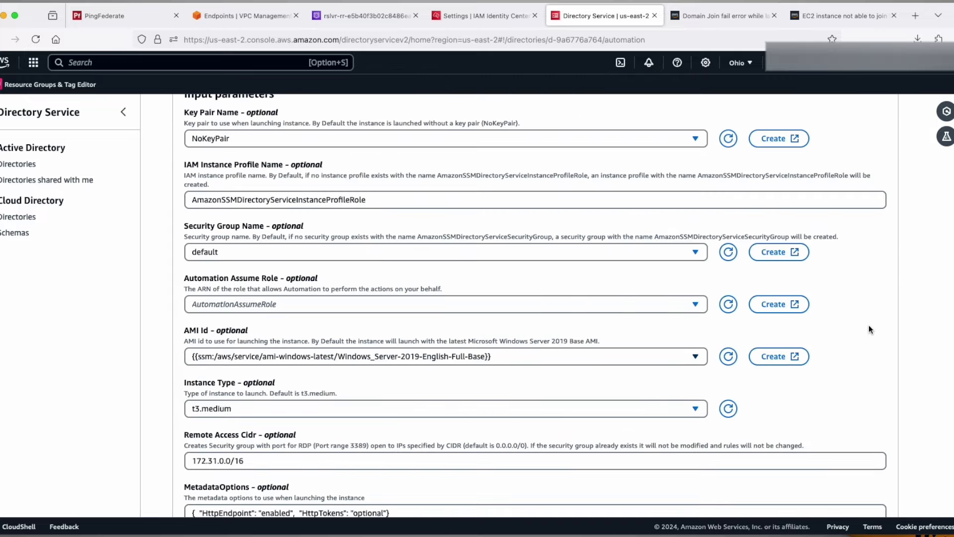
{"action": "scroll", "coordinate": [869, 324], "scroll_direction": "down", "scroll_amount": 3}
{"action": "left_click", "coordinate": [873, 486]}
Check the launch execution's details, then list all instances for the directory
{"action": "left_click", "coordinate": [833, 113]}
{"action": "scroll", "coordinate": [618, 252], "scroll_direction": "down", "scroll_amount": 3}
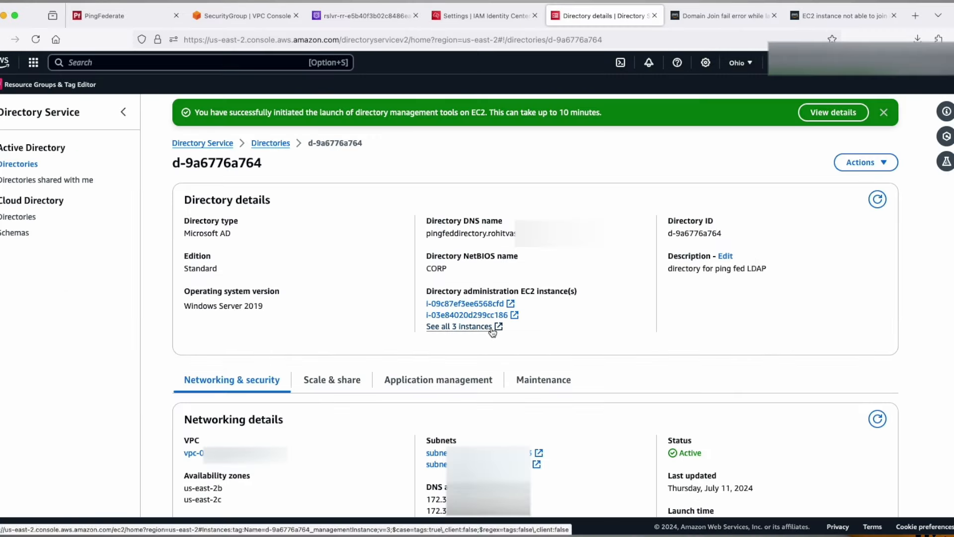
{"action": "left_click", "coordinate": [494, 324]}
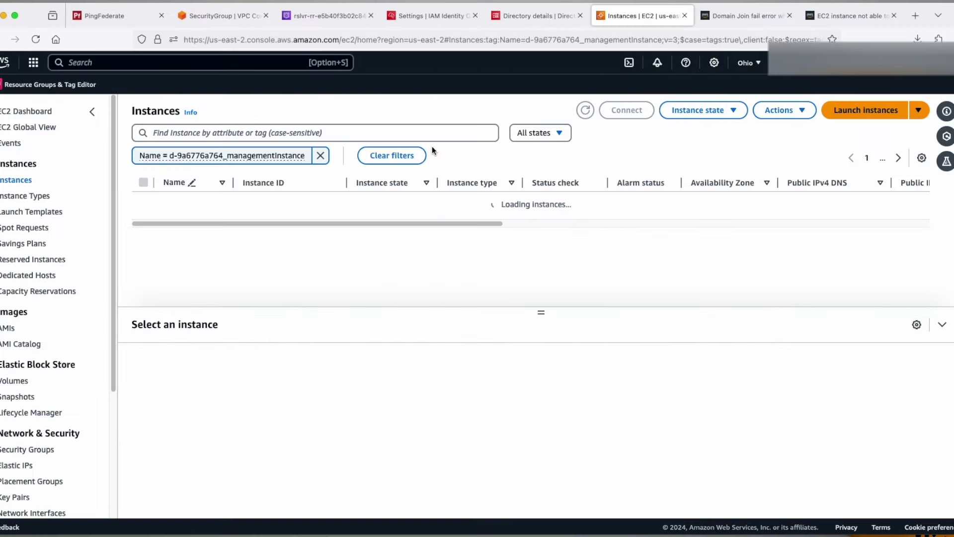
Connect to the management instance via Fleet Manager Remote Desktop as CORP\Admin with the admin password
{"action": "left_click", "coordinate": [279, 220]}
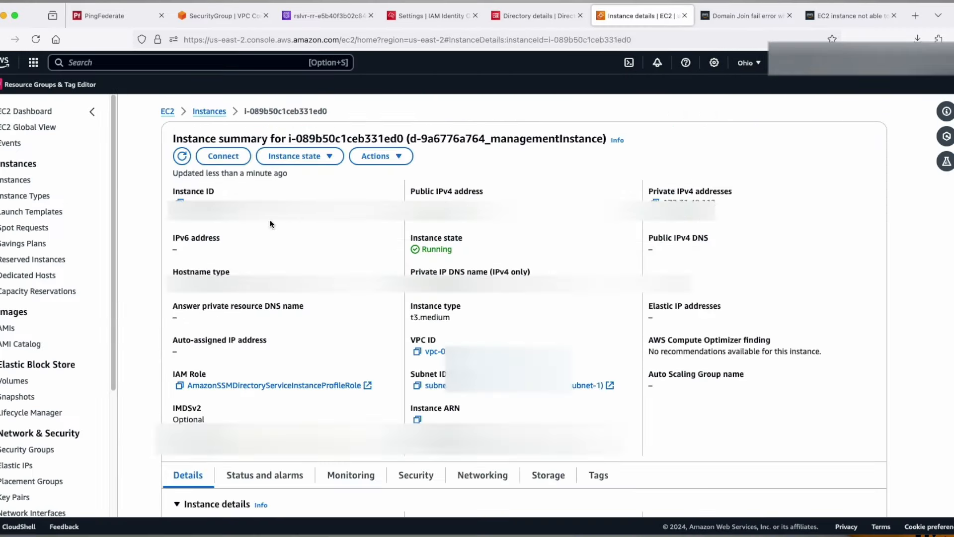
{"action": "left_click", "coordinate": [217, 158]}
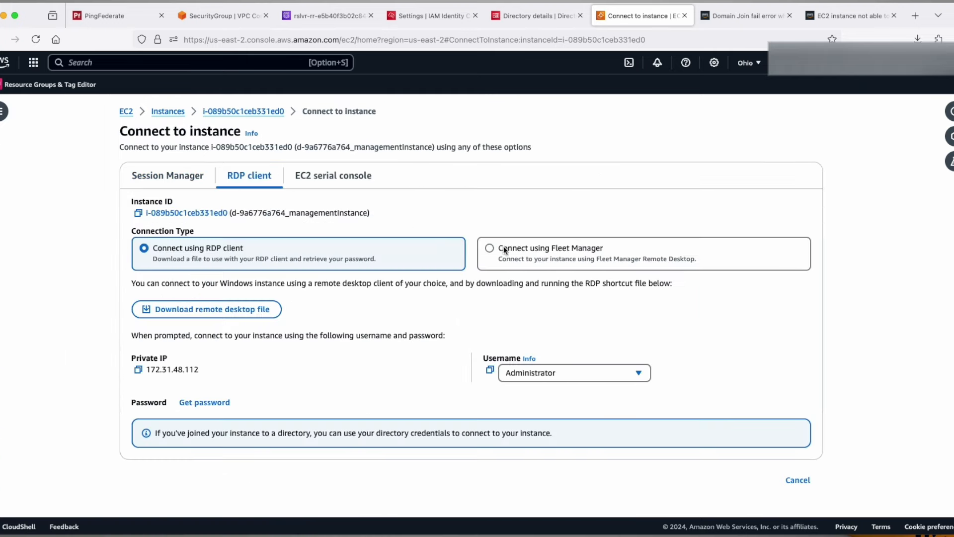
{"action": "left_click", "coordinate": [502, 247]}
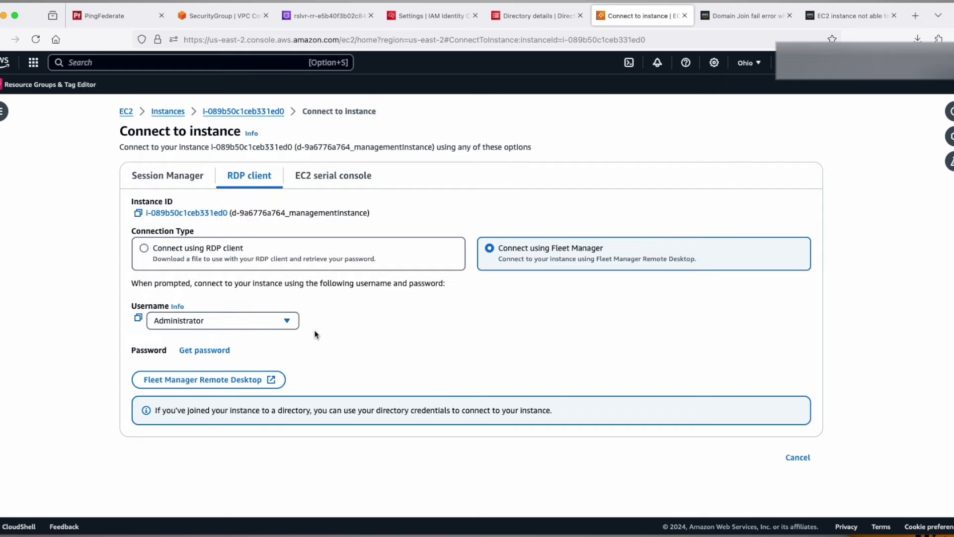
{"action": "left_click", "coordinate": [243, 380]}
{"action": "left_click", "coordinate": [196, 332]}
{"action": "type", "text": "CORP"}
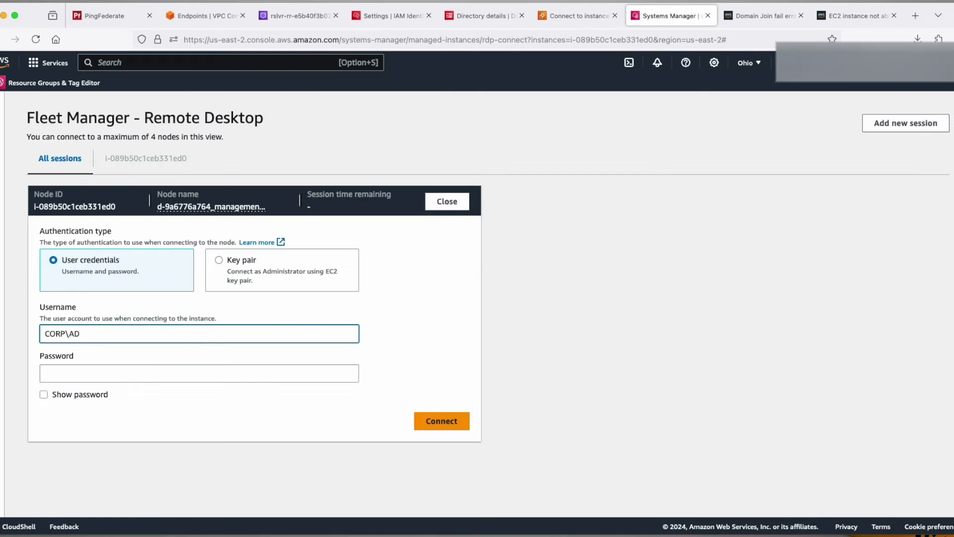
{"action": "type", "text": "\\Admin"}
{"action": "key", "text": "Tab"}
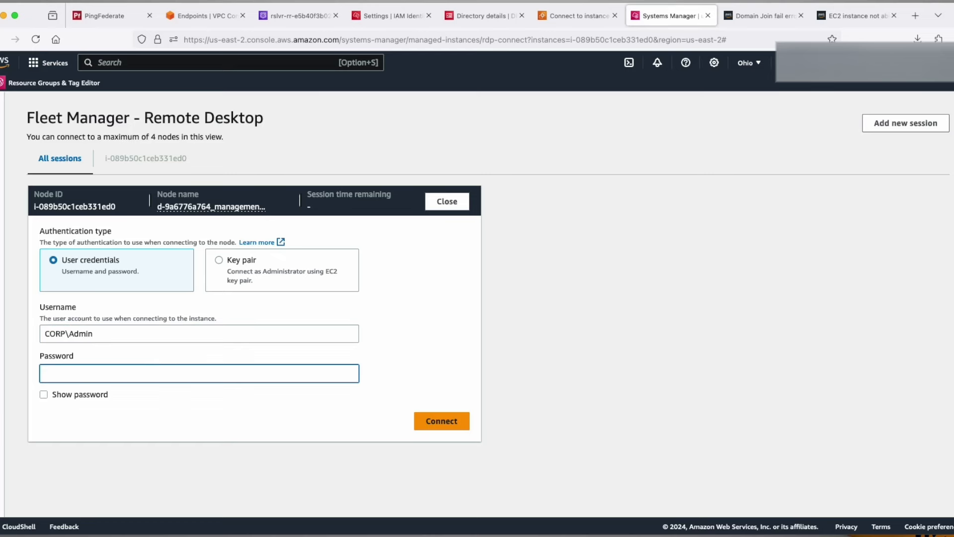
{"action": "type", "text": "••"}
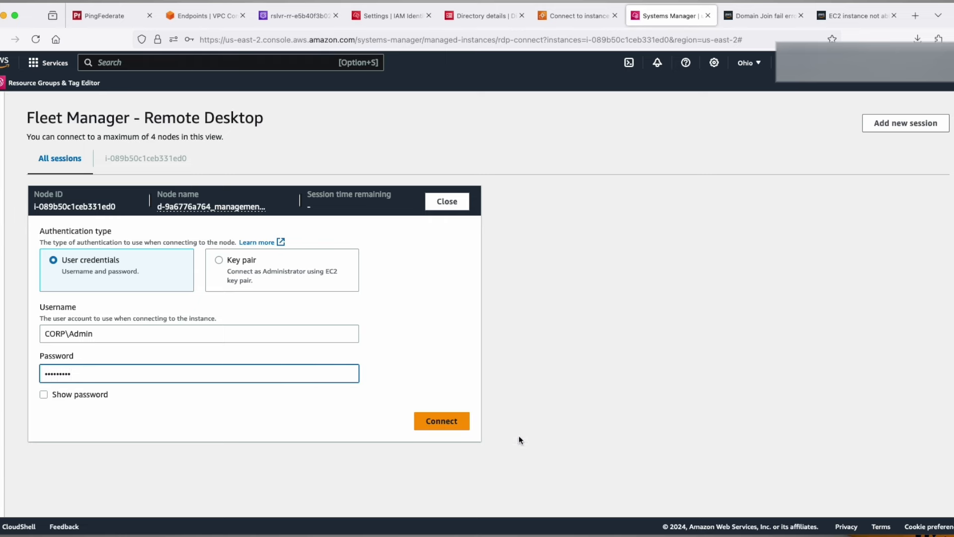
{"action": "left_click", "coordinate": [459, 426]}
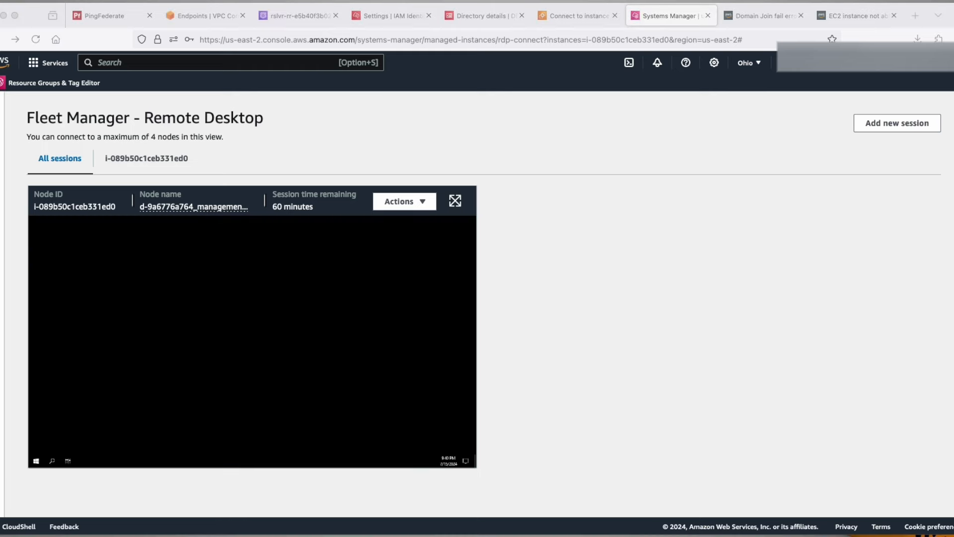
Launch Active Directory Users and Computers from Windows Administrative Tools and show CORP's Users folder
{"action": "left_click", "coordinate": [36, 461]}
{"action": "type", "text": "windows admin"}
{"action": "left_click", "coordinate": [160, 282]}
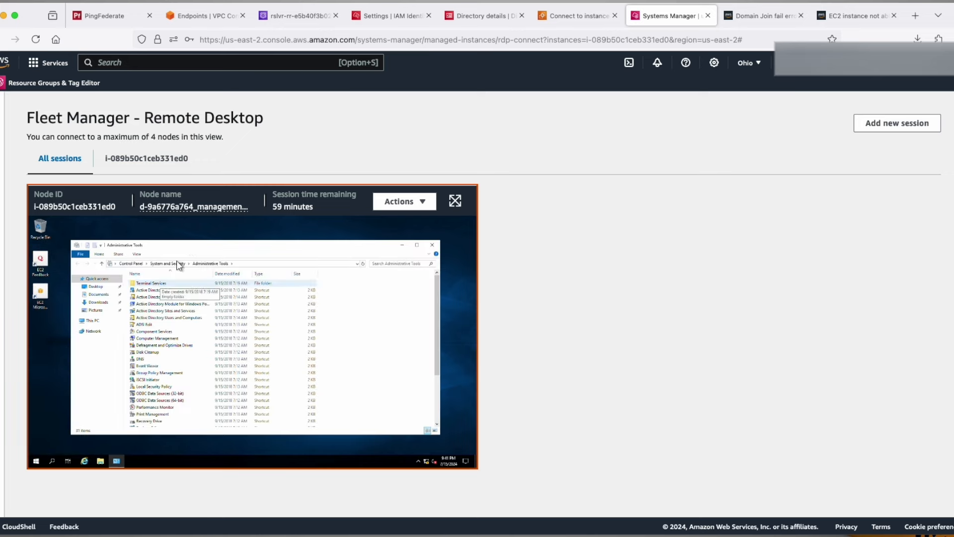
{"action": "double_click", "coordinate": [192, 317]}
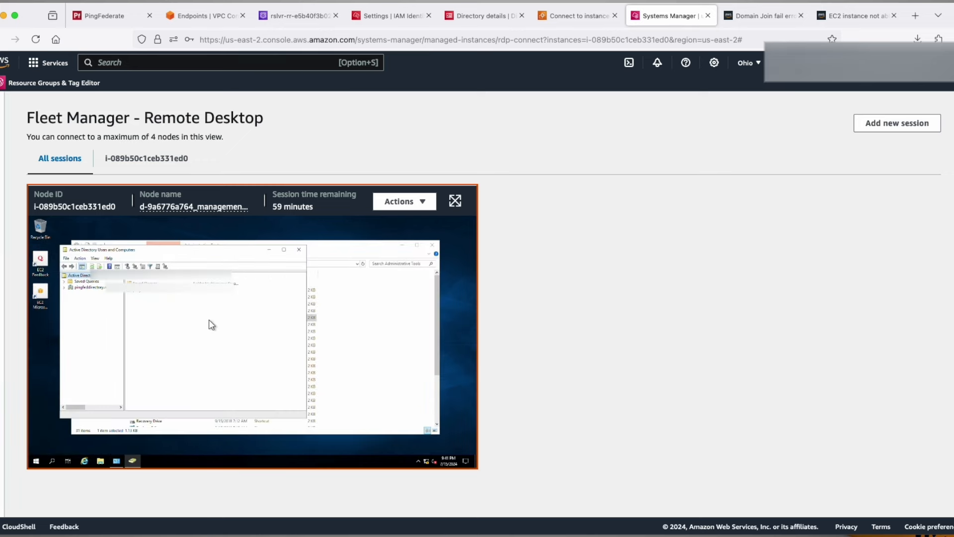
{"action": "left_click", "coordinate": [64, 287]}
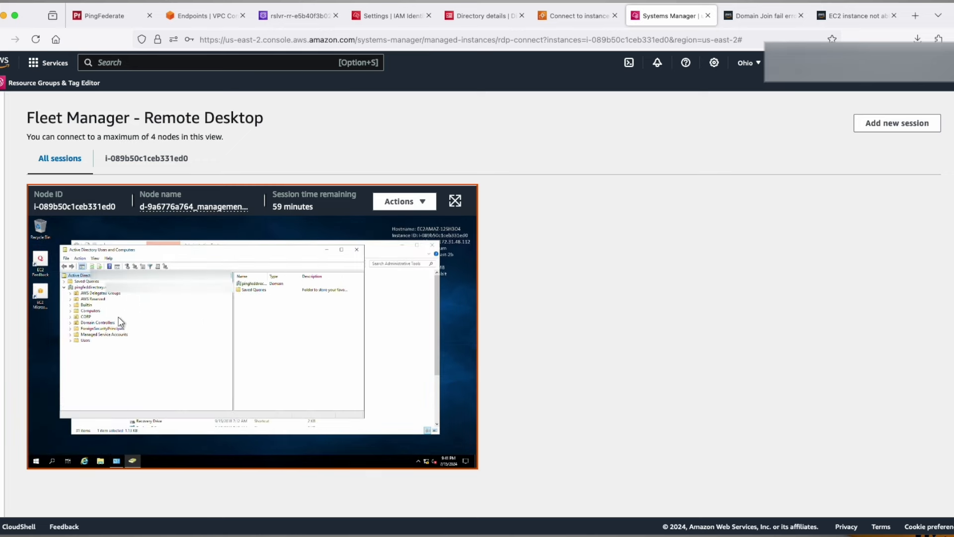
{"action": "left_click", "coordinate": [86, 317]}
{"action": "left_click", "coordinate": [69, 317]}
{"action": "left_click", "coordinate": [93, 329]}
Create a new user in CORP Users without forcing a password change at next logon
{"action": "right_click", "coordinate": [93, 330]}
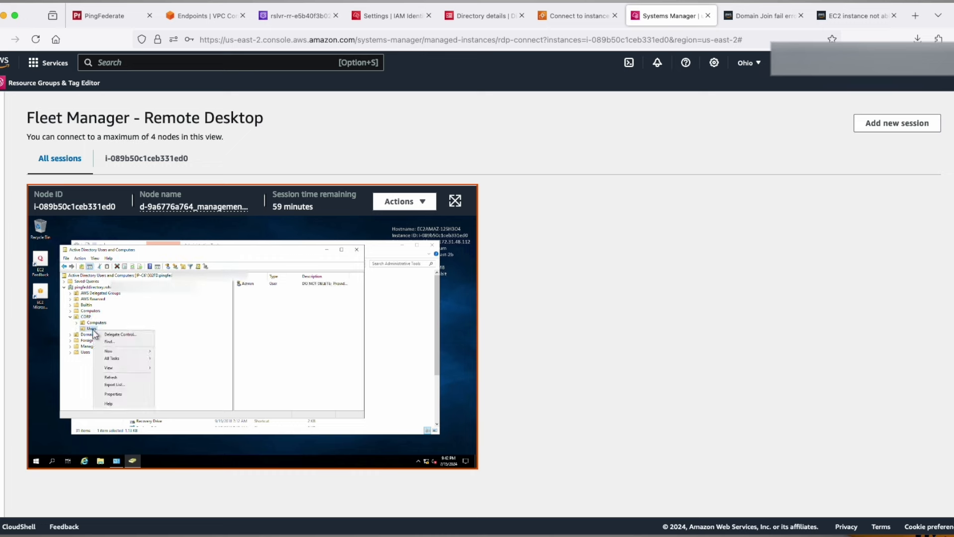
{"action": "mouse_move", "coordinate": [139, 350]}
{"action": "left_click", "coordinate": [182, 416]}
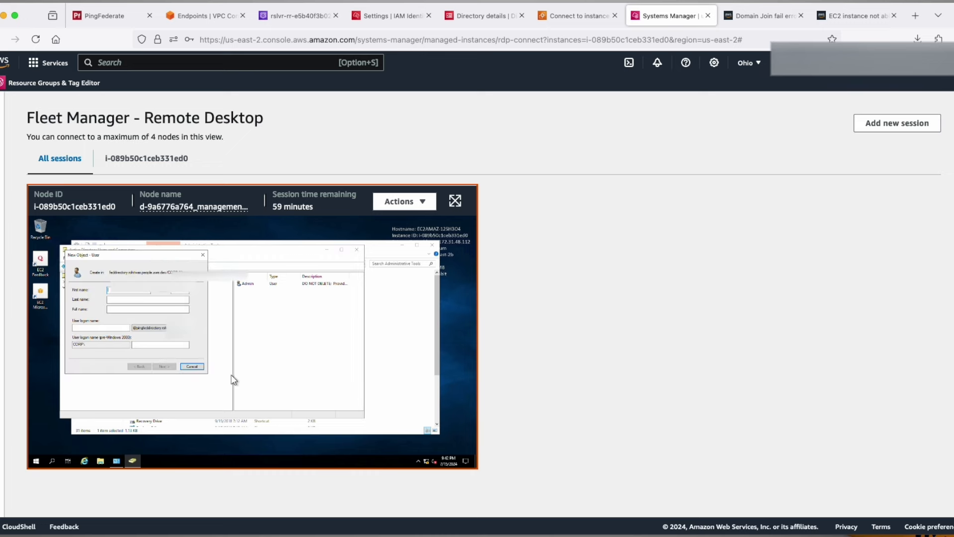
{"action": "type", "text": "Ethan"}
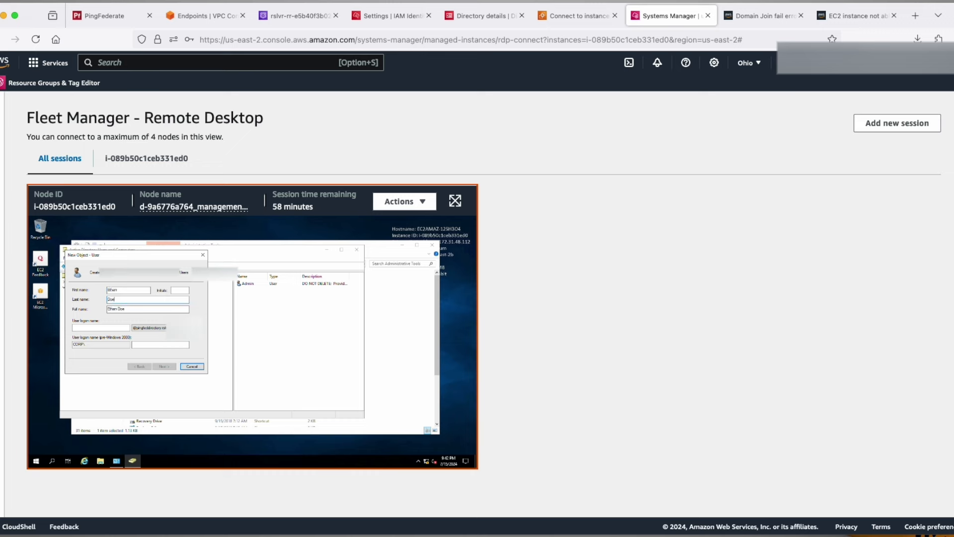
{"action": "type", "text": "ethan"}
{"action": "left_click", "coordinate": [168, 367]}
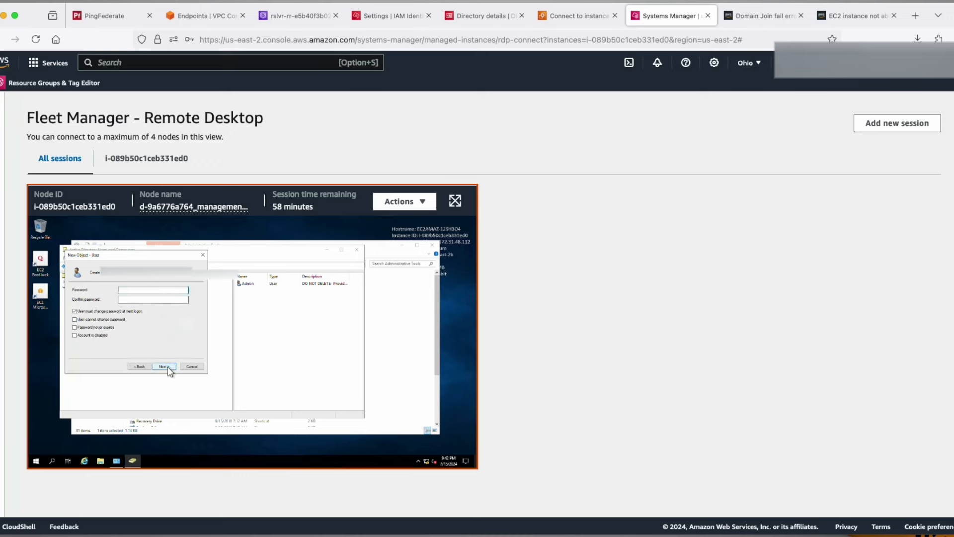
{"action": "left_click", "coordinate": [148, 300]}
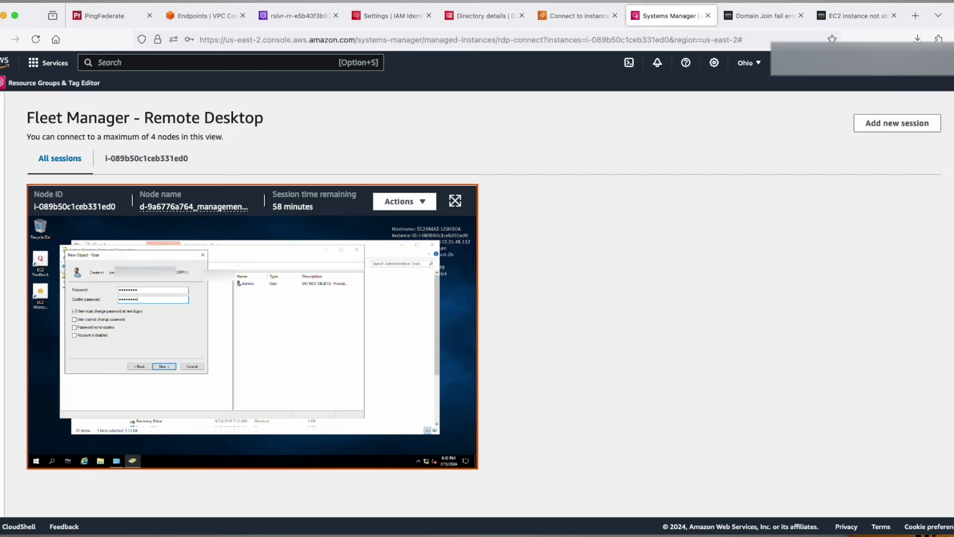
{"action": "left_click", "coordinate": [75, 311]}
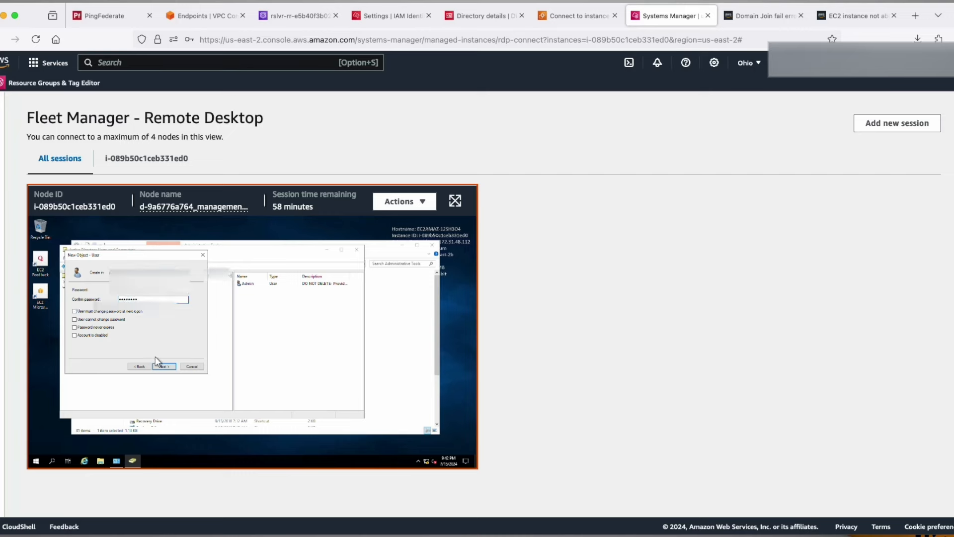
{"action": "left_click", "coordinate": [163, 366]}
{"action": "left_click", "coordinate": [165, 367]}
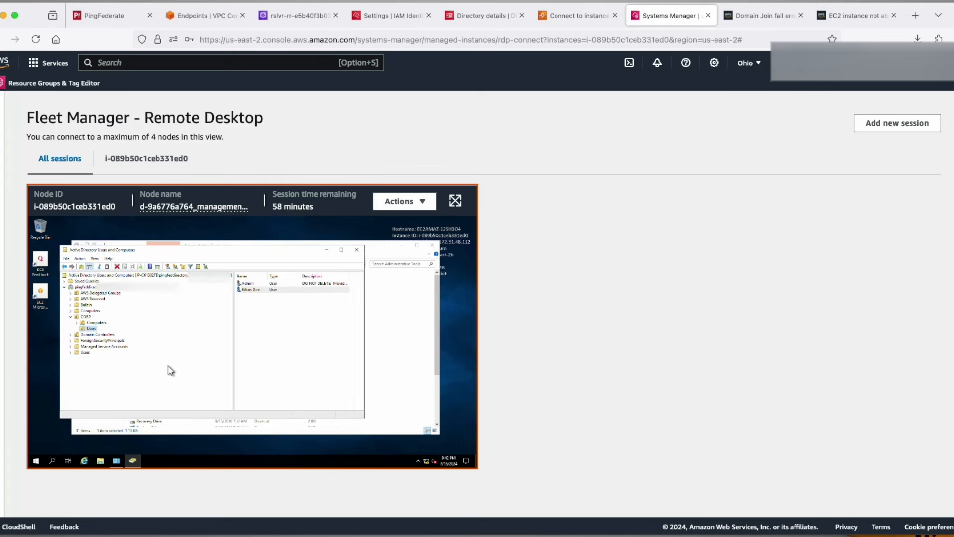
Enter the new user's e-mail address in Properties and apply it
{"action": "right_click", "coordinate": [254, 290]}
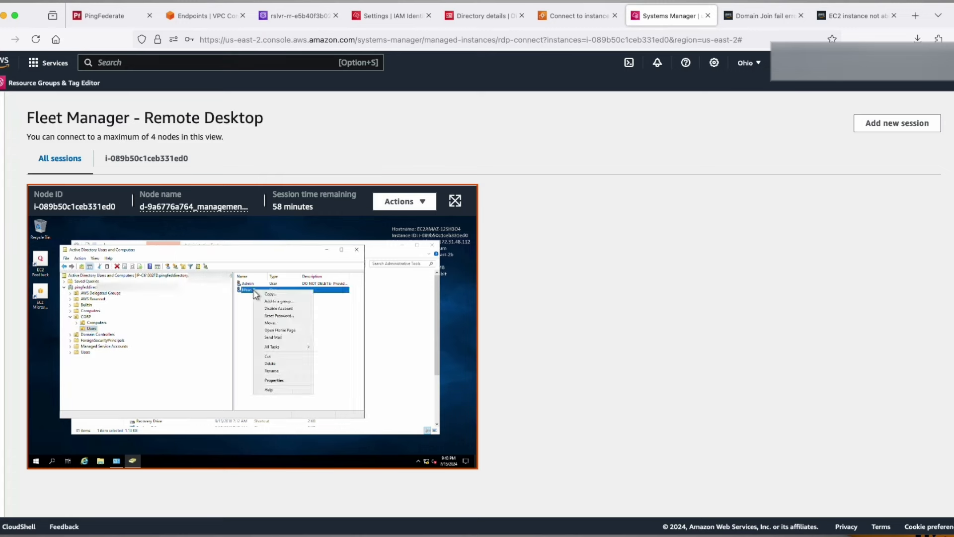
{"action": "left_click", "coordinate": [280, 380]}
{"action": "left_click", "coordinate": [203, 365]}
{"action": "type", "text": "ethan@example.com"}
{"action": "left_click", "coordinate": [455, 200]}
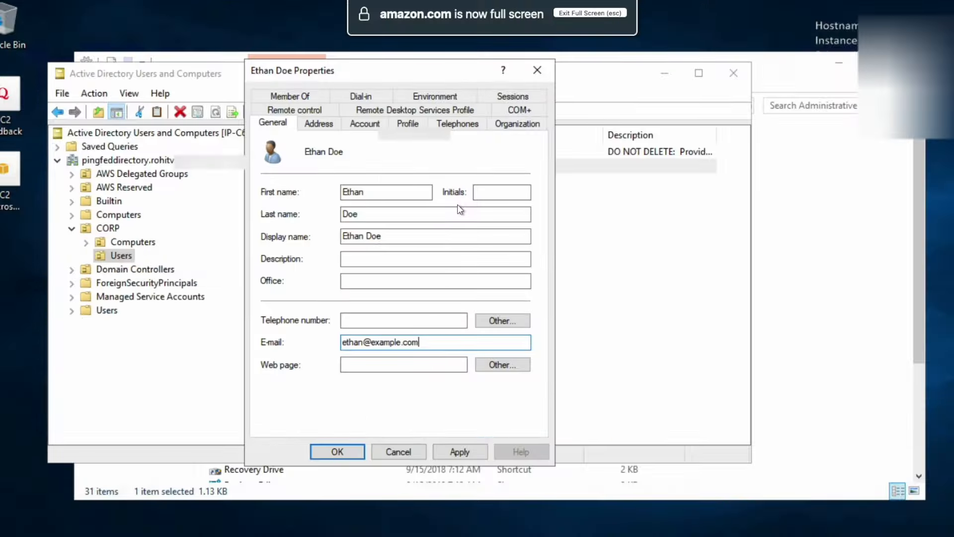
{"action": "left_click", "coordinate": [453, 451]}
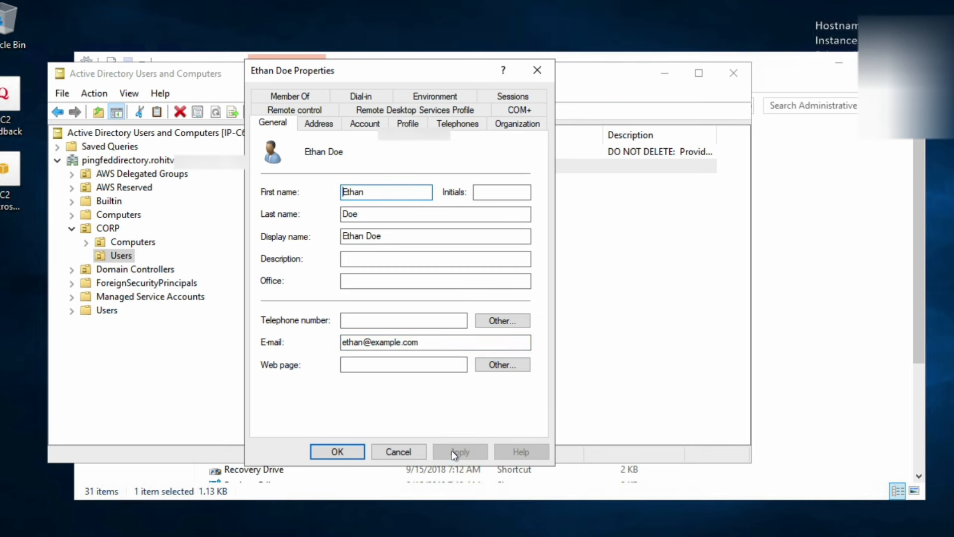
{"action": "key", "text": "Return"}
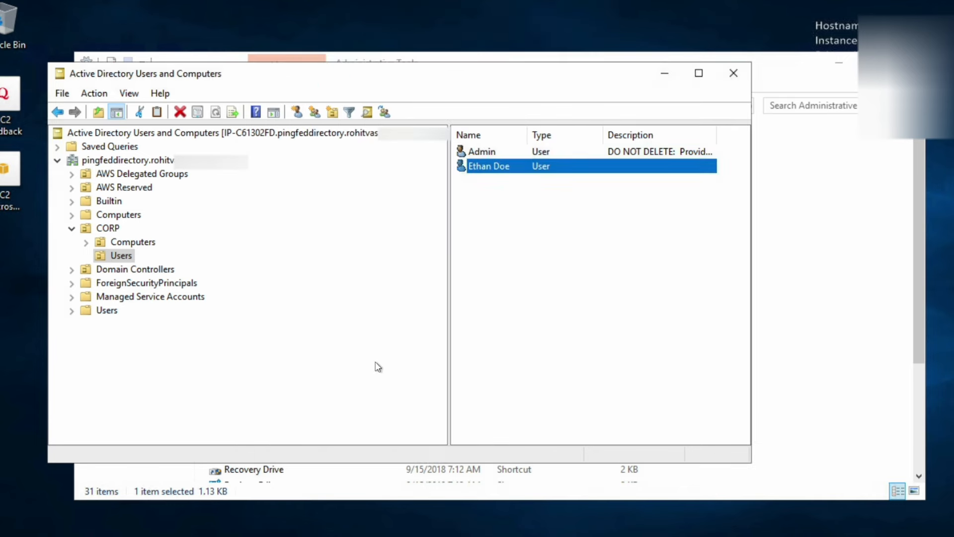
Create a second user with its name, logon name and a confirmed password
{"action": "right_click", "coordinate": [124, 258]}
{"action": "mouse_move", "coordinate": [162, 307]}
{"action": "left_click", "coordinate": [292, 454]}
{"action": "type", "text": "FrankToe"}
{"action": "key", "text": "Tab"}
{"action": "key", "text": "Tab"}
{"action": "type", "text": "frank"}
{"action": "key", "text": "Return"}
{"action": "type", "text": "*********"}
{"action": "key", "text": "Tab"}
{"action": "type", "text": "*********"}
{"action": "left_click", "coordinate": [298, 346]}
{"action": "left_click", "coordinate": [298, 346]}
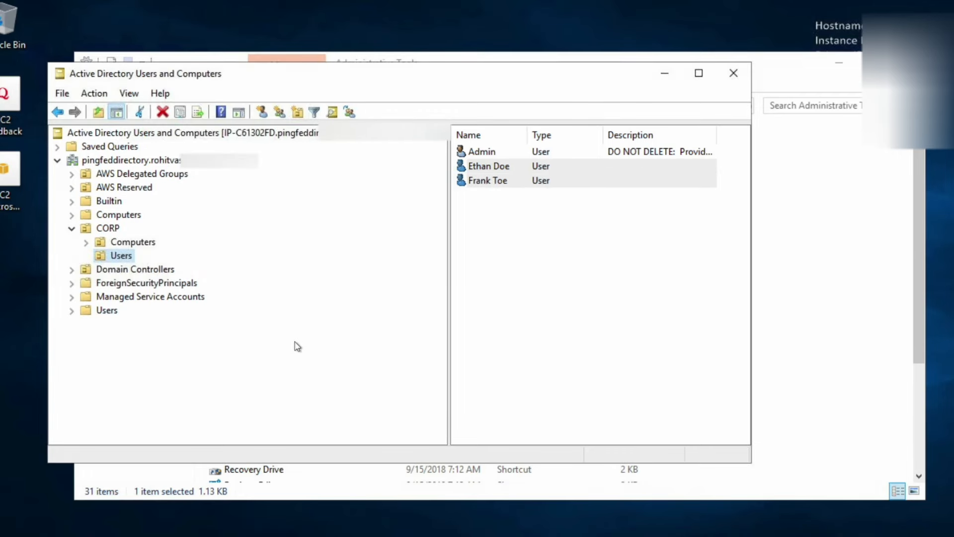
Create the finance and sales groups in the CORP folder
{"action": "right_click", "coordinate": [108, 228]}
{"action": "mouse_move", "coordinate": [201, 290]}
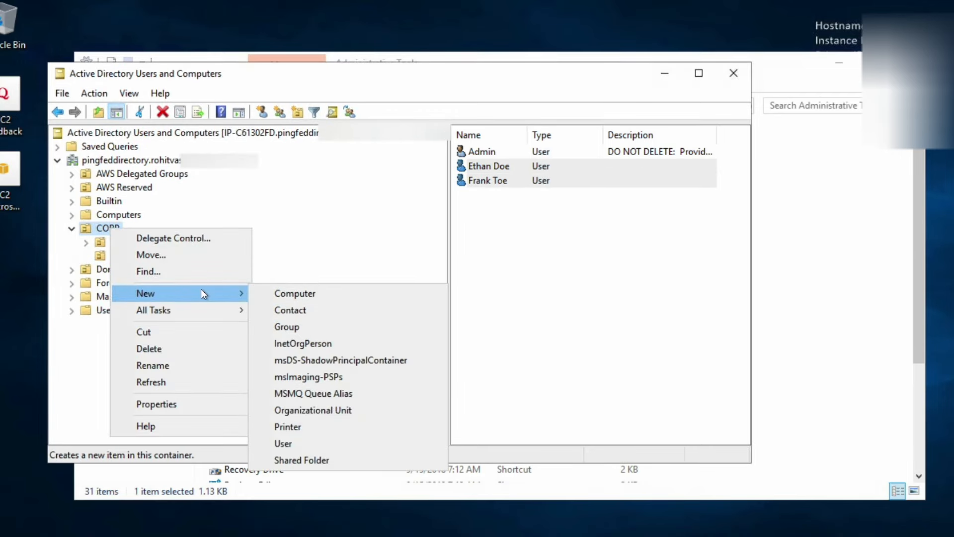
{"action": "left_click", "coordinate": [328, 327]}
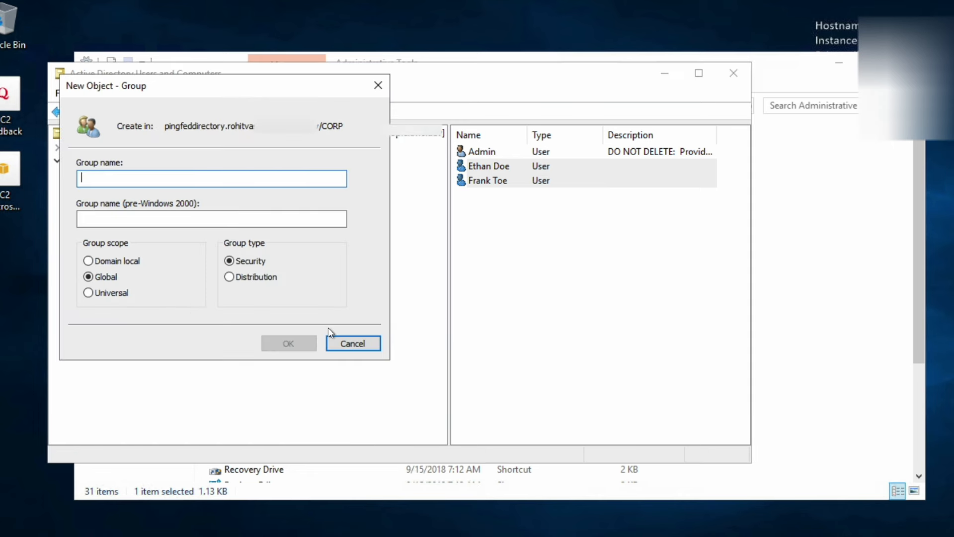
{"action": "type", "text": "finance"}
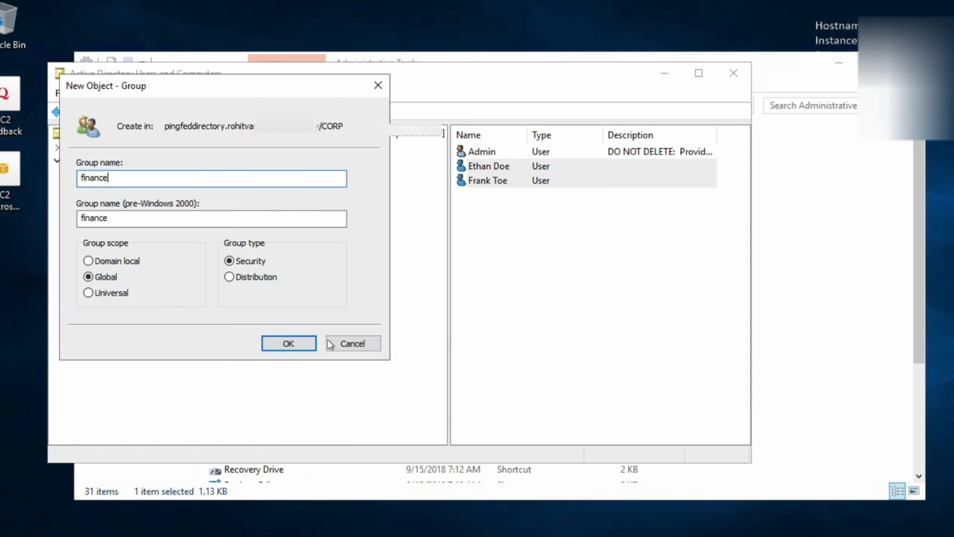
{"action": "left_click", "coordinate": [288, 342]}
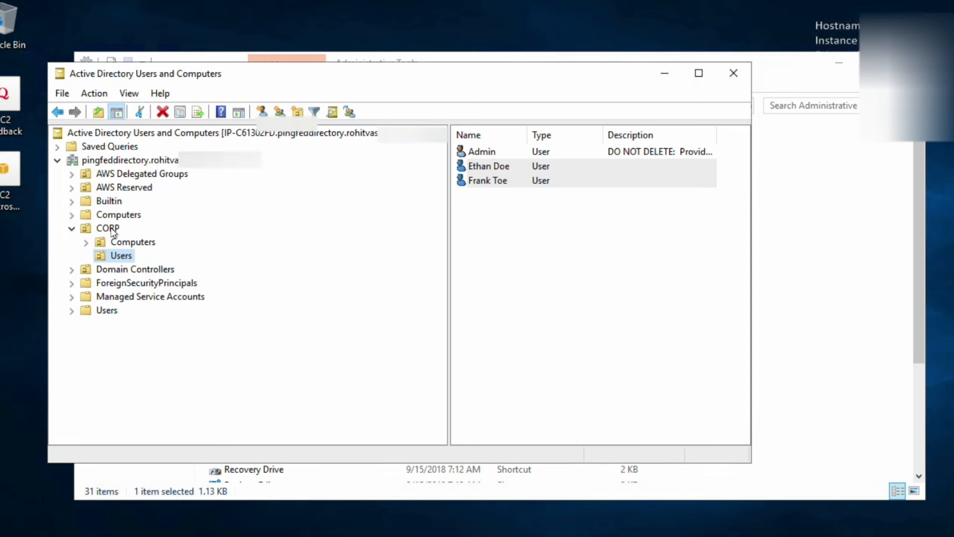
{"action": "right_click", "coordinate": [113, 229]}
{"action": "left_click", "coordinate": [293, 326]}
{"action": "type", "text": "sales"}
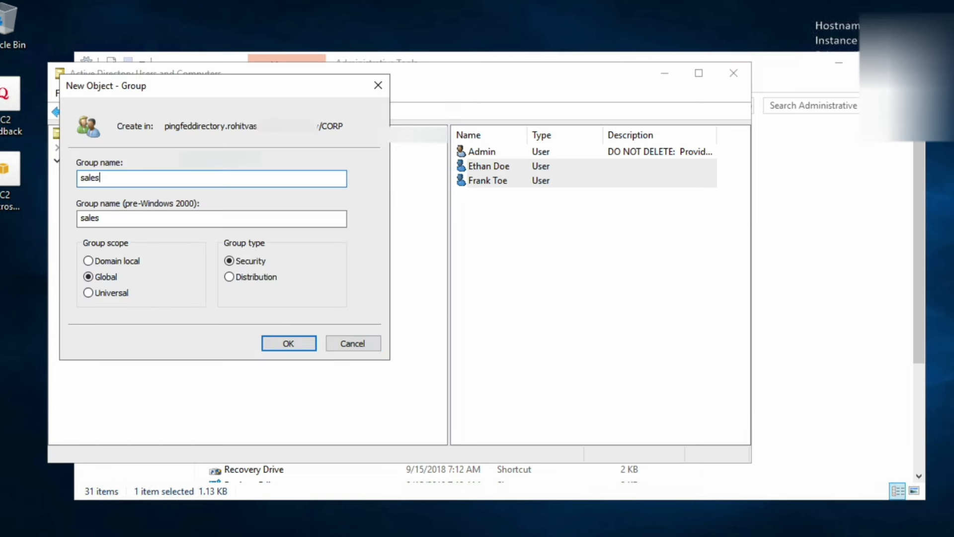
{"action": "left_click", "coordinate": [300, 342]}
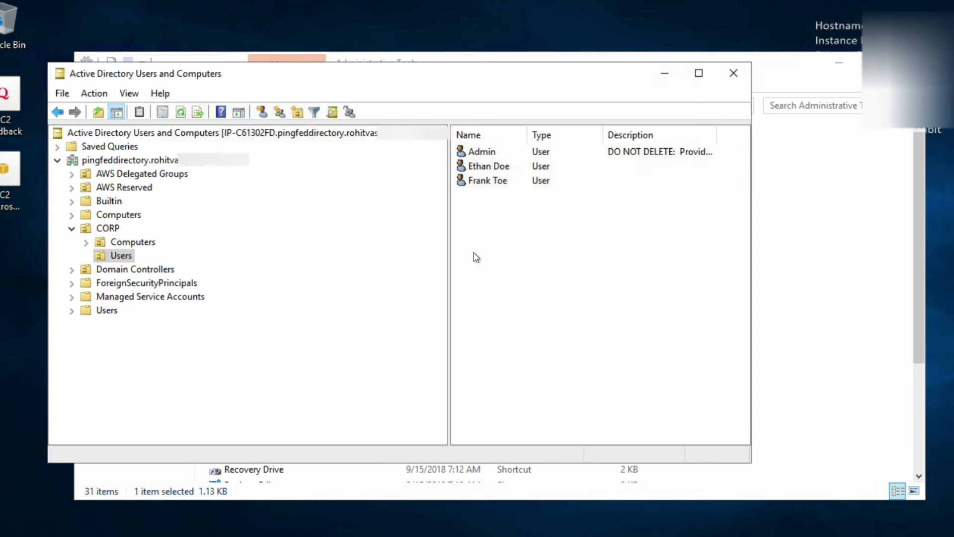
Add the first CORP user to the sales group
{"action": "left_click", "coordinate": [494, 171]}
{"action": "right_click", "coordinate": [493, 170]}
{"action": "left_click", "coordinate": [524, 197]}
{"action": "type", "text": "sales"}
{"action": "left_click", "coordinate": [348, 212]}
{"action": "left_click", "coordinate": [315, 259]}
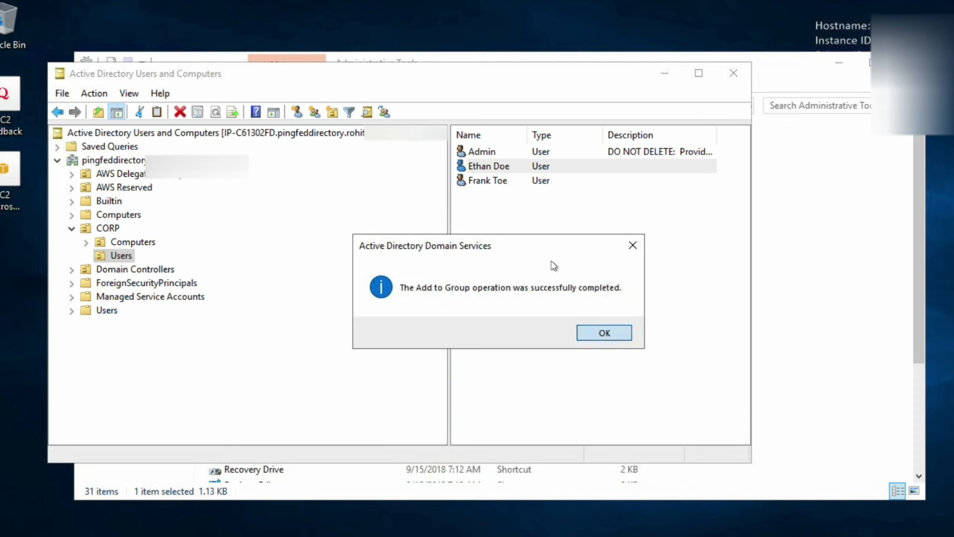
{"action": "left_click", "coordinate": [604, 332]}
Add the second CORP user to the finance group
{"action": "left_click", "coordinate": [487, 180]}
{"action": "right_click", "coordinate": [492, 182]}
{"action": "left_click", "coordinate": [521, 208]}
{"action": "type", "text": "finance"}
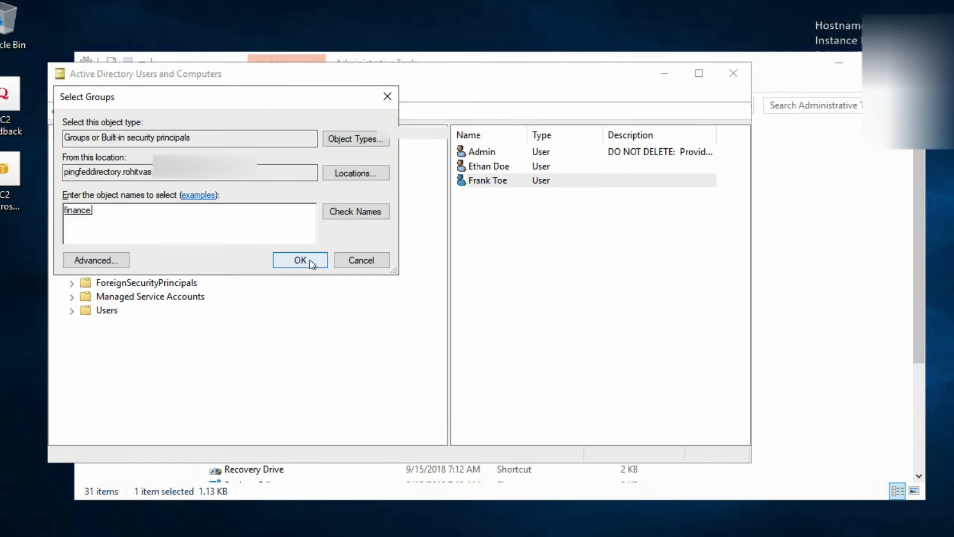
{"action": "left_click", "coordinate": [300, 260]}
{"action": "left_click", "coordinate": [601, 331]}
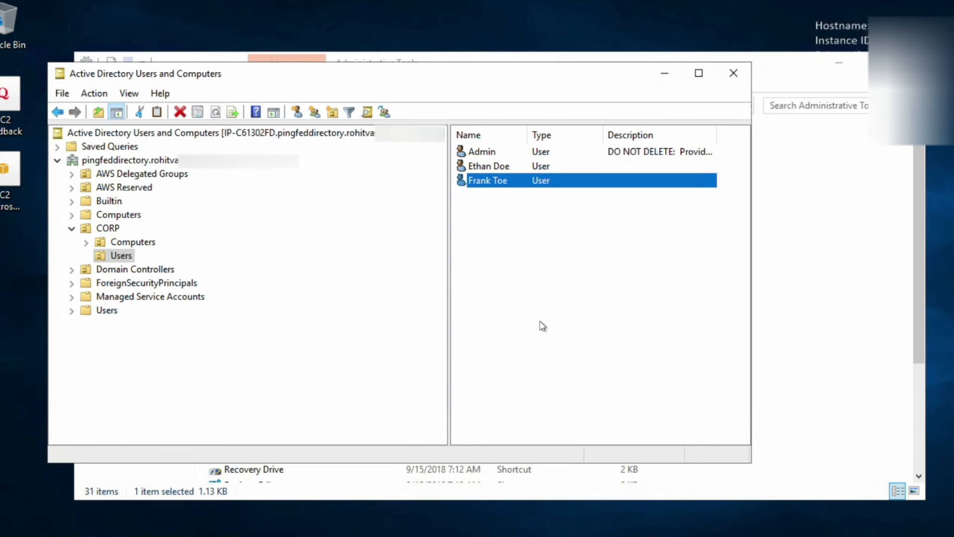
Check the Members lists of the finance and sales groups in their Properties
{"action": "left_click", "coordinate": [92, 229]}
{"action": "double_click", "coordinate": [476, 180]}
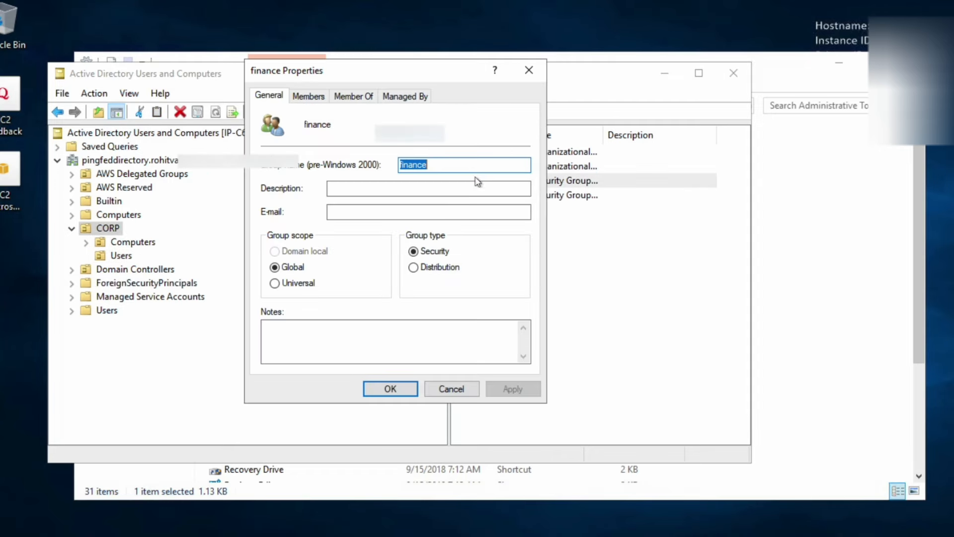
{"action": "left_click", "coordinate": [308, 96]}
{"action": "left_click", "coordinate": [451, 389]}
{"action": "double_click", "coordinate": [476, 195]}
{"action": "left_click", "coordinate": [318, 96]}
{"action": "left_click", "coordinate": [389, 389]}
{"action": "left_click", "coordinate": [511, 311]}
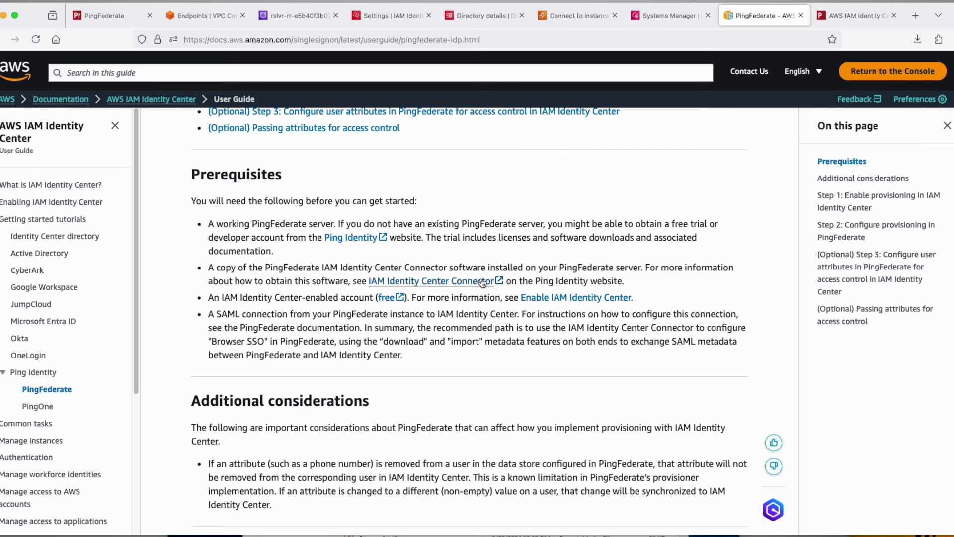
Download the IAM Identity Center connector zip, copy it to the server, and open pf-aws-sso-connector
{"action": "left_click", "coordinate": [863, 15]}
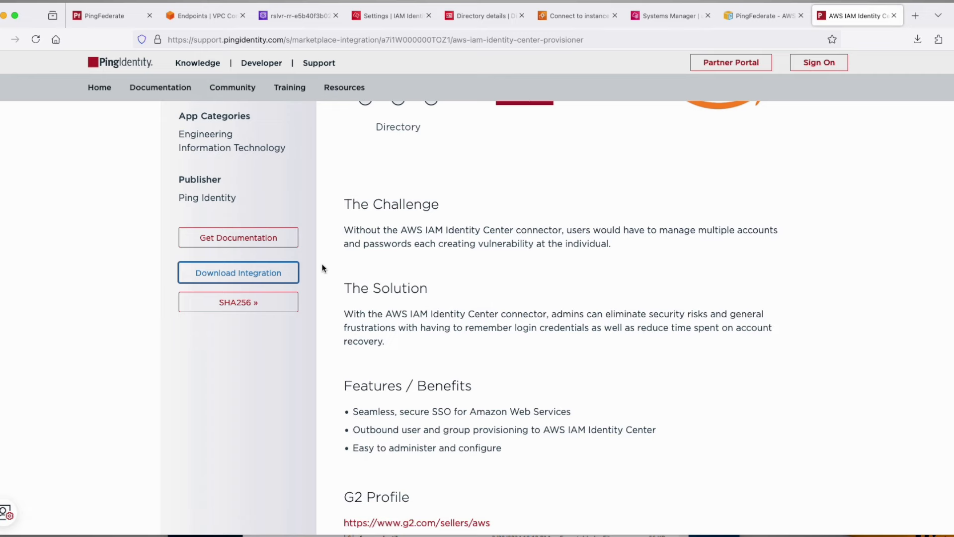
{"action": "left_click", "coordinate": [255, 238]}
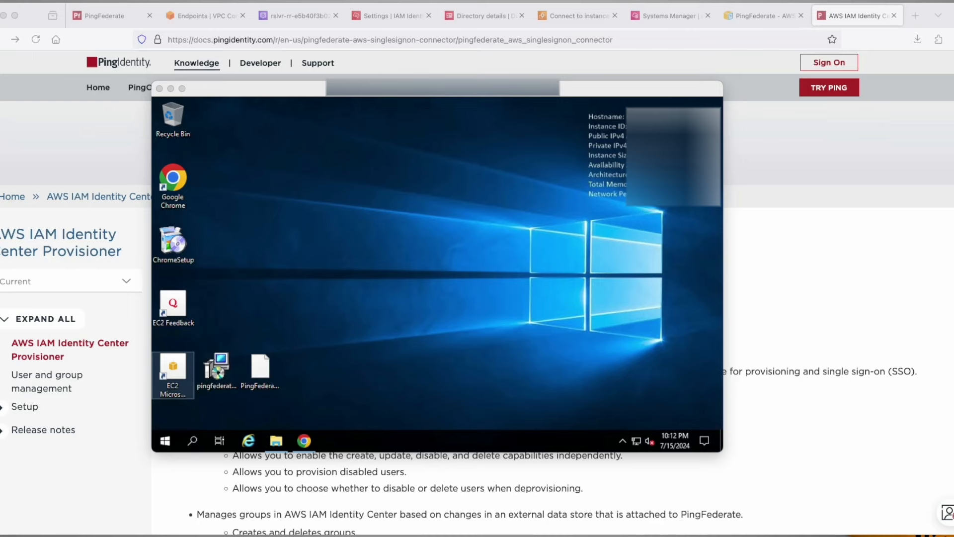
{"action": "left_click_drag", "start_coordinate": [356, 292], "coordinate": [267, 316]}
{"action": "double_click", "coordinate": [211, 241]}
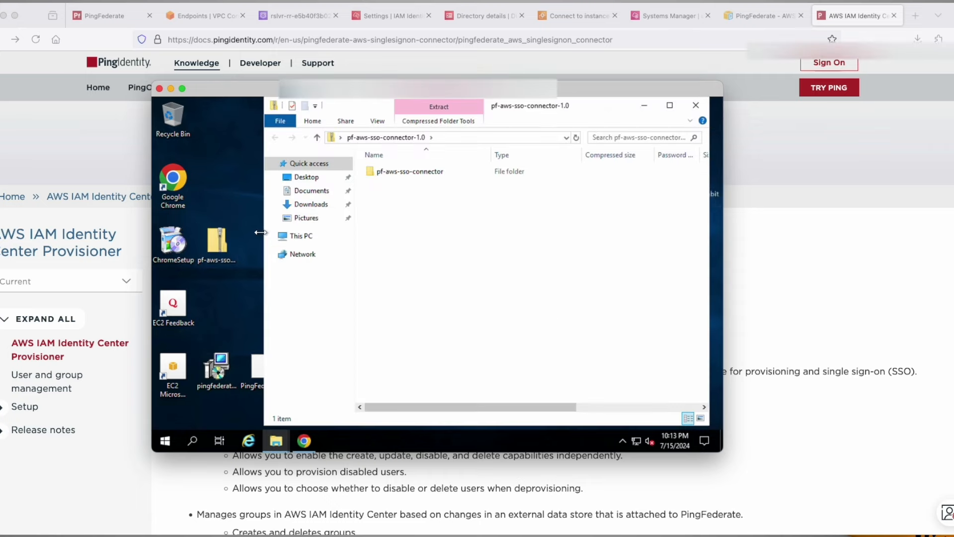
{"action": "double_click", "coordinate": [383, 172]}
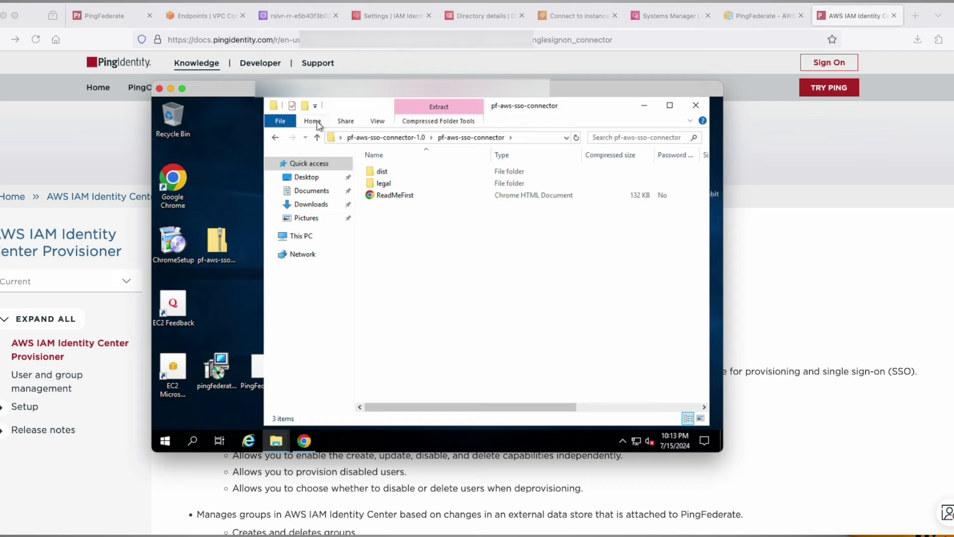
{"action": "left_click", "coordinate": [92, 15]}
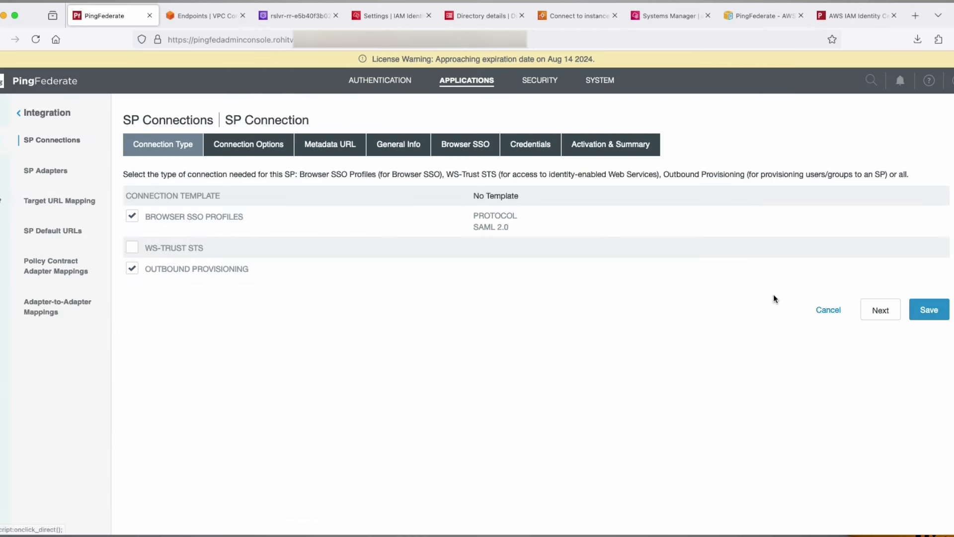
Check the Outbound Provisioning type list, find no AWS connector, and cancel the connection edit
{"action": "left_click", "coordinate": [556, 289]}
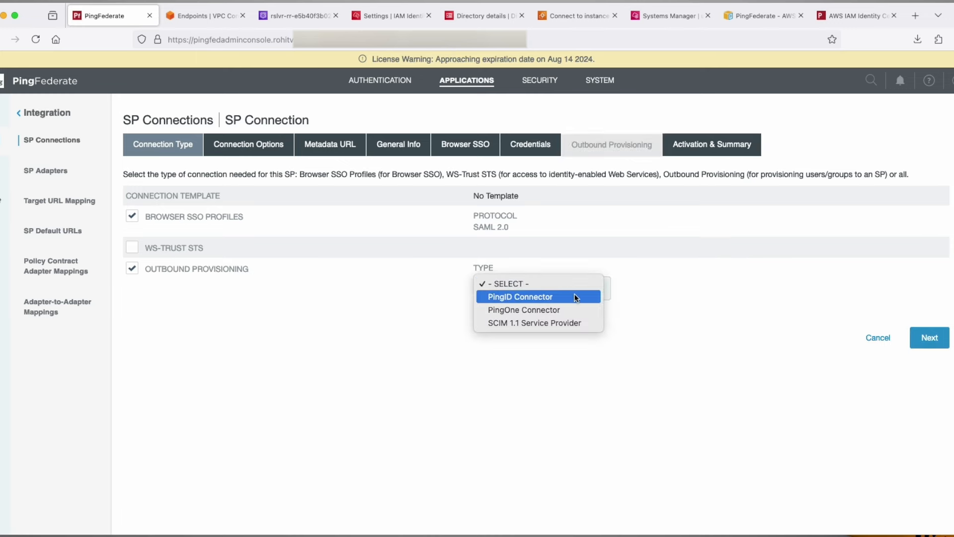
{"action": "left_click", "coordinate": [885, 340]}
{"action": "left_click", "coordinate": [877, 338]}
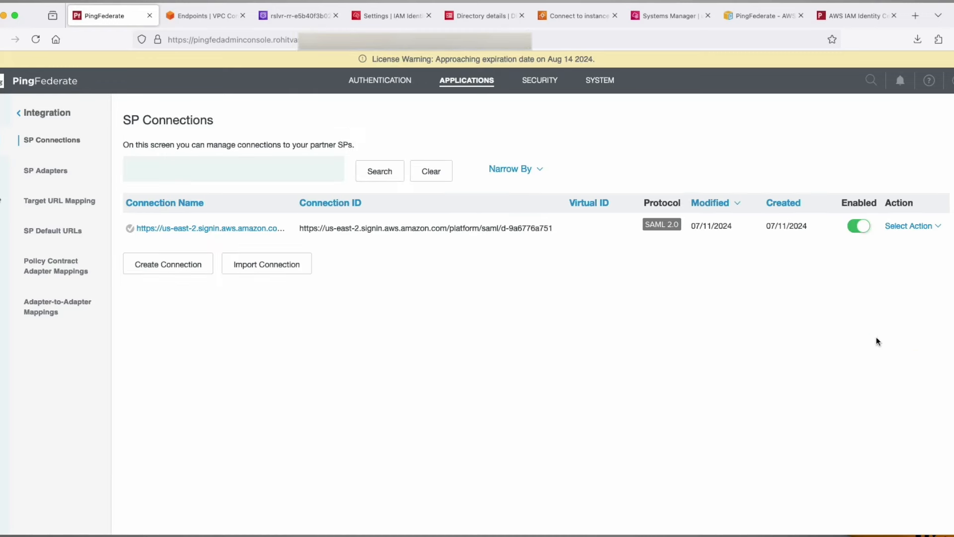
Open the AWS IAM Identity Center Provisioner documentation from the connector marketplace page
{"action": "left_click", "coordinate": [782, 17]}
{"action": "left_click", "coordinate": [825, 18]}
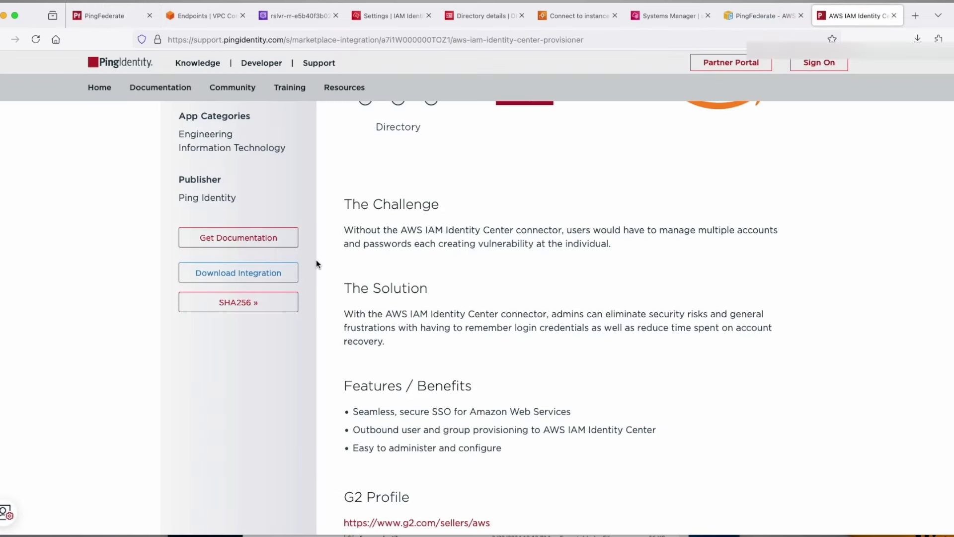
{"action": "left_click", "coordinate": [257, 241]}
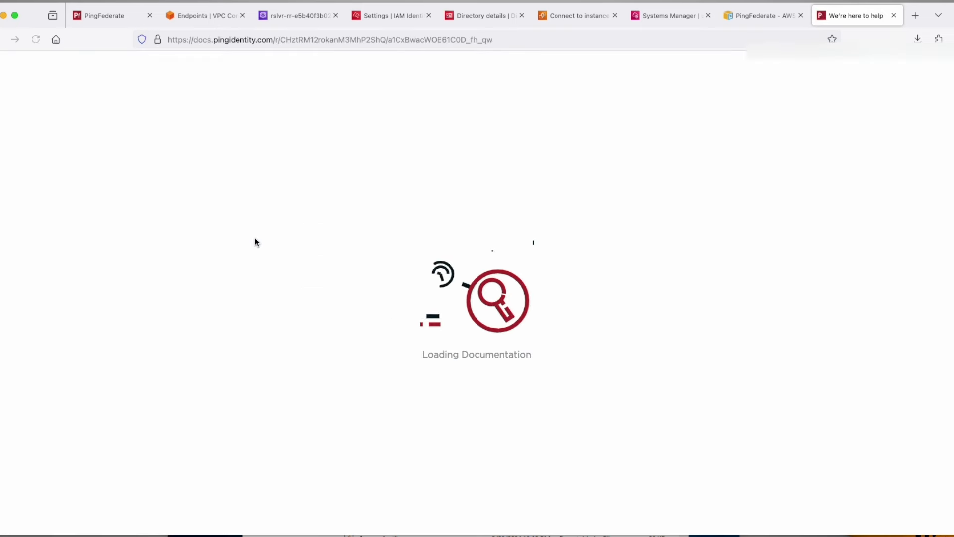
{"action": "scroll", "coordinate": [469, 329], "scroll_direction": "down", "scroll_amount": 3}
Read the 'Deploying the integration files' steps in the provisioner documentation
{"action": "scroll", "coordinate": [470, 329], "scroll_direction": "down", "scroll_amount": 1}
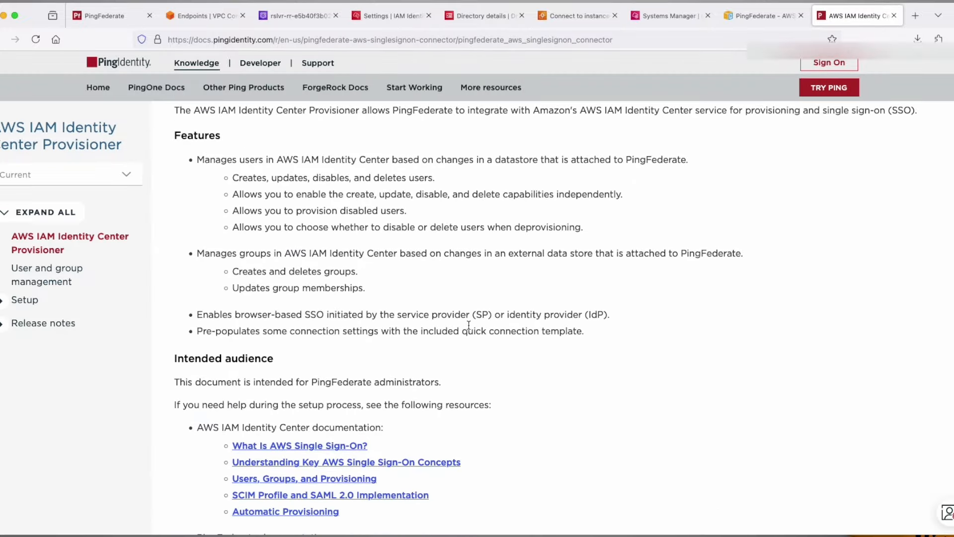
{"action": "left_click", "coordinate": [10, 300]}
{"action": "scroll", "coordinate": [509, 454], "scroll_direction": "down", "scroll_amount": 1}
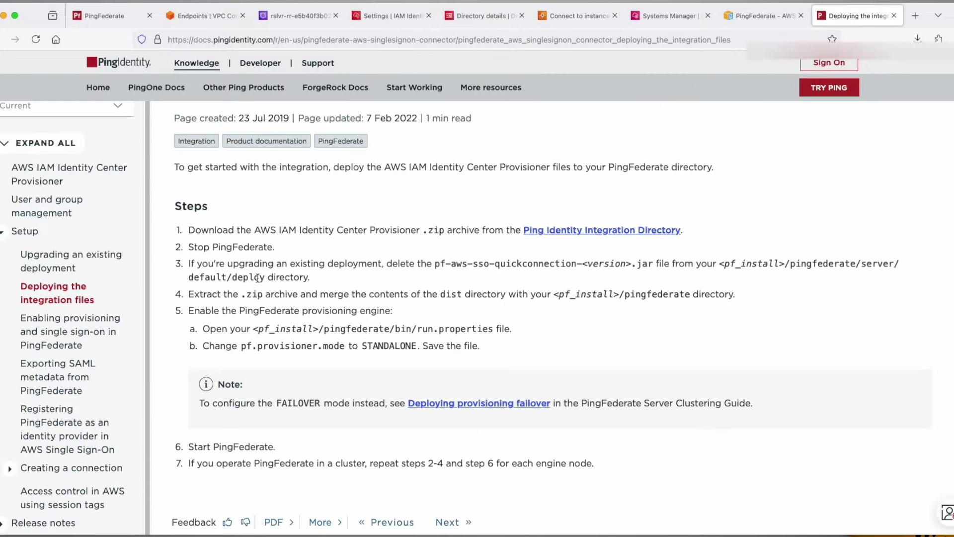
{"action": "left_click_drag", "start_coordinate": [435, 263], "coordinate": [310, 277]}
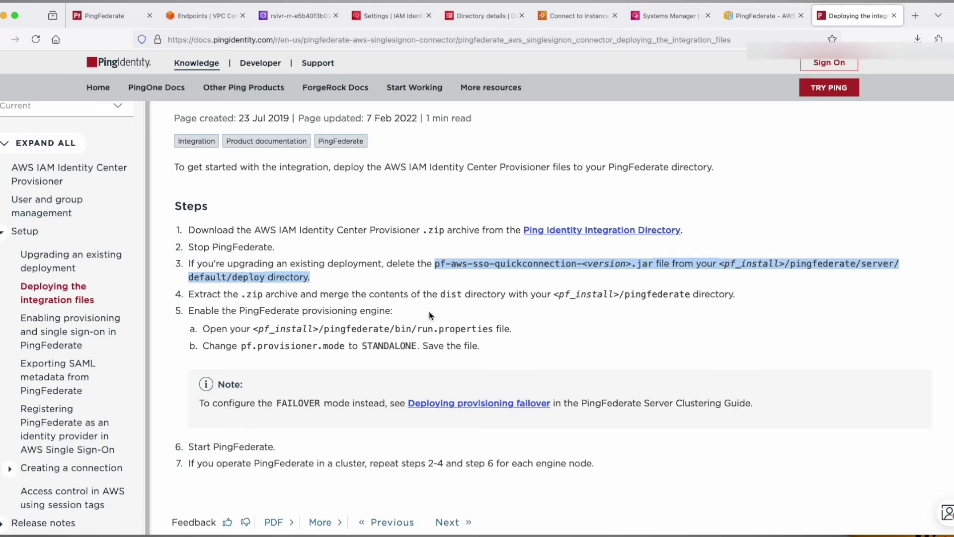
Stop the PingFederate service from Task Manager's Services list on the server
{"action": "left_click", "coordinate": [332, 516]}
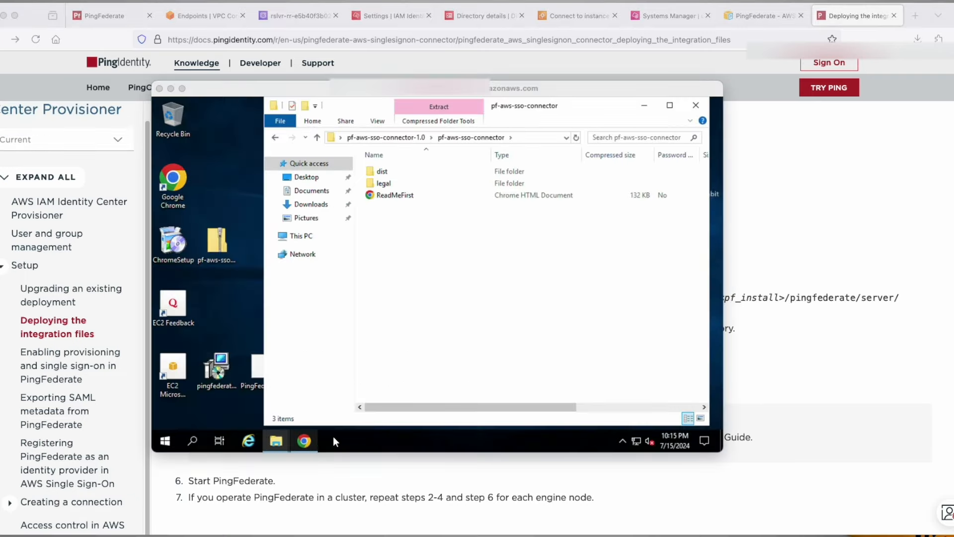
{"action": "right_click", "coordinate": [341, 437]}
{"action": "left_click", "coordinate": [416, 379]}
{"action": "left_click", "coordinate": [358, 134]}
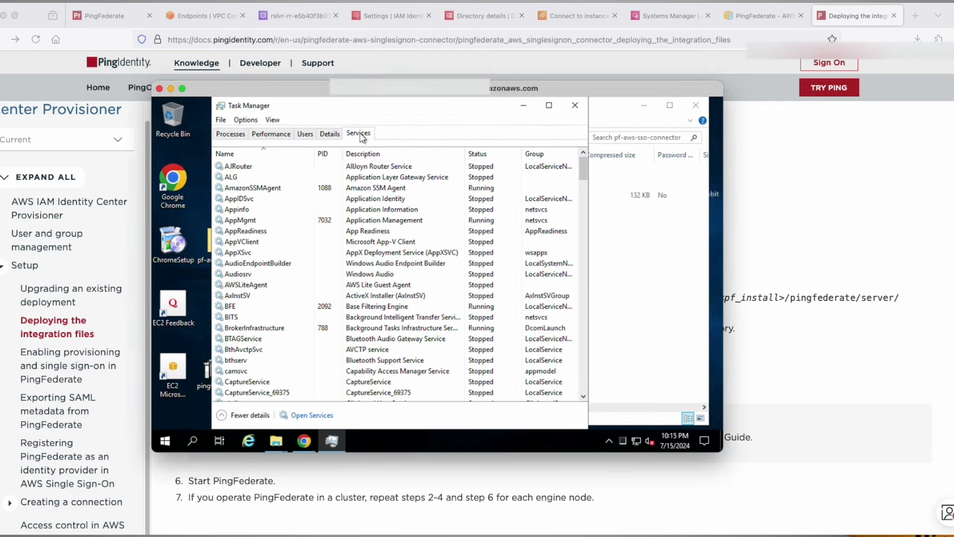
{"action": "scroll", "coordinate": [260, 336], "scroll_direction": "down", "scroll_amount": 15}
{"action": "scroll", "coordinate": [255, 338], "scroll_direction": "down", "scroll_amount": 13}
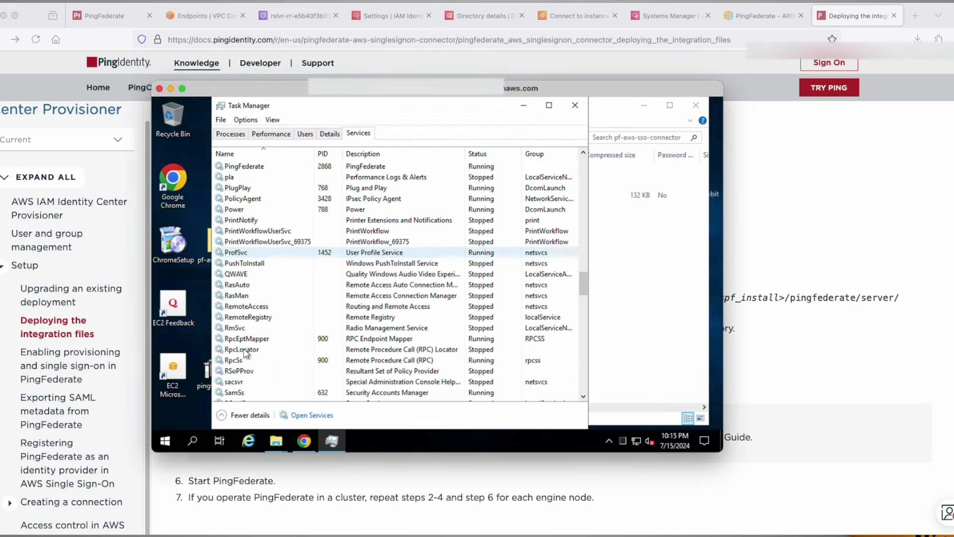
{"action": "scroll", "coordinate": [243, 182], "scroll_direction": "up", "scroll_amount": 3}
{"action": "right_click", "coordinate": [244, 232]}
{"action": "left_click", "coordinate": [264, 251]}
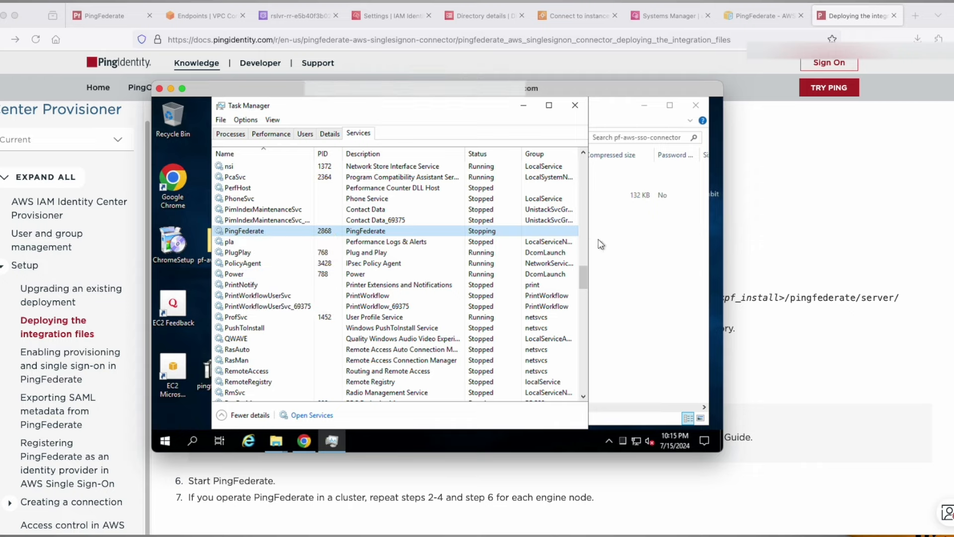
Paste the connector jar into the pingfederate/server/default/deploy folder
{"action": "left_click", "coordinate": [278, 441]}
{"action": "left_click", "coordinate": [325, 398]}
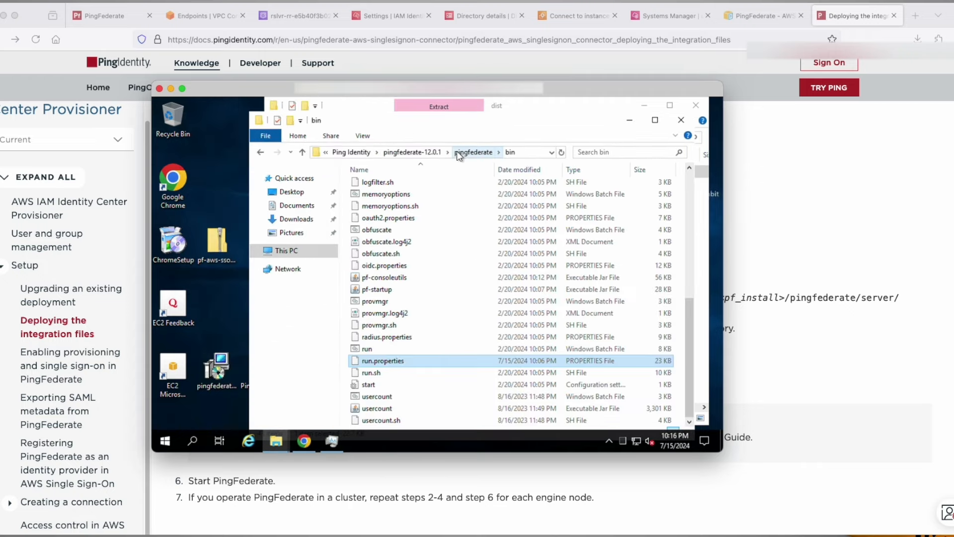
{"action": "left_click", "coordinate": [462, 153]}
{"action": "left_click_drag", "start_coordinate": [790, 298], "coordinate": [899, 298]}
{"action": "left_click", "coordinate": [382, 280]}
{"action": "double_click", "coordinate": [382, 281]}
{"action": "double_click", "coordinate": [373, 187]}
{"action": "double_click", "coordinate": [372, 211]}
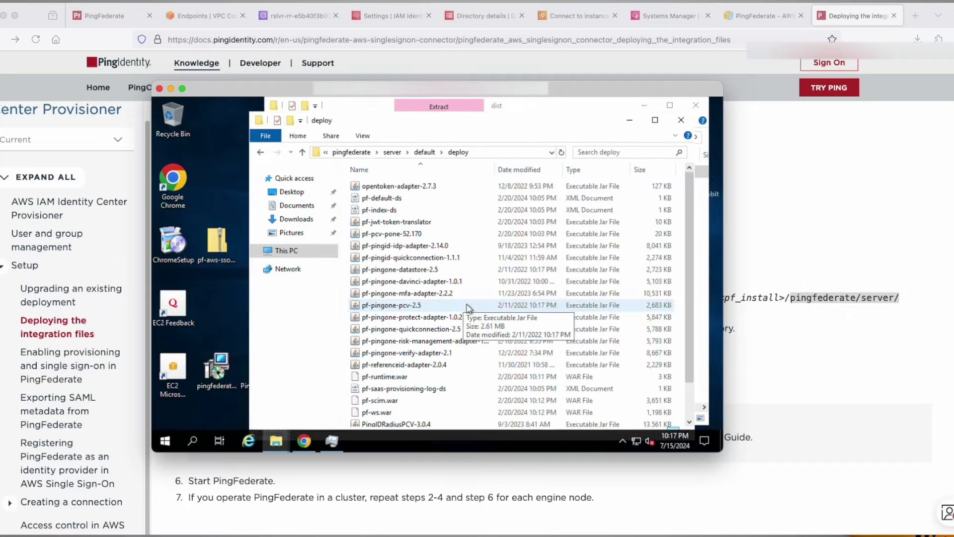
{"action": "key", "text": "ctrl+v"}
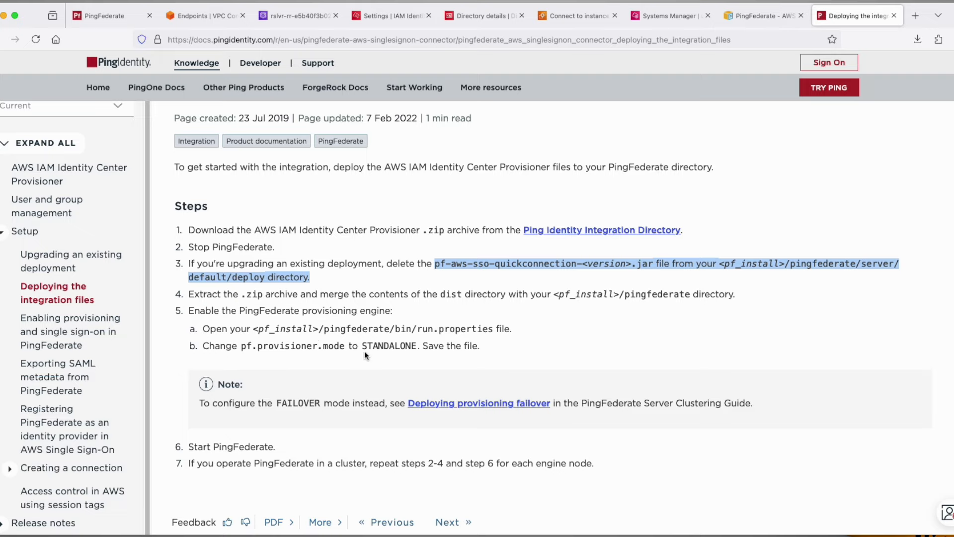
{"action": "scroll", "coordinate": [364, 350], "scroll_direction": "down", "scroll_amount": 2}
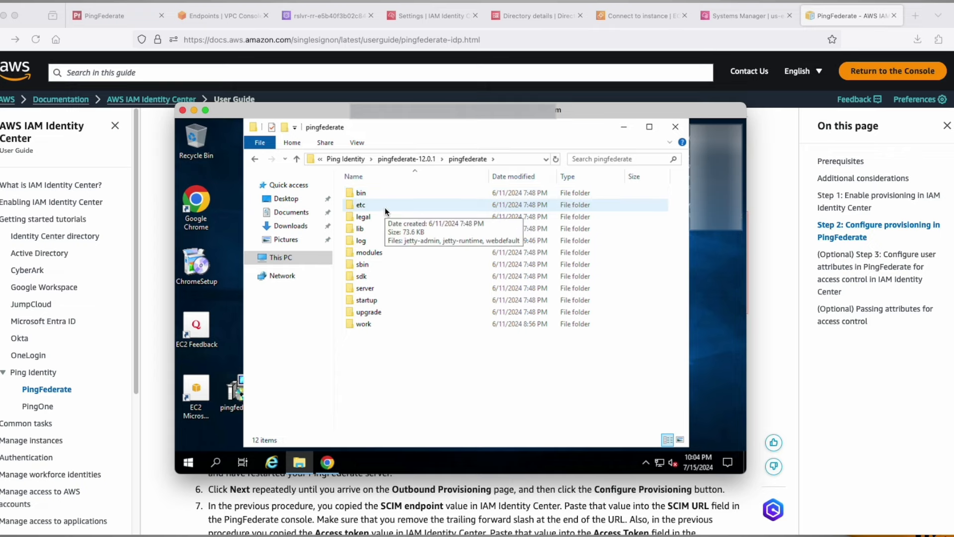
Open run.properties from the bin folder in Notepad
{"action": "double_click", "coordinate": [361, 193]}
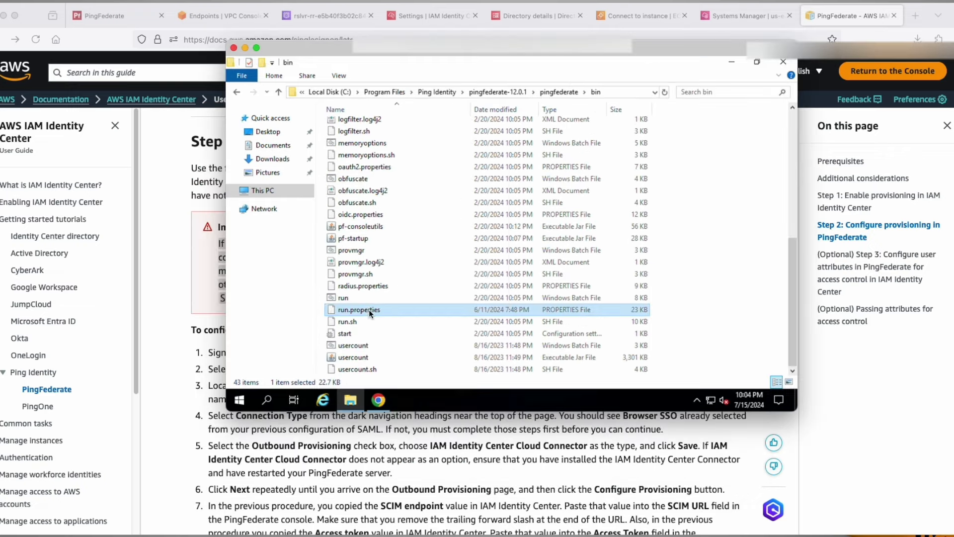
{"action": "right_click", "coordinate": [369, 309]}
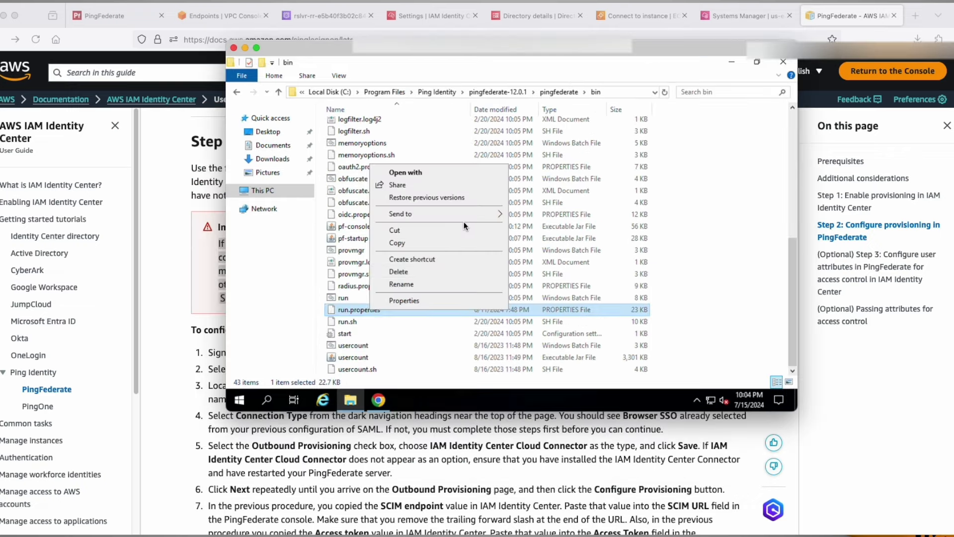
{"action": "left_click", "coordinate": [445, 174]}
{"action": "left_click", "coordinate": [452, 206]}
{"action": "left_click", "coordinate": [484, 216]}
{"action": "left_click", "coordinate": [547, 382]}
Change the pf.provisioner mode from OFF to STANDALONE and save run.properties
{"action": "key", "text": "ctrl+f"}
{"action": "left_click", "coordinate": [469, 230]}
{"action": "left_click", "coordinate": [461, 247]}
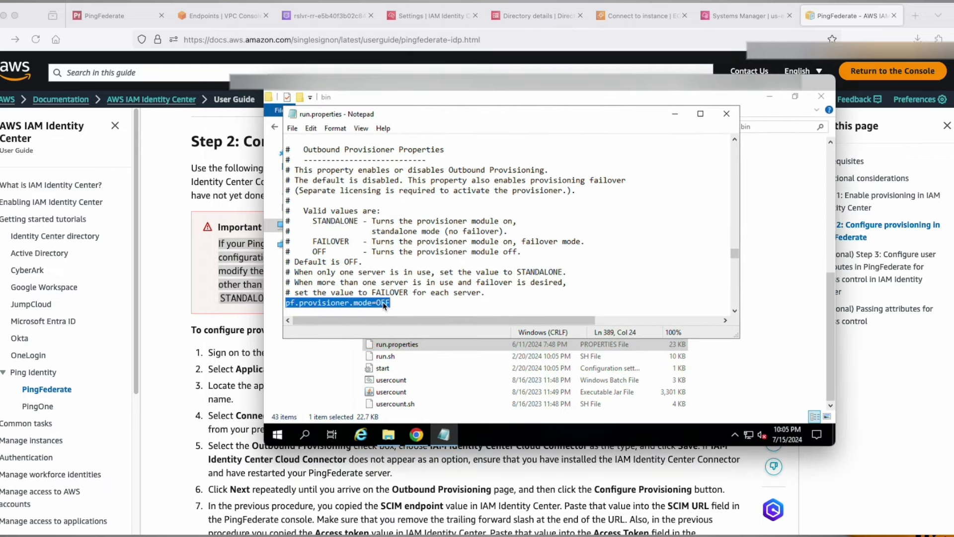
{"action": "double_click", "coordinate": [393, 303]}
{"action": "type", "text": "STANDALONE"}
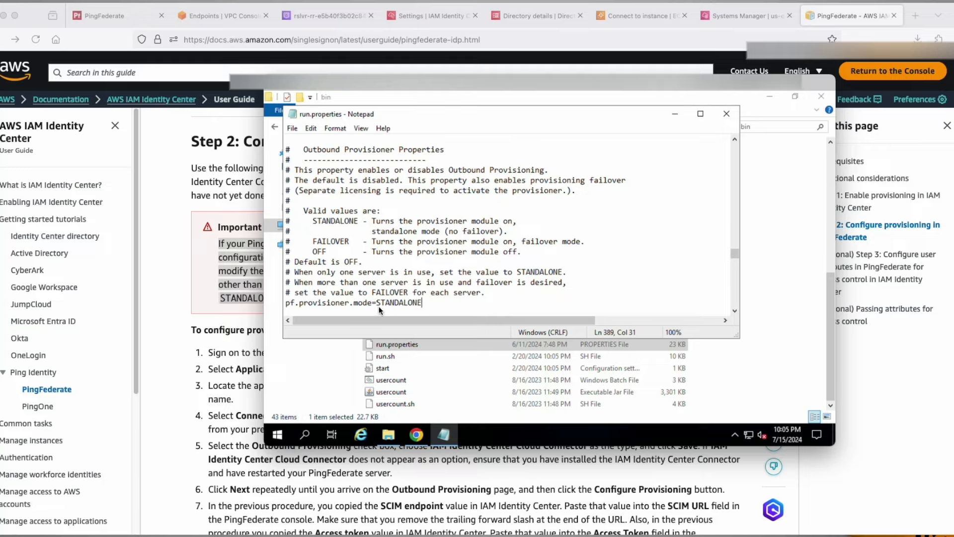
{"action": "left_click", "coordinate": [296, 164]}
{"action": "left_click", "coordinate": [308, 213]}
{"action": "left_click", "coordinate": [726, 149]}
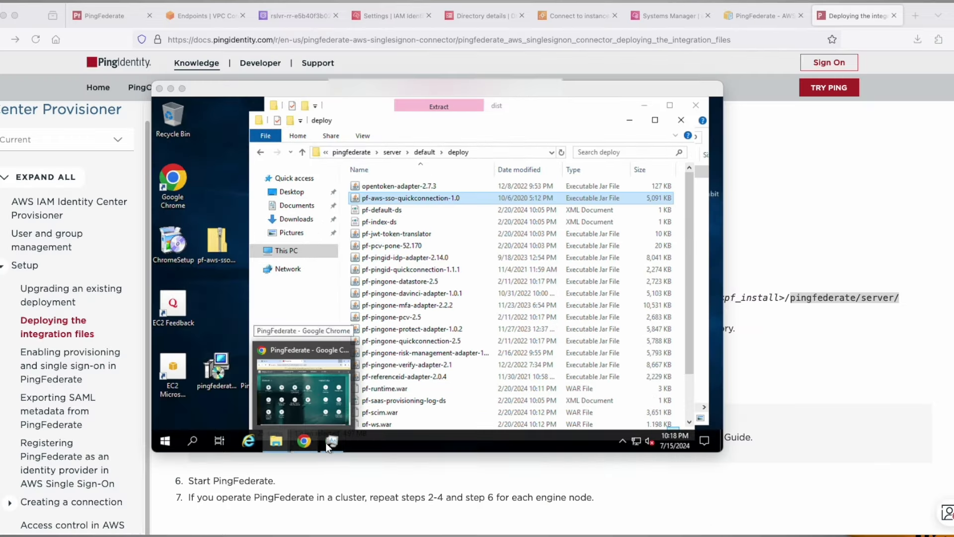
Start the PingFederate service again and return to the PingFederate admin console
{"action": "left_click", "coordinate": [333, 441]}
{"action": "right_click", "coordinate": [256, 231]}
{"action": "left_click", "coordinate": [287, 238]}
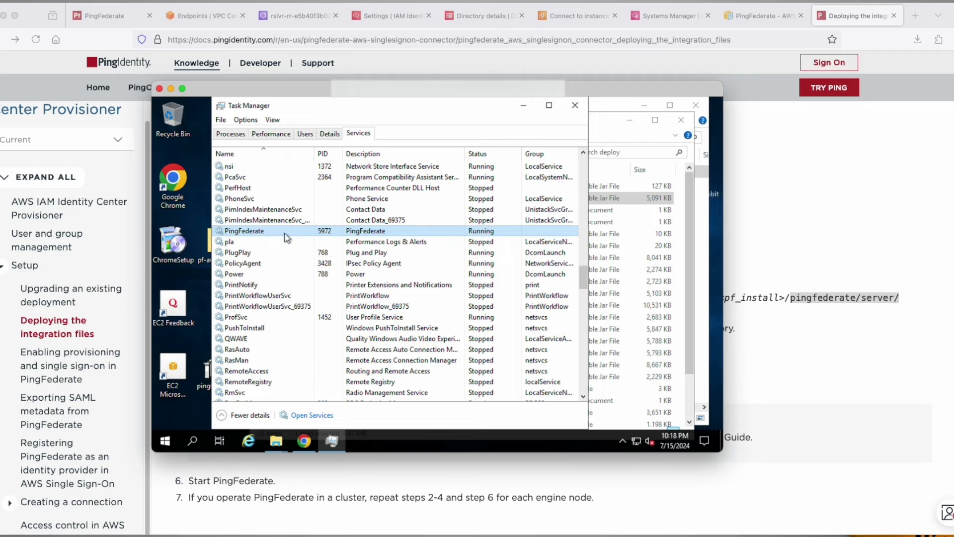
{"action": "left_click", "coordinate": [171, 87]}
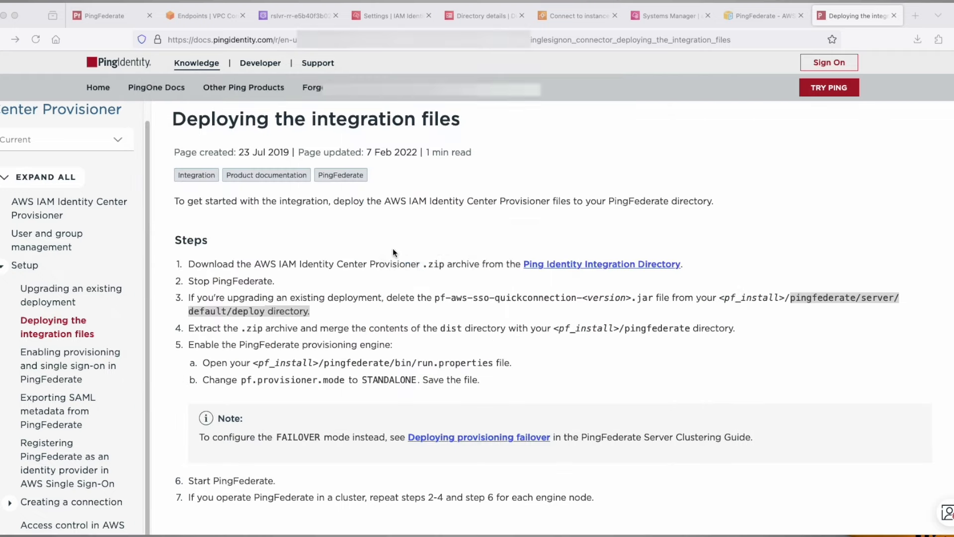
{"action": "left_click", "coordinate": [109, 15]}
Tick Outbound Provisioning on the SP connection and choose AWS SSO Connector as its type
{"action": "left_click", "coordinate": [259, 228]}
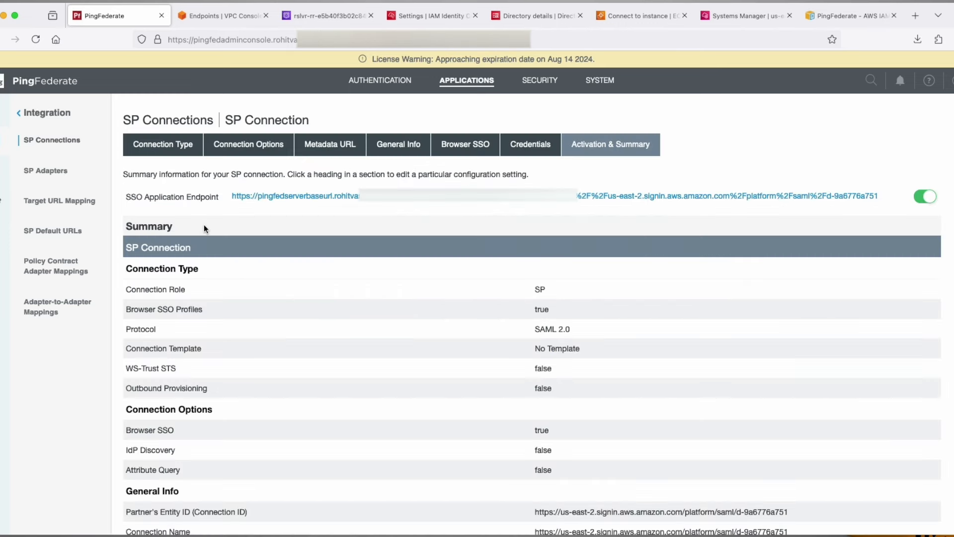
{"action": "left_click", "coordinate": [163, 144]}
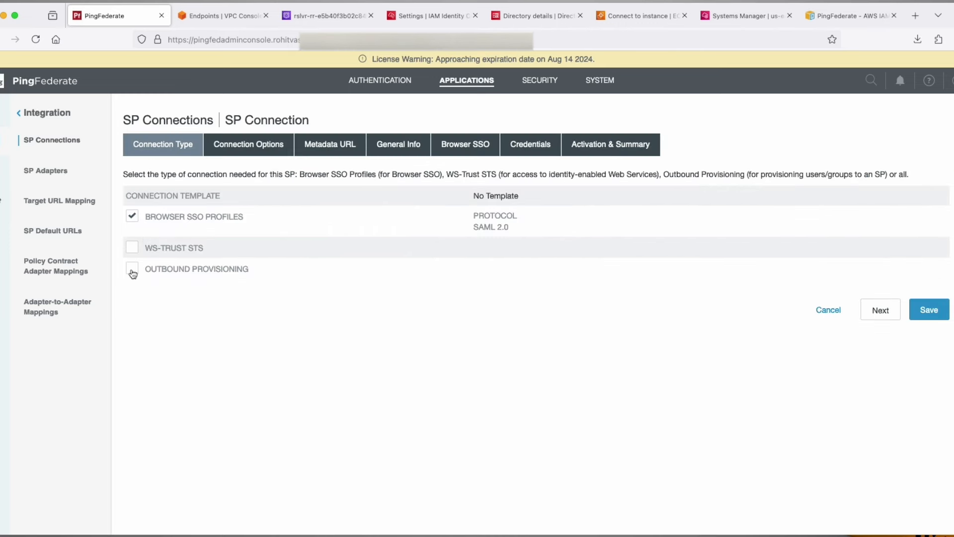
{"action": "left_click_drag", "start_coordinate": [257, 270], "coordinate": [147, 272]}
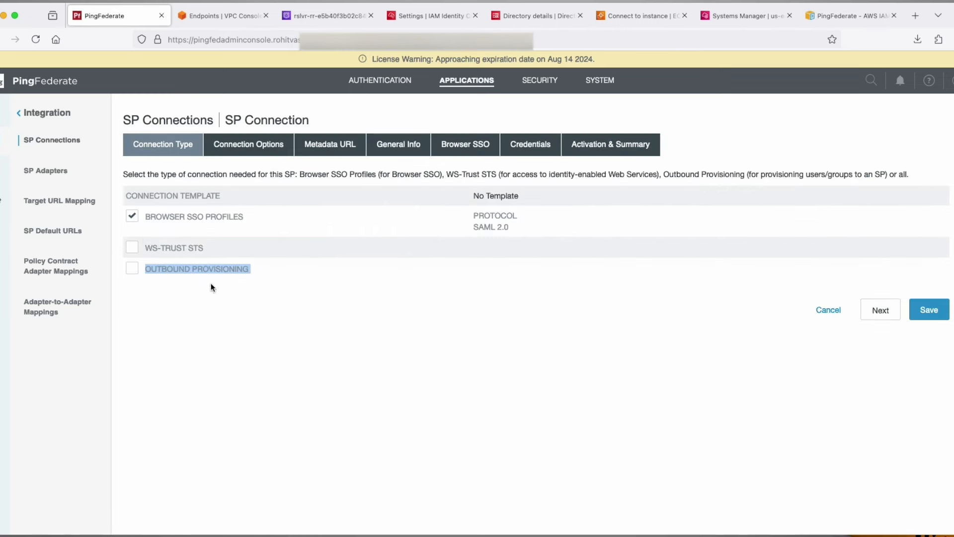
{"action": "left_click", "coordinate": [132, 268]}
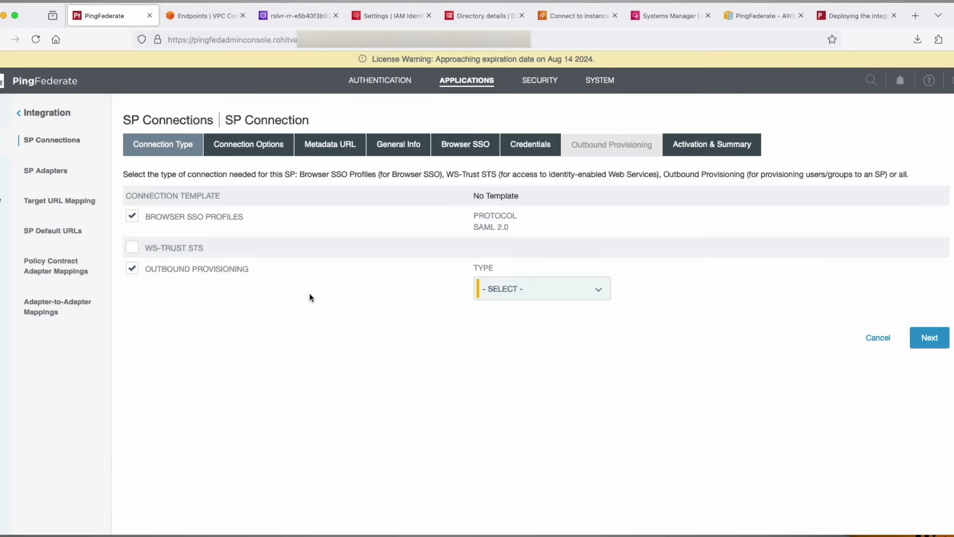
{"action": "left_click", "coordinate": [524, 287]}
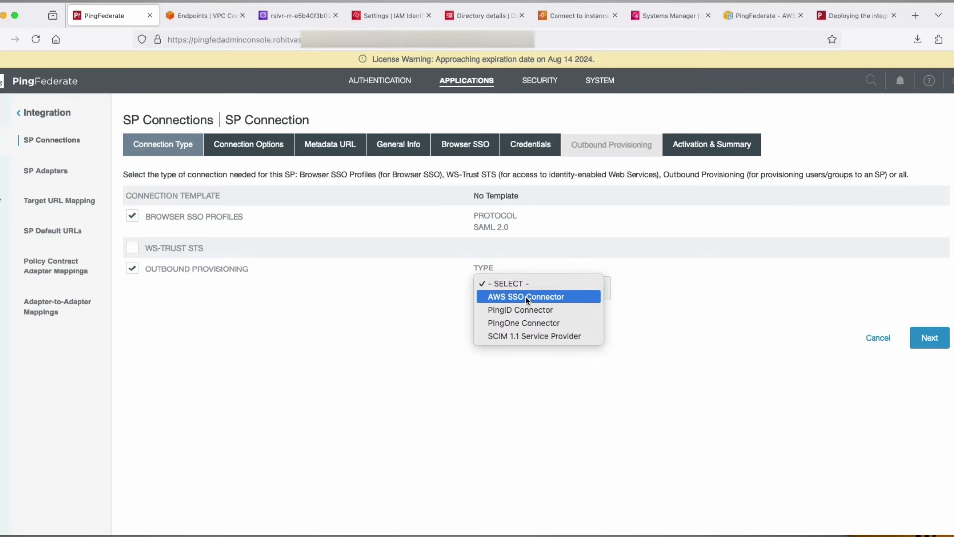
{"action": "left_click", "coordinate": [526, 297]}
Read the AWS setup guide's section on configuring provisioning
{"action": "left_click", "coordinate": [756, 16]}
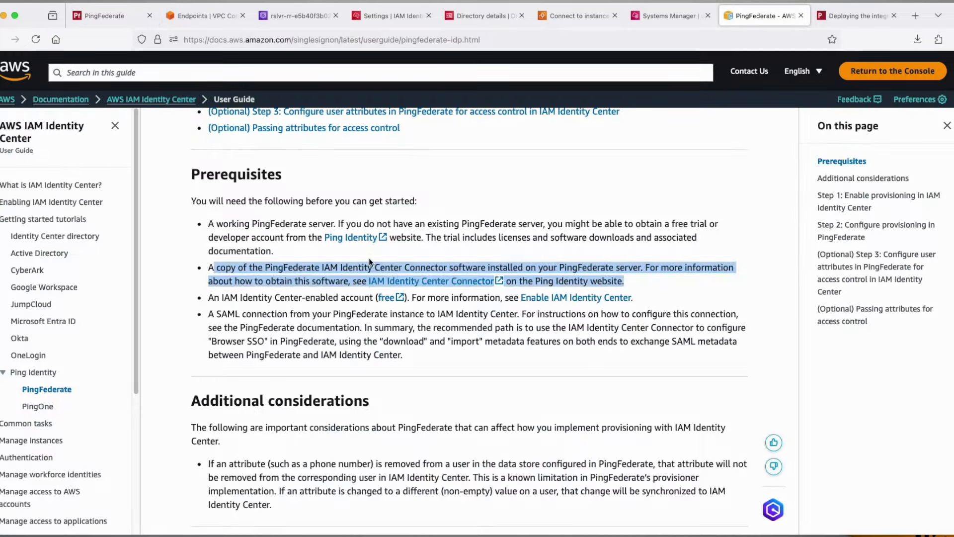
{"action": "left_click", "coordinate": [367, 256]}
{"action": "scroll", "coordinate": [396, 311], "scroll_direction": "down", "scroll_amount": 5}
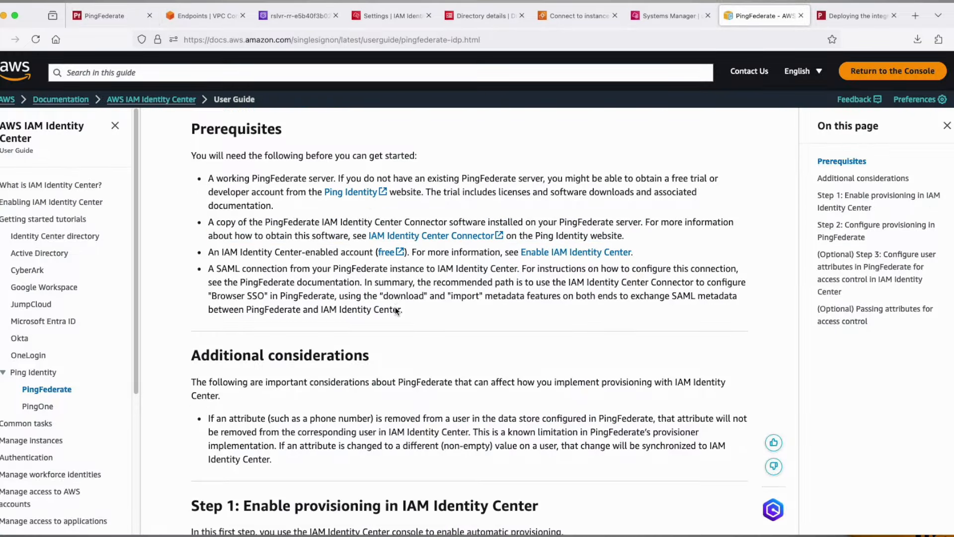
{"action": "scroll", "coordinate": [396, 310], "scroll_direction": "down", "scroll_amount": 2}
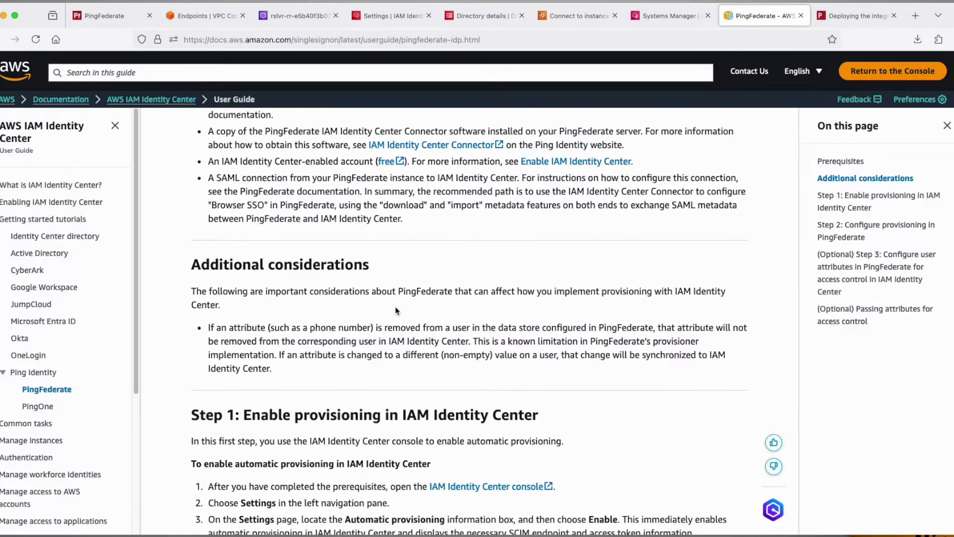
{"action": "scroll", "coordinate": [396, 310], "scroll_direction": "down", "scroll_amount": 6}
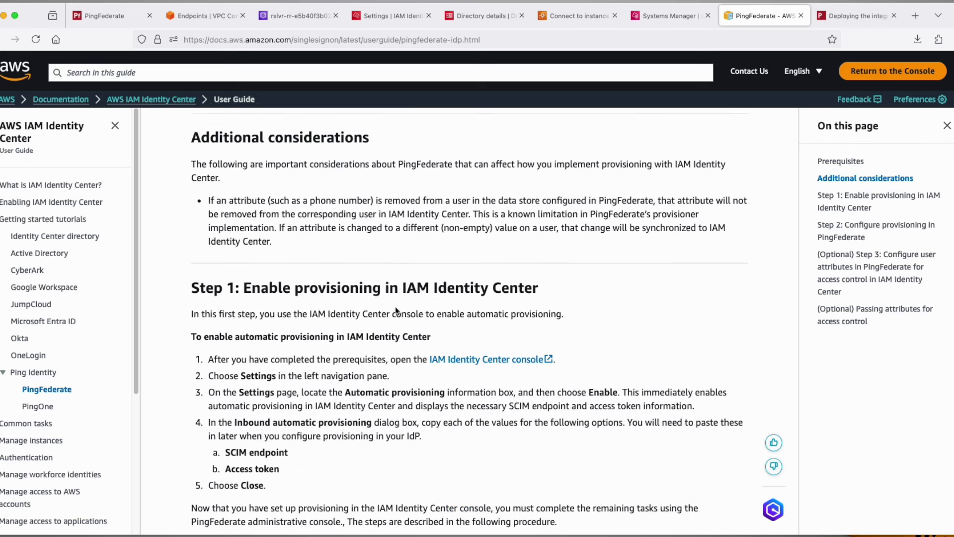
{"action": "scroll", "coordinate": [396, 306], "scroll_direction": "down", "scroll_amount": 2}
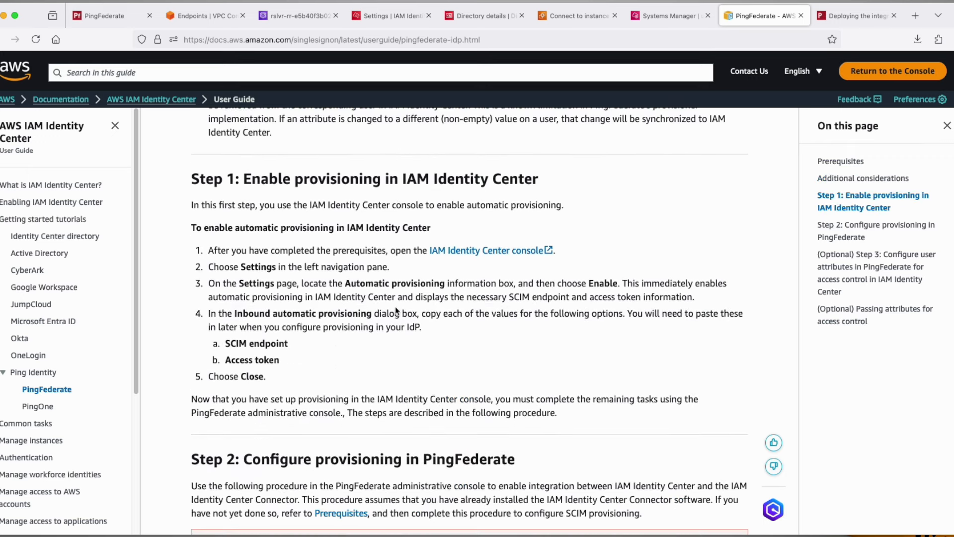
{"action": "scroll", "coordinate": [396, 311], "scroll_direction": "down", "scroll_amount": 5}
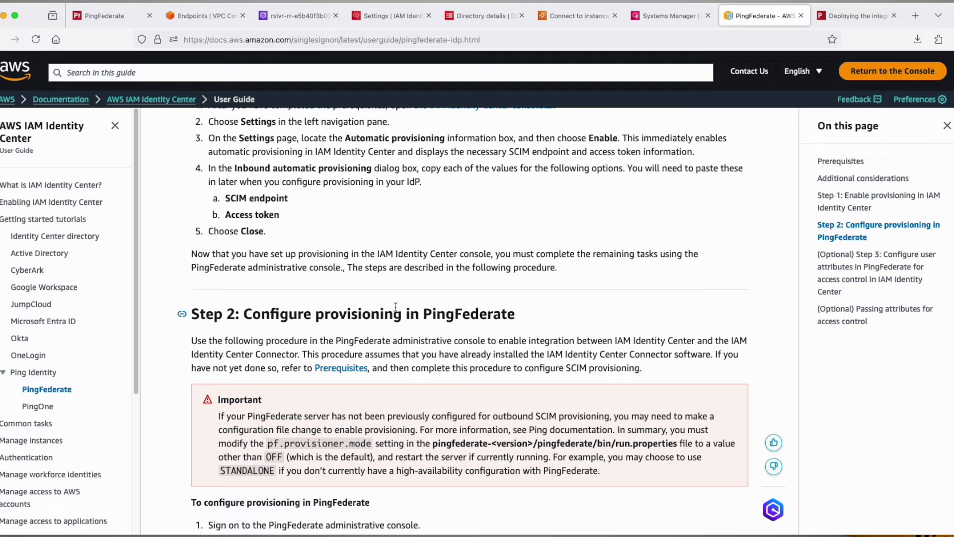
{"action": "scroll", "coordinate": [396, 307], "scroll_direction": "down", "scroll_amount": 2}
{"action": "scroll", "coordinate": [396, 307], "scroll_direction": "down", "scroll_amount": 4}
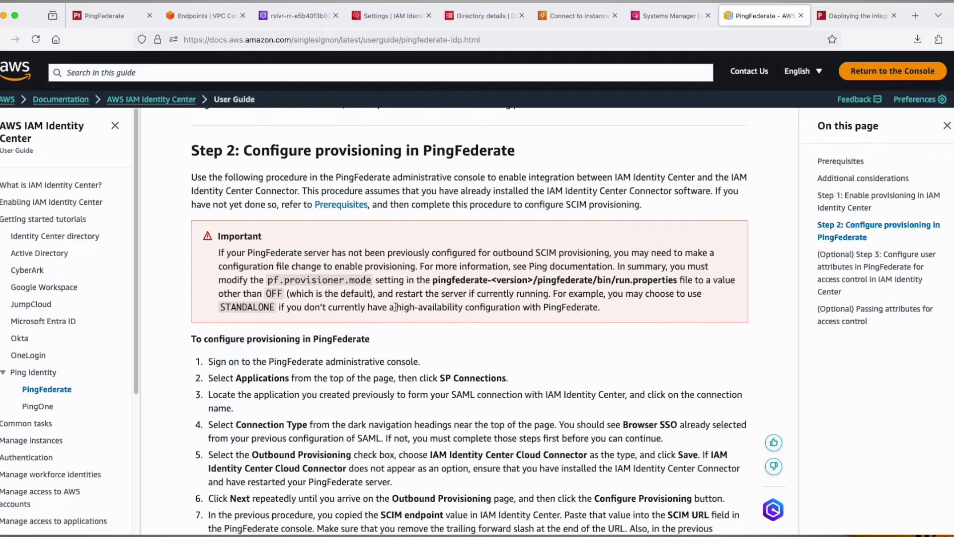
{"action": "scroll", "coordinate": [396, 307], "scroll_direction": "down", "scroll_amount": 8}
{"action": "left_click_drag", "start_coordinate": [558, 215], "coordinate": [668, 229]}
{"action": "scroll", "coordinate": [537, 273], "scroll_direction": "down", "scroll_amount": 2}
{"action": "left_click_drag", "start_coordinate": [250, 201], "coordinate": [554, 225]}
{"action": "left_click_drag", "start_coordinate": [279, 243], "coordinate": [725, 244]}
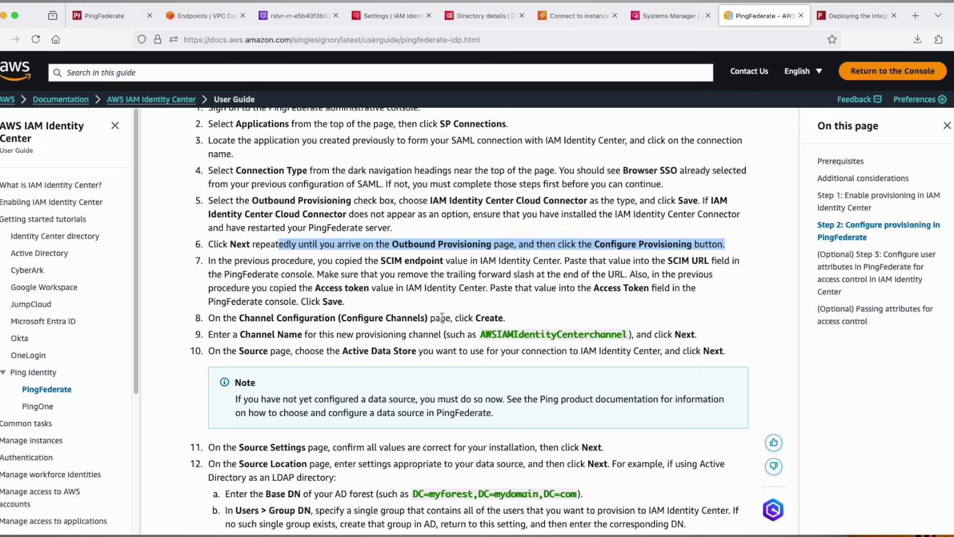
Advance the connection wizard to Outbound Provisioning and open Configure Provisioning
{"action": "left_click", "coordinate": [116, 19]}
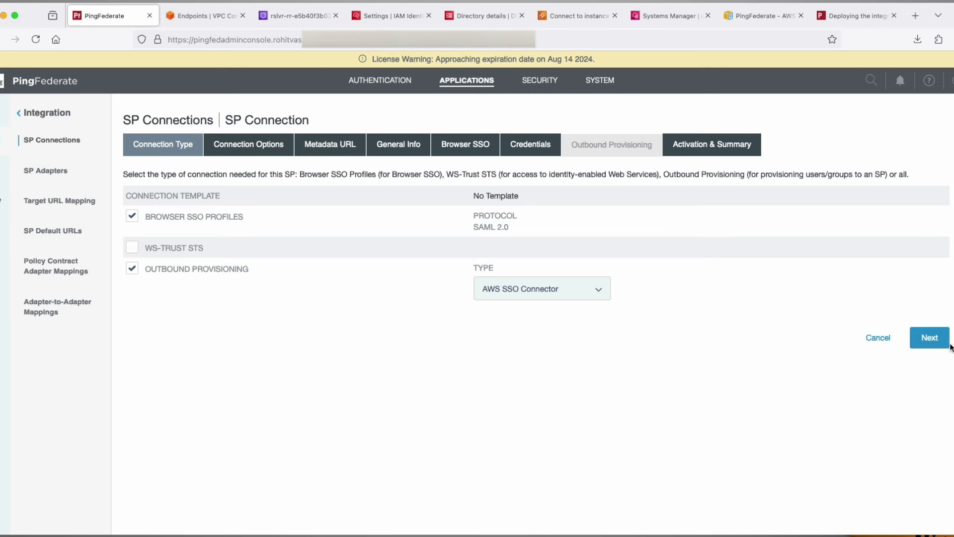
{"action": "left_click", "coordinate": [932, 339]}
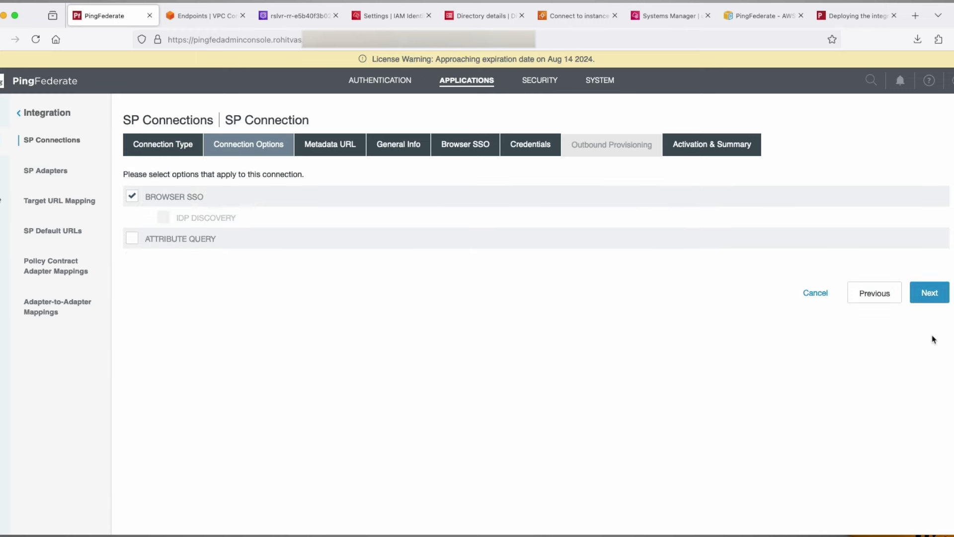
{"action": "left_click", "coordinate": [937, 295]}
{"action": "scroll", "coordinate": [930, 299], "scroll_direction": "down", "scroll_amount": 2}
{"action": "left_click", "coordinate": [922, 511]}
{"action": "left_click", "coordinate": [927, 291]}
{"action": "left_click", "coordinate": [925, 291]}
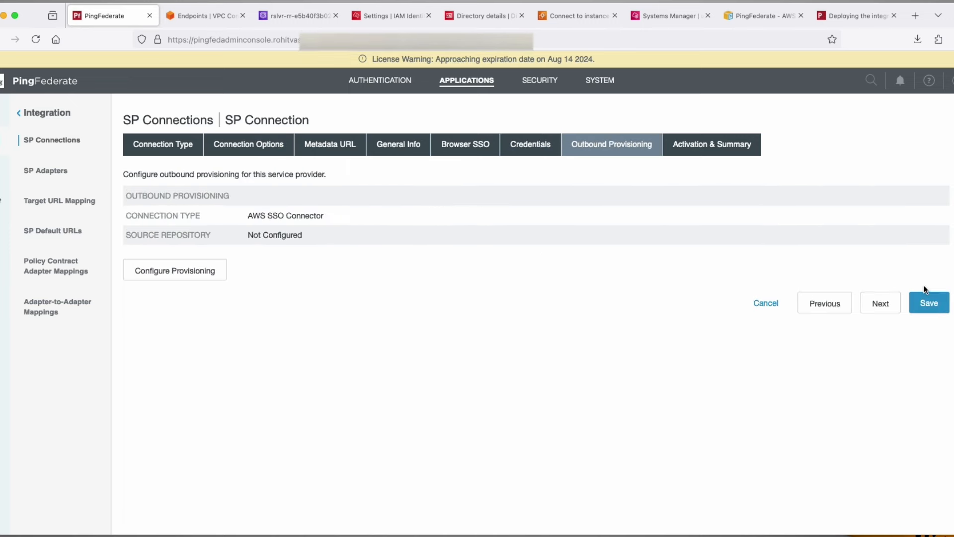
{"action": "left_click", "coordinate": [202, 273]}
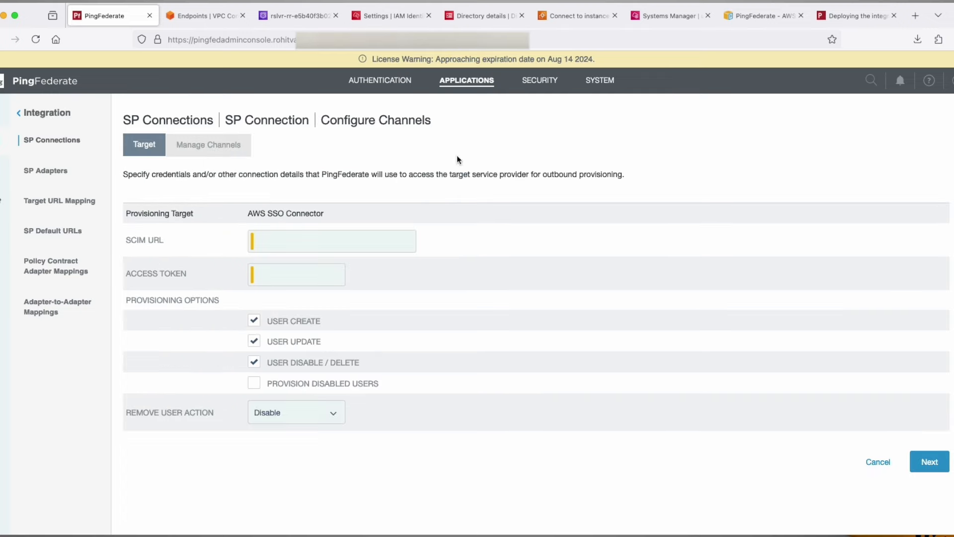
{"action": "left_click", "coordinate": [768, 15]}
{"action": "scroll", "coordinate": [395, 307], "scroll_direction": "down", "scroll_amount": 5}
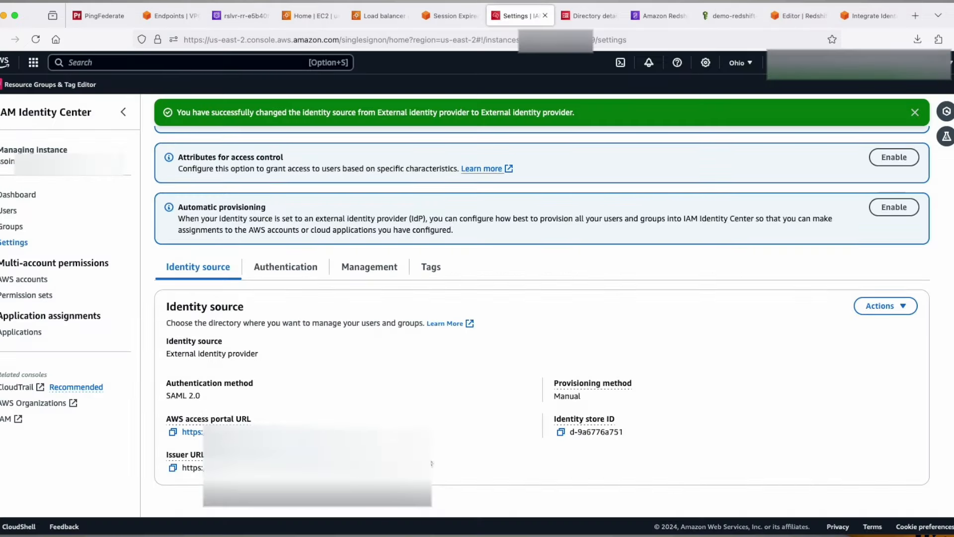
Enable Automatic provisioning in IAM Identity Center Settings, then copy the SCIM endpoint and access token
{"action": "scroll", "coordinate": [394, 397], "scroll_direction": "up", "scroll_amount": 4}
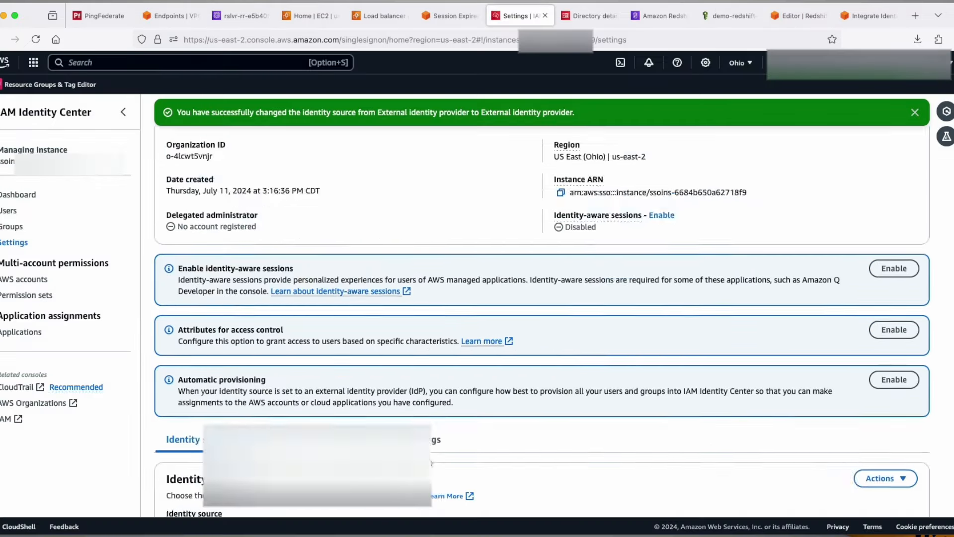
{"action": "scroll", "coordinate": [430, 462], "scroll_direction": "up", "scroll_amount": 2}
{"action": "scroll", "coordinate": [430, 463], "scroll_direction": "down", "scroll_amount": 6}
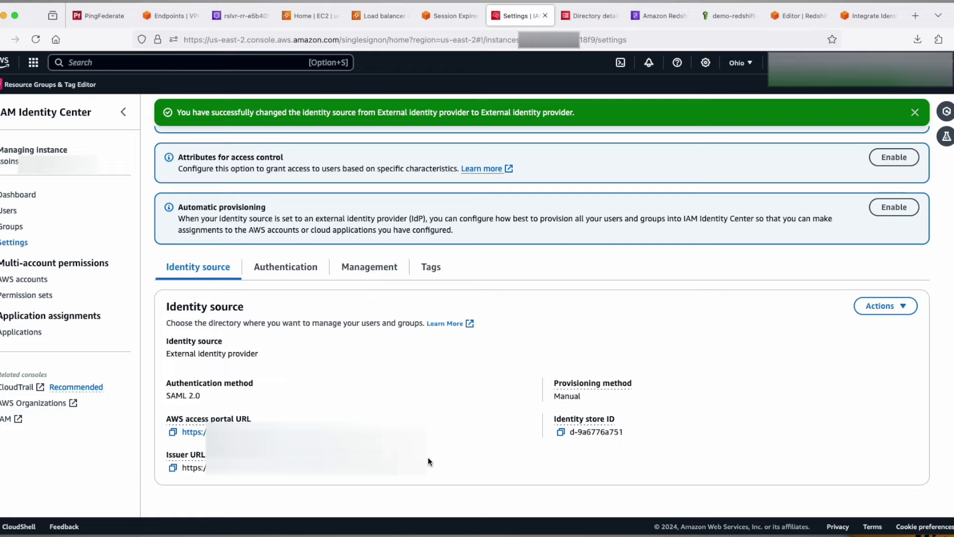
{"action": "scroll", "coordinate": [428, 457], "scroll_direction": "up", "scroll_amount": 2}
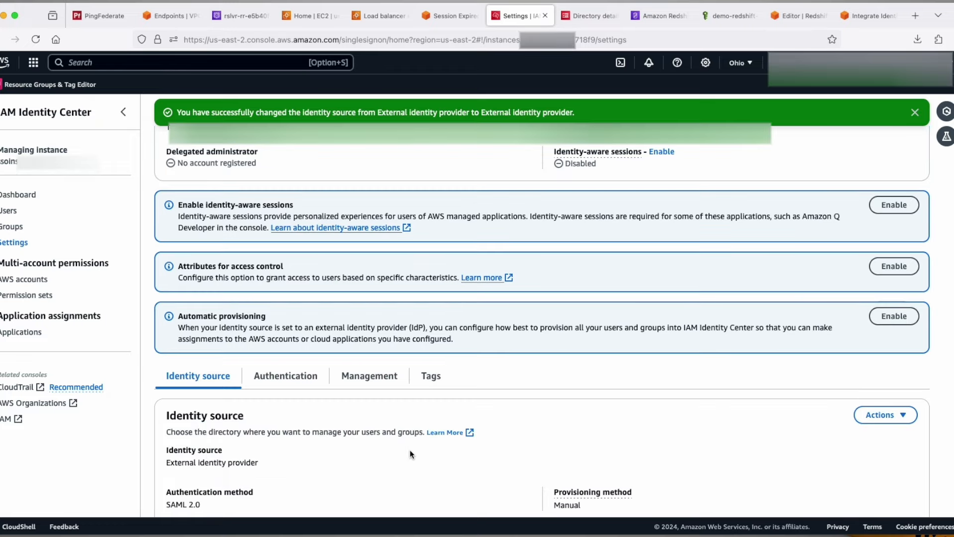
{"action": "left_click", "coordinate": [893, 316]}
{"action": "left_click", "coordinate": [290, 370]}
{"action": "left_click", "coordinate": [262, 301]}
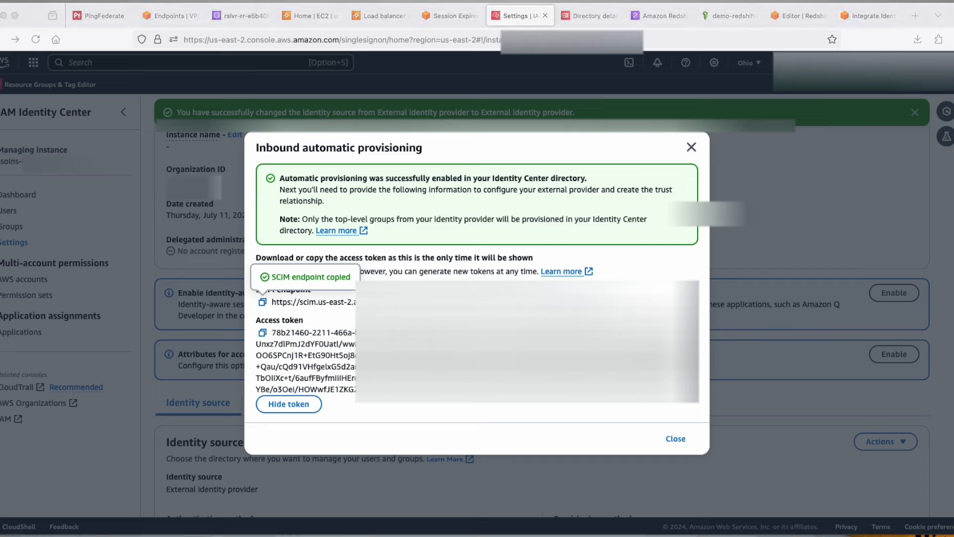
{"action": "left_click", "coordinate": [262, 332]}
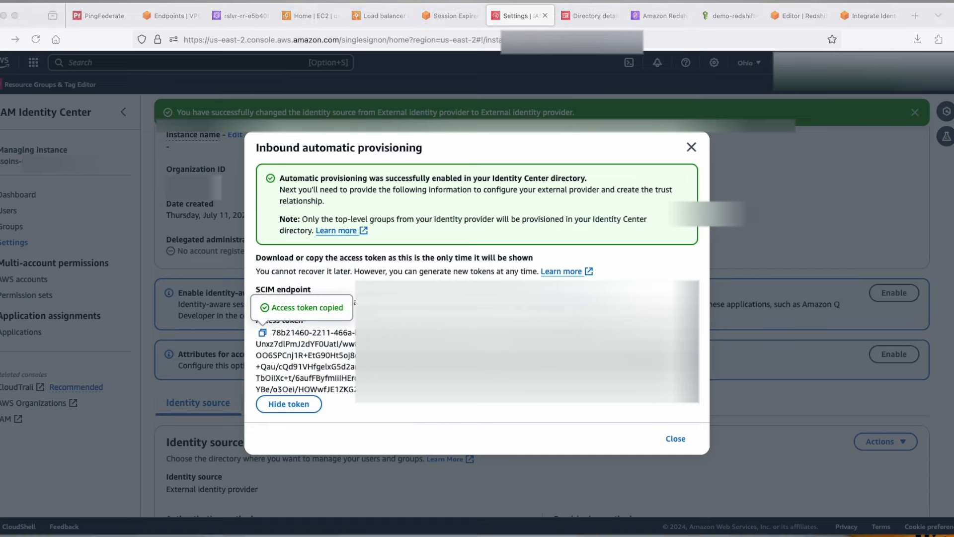
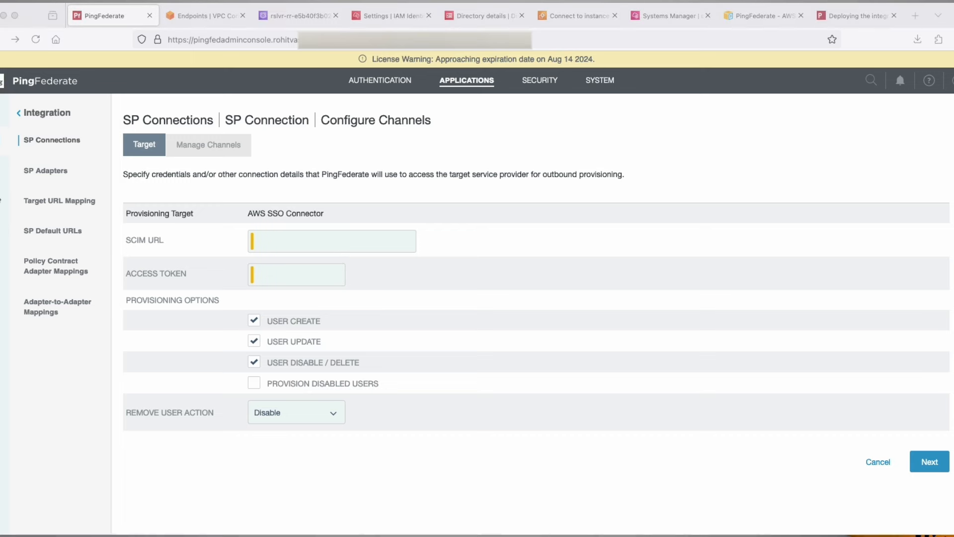
Paste the SCIM endpoint URL and access token into the AWS SSO Connector target fields and continue
{"action": "left_click", "coordinate": [315, 240]}
{"action": "key", "text": "super+v"}
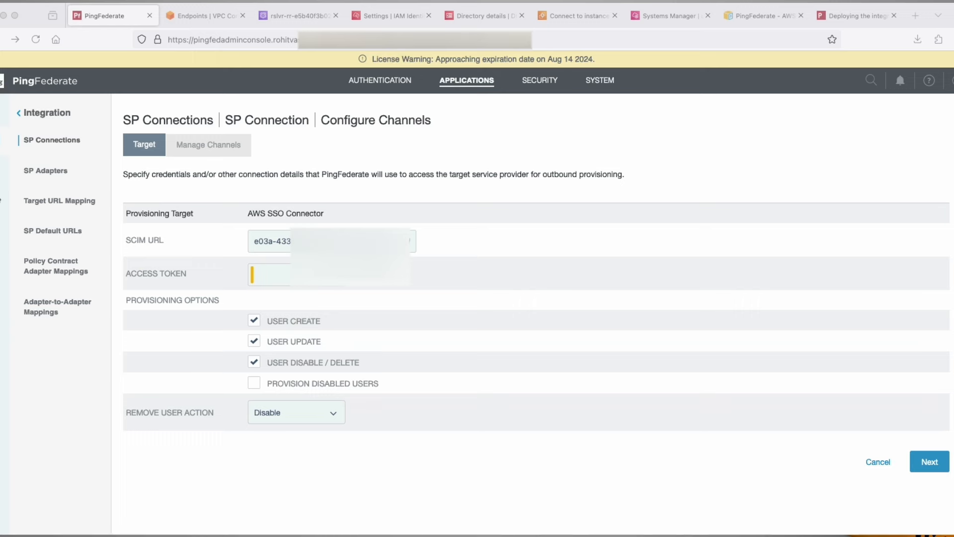
{"action": "left_click", "coordinate": [252, 274]}
{"action": "key", "text": "super+v"}
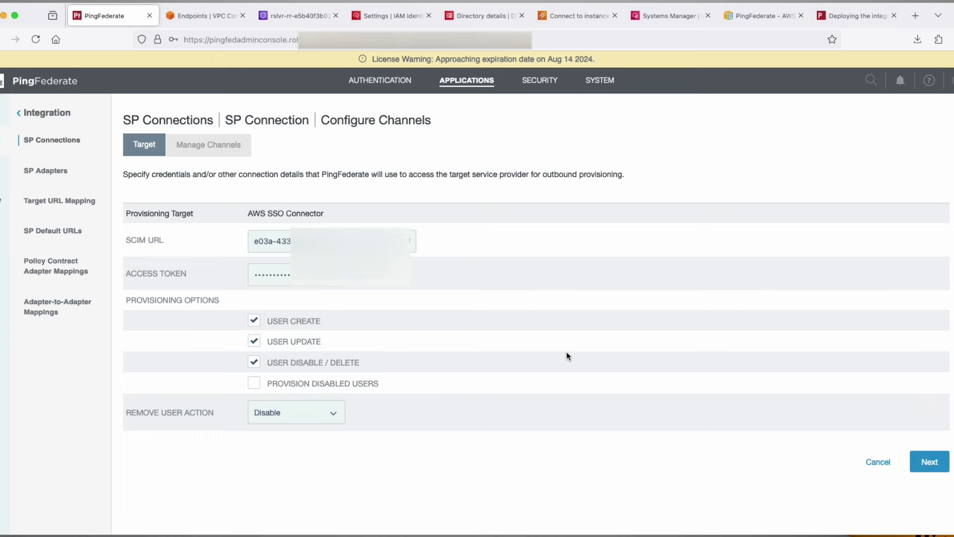
{"action": "left_click", "coordinate": [930, 464]}
{"action": "left_click", "coordinate": [320, 180]}
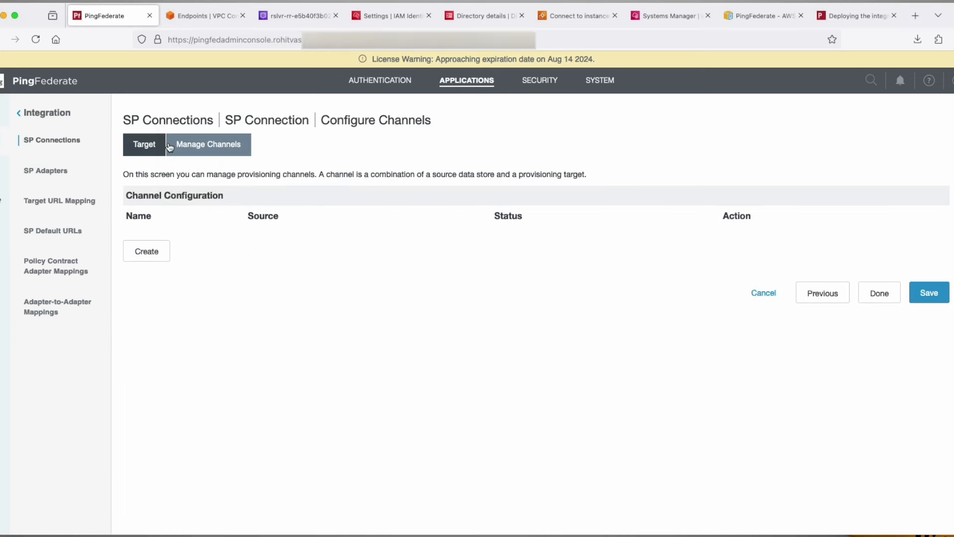
Create a new provisioning channel named AWSIAMIdentityCenterchannel
{"action": "triple_click", "coordinate": [147, 194]}
{"action": "left_click", "coordinate": [147, 253]}
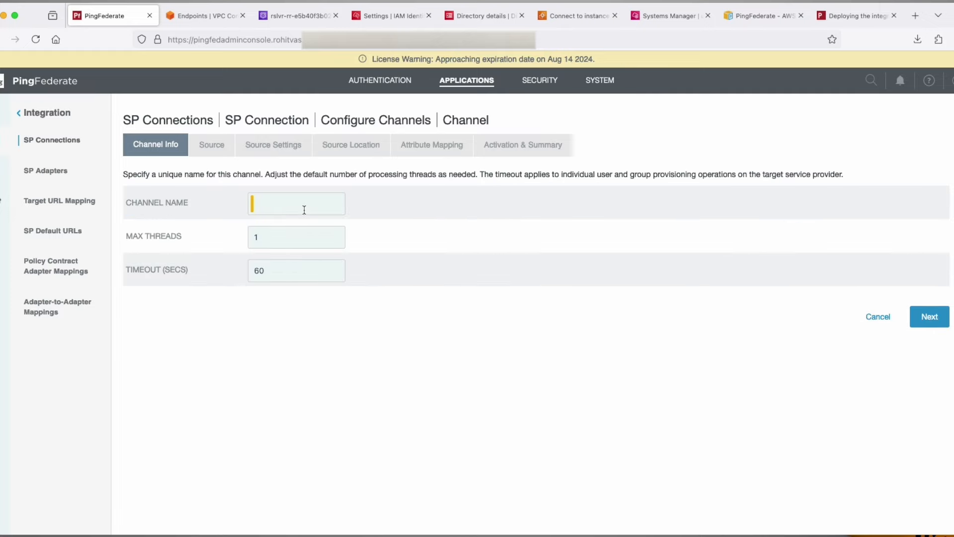
{"action": "left_click", "coordinate": [762, 15]}
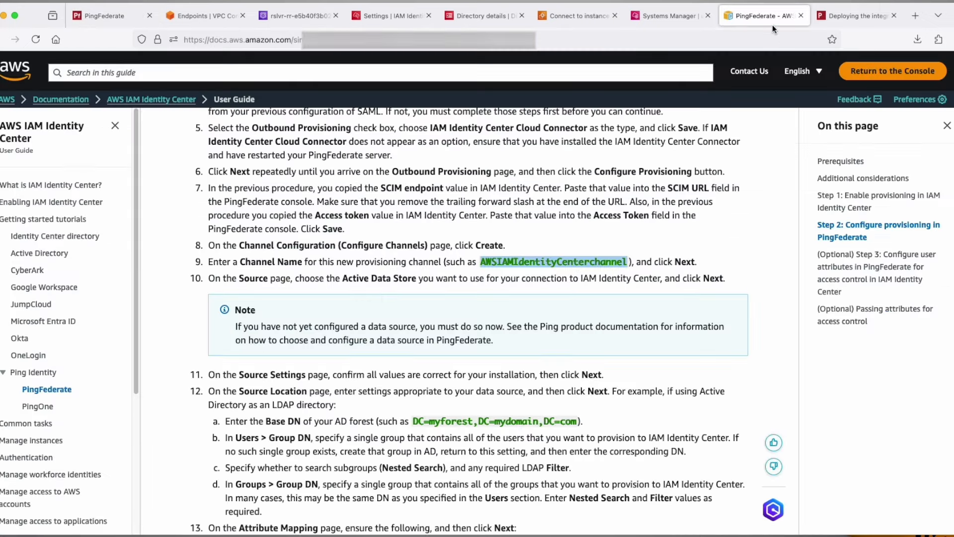
{"action": "left_click", "coordinate": [109, 15]}
{"action": "left_click", "coordinate": [306, 204]}
{"action": "type", "text": "AWSIAMIdentityCenterchannel"}
{"action": "left_click", "coordinate": [925, 317]}
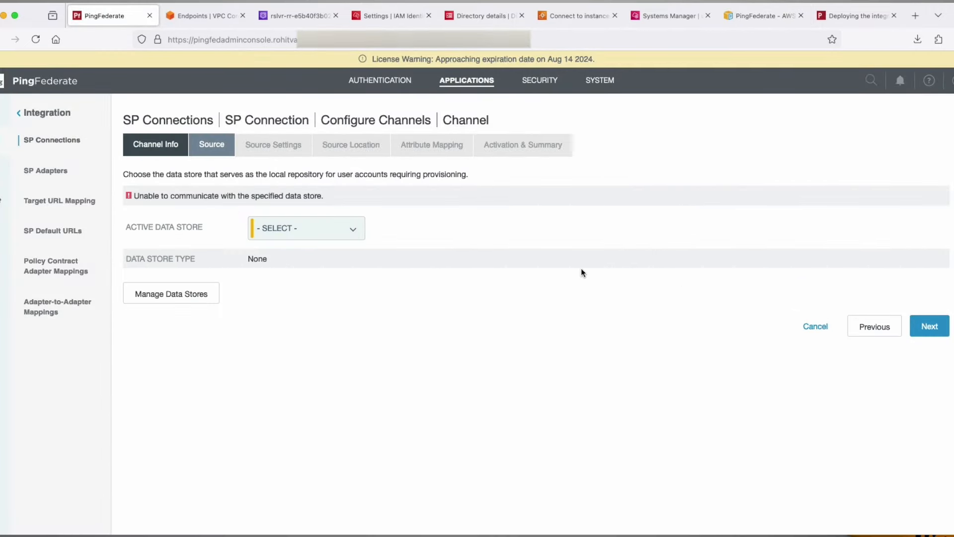
Choose AWSManagedMSAD as the channel's active data store and advance past Source Settings
{"action": "left_click", "coordinate": [308, 224]}
{"action": "left_click", "coordinate": [309, 237]}
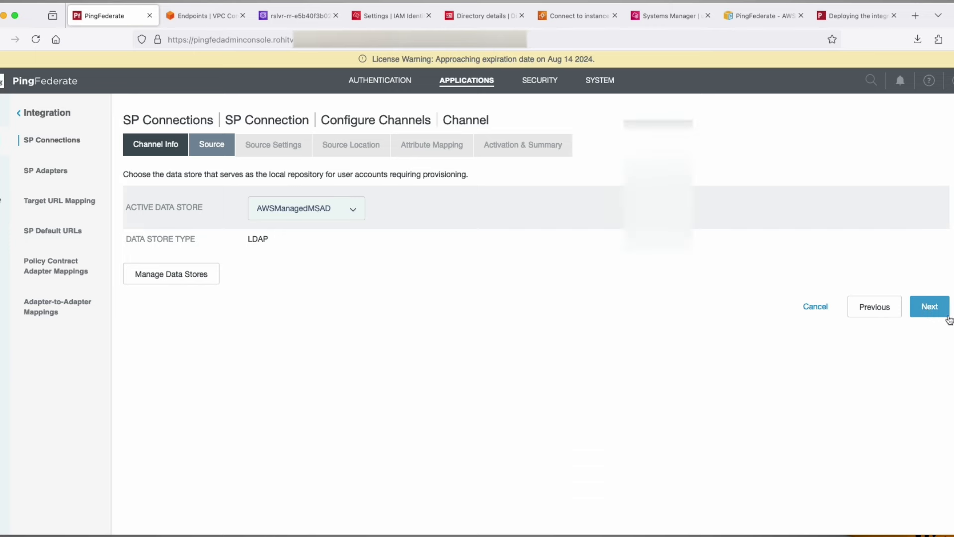
{"action": "left_click", "coordinate": [929, 307]}
{"action": "scroll", "coordinate": [568, 278], "scroll_direction": "down", "scroll_amount": 10}
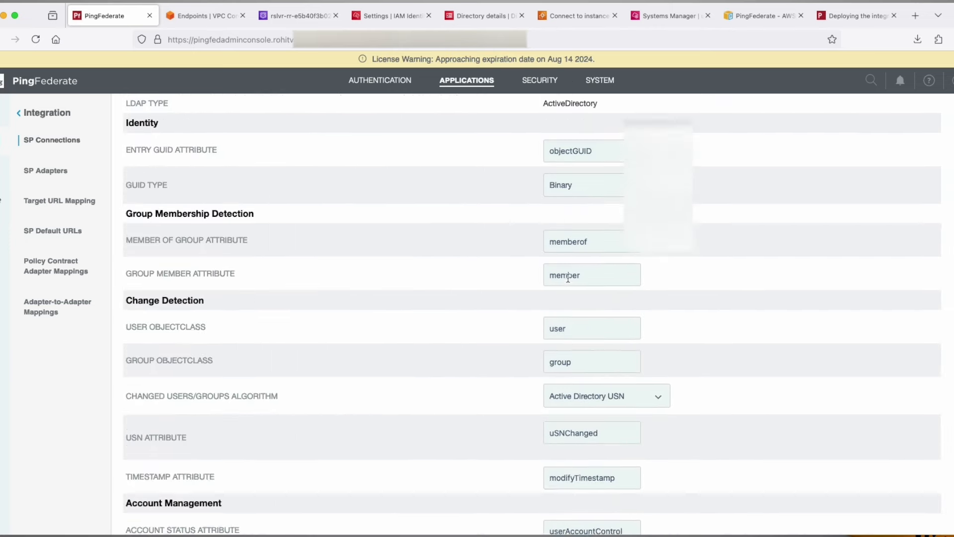
{"action": "left_click", "coordinate": [922, 513]}
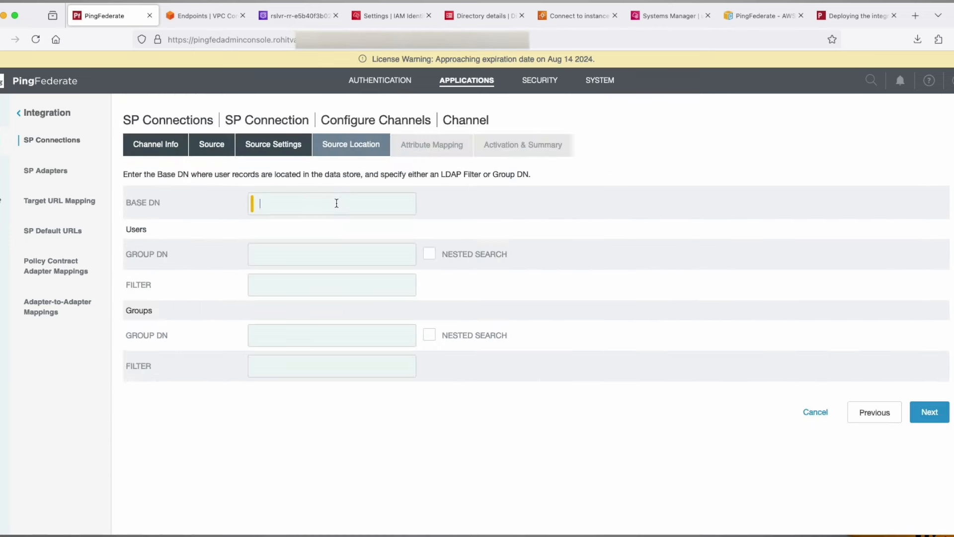
Paste the directory's DNS name into the Base DN field, checking the guide's example
{"action": "left_click", "coordinate": [486, 16]}
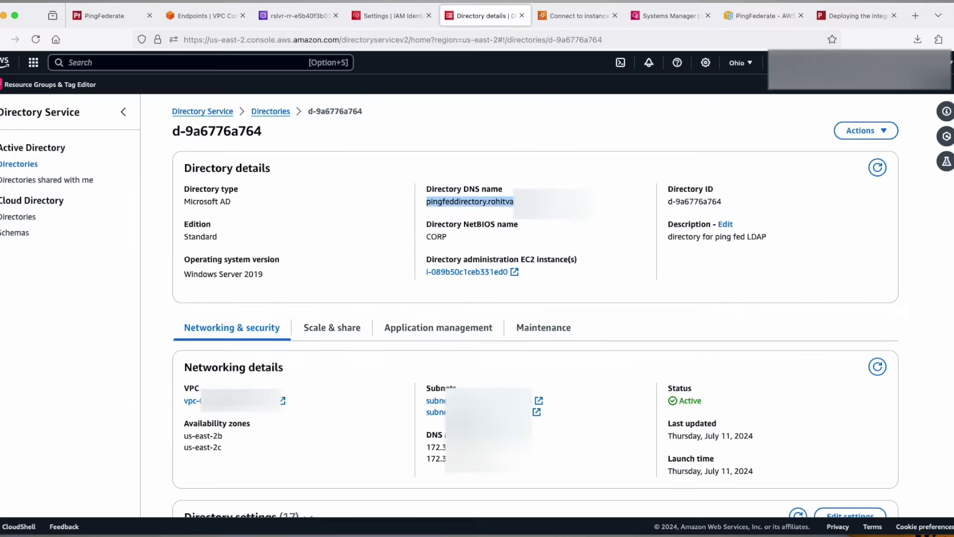
{"action": "left_click", "coordinate": [760, 16]}
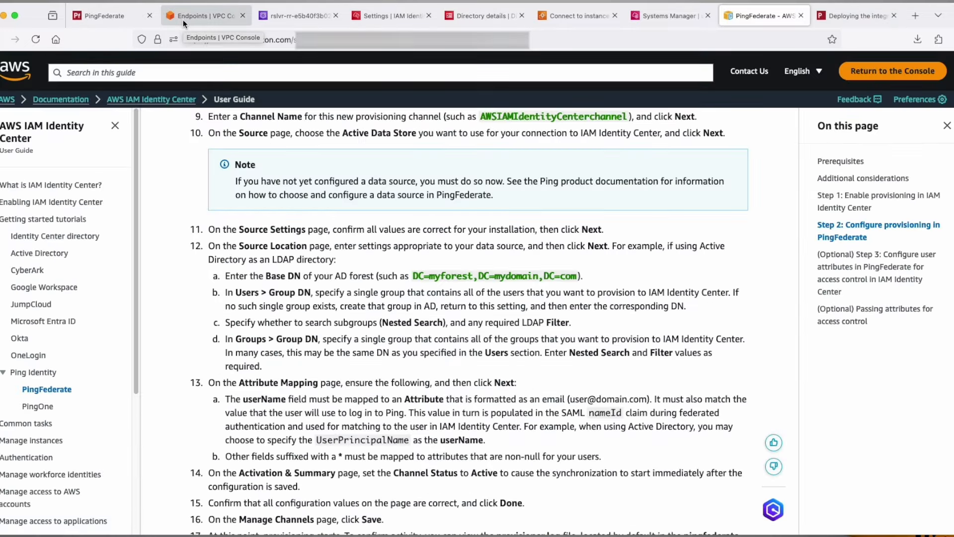
{"action": "left_click", "coordinate": [114, 16]}
{"action": "key", "text": "super+v"}
{"action": "left_click", "coordinate": [749, 18]}
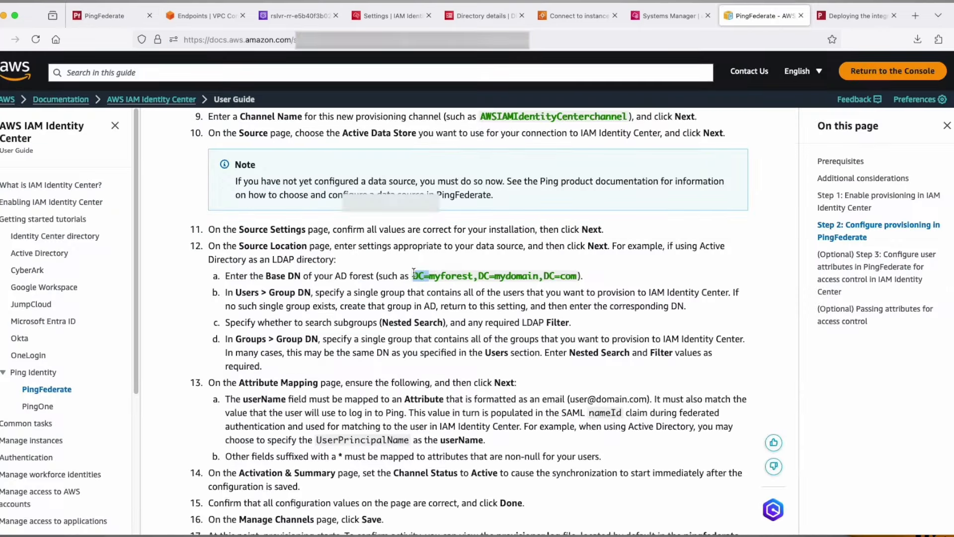
{"action": "left_click", "coordinate": [114, 16]}
Rewrite the Base DN in LDAP form, prefixed with ou=CORP and dots turned into DC= parts
{"action": "type", "text": "DC=pingfeddirectory,ot"}
{"action": "left_click", "coordinate": [333, 204]}
{"action": "key", "text": "BackSpace"}
{"action": "type", "text": ",DC"}
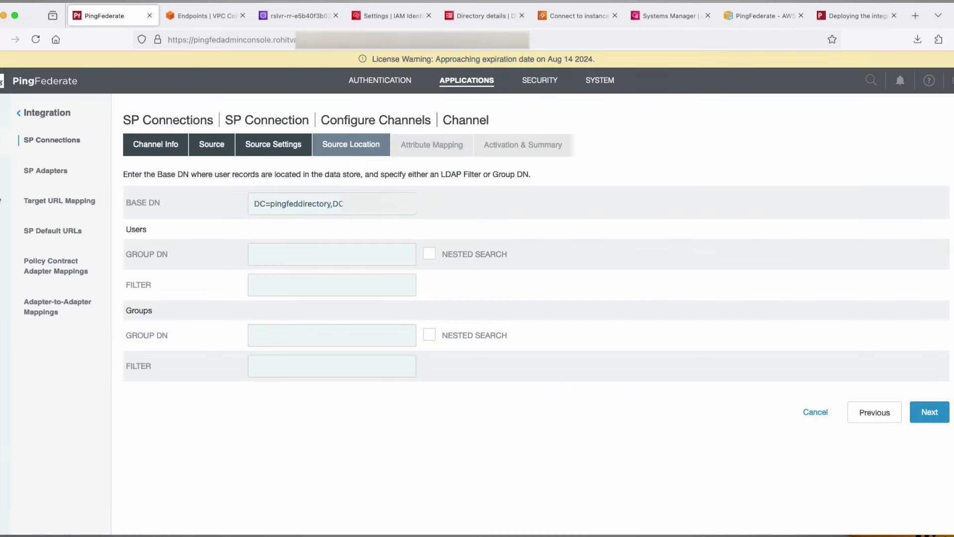
{"action": "scroll", "coordinate": [396, 208], "scroll_direction": "right", "scroll_amount": 2}
{"action": "left_click", "coordinate": [401, 208]}
{"action": "key", "text": "BackSpace"}
{"action": "type", "text": ",DC=rohitvas,D"}
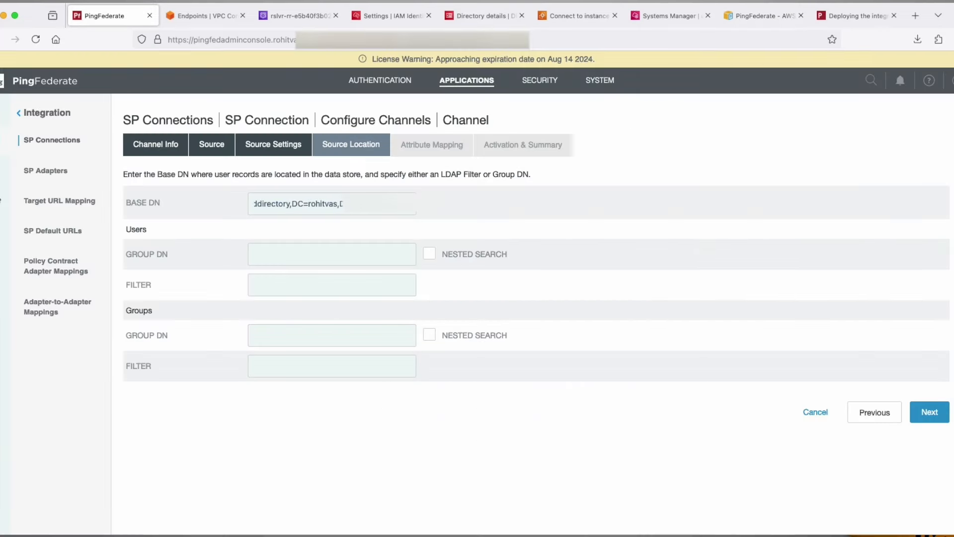
{"action": "key", "text": "BackSpace"}
{"action": "type", "text": ",DC="}
{"action": "scroll", "coordinate": [260, 205], "scroll_direction": "left", "scroll_amount": 3}
{"action": "left_click", "coordinate": [257, 206]}
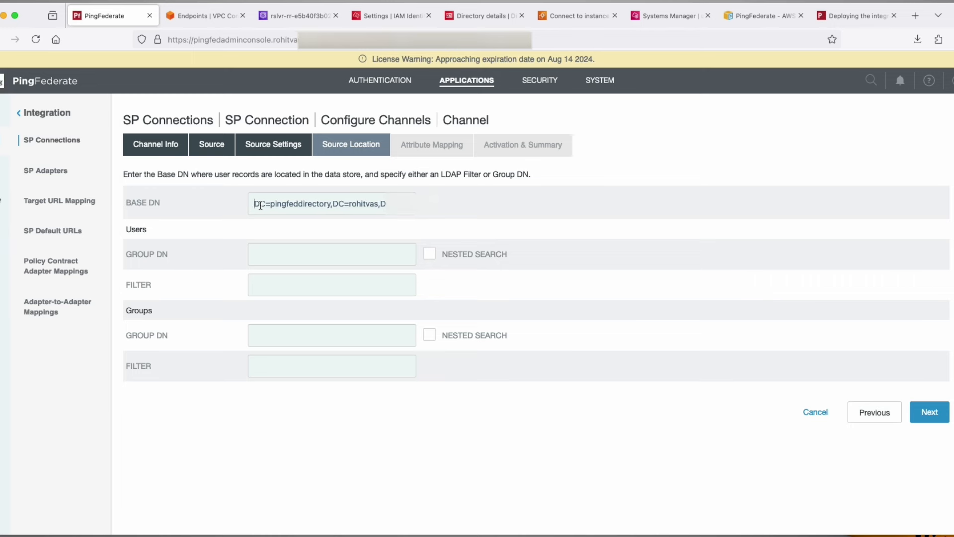
{"action": "type", "text": "ou=CORP"}
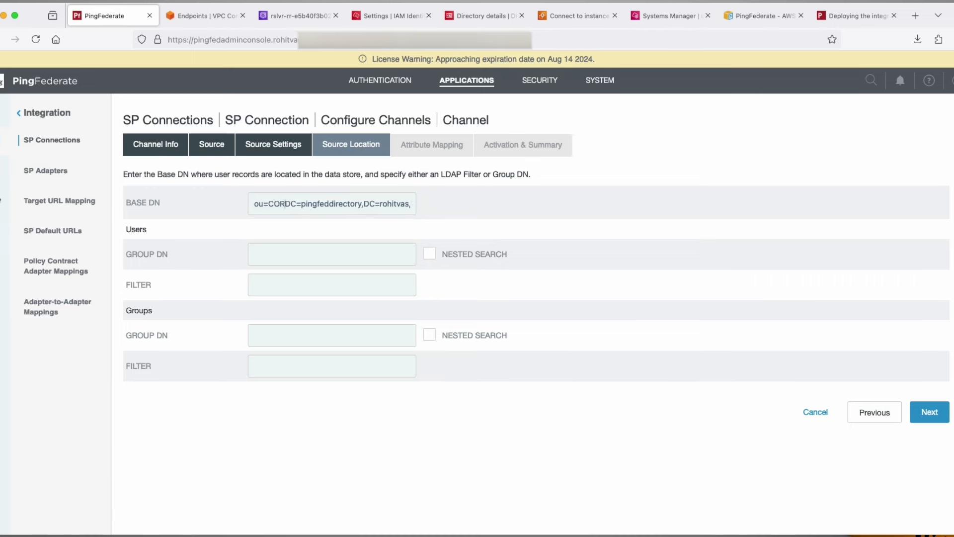
{"action": "type", "text": ","}
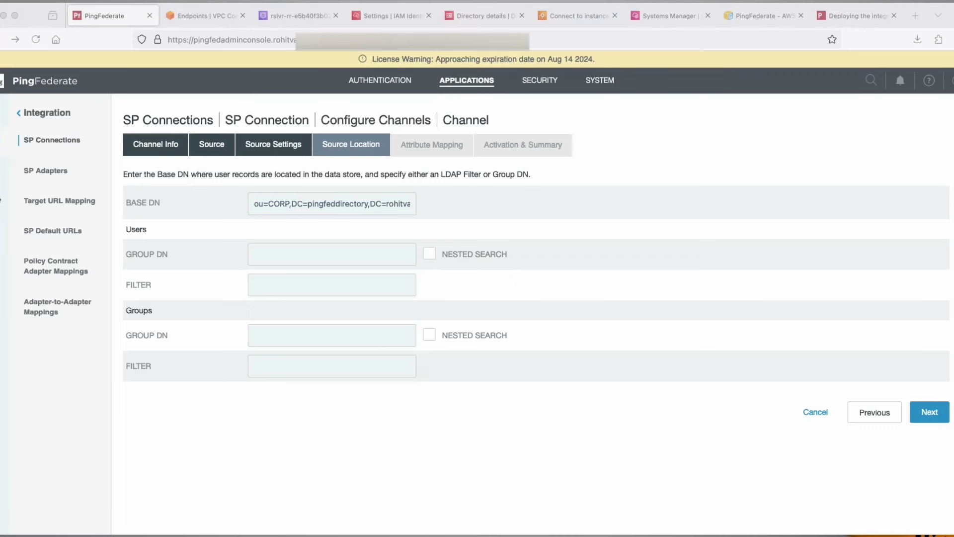
Set the users filter to objectClass=user and the groups filter to objectClass=group
{"action": "left_click", "coordinate": [272, 284]}
{"action": "type", "text": "objectClass=user"}
{"action": "left_click", "coordinate": [285, 366]}
{"action": "type", "text": "objectClass=group"}
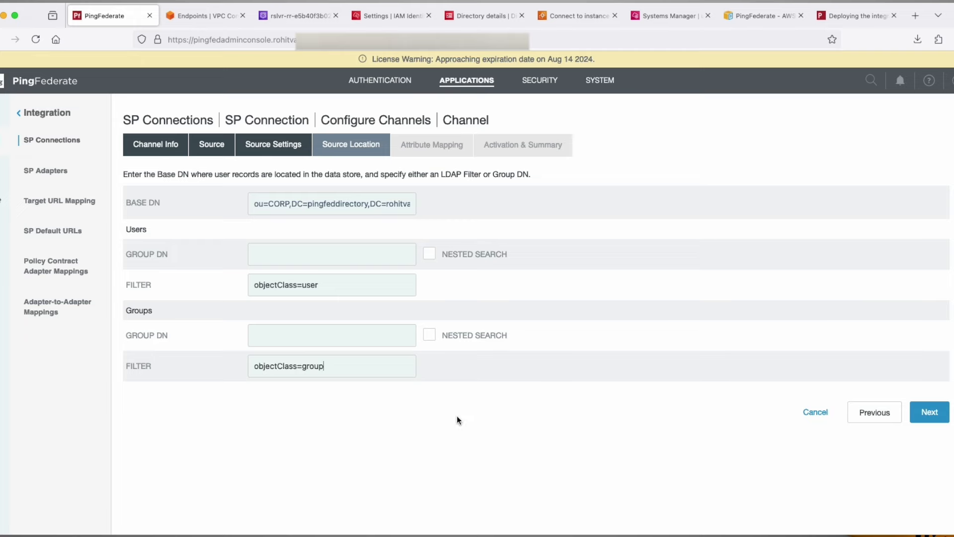
Skip through attribute mapping, set the channel status to Active, and save the channel
{"action": "left_click", "coordinate": [931, 412]}
{"action": "scroll", "coordinate": [720, 120], "scroll_direction": "down", "scroll_amount": 6}
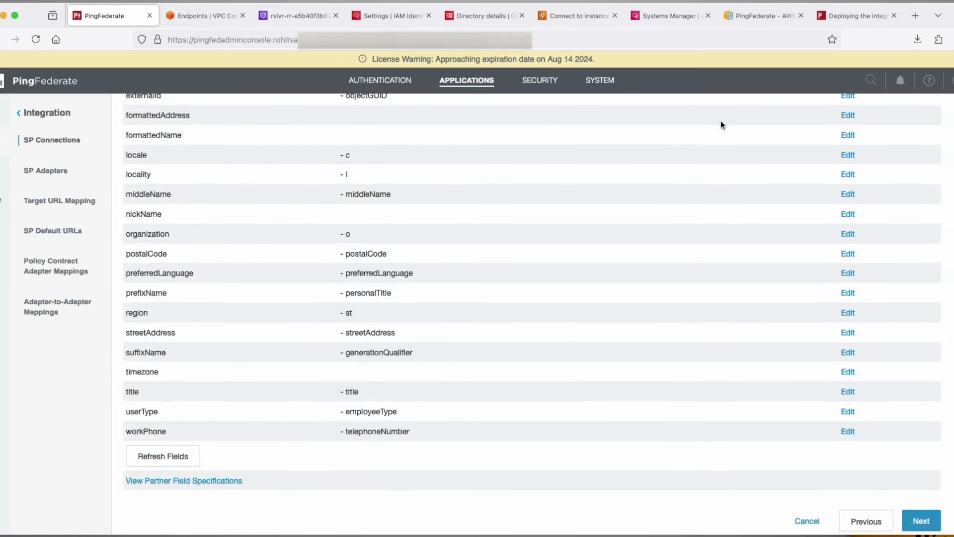
{"action": "scroll", "coordinate": [721, 120], "scroll_direction": "up", "scroll_amount": 1}
{"action": "scroll", "coordinate": [924, 515], "scroll_direction": "down", "scroll_amount": 1}
{"action": "left_click", "coordinate": [922, 514]}
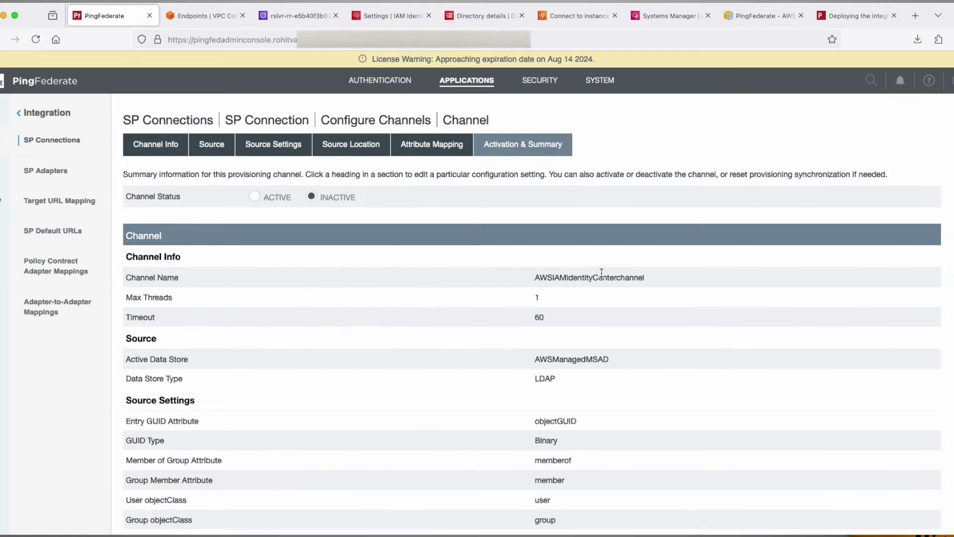
{"action": "left_click", "coordinate": [270, 197]}
{"action": "scroll", "coordinate": [850, 463], "scroll_direction": "down", "scroll_amount": 5}
{"action": "left_click", "coordinate": [920, 520]}
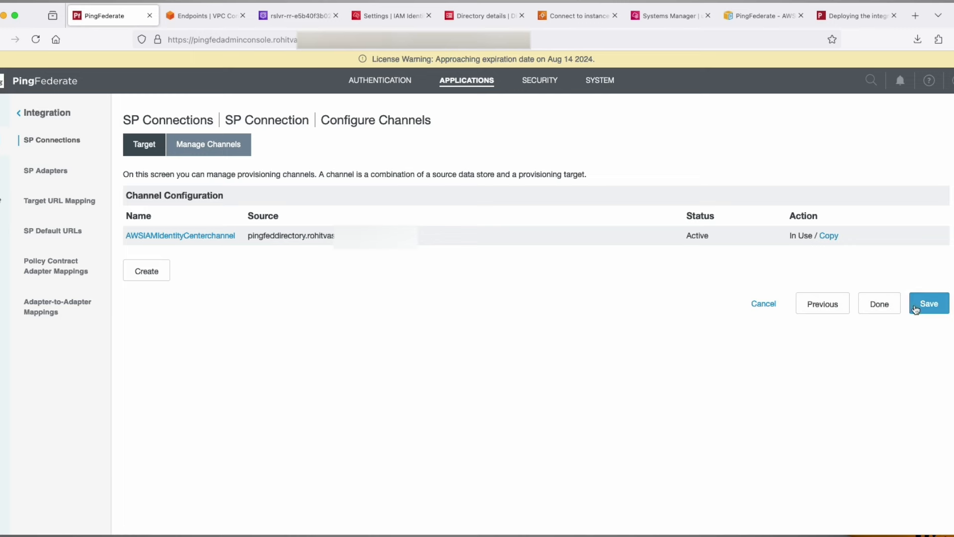
Finish managing channels and save the SP connection from its Activation & Summary page
{"action": "left_click", "coordinate": [886, 305]}
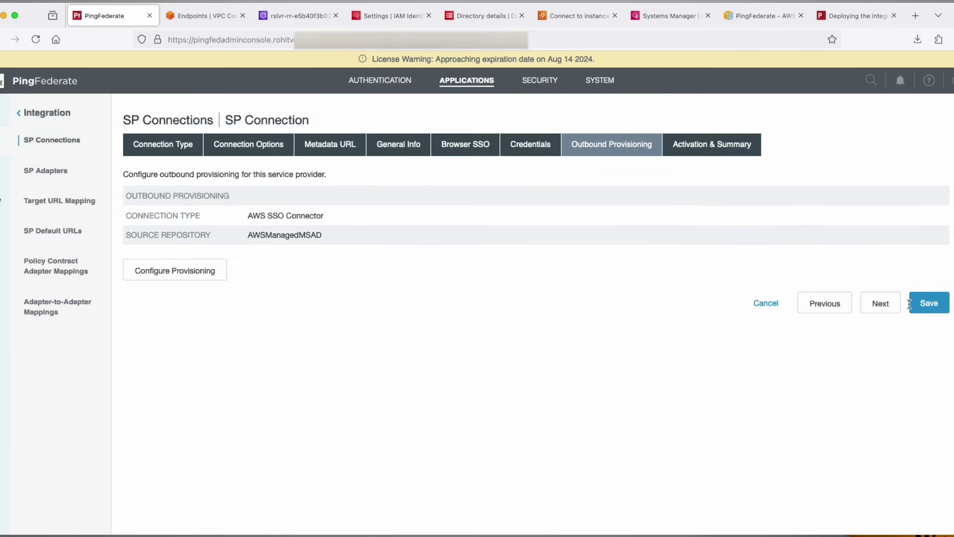
{"action": "left_click", "coordinate": [888, 305]}
{"action": "scroll", "coordinate": [881, 378], "scroll_direction": "down", "scroll_amount": 20}
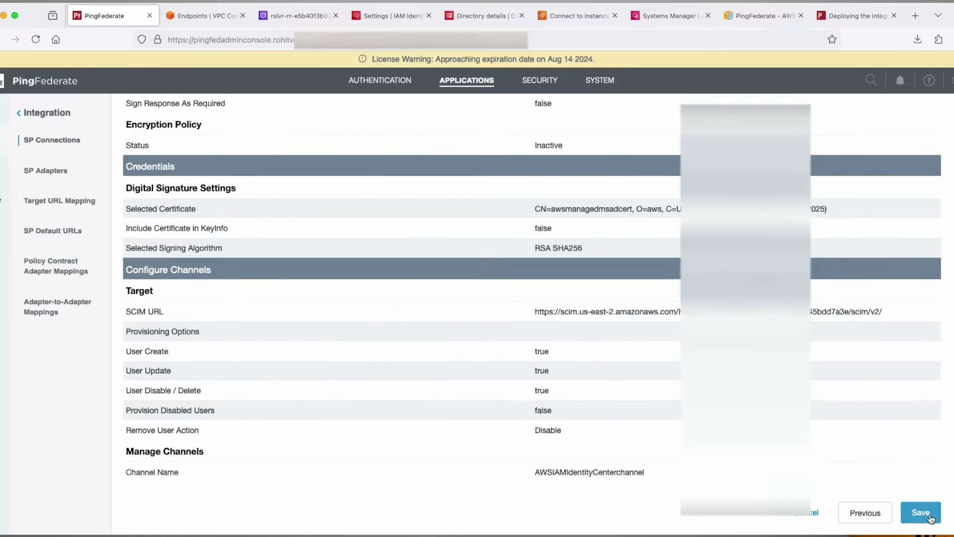
{"action": "left_click", "coordinate": [922, 514]}
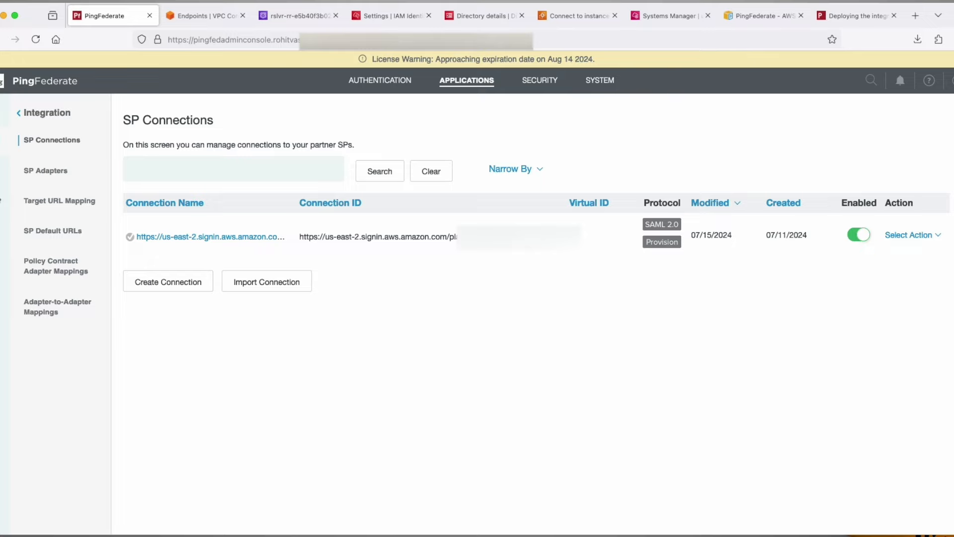
{"action": "left_click", "coordinate": [260, 535]}
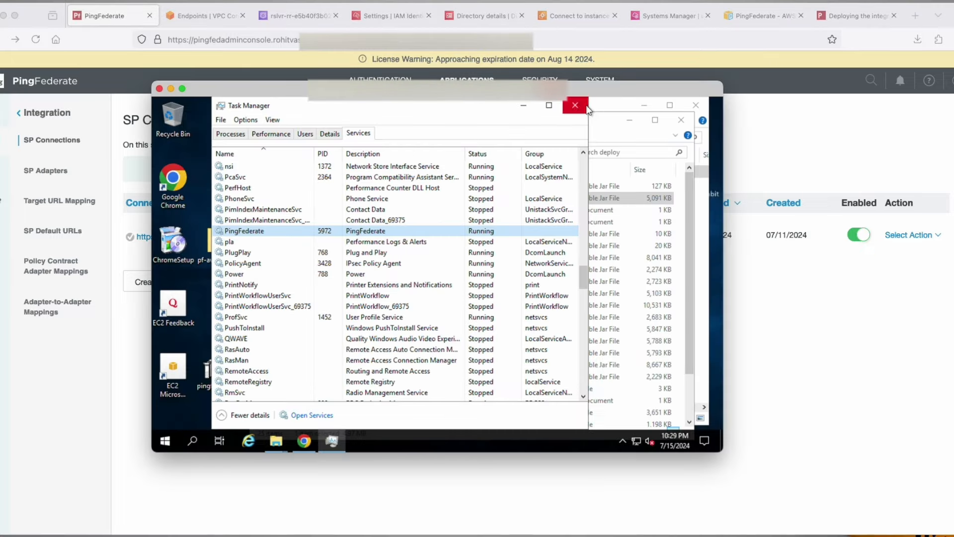
Open the newest provisioner.log from the PingFederate log folder and review its latest lines
{"action": "left_click", "coordinate": [575, 105]}
{"action": "left_click", "coordinate": [350, 152]}
{"action": "double_click", "coordinate": [374, 235]}
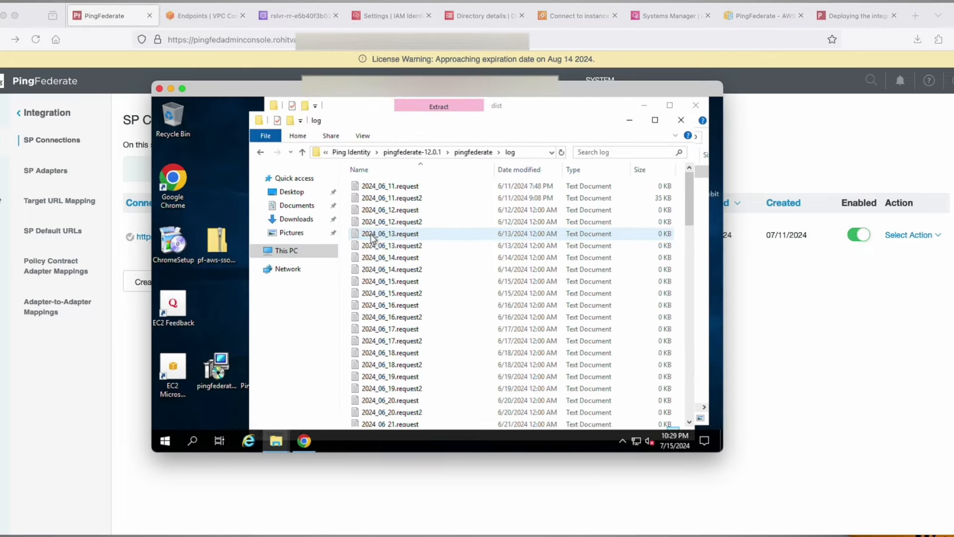
{"action": "left_click", "coordinate": [519, 169]}
{"action": "double_click", "coordinate": [385, 186]}
{"action": "scroll", "coordinate": [384, 183], "scroll_direction": "down", "scroll_amount": 5}
{"action": "scroll", "coordinate": [377, 209], "scroll_direction": "right", "scroll_amount": 3}
{"action": "left_click_drag", "start_coordinate": [214, 207], "coordinate": [596, 301]}
{"action": "left_click", "coordinate": [614, 120]}
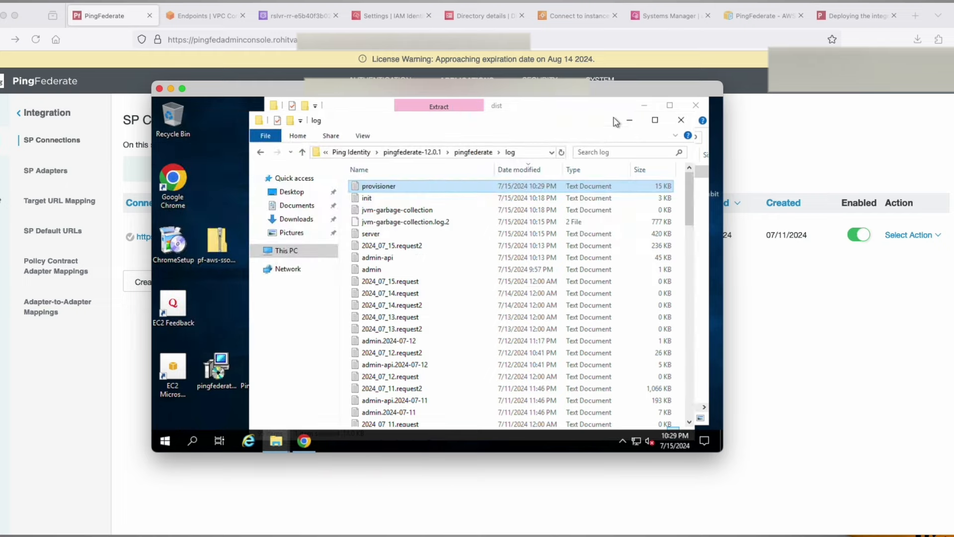
Check the Identity Center groups and users lists for synced accounts
{"action": "left_click", "coordinate": [390, 16]}
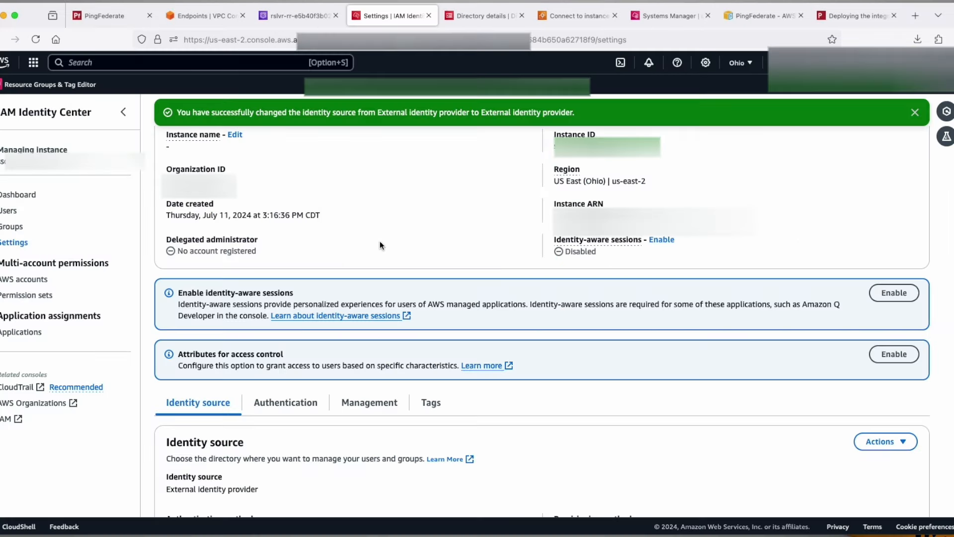
{"action": "scroll", "coordinate": [15, 231], "scroll_direction": "up", "scroll_amount": 3}
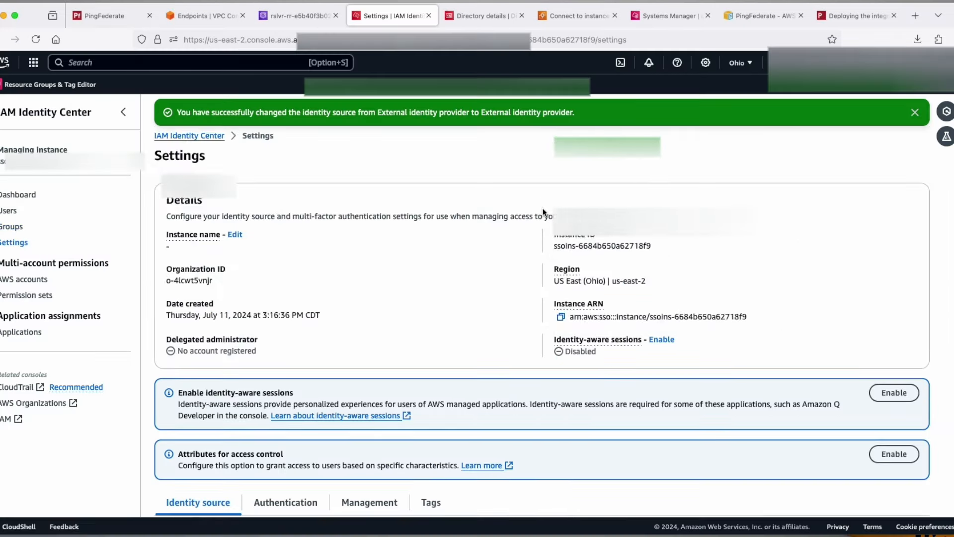
{"action": "left_click", "coordinate": [14, 228]}
{"action": "left_click", "coordinate": [8, 210]}
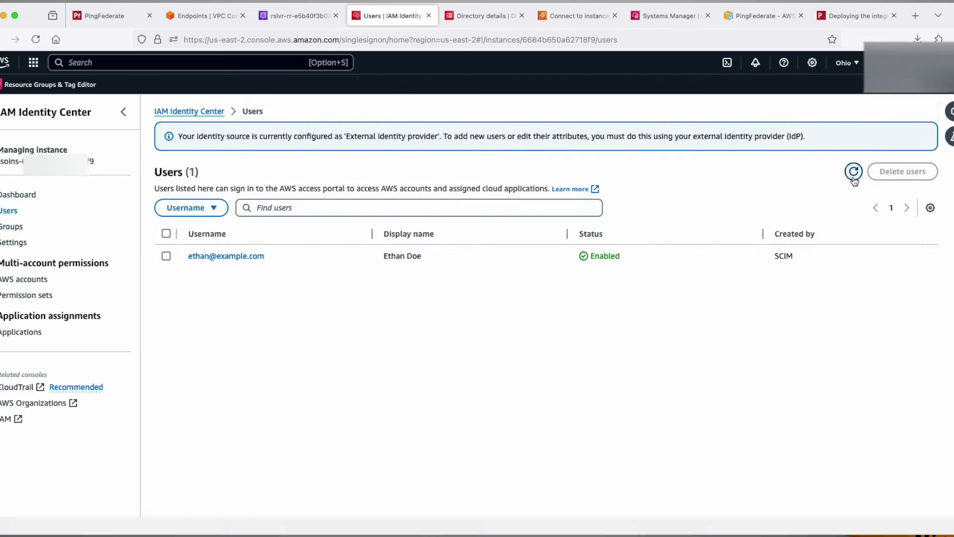
Reopen provisioner.log and locate the workEmail required-but-null error
{"action": "left_click", "coordinate": [432, 534]}
{"action": "double_click", "coordinate": [375, 198]}
{"action": "left_click_drag", "start_coordinate": [621, 153], "coordinate": [624, 326]}
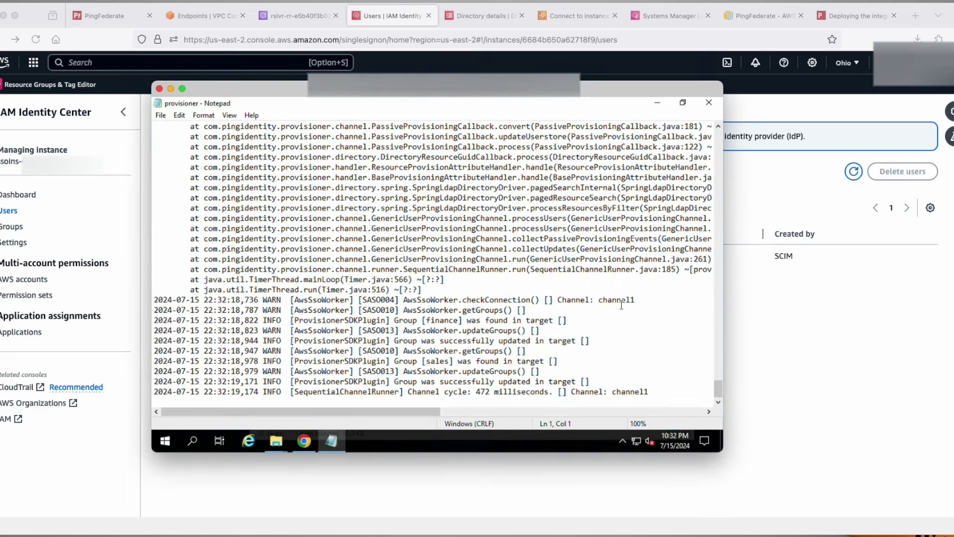
{"action": "scroll", "coordinate": [621, 304], "scroll_direction": "up", "scroll_amount": 5}
{"action": "left_click_drag", "start_coordinate": [631, 229], "coordinate": [599, 239]}
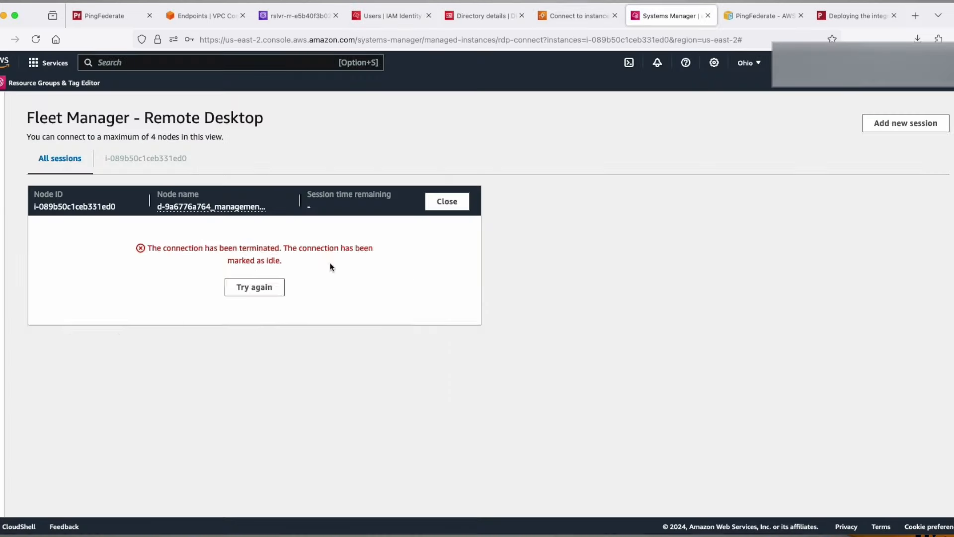
{"action": "left_click", "coordinate": [253, 286]}
Sign in to the Fleet Manager remote desktop as CORP\admin
{"action": "type", "text": "CORP\\admin"}
{"action": "key", "text": "Tab"}
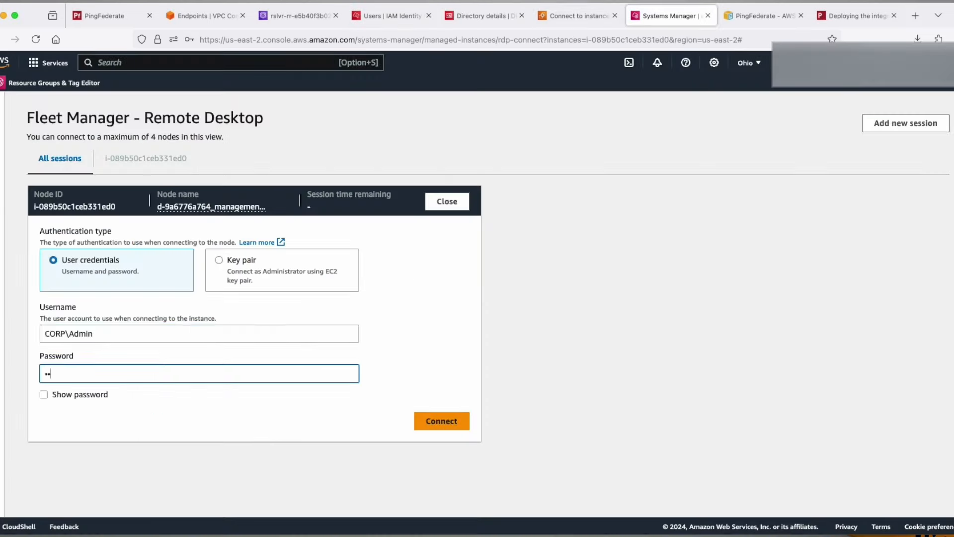
{"action": "key", "text": "Return"}
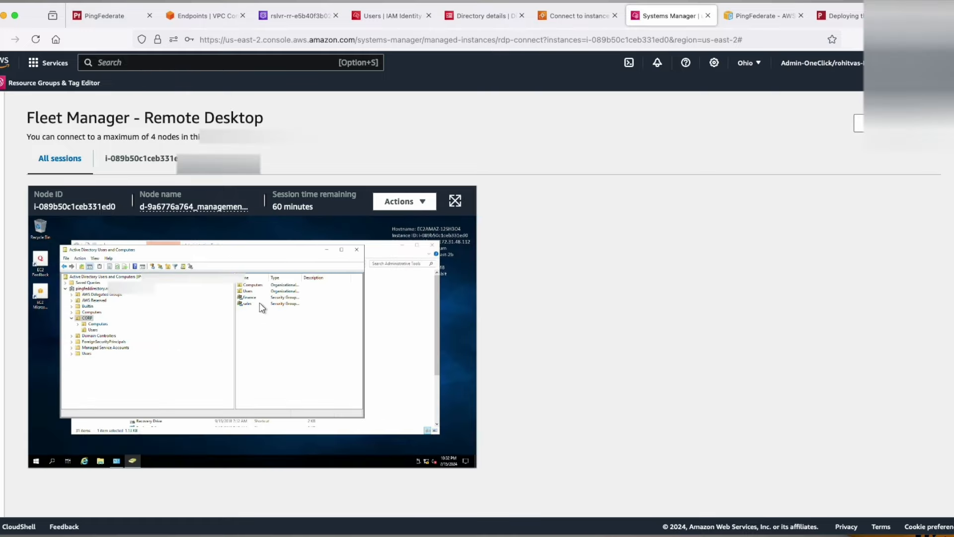
Add the missing e-mail address to the Active Directory user's properties and apply it
{"action": "left_click", "coordinate": [457, 204]}
{"action": "right_click", "coordinate": [486, 183]}
{"action": "left_click", "coordinate": [532, 392]}
{"action": "left_click", "coordinate": [398, 342]}
{"action": "type", "text": "frank@example.com"}
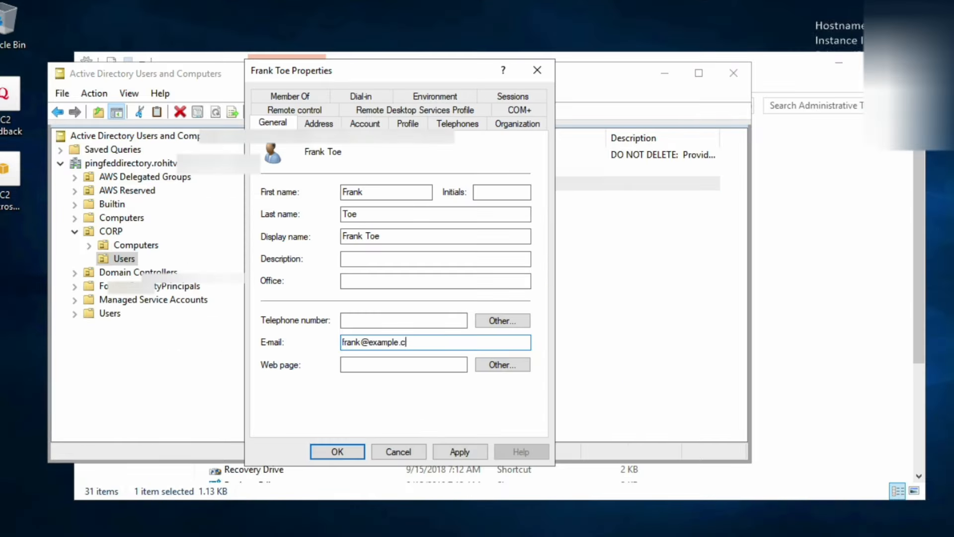
{"action": "left_click", "coordinate": [450, 452]}
{"action": "left_click", "coordinate": [348, 445]}
Confirm the user synced in Identity Center and the log shows successful group updates
{"action": "key", "text": "Escape"}
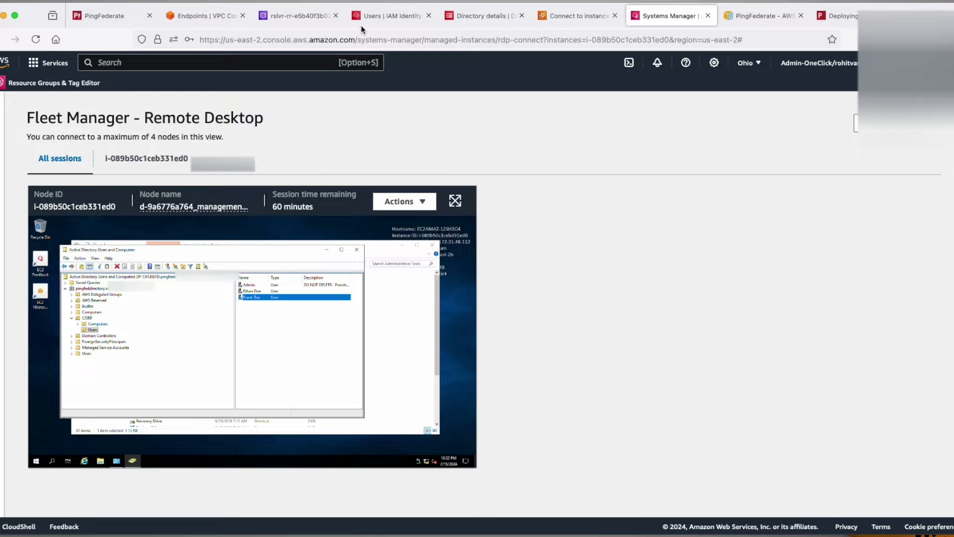
{"action": "left_click", "coordinate": [390, 16]}
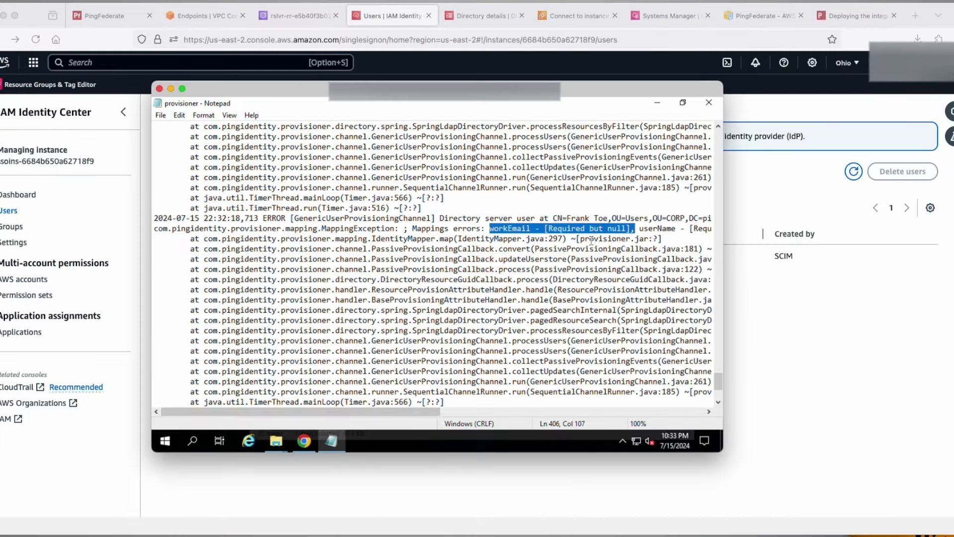
{"action": "mouse_move", "coordinate": [418, 412]}
{"action": "left_mouse_down"}
{"action": "mouse_move", "coordinate": [550, 413]}
{"action": "mouse_move", "coordinate": [422, 413]}
{"action": "left_mouse_up"}
{"action": "scroll", "coordinate": [495, 345], "scroll_direction": "down", "scroll_amount": 4}
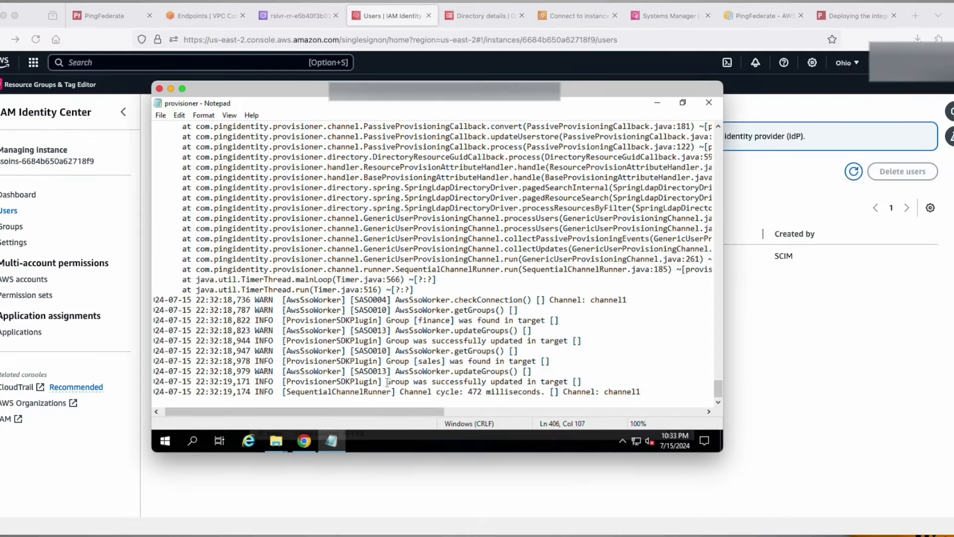
{"action": "left_click_drag", "start_coordinate": [387, 382], "coordinate": [541, 397]}
{"action": "left_click", "coordinate": [540, 382]}
{"action": "left_click", "coordinate": [705, 103]}
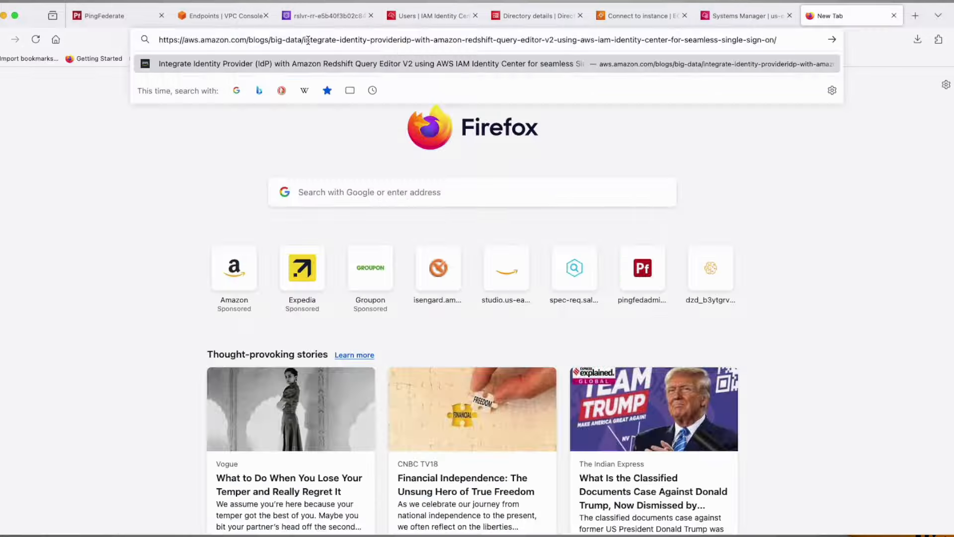
Load the AWS integration blog post and scroll to its Redshift integration step
{"action": "key", "text": "Return"}
{"action": "scroll", "coordinate": [467, 303], "scroll_direction": "down", "scroll_amount": 10}
{"action": "scroll", "coordinate": [468, 308], "scroll_direction": "down", "scroll_amount": 15}
{"action": "scroll", "coordinate": [469, 308], "scroll_direction": "down", "scroll_amount": 12}
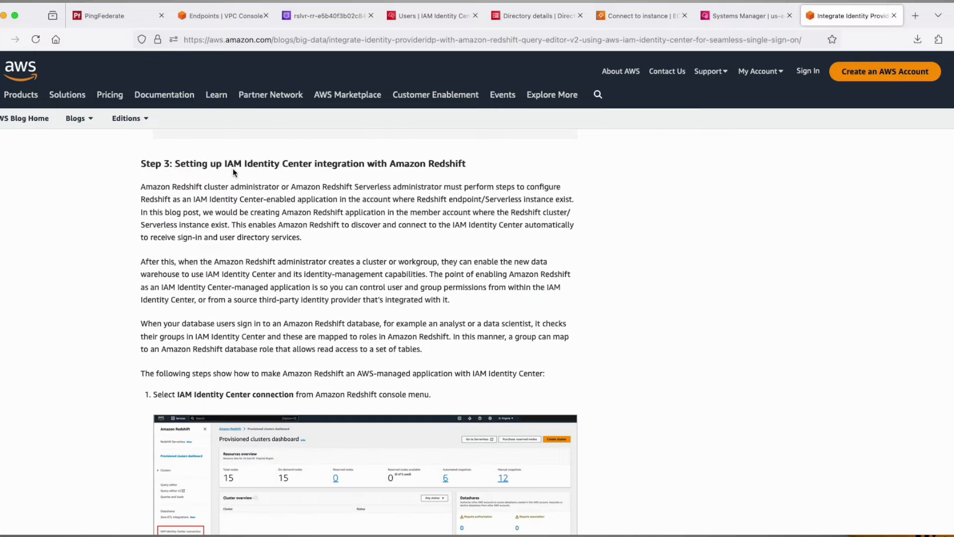
Read the blog's Step 3 on IAM Identity Center integration with Amazon Redshift
{"action": "left_click_drag", "start_coordinate": [175, 164], "coordinate": [466, 165]}
{"action": "scroll", "coordinate": [380, 303], "scroll_direction": "down", "scroll_amount": 5}
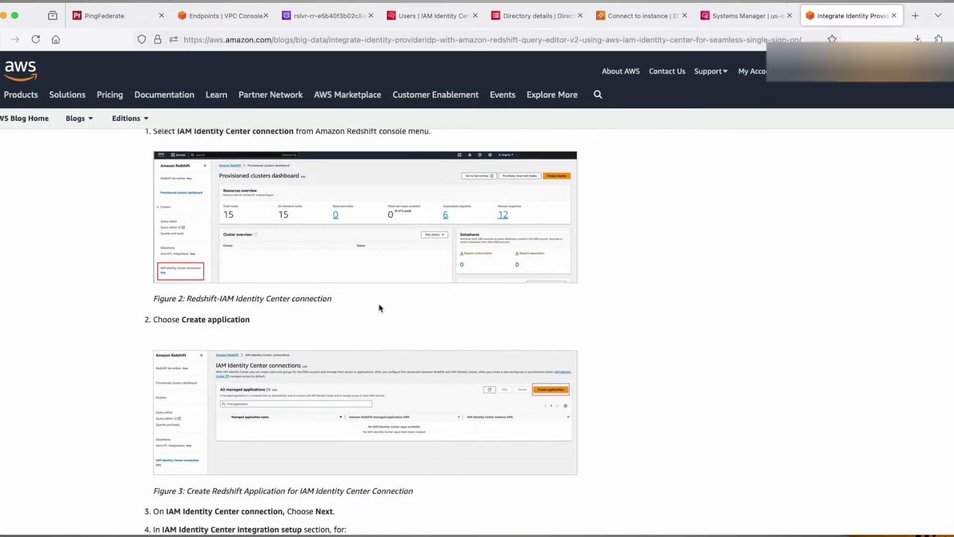
{"action": "scroll", "coordinate": [379, 308], "scroll_direction": "up", "scroll_amount": 3}
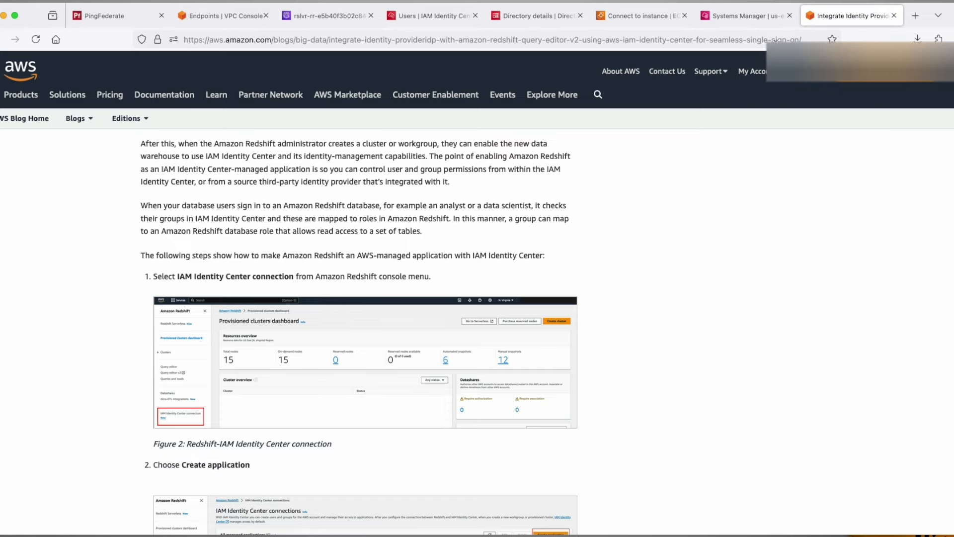
Open Amazon Redshift in a new tab and go to its IAM Identity Center connections page
{"action": "left_click", "coordinate": [534, 16]}
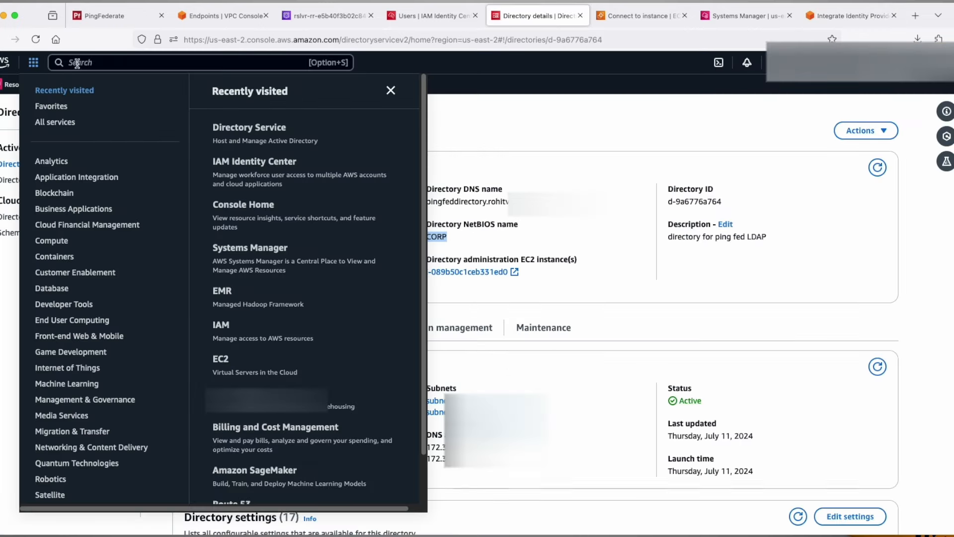
{"action": "right_click", "coordinate": [251, 394]}
{"action": "right_click", "coordinate": [239, 394]}
{"action": "left_click", "coordinate": [288, 371]}
{"action": "left_click", "coordinate": [578, 15]}
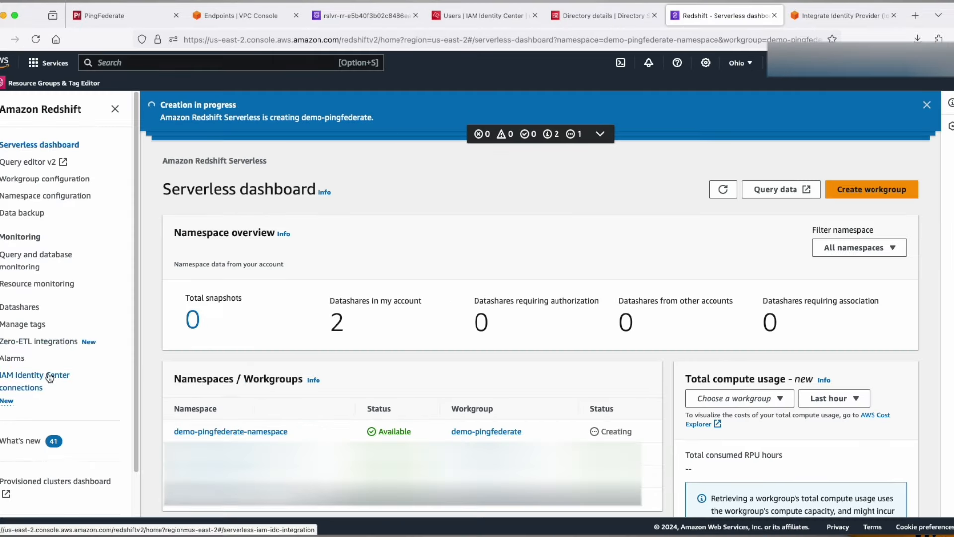
{"action": "left_click", "coordinate": [48, 376]}
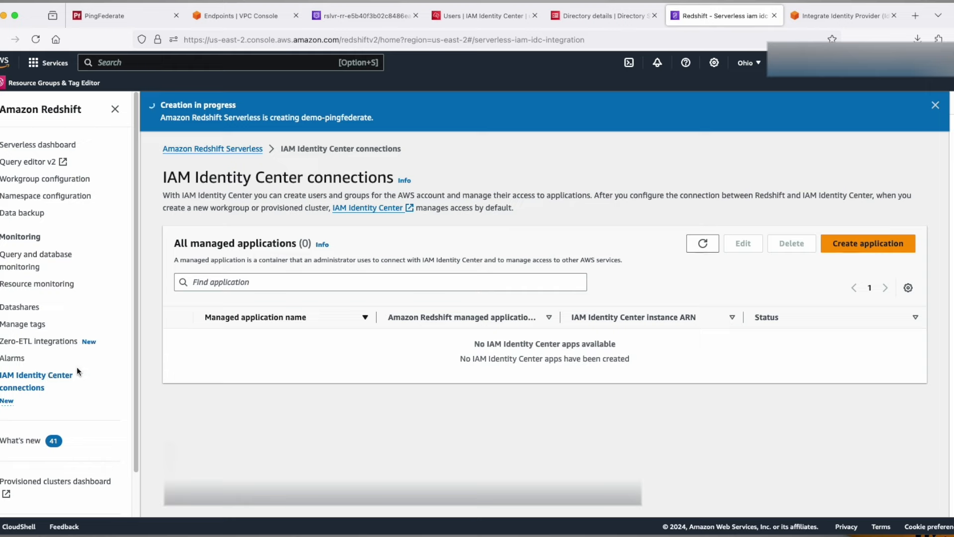
{"action": "left_click", "coordinate": [869, 246]}
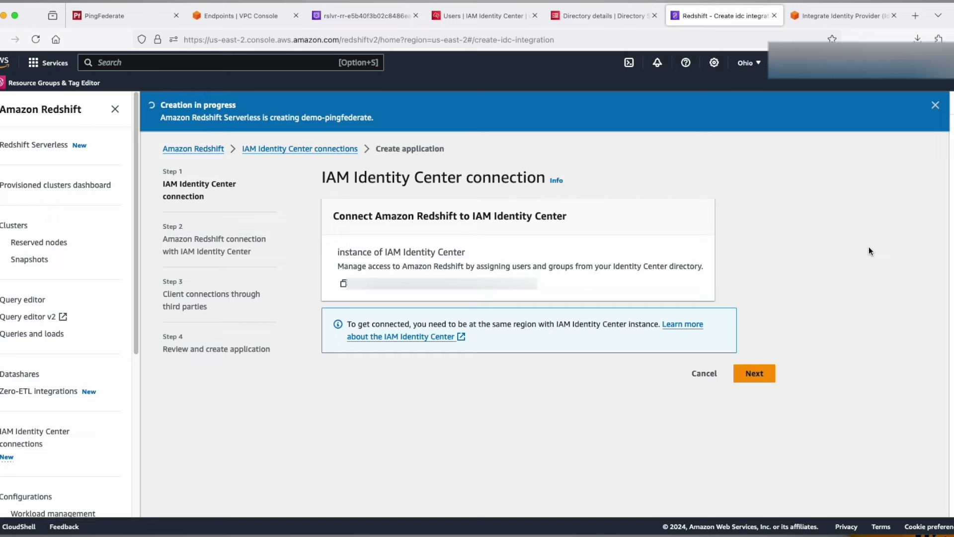
Name the application pingfed-iamidc-redshift and select demo-redshift-role as its IAM role
{"action": "left_click", "coordinate": [763, 380]}
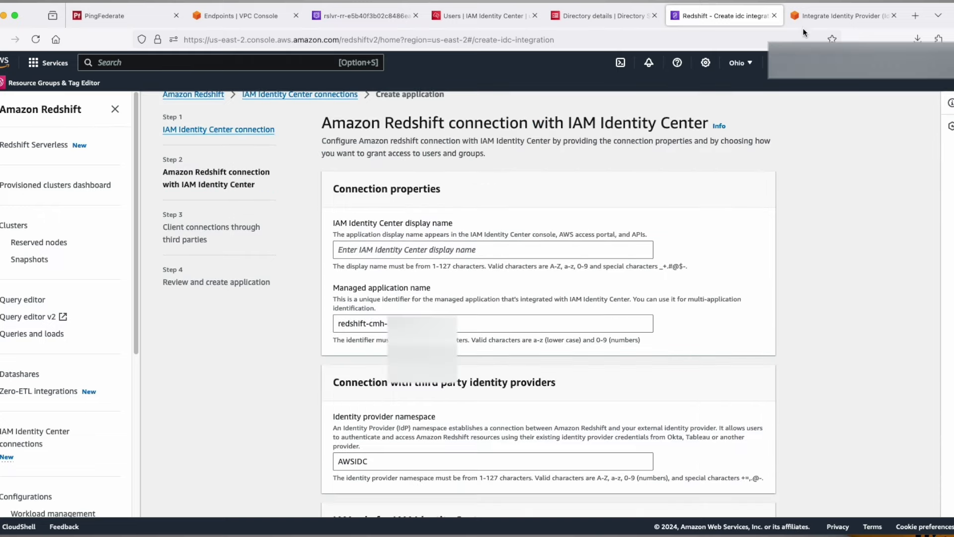
{"action": "left_click", "coordinate": [451, 236]}
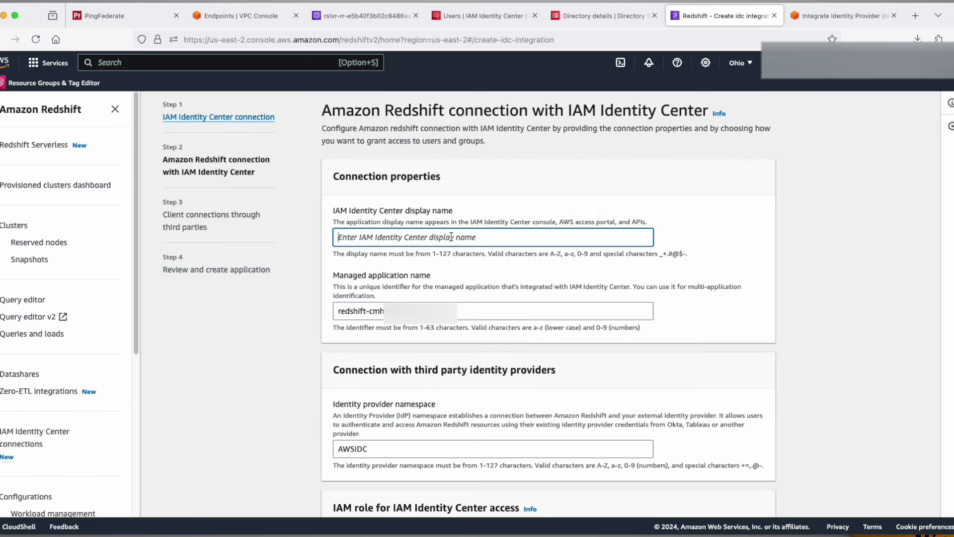
{"action": "type", "text": "pingfed-"}
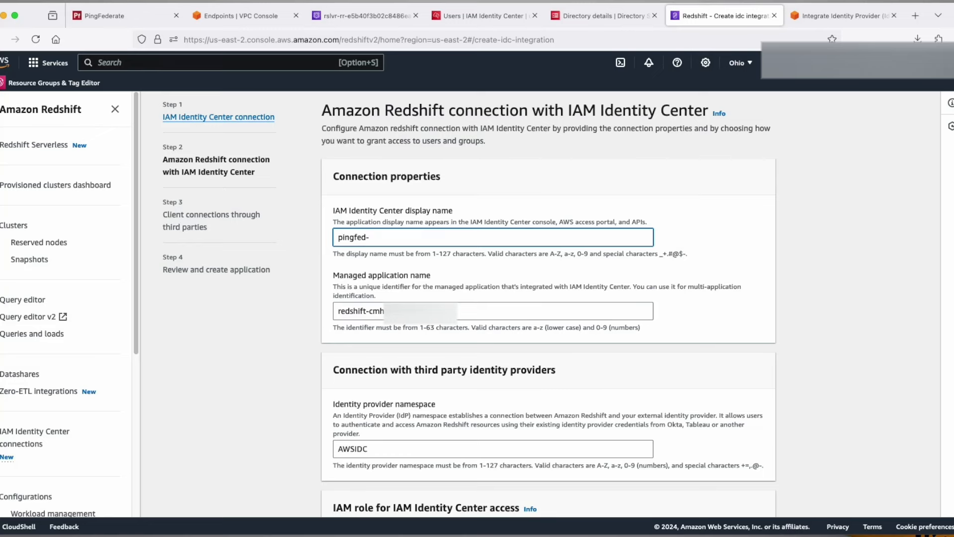
{"action": "type", "text": "iamidc-redshift-app"}
{"action": "scroll", "coordinate": [621, 331], "scroll_direction": "down", "scroll_amount": 2}
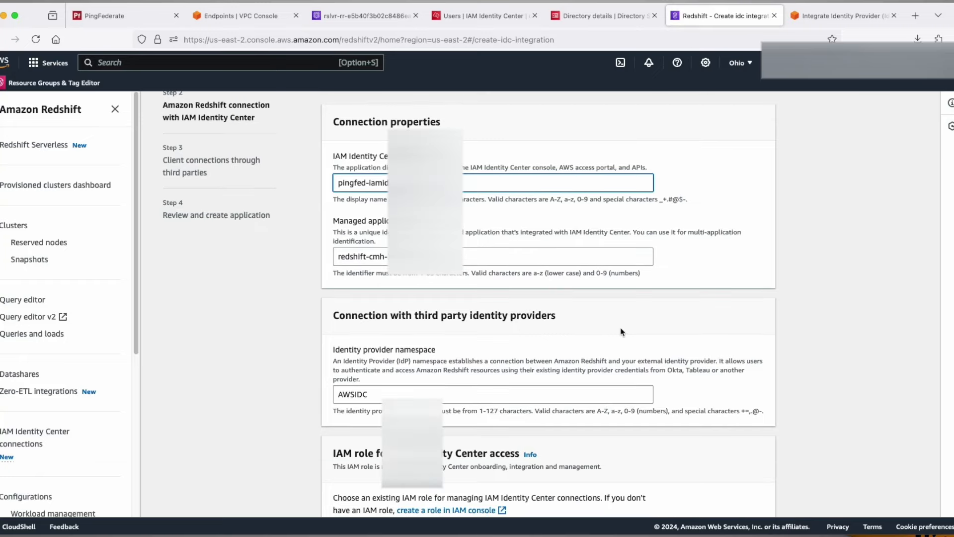
{"action": "scroll", "coordinate": [621, 332], "scroll_direction": "down", "scroll_amount": 4}
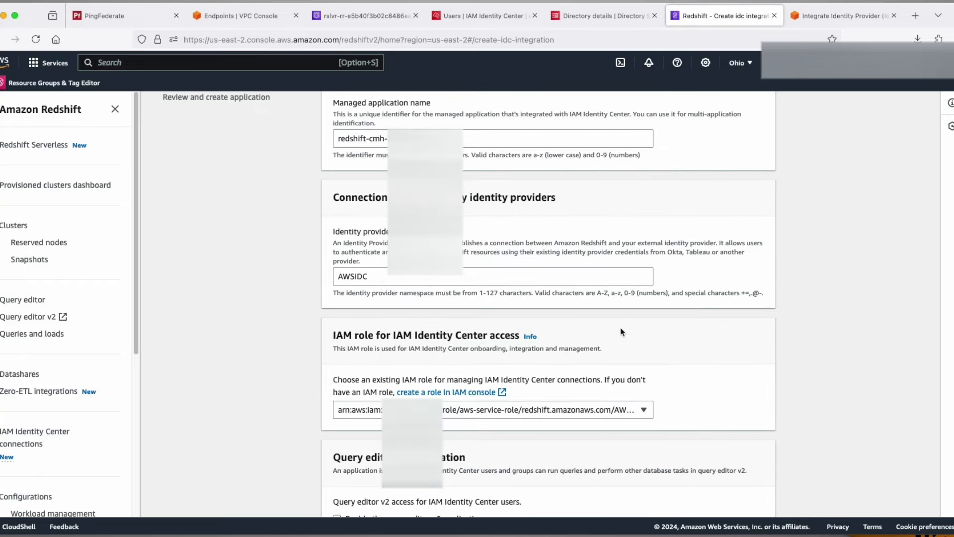
{"action": "scroll", "coordinate": [621, 331], "scroll_direction": "down", "scroll_amount": 3}
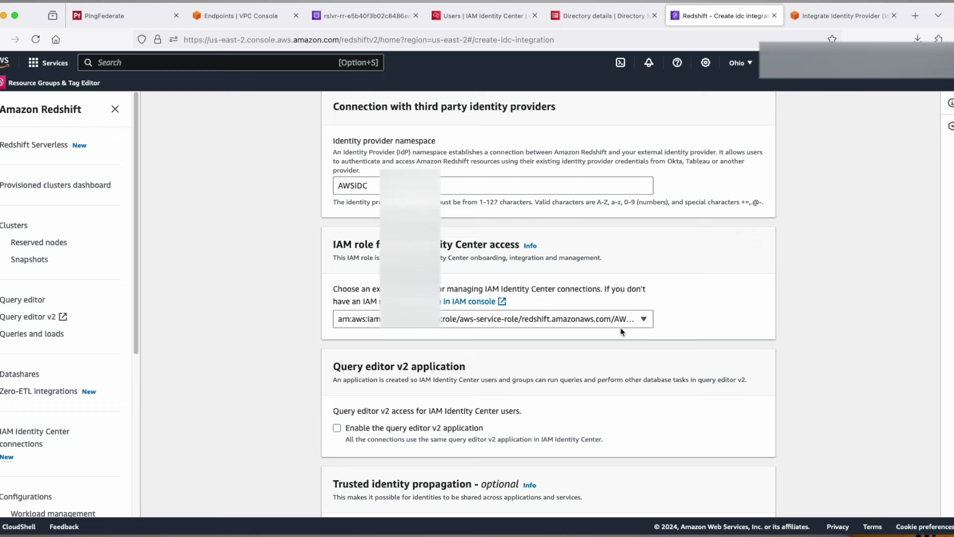
{"action": "left_click", "coordinate": [648, 319]}
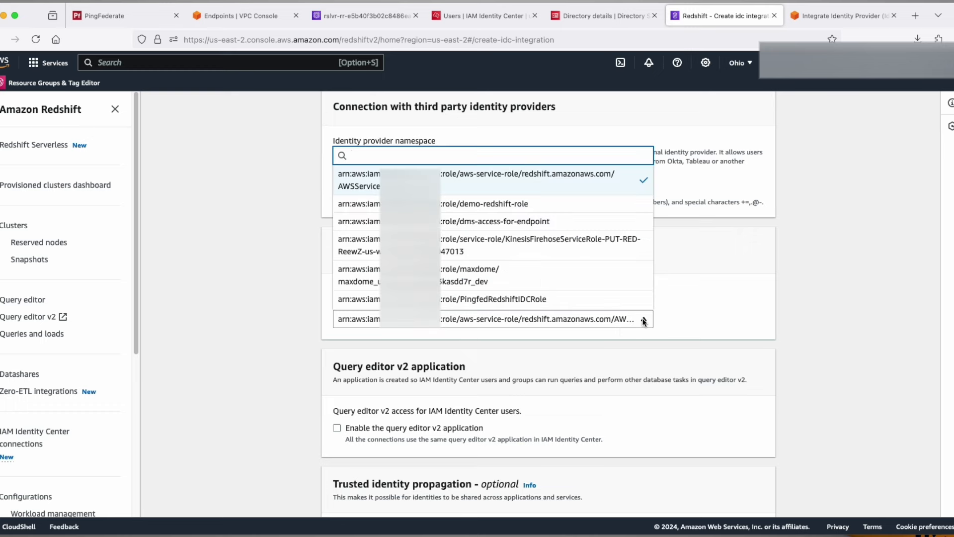
{"action": "left_click", "coordinate": [596, 204]}
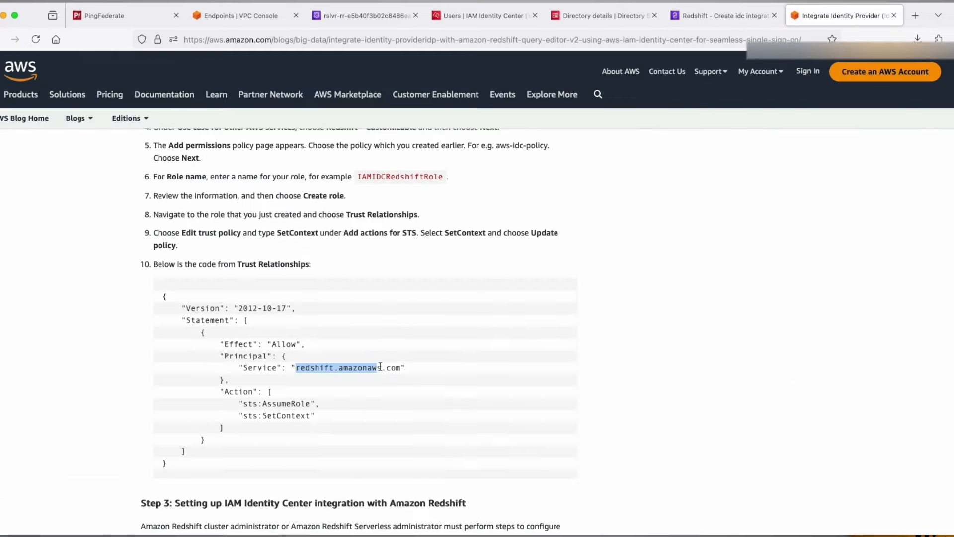
{"action": "scroll", "coordinate": [473, 311], "scroll_direction": "down", "scroll_amount": 2}
Copy the two-statement JSON policy from the blog post
{"action": "scroll", "coordinate": [472, 310], "scroll_direction": "up", "scroll_amount": 3}
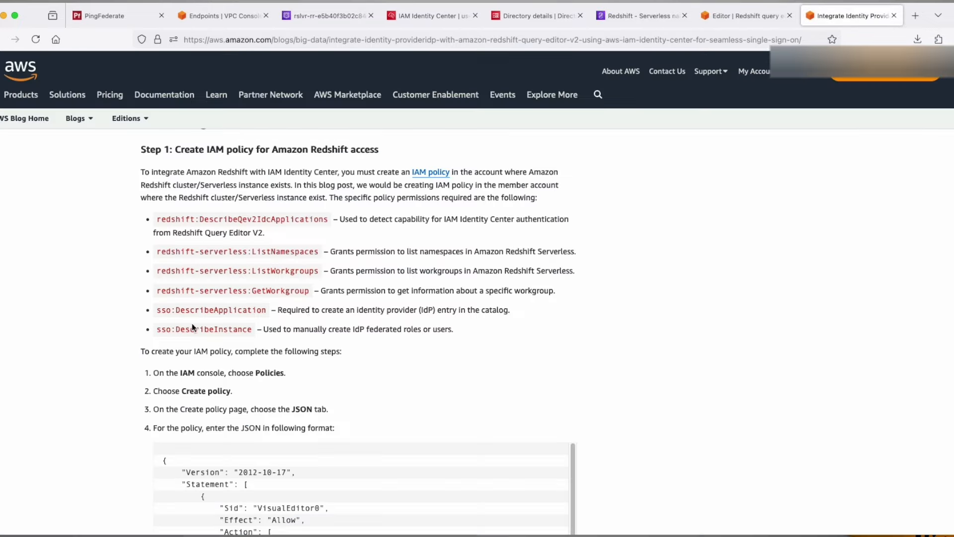
{"action": "scroll", "coordinate": [309, 310], "scroll_direction": "down", "scroll_amount": 2}
{"action": "scroll", "coordinate": [308, 311], "scroll_direction": "down", "scroll_amount": 10}
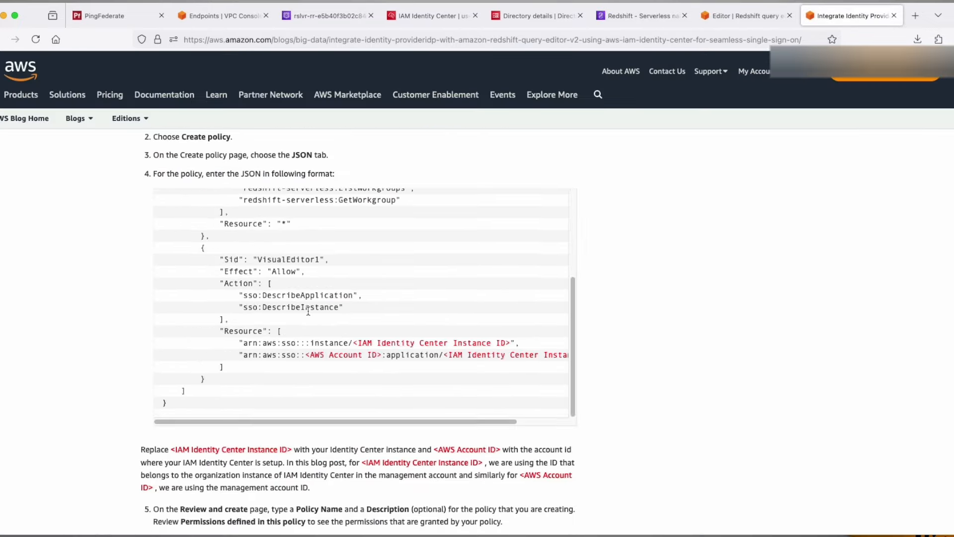
{"action": "left_click_drag", "start_coordinate": [396, 422], "coordinate": [475, 421]}
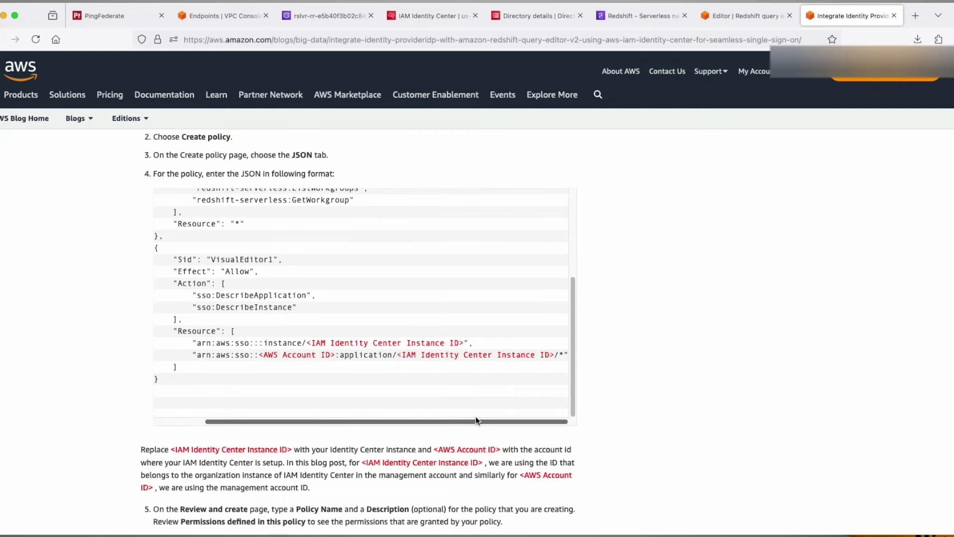
{"action": "scroll", "coordinate": [351, 367], "scroll_direction": "up", "scroll_amount": 10}
{"action": "left_click_drag", "start_coordinate": [239, 421], "coordinate": [169, 421]}
{"action": "left_click_drag", "start_coordinate": [162, 206], "coordinate": [239, 404]}
{"action": "scroll", "coordinate": [296, 310], "scroll_direction": "up", "scroll_amount": 10}
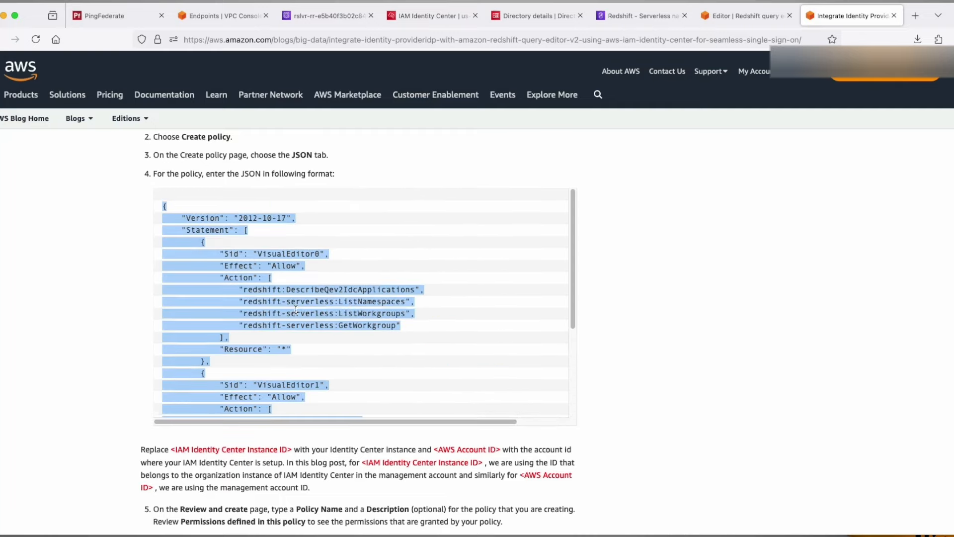
Start an inline policy on demo-redshift-role and paste in the copied JSON
{"action": "left_click", "coordinate": [636, 16]}
{"action": "left_click", "coordinate": [208, 380]}
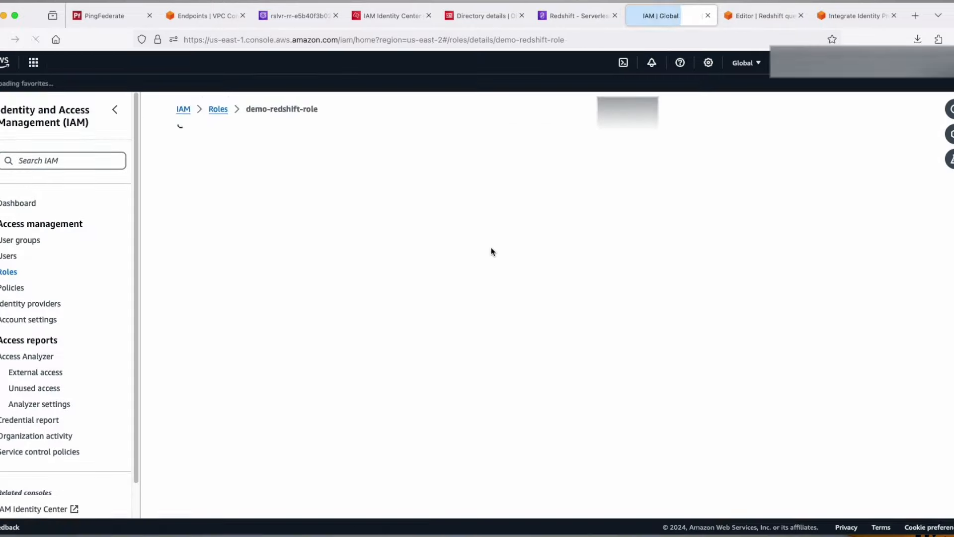
{"action": "left_click", "coordinate": [840, 213]}
{"action": "left_click", "coordinate": [835, 311]}
{"action": "key", "text": "ctrl+a"}
{"action": "key", "text": "ctrl+v"}
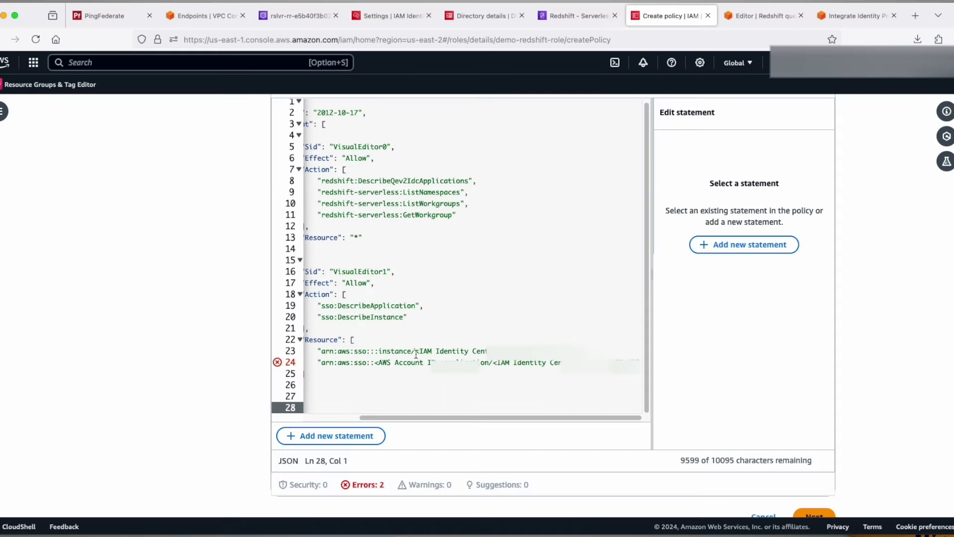
Replace the policy's placeholders with the Identity Center instance ID and AWS account ID
{"action": "left_click_drag", "start_coordinate": [415, 350], "coordinate": [627, 363]}
{"action": "key", "text": "super+v"}
{"action": "key", "text": "super+v"}
{"action": "left_click", "coordinate": [487, 226]}
{"action": "left_click", "coordinate": [862, 63]}
{"action": "left_click", "coordinate": [810, 107]}
{"action": "left_click", "coordinate": [487, 328]}
{"action": "left_click_drag", "start_coordinate": [415, 363], "coordinate": [481, 363]}
{"action": "key", "text": "super+v"}
{"action": "left_click", "coordinate": [519, 390]}
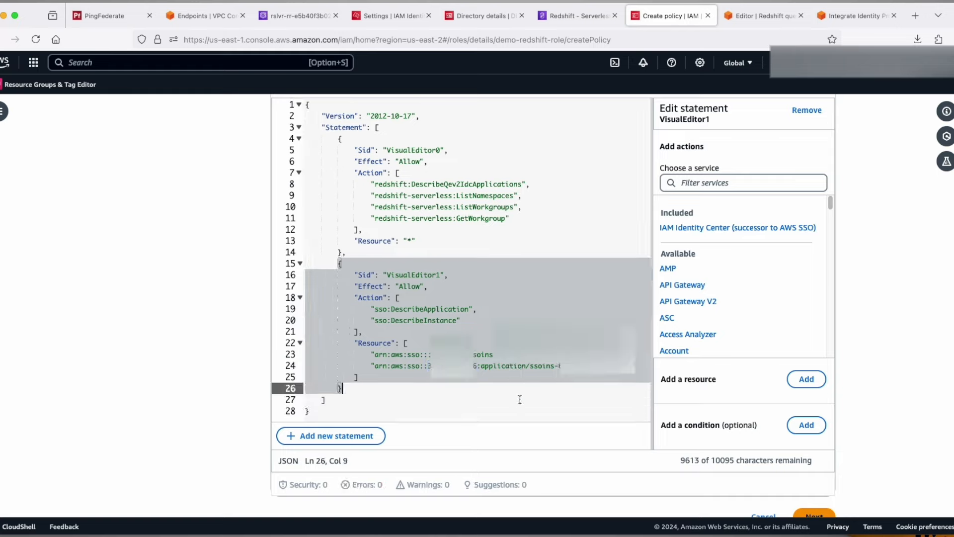
{"action": "scroll", "coordinate": [520, 399], "scroll_direction": "down", "scroll_amount": 1}
Name the policy redshift-iamidc-access and create it
{"action": "left_click", "coordinate": [812, 484]}
{"action": "type", "text": "redshift-iamidc-access"}
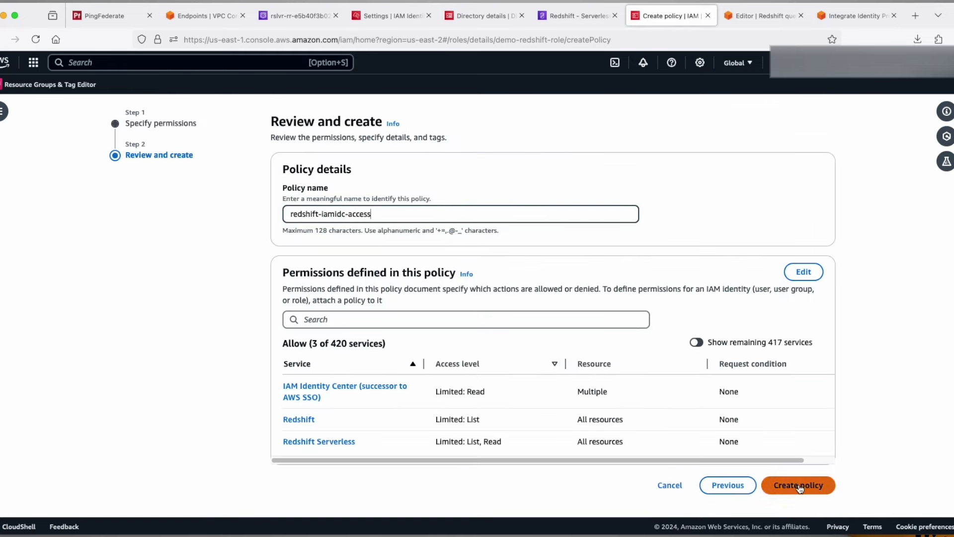
{"action": "left_click", "coordinate": [798, 485]}
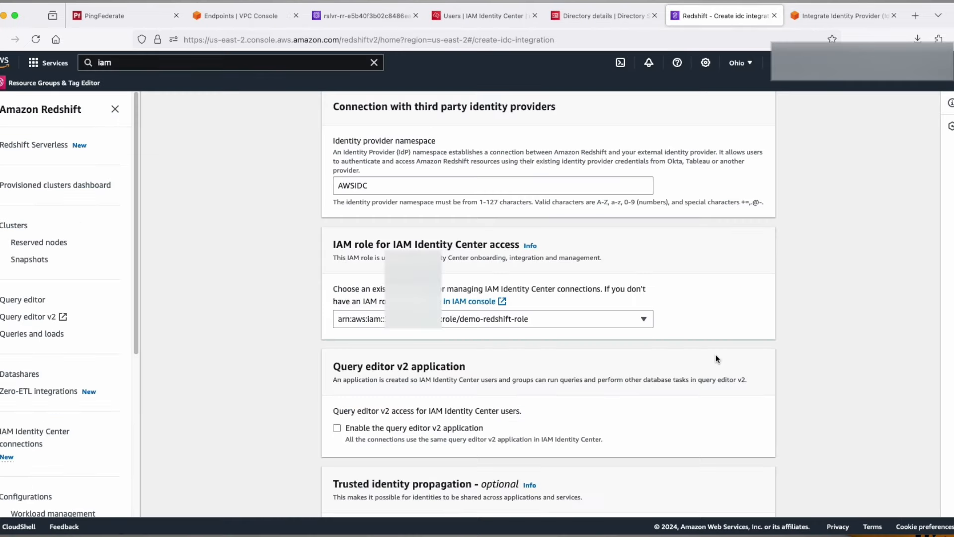
Enable the query editor v2 application and choose No for third-party client connections
{"action": "scroll", "coordinate": [715, 356], "scroll_direction": "down", "scroll_amount": 3}
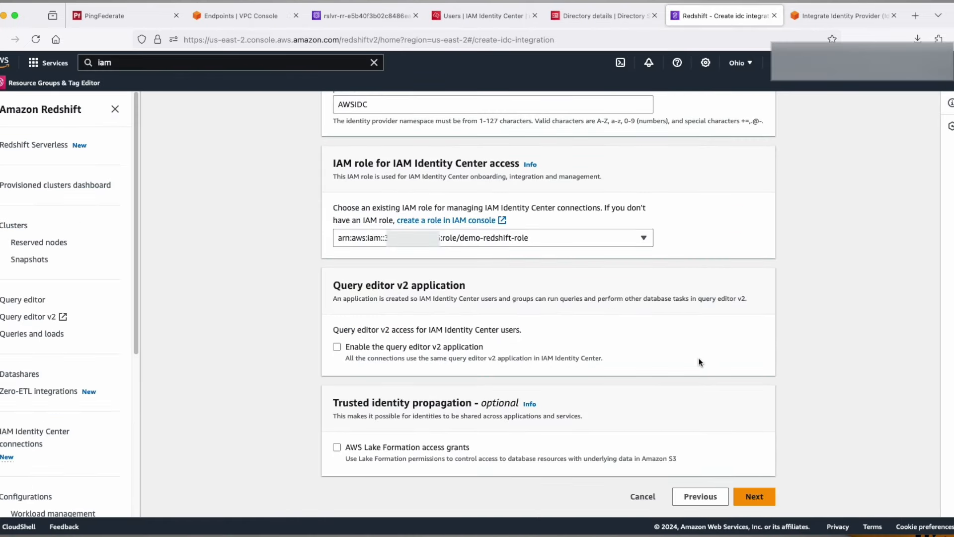
{"action": "left_click", "coordinate": [337, 347]}
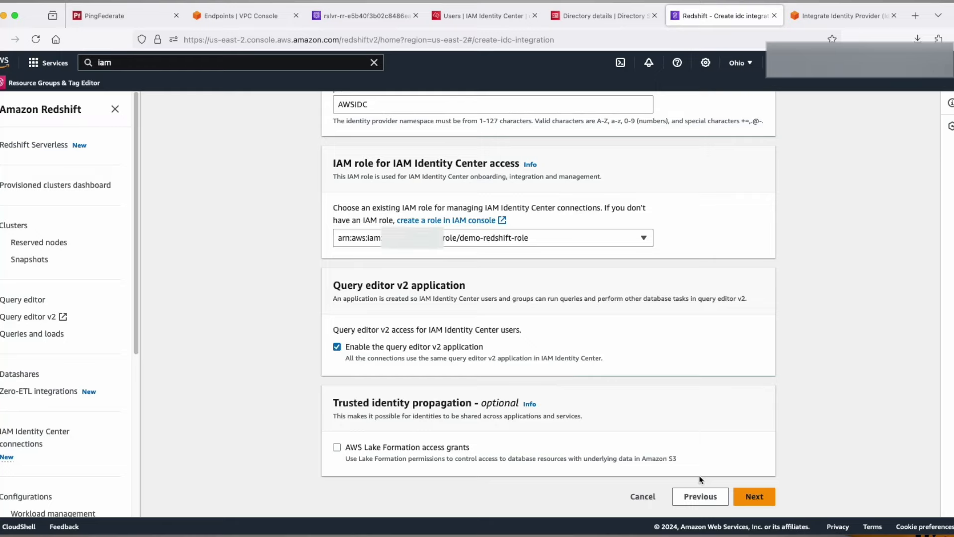
{"action": "left_click", "coordinate": [753, 496]}
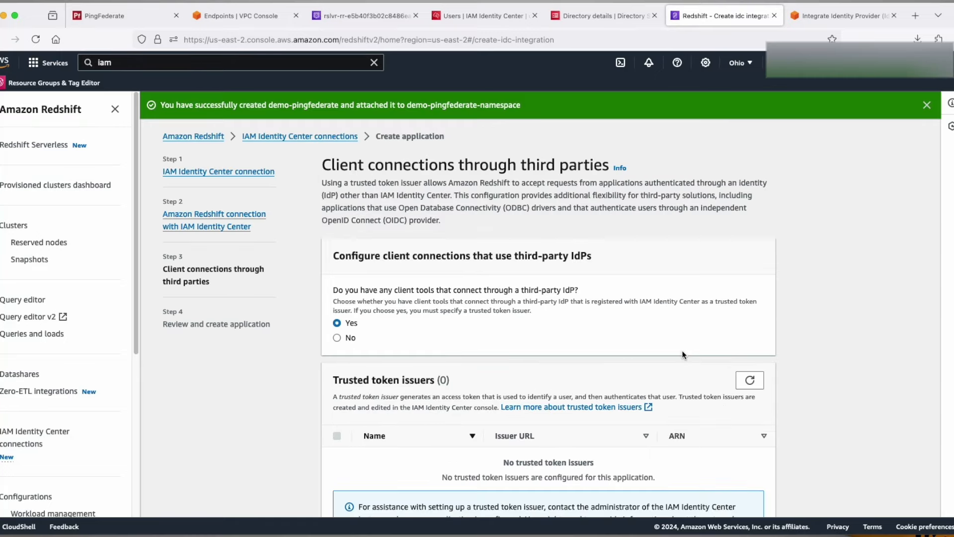
{"action": "scroll", "coordinate": [683, 354], "scroll_direction": "down", "scroll_amount": 3}
{"action": "left_click", "coordinate": [341, 213]}
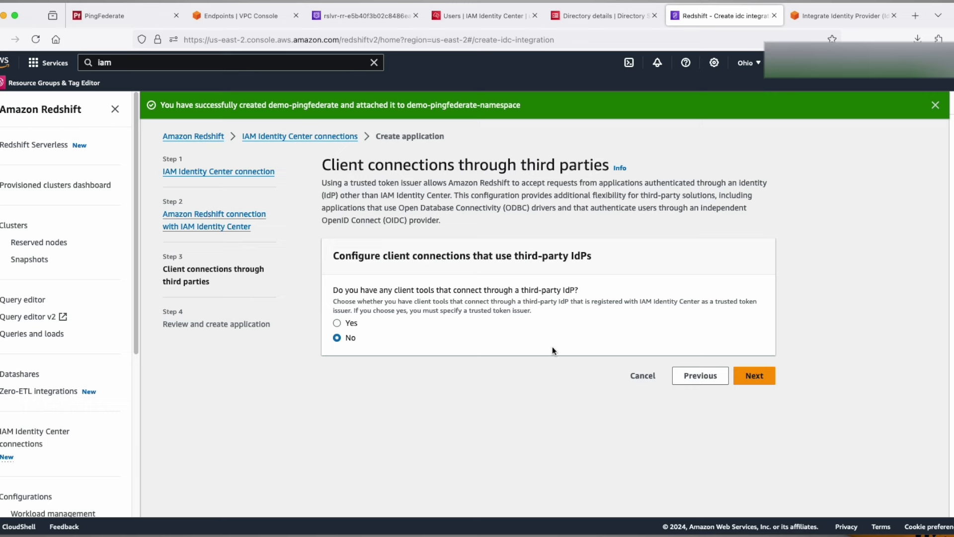
{"action": "left_click", "coordinate": [754, 377]}
Create the Identity Center application, then view its assigned groups
{"action": "scroll", "coordinate": [878, 428], "scroll_direction": "down", "scroll_amount": 10}
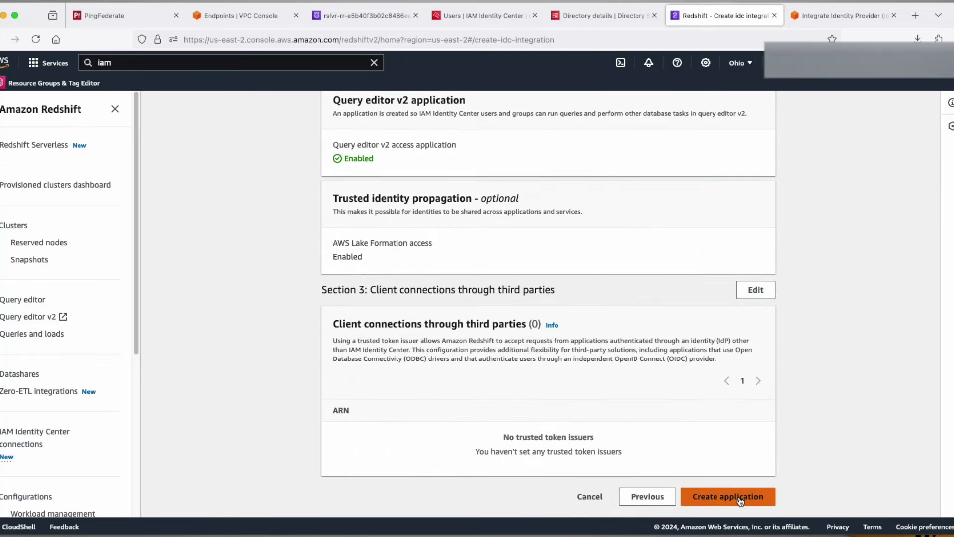
{"action": "scroll", "coordinate": [741, 488], "scroll_direction": "up", "scroll_amount": 1}
{"action": "left_click", "coordinate": [728, 507]}
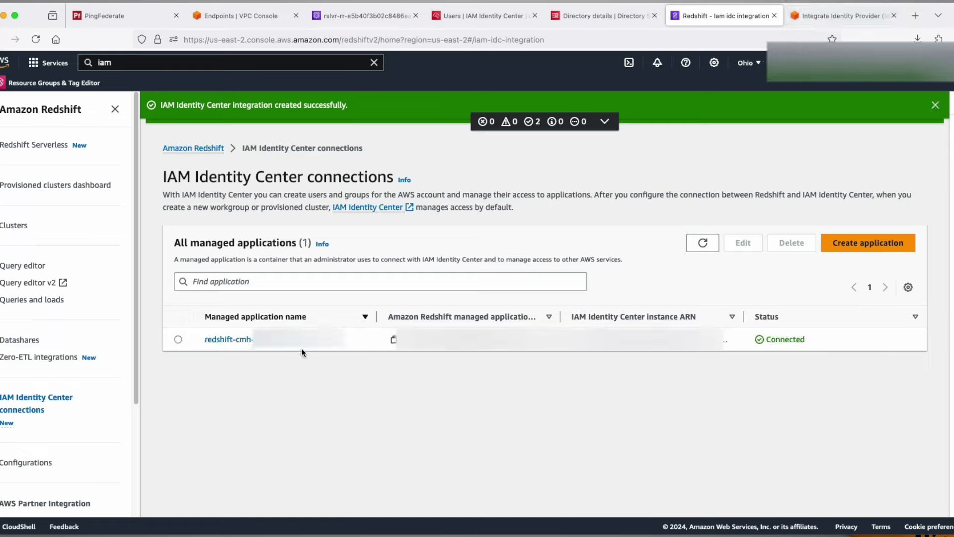
{"action": "left_click", "coordinate": [278, 338]}
{"action": "left_click", "coordinate": [245, 352]}
Assign the sales and finance groups, then start a user-name-and-password connection in query editor v2
{"action": "scroll", "coordinate": [443, 364], "scroll_direction": "down", "scroll_amount": 2}
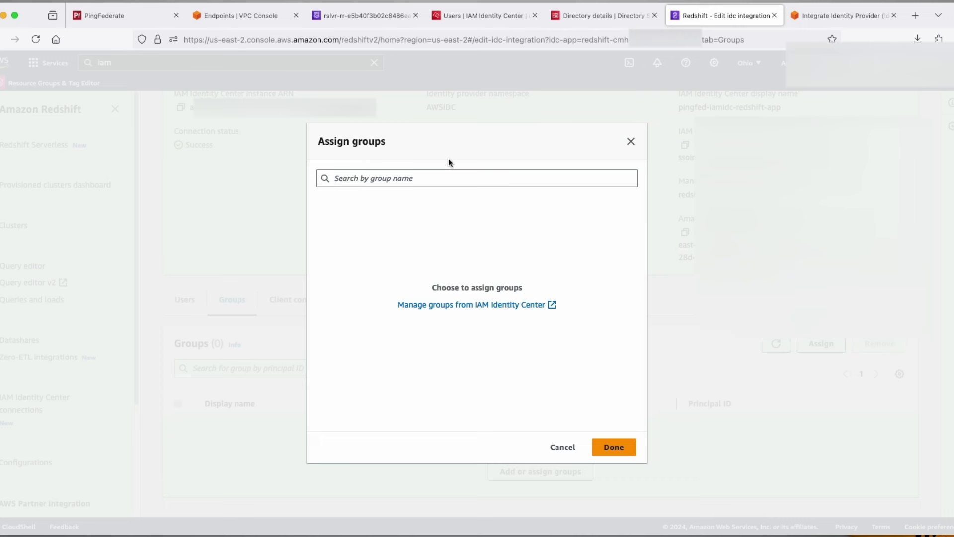
{"action": "left_click", "coordinate": [435, 180]}
{"action": "type", "text": "sales"}
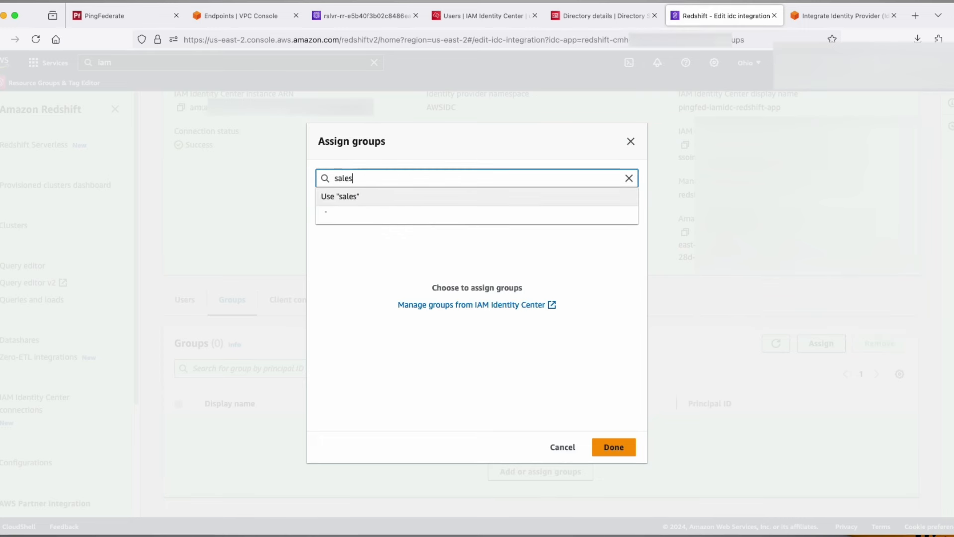
{"action": "left_click", "coordinate": [373, 236]}
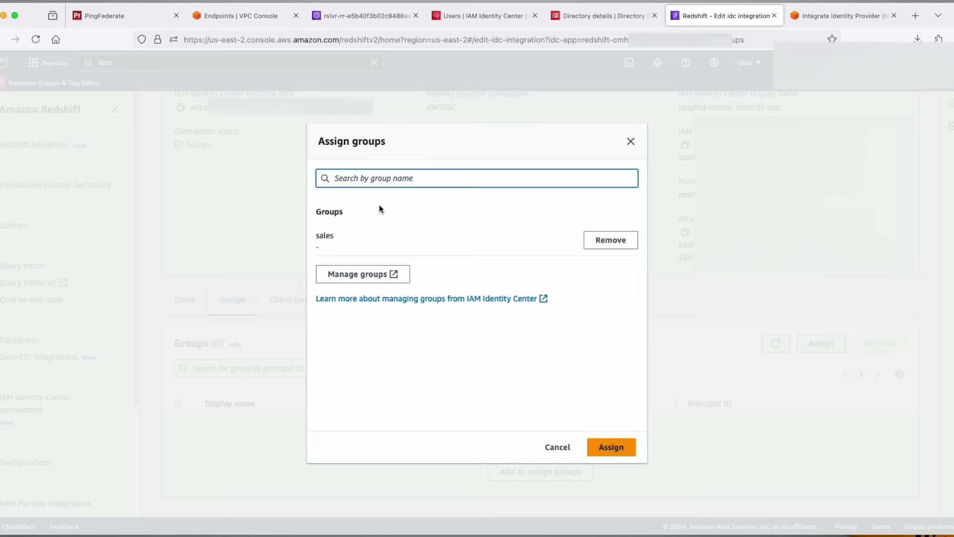
{"action": "type", "text": "finance"}
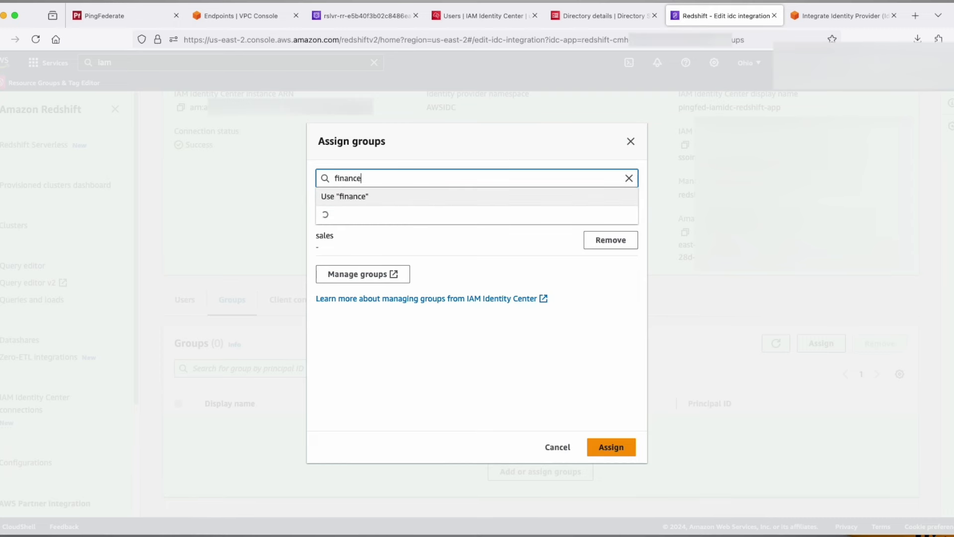
{"action": "left_click", "coordinate": [348, 236]}
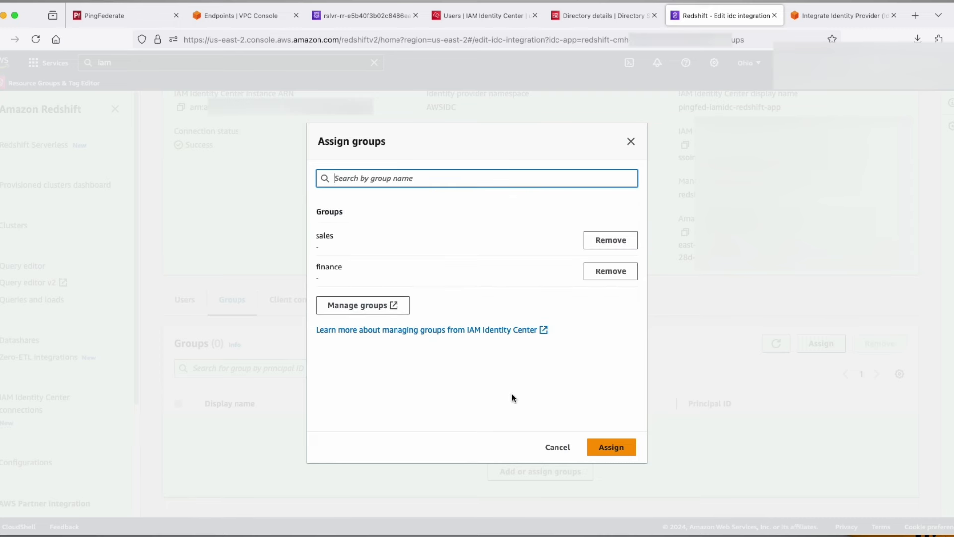
{"action": "left_click", "coordinate": [618, 448]}
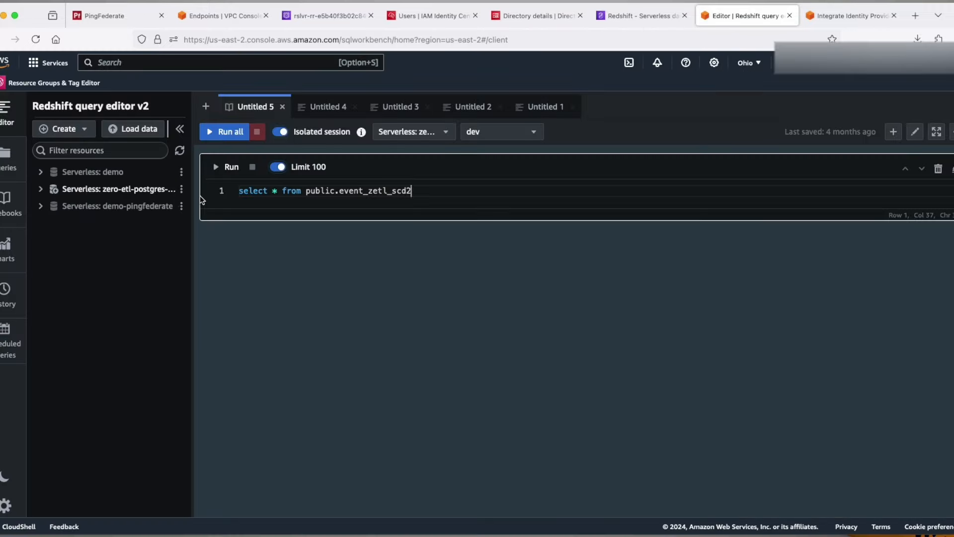
{"action": "left_click", "coordinate": [169, 206]}
{"action": "left_click", "coordinate": [319, 272]}
Connect to the database as user admin with its password
{"action": "left_click", "coordinate": [350, 381]}
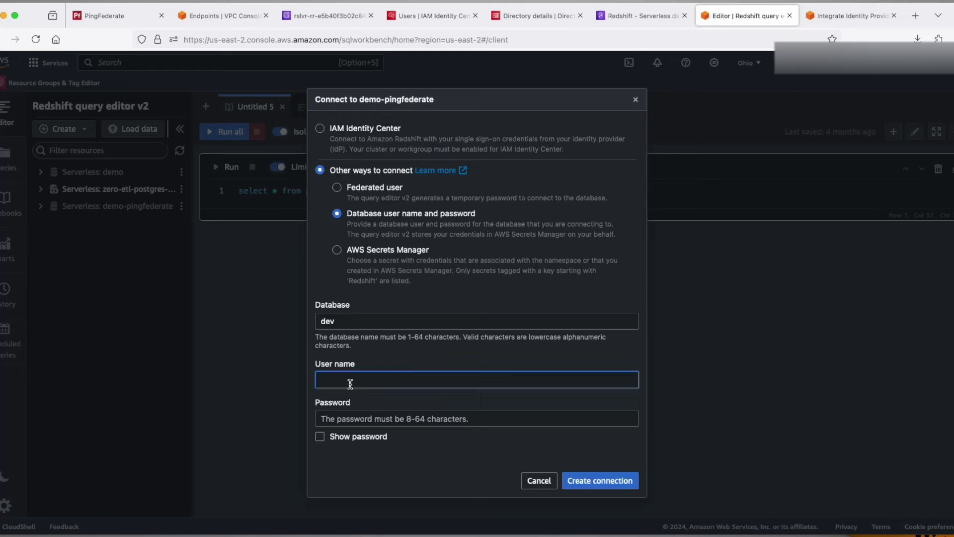
{"action": "type", "text": "admin"}
{"action": "key", "text": "Tab"}
{"action": "type", "text": "********"}
{"action": "key", "text": "Return"}
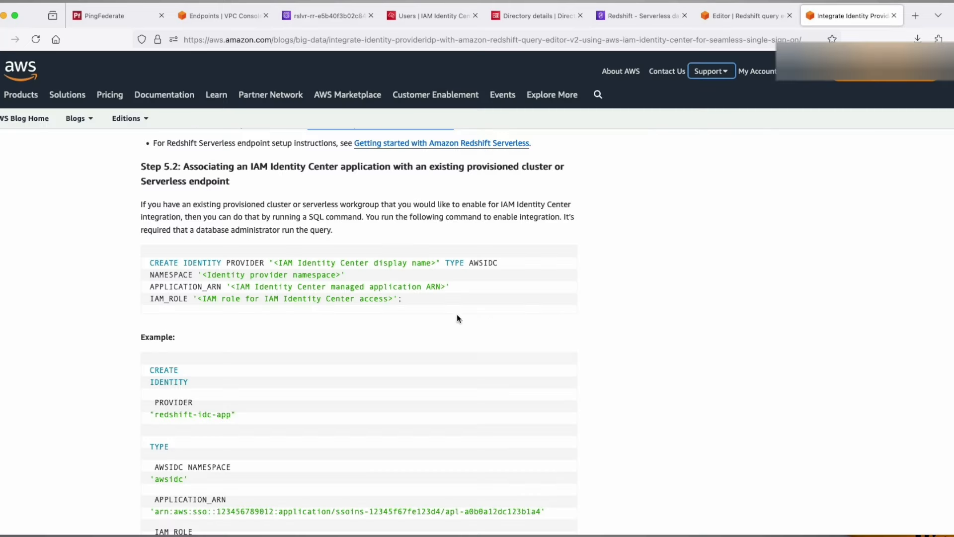
Replace the NAMESPACE placeholder with awsidc and select the application ARN placeholder
{"action": "scroll", "coordinate": [457, 318], "scroll_direction": "down", "scroll_amount": 2}
{"action": "left_click_drag", "start_coordinate": [149, 205], "coordinate": [404, 247]}
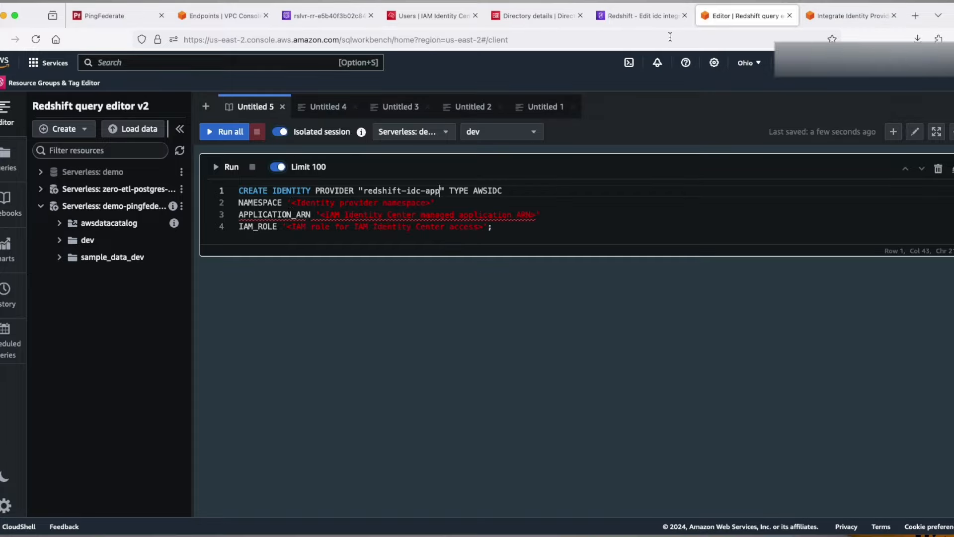
{"action": "left_click_drag", "start_coordinate": [433, 202], "coordinate": [562, 219]}
{"action": "type", "text": "awsidc"}
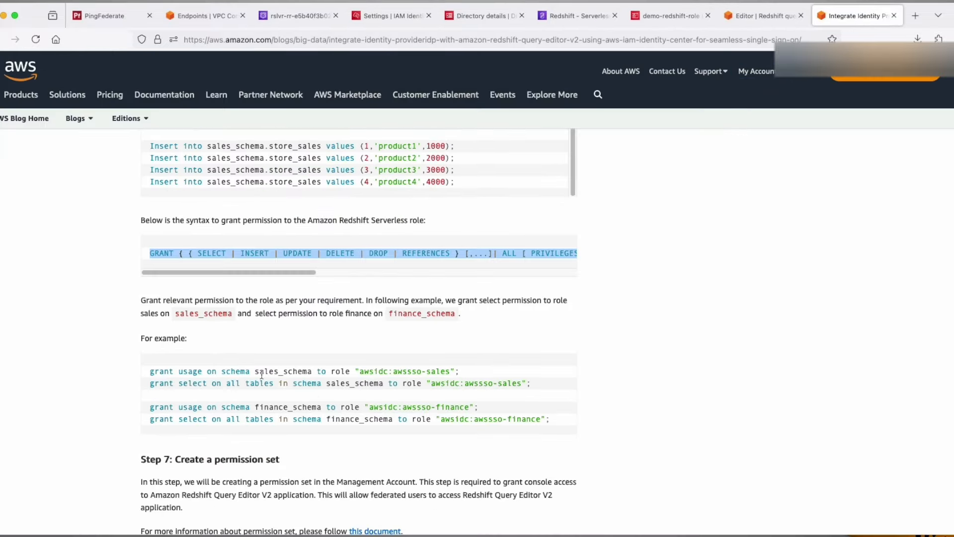
{"action": "left_click_drag", "start_coordinate": [549, 418], "coordinate": [145, 370]}
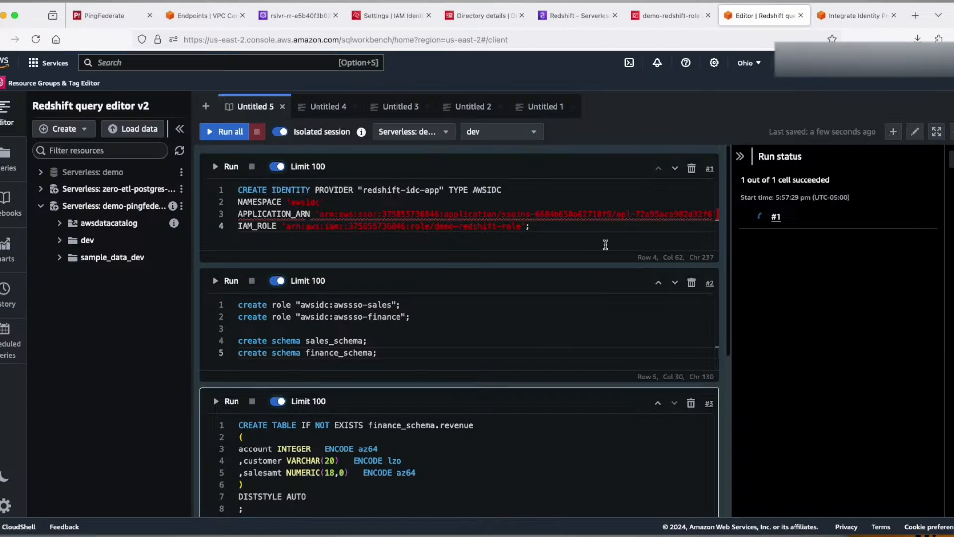
{"action": "scroll", "coordinate": [460, 328], "scroll_direction": "down", "scroll_amount": 8}
{"action": "scroll", "coordinate": [459, 328], "scroll_direction": "up", "scroll_amount": 6}
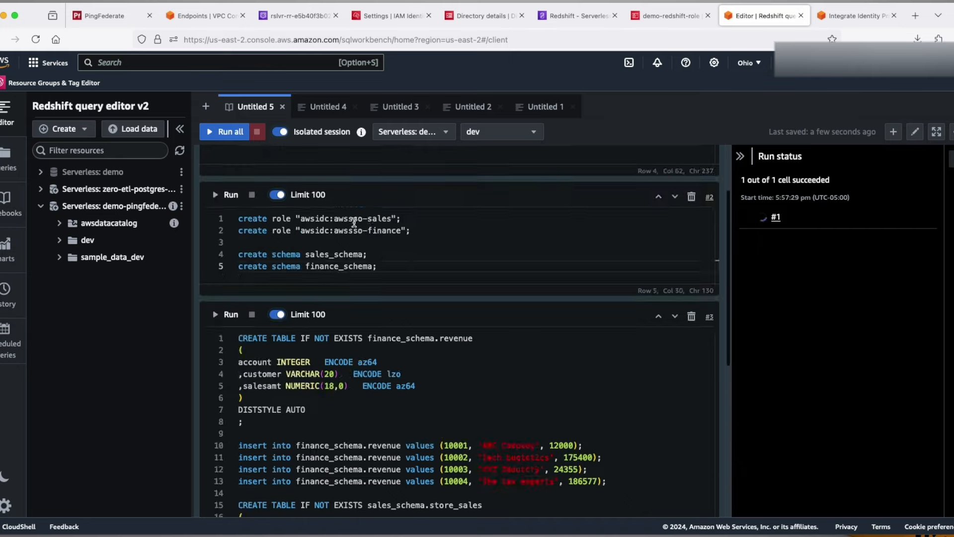
{"action": "scroll", "coordinate": [459, 328], "scroll_direction": "down", "scroll_amount": 1}
Remove the awssso prefix from both role names and the grant statements
{"action": "double_click", "coordinate": [361, 191]}
{"action": "key", "text": "BackSpace"}
{"action": "double_click", "coordinate": [351, 202]}
{"action": "key", "text": "BackSpace"}
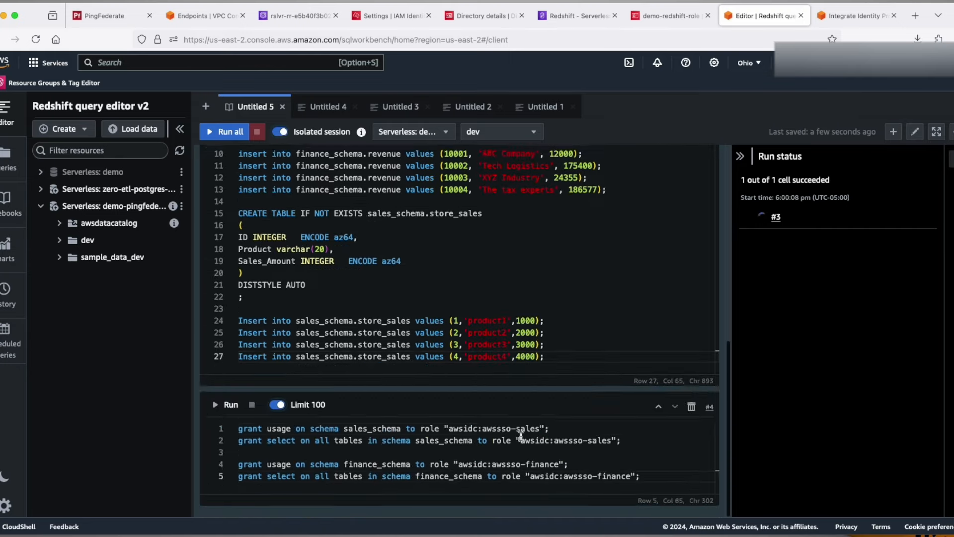
{"action": "double_click", "coordinate": [496, 428]}
{"action": "key", "text": "BackSpace"}
{"action": "double_click", "coordinate": [567, 439]}
{"action": "key", "text": "BackSpace"}
{"action": "double_click", "coordinate": [576, 476]}
{"action": "key", "text": "BackSpace"}
{"action": "double_click", "coordinate": [506, 463]}
{"action": "key", "text": "BackSpace"}
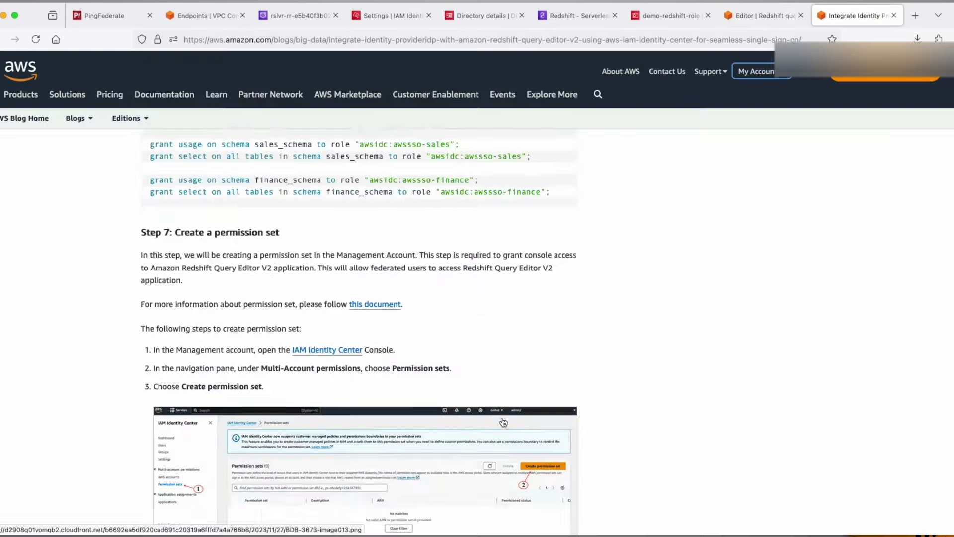
{"action": "scroll", "coordinate": [503, 422], "scroll_direction": "down", "scroll_amount": 4}
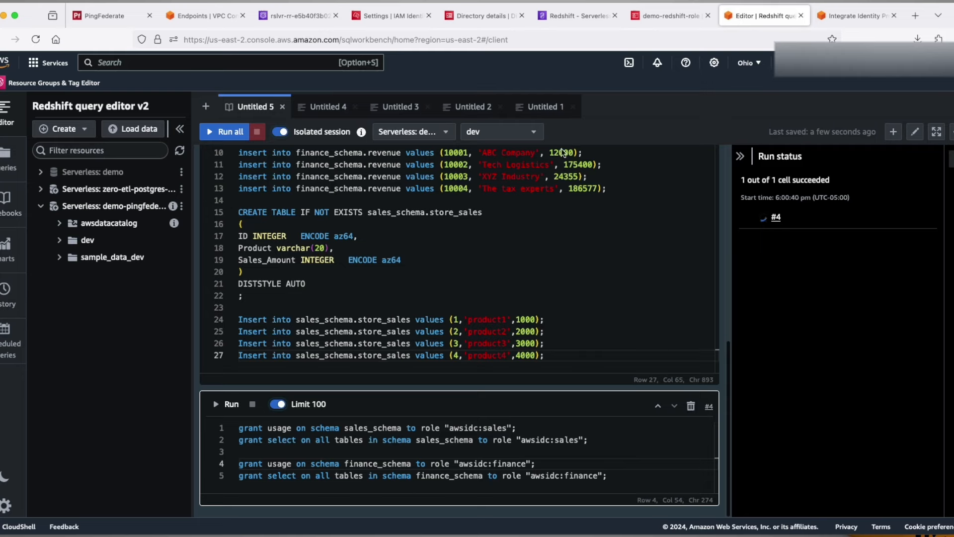
{"action": "scroll", "coordinate": [443, 334], "scroll_direction": "up", "scroll_amount": 5}
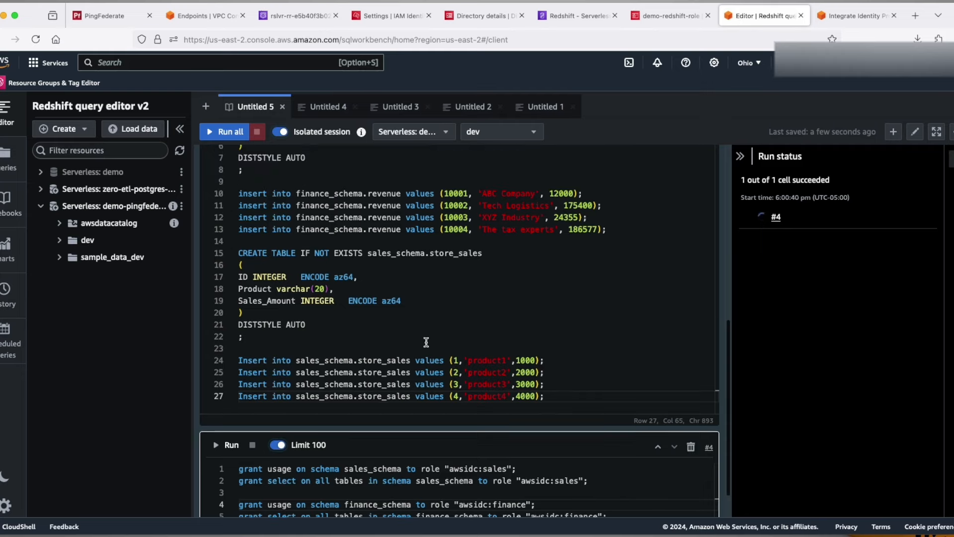
{"action": "scroll", "coordinate": [443, 334], "scroll_direction": "down", "scroll_amount": 3}
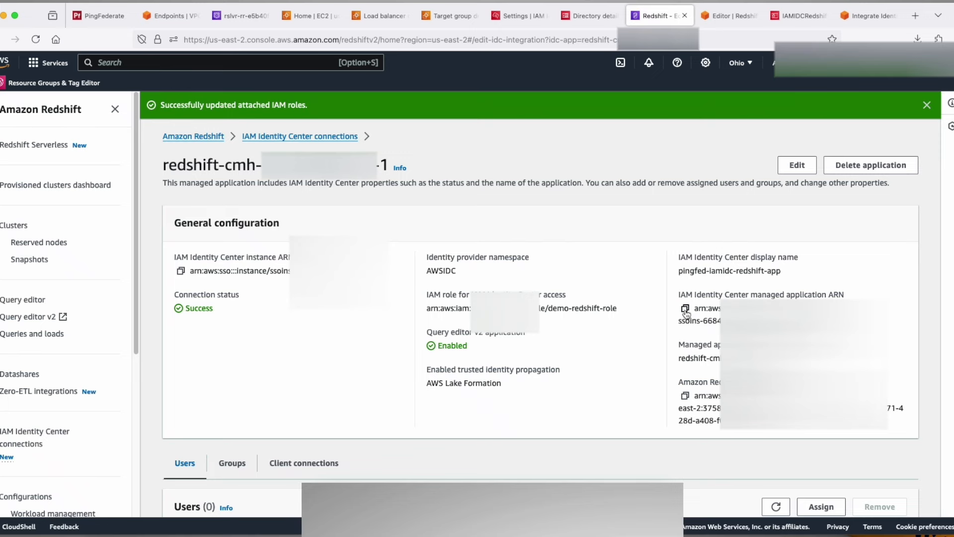
Copy the managed application ARN, then run the identity provider and roles-and-schemas cells
{"action": "left_click", "coordinate": [686, 307]}
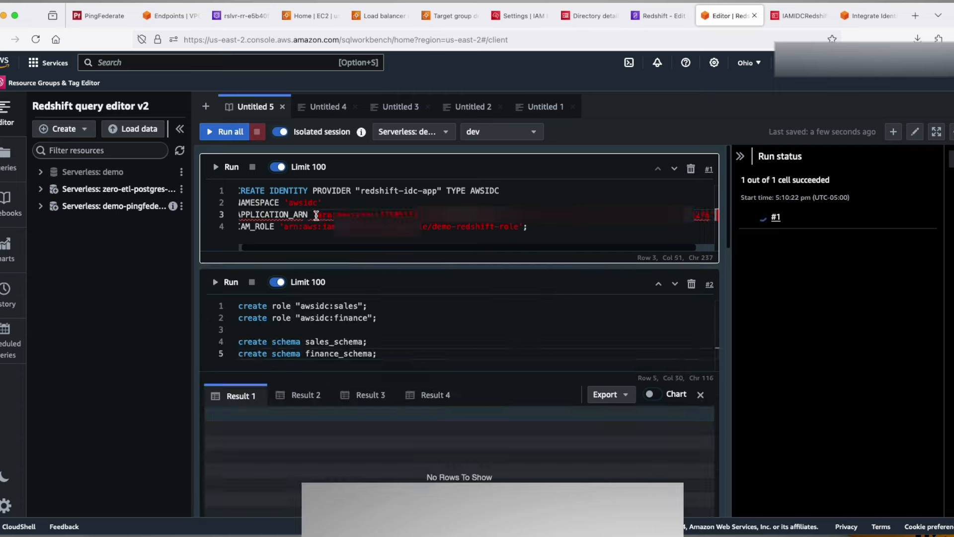
{"action": "left_click", "coordinate": [505, 227]}
{"action": "scroll", "coordinate": [326, 210], "scroll_direction": "left", "scroll_amount": 1}
{"action": "left_click", "coordinate": [224, 168]}
{"action": "scroll", "coordinate": [369, 277], "scroll_direction": "down", "scroll_amount": 2}
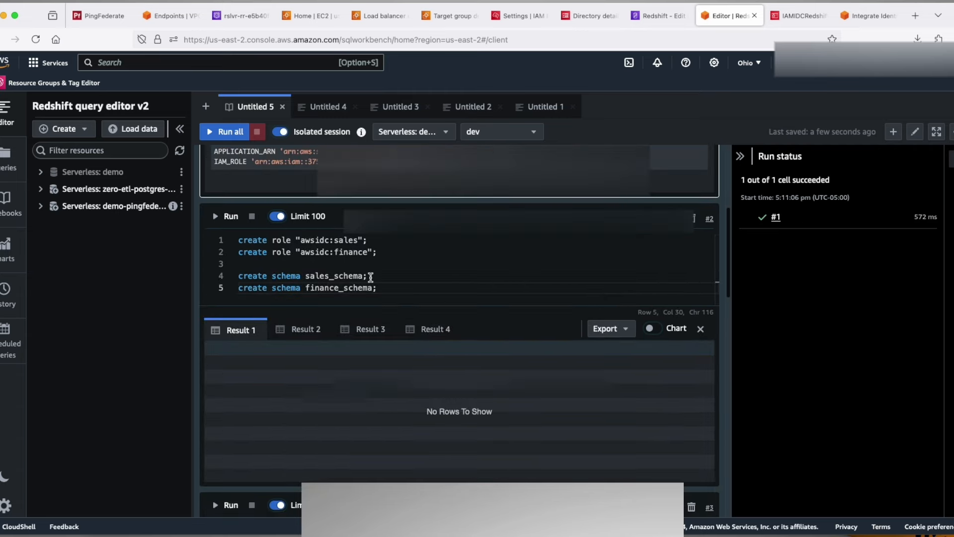
{"action": "left_click", "coordinate": [281, 212]}
{"action": "left_click", "coordinate": [229, 167]}
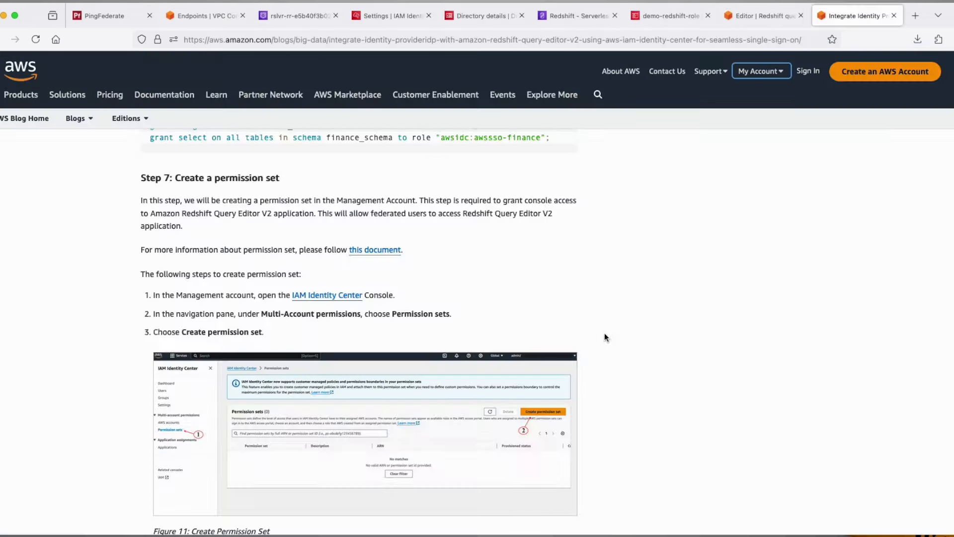
Start a custom permission set and search AWS managed policies for 'queryedit'
{"action": "scroll", "coordinate": [604, 332], "scroll_direction": "down", "scroll_amount": 9}
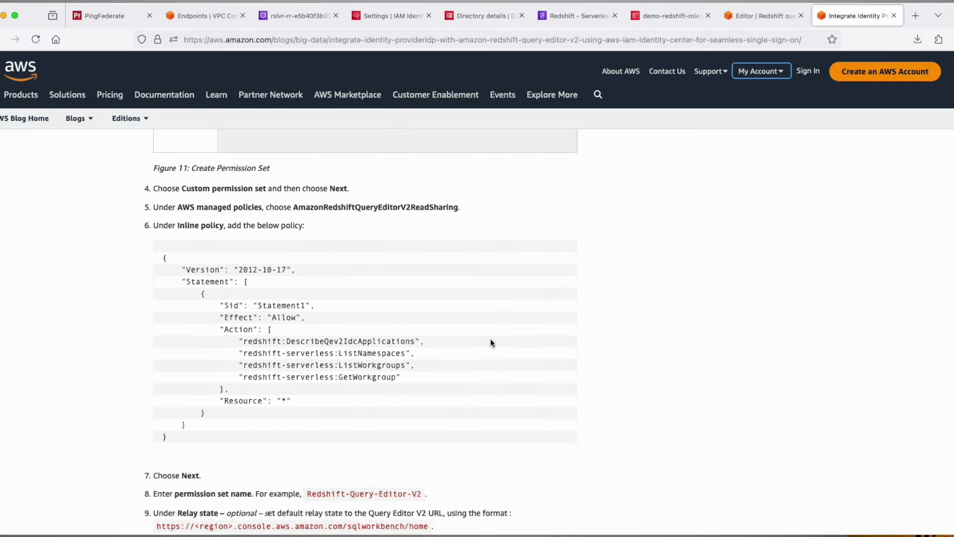
{"action": "scroll", "coordinate": [490, 340], "scroll_direction": "down", "scroll_amount": 2}
{"action": "scroll", "coordinate": [490, 341], "scroll_direction": "up", "scroll_amount": 4}
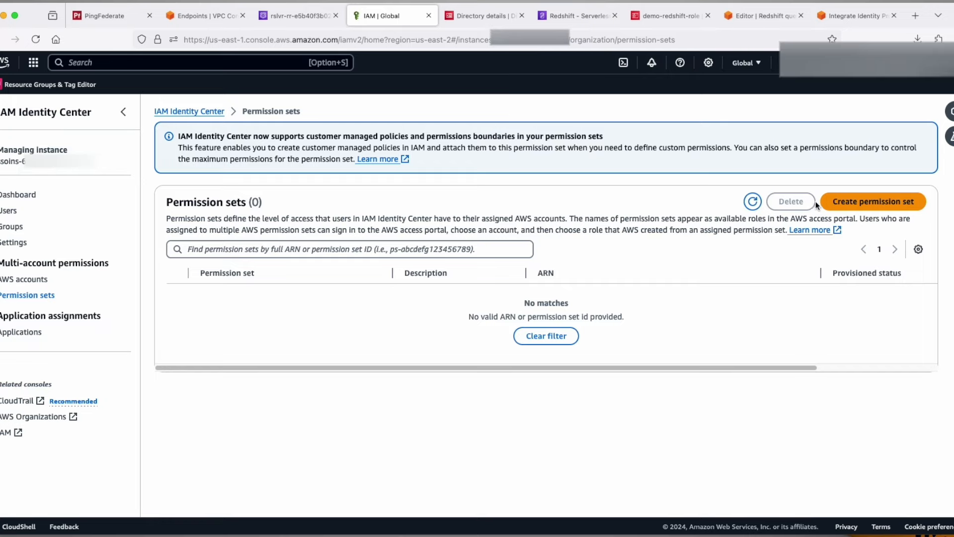
{"action": "left_click", "coordinate": [866, 201]}
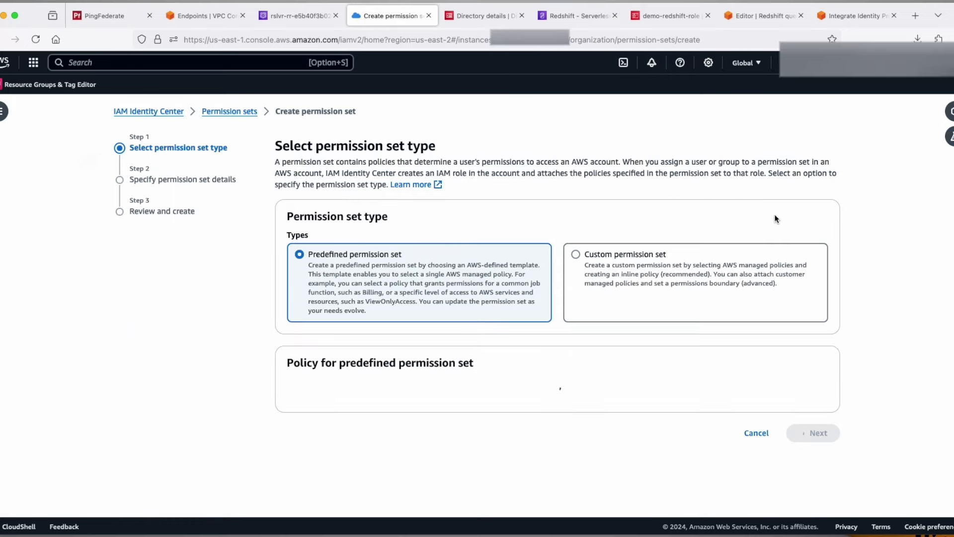
{"action": "left_click", "coordinate": [695, 294]}
{"action": "left_click", "coordinate": [824, 353]}
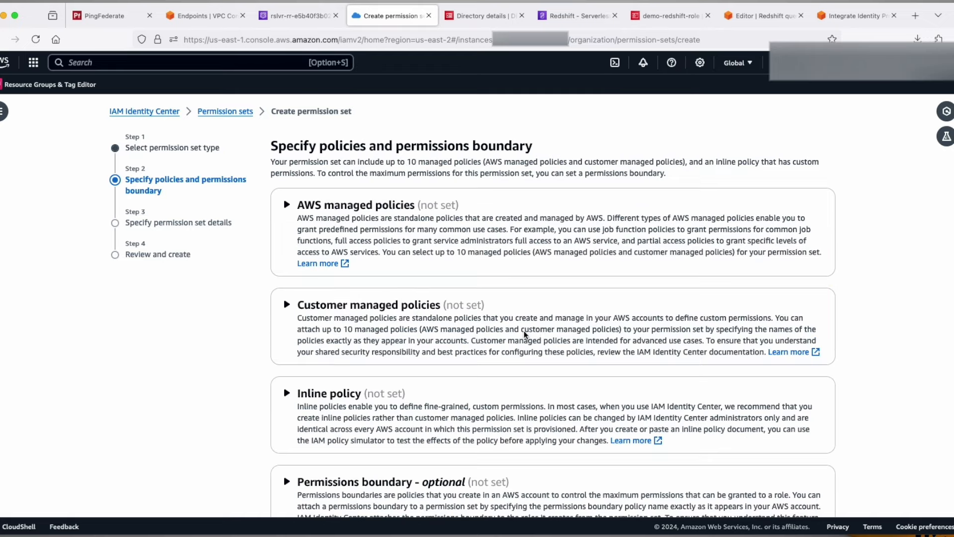
{"action": "scroll", "coordinate": [524, 330], "scroll_direction": "down", "scroll_amount": 2}
{"action": "left_click", "coordinate": [356, 129]}
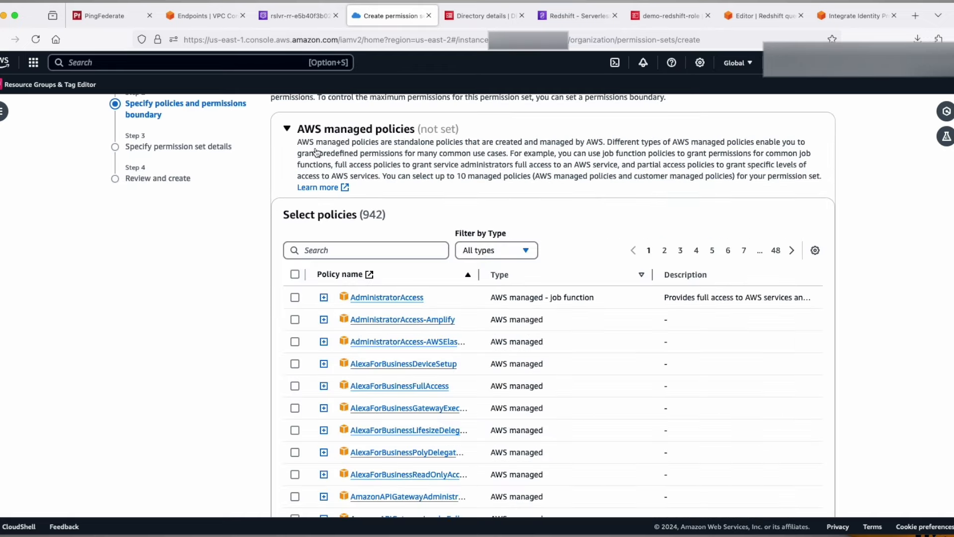
{"action": "left_click", "coordinate": [388, 249]}
{"action": "type", "text": "queryedit"}
Copy the blog's JSON policy and paste it as the inline policy
{"action": "left_click", "coordinate": [854, 15]}
{"action": "left_click_drag", "start_coordinate": [175, 438], "coordinate": [158, 263]}
{"action": "key", "text": "super+c"}
{"action": "left_click", "coordinate": [390, 16]}
{"action": "key", "text": "super+v"}
{"action": "scroll", "coordinate": [903, 381], "scroll_direction": "down", "scroll_amount": 6}
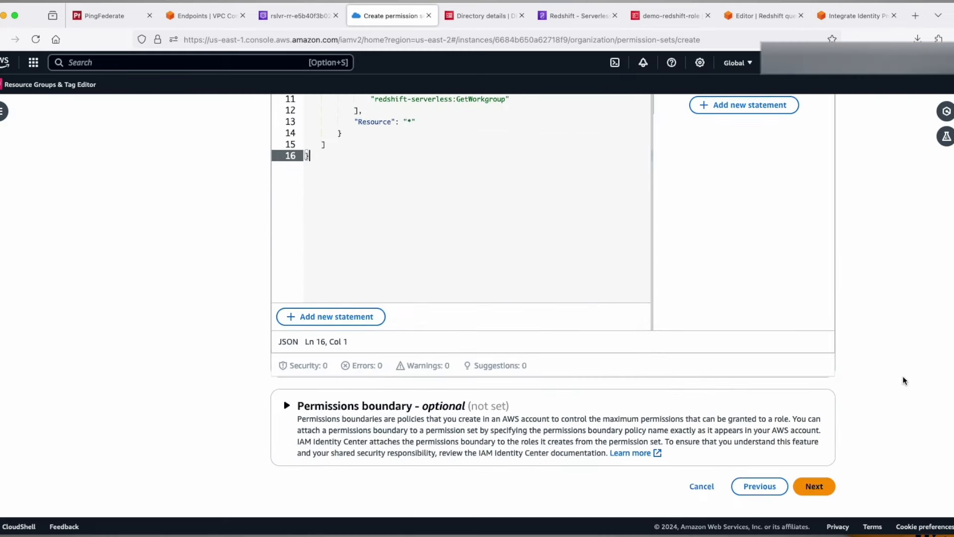
{"action": "left_click", "coordinate": [814, 486]}
Name it redshift-qev2-permissionset, describe it 'redshift qev2 permission set', and paste the relay state URL
{"action": "type", "text": "redshif"}
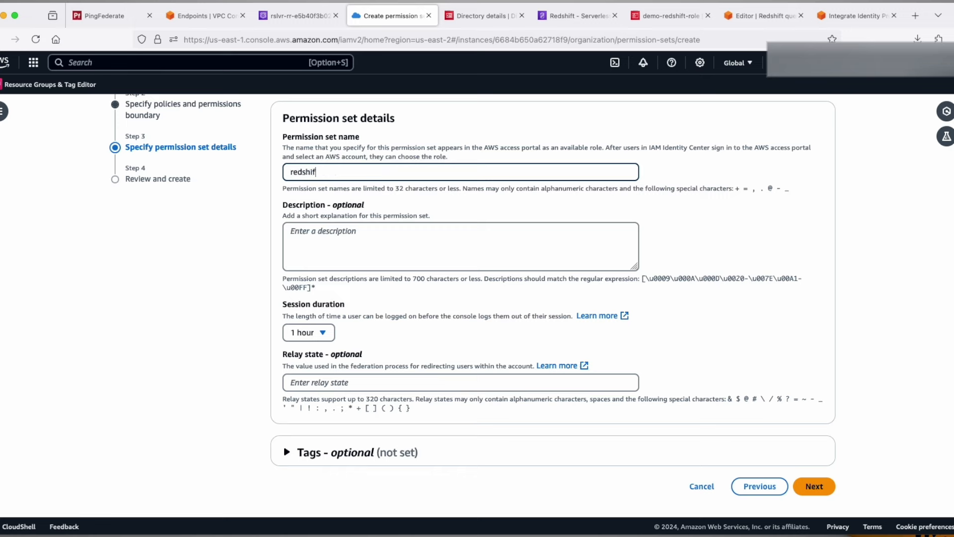
{"action": "type", "text": "t-qev2-permissionset"}
{"action": "key", "text": "Tab"}
{"action": "type", "text": "redshift qev2 permission set"}
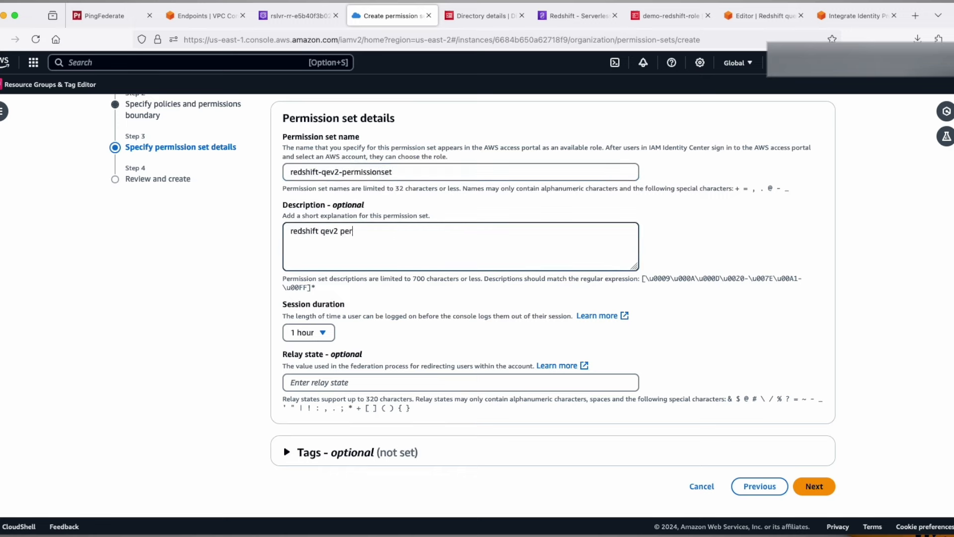
{"action": "left_click", "coordinate": [349, 383]}
{"action": "key", "text": "super+v"}
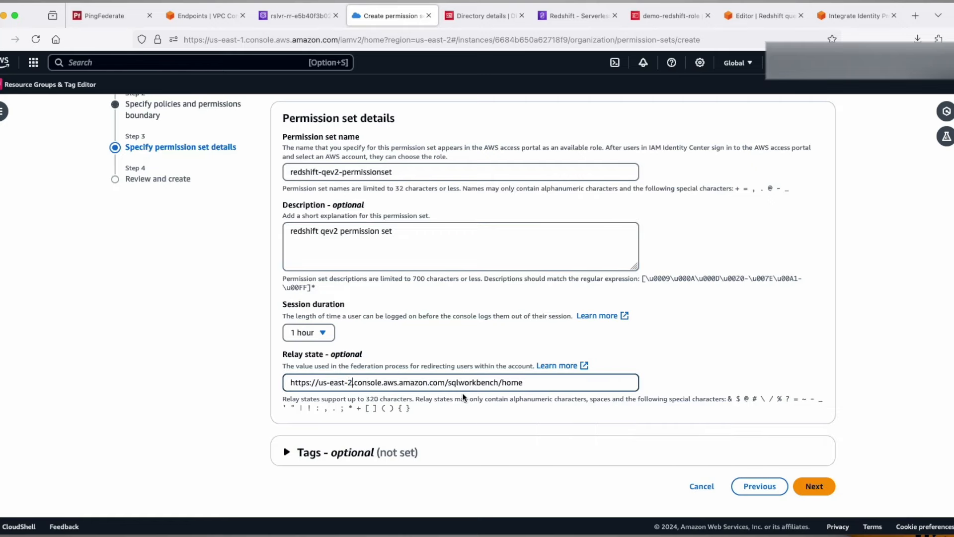
{"action": "left_click", "coordinate": [815, 486]}
{"action": "scroll", "coordinate": [815, 487], "scroll_direction": "down", "scroll_amount": 15}
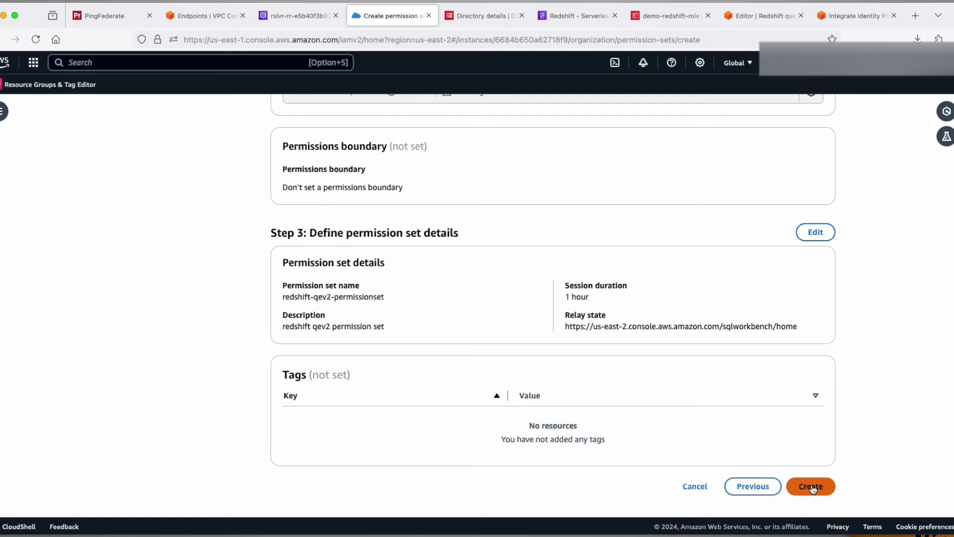
{"action": "scroll", "coordinate": [639, 329], "scroll_direction": "up", "scroll_amount": 10}
{"action": "scroll", "coordinate": [726, 442], "scroll_direction": "down", "scroll_amount": 10}
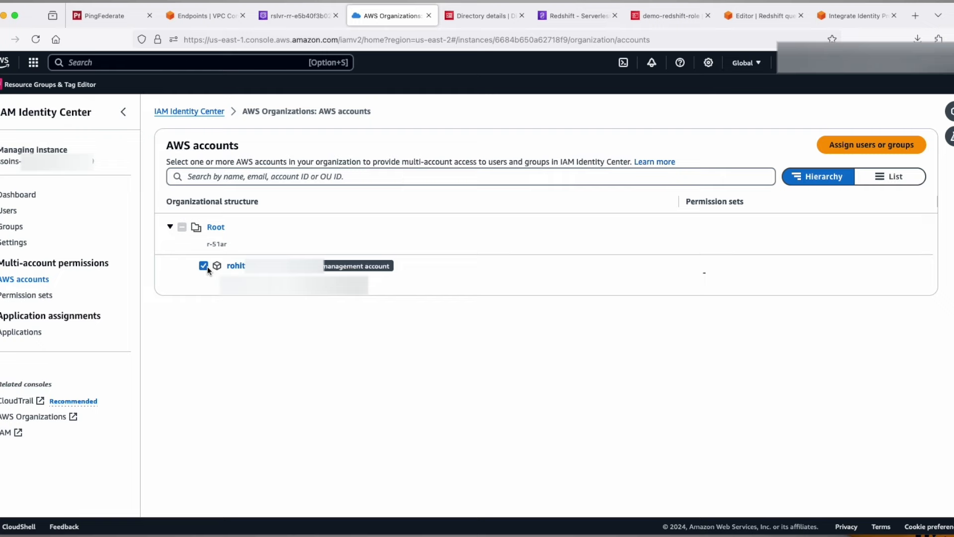
Assign the finance and sales groups to the account with redshift-qev2-permissionset and submit
{"action": "left_click", "coordinate": [887, 144]}
{"action": "left_click", "coordinate": [298, 270]}
{"action": "left_click", "coordinate": [292, 355]}
{"action": "left_click", "coordinate": [295, 412]}
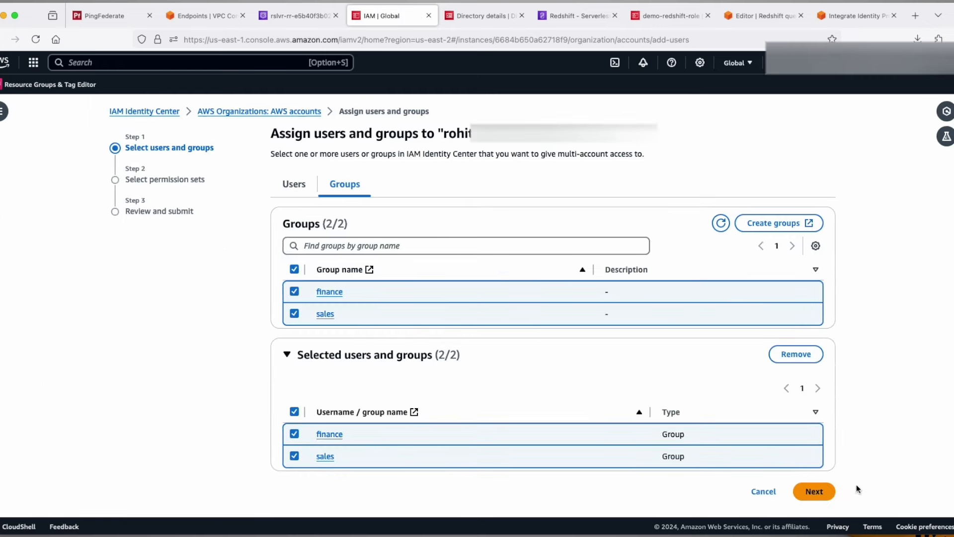
{"action": "left_click", "coordinate": [814, 491]}
{"action": "left_click", "coordinate": [300, 285]}
{"action": "left_click", "coordinate": [821, 347]}
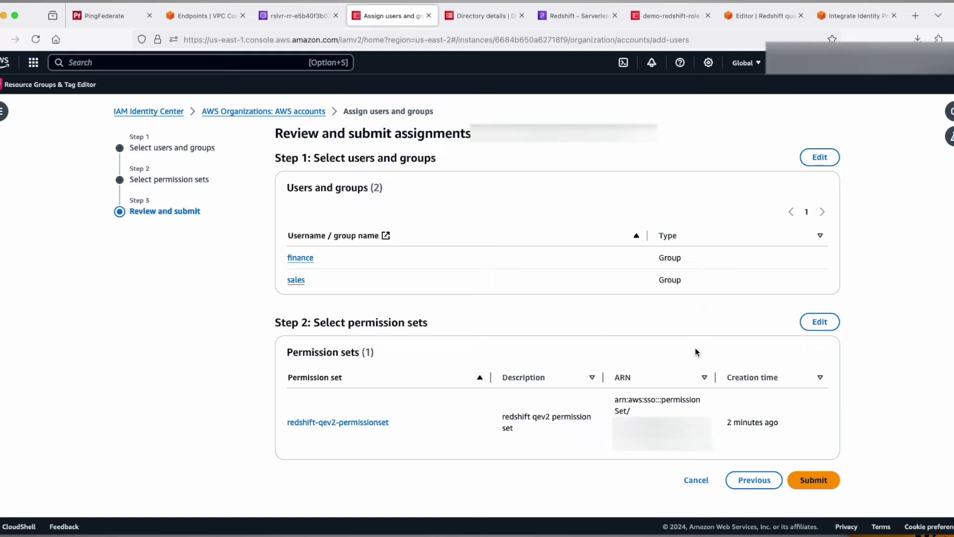
{"action": "left_click", "coordinate": [813, 480]}
Check the blog for the next step, then go to IAM Identity Center Settings
{"action": "scroll", "coordinate": [773, 430], "scroll_direction": "down", "scroll_amount": 2}
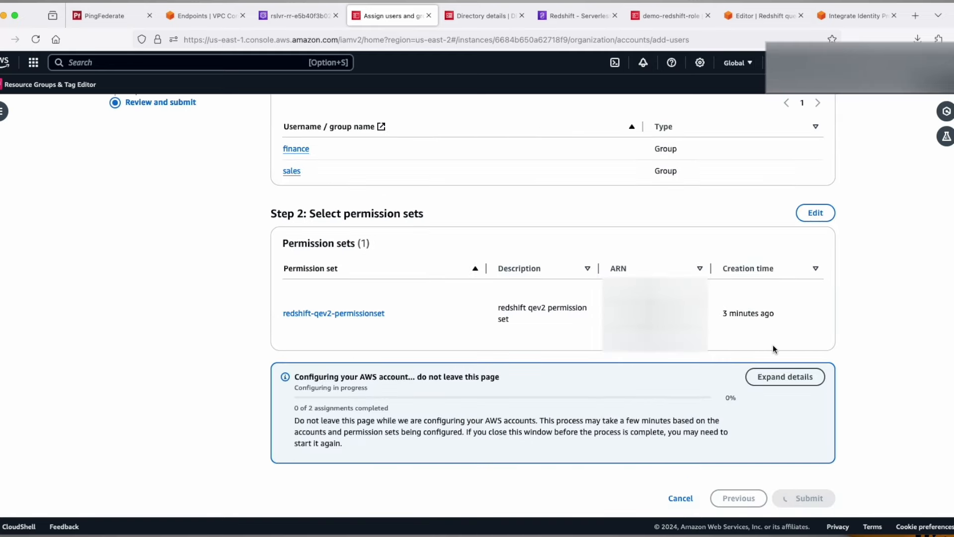
{"action": "left_click", "coordinate": [869, 19]}
{"action": "scroll", "coordinate": [633, 411], "scroll_direction": "down", "scroll_amount": 3}
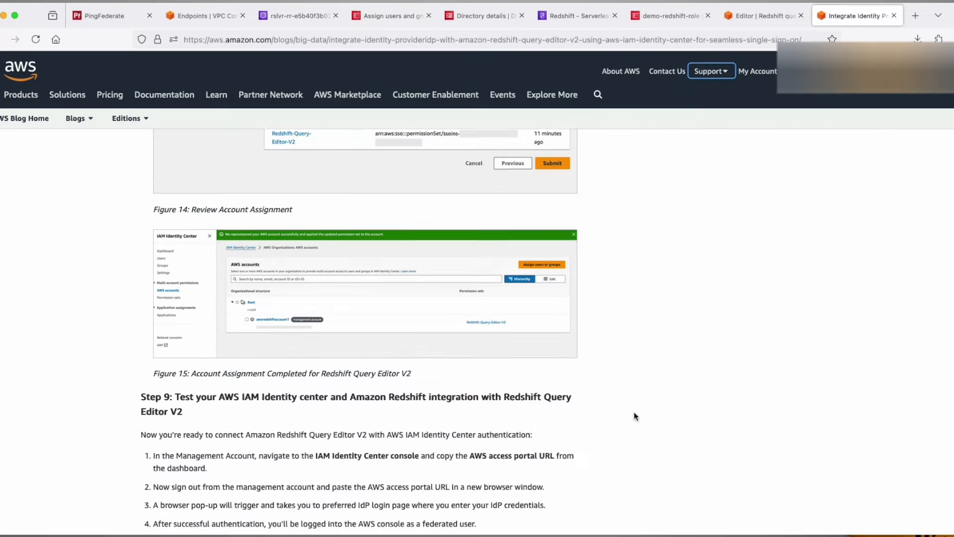
{"action": "scroll", "coordinate": [592, 396], "scroll_direction": "down", "scroll_amount": 2}
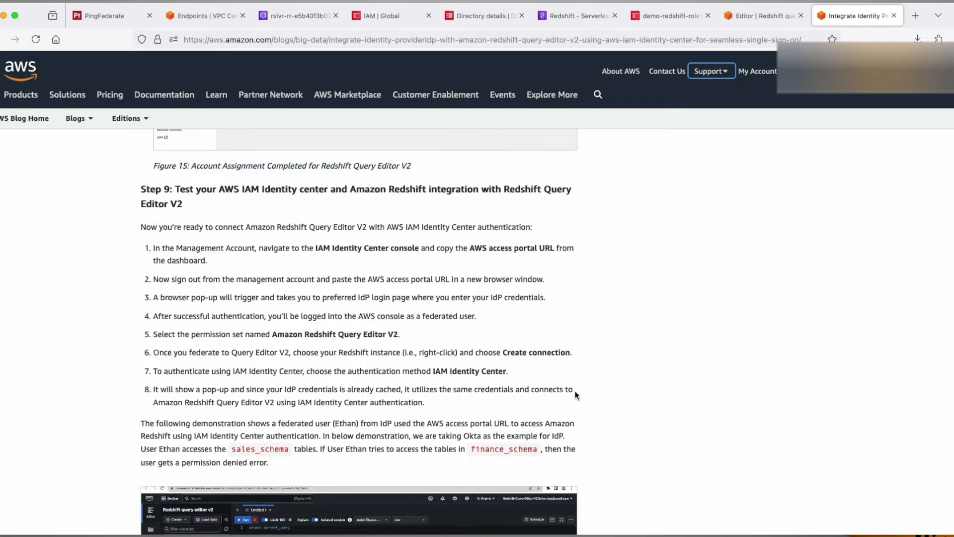
{"action": "left_click", "coordinate": [385, 16]}
{"action": "left_click", "coordinate": [20, 246]}
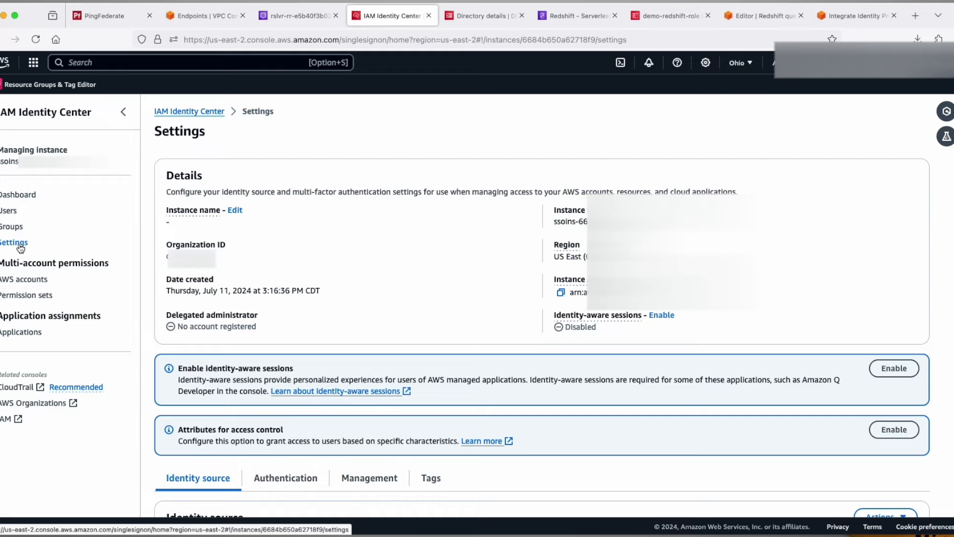
Copy the AWS access portal URL, load the portal, and enter the account as redshift-qev2-permissionset
{"action": "scroll", "coordinate": [350, 263], "scroll_direction": "down", "scroll_amount": 5}
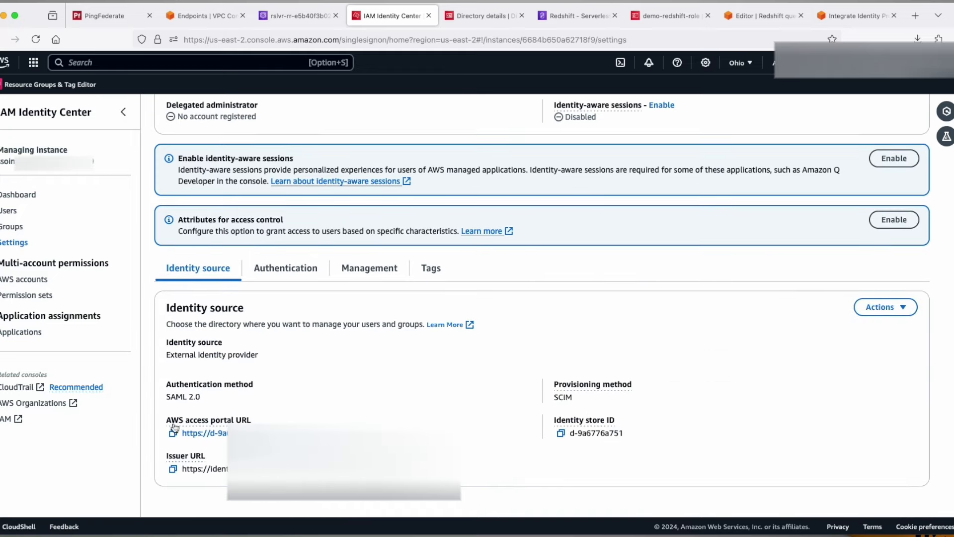
{"action": "left_click", "coordinate": [173, 434]}
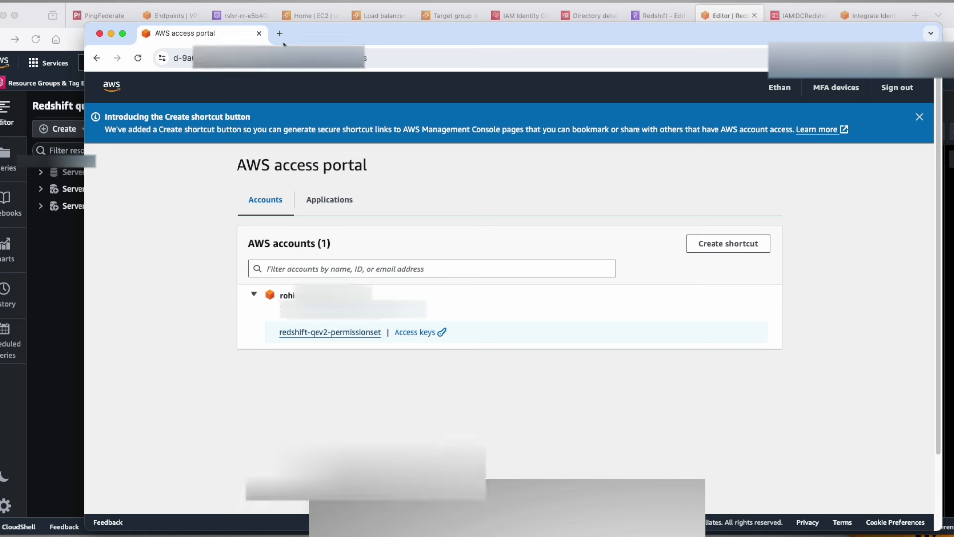
{"action": "left_click", "coordinate": [138, 59]}
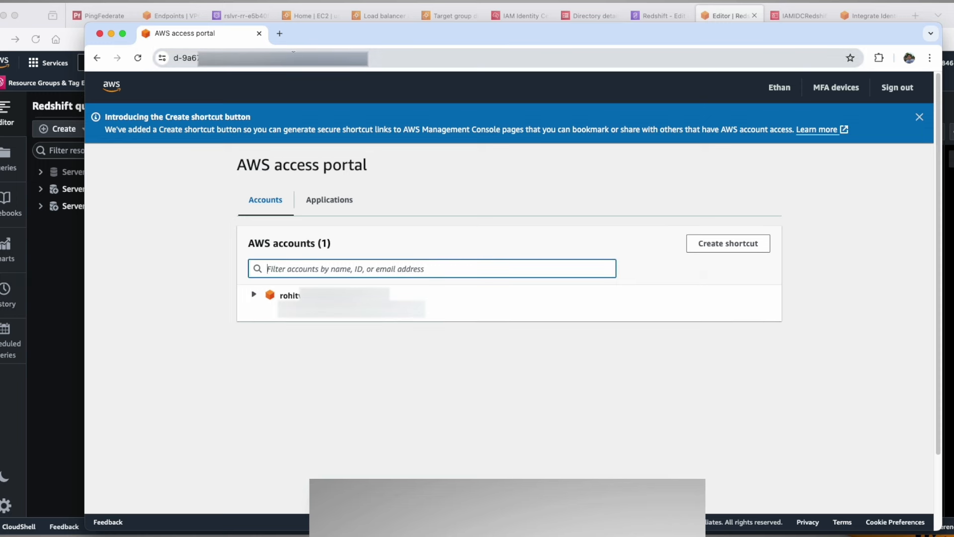
{"action": "left_click", "coordinate": [254, 295]}
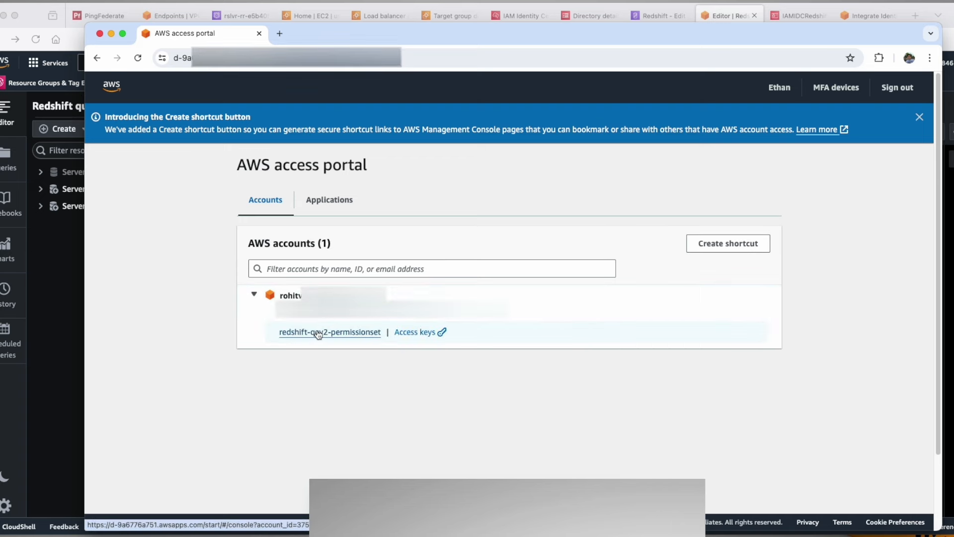
{"action": "left_click", "coordinate": [317, 332]}
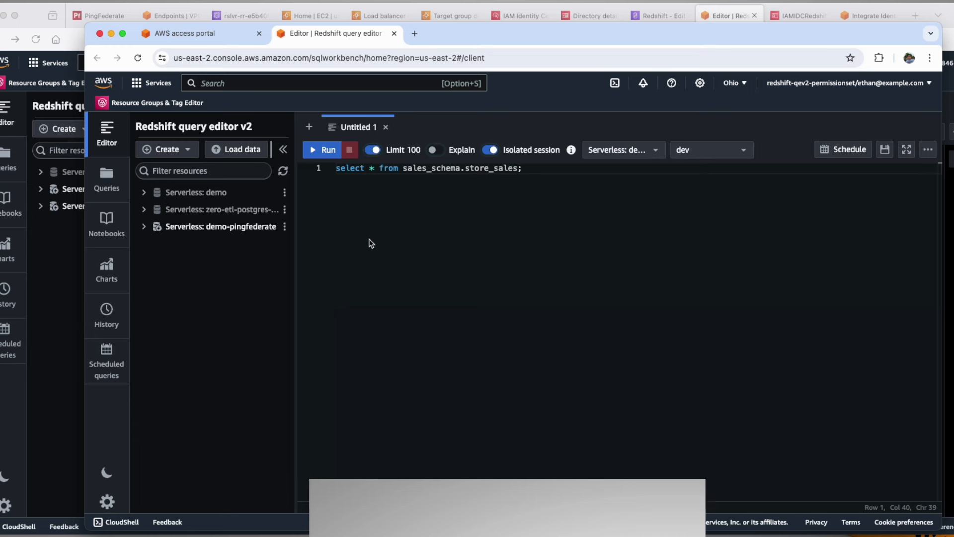
Connect to the serverless workgroup's dev database and run the sales_schema.store_sales query
{"action": "left_click", "coordinate": [608, 158]}
{"action": "left_click", "coordinate": [627, 200]}
{"action": "left_click", "coordinate": [713, 152]}
{"action": "left_click", "coordinate": [719, 196]}
{"action": "left_click", "coordinate": [480, 198]}
{"action": "left_click", "coordinate": [321, 152]}
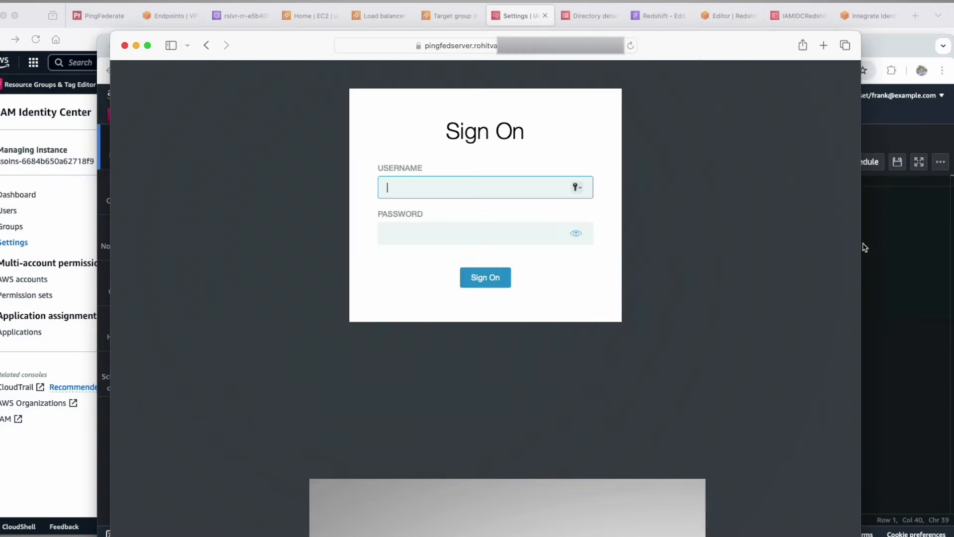
Sign in as the second user and rerun the sales query, which is permission-denied
{"action": "type", "text": "frnank"}
{"action": "key", "text": "Tab"}
{"action": "type", "text": "********"}
{"action": "key", "text": "Return"}
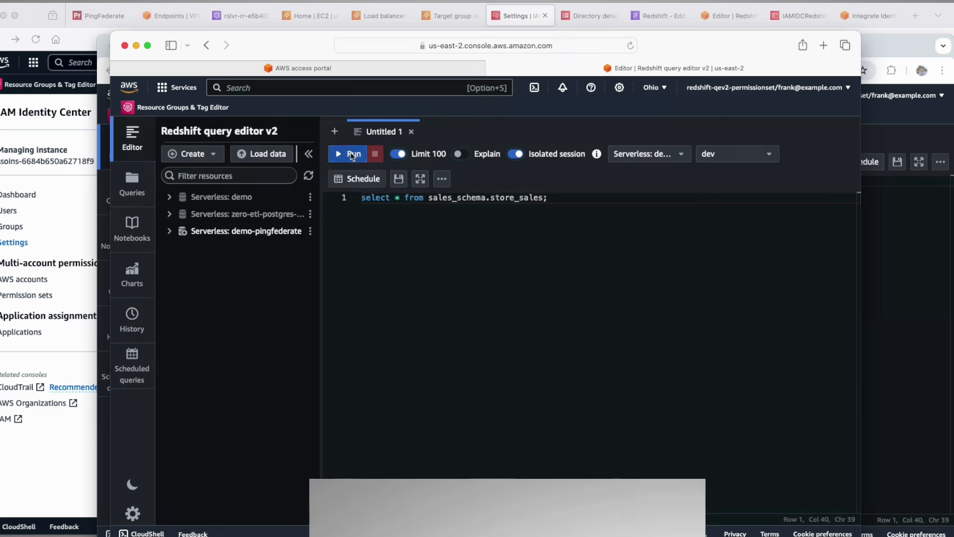
{"action": "left_click", "coordinate": [352, 155]}
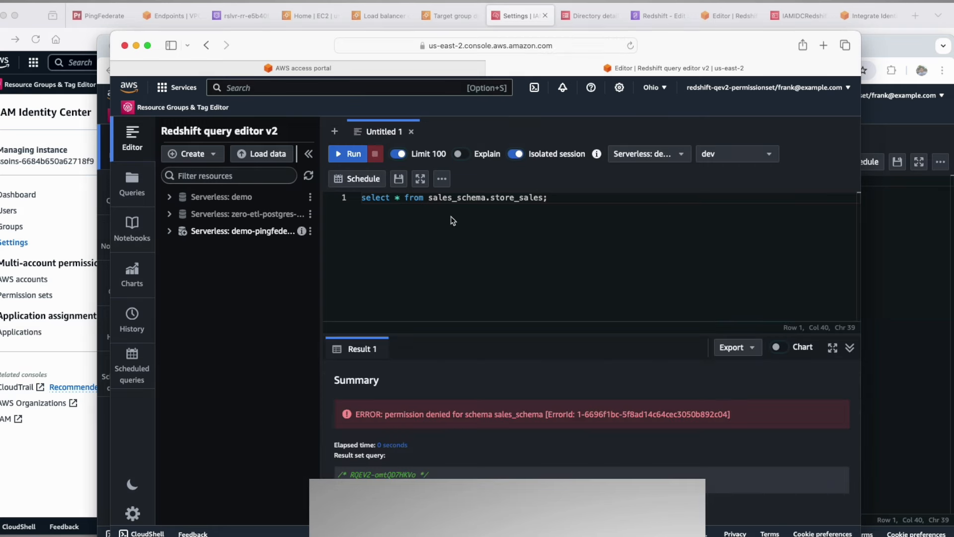
{"action": "left_click_drag", "start_coordinate": [422, 416], "coordinate": [524, 420]}
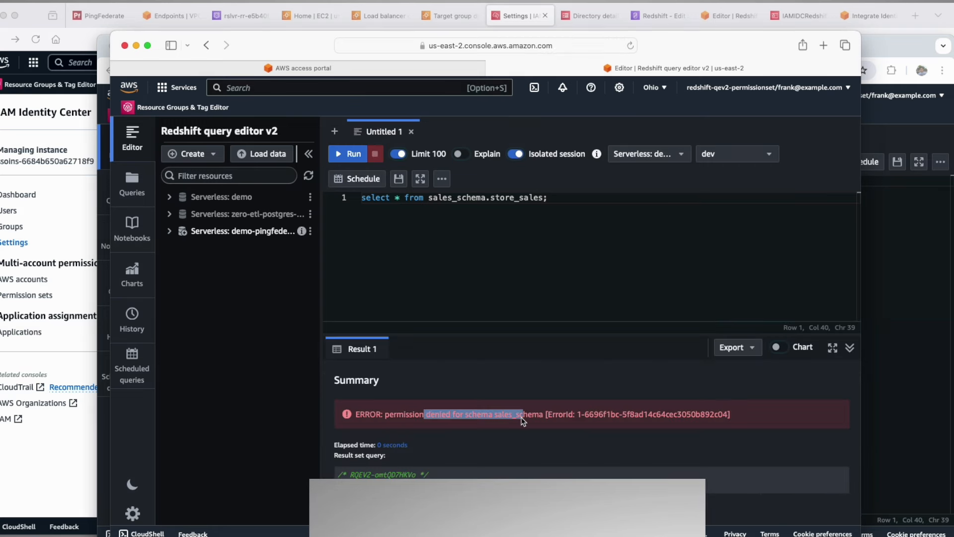
Paste a copy of the query onto line 3
{"action": "left_click", "coordinate": [550, 261]}
{"action": "key", "text": "super+a"}
{"action": "left_click", "coordinate": [553, 224]}
{"action": "key", "text": "Return"}
{"action": "key", "text": "Return"}
{"action": "left_click", "coordinate": [162, 320]}
{"action": "left_click", "coordinate": [392, 221]}
{"action": "key", "text": "super+v"}
Change the copy to query finance_schema.revenue and run it, returning 4 rows
{"action": "left_click_drag", "start_coordinate": [452, 222], "coordinate": [428, 222]}
{"action": "type", "text": "finance"}
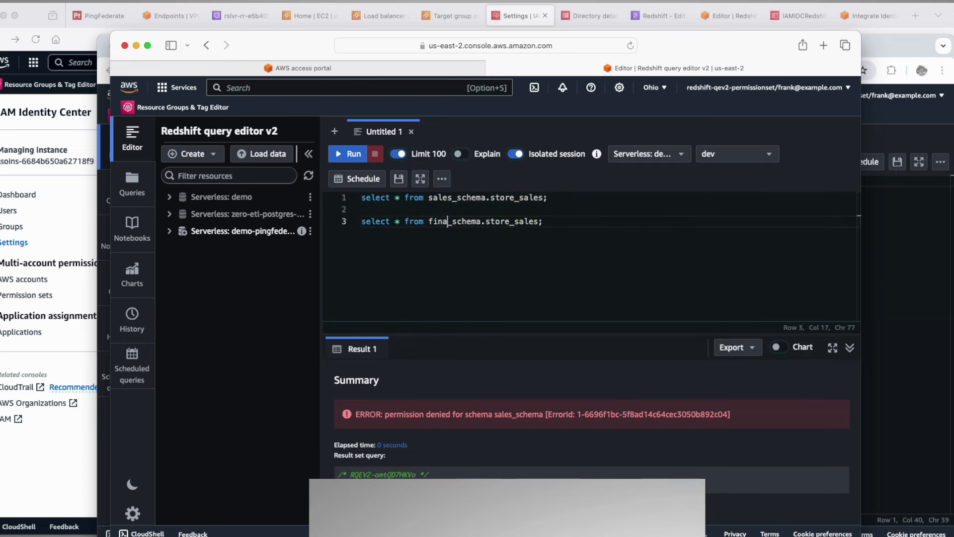
{"action": "double_click", "coordinate": [526, 222]}
{"action": "type", "text": "revenue"}
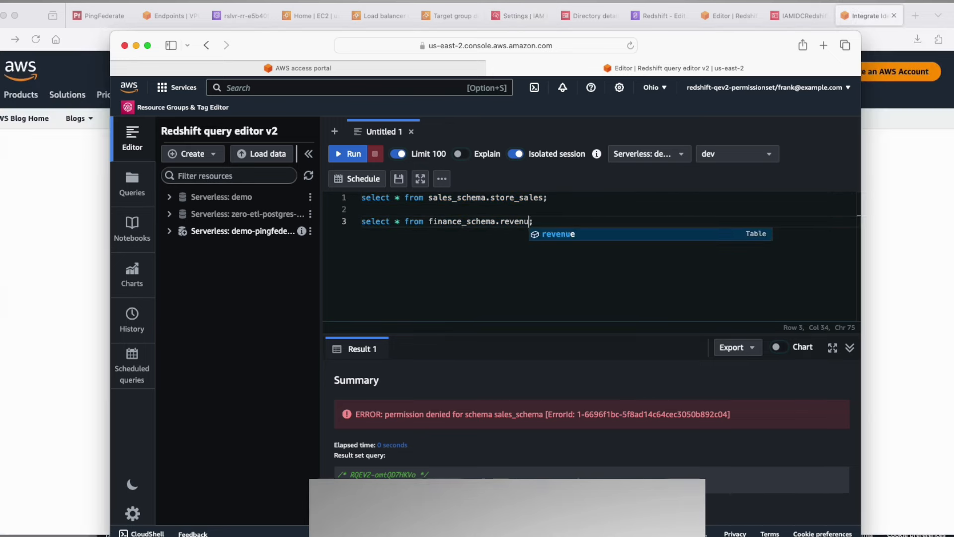
{"action": "left_click_drag", "start_coordinate": [542, 221], "coordinate": [445, 207]}
{"action": "left_click", "coordinate": [347, 154]}
{"action": "left_click_drag", "start_coordinate": [582, 348], "coordinate": [586, 276]}
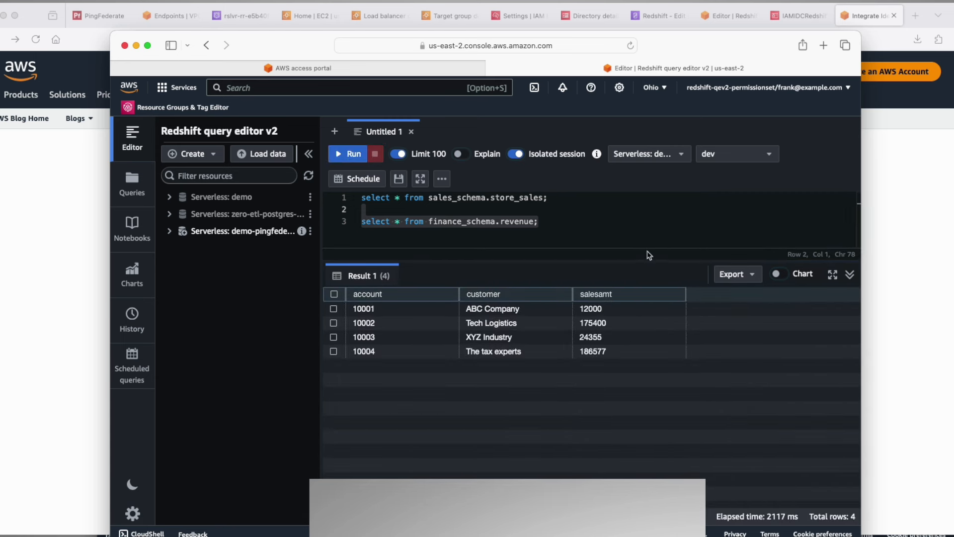
{"action": "left_click", "coordinate": [637, 219]}
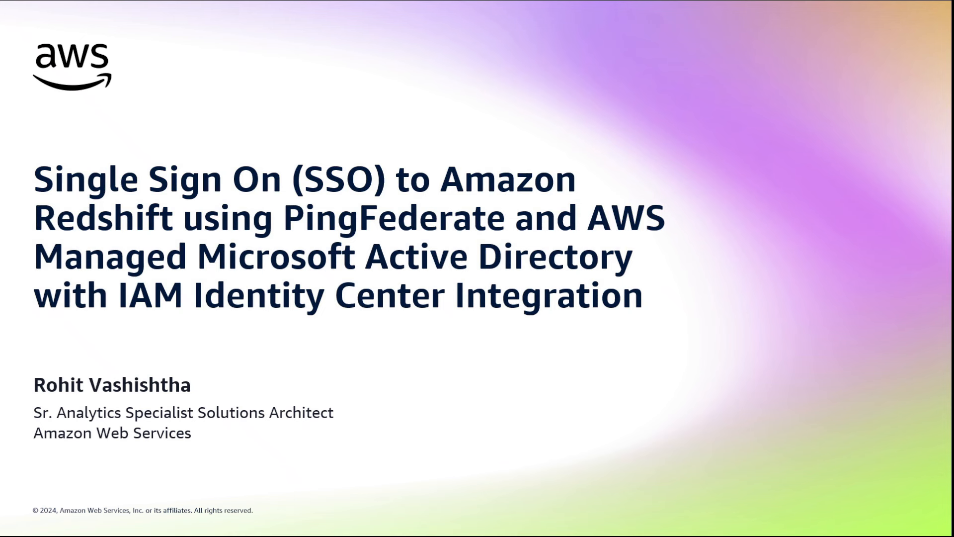